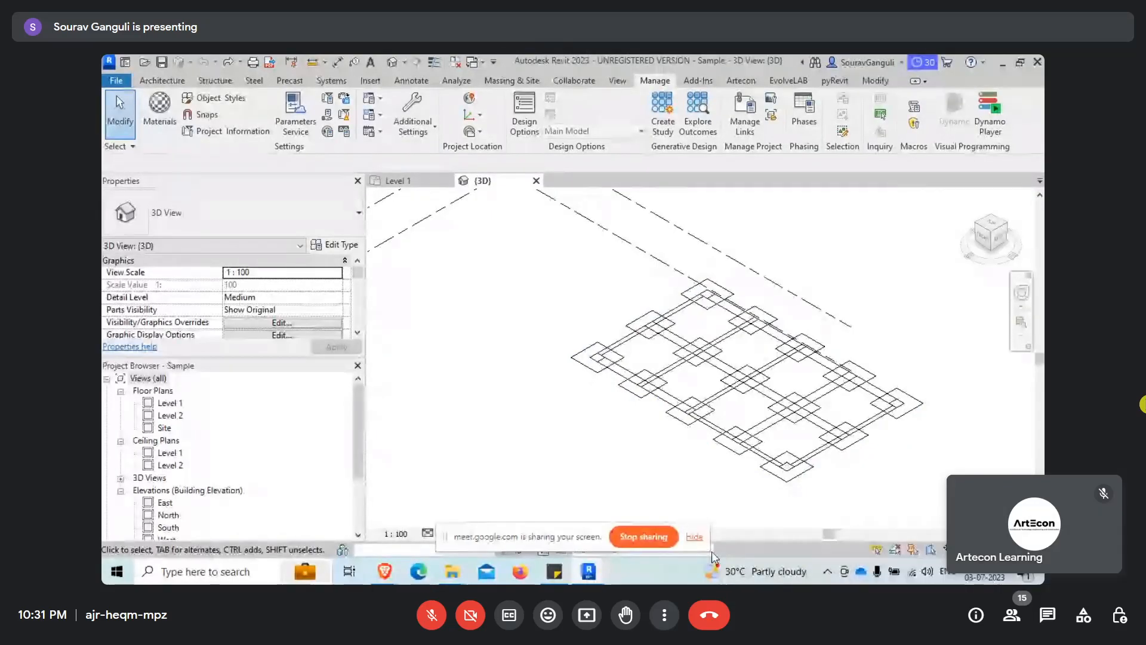
# Open the Level 1 floor plan and examine the footing thickness and TB1 beam labels in the imported Foundation.dwg.
pyautogui.click(694, 537)
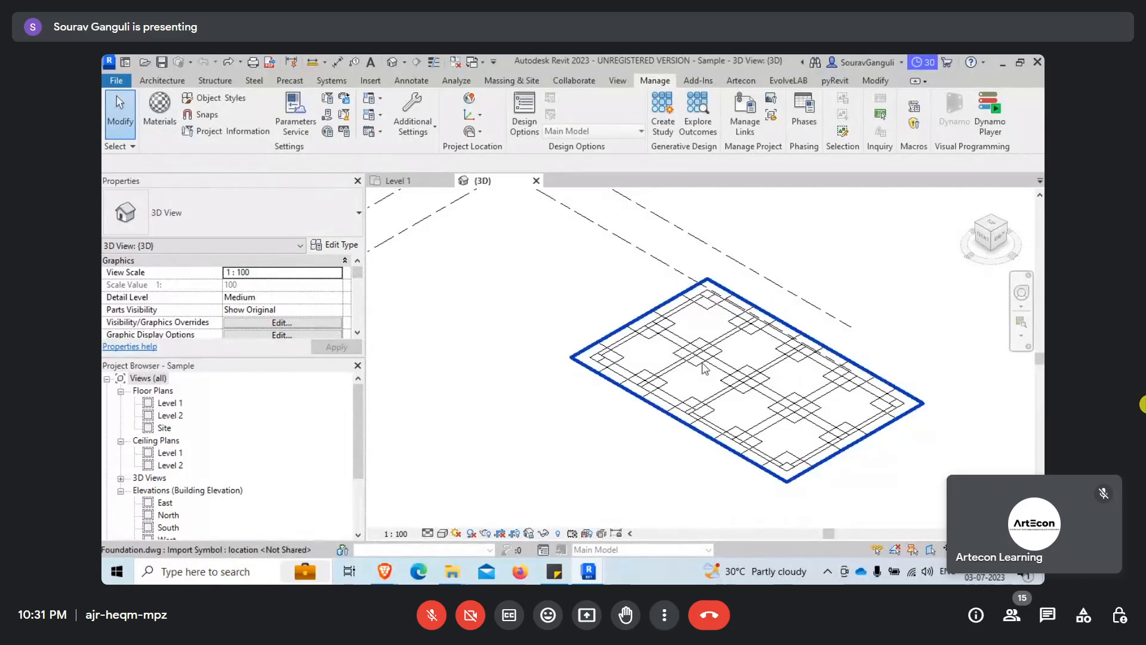
pyautogui.doubleClick(169, 403)
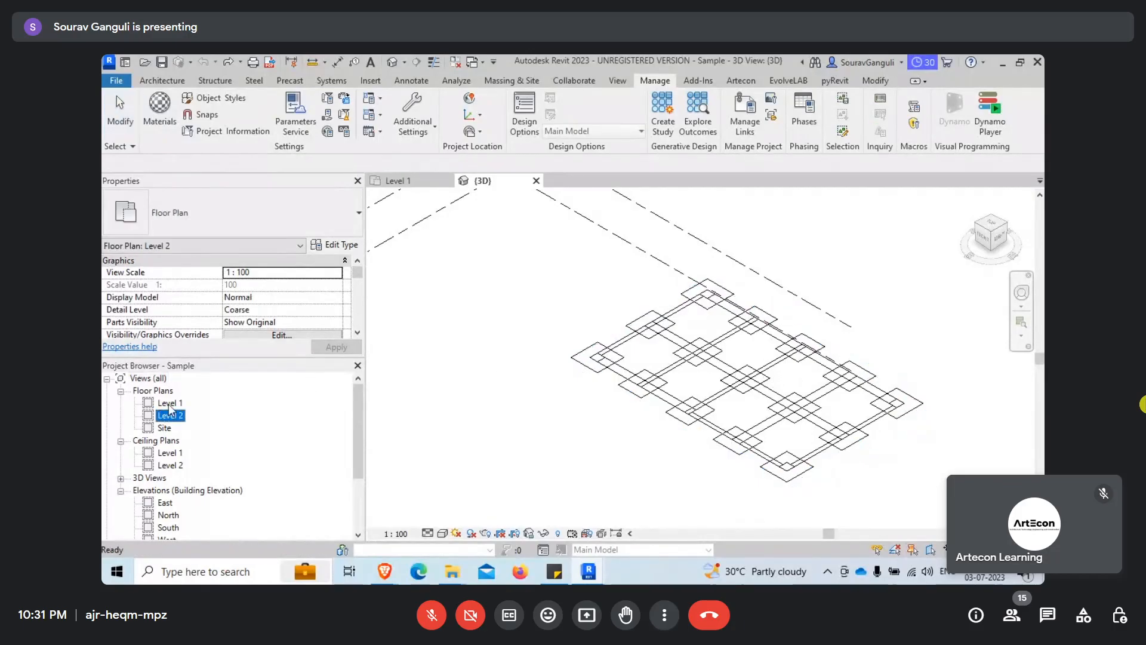
pyautogui.scroll(5, 739, 249)
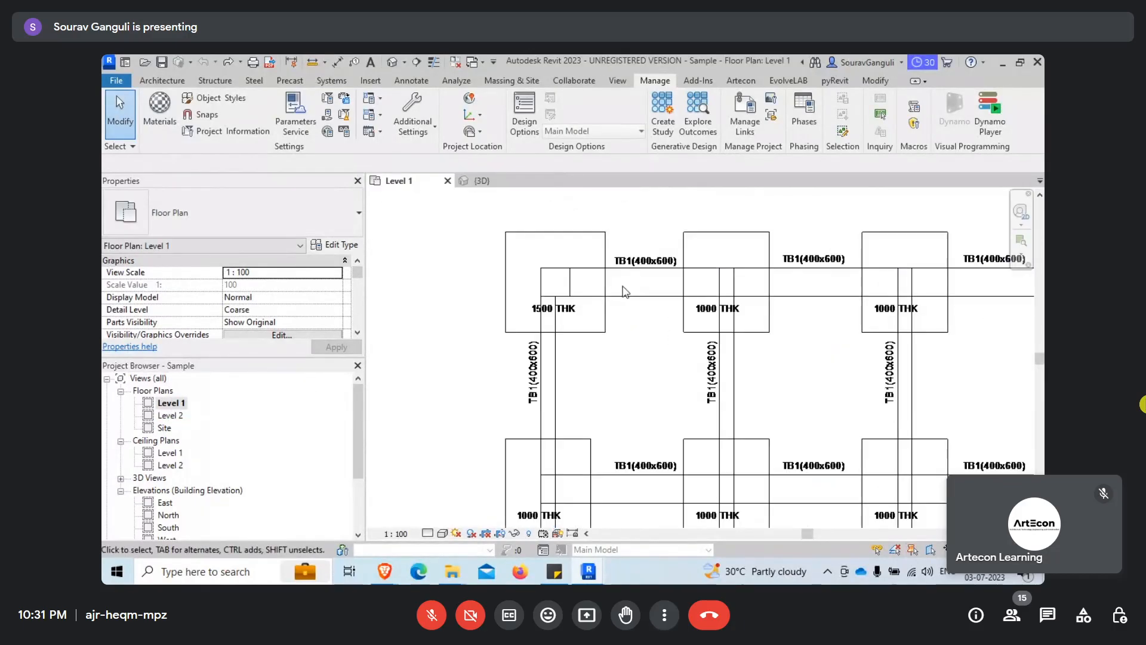
pyautogui.click(595, 253)
pyautogui.scroll(-5, 591, 249)
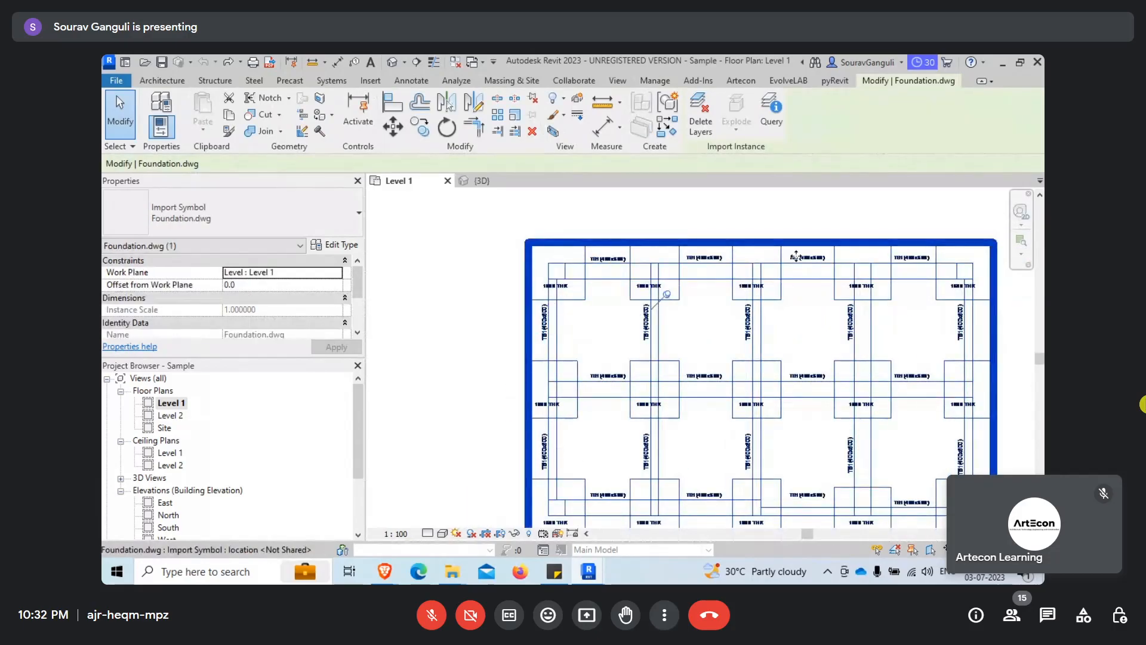
pyautogui.scroll(5, 578, 284)
pyautogui.scroll(-5, 591, 334)
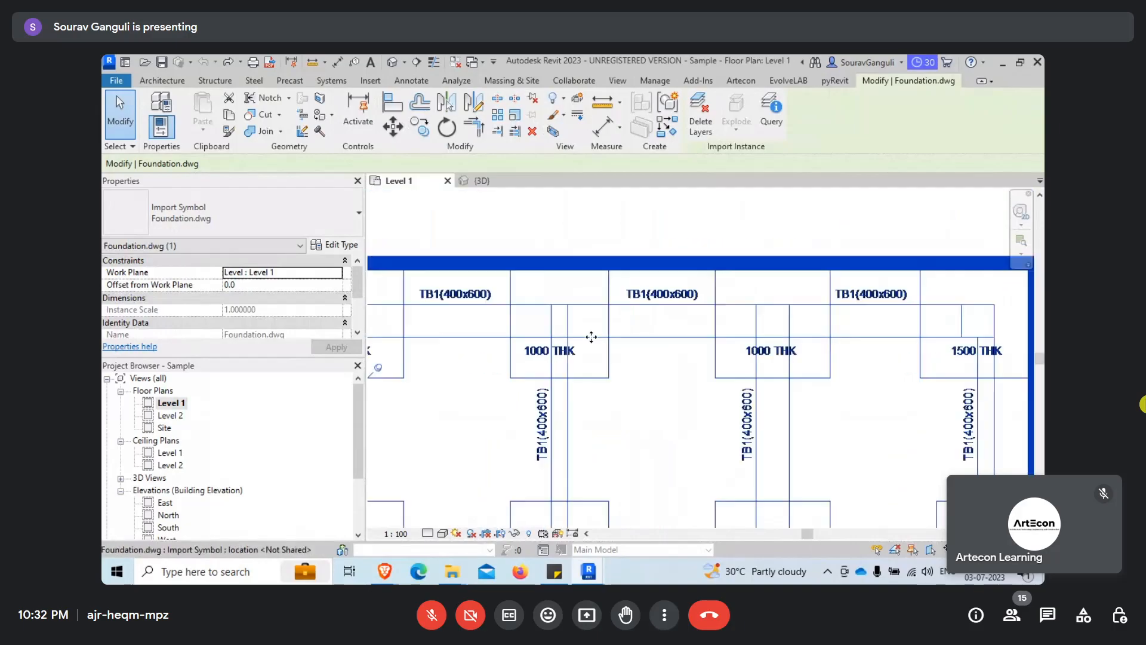
pyautogui.click(909, 384)
pyautogui.scroll(3, 896, 274)
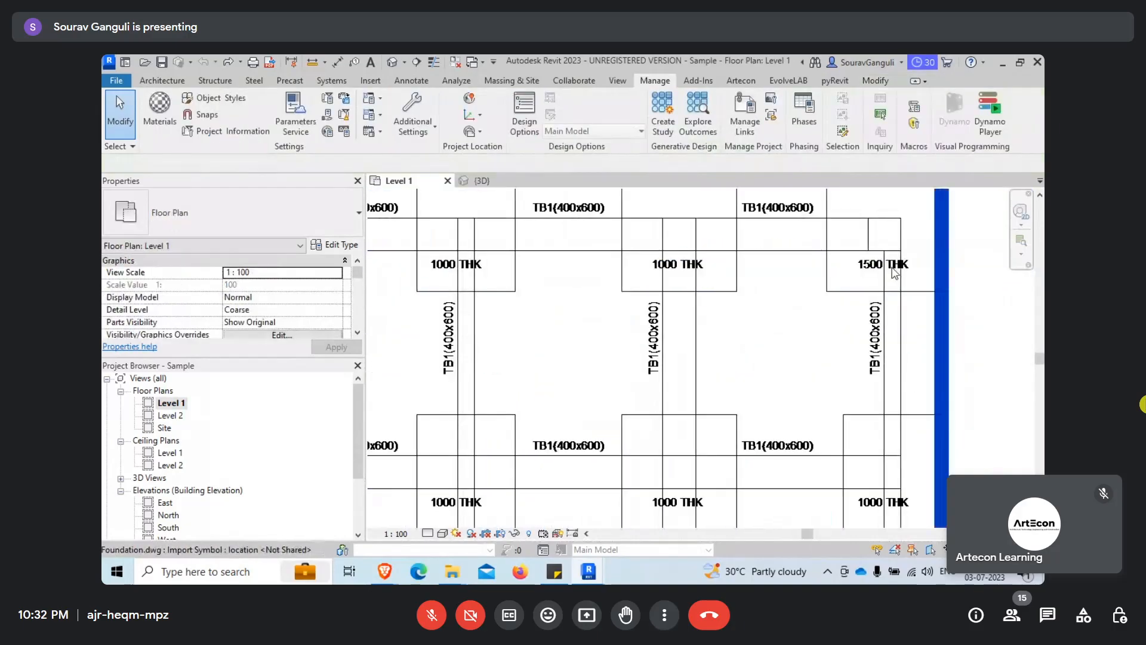
pyautogui.scroll(1, 896, 275)
pyautogui.scroll(-5, 662, 345)
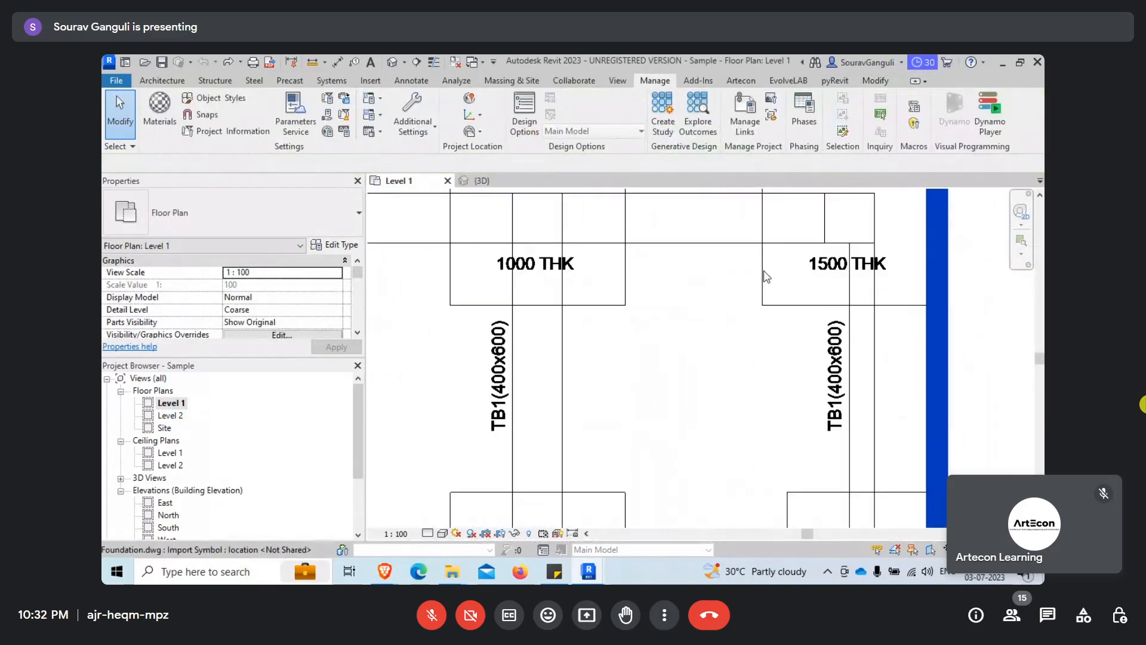
pyautogui.scroll(3, 662, 345)
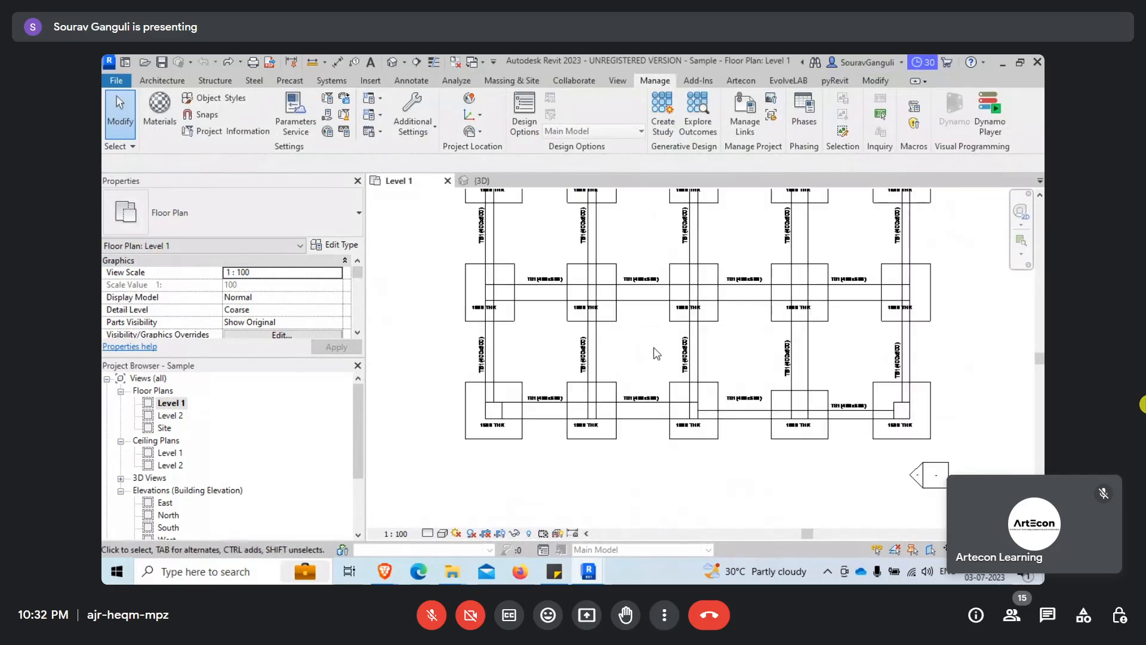
# Compare the corner footing's thickness label with the neighbouring footings' labels, and review the overall foundation layout in plan.
pyautogui.scroll(3, 656, 354)
pyautogui.scroll(-4, 770, 336)
pyautogui.scroll(2, 770, 336)
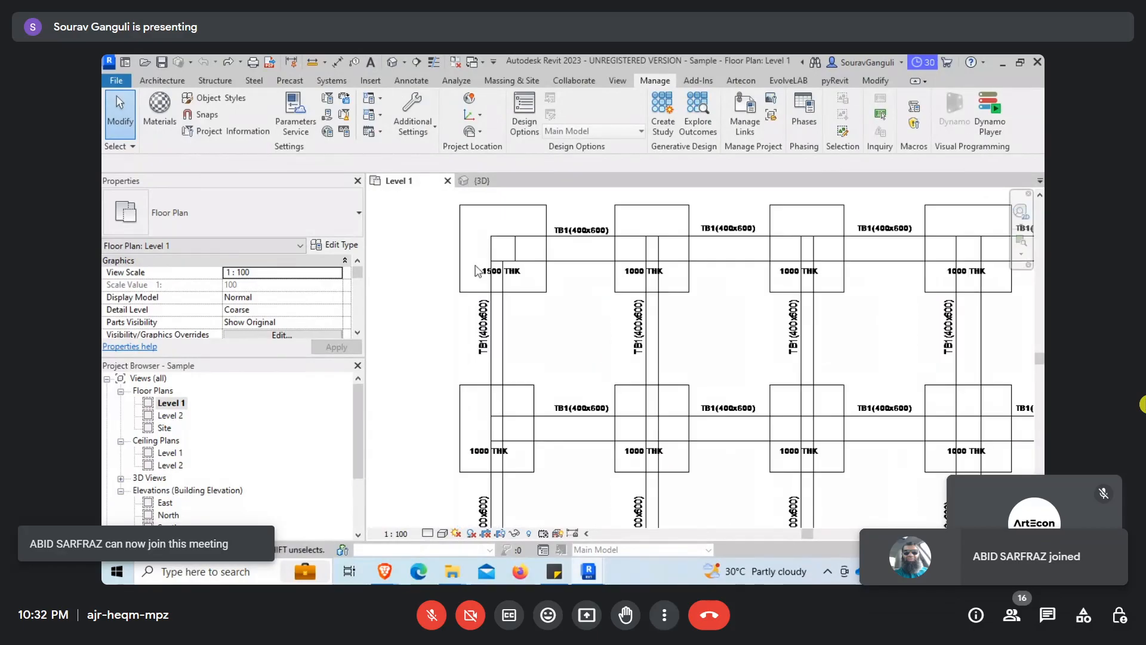
pyautogui.scroll(2, 471, 266)
pyautogui.click(548, 280)
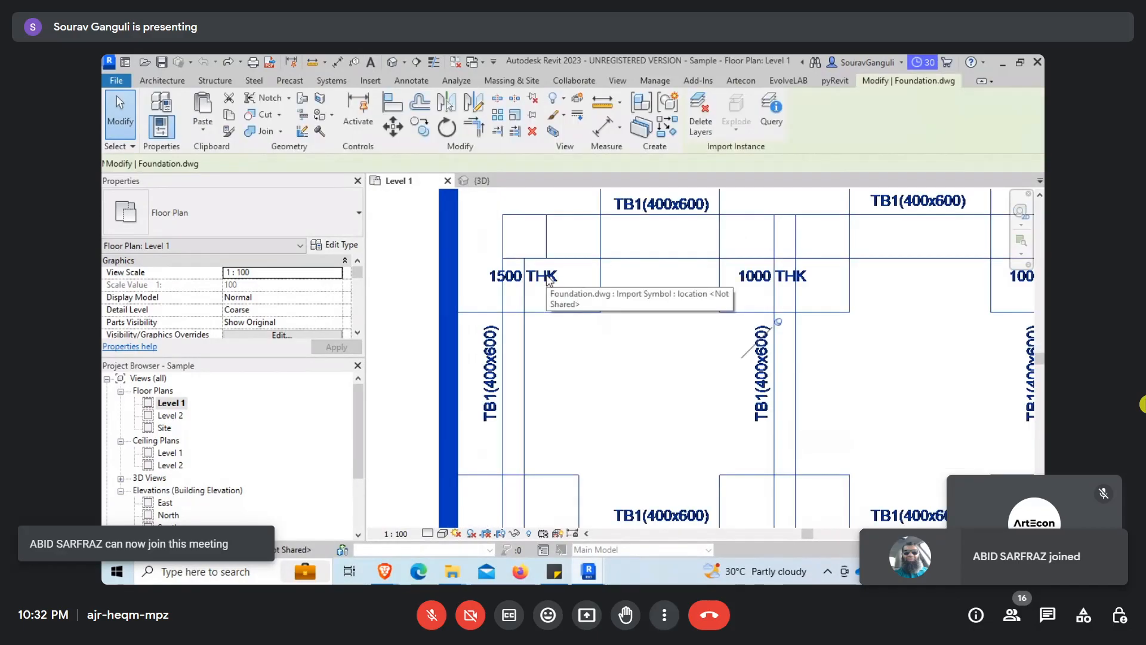
pyautogui.click(607, 276)
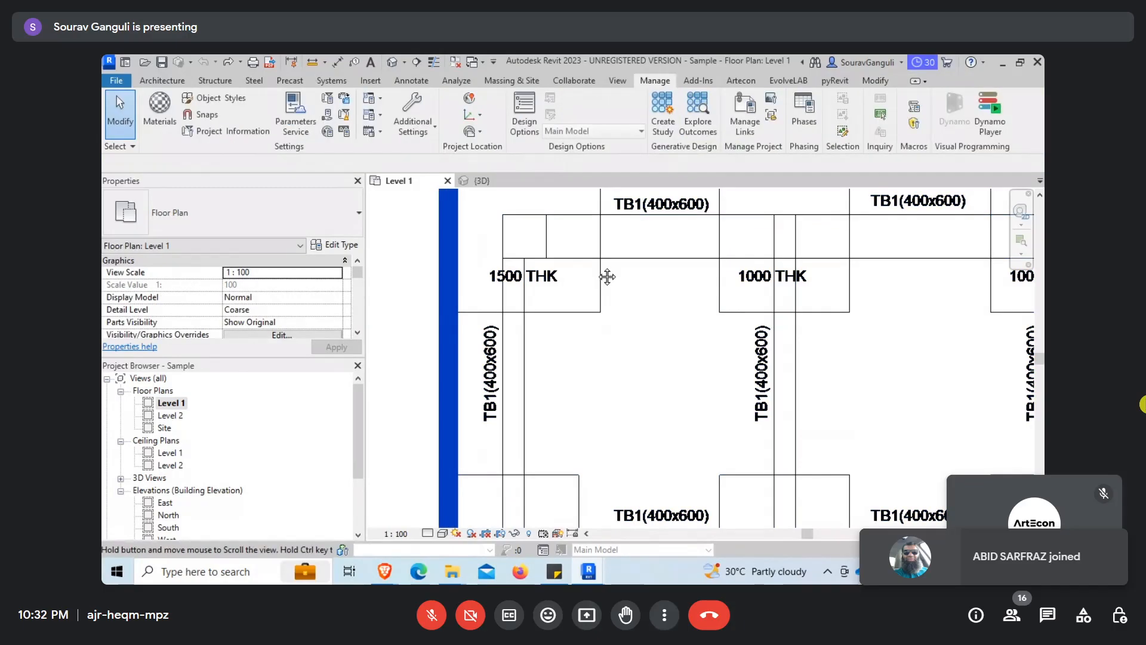
pyautogui.moveTo(607, 277); pyautogui.dragTo(615, 355, button='middle')
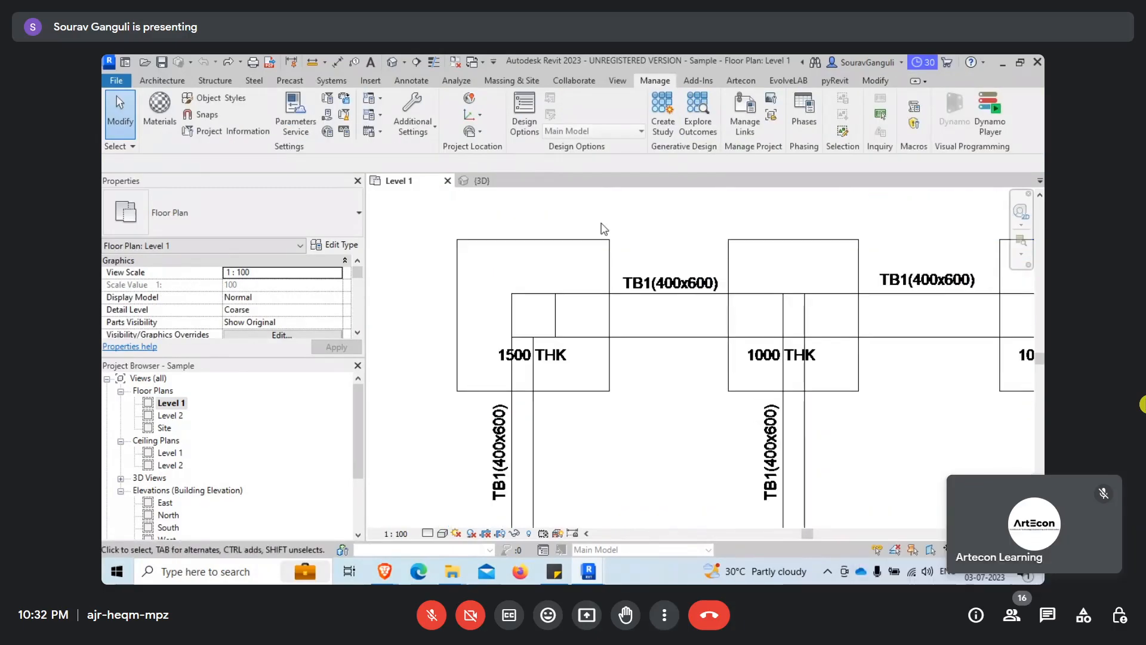
pyautogui.scroll(-3, 604, 228)
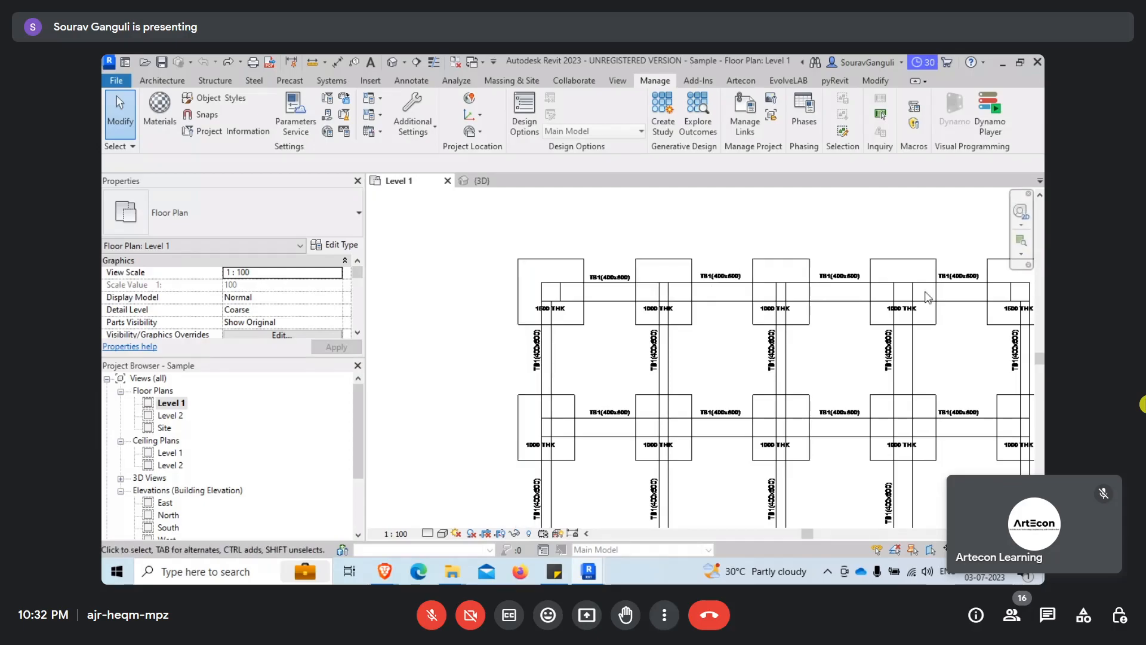
pyautogui.scroll(-2, 476, 288)
pyautogui.scroll(-2, 504, 275)
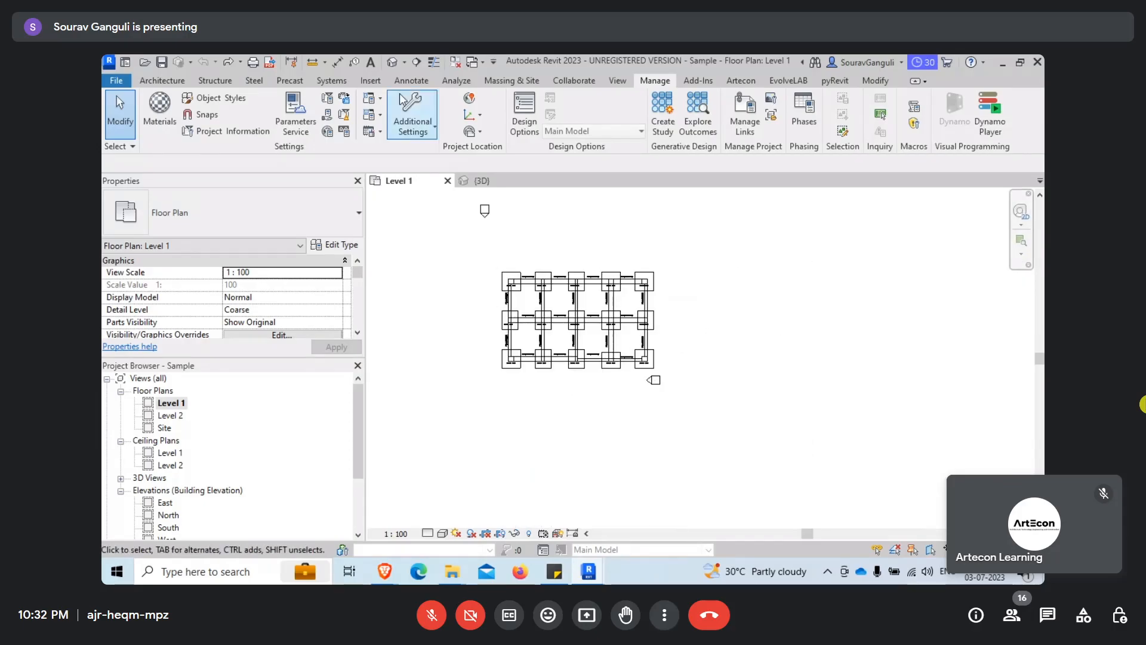
# Return to the 3D view, switch to the AutoFoundation.dyn graph in Dynamo, and bring its CONTROL group into view.
pyautogui.click(392, 63)
pyautogui.moveTo(621, 357); pyautogui.dragTo(564, 346, button='middle')
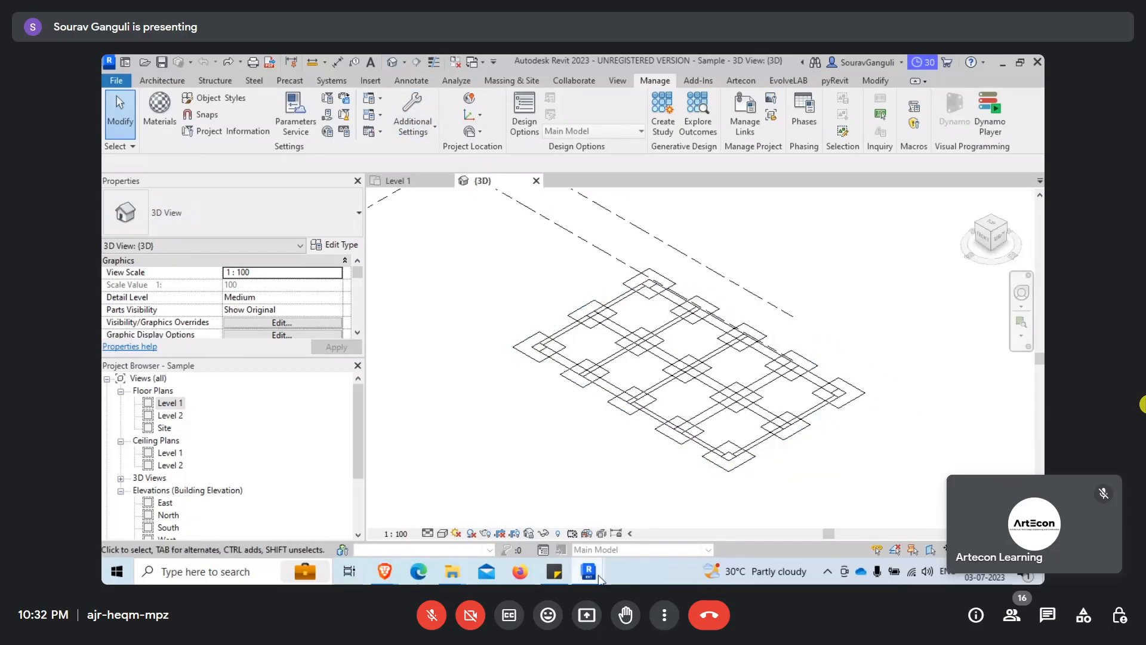
pyautogui.moveTo(589, 571)
pyautogui.click(664, 526)
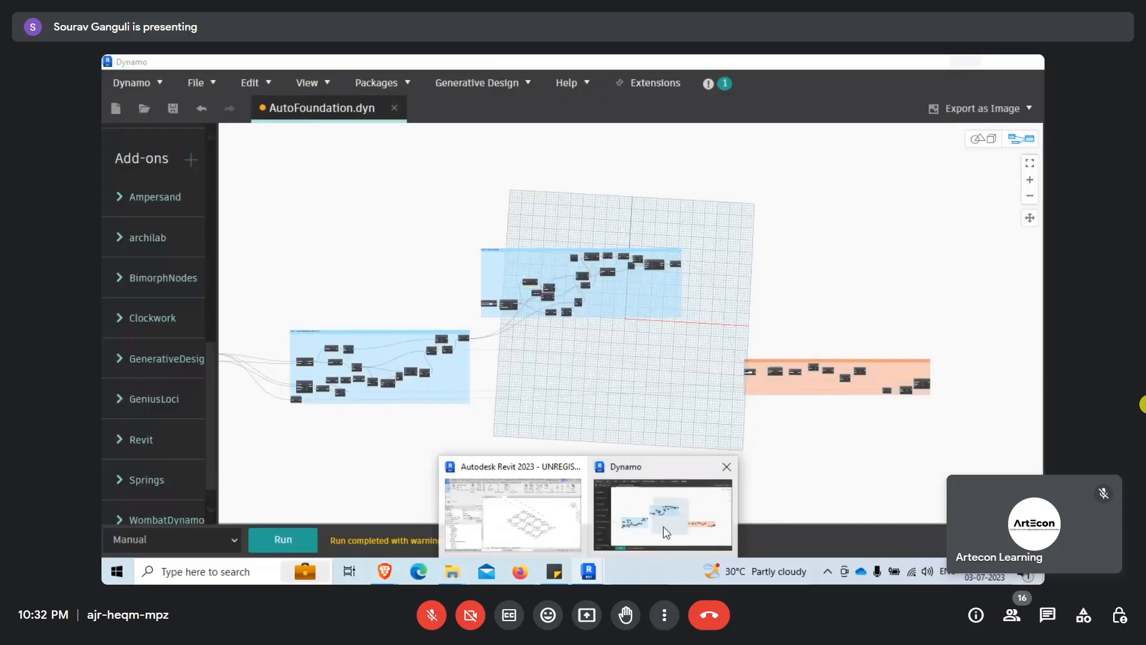
pyautogui.scroll(-5, 885, 273)
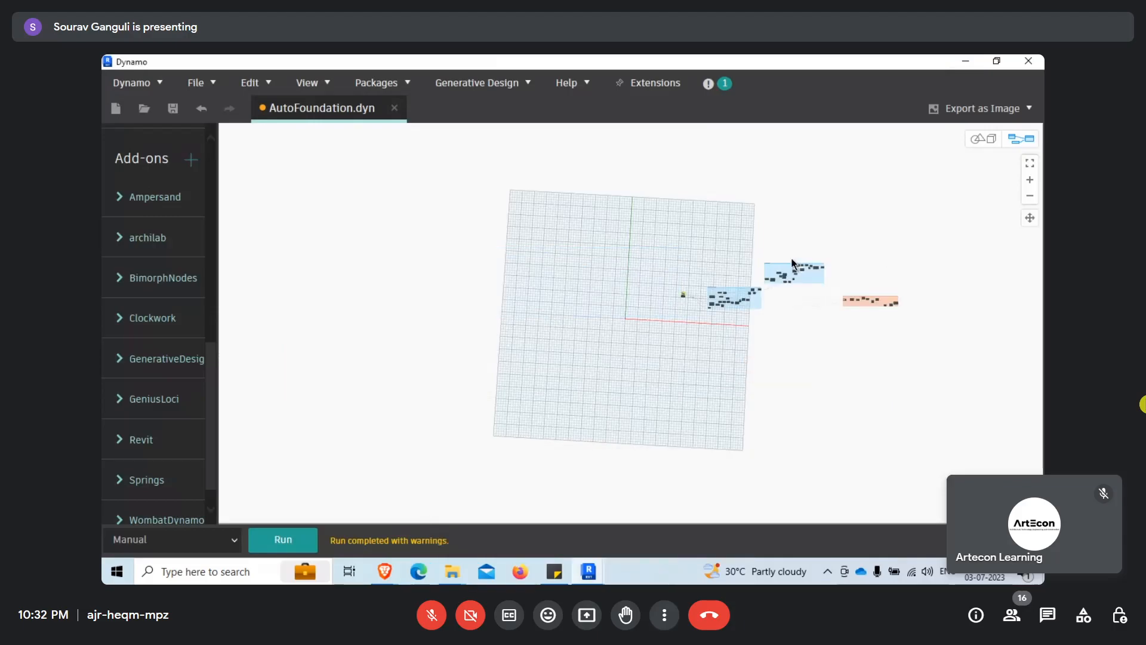
pyautogui.scroll(10, 668, 292)
pyautogui.scroll(5, 371, 266)
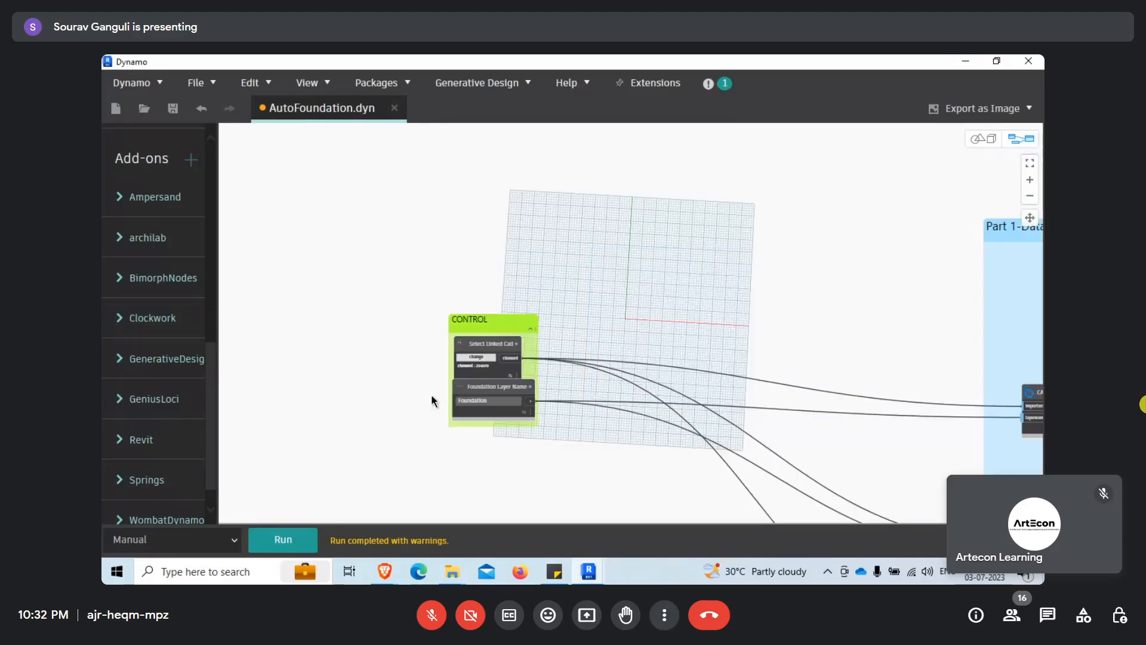
pyautogui.scroll(4, 431, 394)
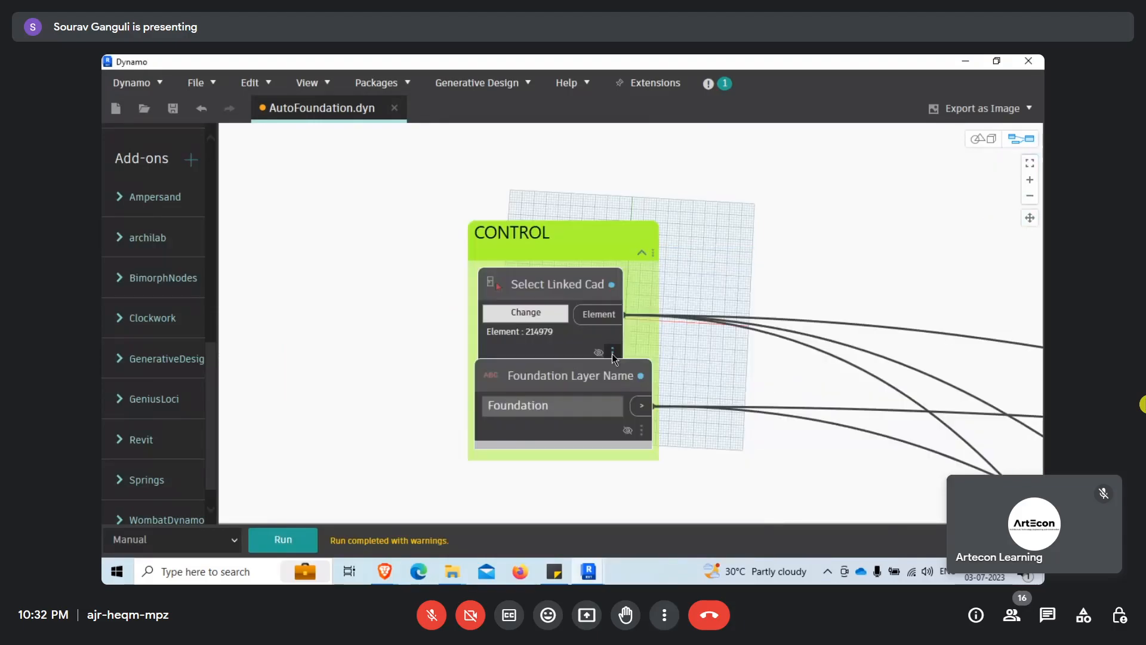
# Pick the imported Foundation.dwg in Revit's 3D view as the Select Linked Cad element and return to Dynamo.
pyautogui.click(537, 316)
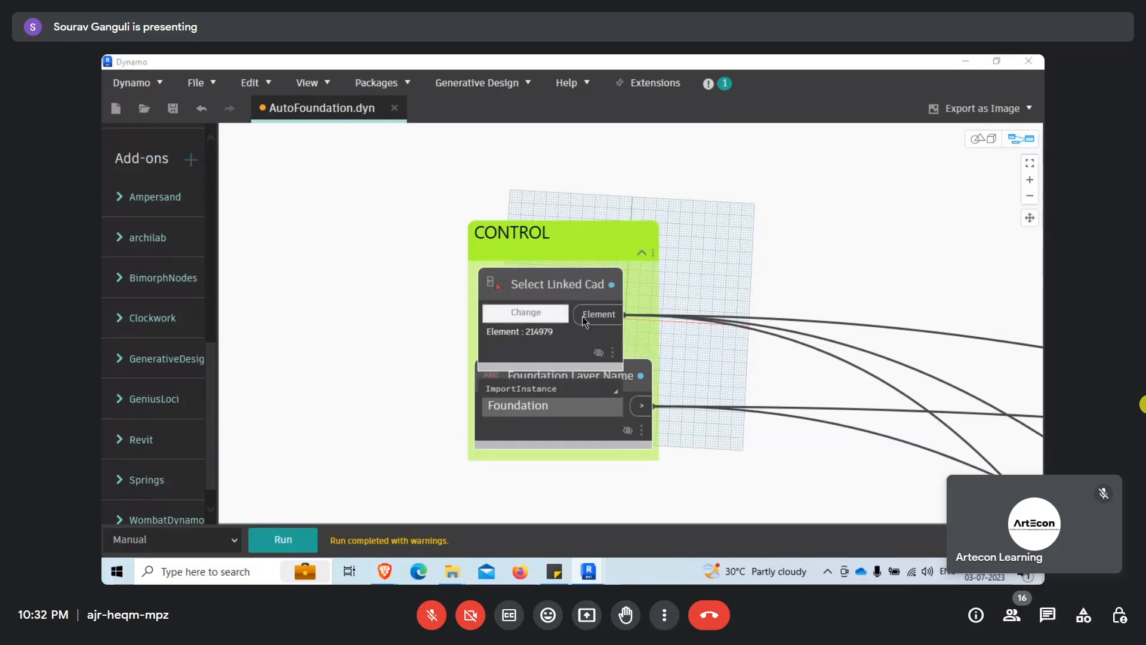
pyautogui.click(963, 64)
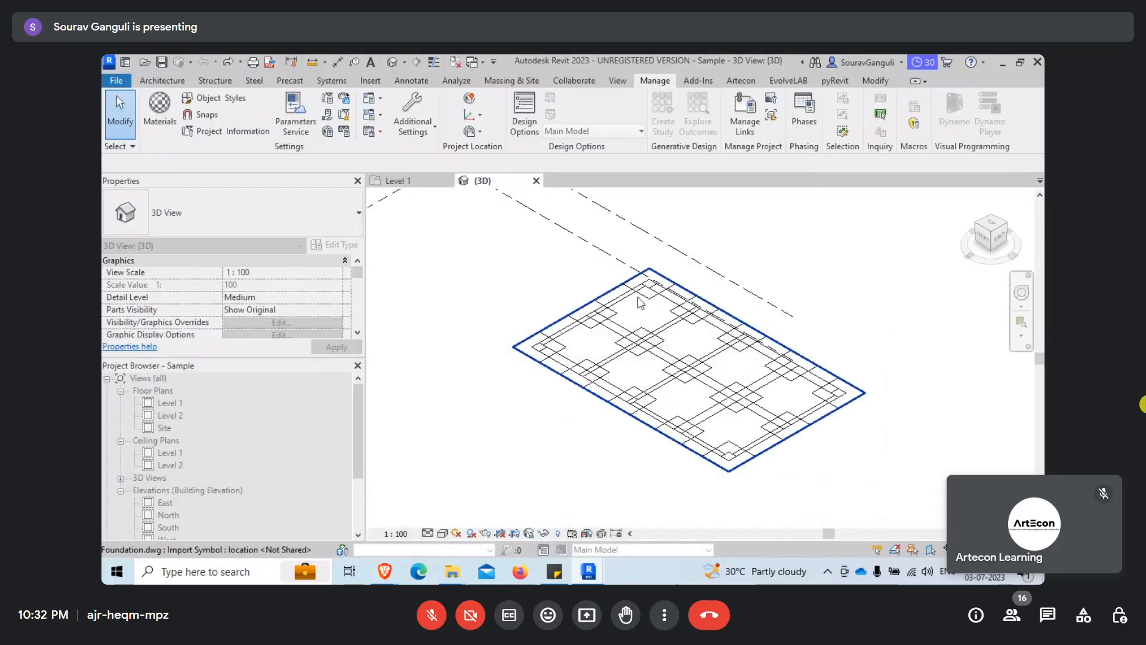
pyautogui.scroll(3, 555, 364)
pyautogui.click(580, 568)
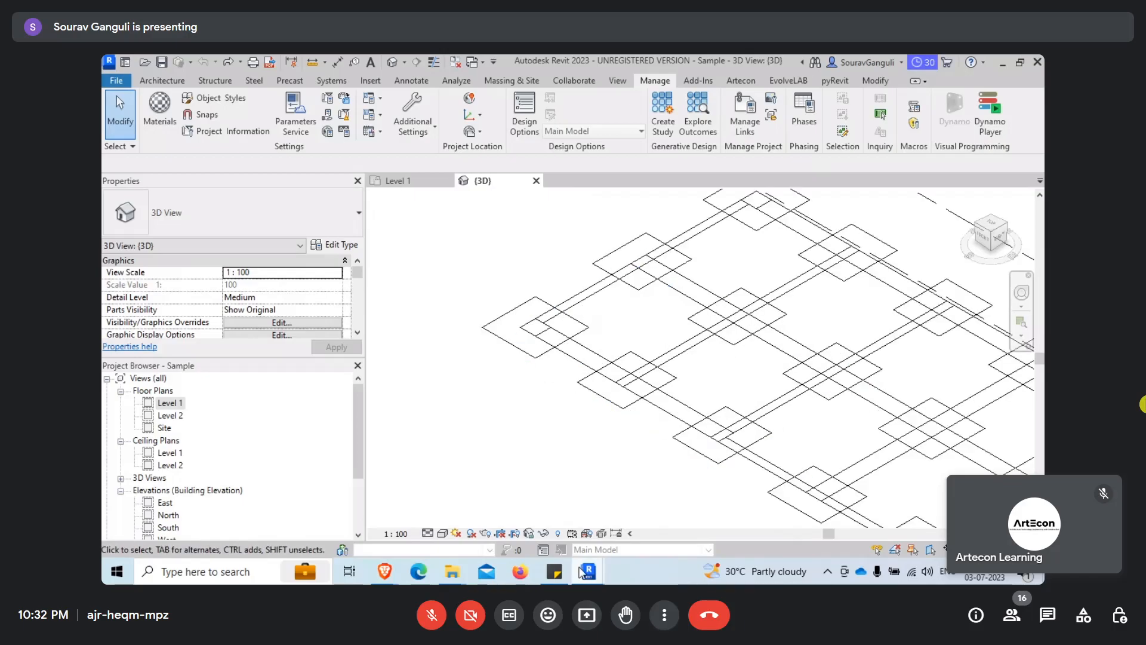
pyautogui.click(669, 519)
pyautogui.scroll(3, 573, 431)
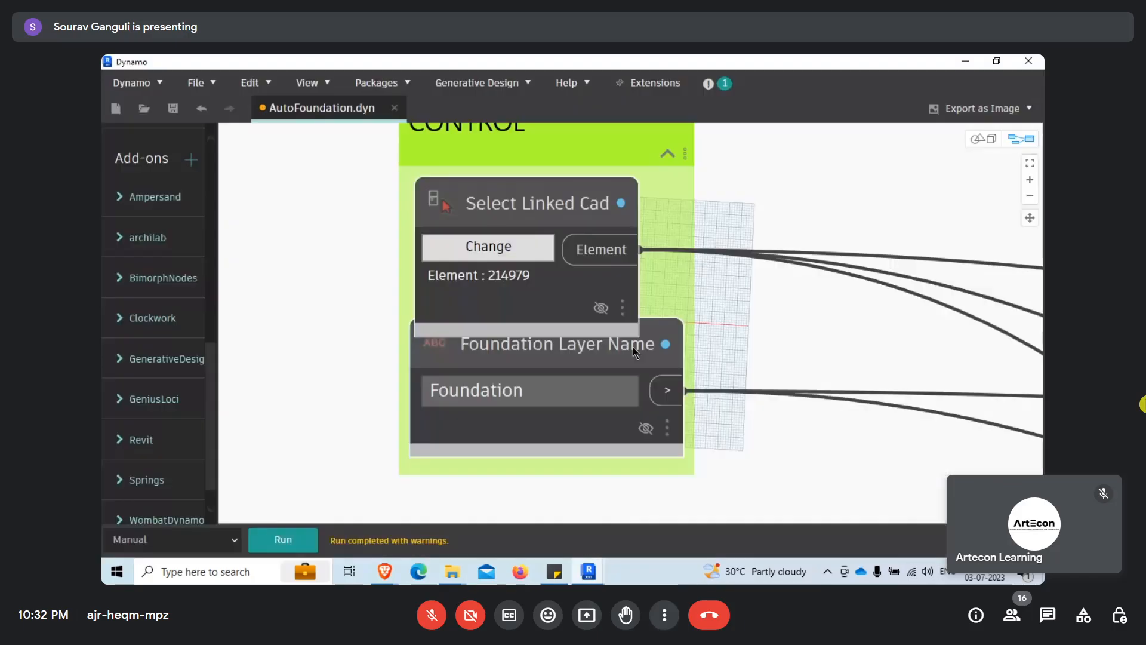
# Move the Foundation Layer Name node clear of the Select Linked Cad node and narrow the Dynamo window to expose the Revit model.
pyautogui.moveTo(632, 347); pyautogui.dragTo(632, 384)
pyautogui.click(996, 61)
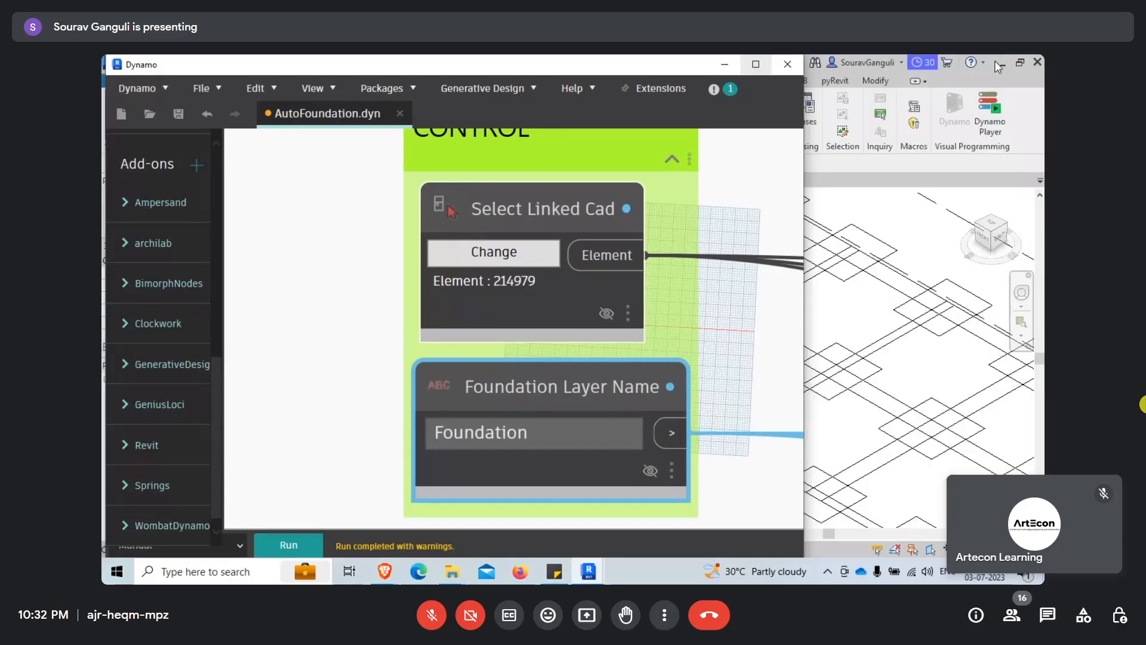
pyautogui.moveTo(804, 258); pyautogui.dragTo(649, 260)
# Run the AutoFoundation graph to generate the foundation slabs from the imported drawing's footing outlines.
pyautogui.scroll(-3, 890, 332)
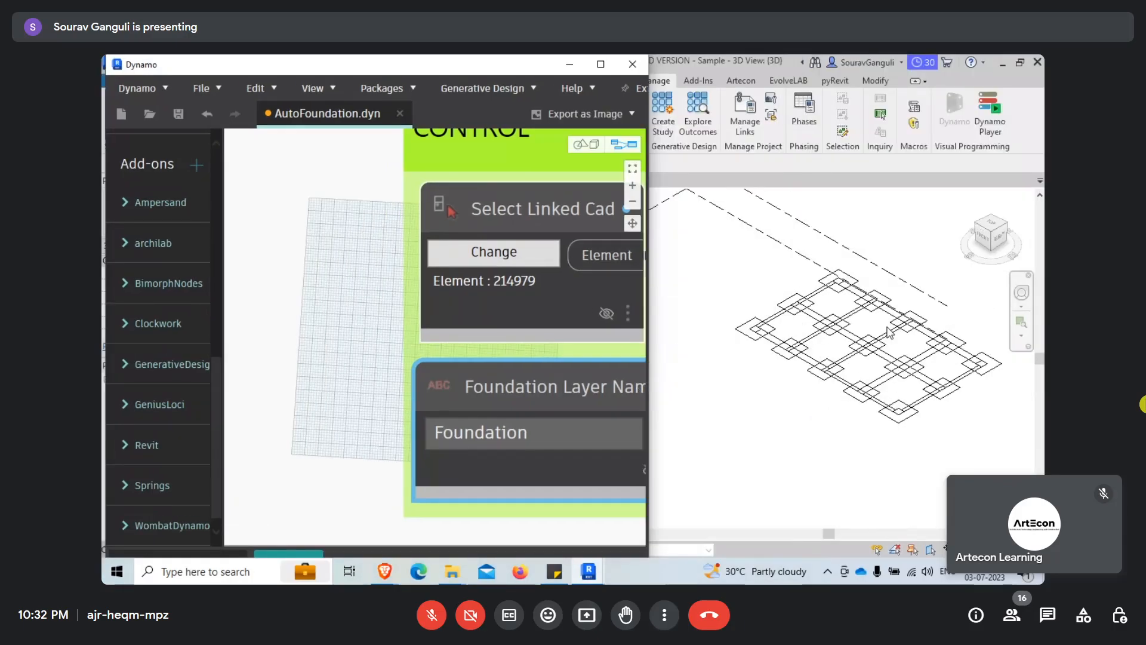
pyautogui.scroll(-4, 335, 327)
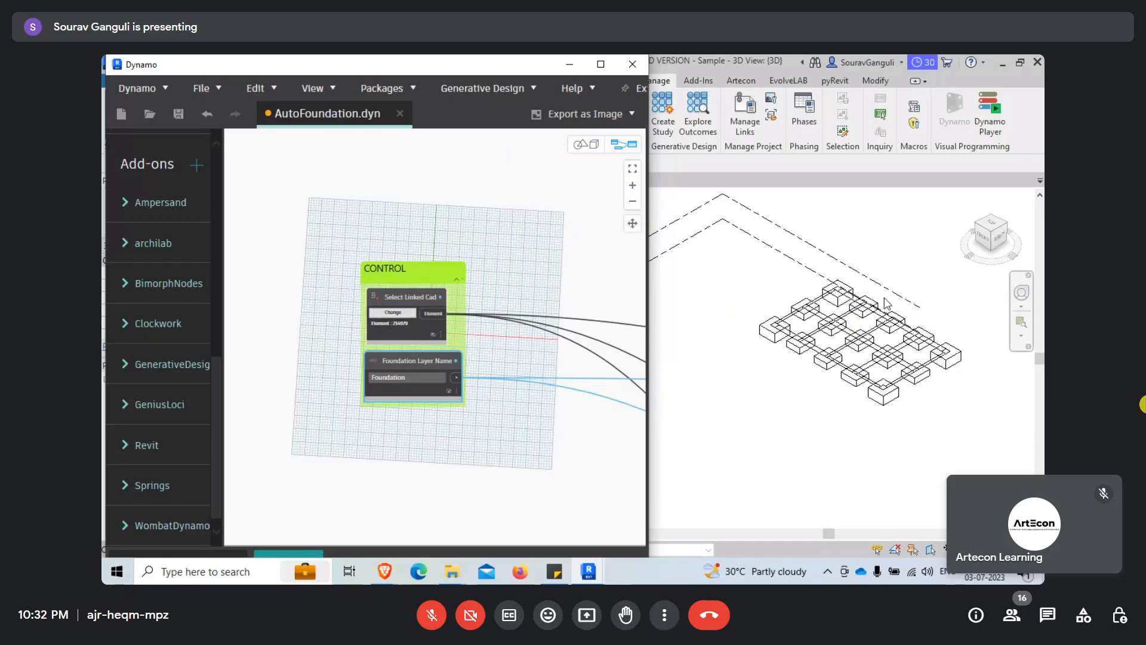
pyautogui.scroll(3, 791, 308)
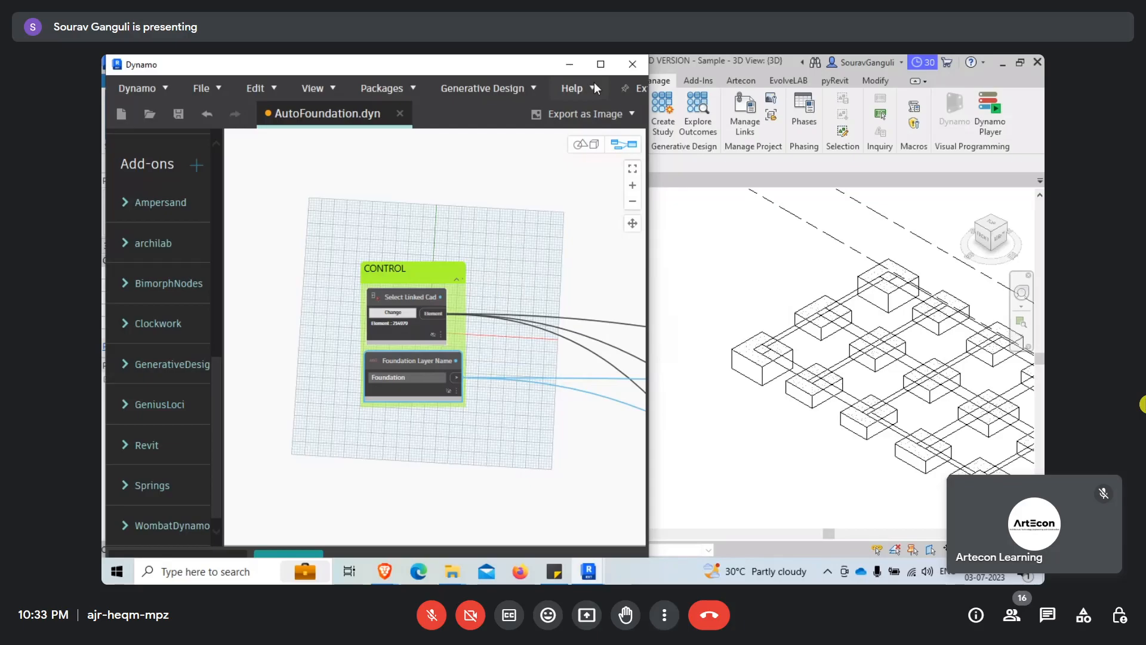
# Minimize Dynamo and check the slab type of the far corner foundation in Revit's 3D view.
pyautogui.click(569, 64)
pyautogui.scroll(3, 847, 343)
pyautogui.moveTo(846, 344); pyautogui.dragTo(725, 363, button='middle')
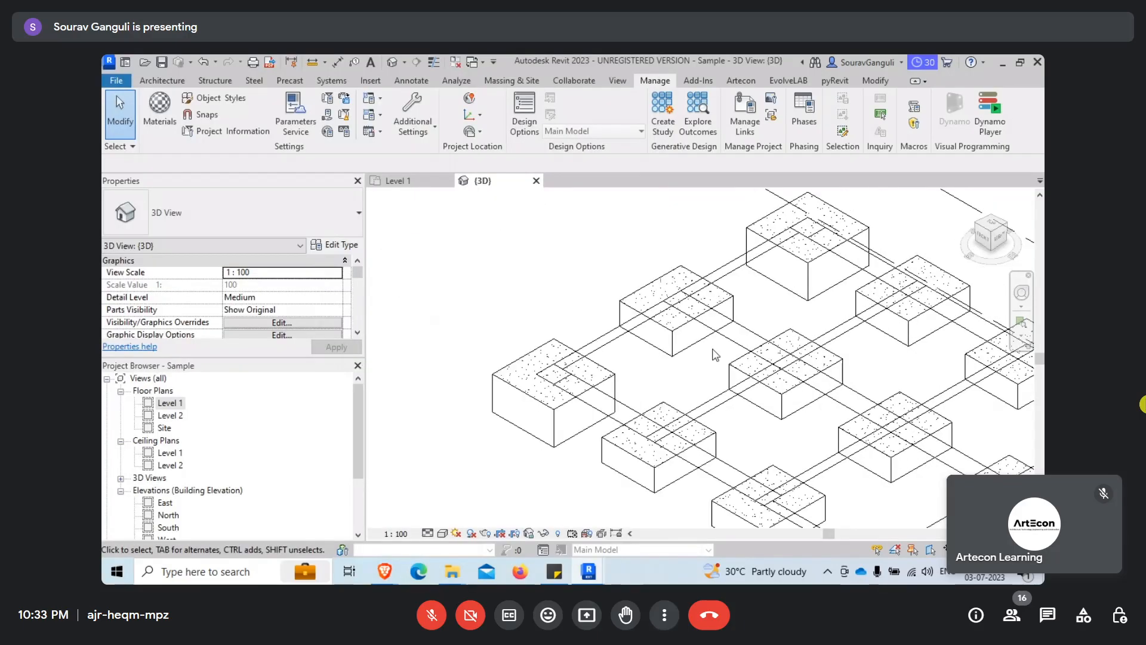
pyautogui.click(775, 277)
pyautogui.moveTo(809, 315); pyautogui.dragTo(689, 272, button='middle')
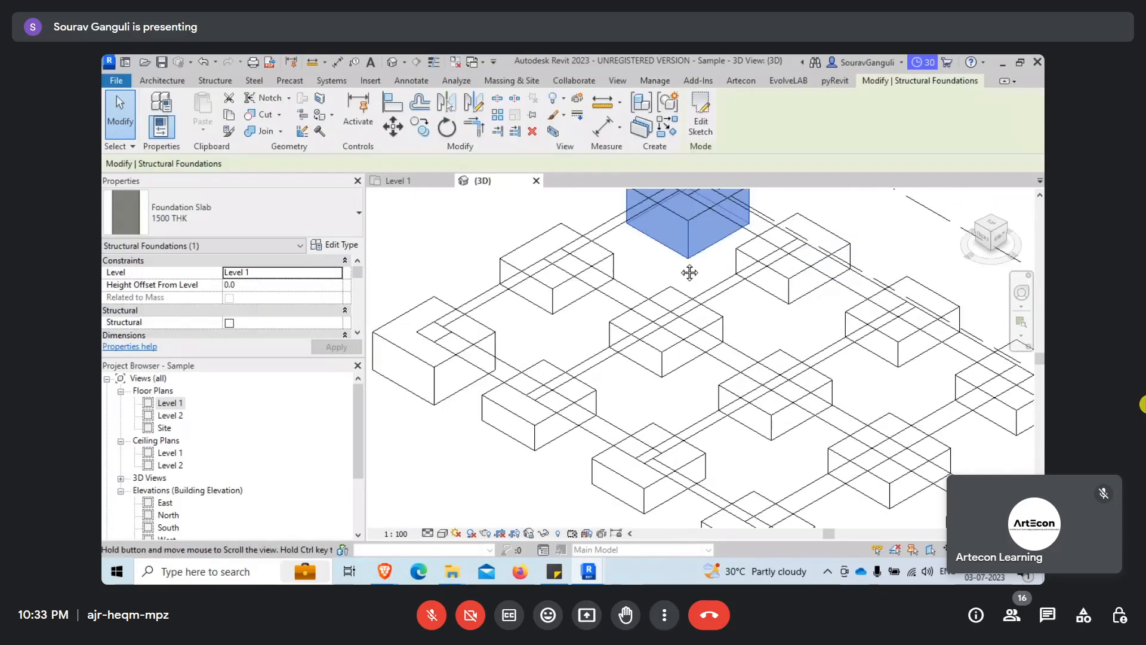
pyautogui.scroll(-3, 690, 272)
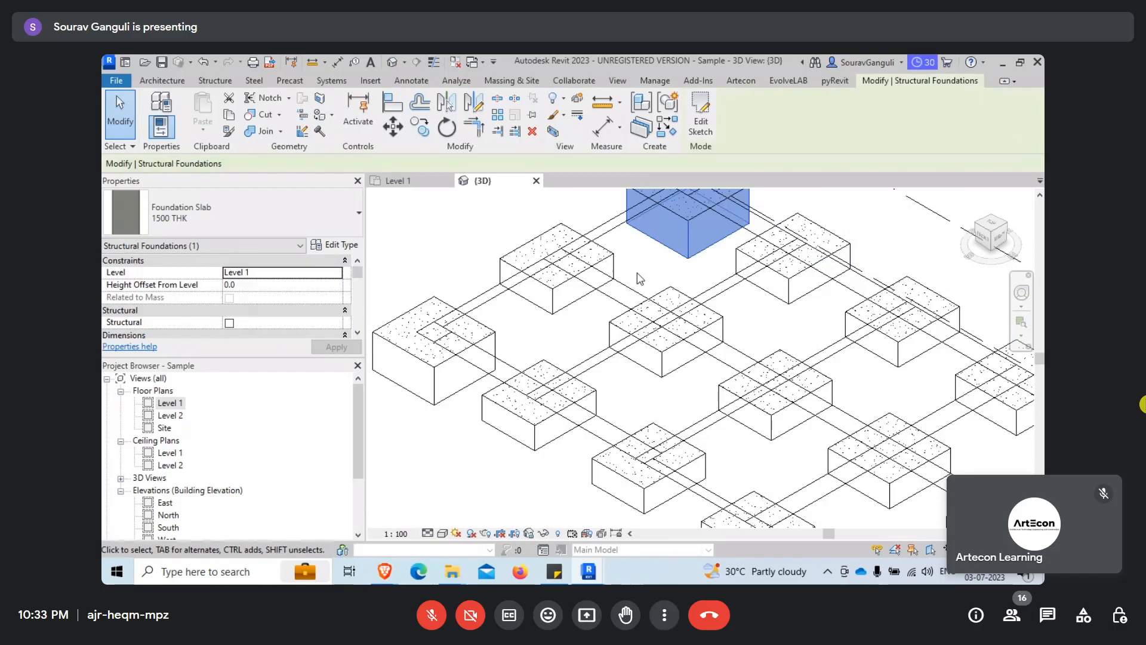
pyautogui.click(702, 146)
pyautogui.click(702, 130)
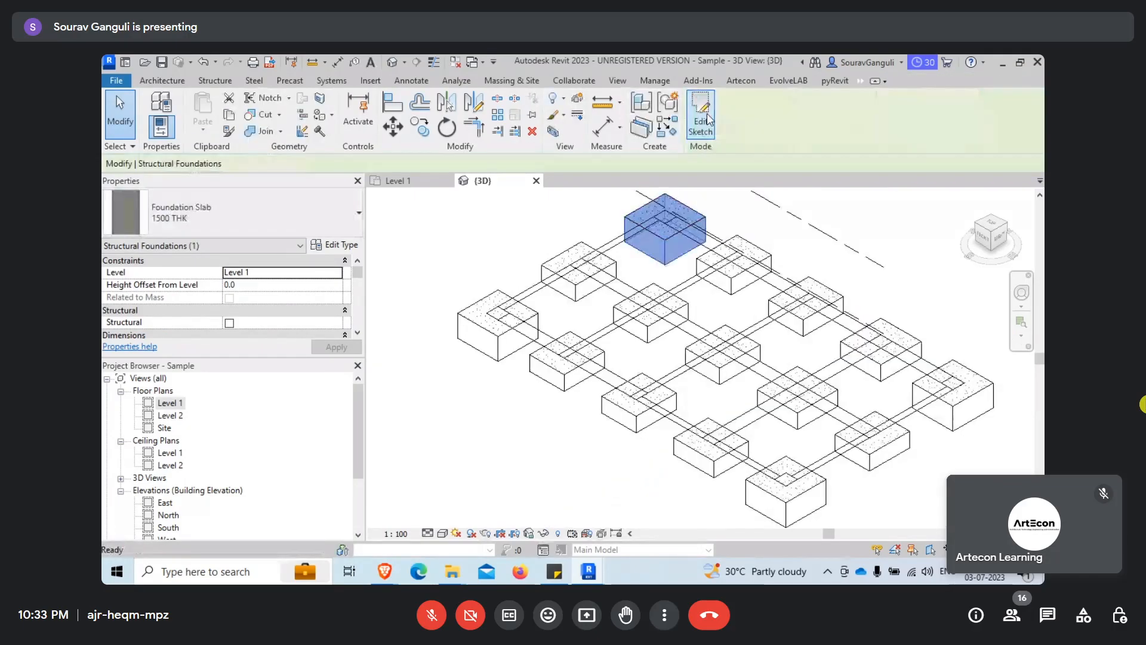
# Check the slab types of another corner foundation and the adjacent edge foundation.
pyautogui.scroll(3, 779, 369)
pyautogui.moveTo(779, 368); pyautogui.dragTo(656, 300, button='middle')
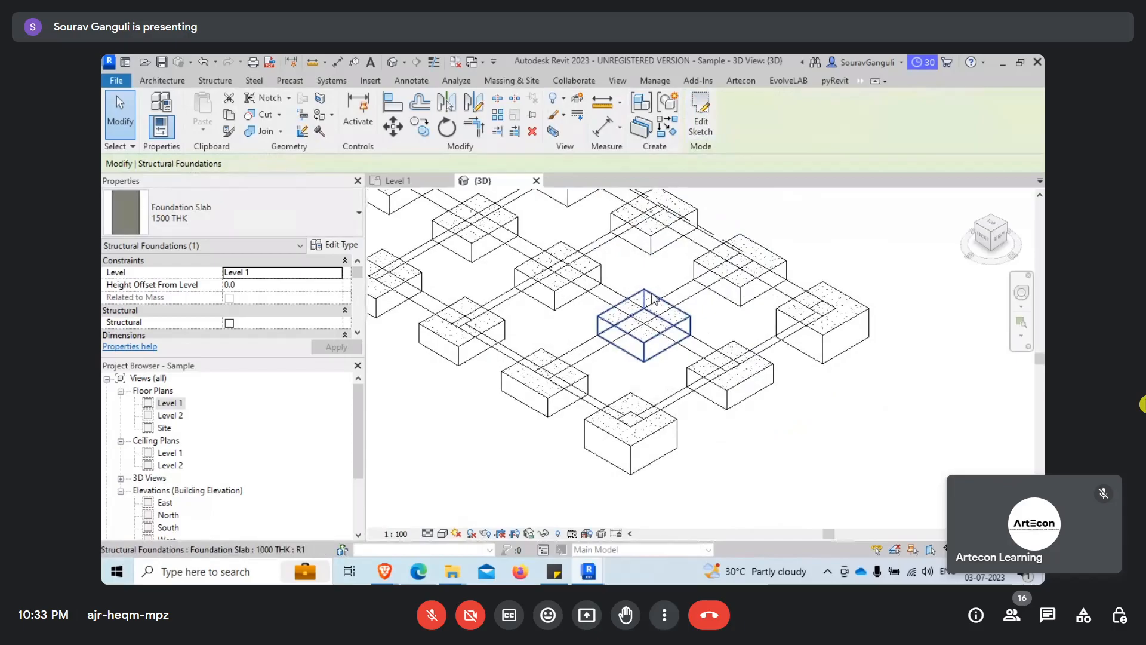
pyautogui.click(806, 323)
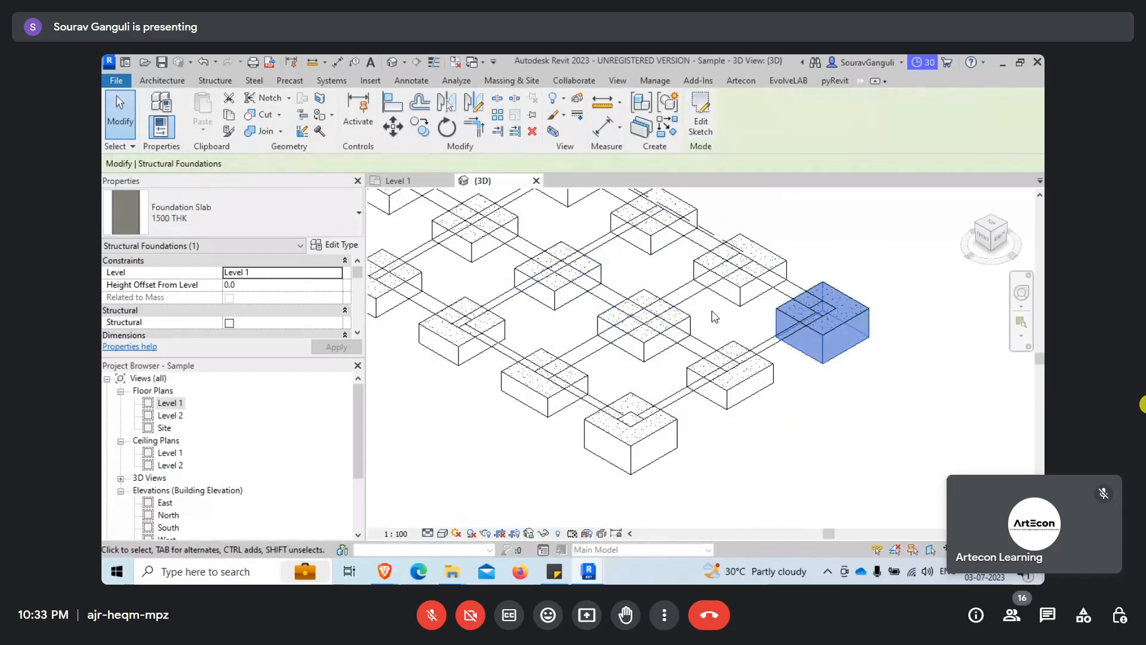
pyautogui.click(731, 386)
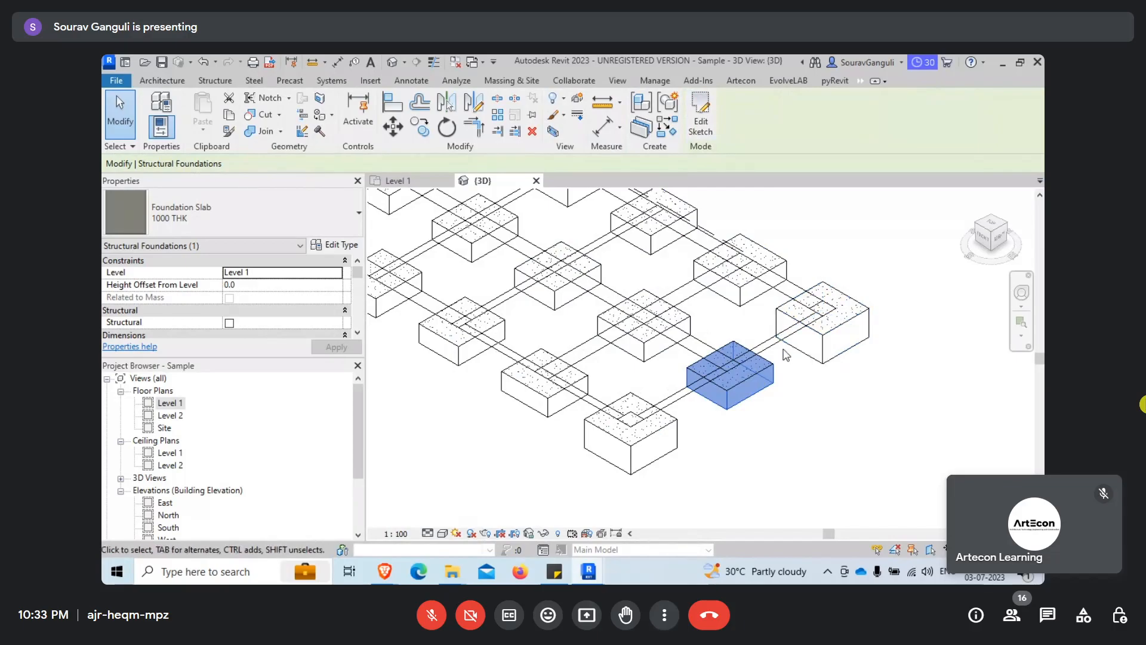
pyautogui.moveTo(642, 384); pyautogui.dragTo(685, 463, button='middle')
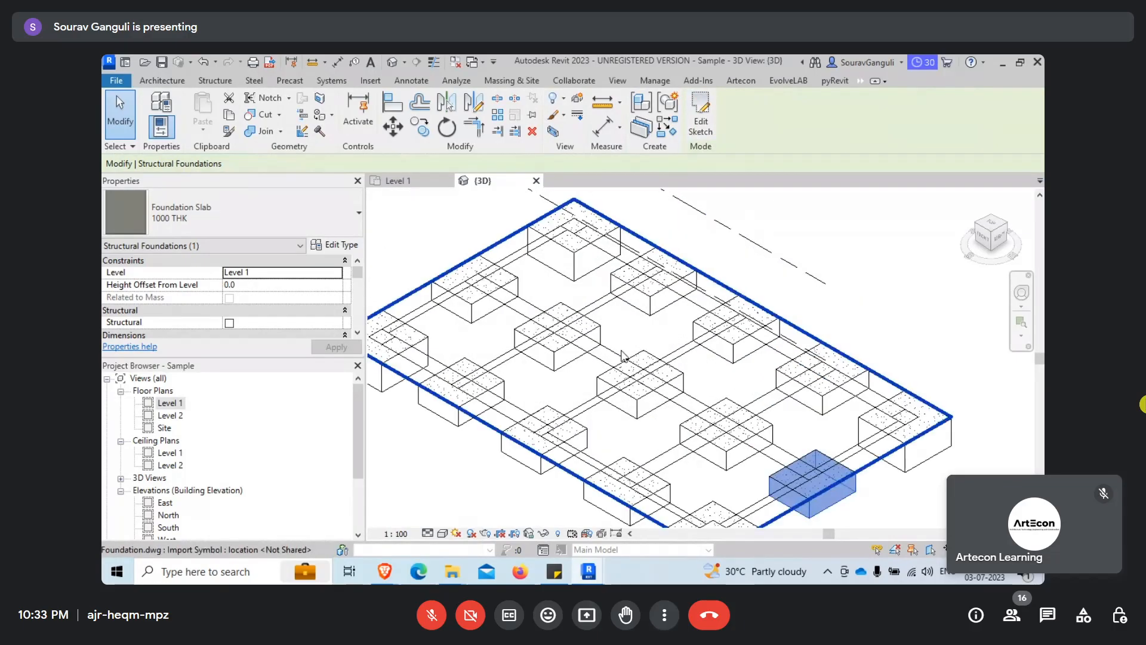
# Switch to Dynamo, maximize its window and look over the whole AutoFoundation graph.
pyautogui.moveTo(587, 574)
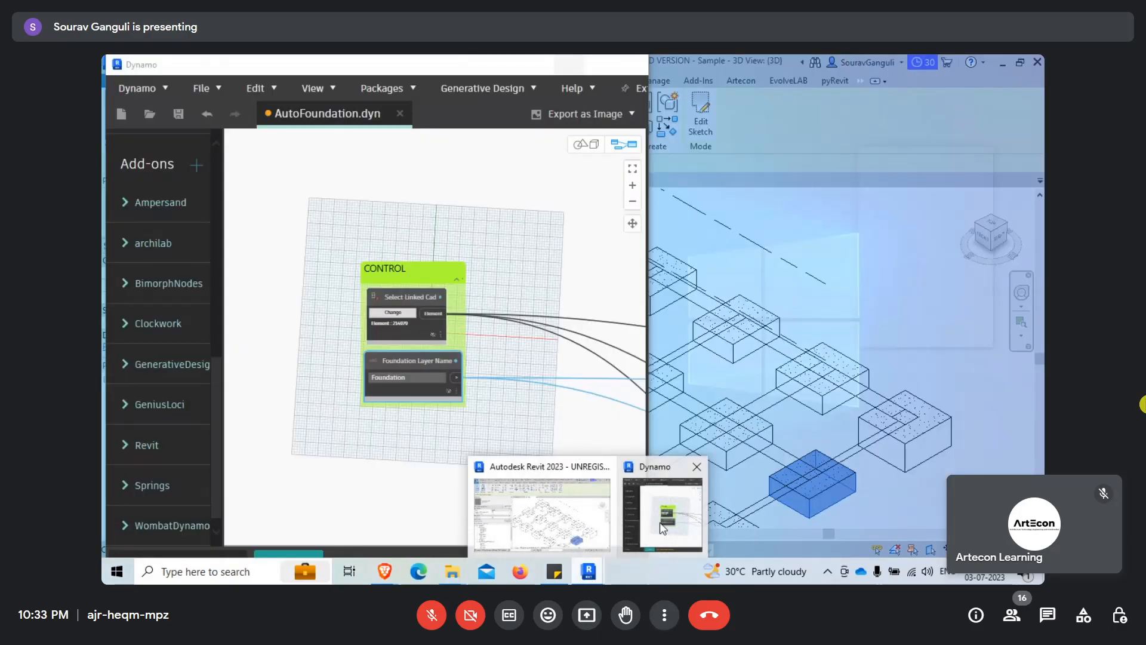
pyautogui.click(662, 513)
pyautogui.click(600, 64)
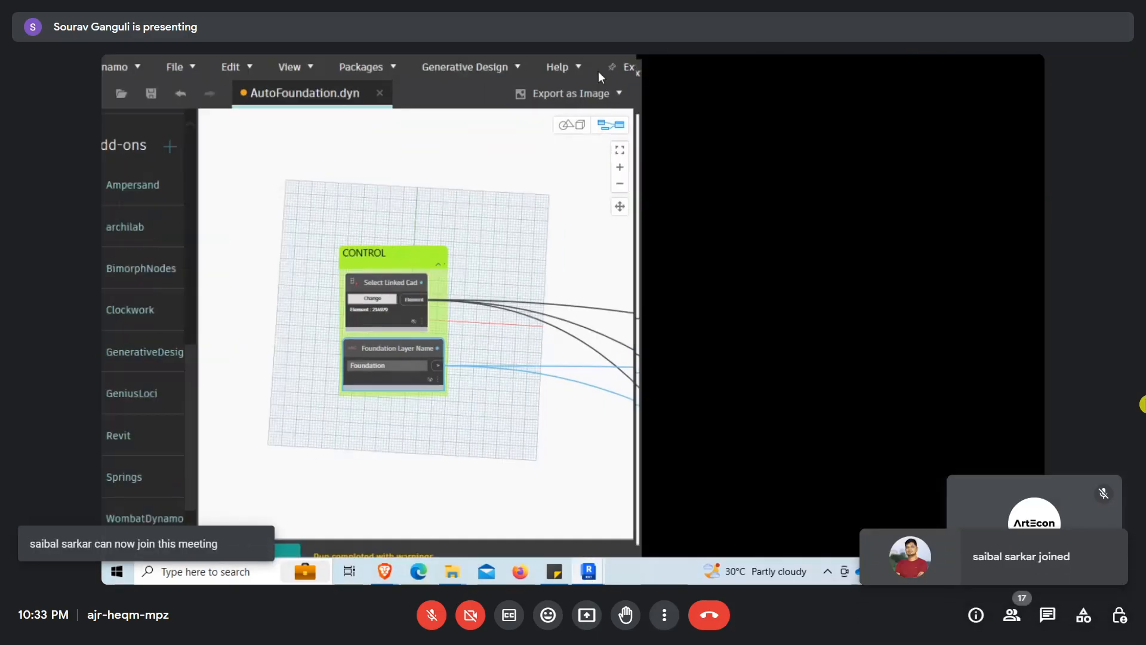
pyautogui.scroll(-2, 456, 272)
pyautogui.scroll(-3, 456, 272)
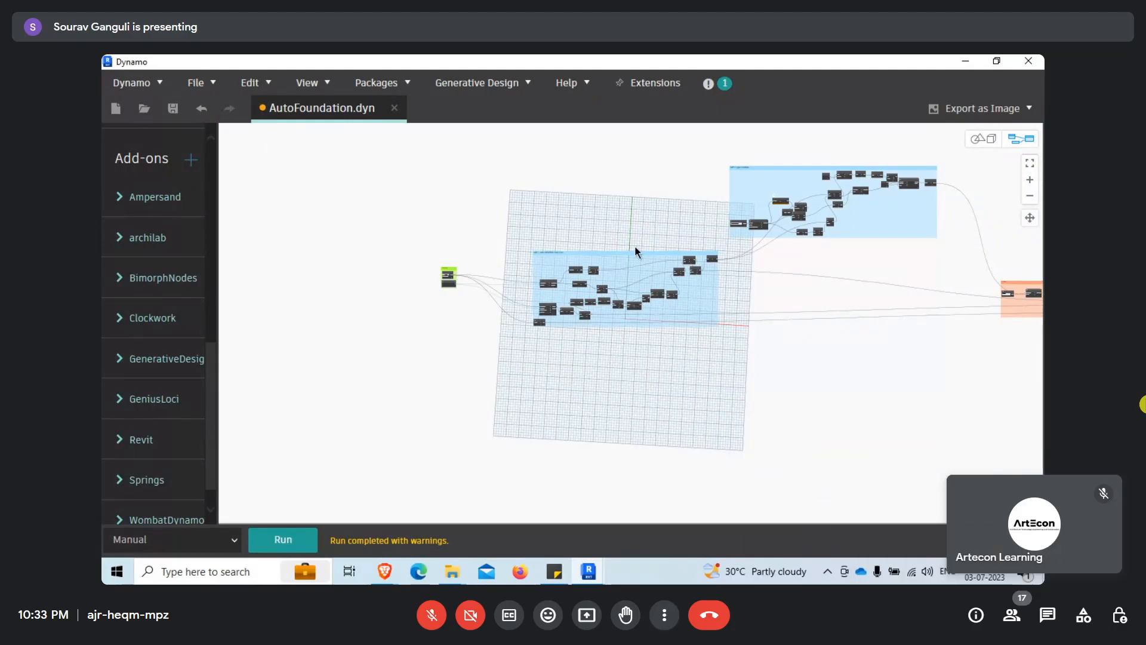
pyautogui.moveTo(821, 257); pyautogui.dragTo(757, 287, button='middle')
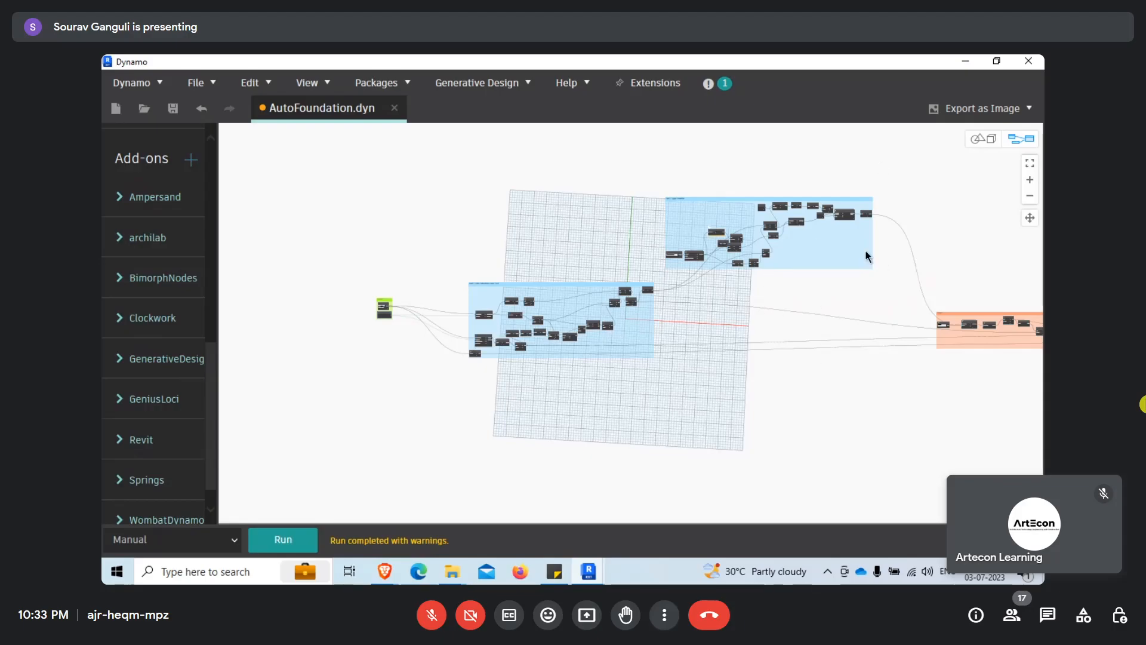
pyautogui.scroll(-5, 667, 276)
# Examine the CONTROL group's inputs and the CAD.CurvesFromCADLayers node they feed in the CAD data extraction group.
pyautogui.scroll(5, 606, 282)
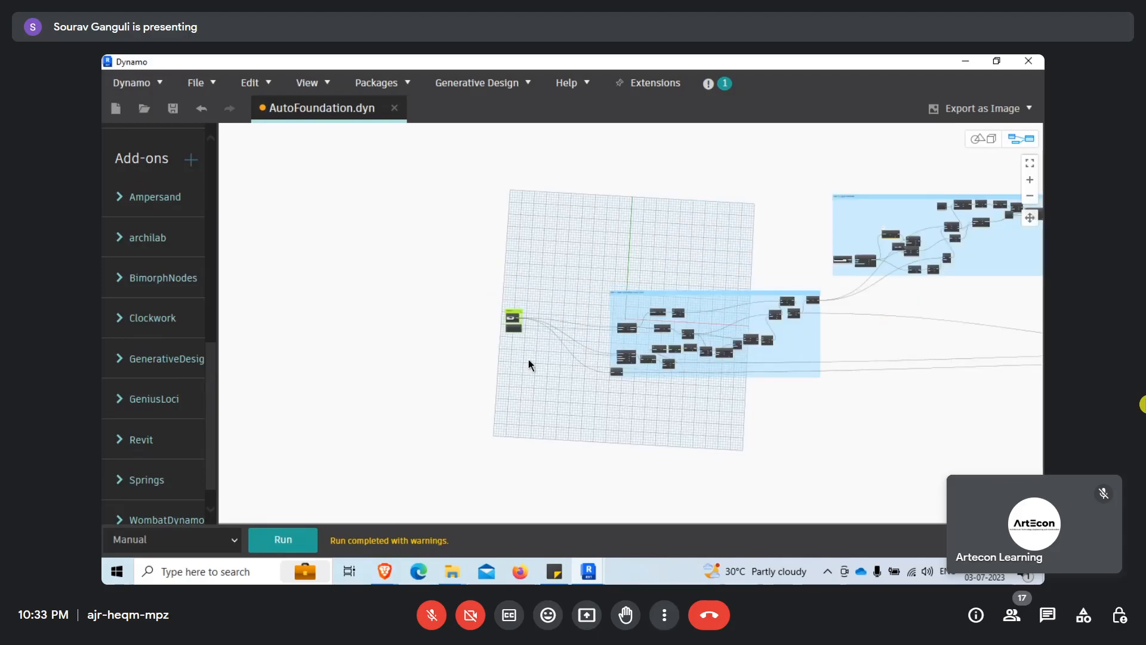
pyautogui.scroll(5, 535, 317)
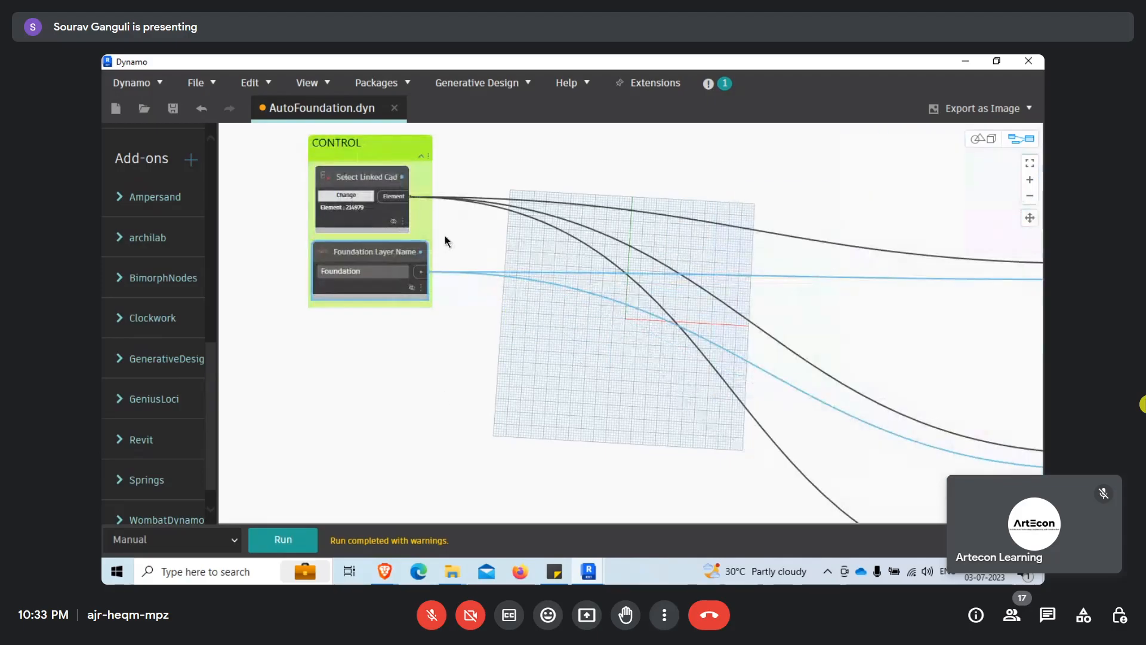
pyautogui.moveTo(447, 234); pyautogui.dragTo(460, 232, button='middle')
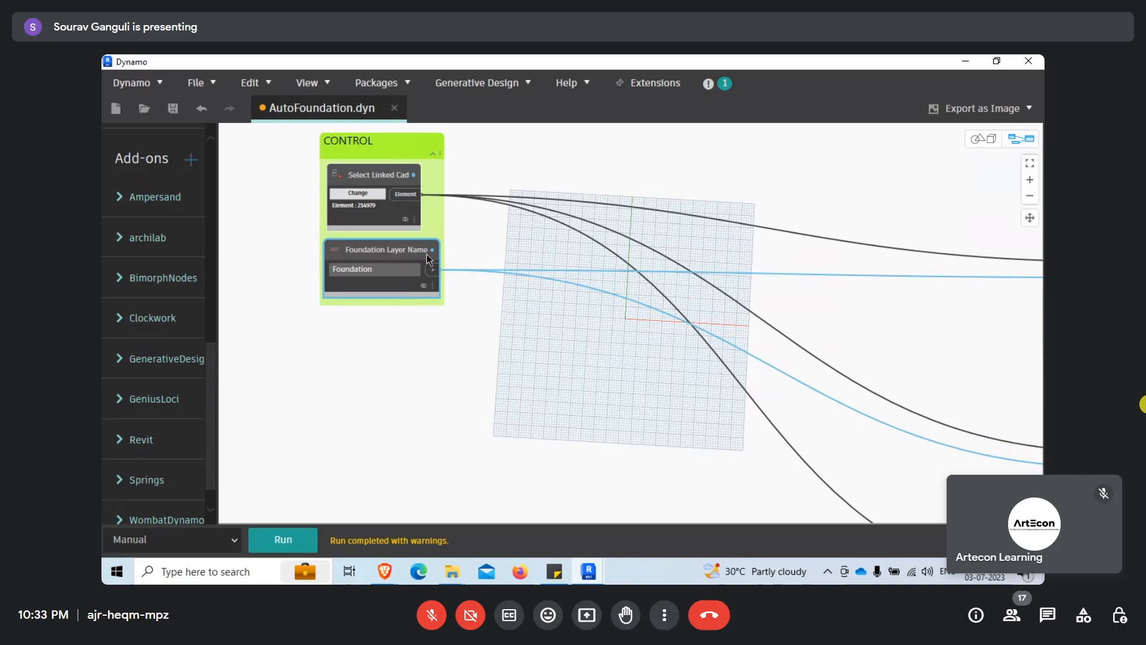
pyautogui.scroll(-5, 486, 321)
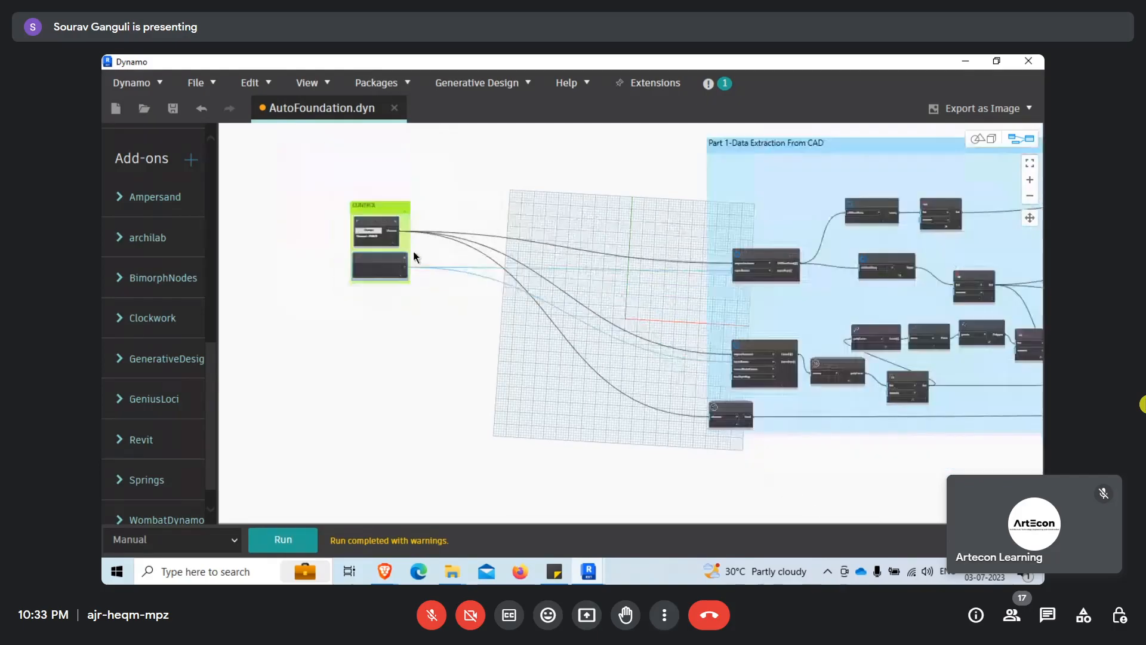
pyautogui.scroll(3, 709, 269)
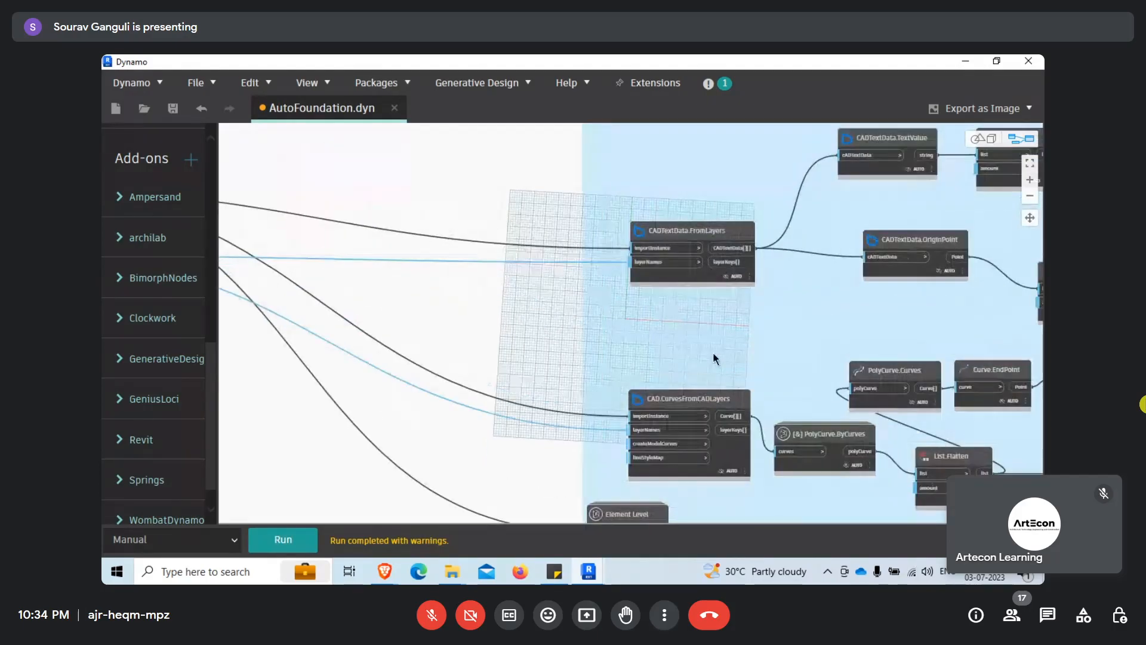
pyautogui.scroll(4, 627, 280)
pyautogui.click(608, 320)
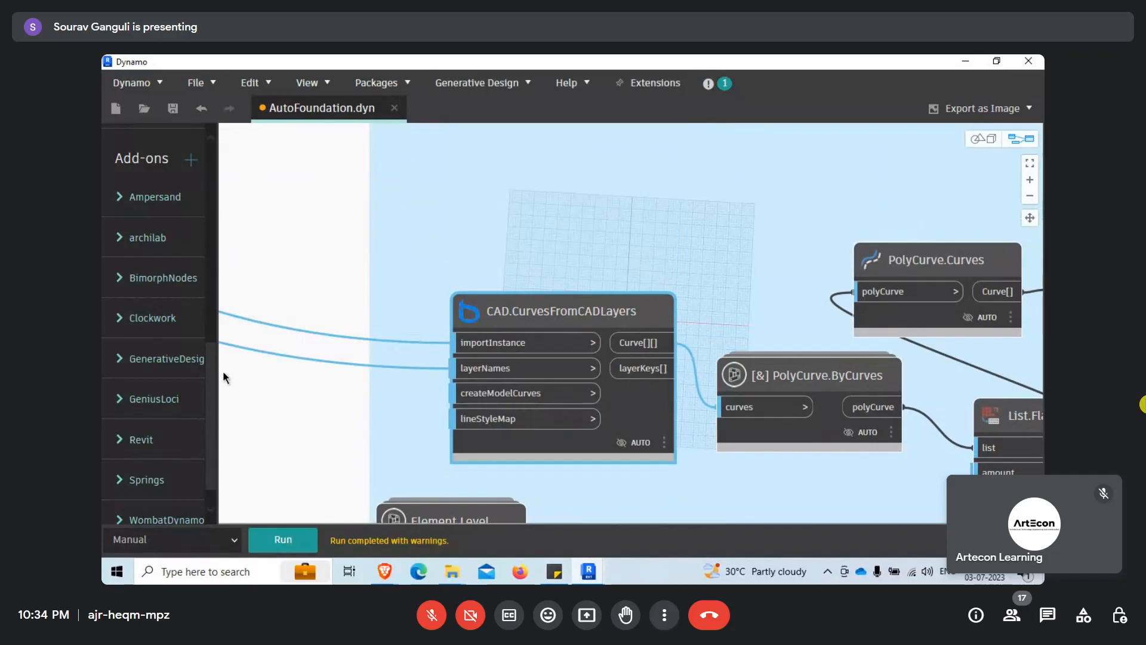
# Widen the node library beside the graph canvas and clear the node selection.
pyautogui.moveTo(219, 379); pyautogui.dragTo(391, 378)
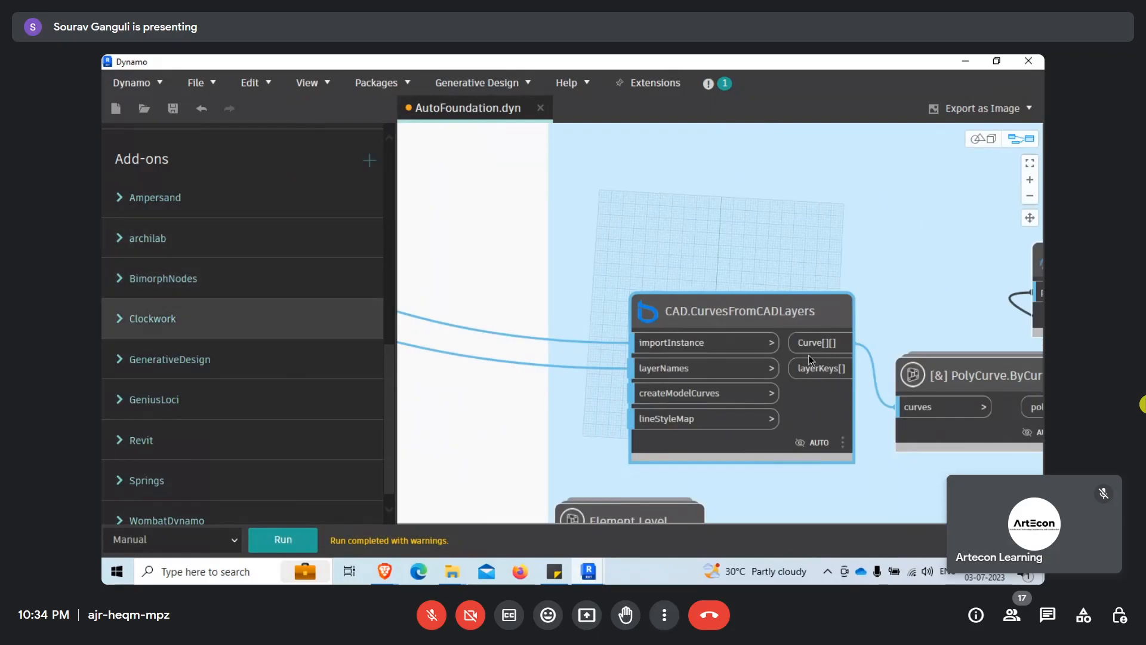
pyautogui.click(385, 84)
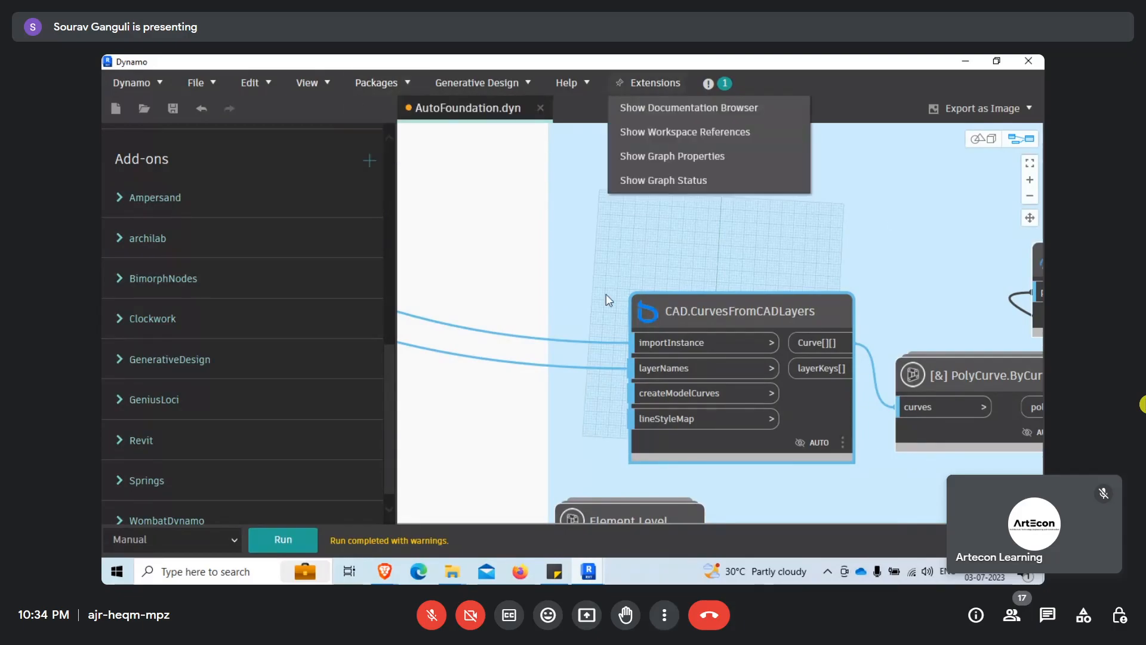
pyautogui.click(511, 297)
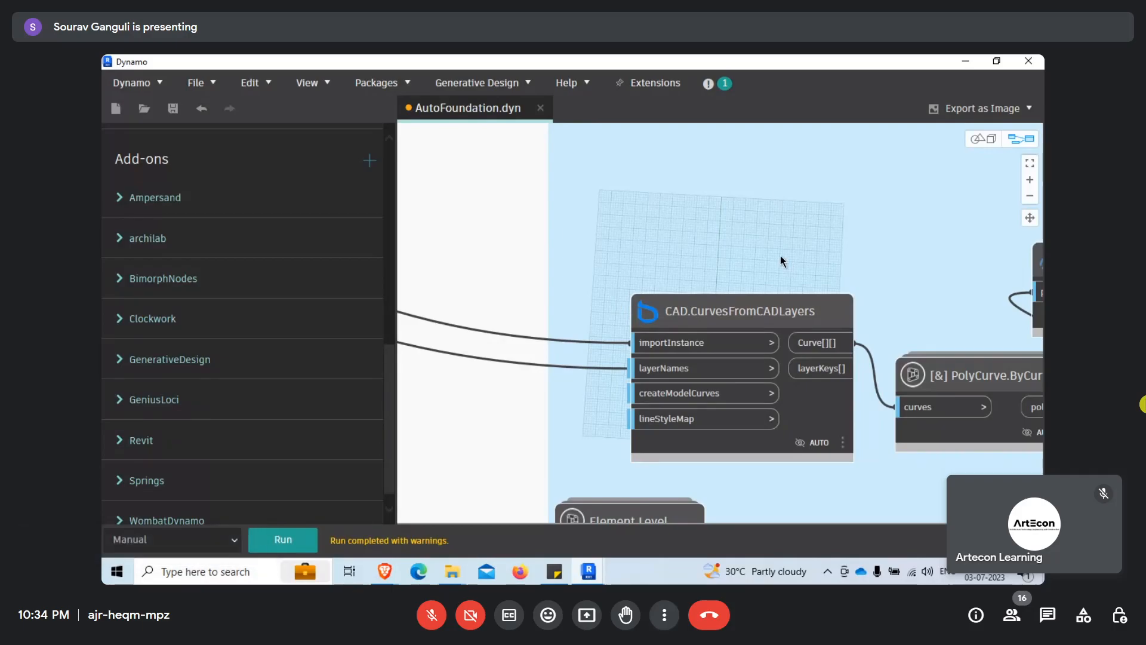
# Examine the list of curves output by the CAD.CurvesFromCADLayers node, pinning its preview while reading and unpinning it again.
pyautogui.scroll(-5, 780, 255)
pyautogui.moveTo(629, 357); pyautogui.dragTo(645, 365, button='middle')
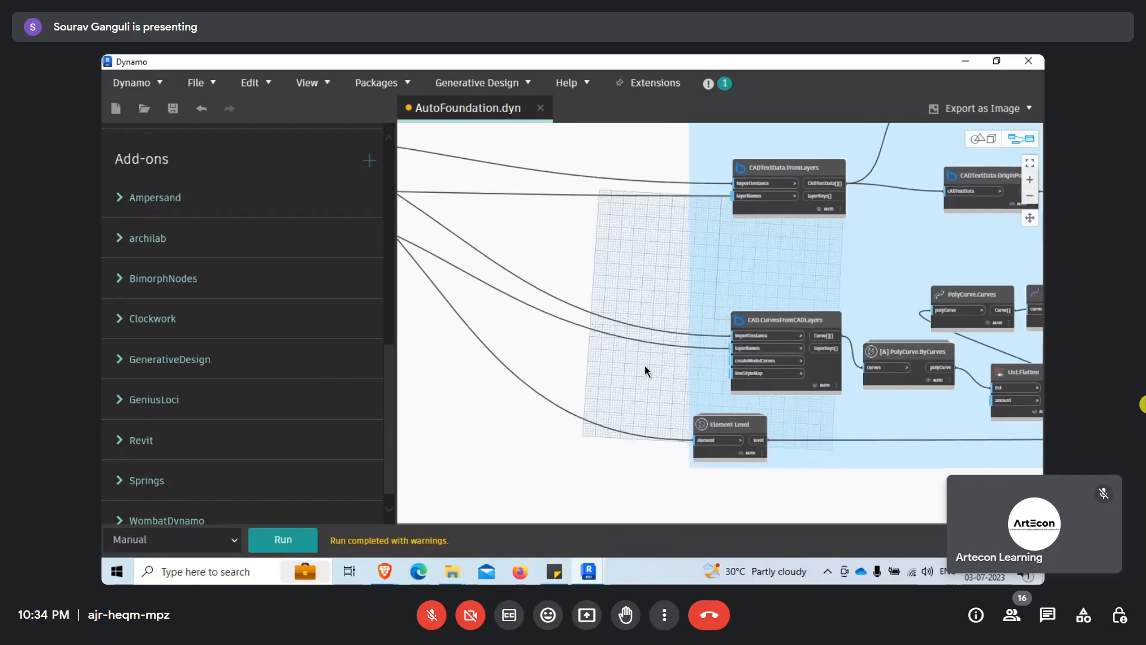
pyautogui.scroll(4, 770, 349)
pyautogui.click(788, 281)
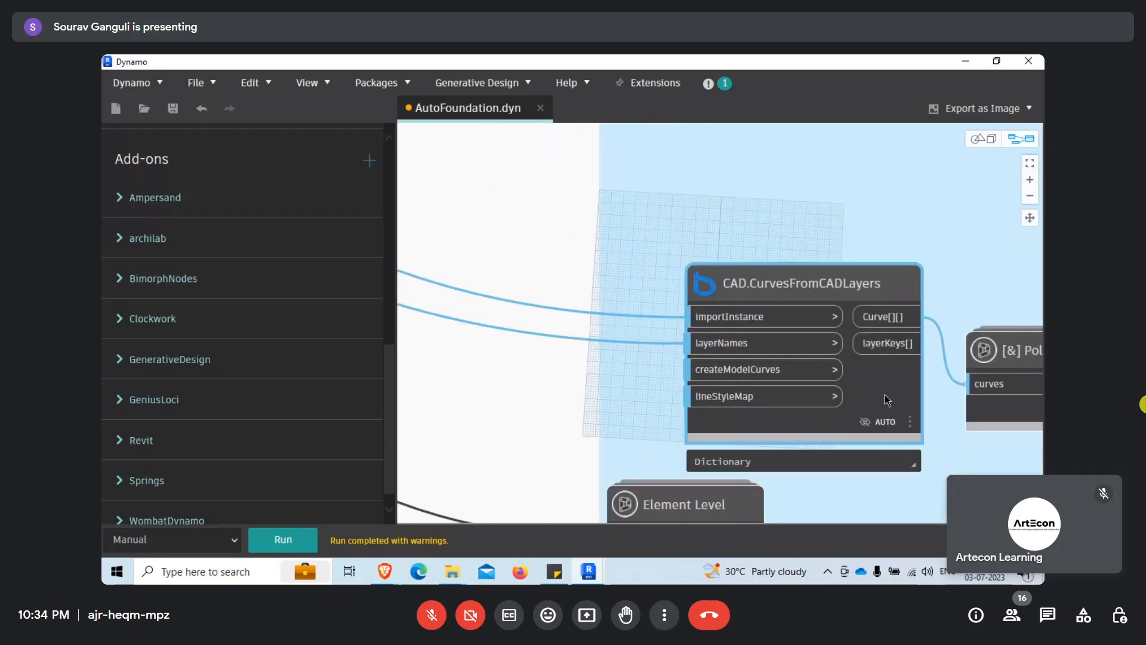
pyautogui.moveTo(894, 459); pyautogui.dragTo(735, 392, button='middle')
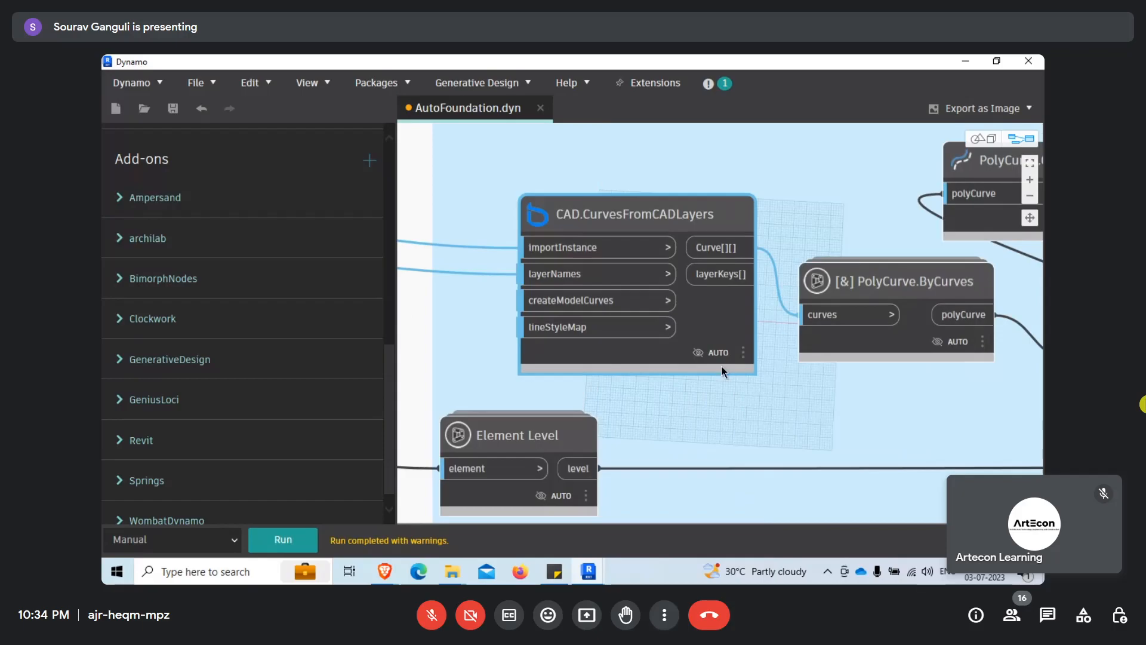
pyautogui.moveTo(725, 384)
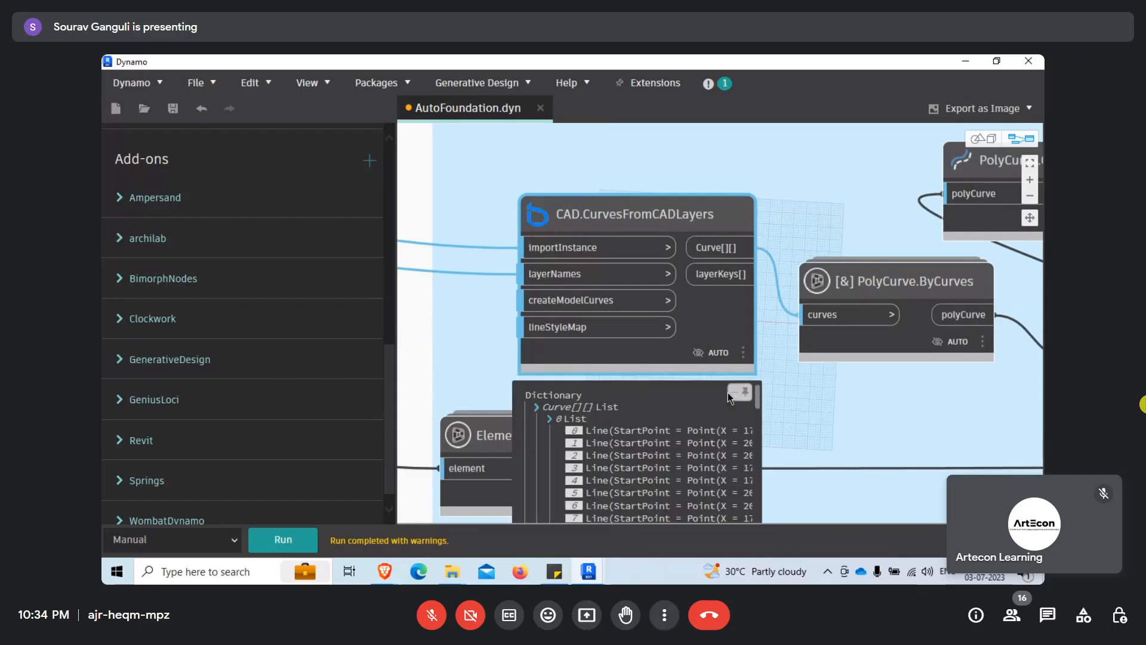
pyautogui.click(744, 394)
pyautogui.moveTo(726, 328); pyautogui.dragTo(710, 291, button='middle')
pyautogui.scroll(-1, 835, 459)
pyautogui.moveTo(882, 511); pyautogui.dragTo(790, 391, button='middle')
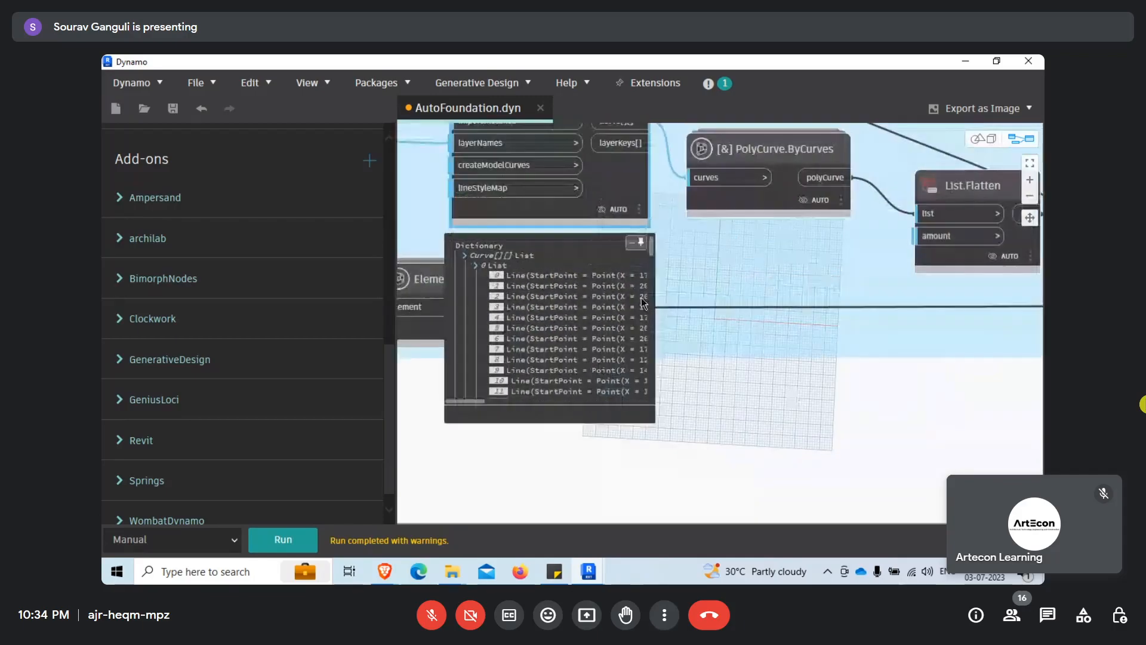
pyautogui.moveTo(652, 254)
pyautogui.mouseDown()
pyautogui.moveTo(648, 395)
pyautogui.moveTo(660, 239)
pyautogui.mouseUp()
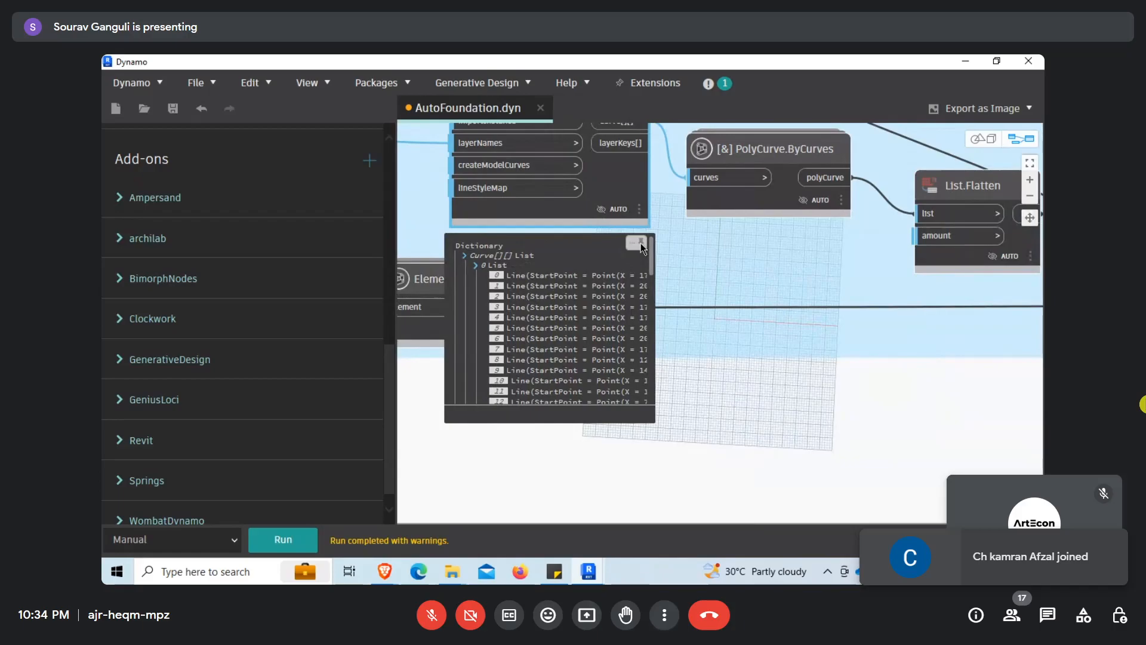
pyautogui.click(640, 242)
# Examine the CADTextData.FromLayers node and preview its output dictionary.
pyautogui.moveTo(720, 346); pyautogui.dragTo(743, 502, button='middle')
pyautogui.scroll(-5, 742, 503)
pyautogui.scroll(5, 690, 406)
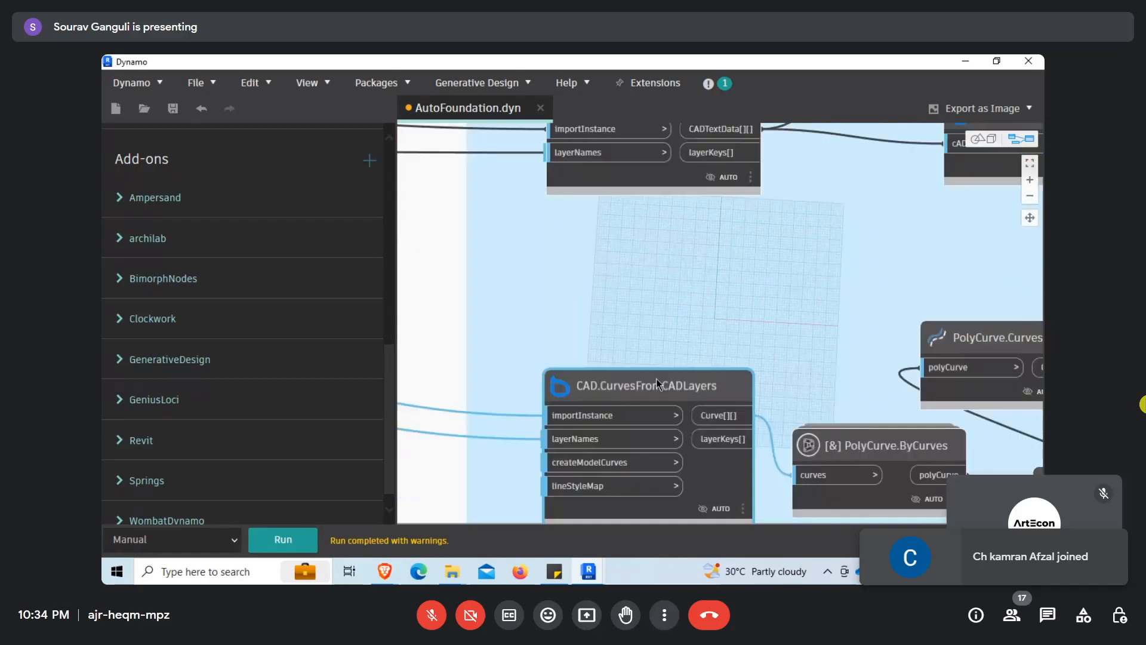
pyautogui.moveTo(667, 388)
pyautogui.moveTo(765, 316); pyautogui.dragTo(780, 458, button='middle')
pyautogui.scroll(3, 702, 186)
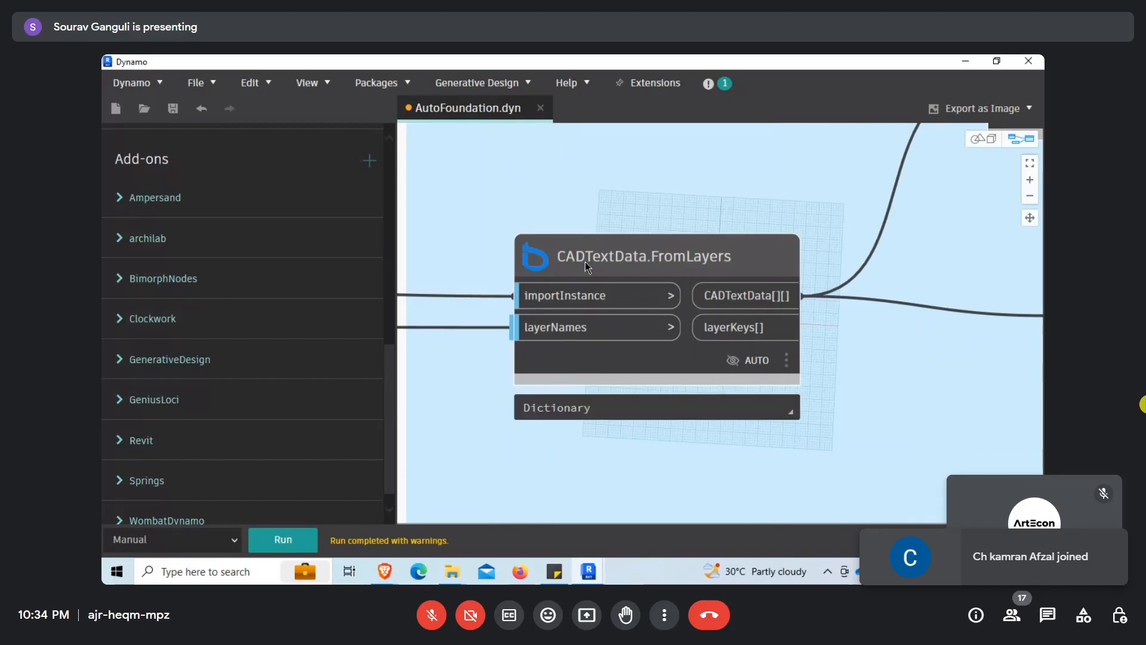
pyautogui.moveTo(779, 416)
pyautogui.moveTo(817, 443); pyautogui.dragTo(776, 302, button='middle')
pyautogui.scroll(-2, 740, 319)
pyautogui.scroll(3, 735, 299)
# Follow the text data to the CADTextData.TextValue node and inspect its output list.
pyautogui.moveTo(815, 306); pyautogui.dragTo(672, 385, button='middle')
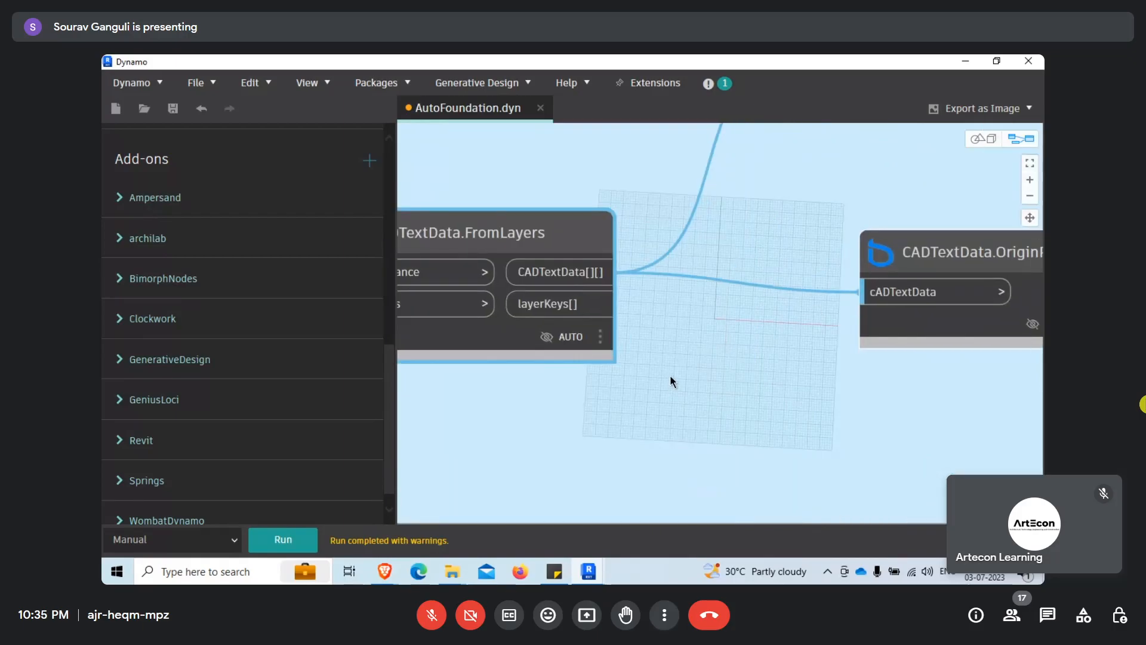
pyautogui.moveTo(698, 307); pyautogui.dragTo(654, 361, button='middle')
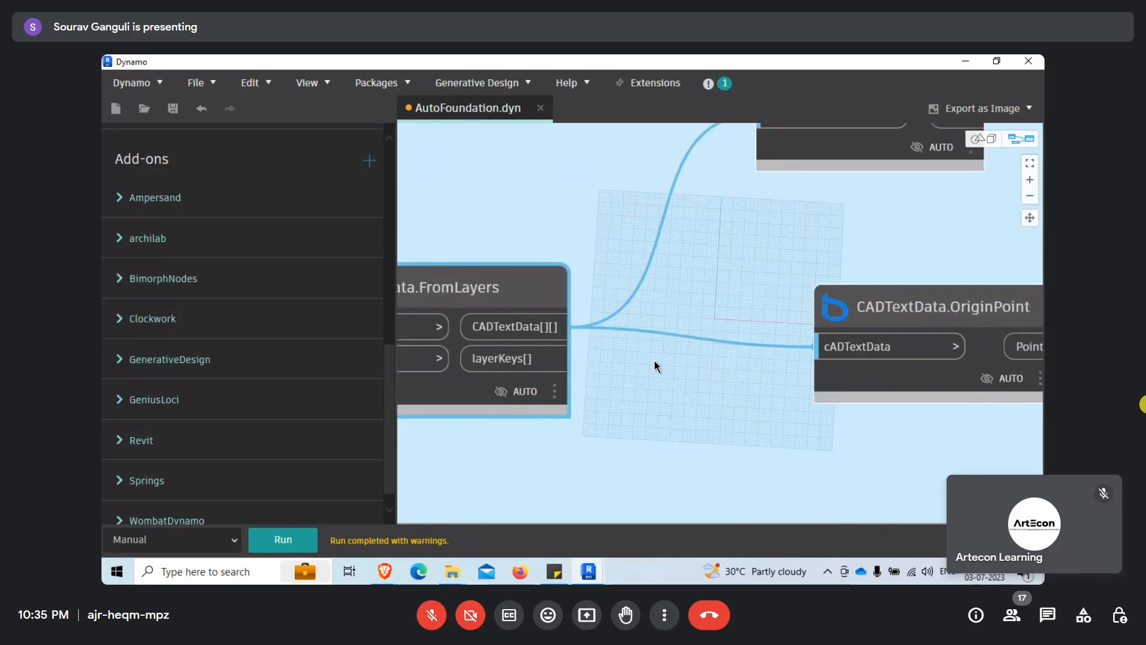
pyautogui.scroll(-2, 651, 351)
pyautogui.moveTo(837, 202)
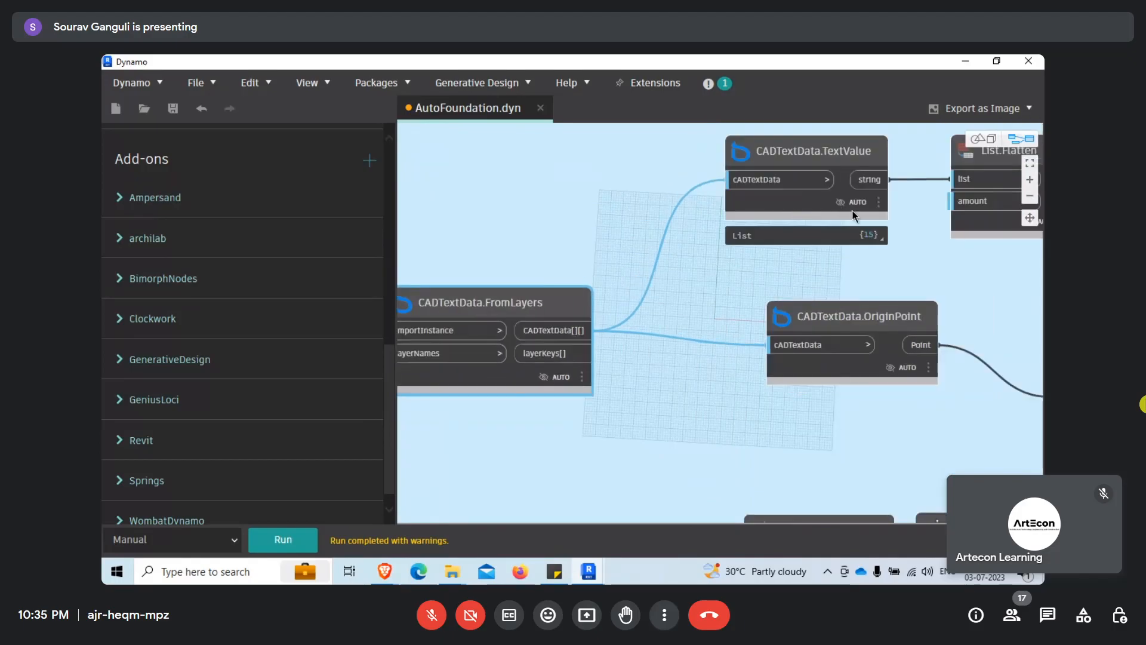
pyautogui.click(868, 257)
pyautogui.moveTo(765, 224); pyautogui.dragTo(712, 232, button='middle')
pyautogui.click(843, 247)
pyautogui.hotkey('ctrl', 'a')
pyautogui.click(826, 244)
# Review how the text value, origin point and polygon nodes connect within the Part 1-Data Extraction From CAD group.
pyautogui.scroll(-5, 764, 260)
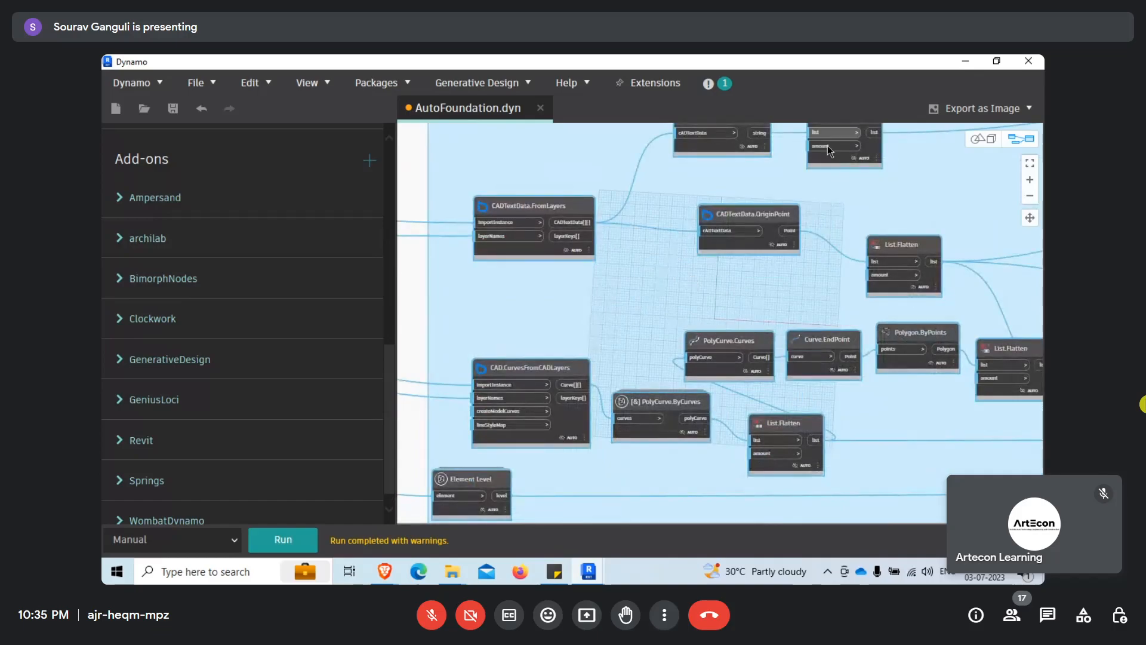
pyautogui.moveTo(801, 177); pyautogui.dragTo(728, 179, button='middle')
pyautogui.scroll(1, 675, 152)
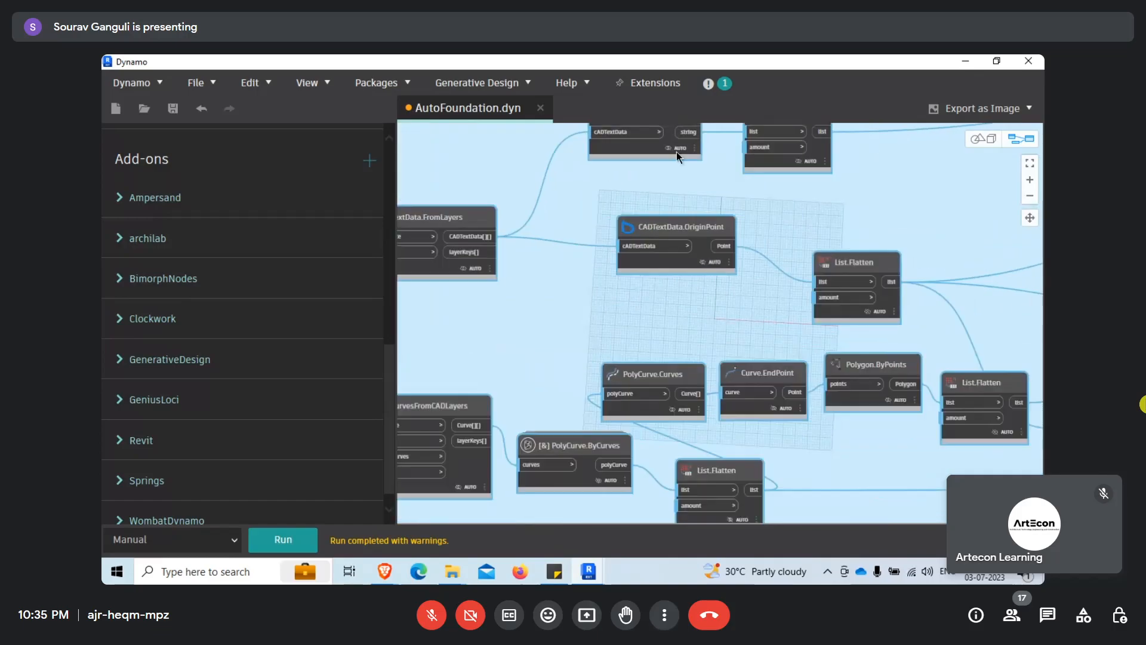
pyautogui.moveTo(682, 226); pyautogui.dragTo(670, 223, button='middle')
pyautogui.scroll(-1, 656, 226)
pyautogui.scroll(-2, 769, 202)
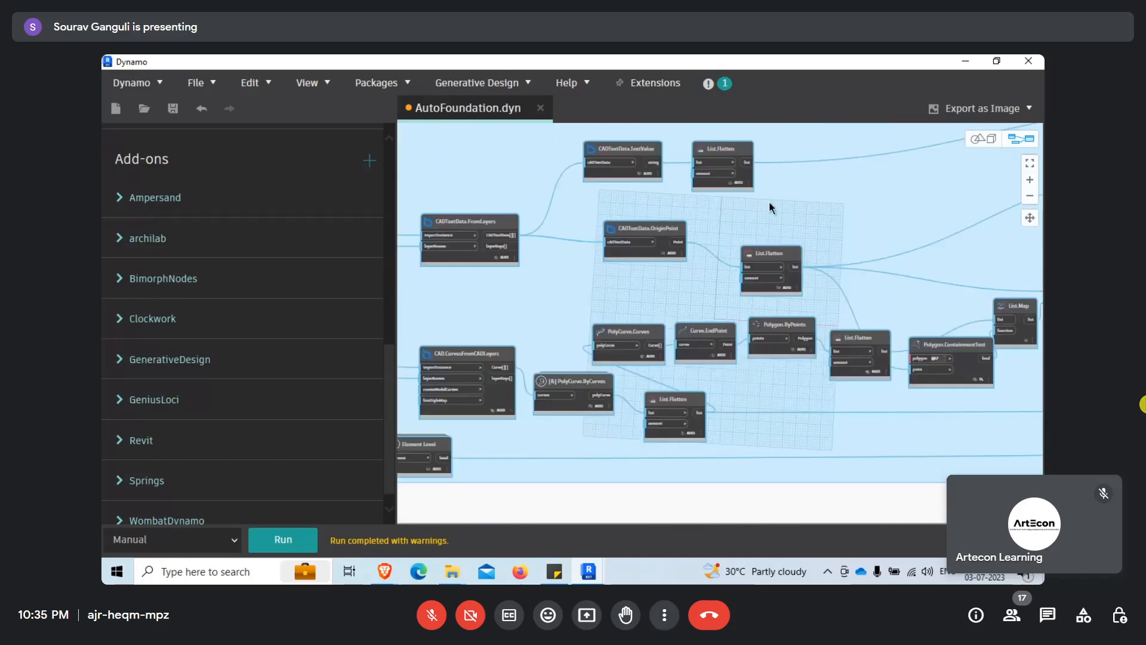
pyautogui.scroll(-2, 555, 299)
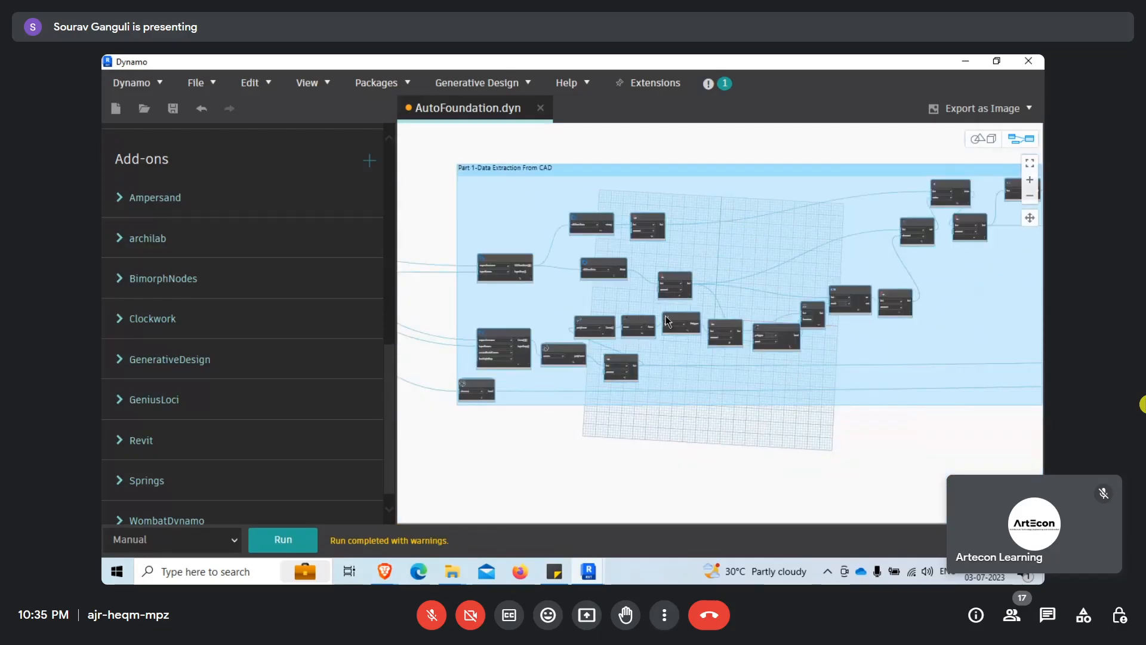
pyautogui.scroll(4, 537, 361)
pyautogui.scroll(1, 599, 355)
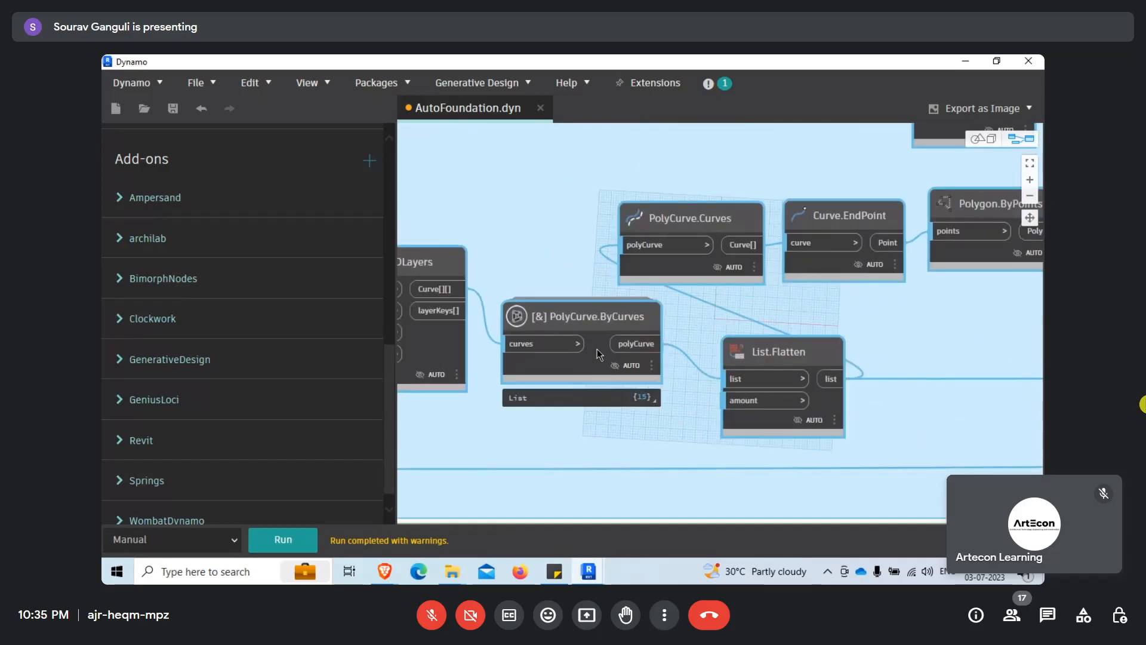
# Check the outputs from PolyCurve.ByCurves through List.Flatten, PolyCurve.Curves and Curve.EndPoint, and pin the Polygon.ByPoints output preview.
pyautogui.moveTo(639, 395)
pyautogui.moveTo(745, 332); pyautogui.dragTo(670, 334, button='middle')
pyautogui.moveTo(724, 352)
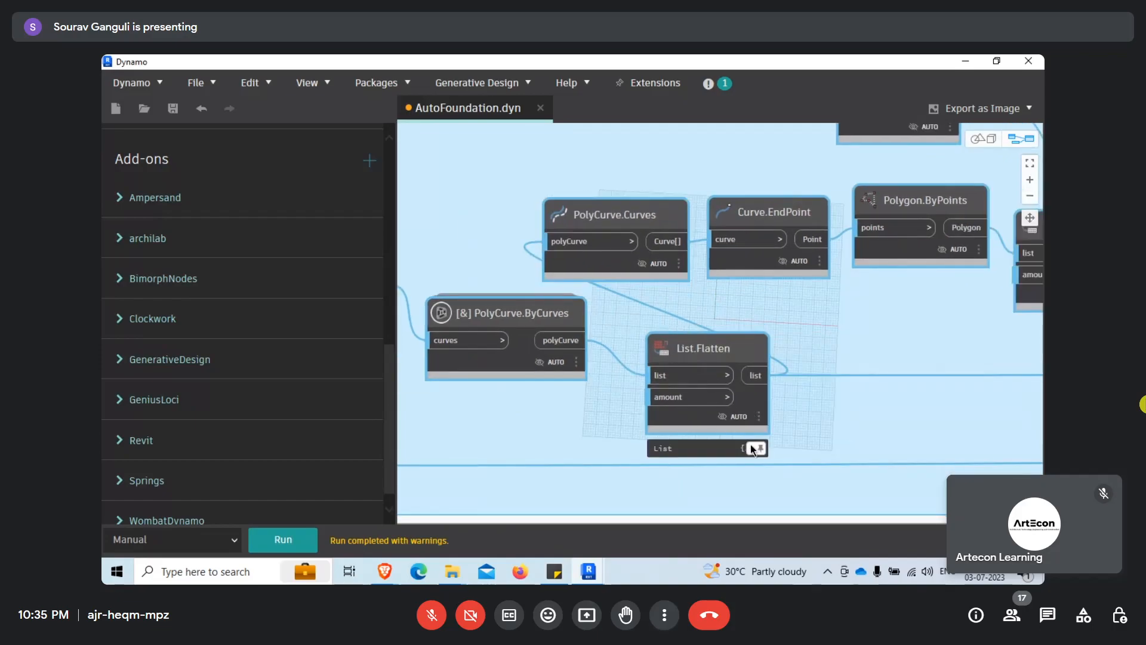
pyautogui.moveTo(750, 450)
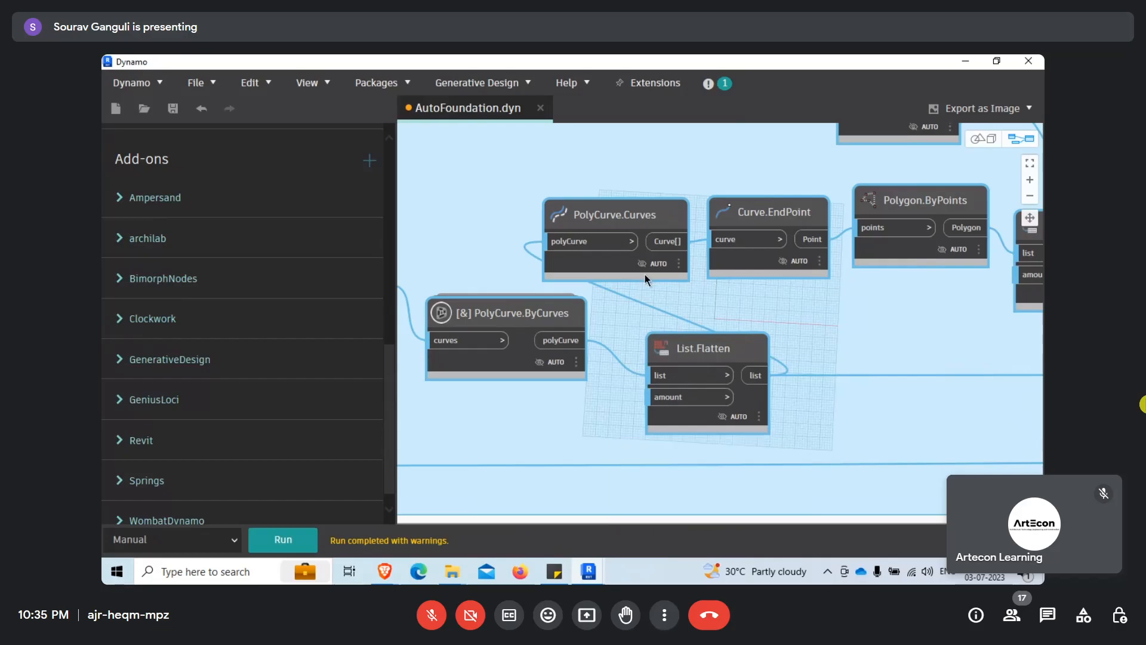
pyautogui.moveTo(674, 296)
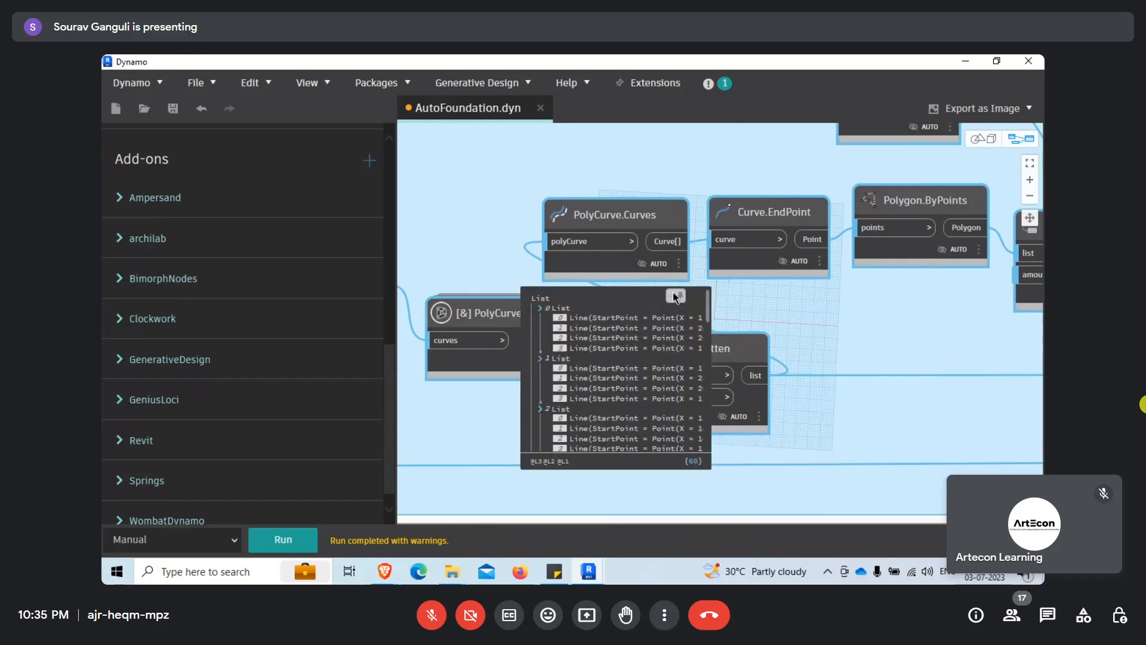
pyautogui.moveTo(770, 268)
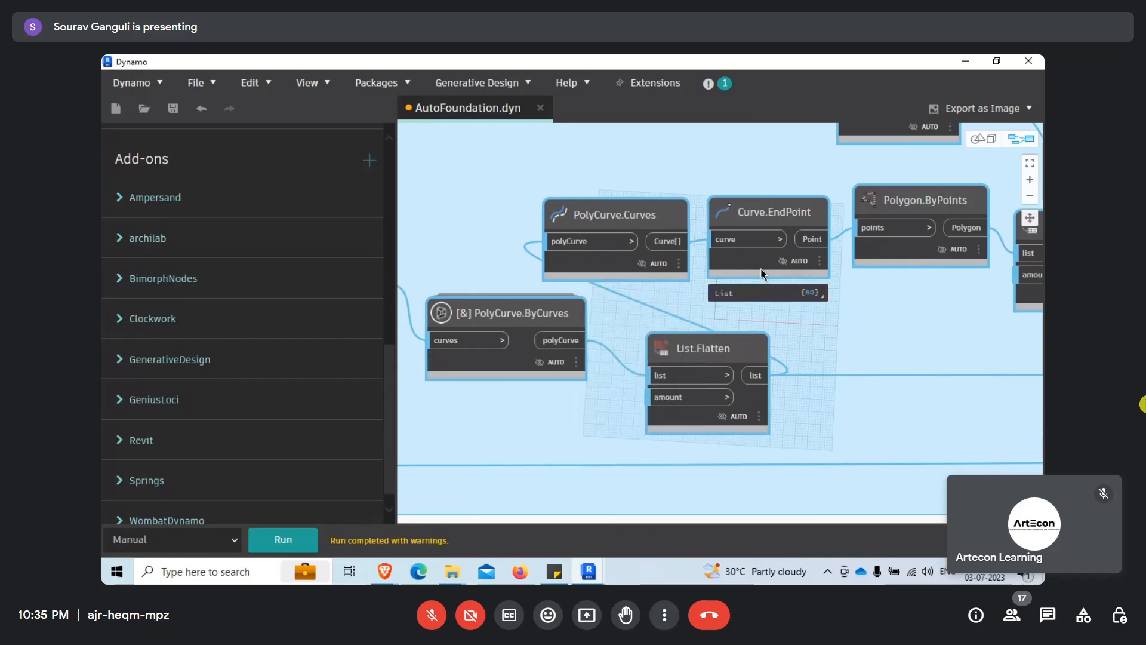
pyautogui.moveTo(821, 293)
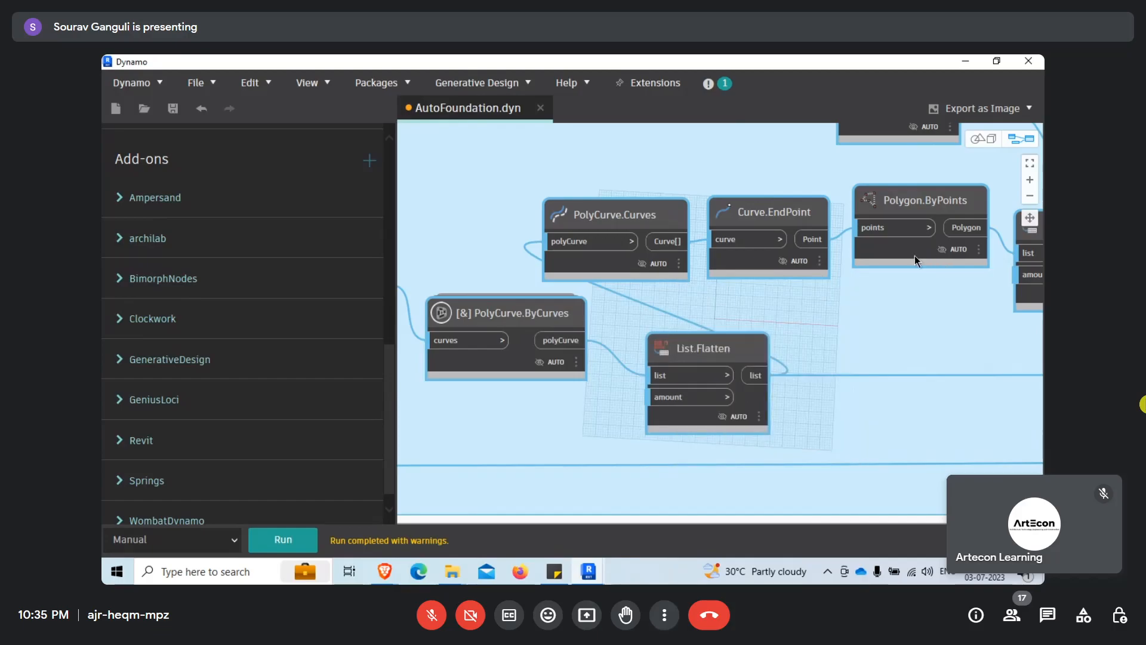
pyautogui.moveTo(915, 256)
pyautogui.click(974, 279)
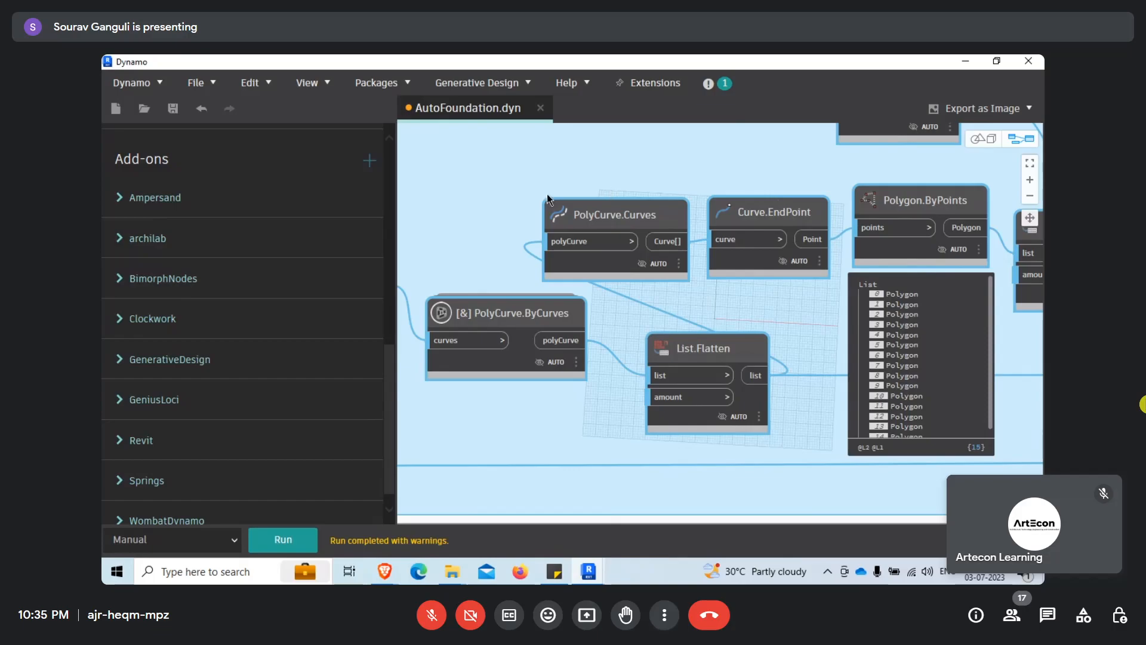
# Examine the CAD.CurvesFromCADLayers output dictionary and the list of polygons produced by the Polygon.ByPoints node.
pyautogui.scroll(-5, 456, 327)
pyautogui.scroll(3, 558, 316)
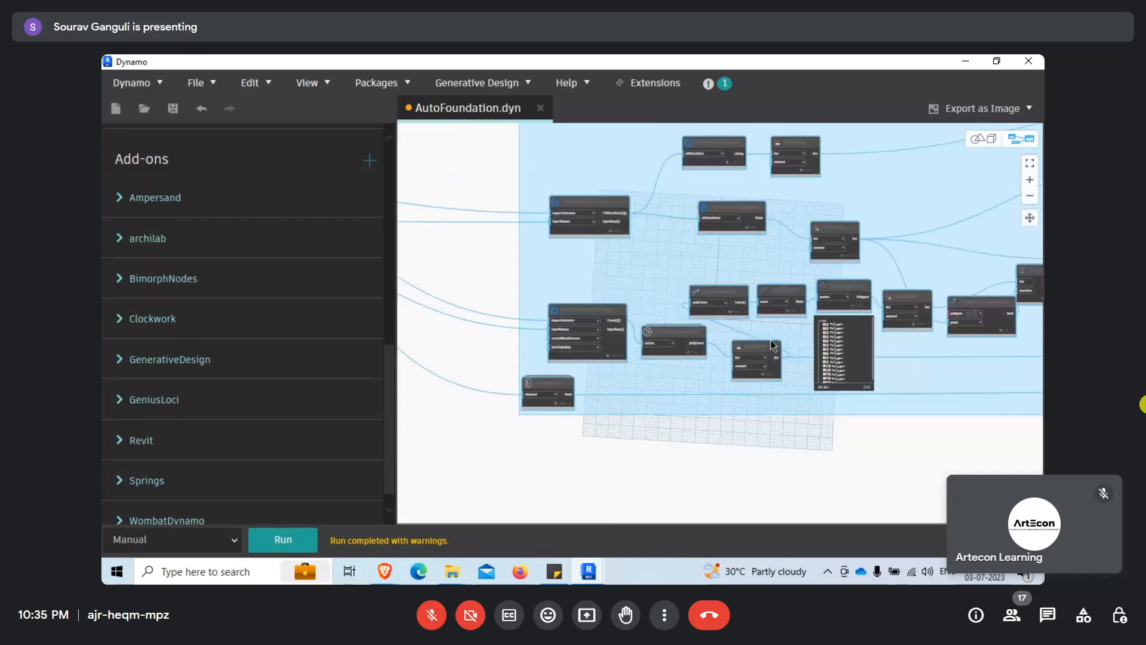
pyautogui.scroll(2, 558, 316)
pyautogui.moveTo(473, 425)
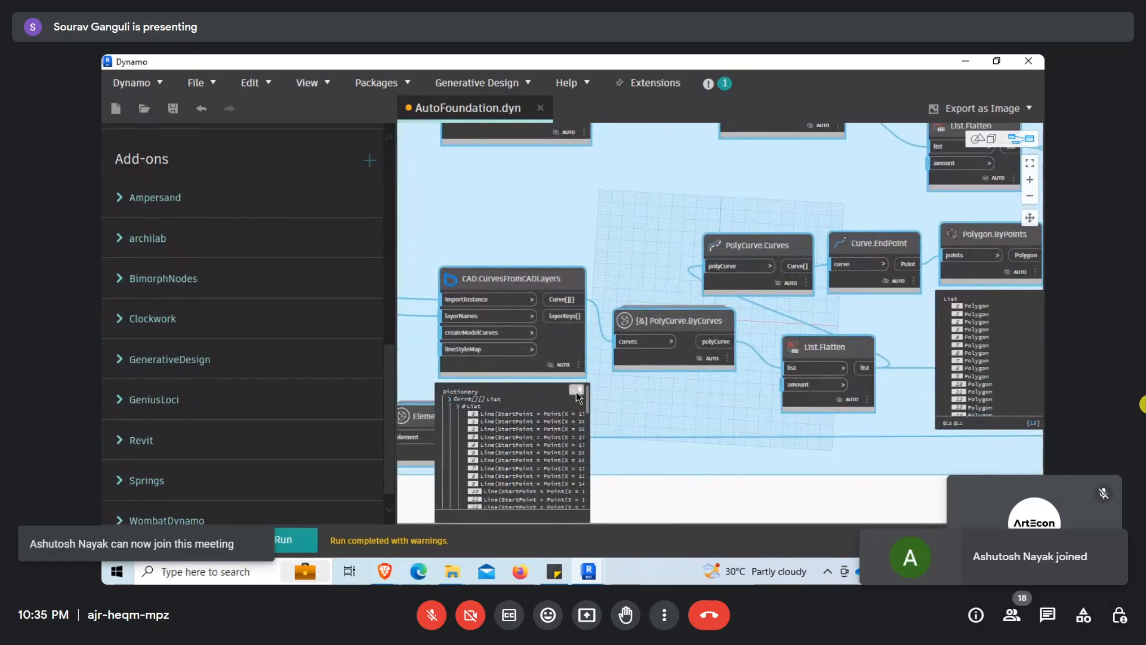
pyautogui.scroll(-4, 542, 350)
pyautogui.scroll(5, 868, 272)
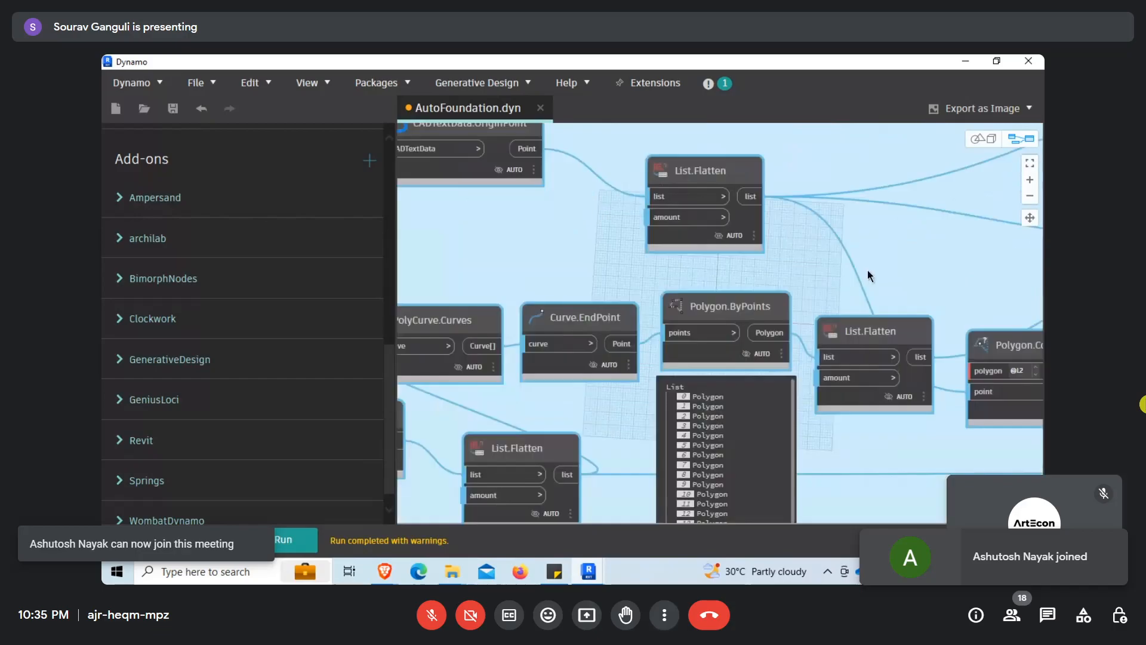
pyautogui.scroll(3, 837, 325)
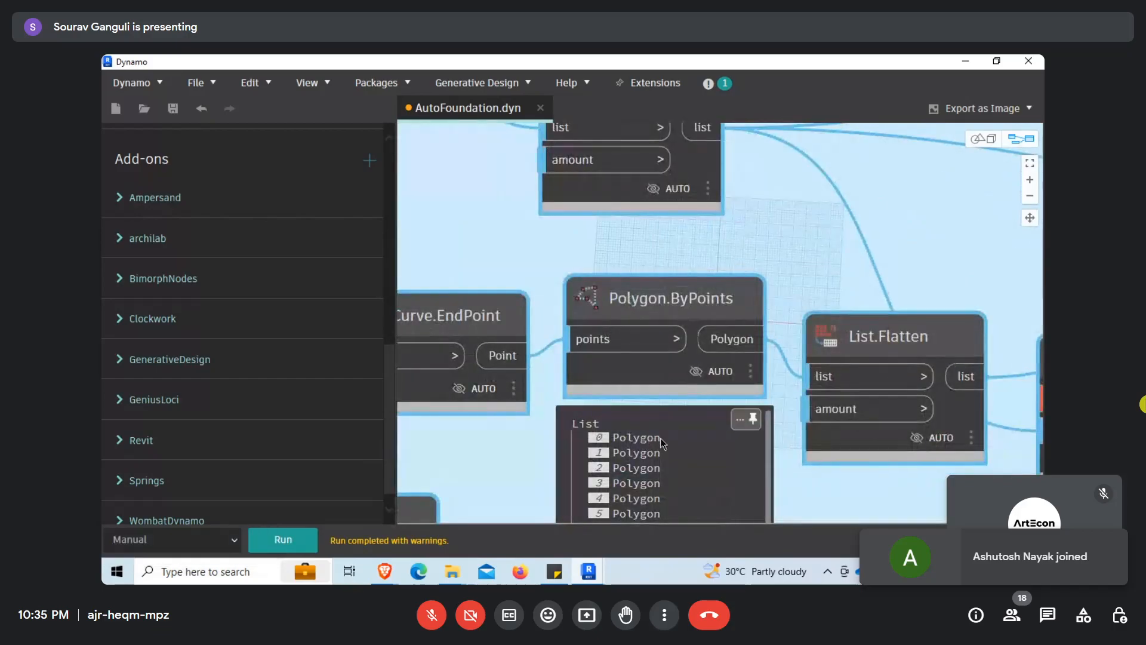
pyautogui.moveTo(660, 430); pyautogui.dragTo(660, 267, button='middle')
pyautogui.moveTo(765, 321); pyautogui.dragTo(768, 289)
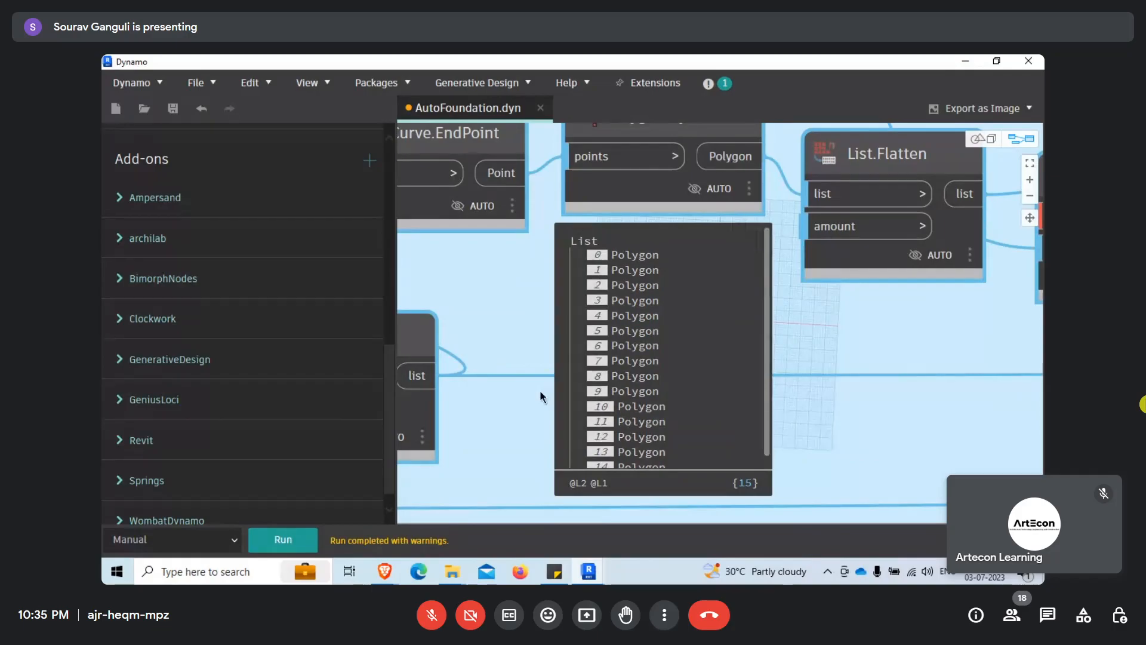
pyautogui.moveTo(768, 273); pyautogui.dragTo(634, 439, button='middle')
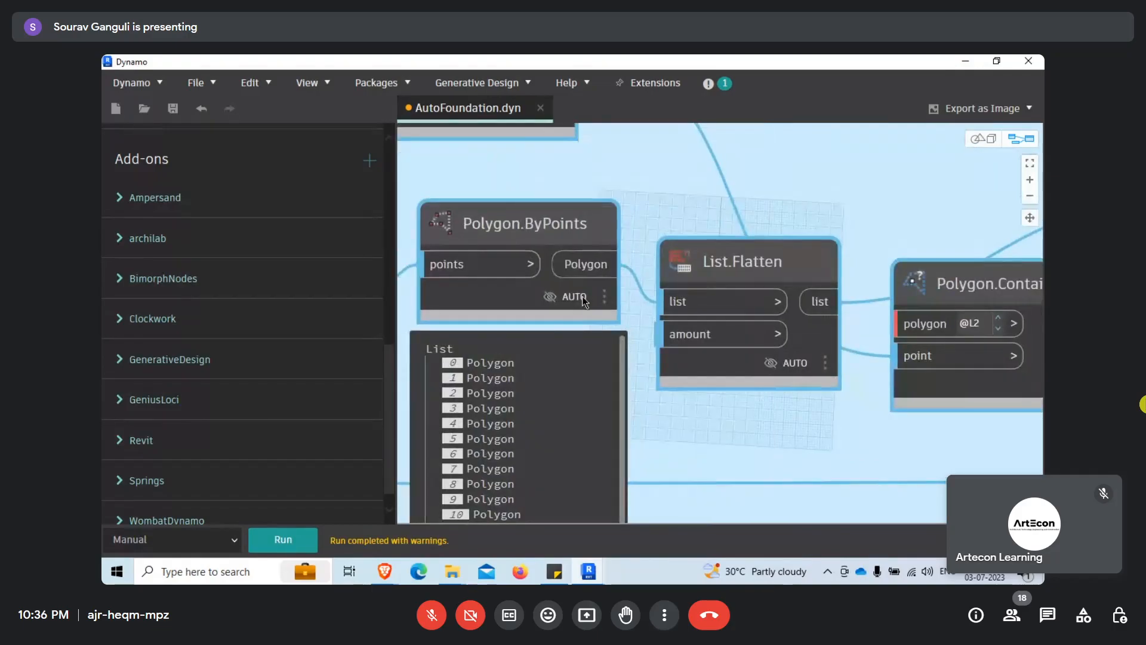
# Trace the polygon branch through List.Flatten to Polygon.ContainmentTest, and preview the Polygon.ByPoints output again.
pyautogui.scroll(-3, 644, 287)
pyautogui.moveTo(721, 394); pyautogui.dragTo(679, 448, button='middle')
pyautogui.moveTo(677, 321); pyautogui.dragTo(657, 352, button='middle')
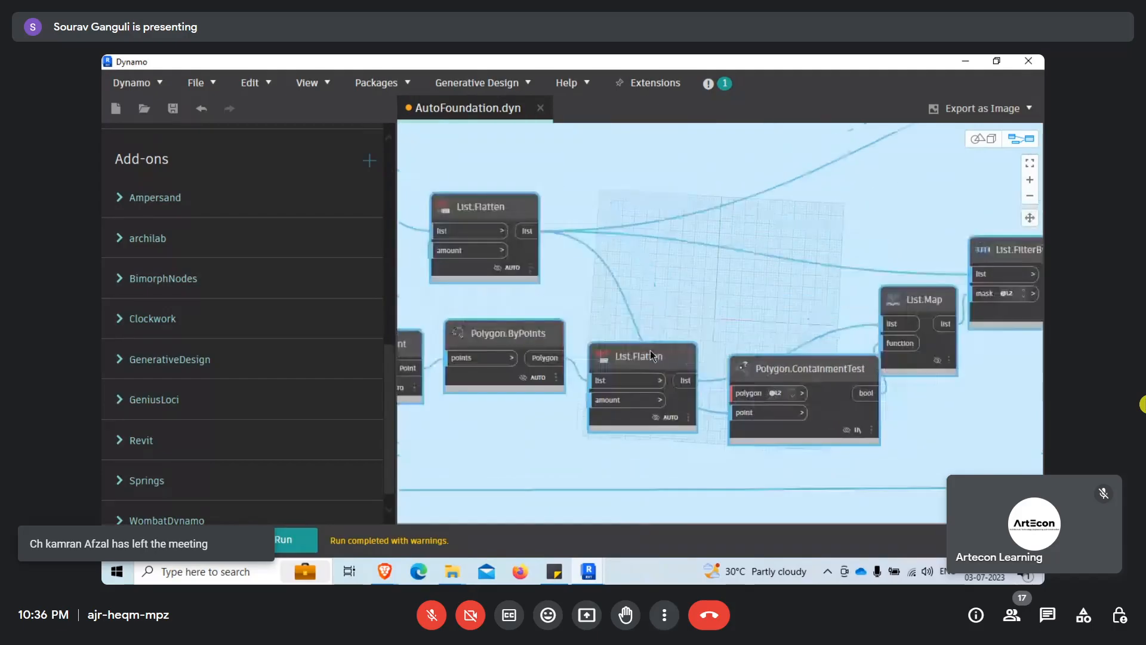
pyautogui.scroll(-4, 814, 356)
pyautogui.scroll(1, 525, 242)
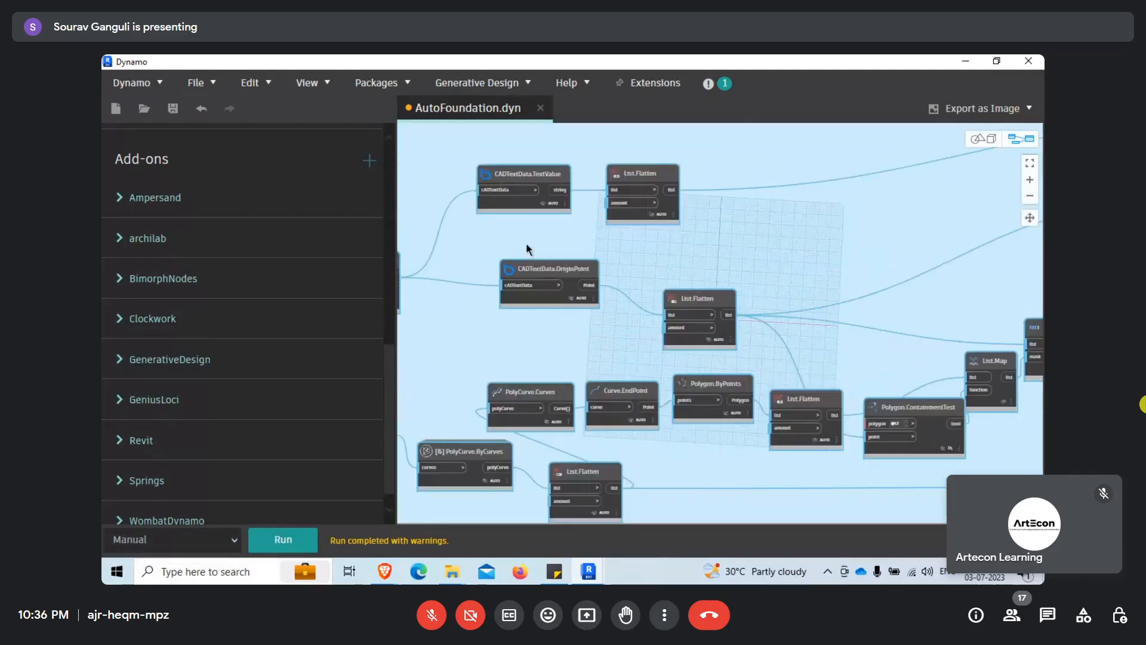
pyautogui.scroll(1, 543, 245)
pyautogui.scroll(2, 640, 418)
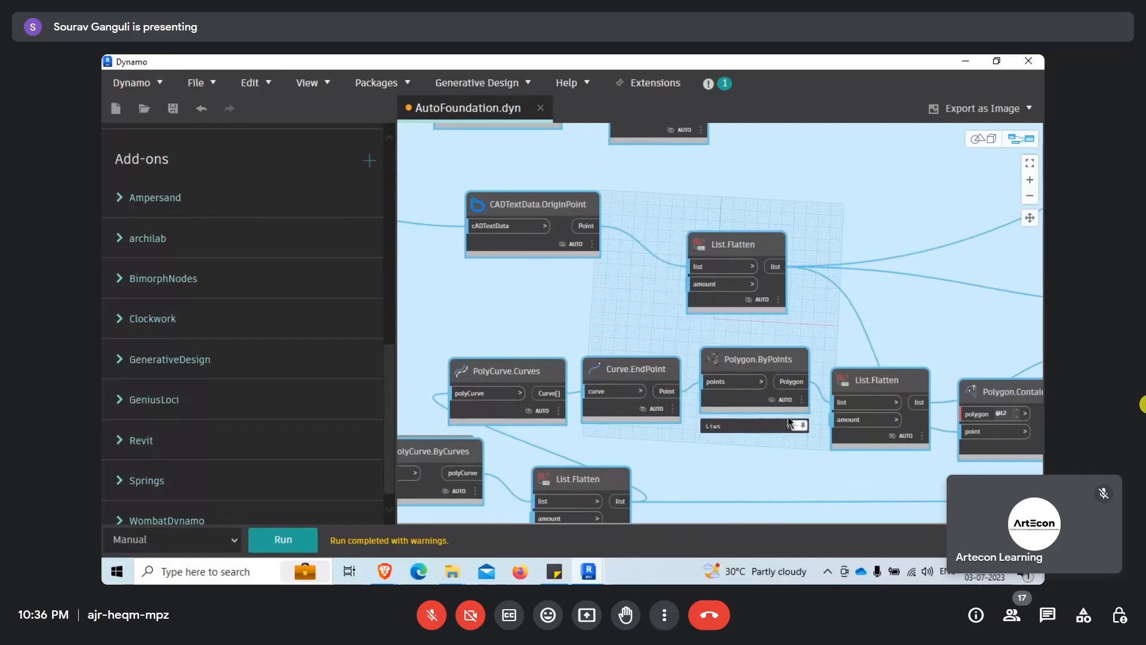
pyautogui.moveTo(793, 418)
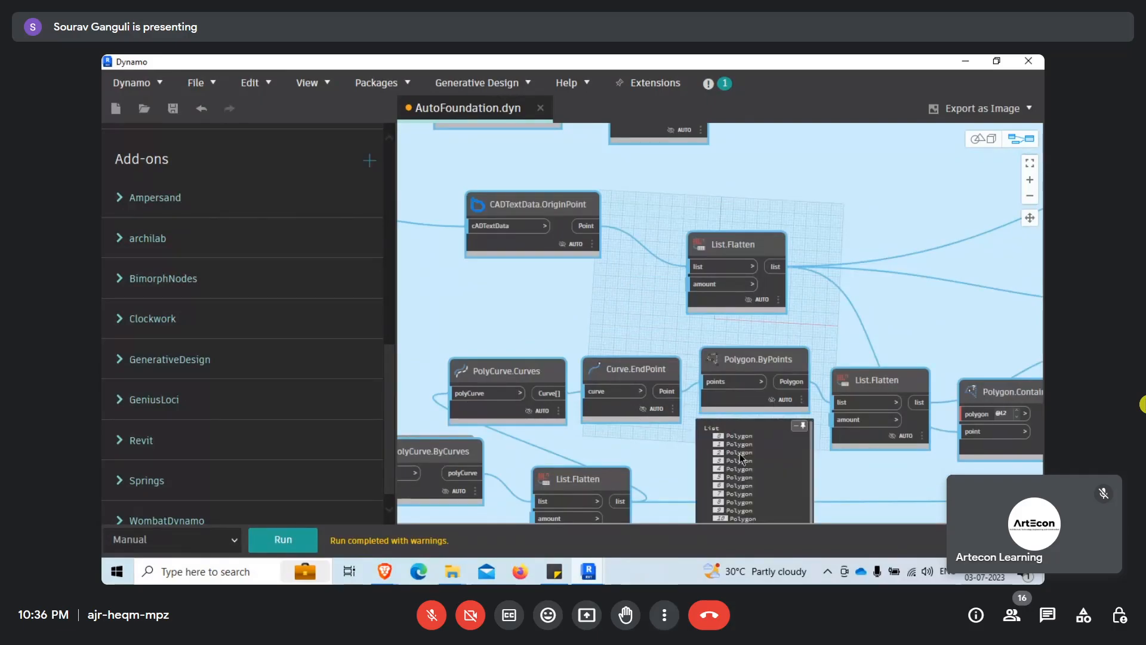
# Preview the output lists of the CADTextData.TextValue and CADTextData.OriginPoint nodes.
pyautogui.scroll(-1, 751, 460)
pyautogui.scroll(1, 675, 242)
pyautogui.scroll(4, 589, 204)
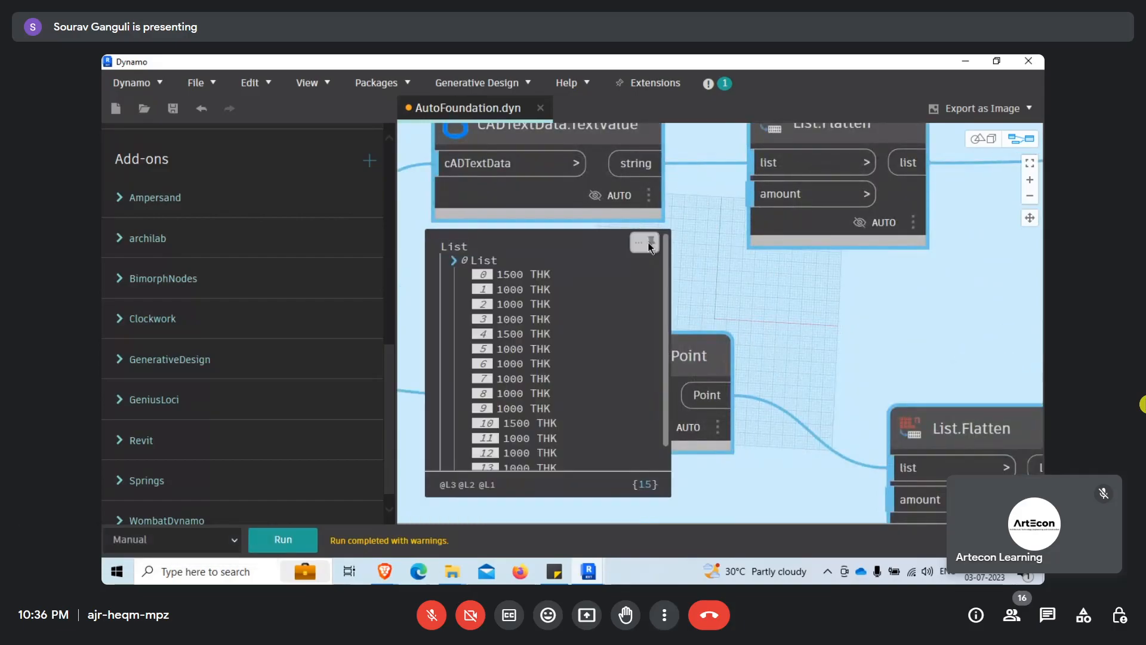
pyautogui.moveTo(617, 248)
pyautogui.scroll(-3, 770, 299)
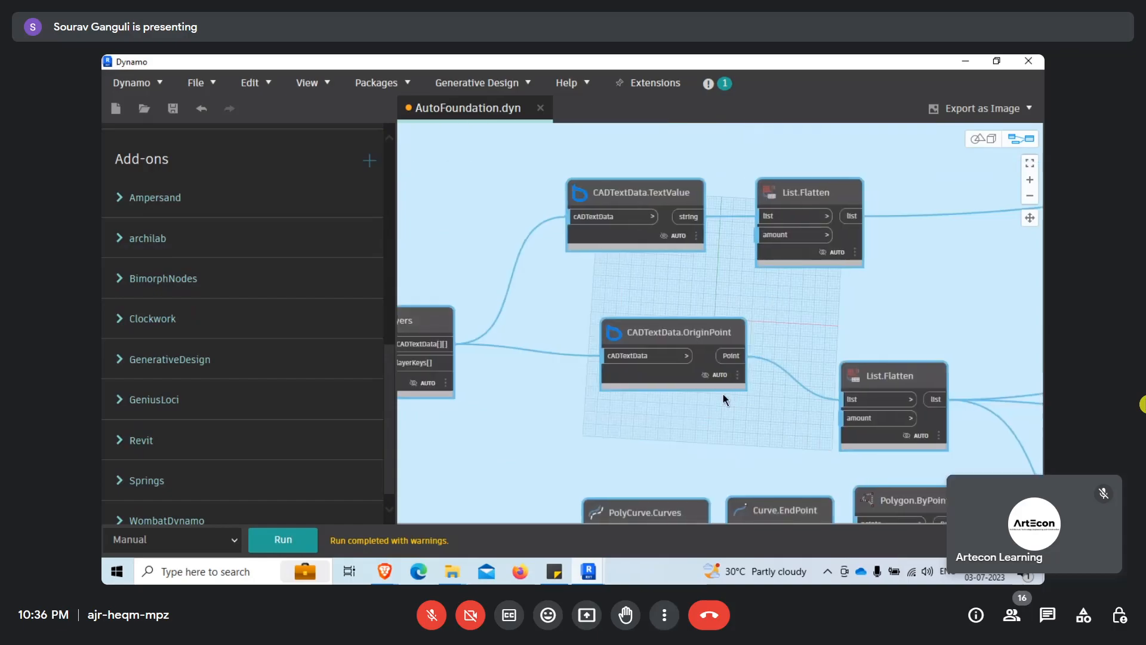
pyautogui.scroll(4, 655, 346)
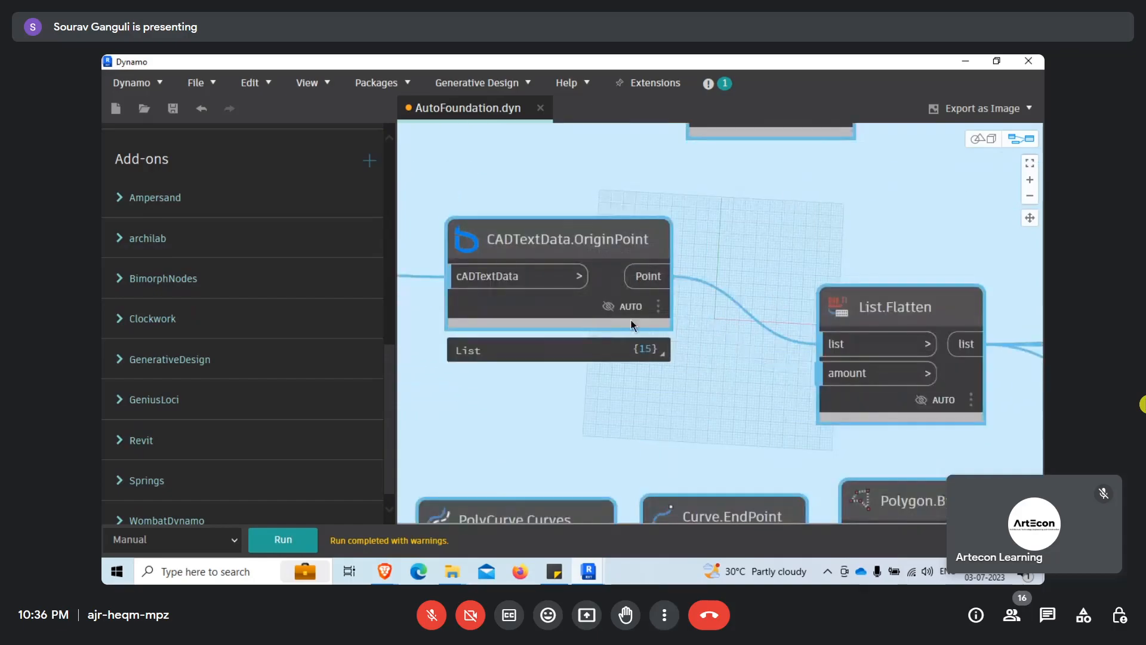
pyautogui.moveTo(647, 352)
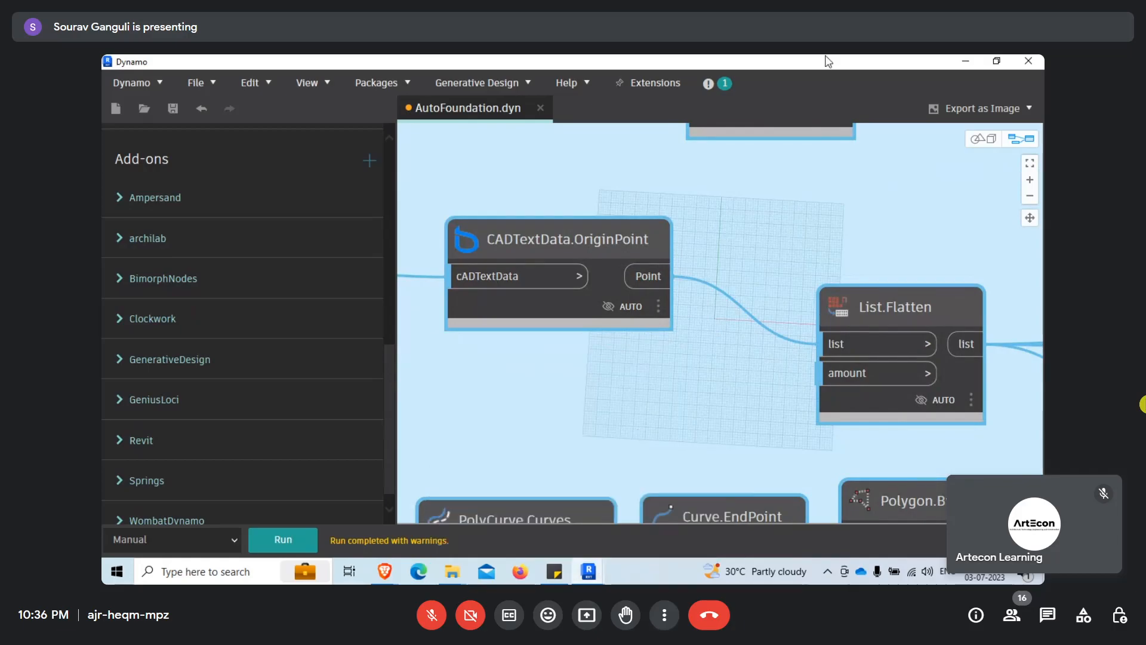
# Switch to Revit, open the Level 1 floor plan and examine the 1500 THK label in the corner footing.
pyautogui.click(965, 60)
pyautogui.click(170, 403)
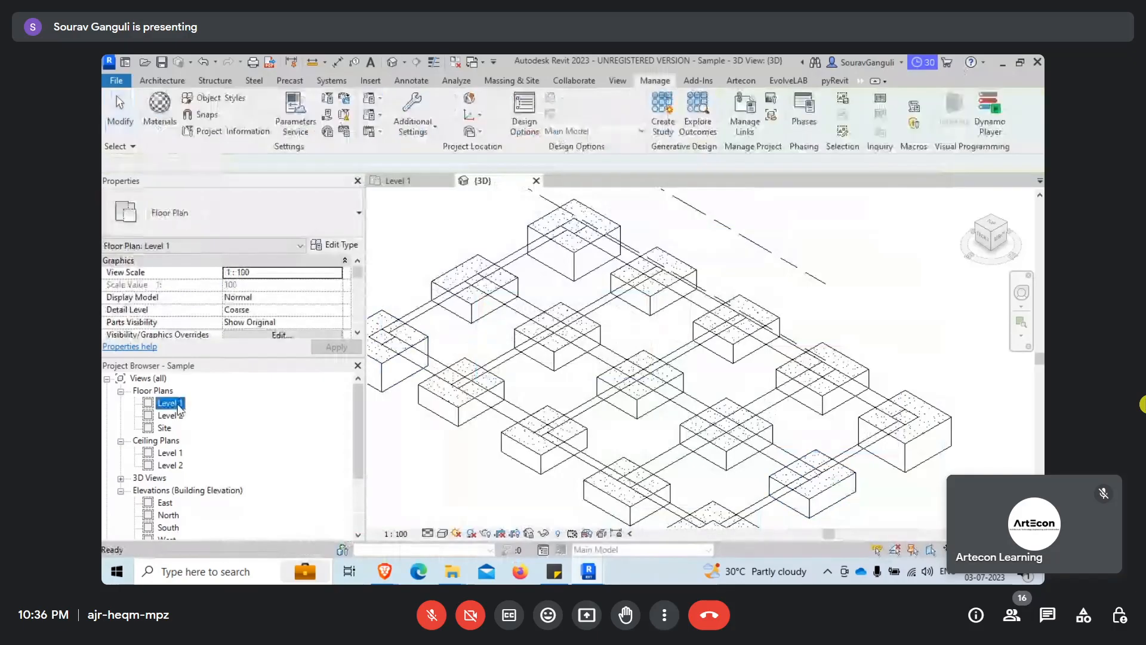
pyautogui.doubleClick(171, 403)
pyautogui.scroll(8, 640, 297)
pyautogui.moveTo(640, 298); pyautogui.dragTo(600, 409, button='middle')
pyautogui.scroll(3, 563, 368)
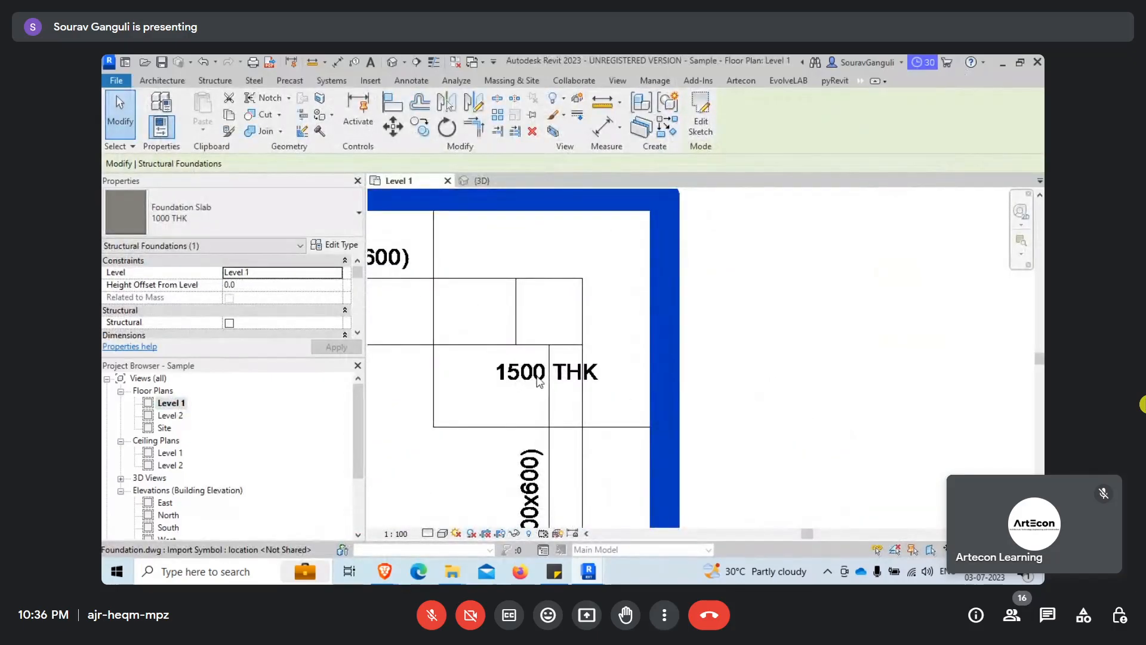
pyautogui.scroll(-2, 619, 322)
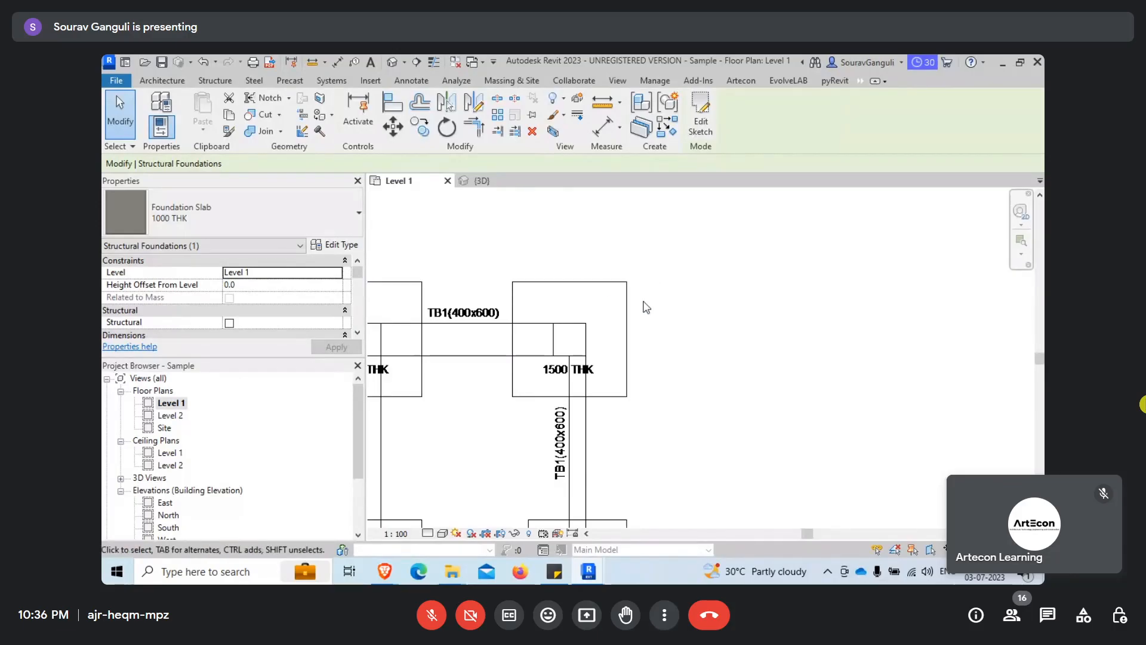
pyautogui.scroll(3, 546, 365)
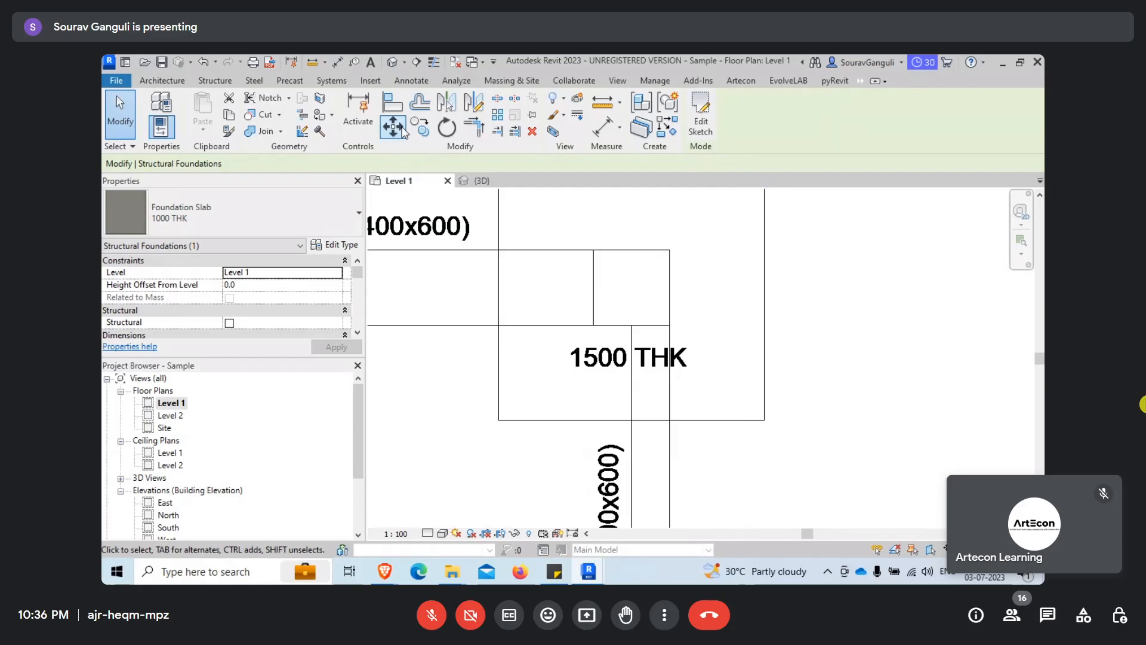
# Draw detail-line rectangles around the corner footing outline, about 2800 mm high, and around its 1500 THK label.
pyautogui.click(411, 80)
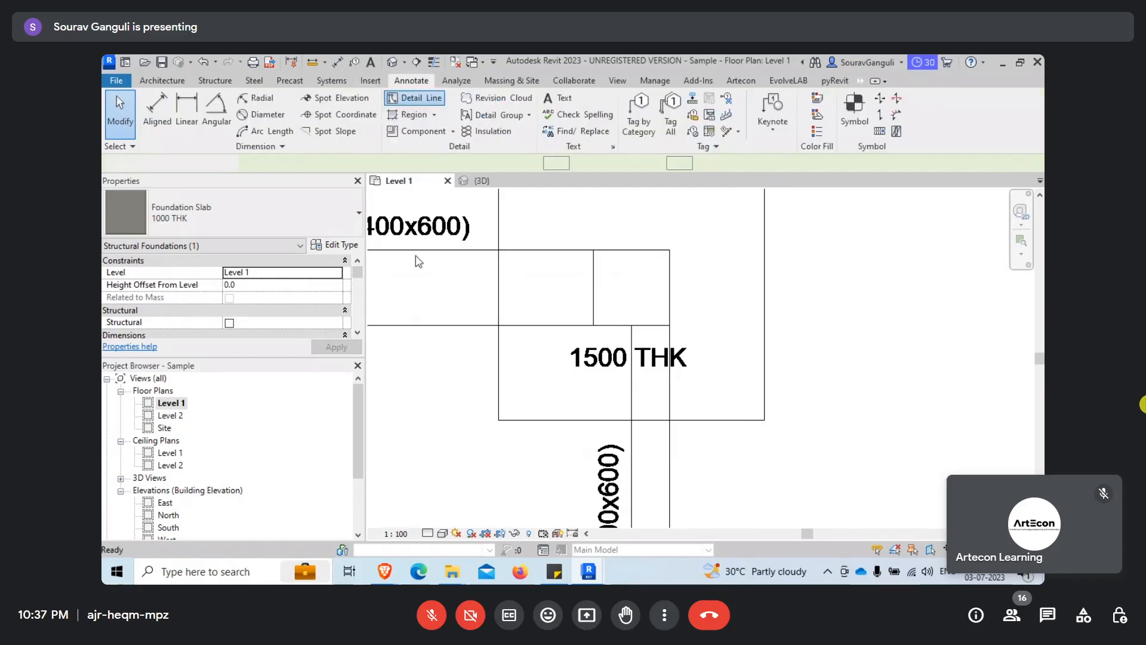
pyautogui.click(419, 102)
pyautogui.click(709, 99)
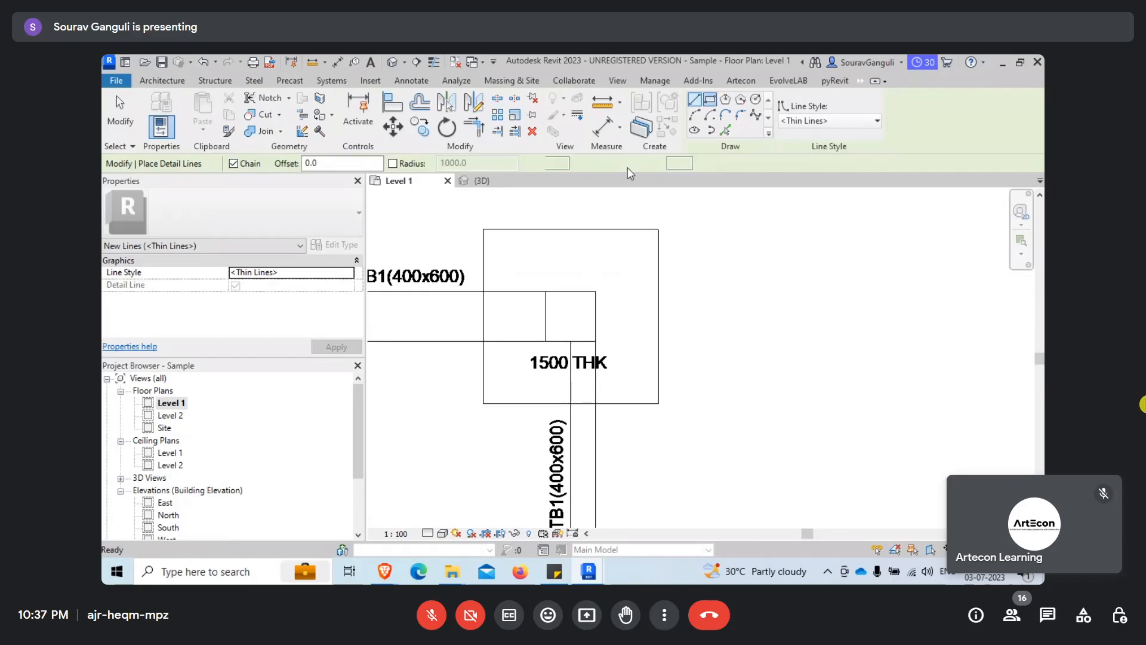
pyautogui.click(563, 230)
pyautogui.click(658, 404)
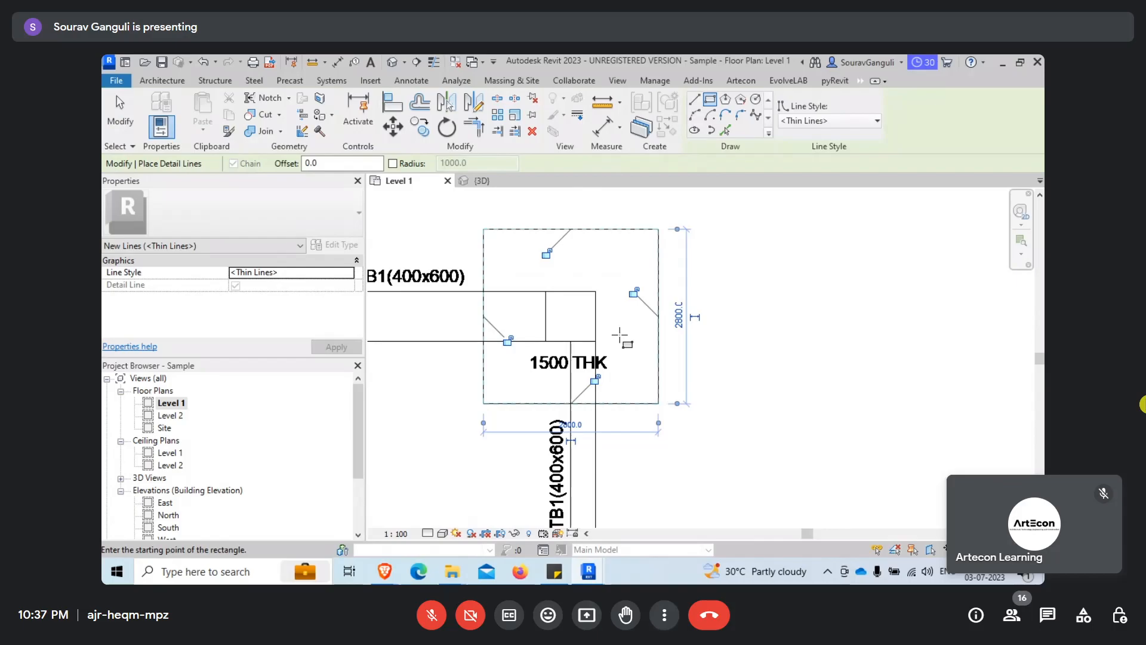
pyautogui.scroll(3, 621, 338)
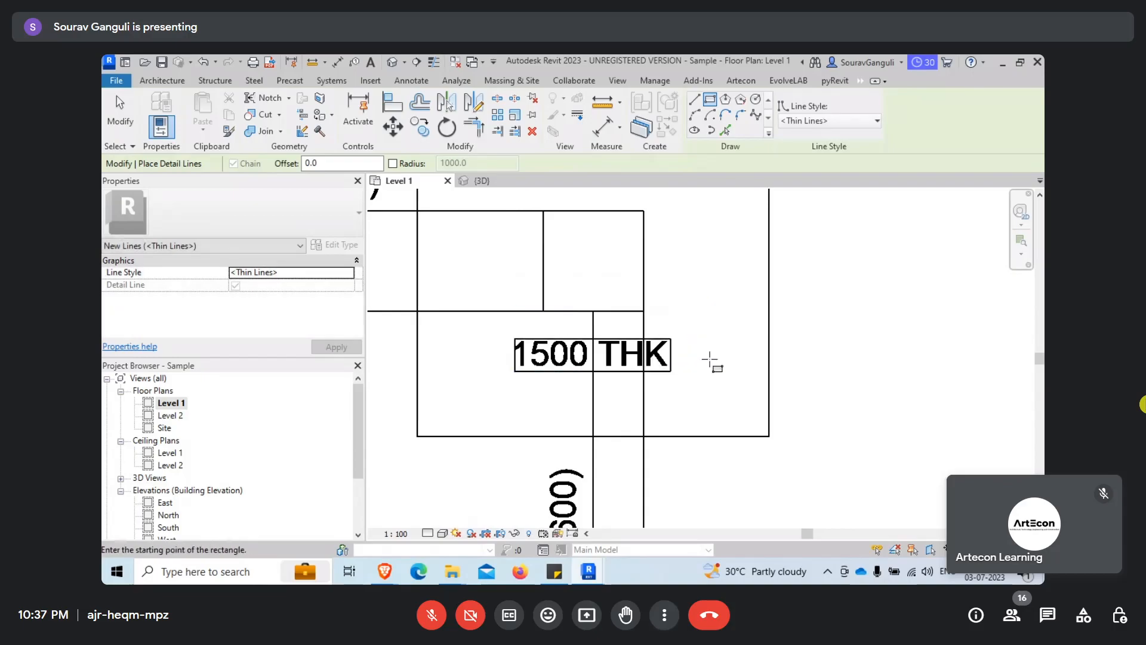
pyautogui.scroll(-1, 714, 363)
# Return to Dynamo and review how the Polygon.ByPoints output feeds List.Flatten, Polygon.ContainmentTest and List.Map.
pyautogui.moveTo(589, 571)
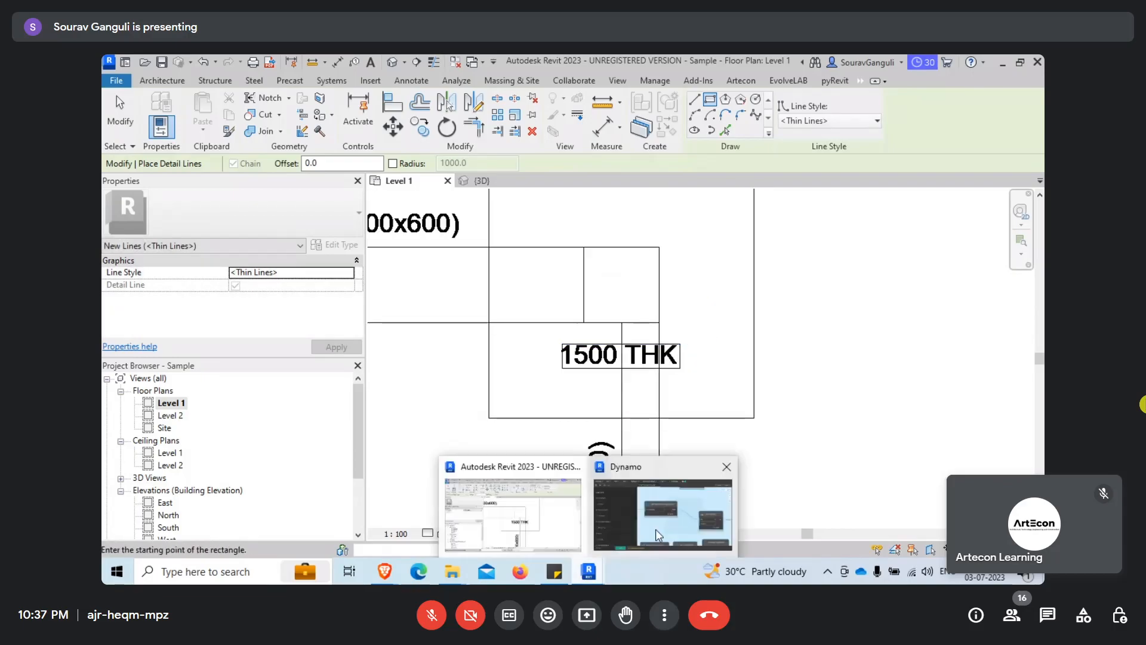
pyautogui.click(664, 525)
pyautogui.scroll(-5, 647, 286)
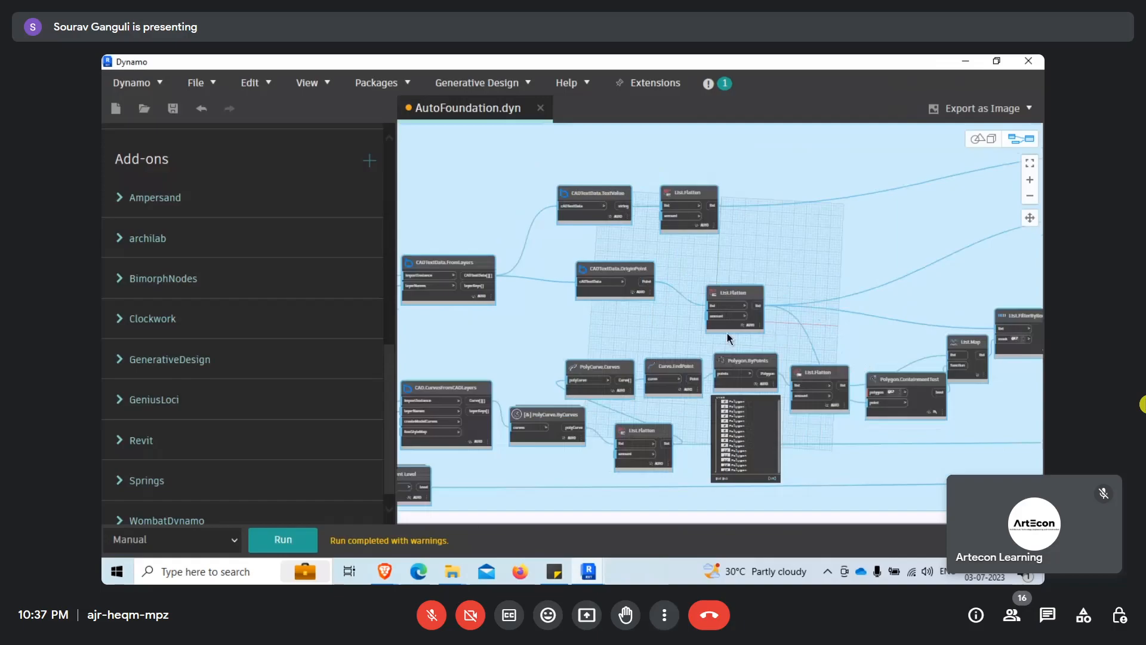
pyautogui.scroll(3, 793, 324)
pyautogui.scroll(3, 658, 326)
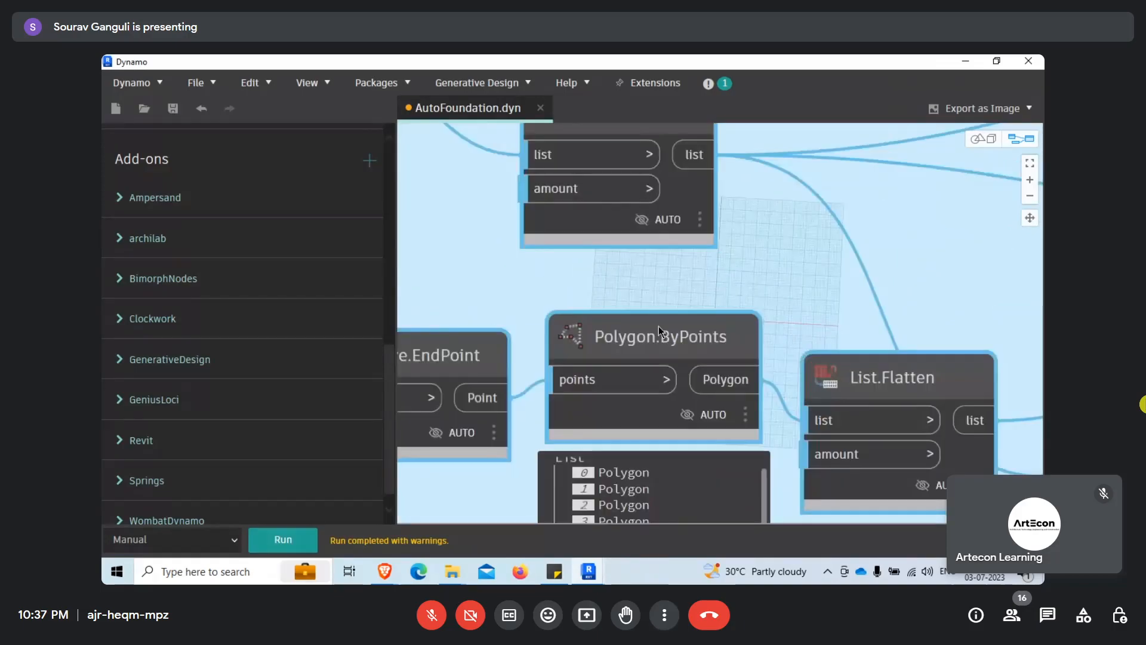
pyautogui.scroll(-4, 658, 325)
pyautogui.scroll(3, 739, 350)
pyautogui.moveTo(739, 349); pyautogui.dragTo(479, 240, button='middle')
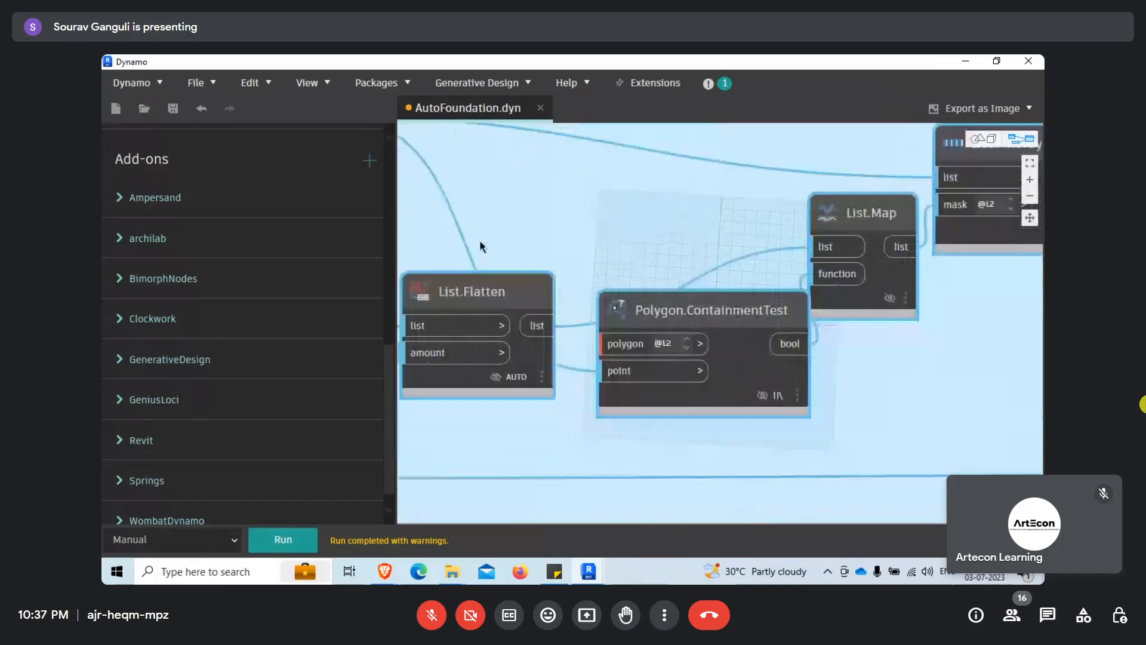
pyautogui.moveTo(510, 291); pyautogui.dragTo(507, 299, button='middle')
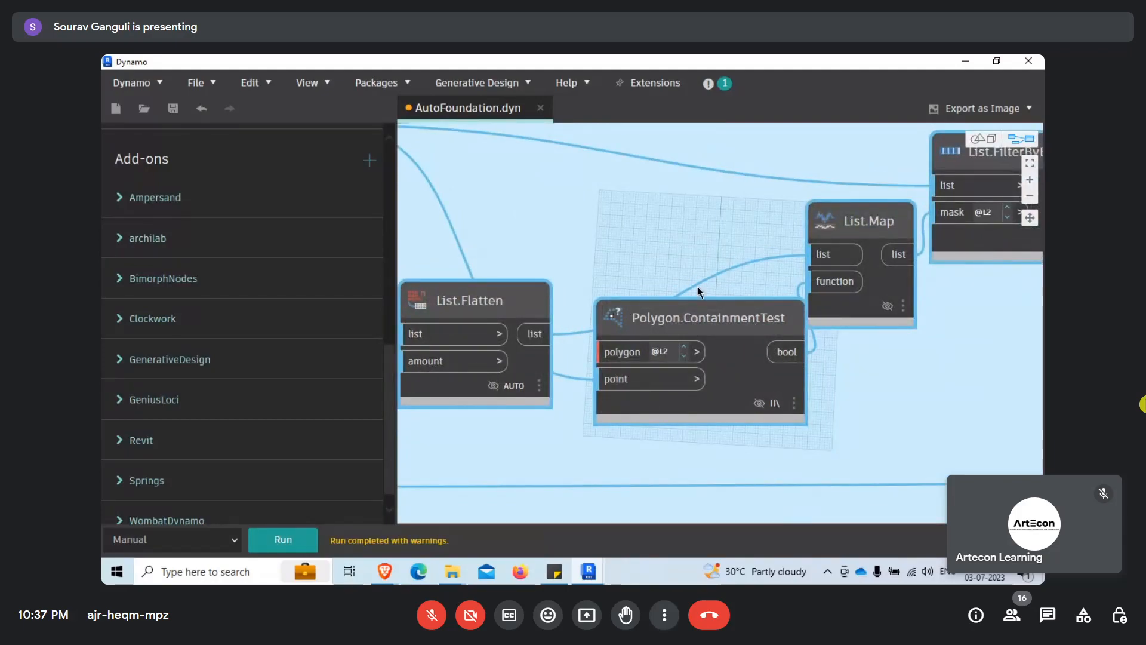
# Follow the connections from Polygon.ContainmentTest through List.FilterByBoolMask, List.IndexOf and List.GetItemAtIndex to the List.UniqueItems node.
pyautogui.scroll(-3, 746, 326)
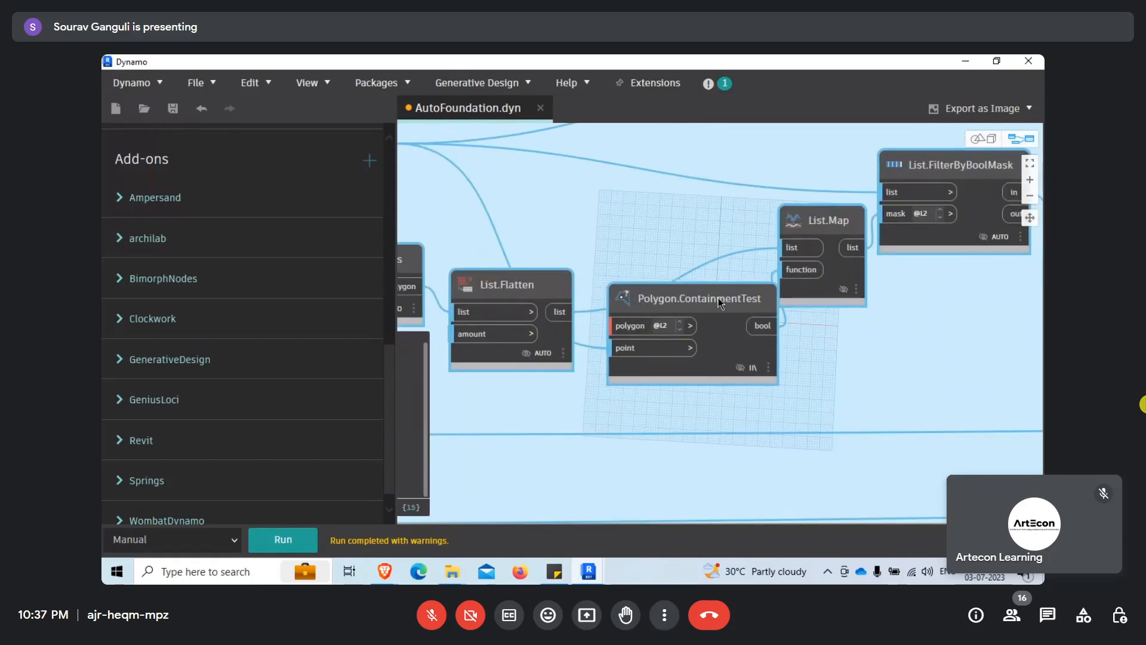
pyautogui.scroll(-5, 743, 454)
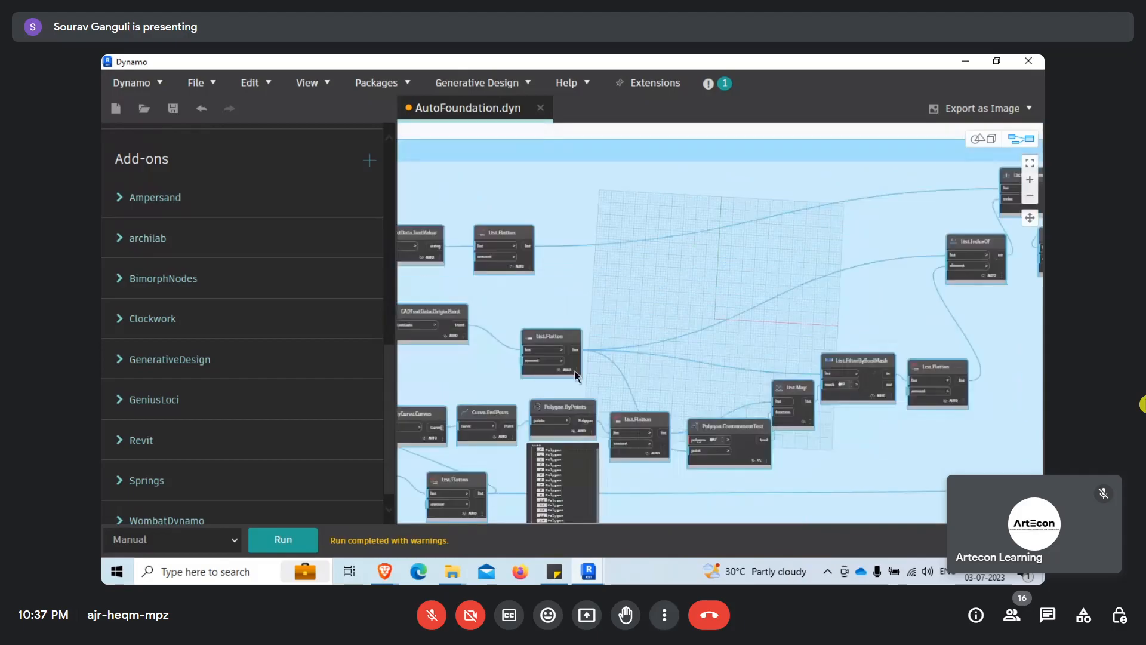
pyautogui.scroll(5, 686, 358)
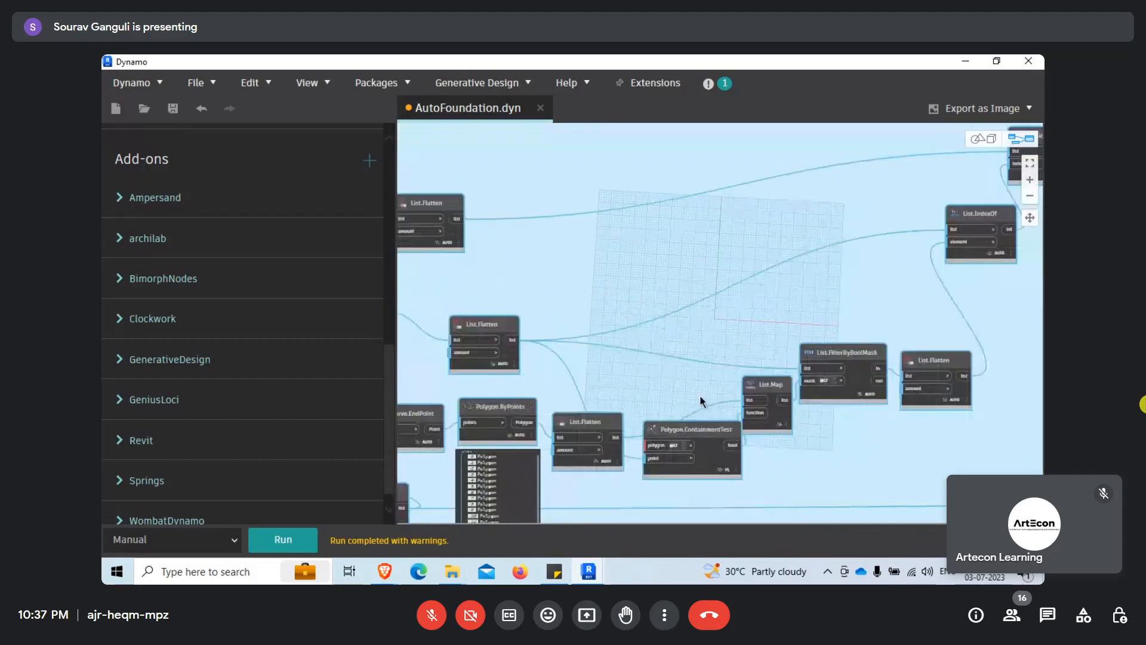
pyautogui.moveTo(887, 357); pyautogui.dragTo(703, 410, button='middle')
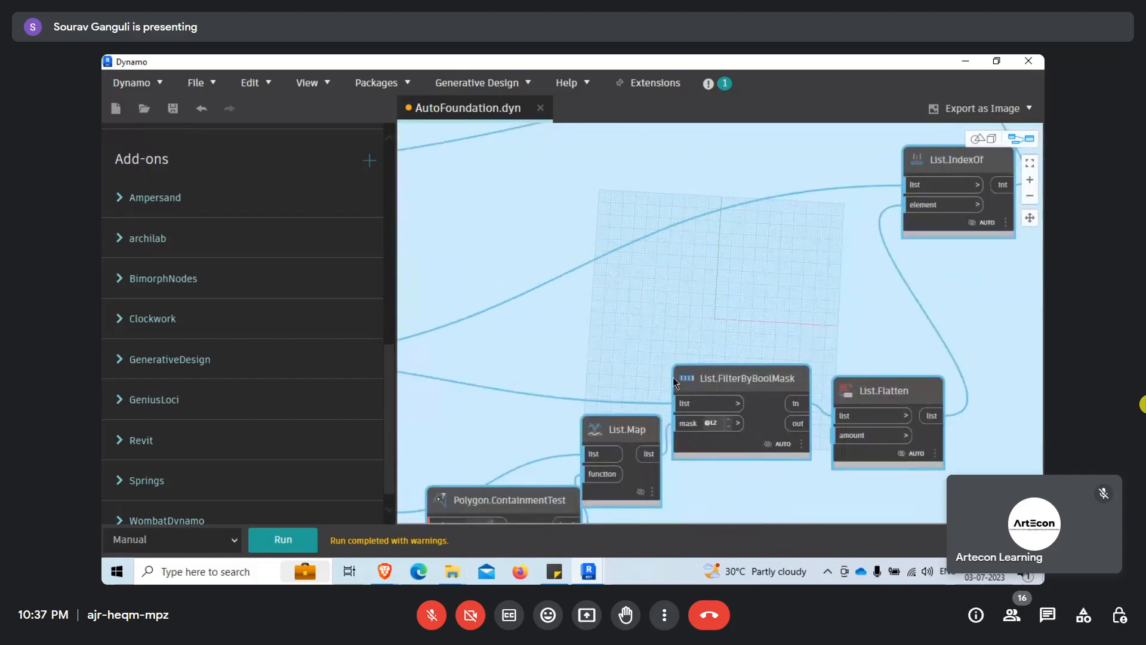
pyautogui.moveTo(805, 345); pyautogui.dragTo(589, 475, button='middle')
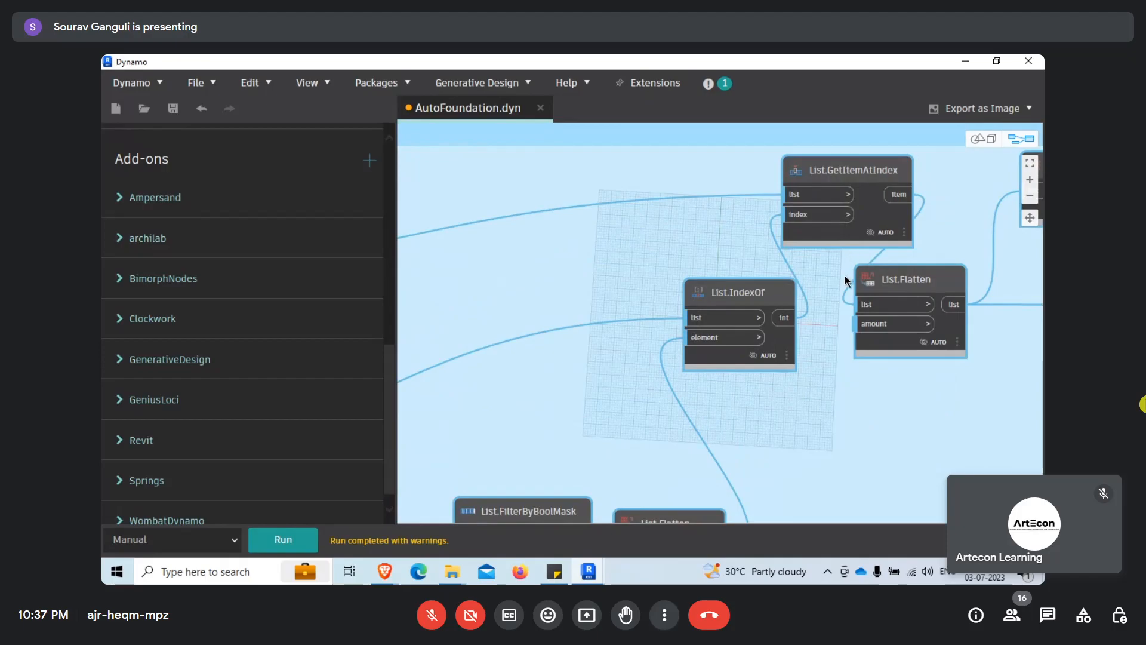
pyautogui.moveTo(846, 314); pyautogui.dragTo(576, 364, button='middle')
pyautogui.scroll(2, 826, 238)
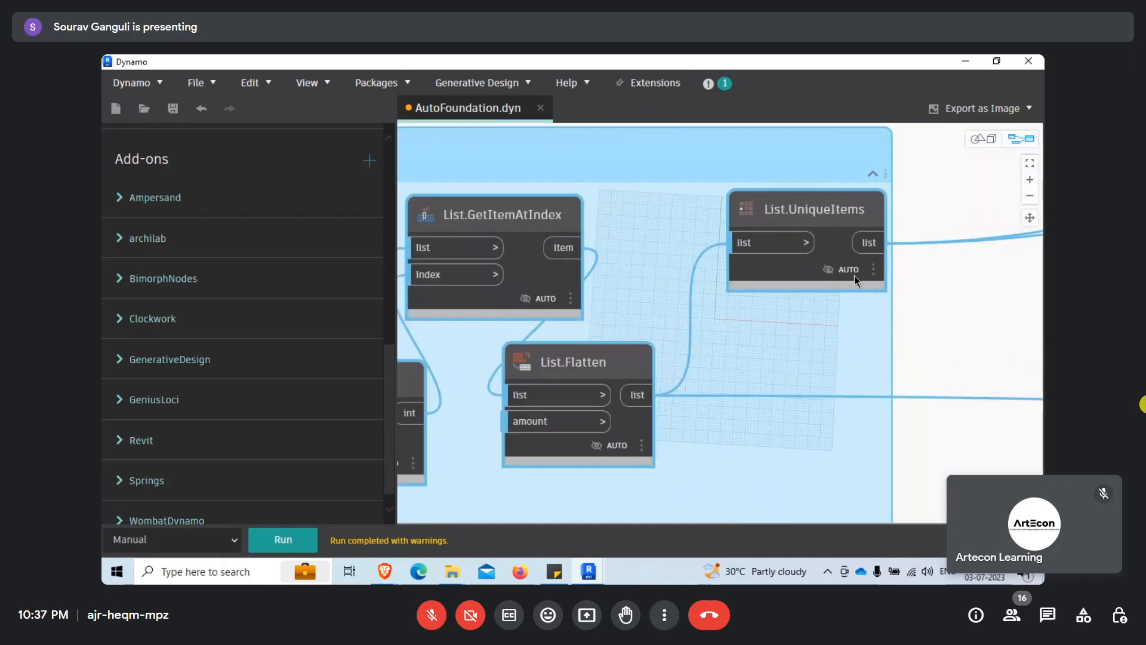
# Clear the node selection and run the AutoFoundation graph.
pyautogui.click(918, 287)
pyautogui.click(283, 539)
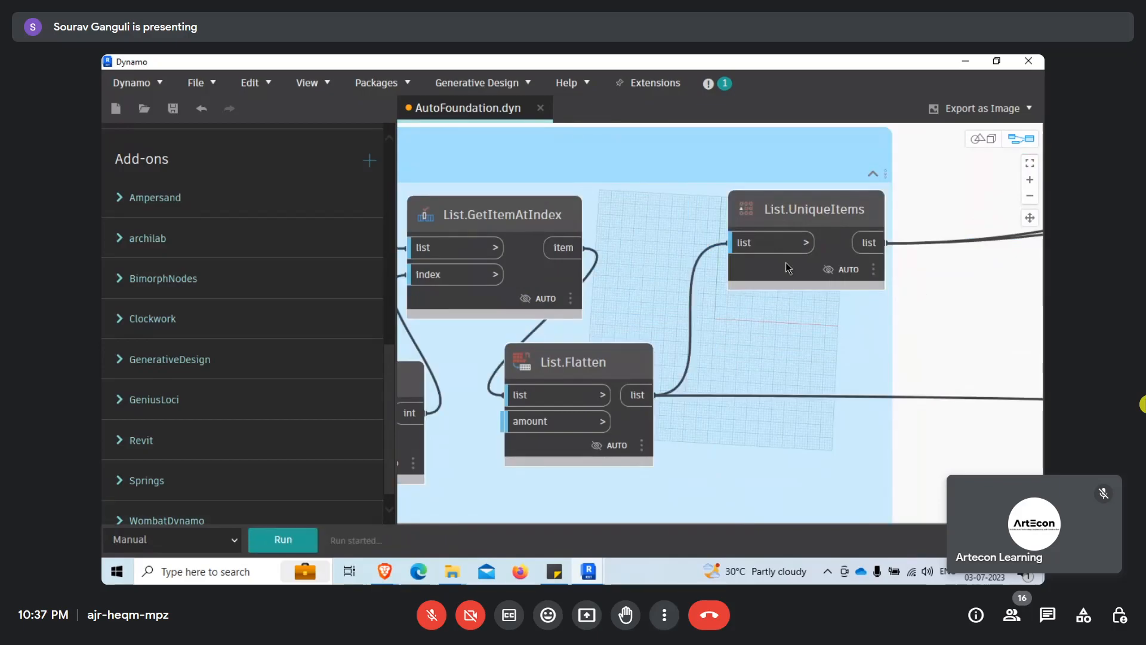
pyautogui.scroll(1, 884, 277)
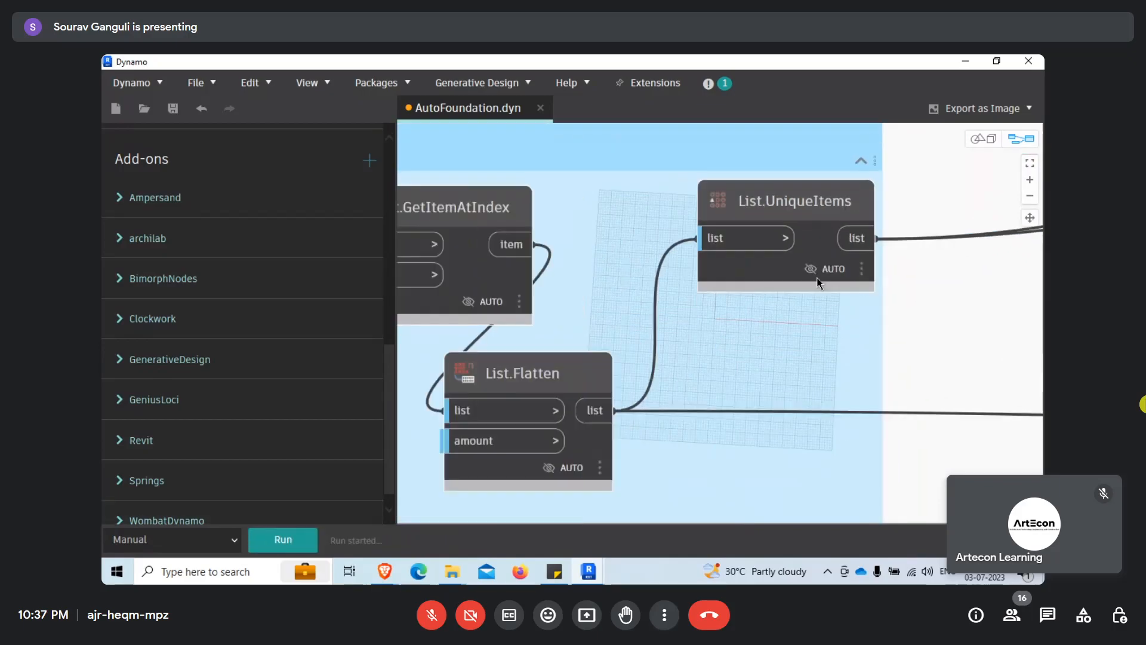
# Move the Dynamo window aside, end the active command in Revit so the graph can run, and maximize Dynamo again.
pyautogui.click(579, 457)
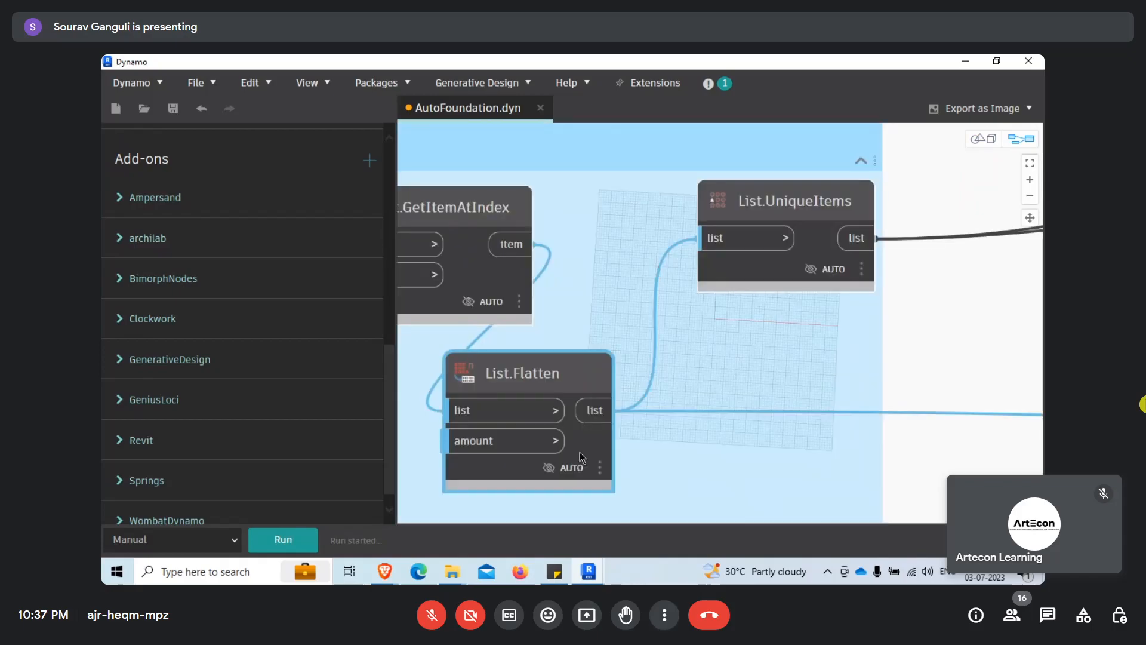
pyautogui.scroll(-10, 610, 358)
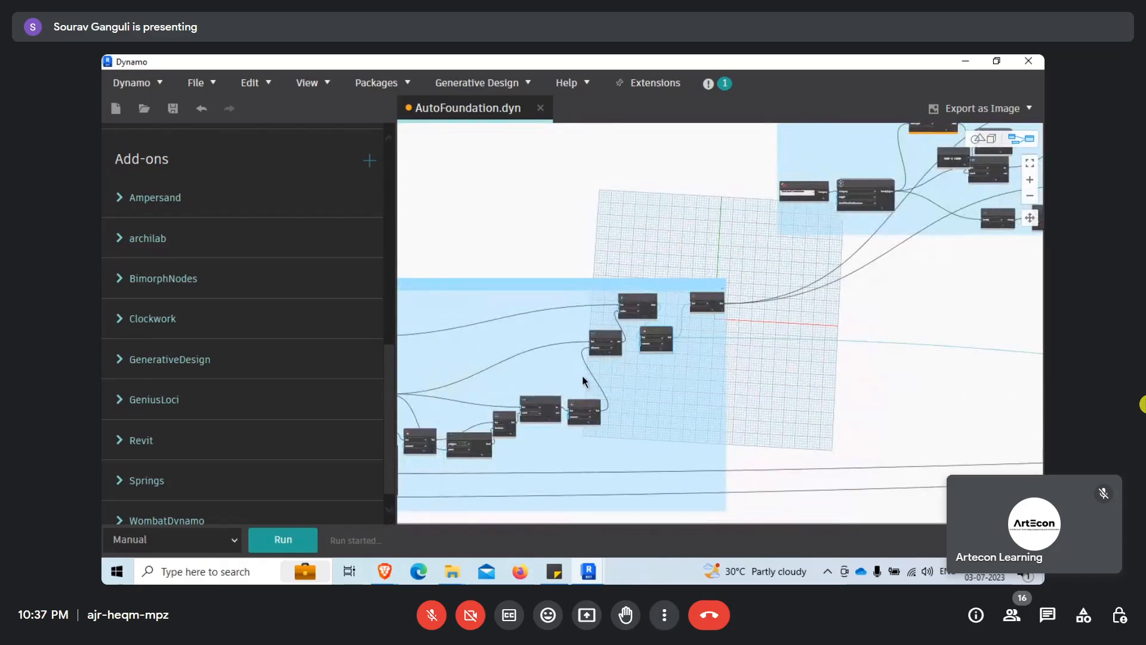
pyautogui.moveTo(910, 66); pyautogui.dragTo(308, 177)
pyautogui.click(744, 251)
pyautogui.press('Escape')
pyautogui.press('Escape')
pyautogui.click(395, 176)
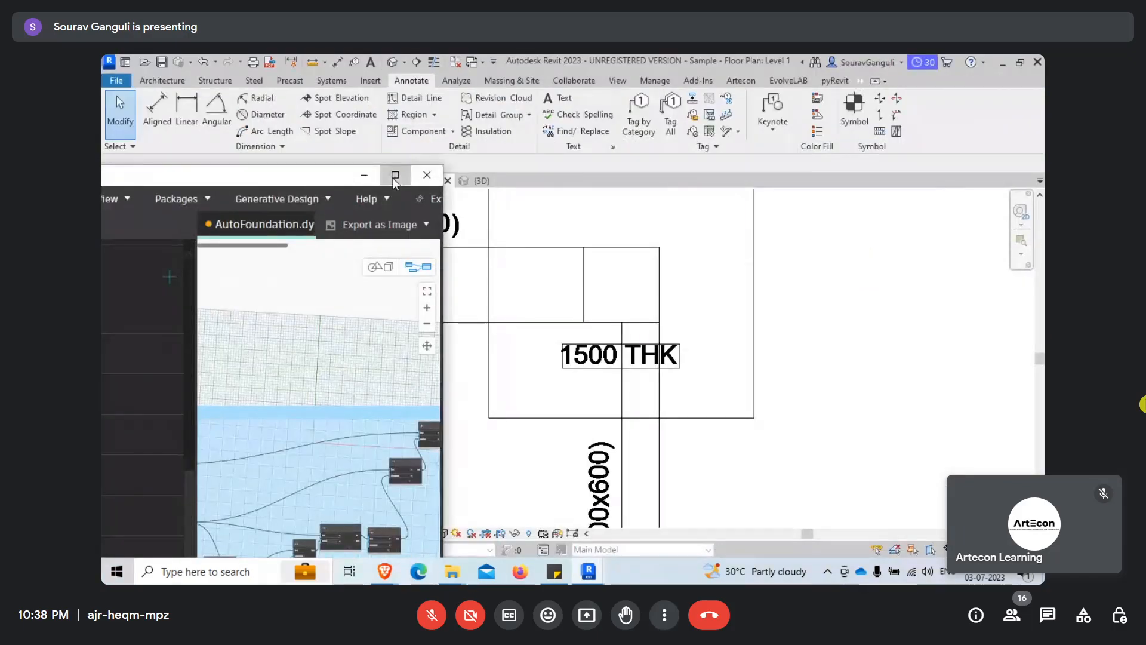
# Examine the output previews of the List.UniqueItems and List.Flatten nodes to compare the thickness texts.
pyautogui.scroll(3, 718, 301)
pyautogui.scroll(2, 718, 299)
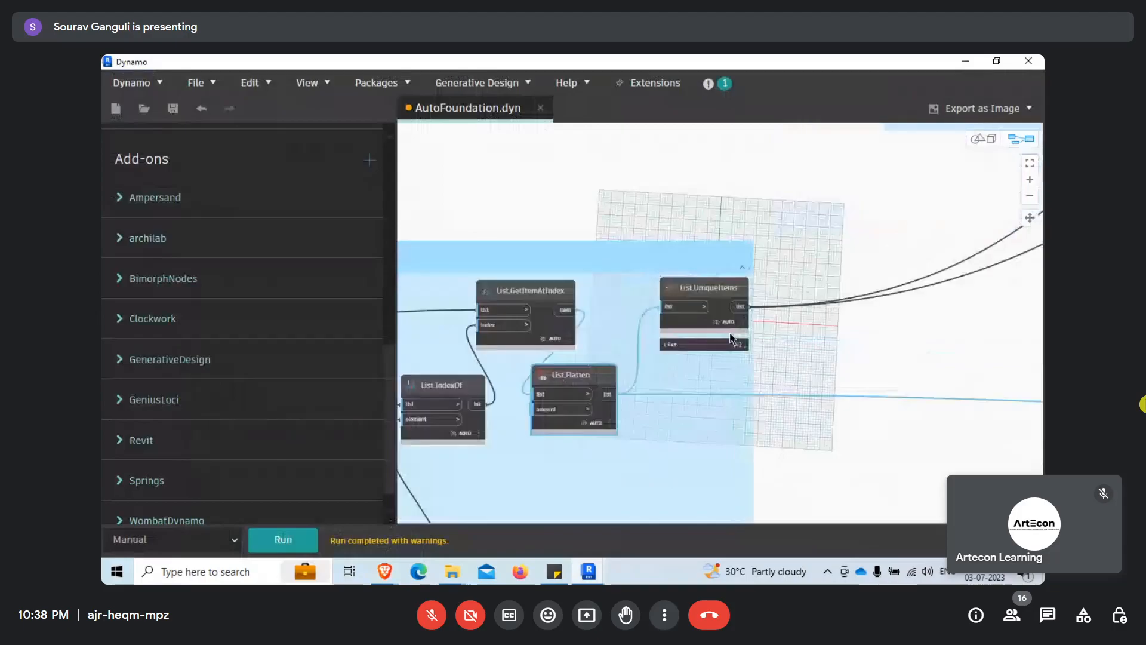
pyautogui.moveTo(739, 344)
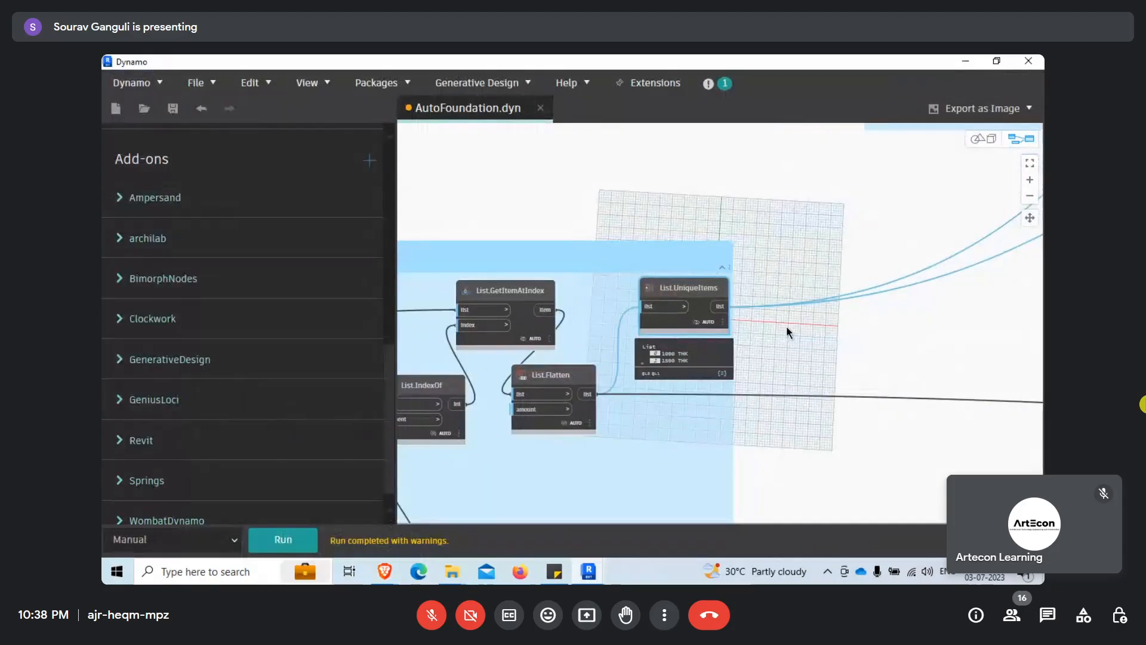
pyautogui.moveTo(787, 327); pyautogui.dragTo(707, 291, button='middle')
pyautogui.scroll(1, 558, 378)
pyautogui.scroll(3, 599, 356)
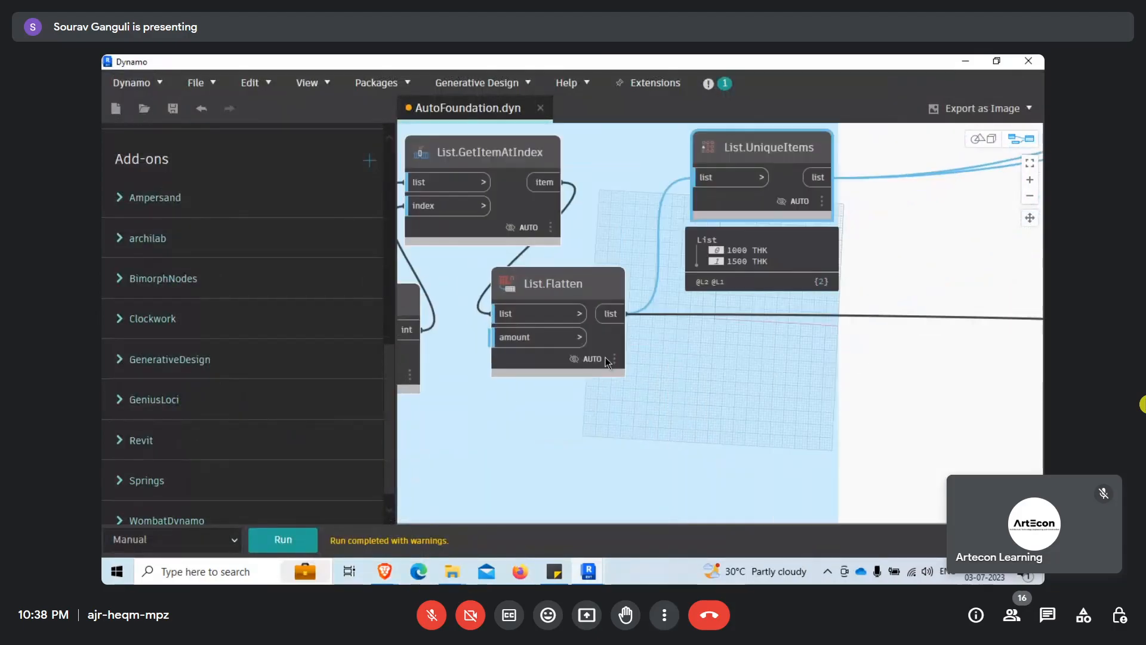
pyautogui.moveTo(621, 418)
pyautogui.moveTo(630, 438); pyautogui.dragTo(639, 345, button='middle')
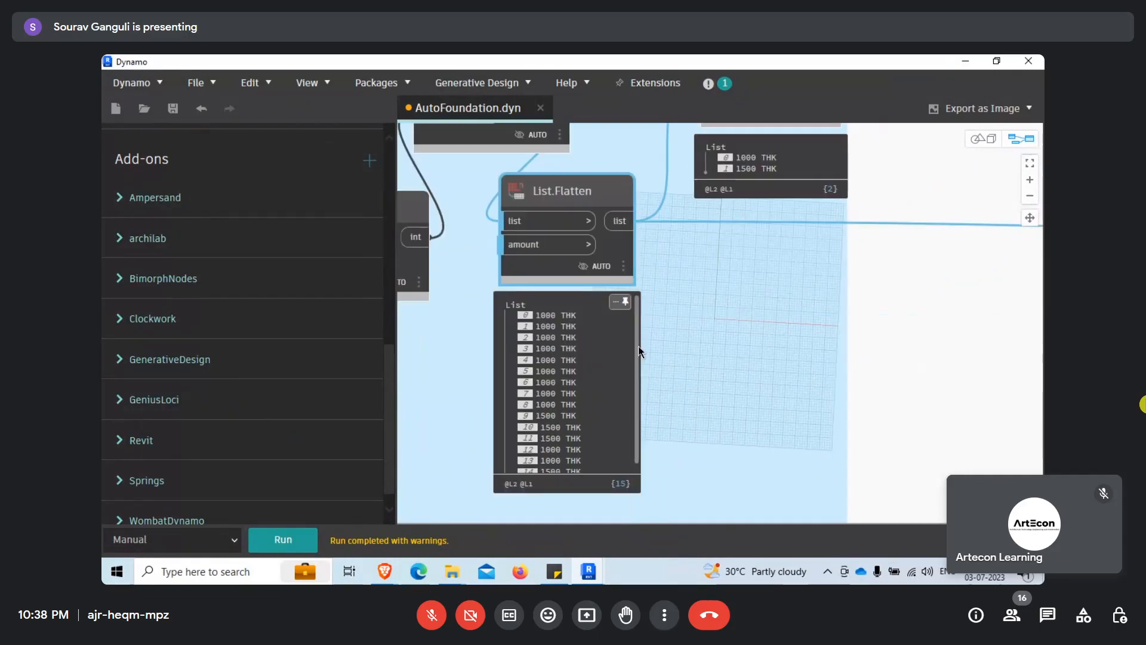
pyautogui.moveTo(888, 261); pyautogui.dragTo(715, 392, button='middle')
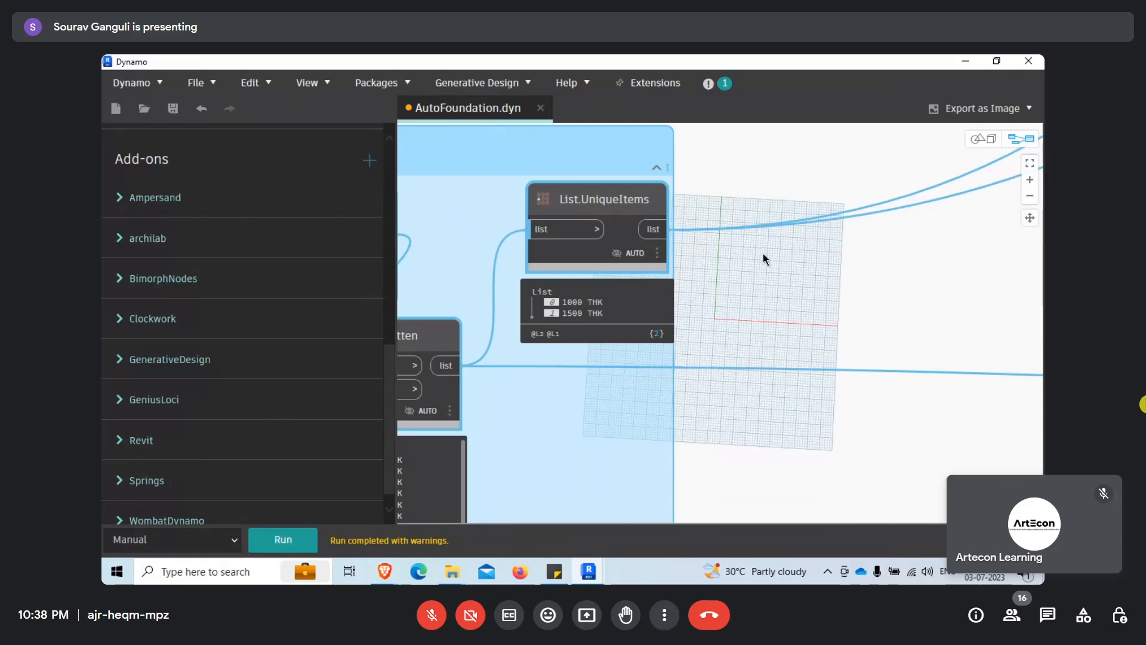
pyautogui.moveTo(645, 305)
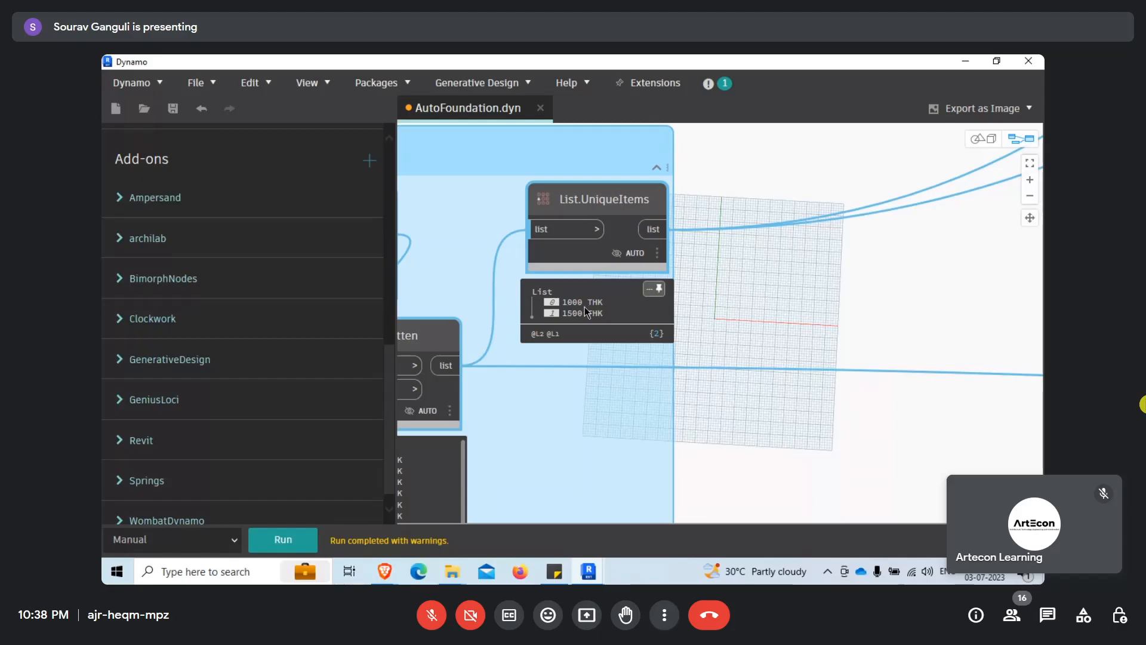
# Follow the List.UniqueItems output into the type creation group, past Categories and All Family Types Of Category to the filtering nodes.
pyautogui.scroll(-5, 679, 373)
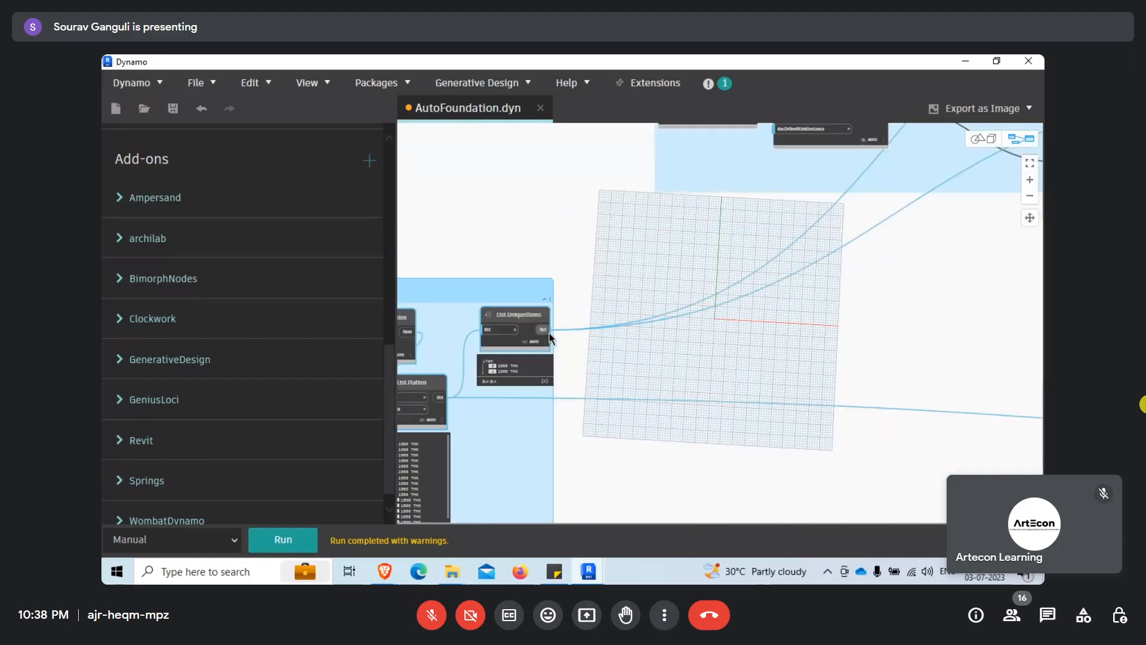
pyautogui.scroll(-4, 600, 380)
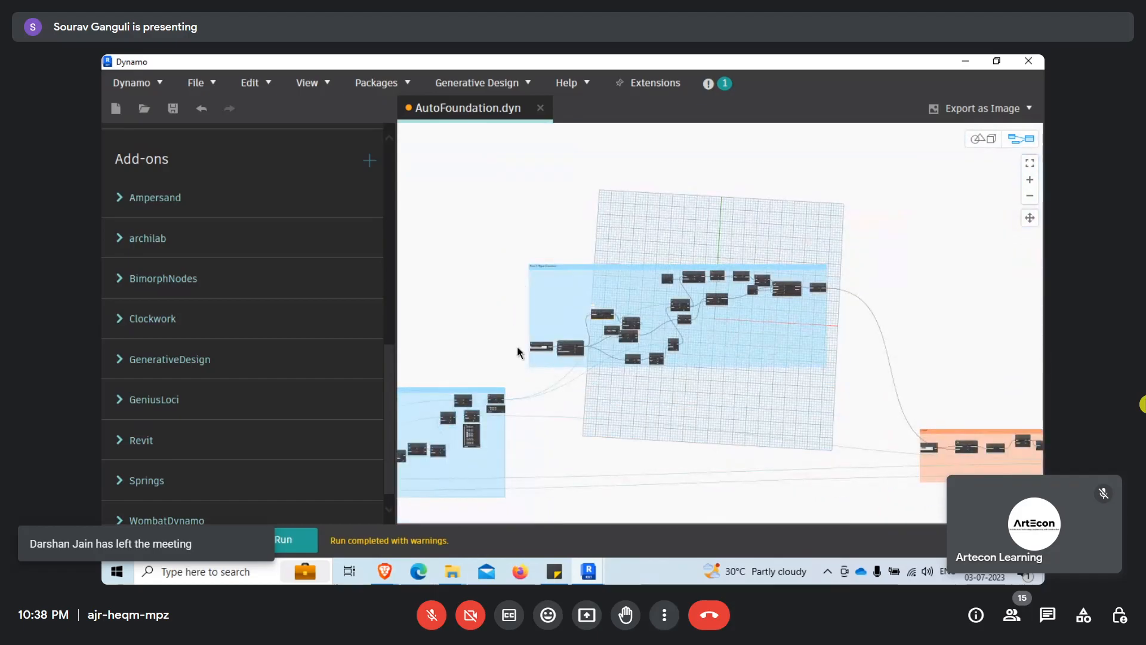
pyautogui.scroll(5, 489, 406)
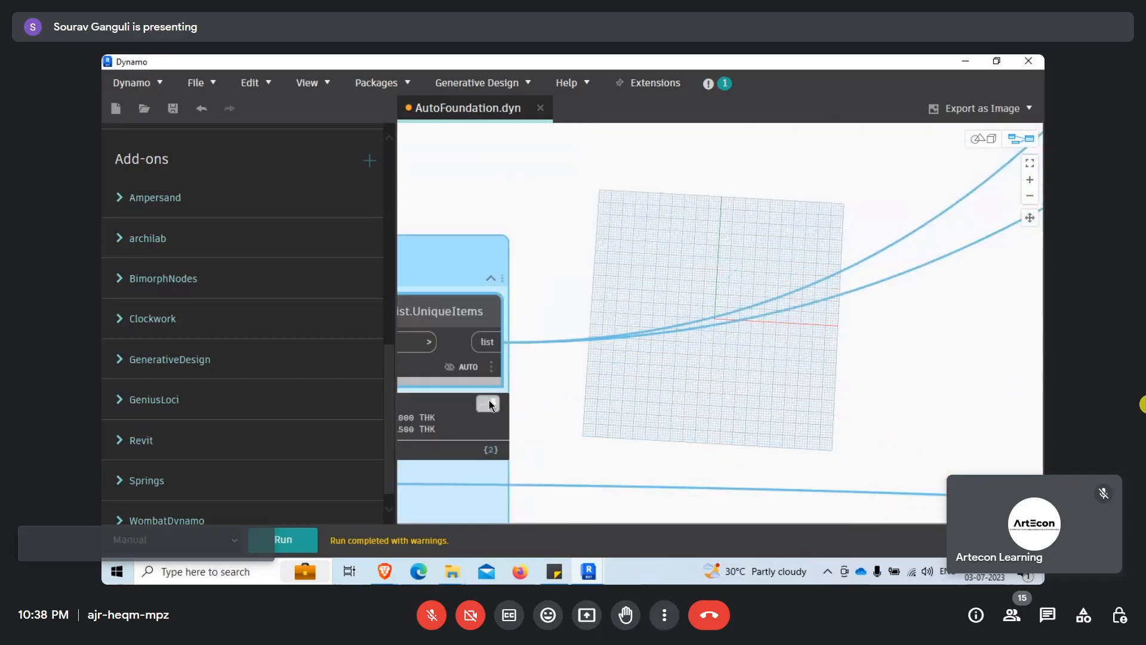
pyautogui.moveTo(586, 439); pyautogui.dragTo(665, 425, button='middle')
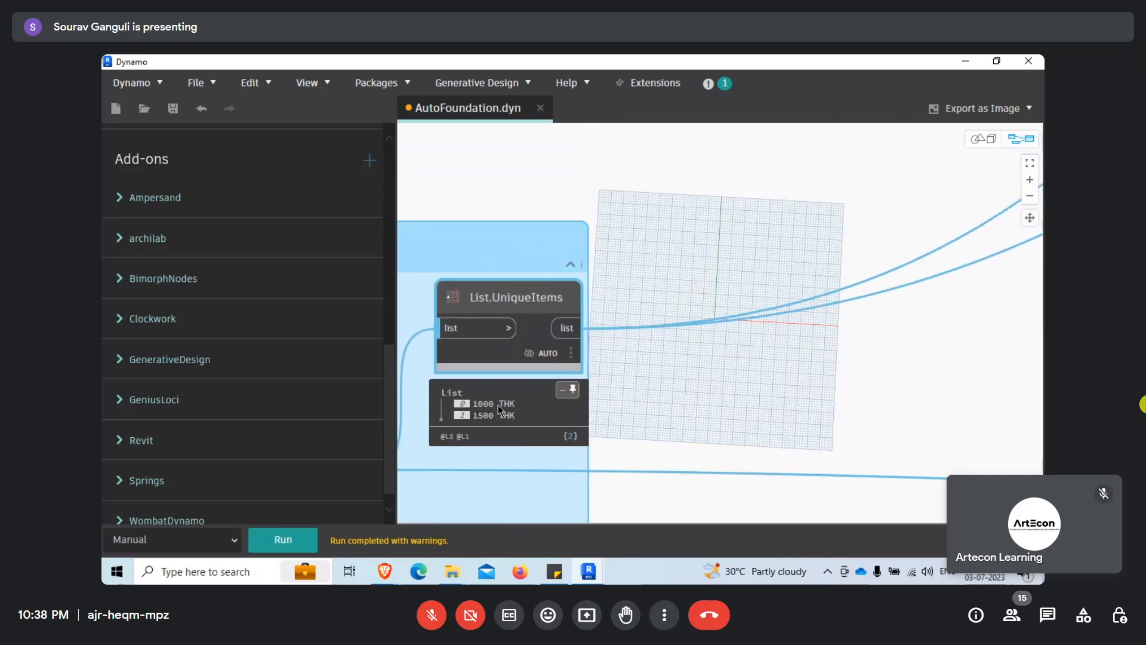
pyautogui.moveTo(795, 247); pyautogui.dragTo(545, 402, button='middle')
pyautogui.scroll(-4, 545, 403)
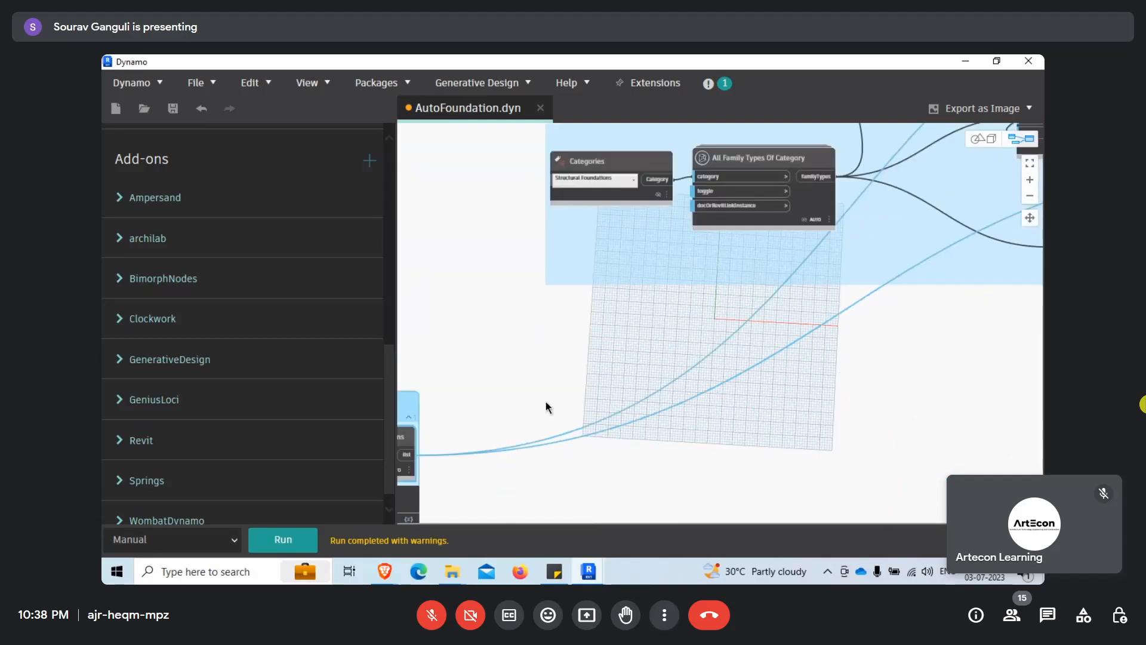
pyautogui.scroll(1, 831, 239)
pyautogui.moveTo(831, 239); pyautogui.dragTo(520, 425, button='middle')
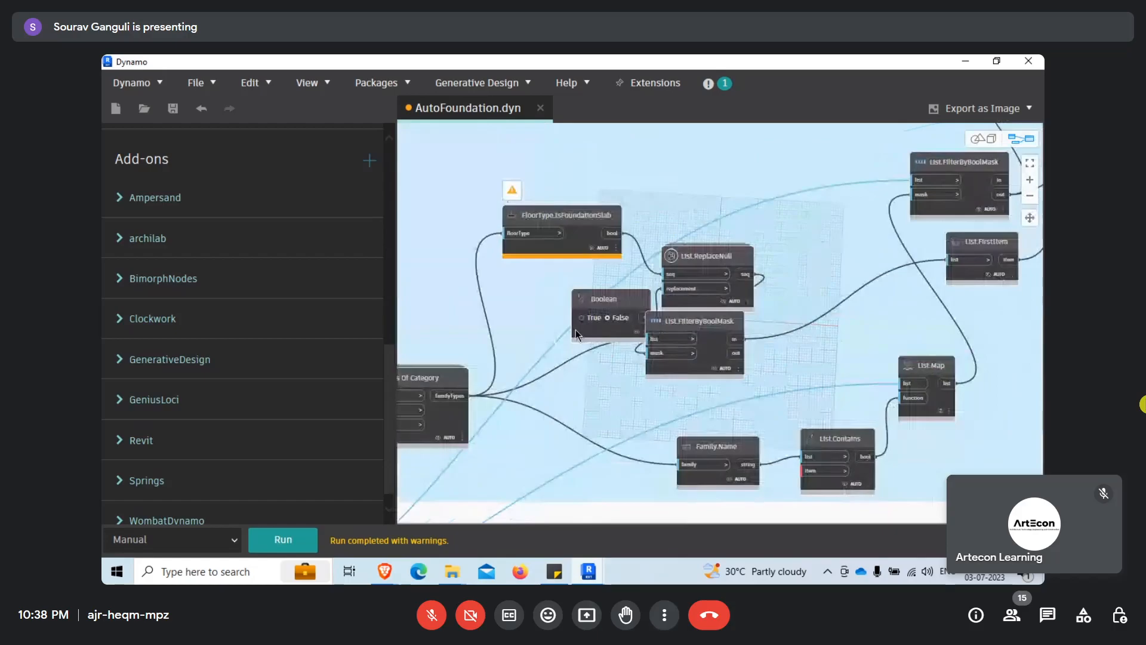
# Reposition the two List.FilterByBoolMask nodes in the type creation group, moving the lower one clear of the Boolean node.
pyautogui.scroll(-3, 576, 330)
pyautogui.scroll(5, 875, 234)
pyautogui.scroll(2, 874, 236)
pyautogui.moveTo(832, 249); pyautogui.dragTo(780, 255)
pyautogui.scroll(-3, 820, 228)
pyautogui.moveTo(708, 386); pyautogui.dragTo(799, 306, button='middle')
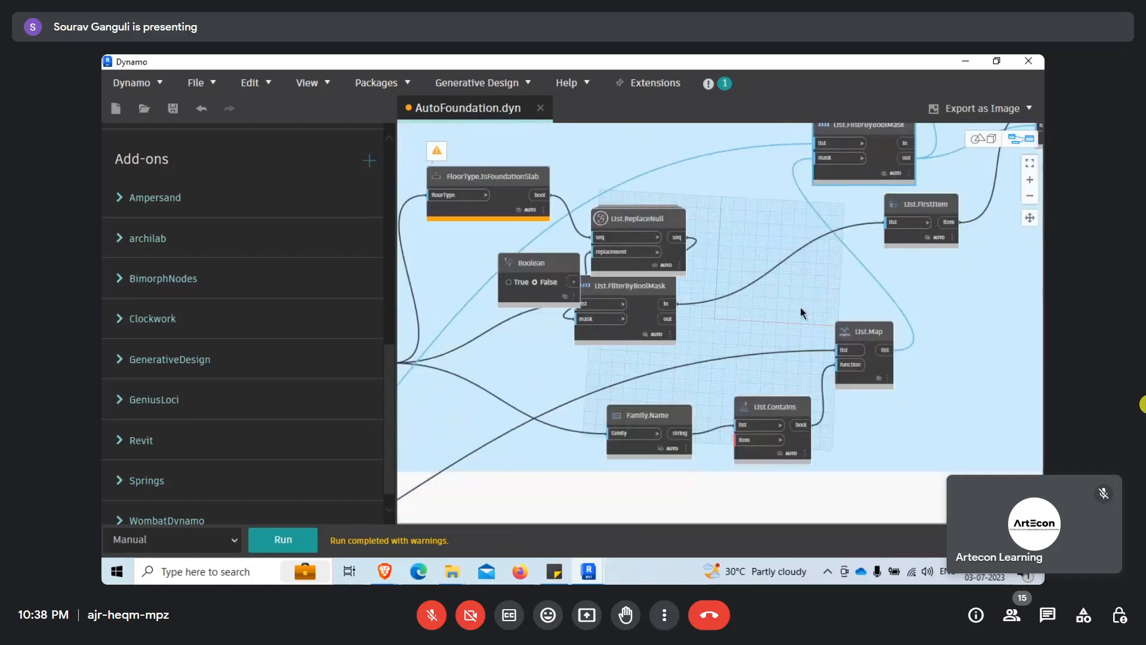
pyautogui.moveTo(733, 379); pyautogui.dragTo(872, 363, button='middle')
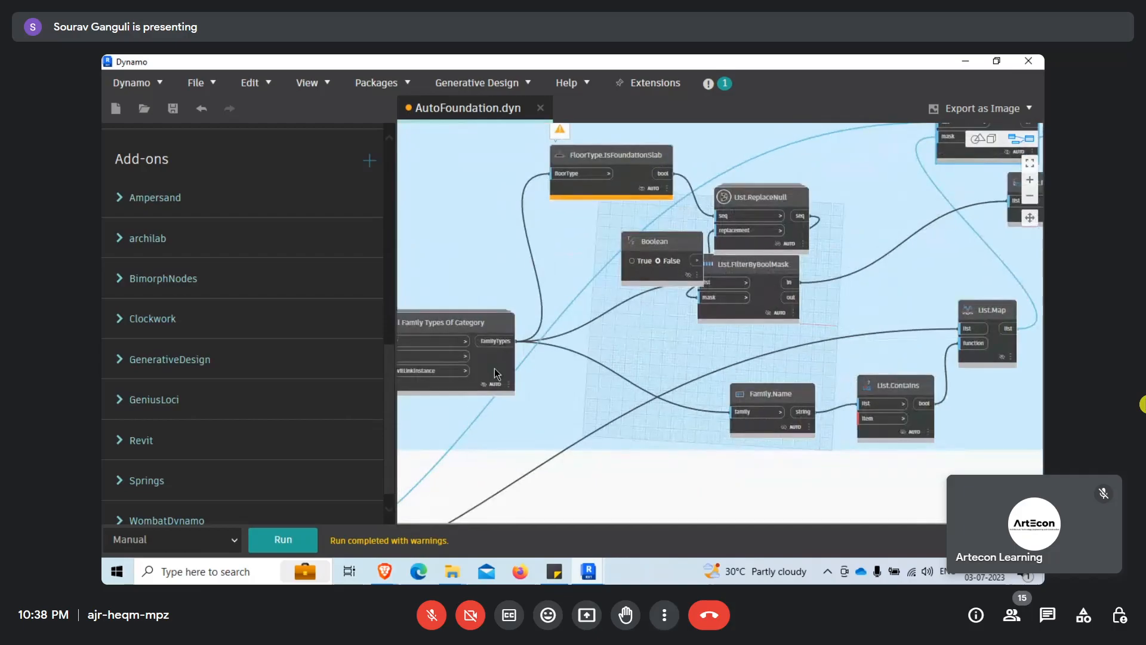
pyautogui.moveTo(494, 368); pyautogui.dragTo(537, 364, button='middle')
pyautogui.moveTo(861, 329); pyautogui.dragTo(633, 410, button='middle')
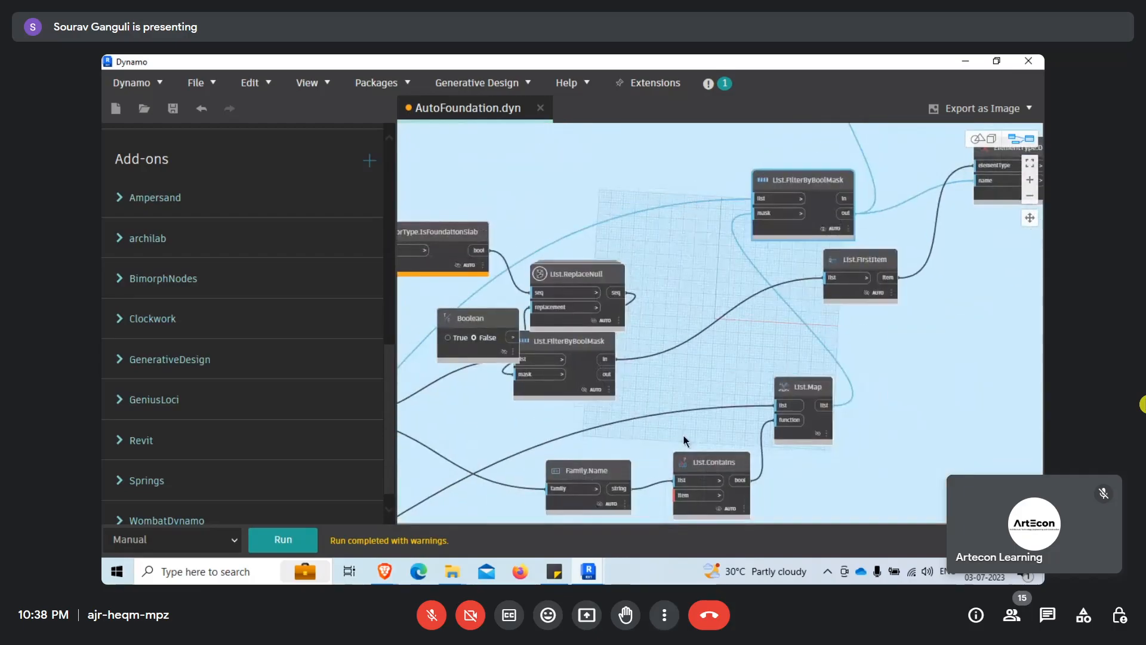
pyautogui.moveTo(589, 342); pyautogui.dragTo(696, 341)
# Check the output previews of List.FilterByBoolMask and String.Split, and run the graph again.
pyautogui.moveTo(898, 216); pyautogui.dragTo(672, 345, button='middle')
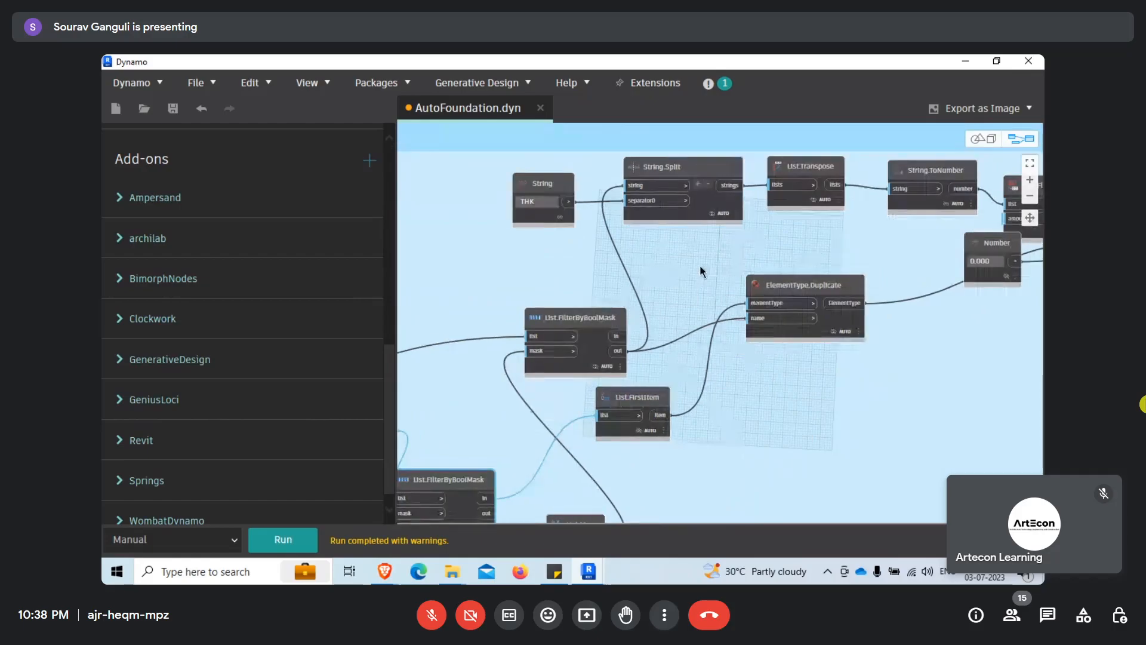
pyautogui.scroll(2, 712, 256)
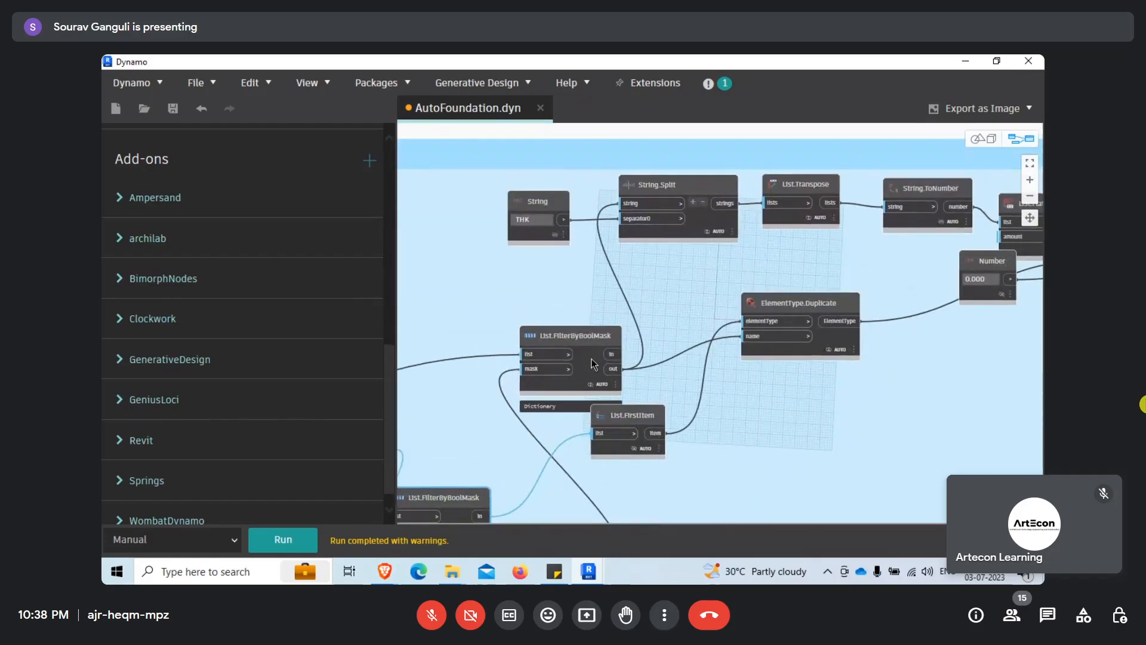
pyautogui.moveTo(677, 209)
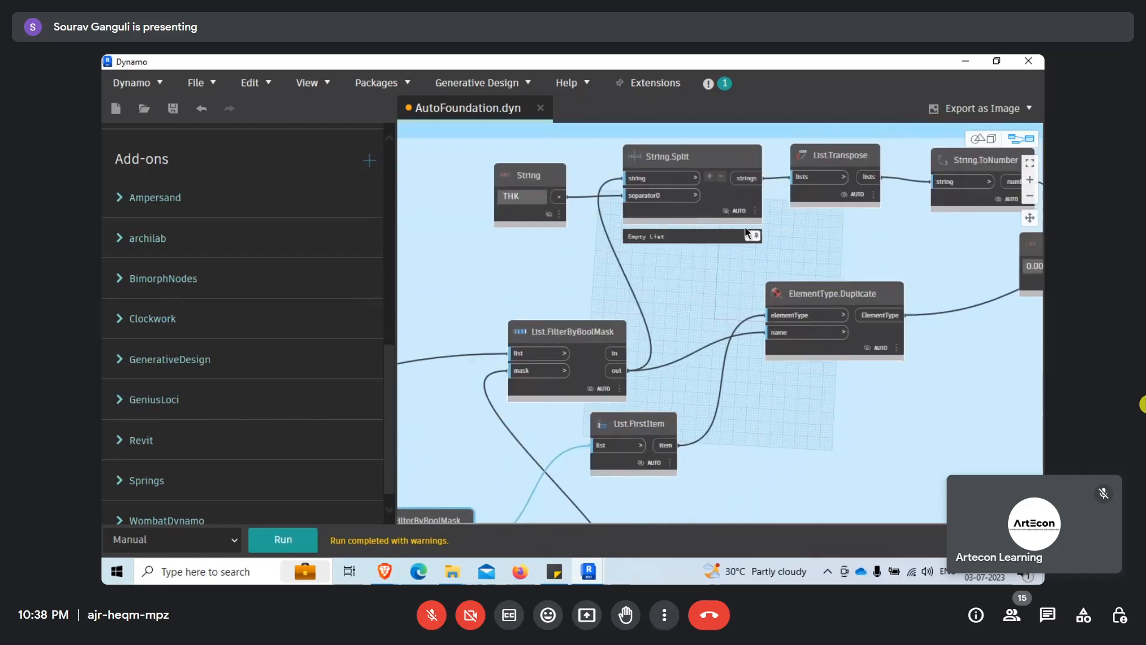
pyautogui.click(309, 536)
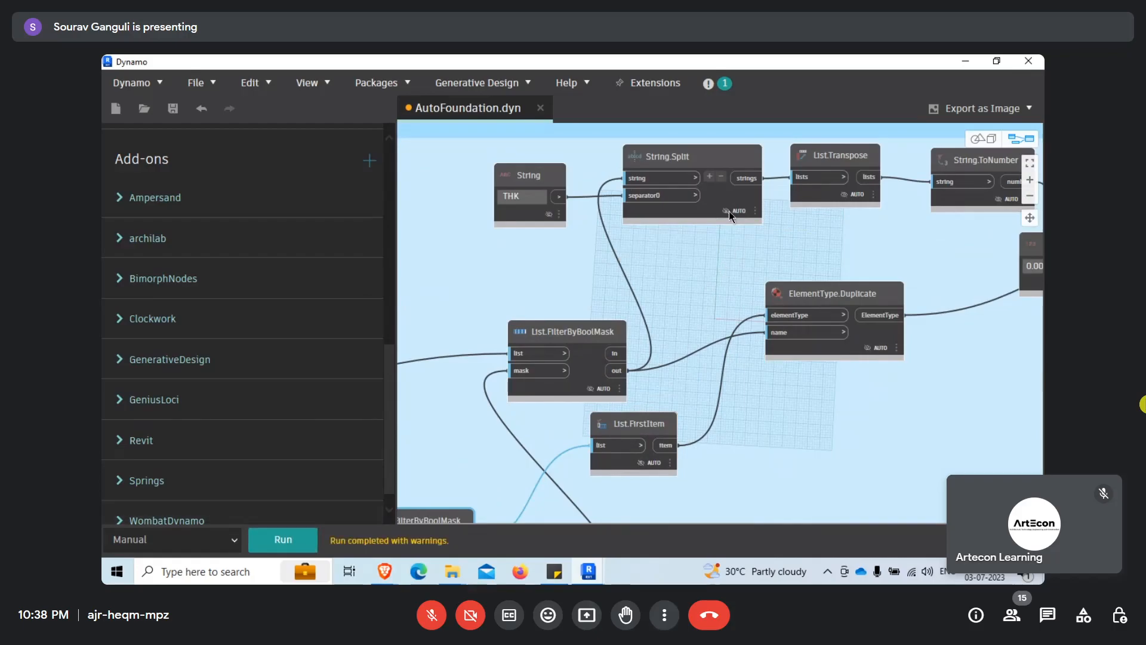
# Shift the FamilyType.SetCompoundLayerWidth, Number and Transaction.End nodes slightly lower, separating the Number node from List.Flatten.
pyautogui.moveTo(821, 216); pyautogui.dragTo(604, 260, button='middle')
pyautogui.moveTo(836, 284); pyautogui.dragTo(654, 242, button='middle')
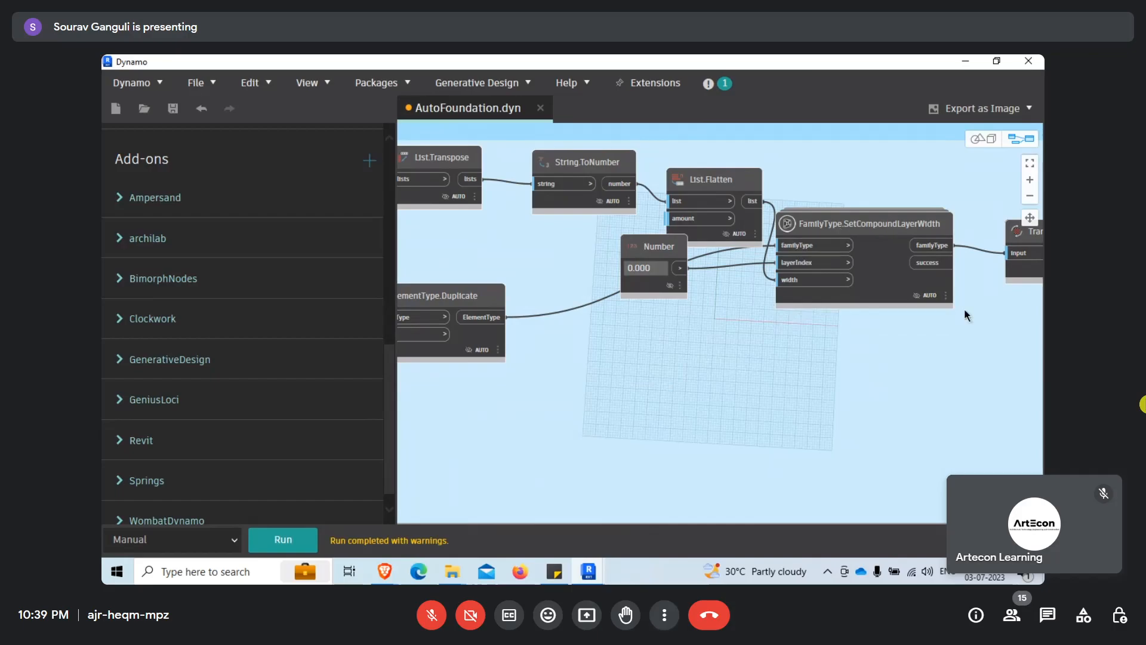
pyautogui.moveTo(878, 231); pyautogui.dragTo(894, 270)
pyautogui.moveTo(665, 247); pyautogui.dragTo(667, 291)
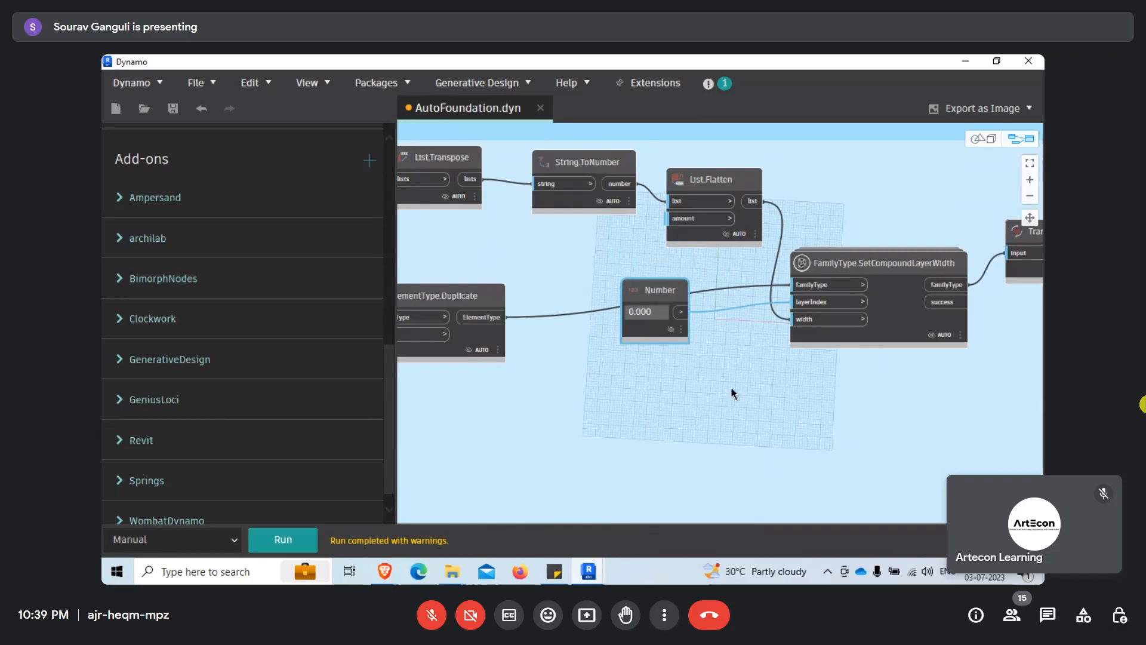
pyautogui.scroll(-5, 627, 378)
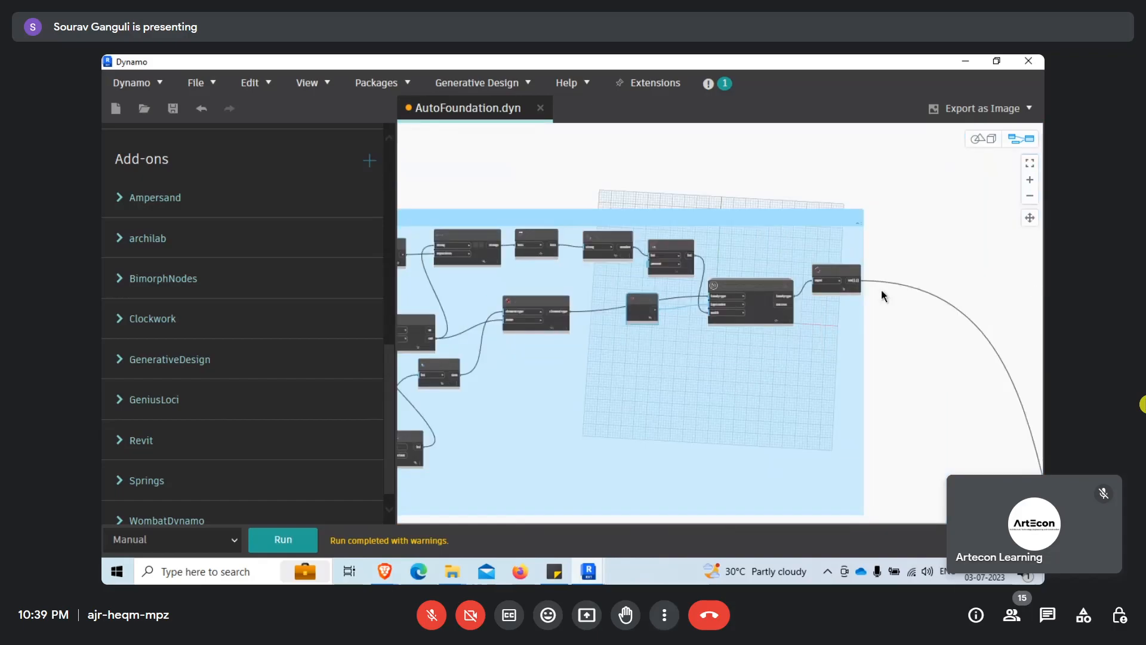
pyautogui.scroll(5, 881, 289)
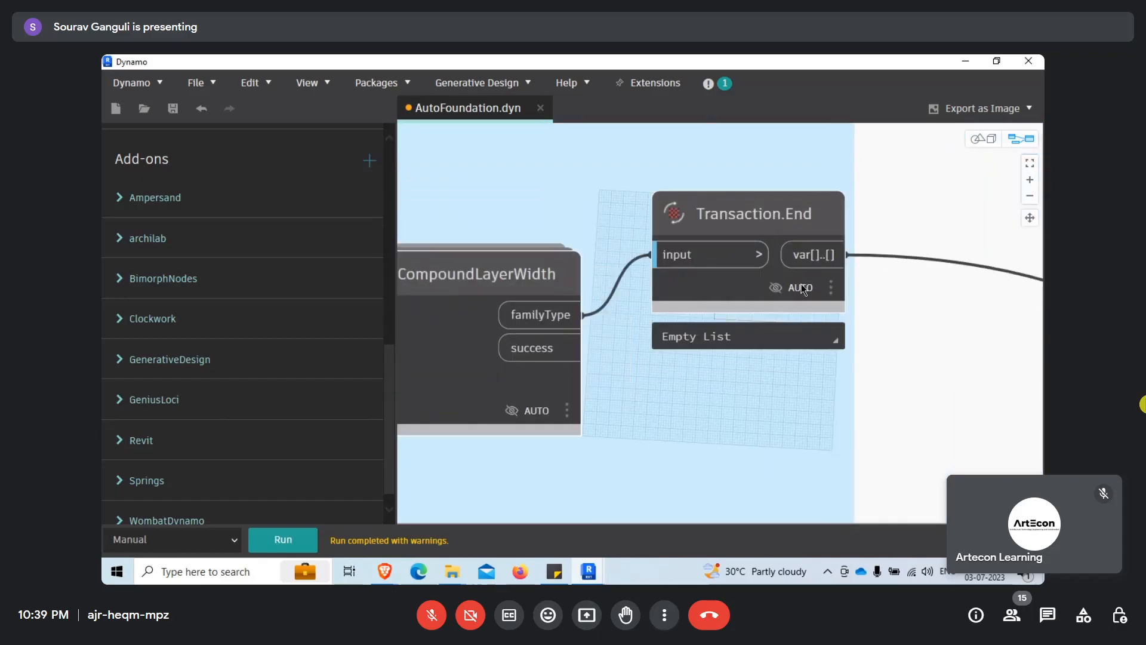
pyautogui.moveTo(741, 285); pyautogui.dragTo(751, 332)
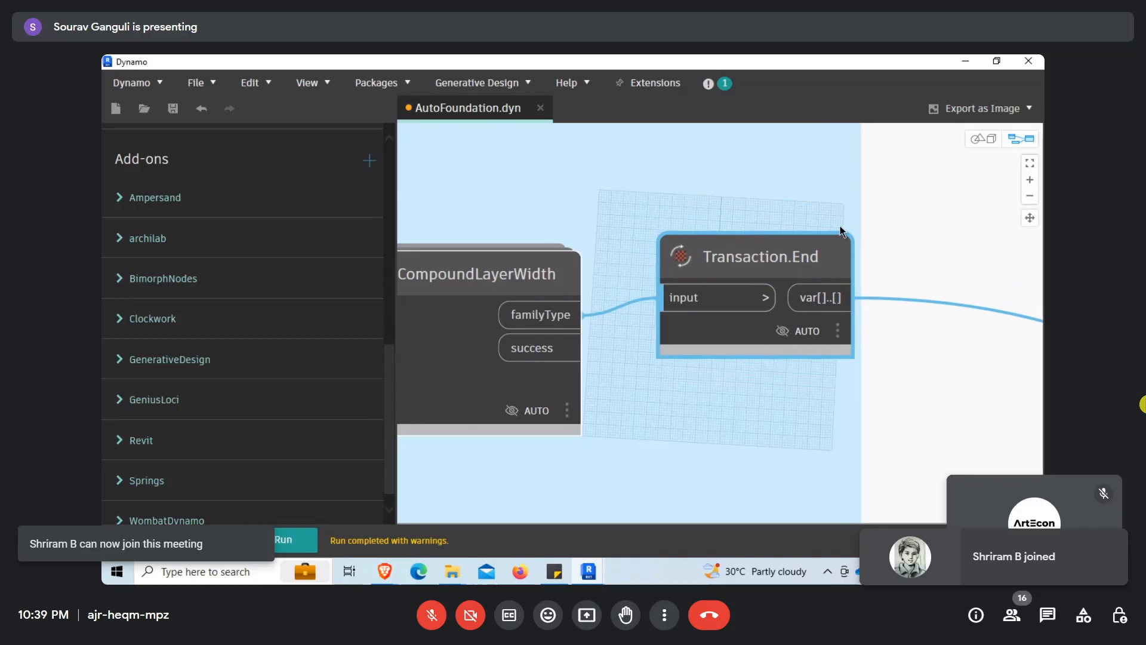
# Review the whole type creation group, from the List.UniqueItems thickness list to the Transaction.End node.
pyautogui.scroll(-10, 842, 231)
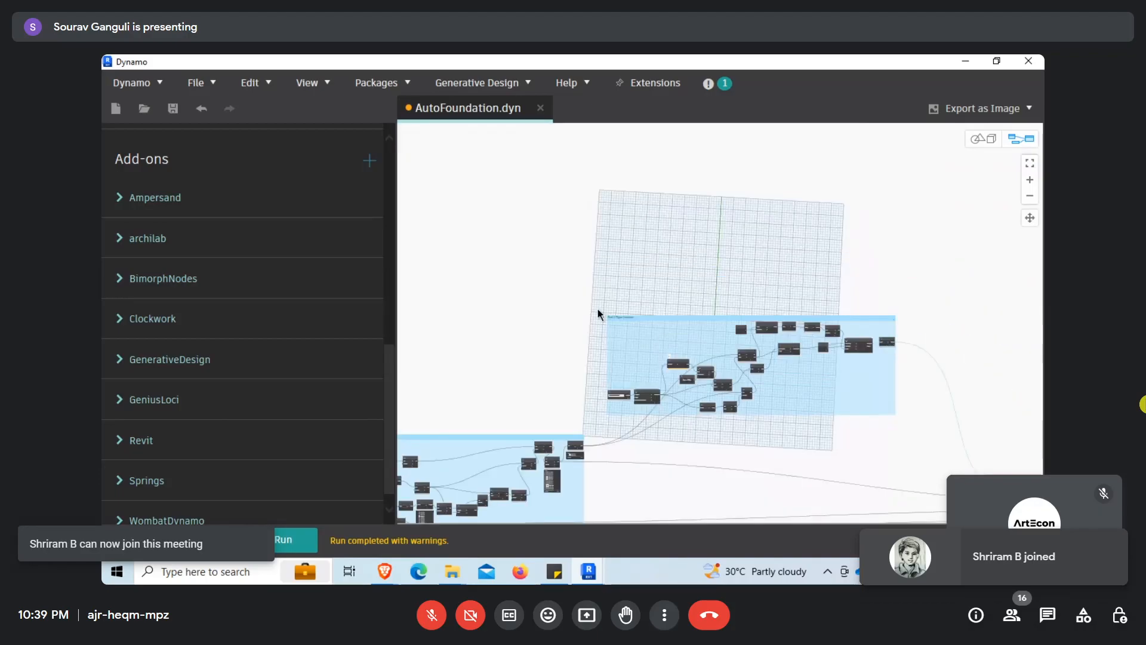
pyautogui.scroll(3, 882, 377)
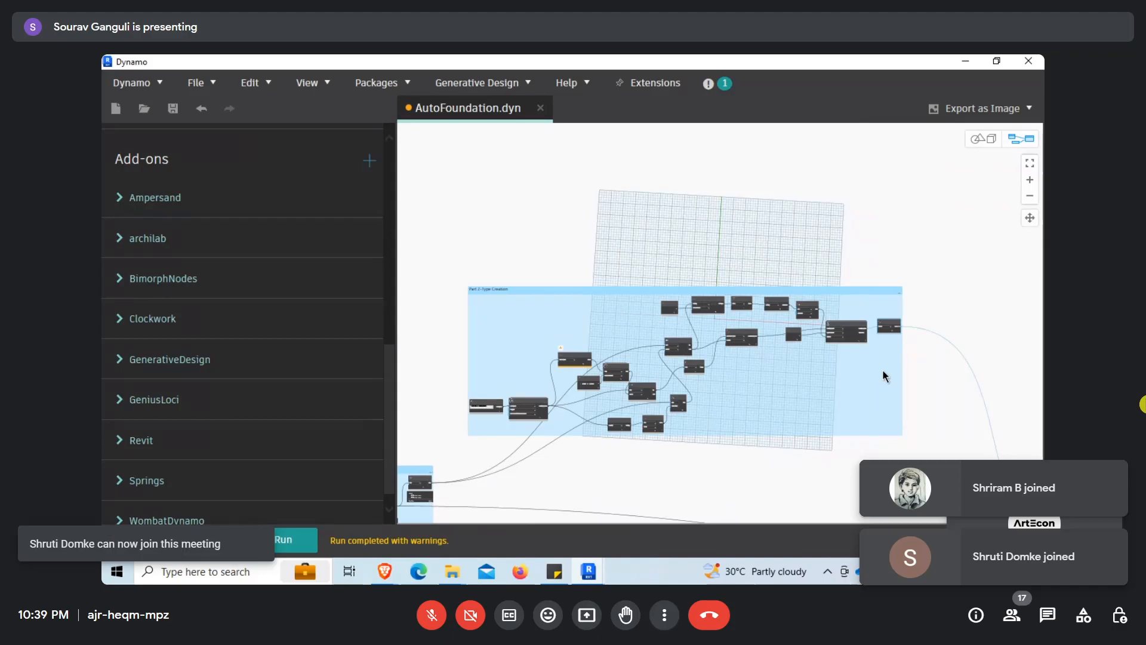
pyautogui.scroll(-2, 855, 309)
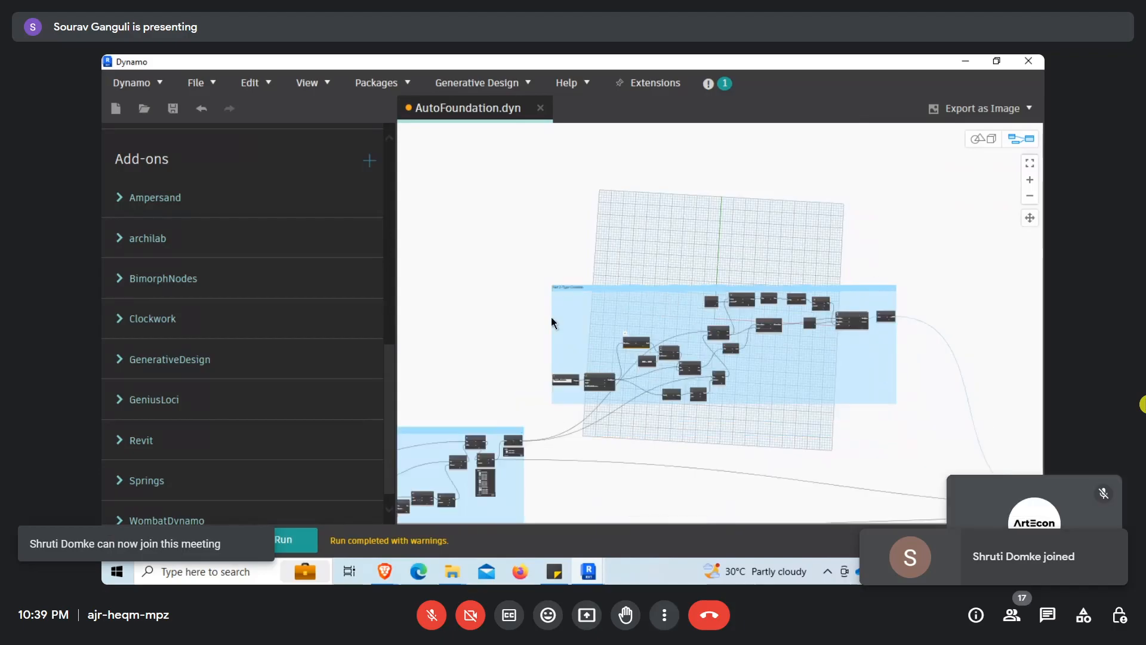
pyautogui.scroll(5, 493, 456)
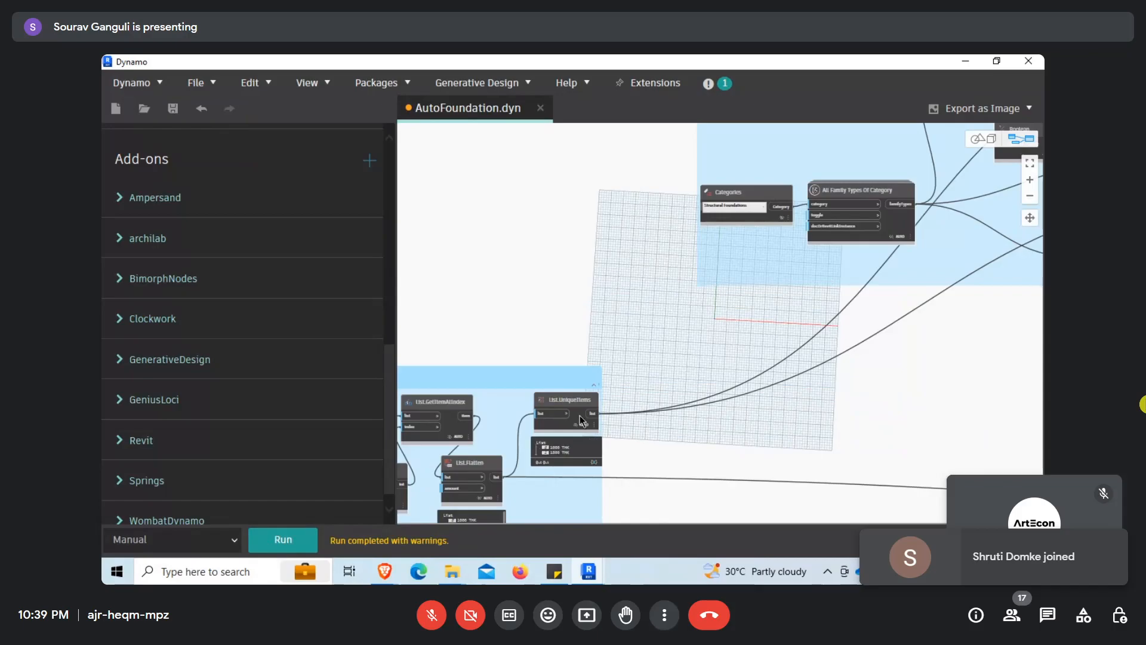
pyautogui.scroll(2, 581, 420)
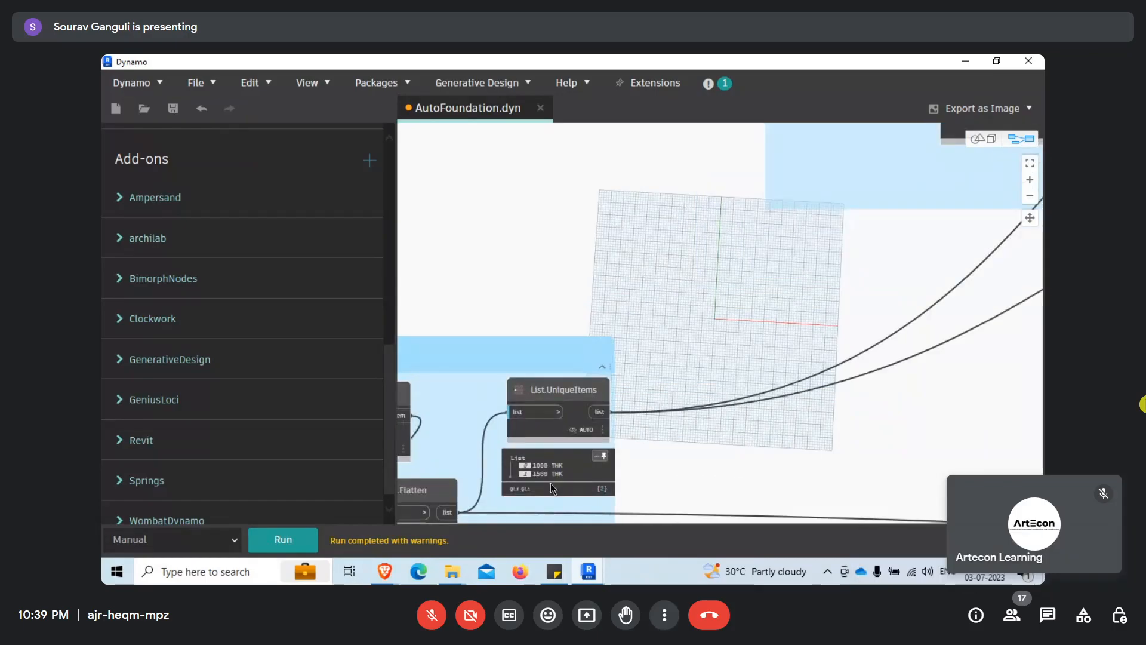
pyautogui.scroll(-2, 528, 442)
pyautogui.scroll(-3, 528, 442)
pyautogui.moveTo(913, 282); pyautogui.dragTo(573, 333, button='middle')
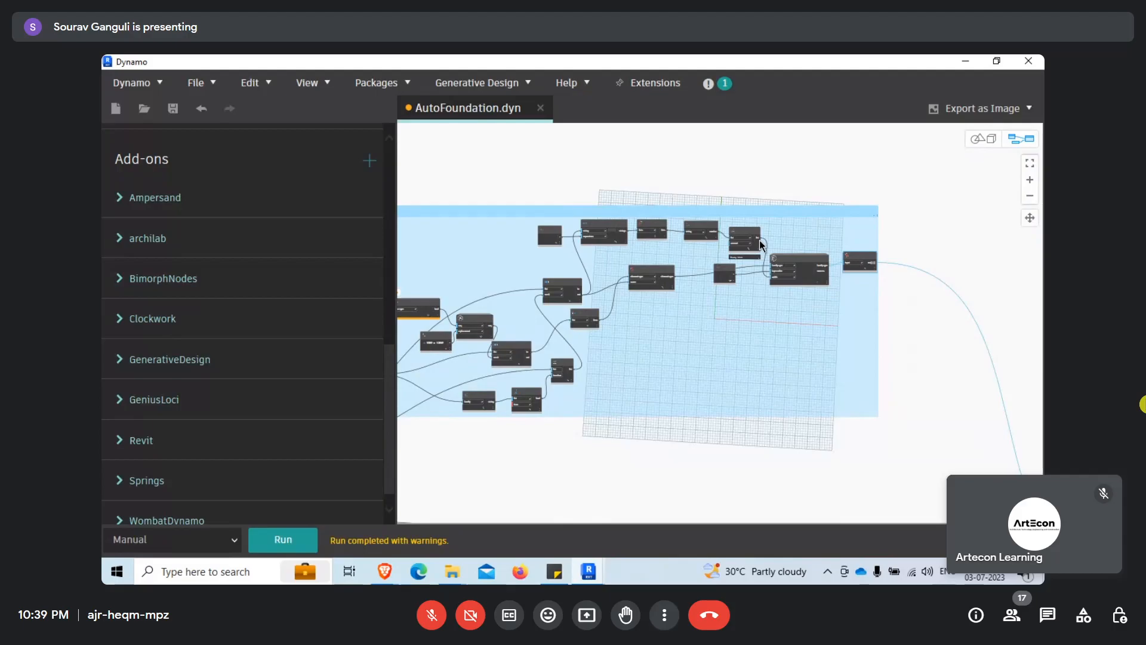
# Follow the Transaction.End connection to the To Revit group and move the Element Types node farther from Passthrough.
pyautogui.scroll(-4, 784, 199)
pyautogui.scroll(4, 934, 322)
pyautogui.scroll(5, 812, 260)
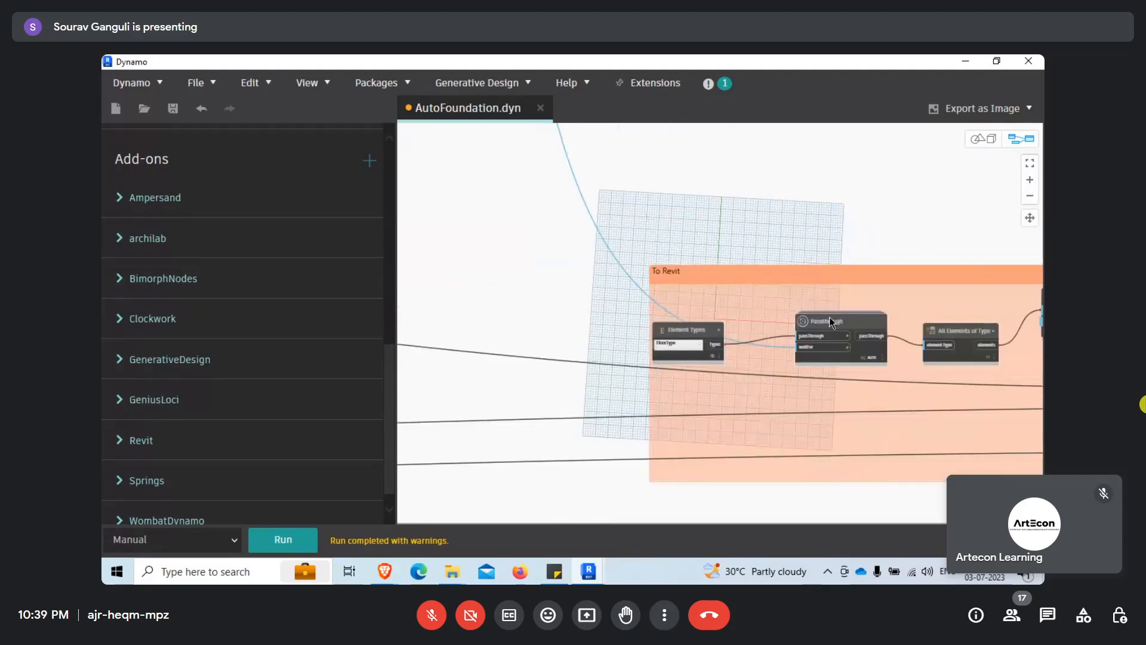
pyautogui.scroll(-3, 806, 421)
pyautogui.moveTo(712, 375); pyautogui.dragTo(673, 377)
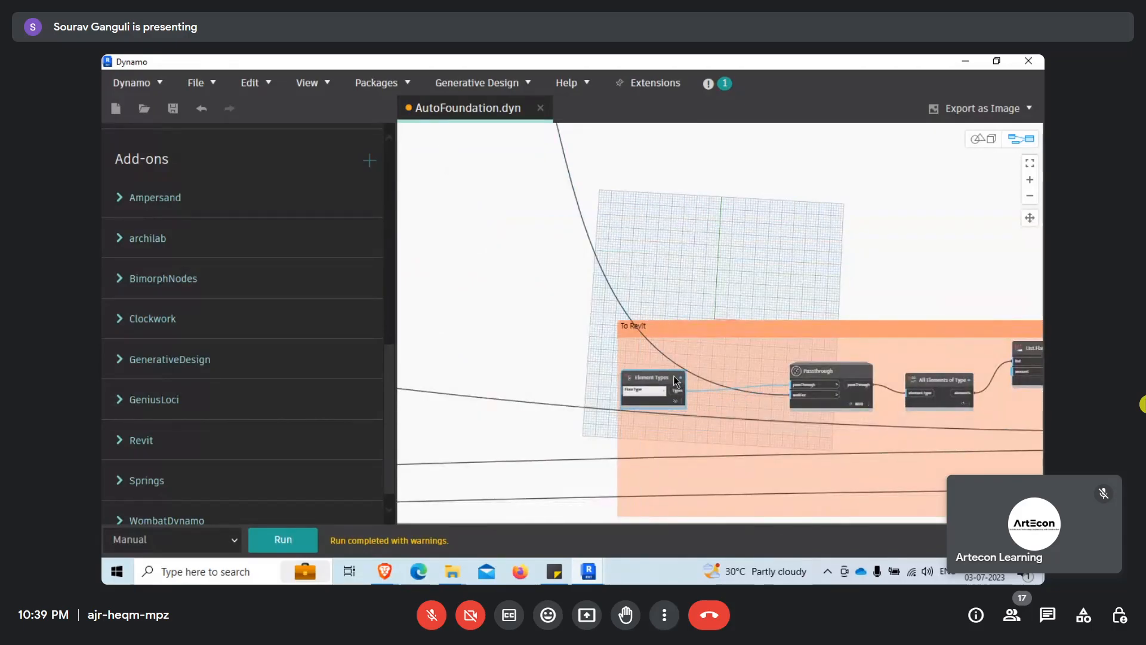
# Examine the Passthrough node's passThrough and waitFor inputs and how the To Revit group links back to the blue groups.
pyautogui.scroll(-2, 743, 274)
pyautogui.scroll(6, 734, 355)
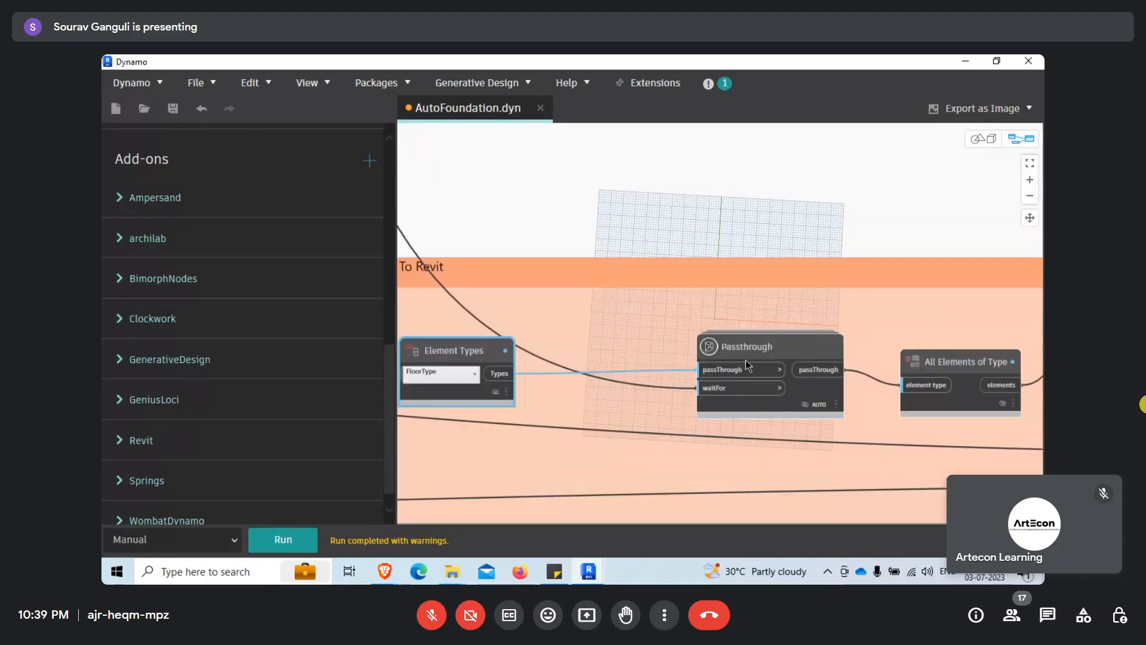
pyautogui.click(719, 345)
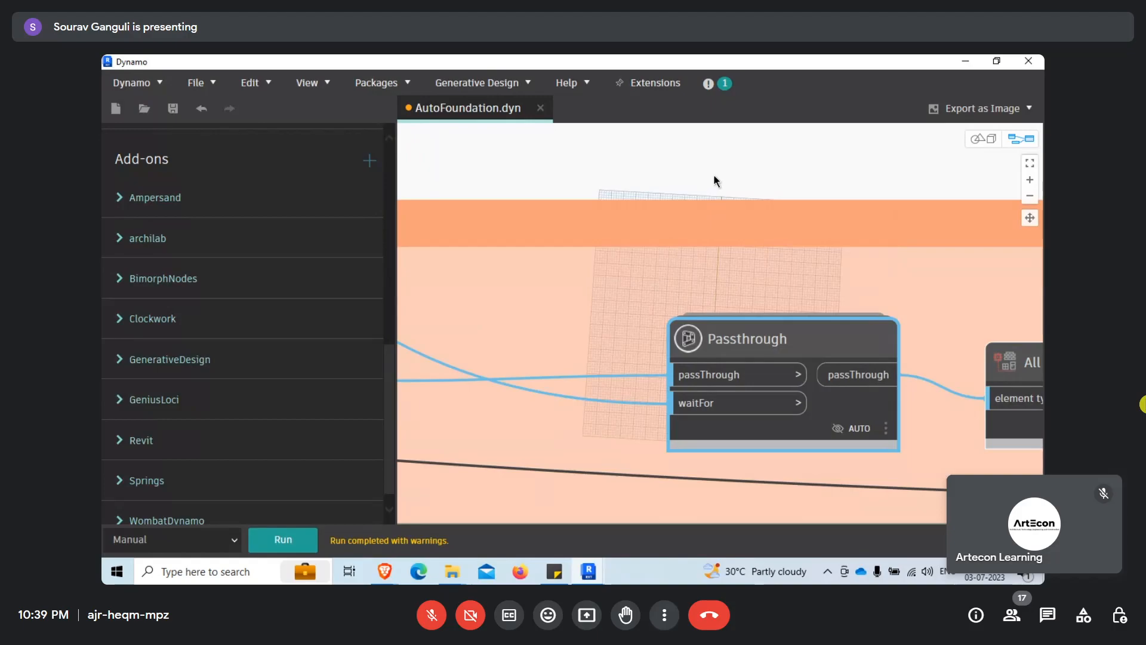
pyautogui.scroll(-5, 825, 359)
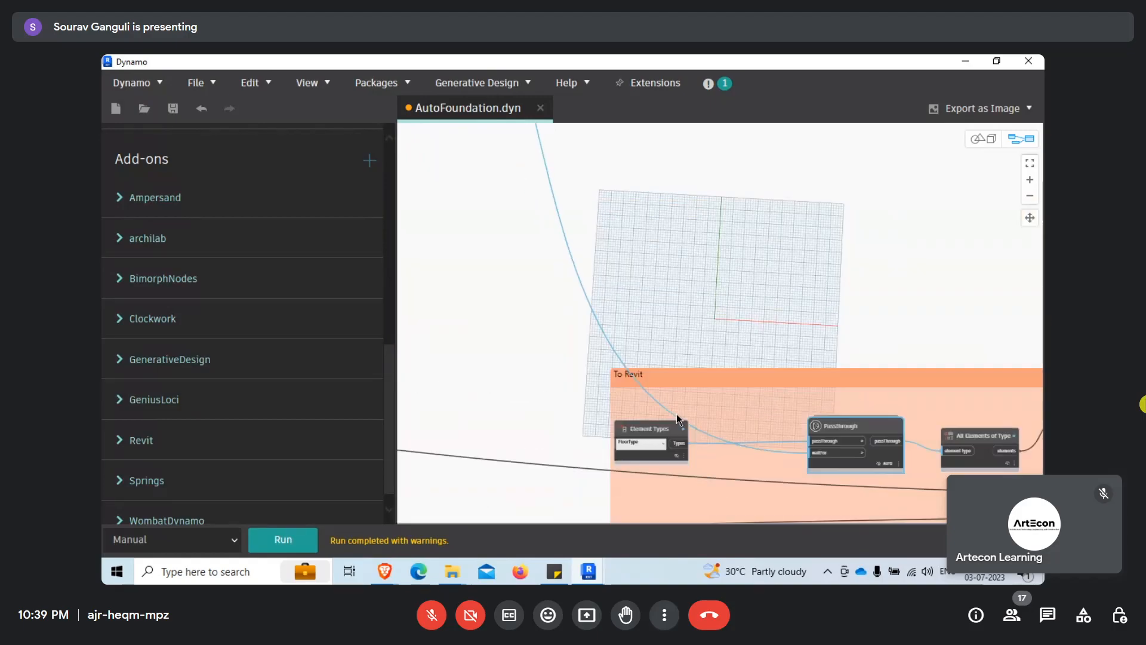
pyautogui.scroll(-4, 837, 379)
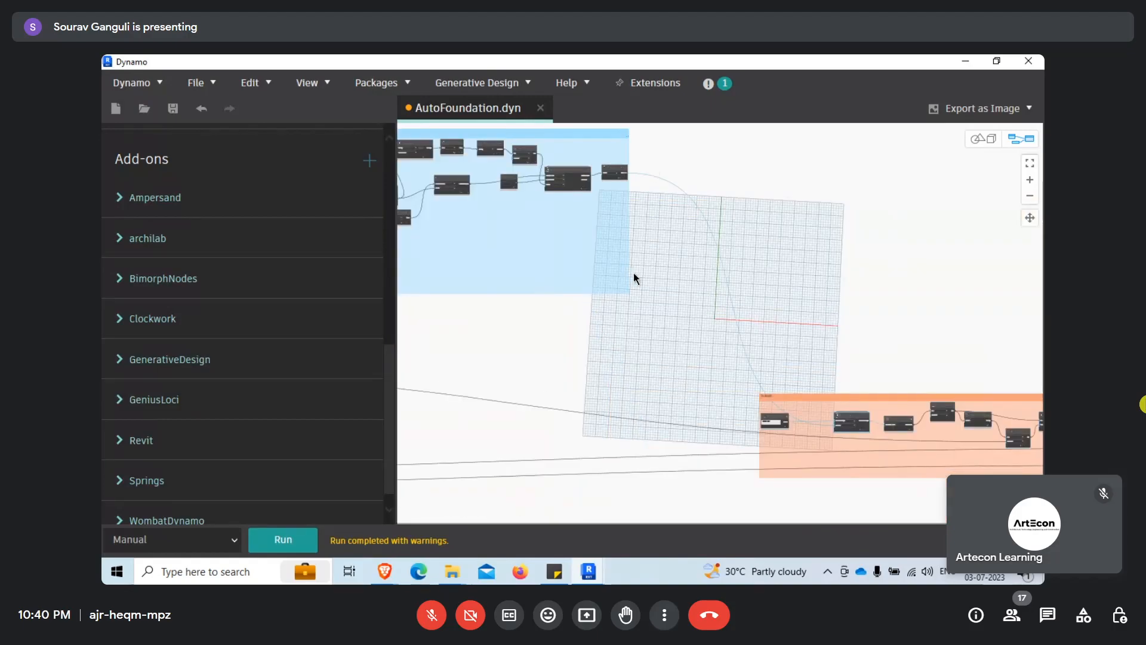
pyautogui.scroll(-4, 659, 382)
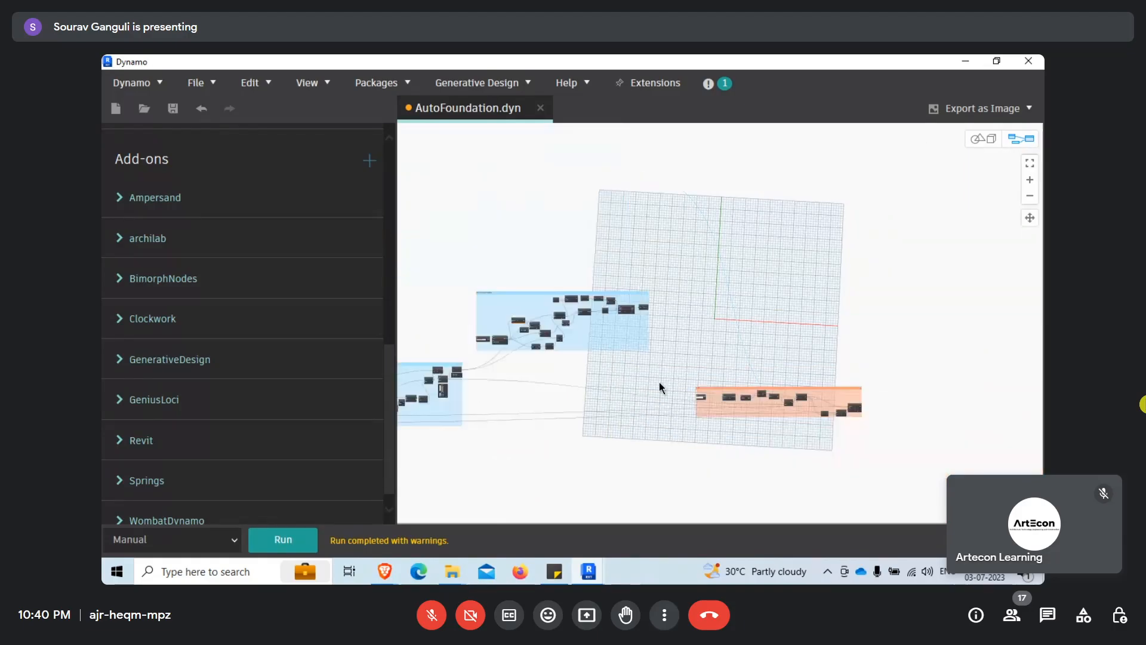
pyautogui.scroll(3, 828, 441)
pyautogui.moveTo(550, 401); pyautogui.dragTo(850, 388, button='middle')
pyautogui.scroll(-5, 850, 388)
pyautogui.scroll(5, 767, 396)
pyautogui.scroll(4, 804, 289)
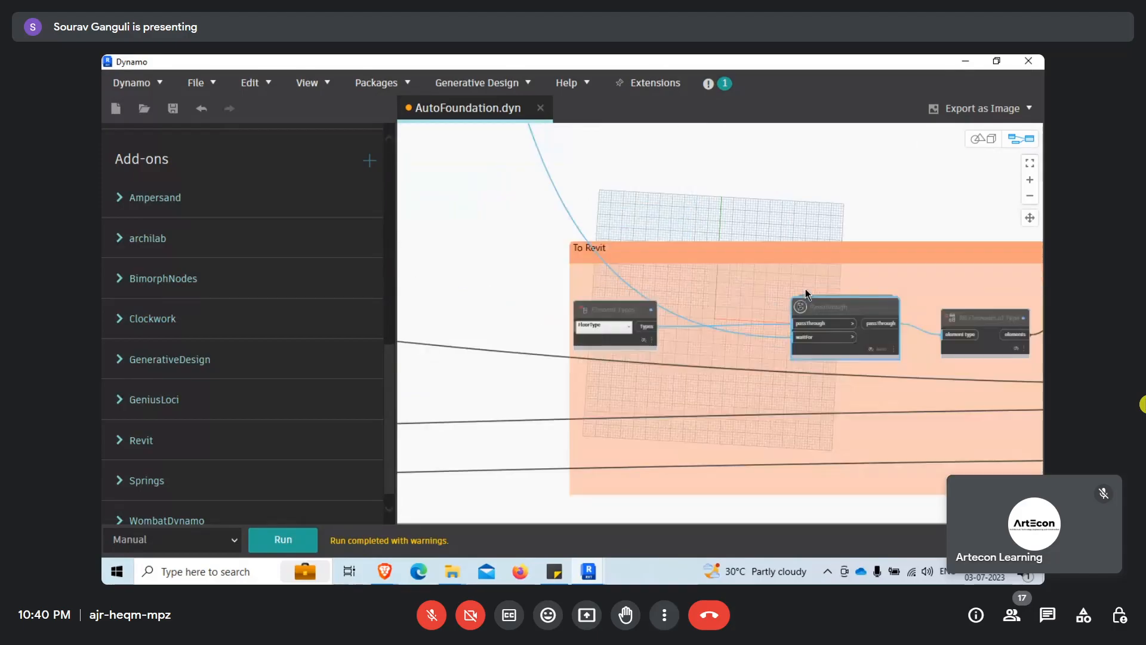
pyautogui.scroll(-4, 911, 373)
pyautogui.scroll(-5, 911, 373)
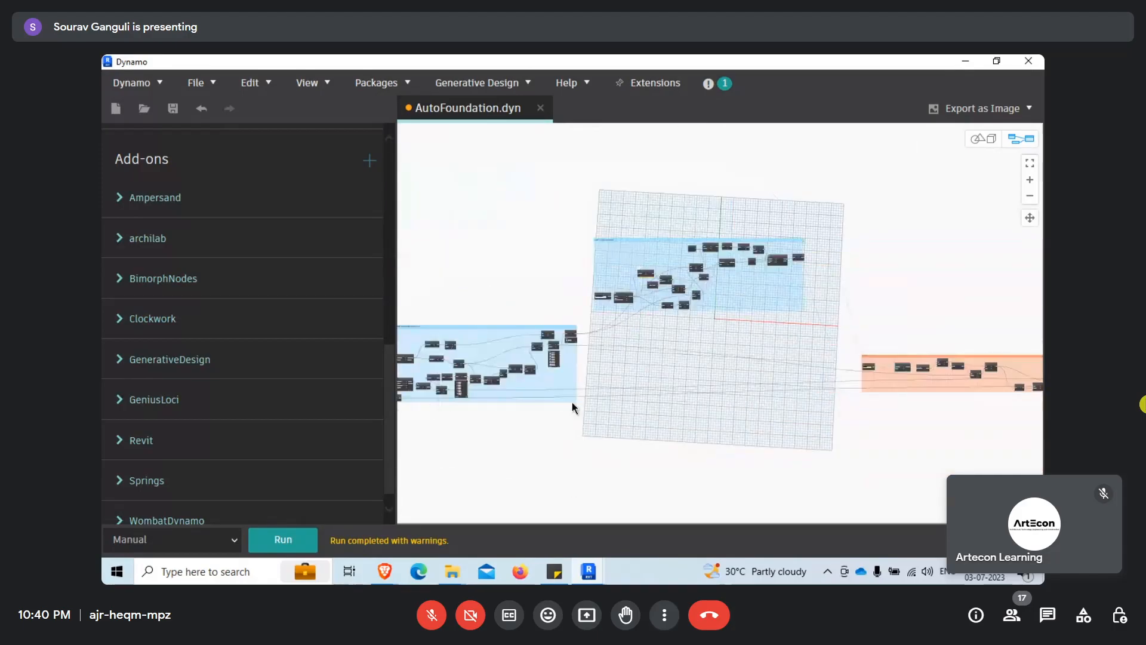
# Examine the curve nodes in the CAD data group, from CAD.CurvesFromCADLayers through PolyCurve.ByCurves and List.Flatten to Polygon.ByPoints.
pyautogui.scroll(5, 472, 402)
pyautogui.moveTo(471, 402); pyautogui.dragTo(690, 421, button='middle')
pyautogui.scroll(3, 590, 371)
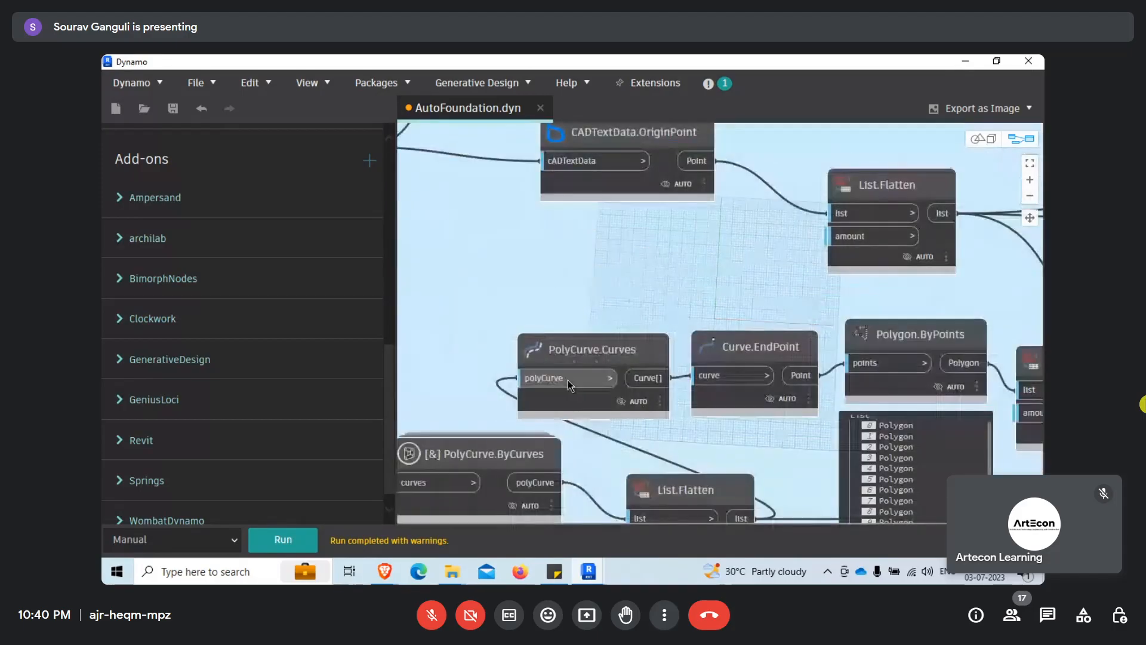
pyautogui.scroll(-2, 768, 306)
pyautogui.scroll(2, 919, 301)
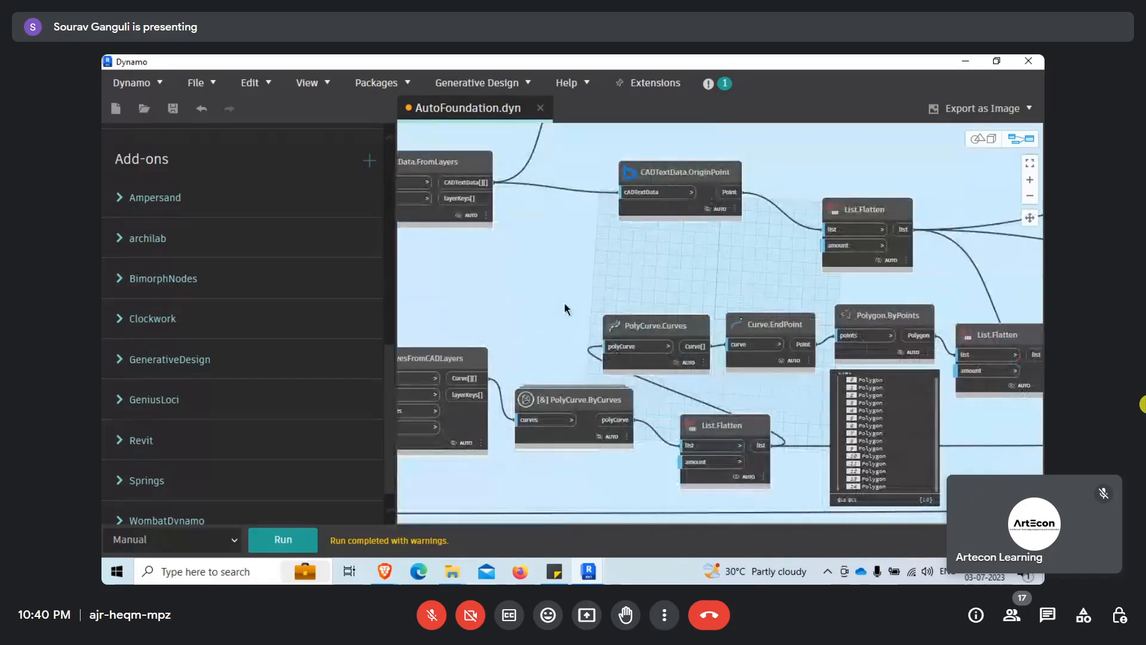
pyautogui.moveTo(573, 438)
pyautogui.moveTo(577, 448); pyautogui.dragTo(637, 410, button='middle')
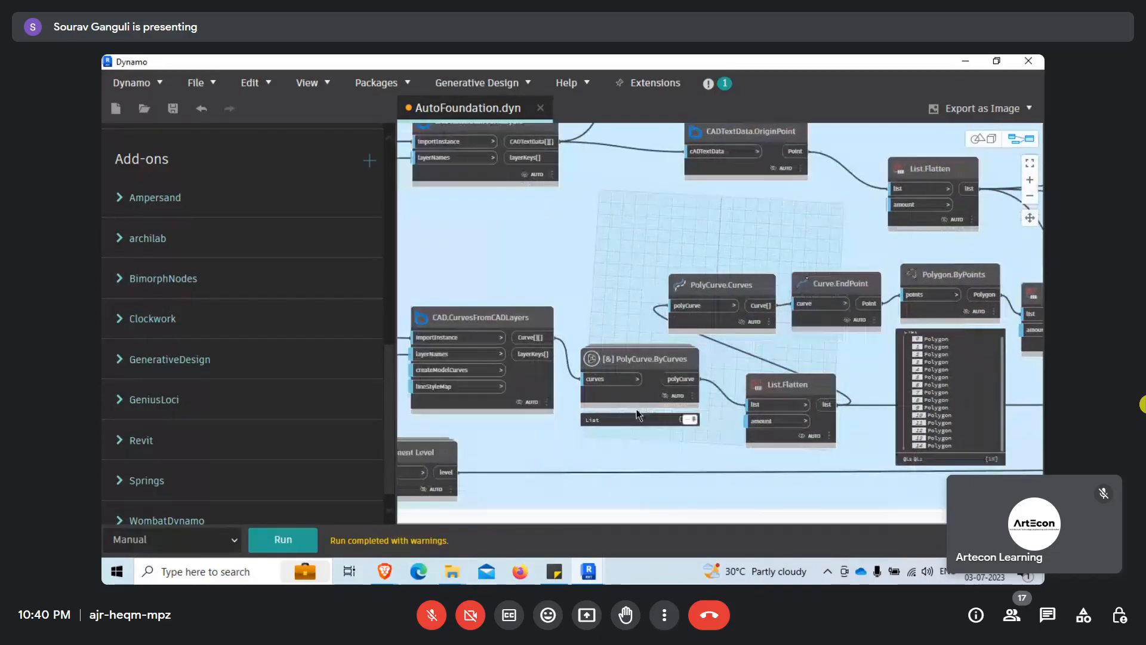
pyautogui.scroll(3, 800, 382)
pyautogui.click(794, 380)
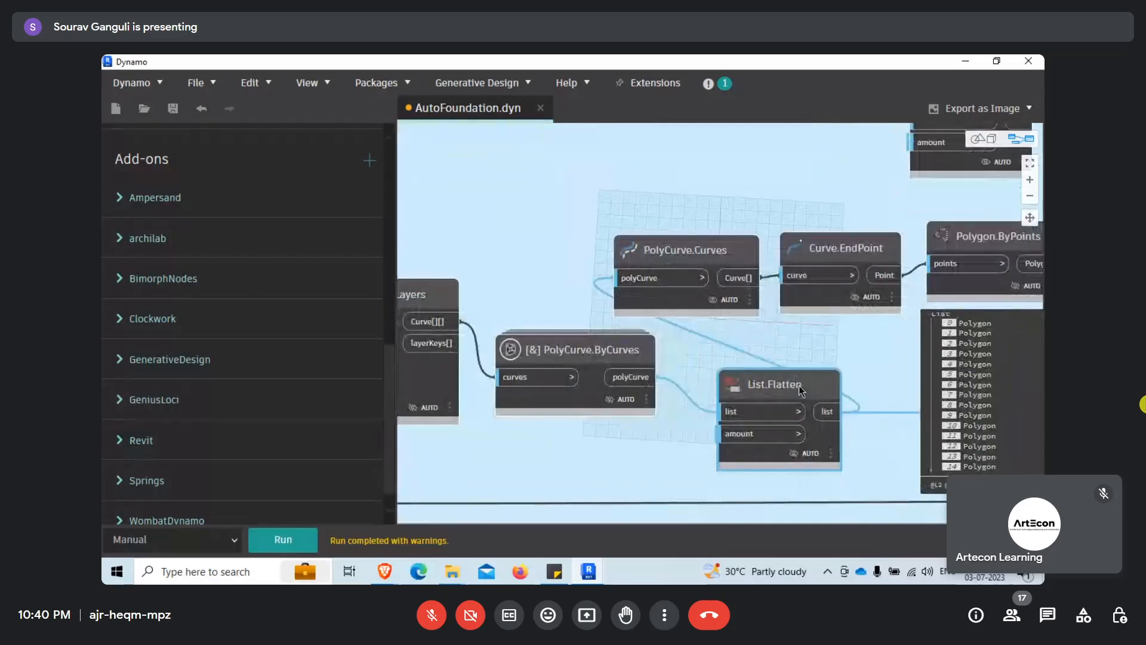
pyautogui.scroll(-2, 791, 391)
pyautogui.scroll(-5, 577, 403)
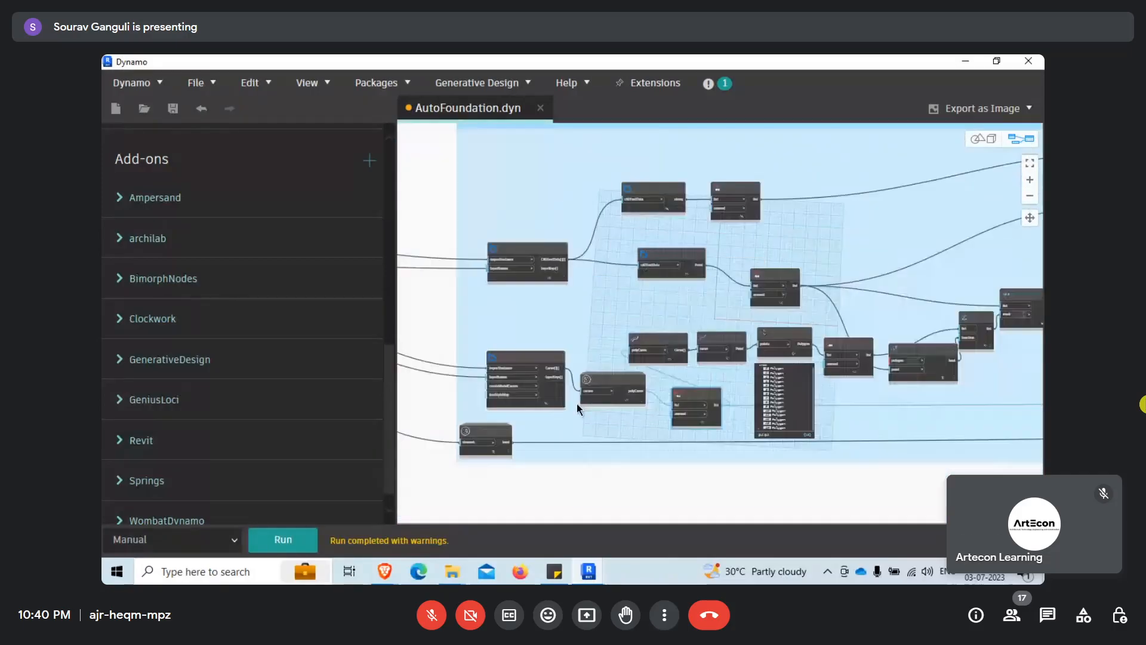
# Trace the connection from the end of the type creation group to the Passthrough node in the To Revit group.
pyautogui.scroll(2, 639, 385)
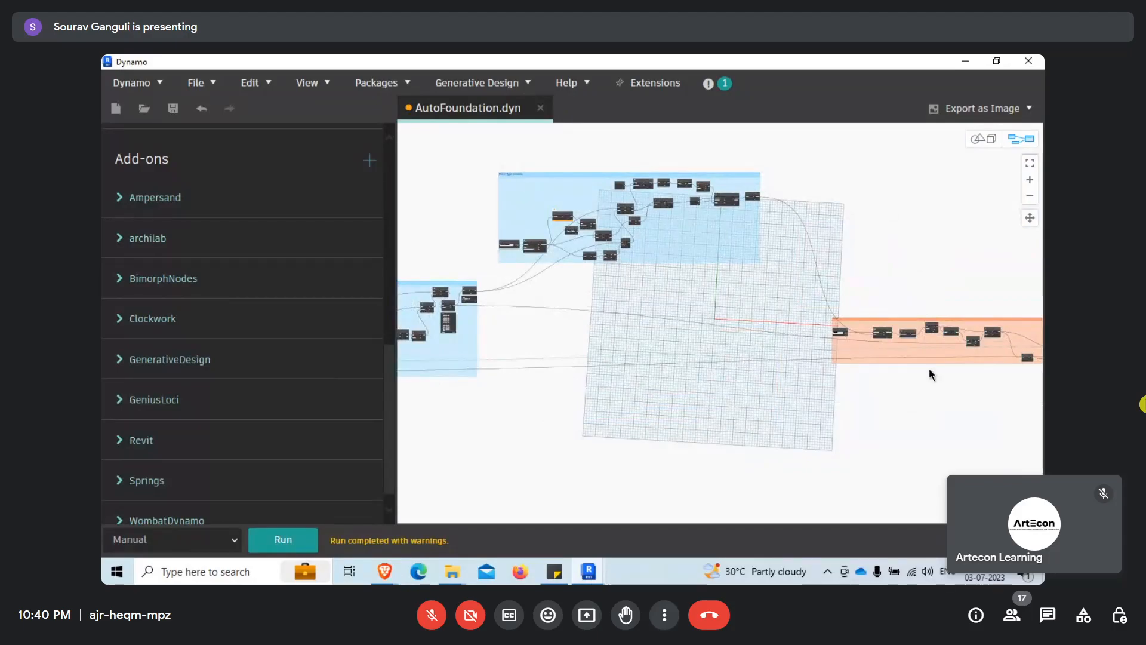
pyautogui.scroll(3, 788, 334)
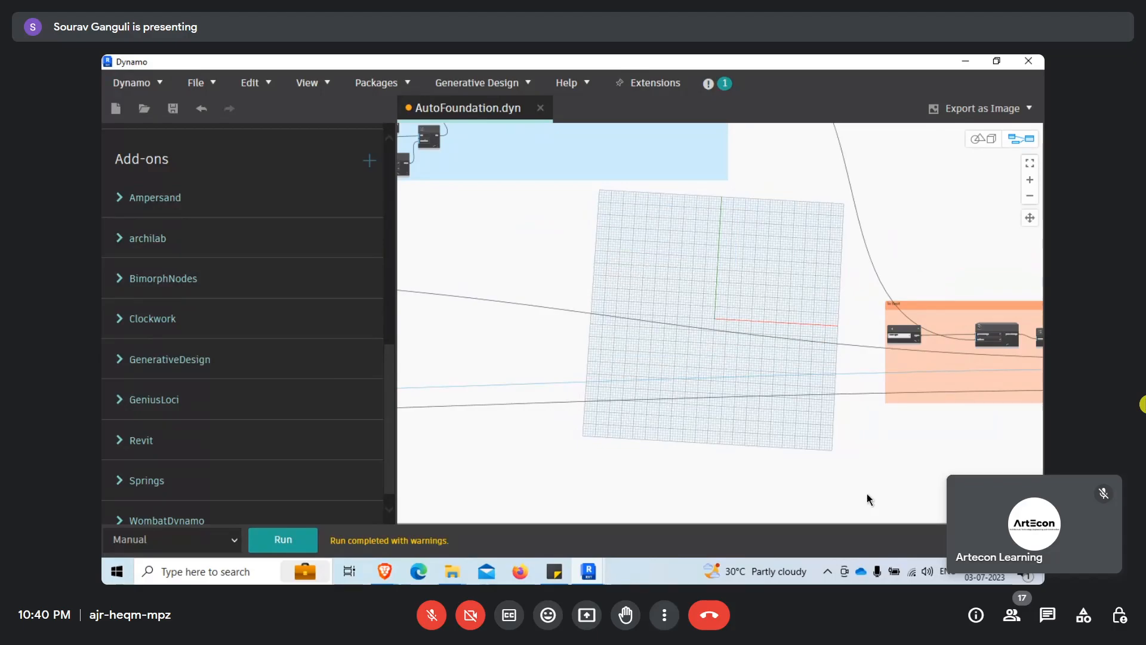
pyautogui.scroll(-3, 867, 493)
pyautogui.scroll(1, 662, 366)
pyautogui.scroll(2, 827, 285)
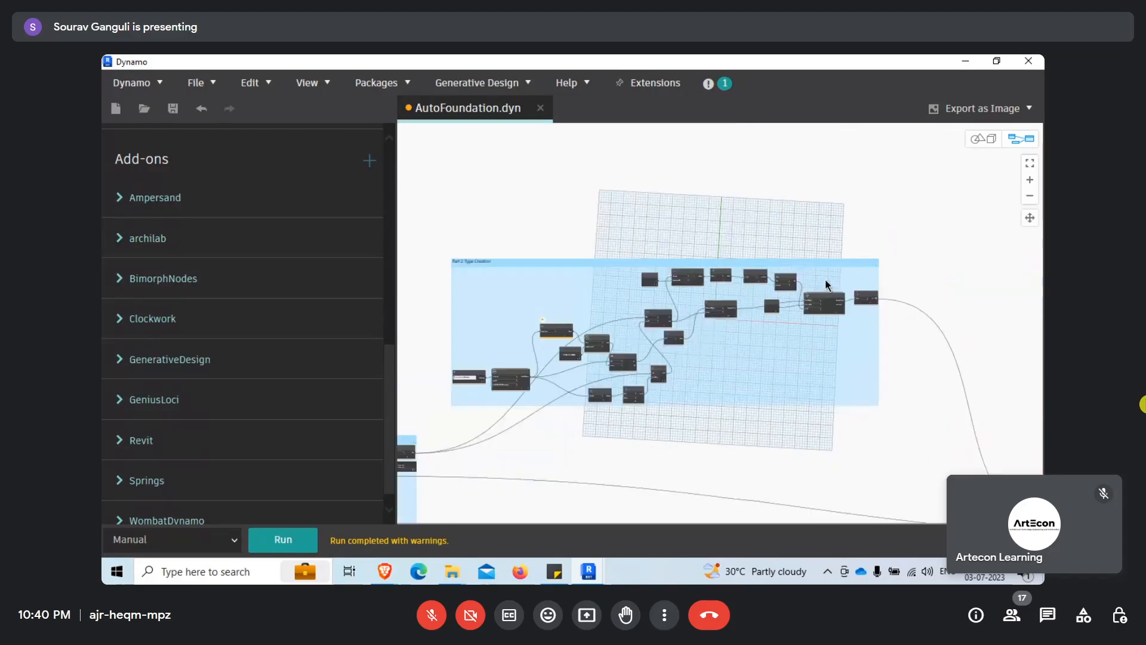
pyautogui.moveTo(966, 396); pyautogui.dragTo(833, 304, button='middle')
pyautogui.scroll(5, 776, 241)
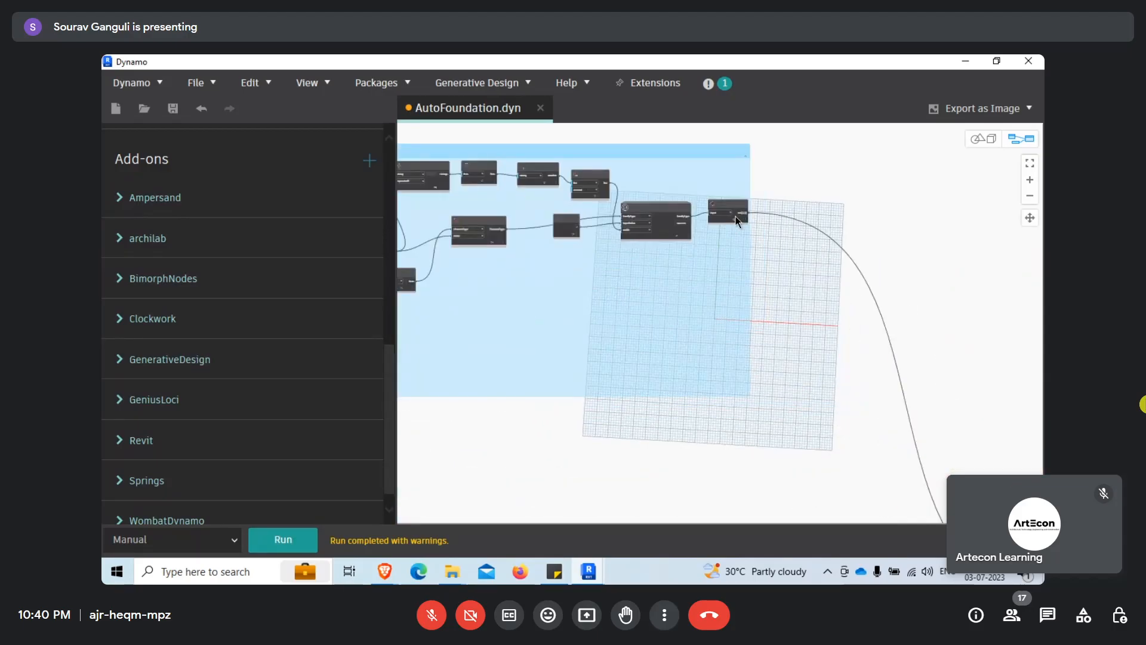
pyautogui.moveTo(882, 314); pyautogui.dragTo(617, 139, button='middle')
pyautogui.scroll(-3, 617, 138)
pyautogui.scroll(5, 837, 431)
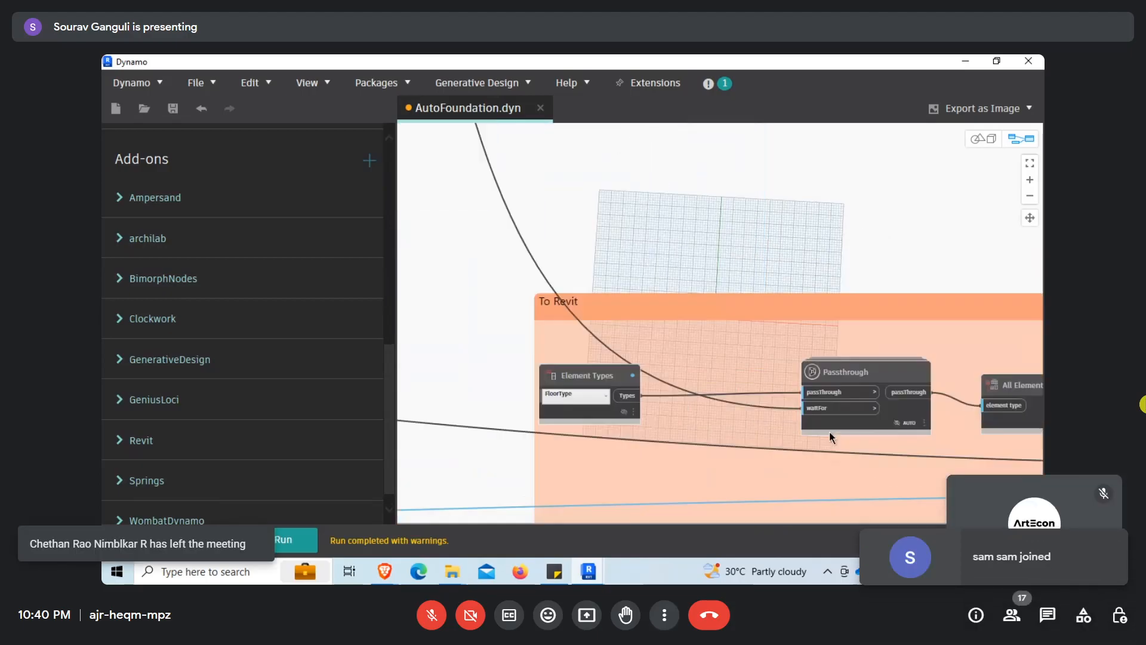
# Check the Passthrough node's output preview and the data type its waitFor input accepts.
pyautogui.moveTo(801, 419)
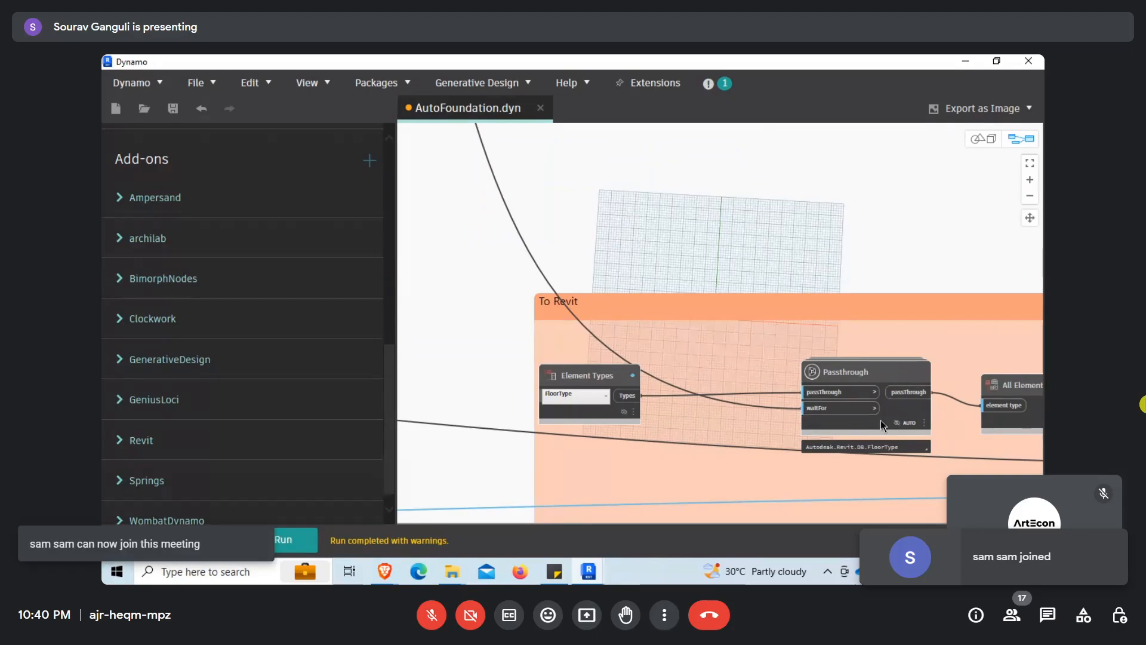
pyautogui.scroll(-3, 550, 311)
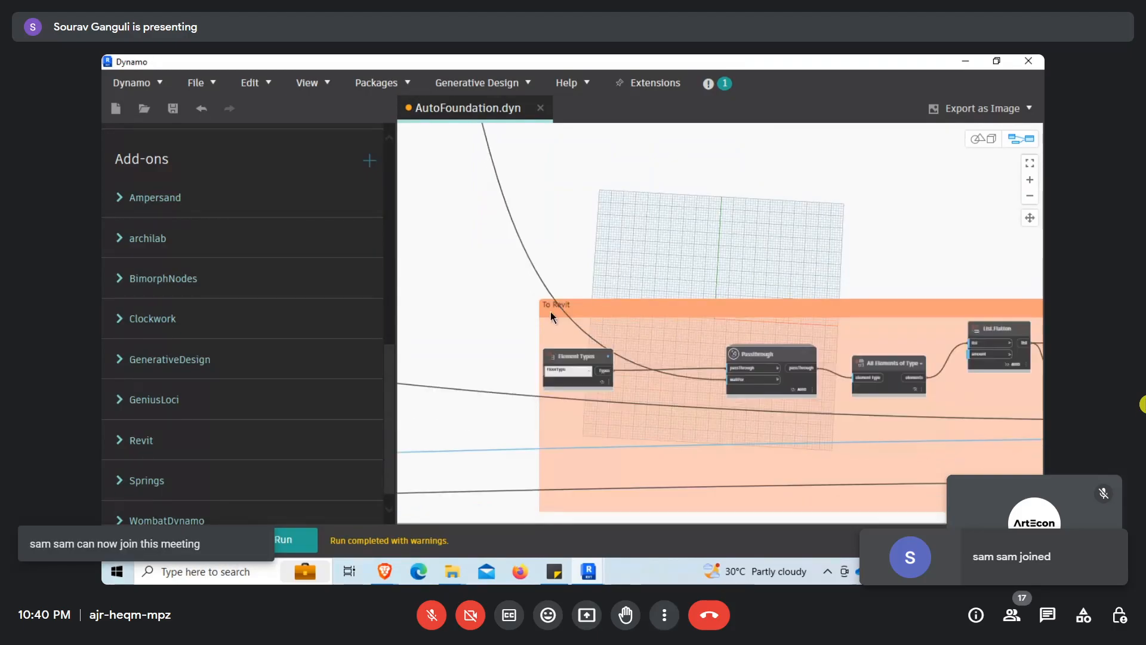
pyautogui.scroll(3, 659, 353)
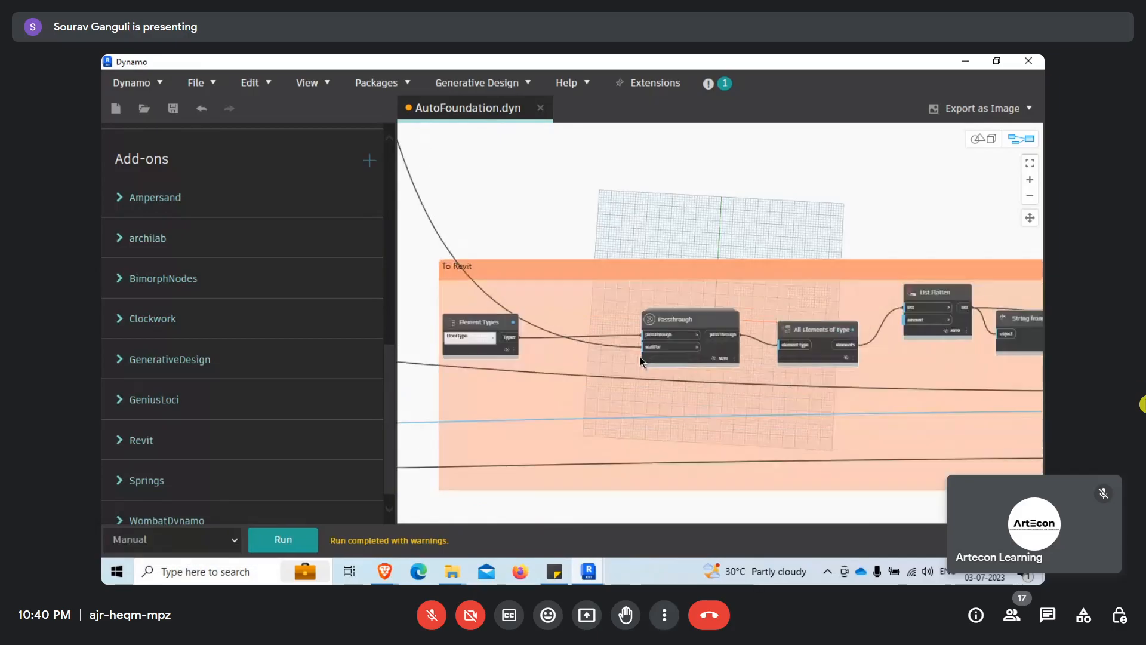
pyautogui.moveTo(649, 353)
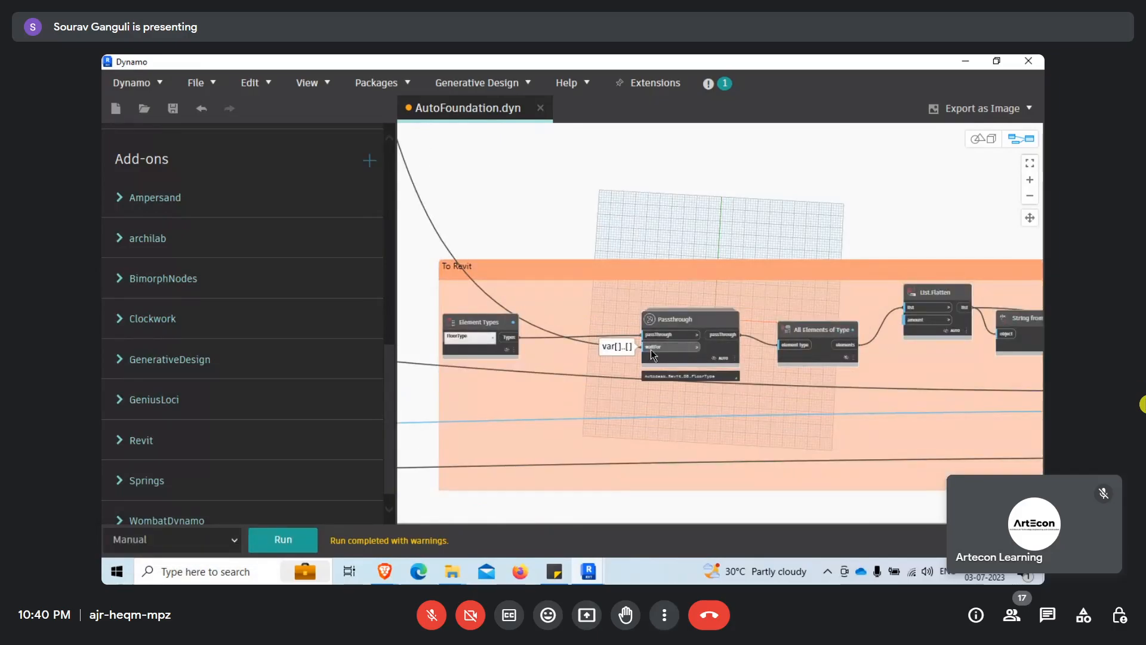
pyautogui.moveTo(716, 351)
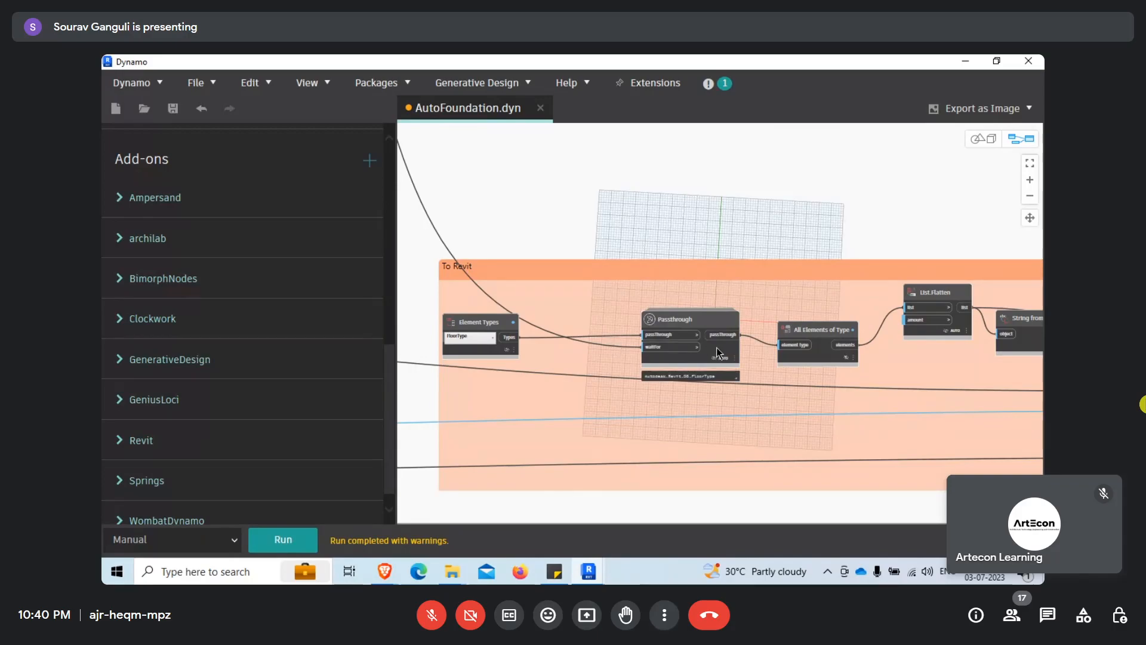
# Expand the output list of the All Elements of Type node to read the available floor types.
pyautogui.moveTo(787, 364); pyautogui.dragTo(727, 356, button='middle')
pyautogui.scroll(5, 800, 352)
pyautogui.moveTo(794, 350)
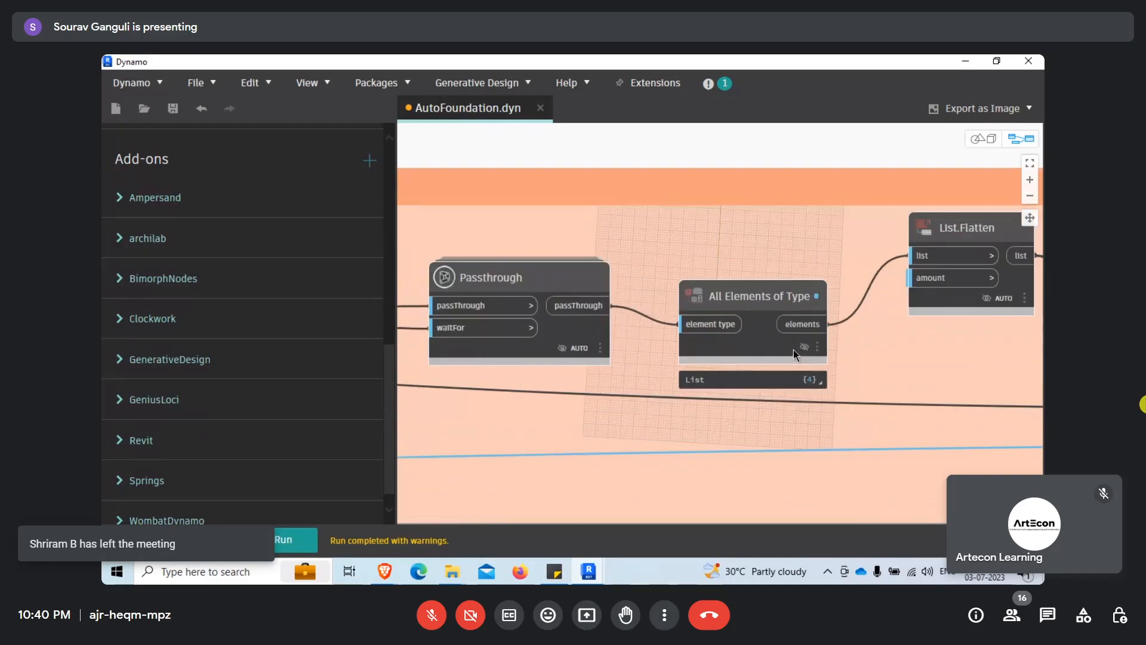
pyautogui.click(814, 377)
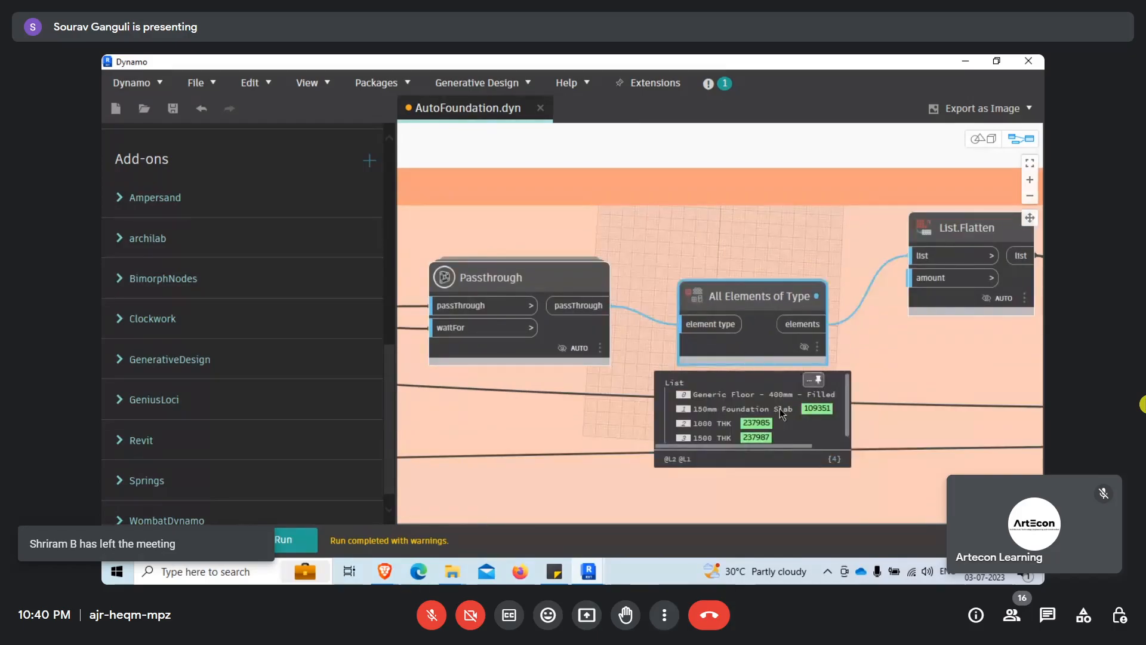
# Display the output lists of List.IndexOf and List.GetItemAtIndex, and read through the floor type matched to each foundation.
pyautogui.moveTo(860, 349); pyautogui.dragTo(591, 330, button='middle')
pyautogui.scroll(-4, 463, 306)
pyautogui.moveTo(790, 318); pyautogui.dragTo(708, 317, button='middle')
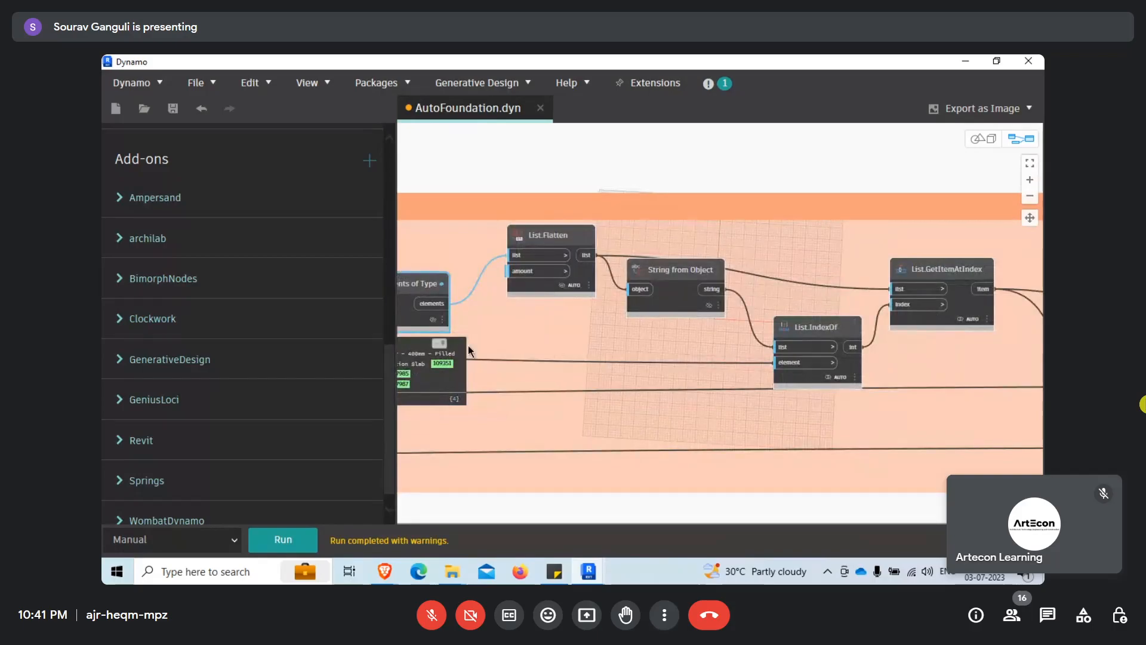
pyautogui.moveTo(660, 349); pyautogui.dragTo(610, 345, button='middle')
pyautogui.scroll(3, 805, 364)
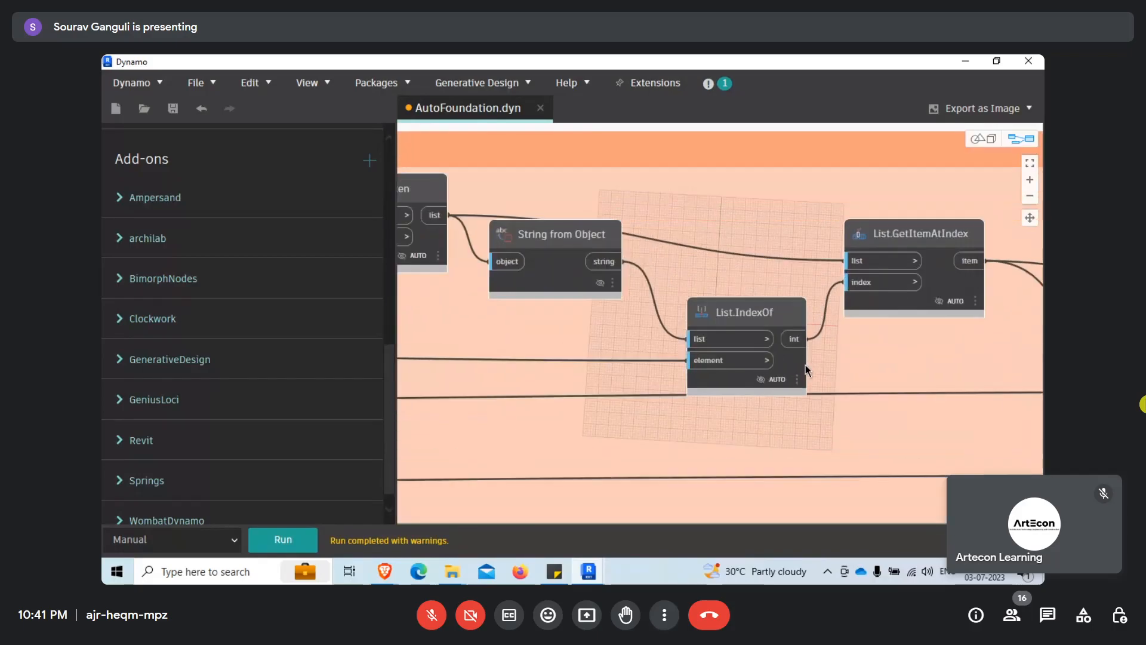
pyautogui.click(798, 411)
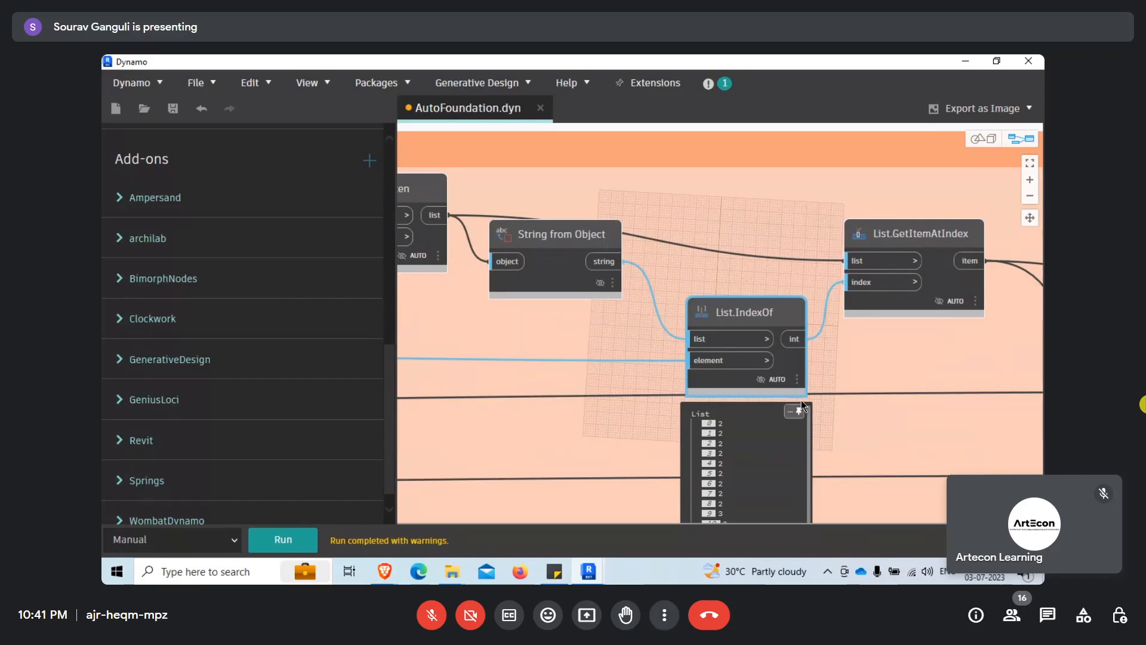
pyautogui.moveTo(888, 290)
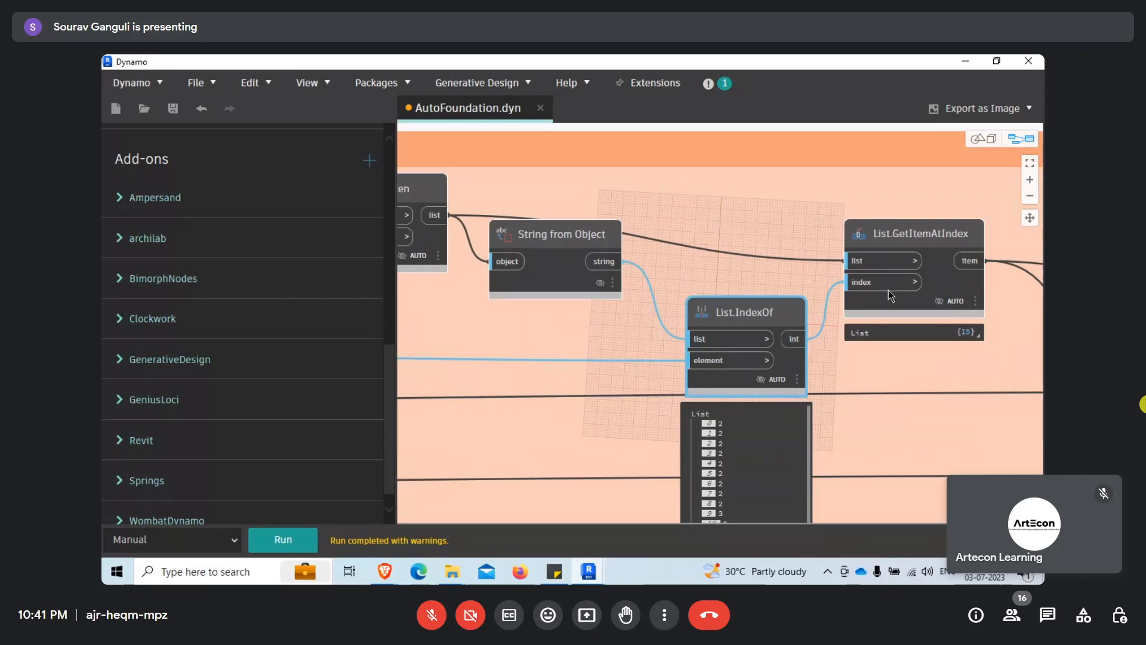
pyautogui.click(955, 337)
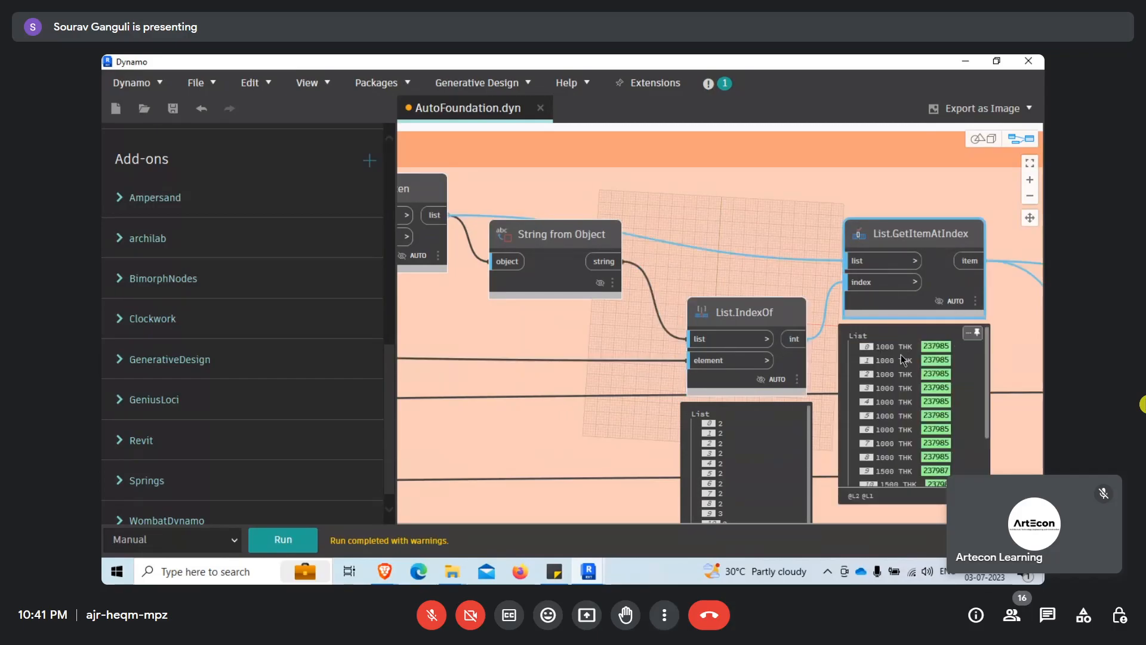
pyautogui.scroll(-2, 979, 418)
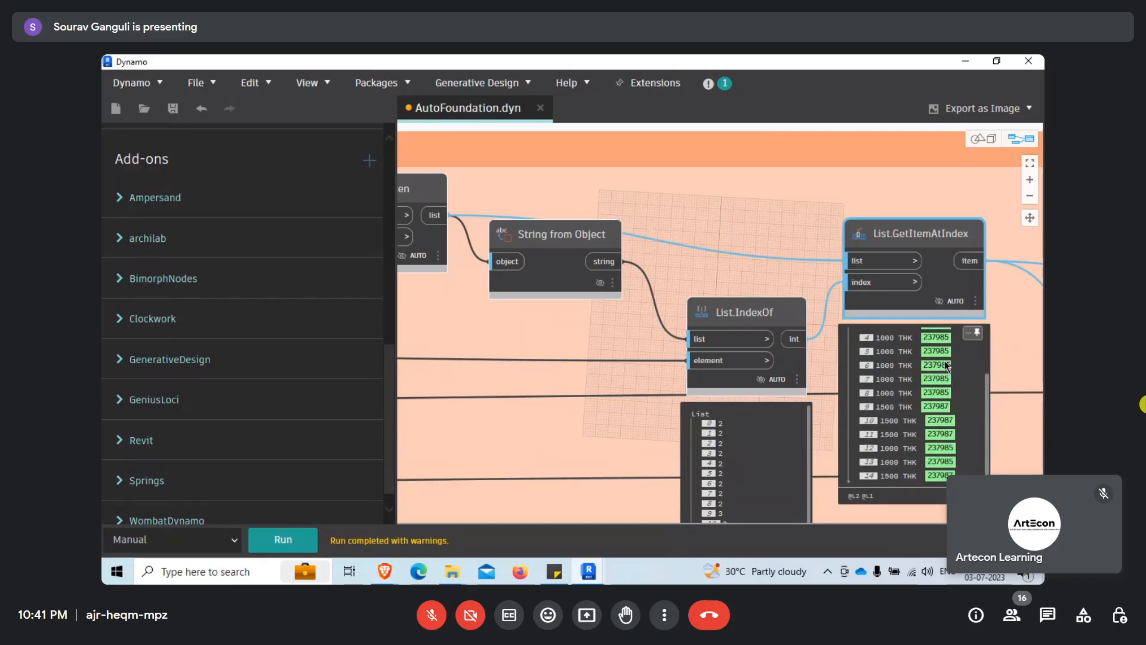
# Trace the List.GetItemAtIndex output to the List.Count, List.OfRepeatedItem and Floor.ByOutlineTypeAndLevel nodes.
pyautogui.scroll(-5, 686, 306)
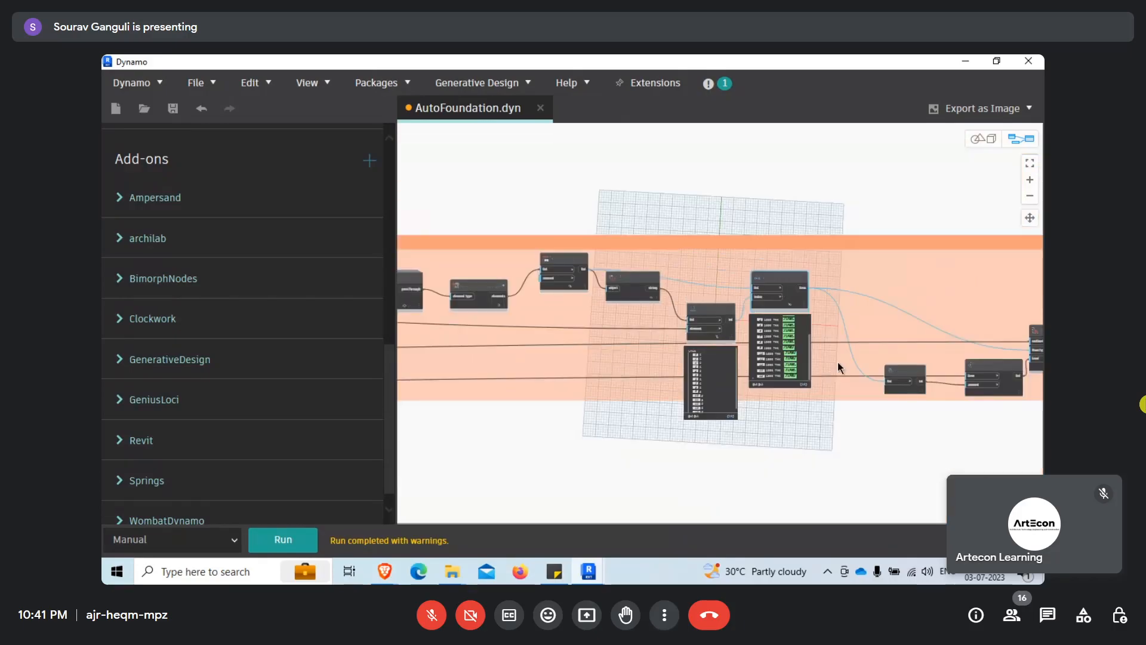
pyautogui.moveTo(863, 344); pyautogui.dragTo(842, 341, button='middle')
pyautogui.scroll(3, 729, 306)
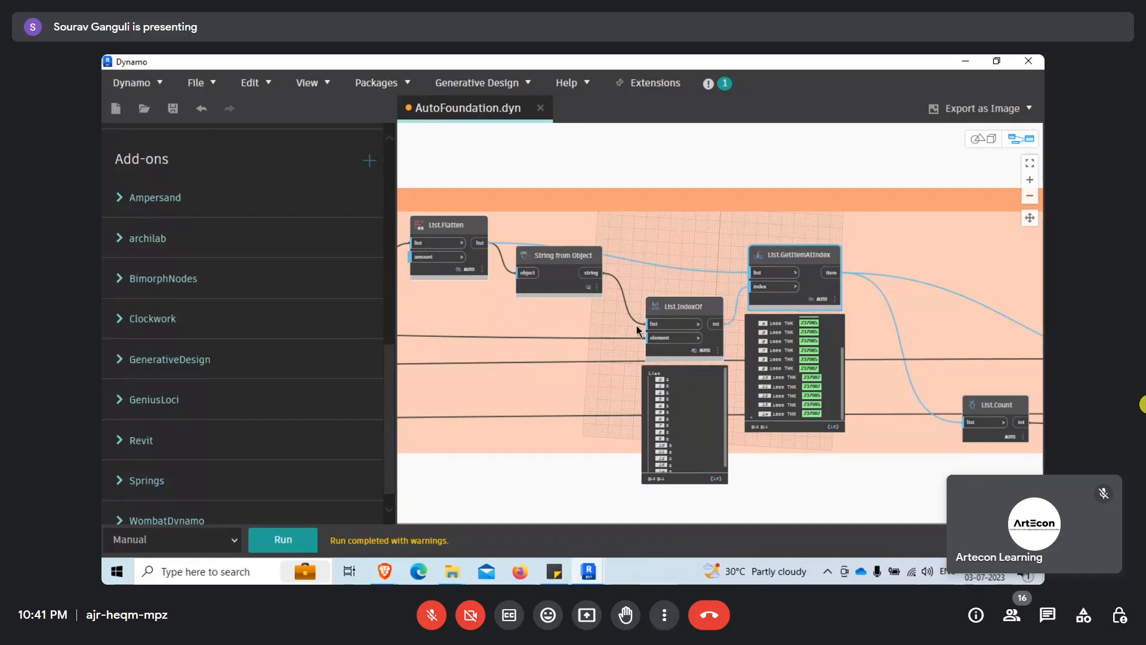
pyautogui.moveTo(881, 351); pyautogui.dragTo(576, 304, button='middle')
pyautogui.scroll(2, 577, 308)
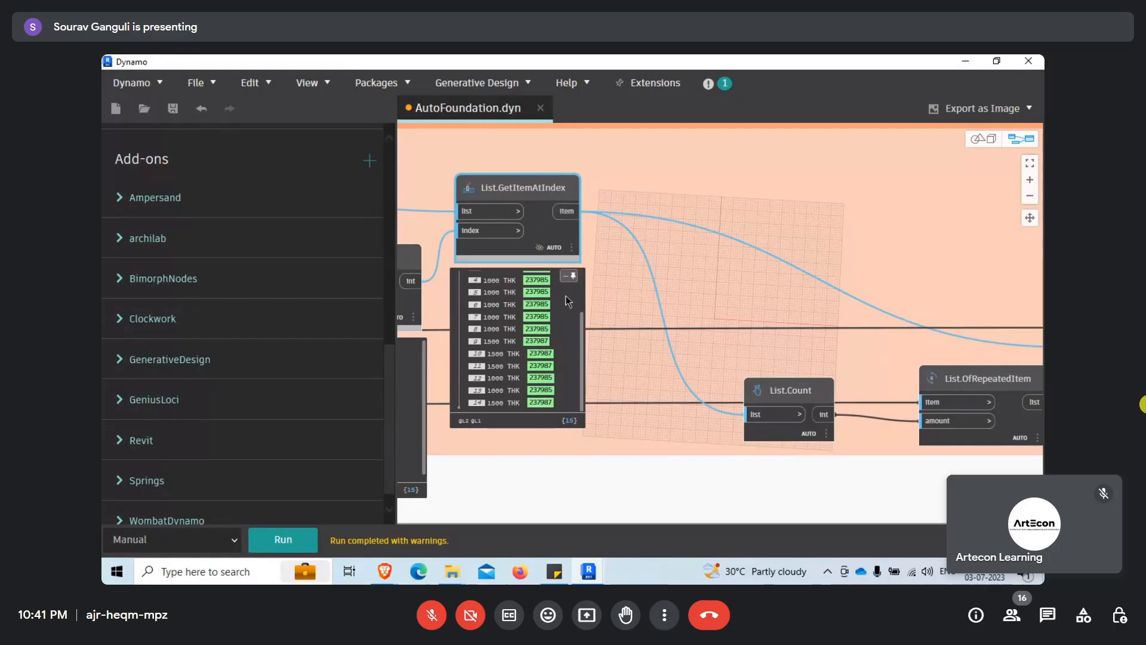
pyautogui.moveTo(583, 347)
pyautogui.mouseDown()
pyautogui.moveTo(591, 292)
pyautogui.moveTo(591, 327)
pyautogui.mouseUp()
pyautogui.moveTo(730, 423); pyautogui.dragTo(541, 370, button='middle')
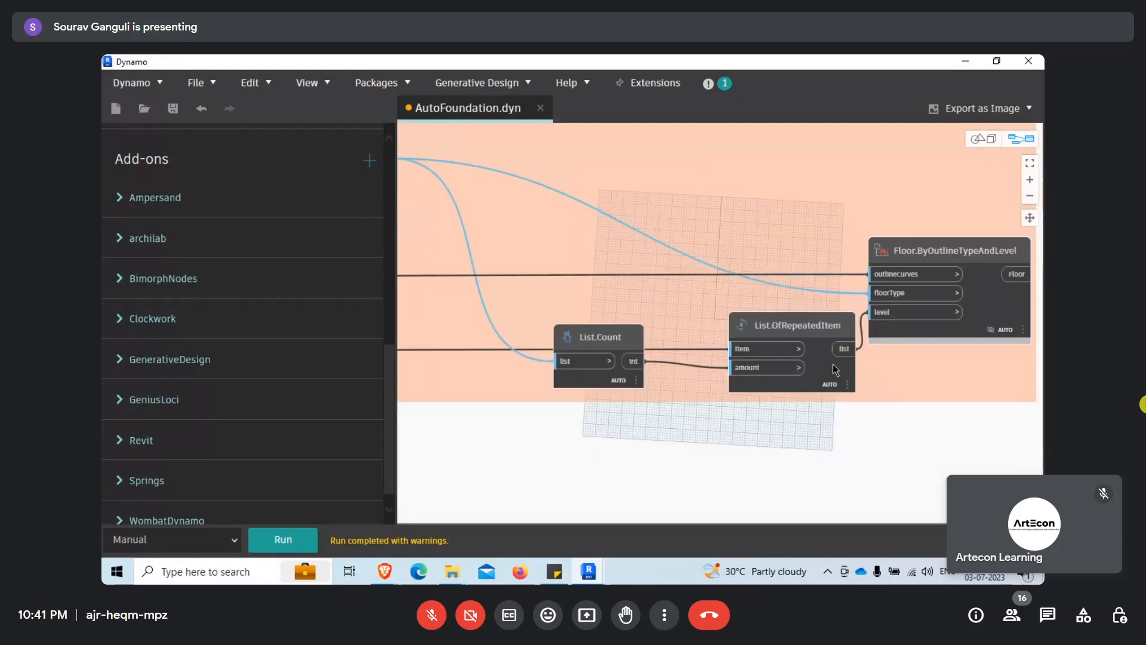
# Expand the List.OfRepeatedItem output to inspect the repeated level entries supplied to Floor.ByOutlineTypeAndLevel.
pyautogui.scroll(3, 833, 365)
pyautogui.moveTo(836, 367)
pyautogui.click(840, 414)
pyautogui.moveTo(849, 367); pyautogui.dragTo(781, 300, button='middle')
pyautogui.moveTo(843, 364); pyautogui.dragTo(788, 319, button='middle')
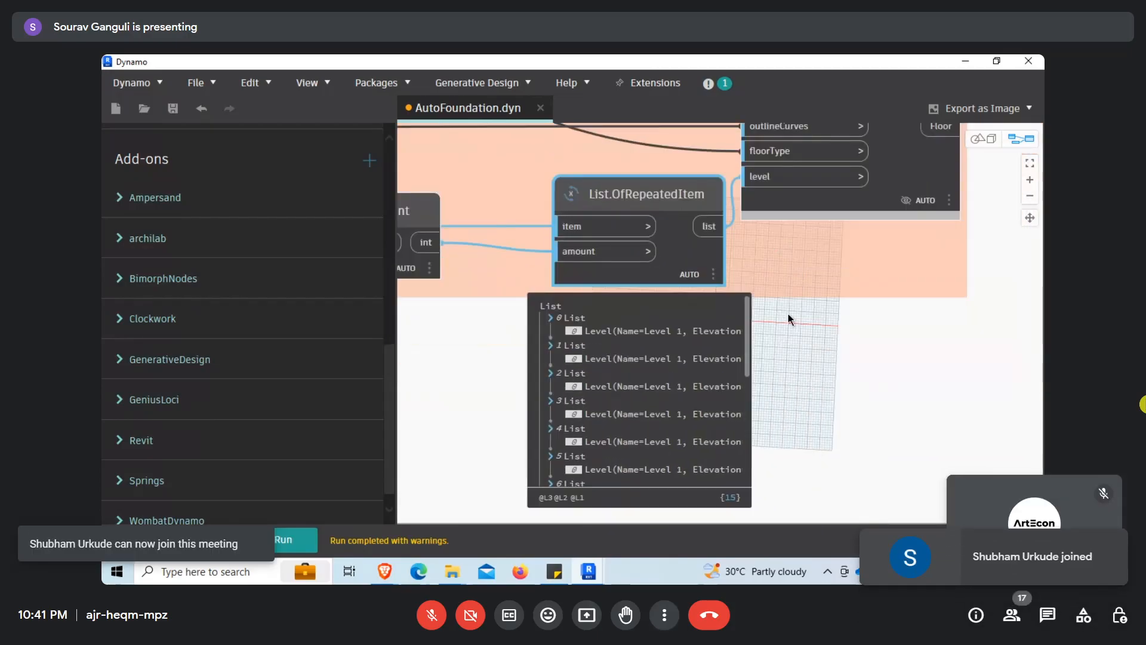
# Select the Floor.ByOutlineTypeAndLevel node and examine the connections feeding its outlineCurves, floorType and level inputs.
pyautogui.moveTo(747, 331); pyautogui.dragTo(759, 390)
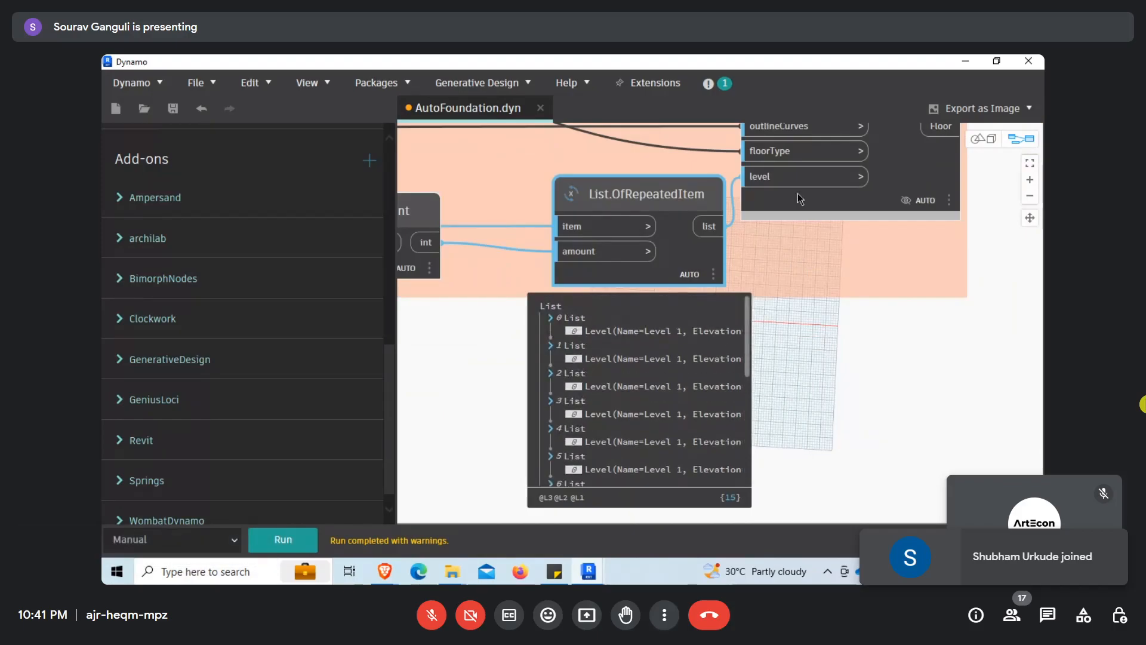
pyautogui.moveTo(828, 233); pyautogui.dragTo(747, 388, button='middle')
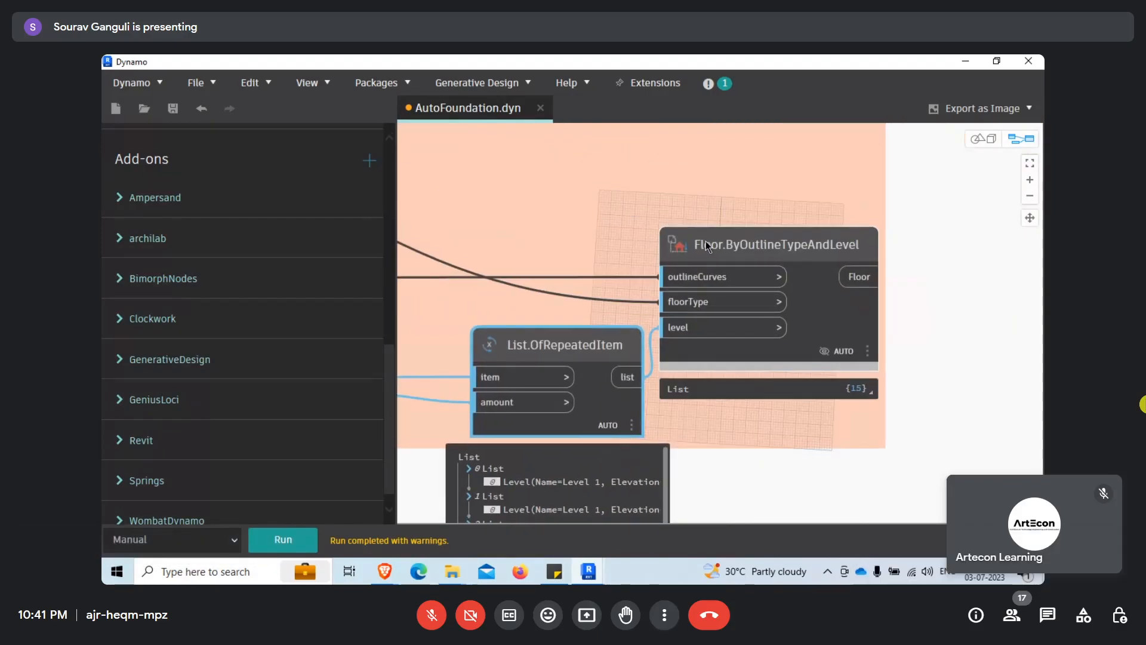
pyautogui.moveTo(743, 248)
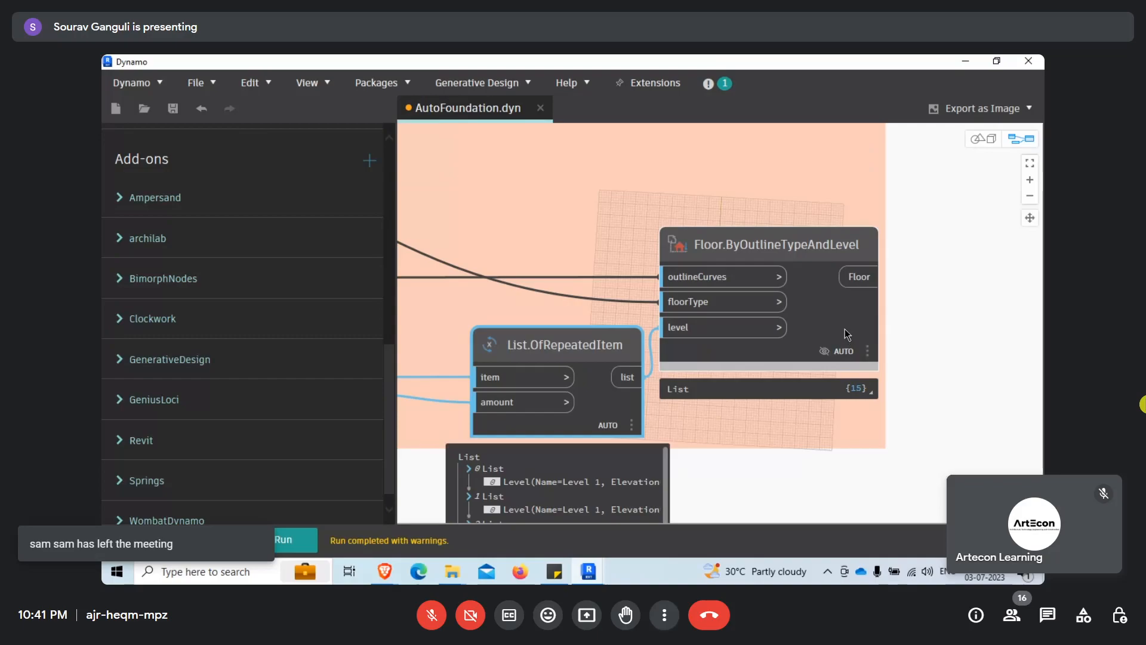
pyautogui.click(755, 246)
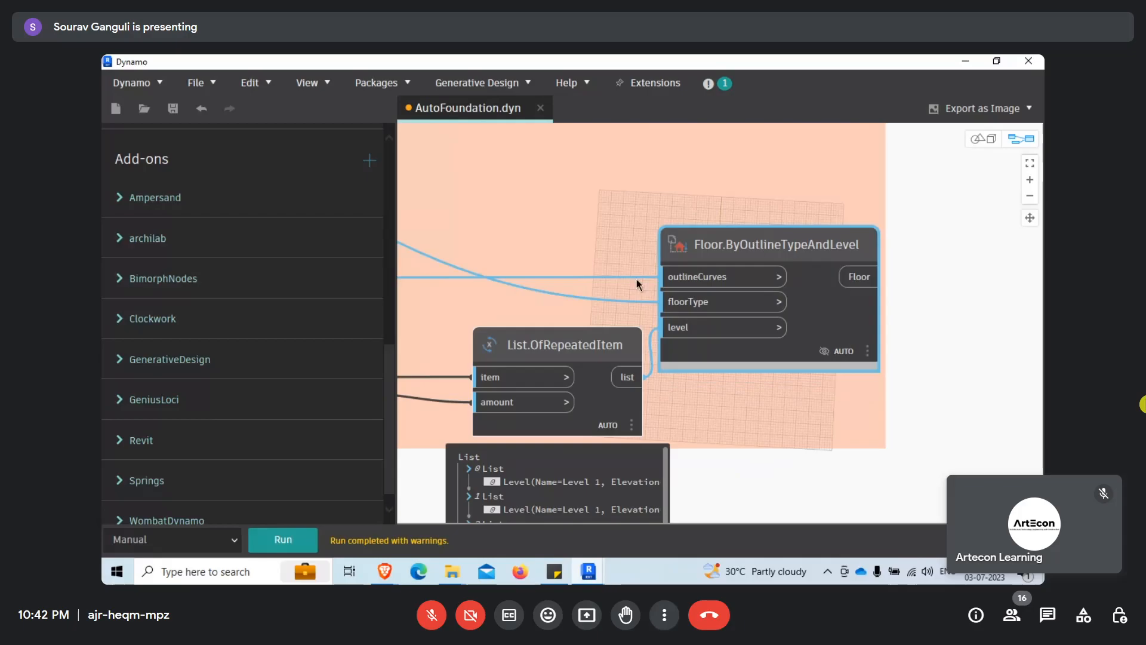
pyautogui.scroll(-2, 884, 248)
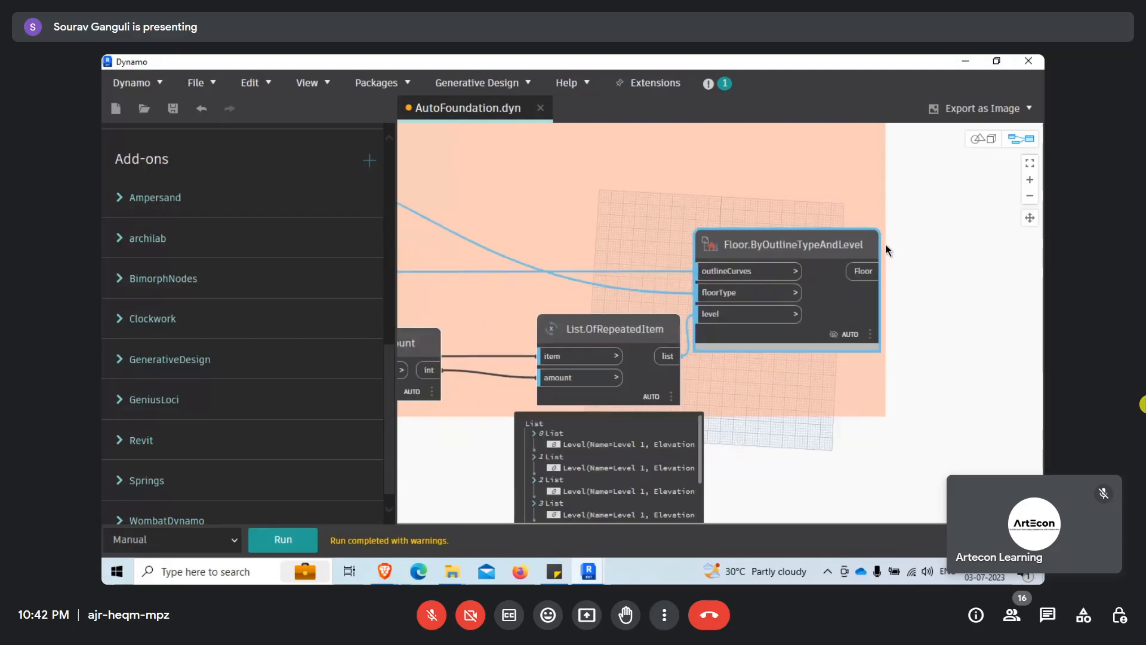
pyautogui.scroll(-1, 715, 357)
pyautogui.moveTo(715, 356); pyautogui.dragTo(841, 319, button='middle')
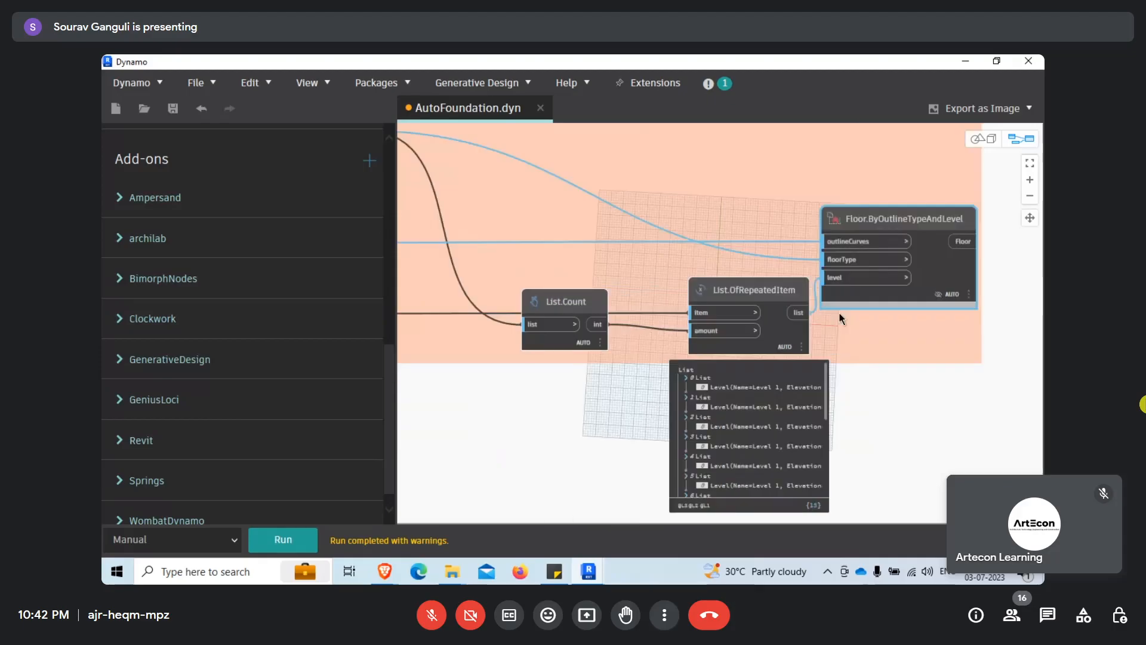
# Trace the floorType input of Floor.ByOutlineTypeAndLevel back to the List.GetItemAtIndex node.
pyautogui.scroll(-5, 824, 342)
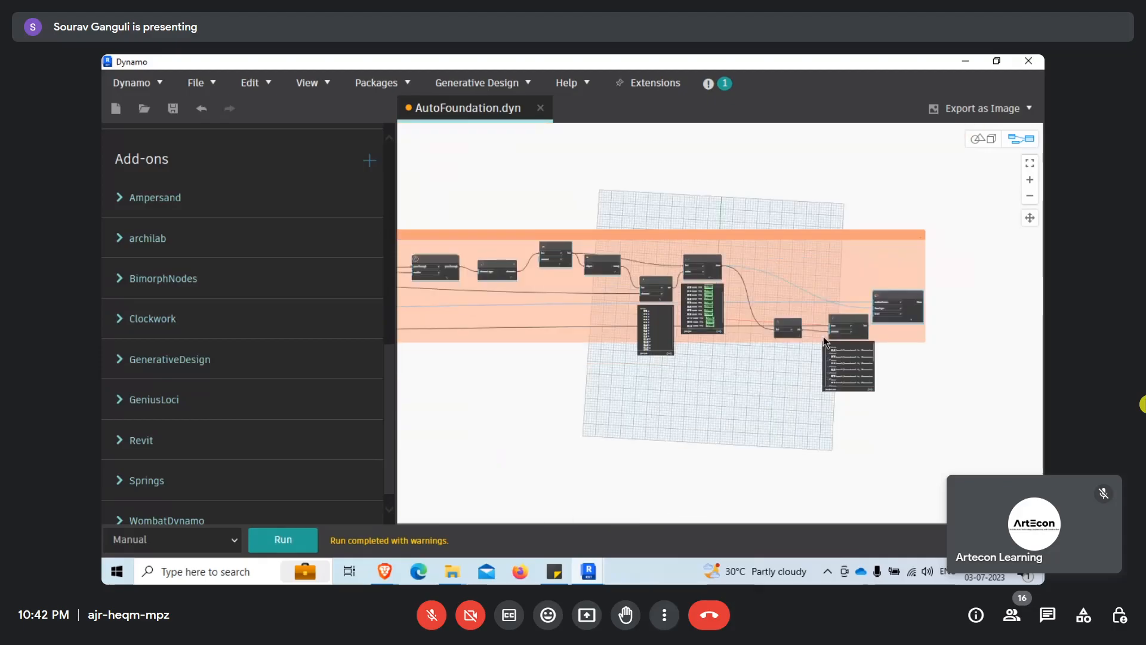
pyautogui.scroll(5, 846, 334)
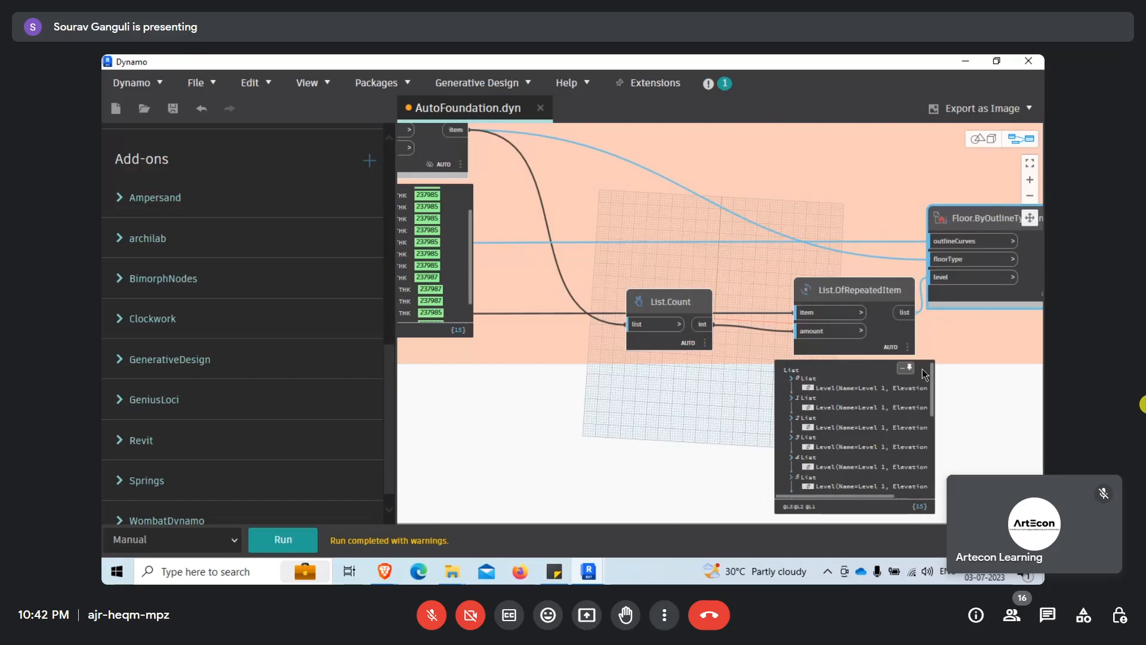
pyautogui.moveTo(971, 288); pyautogui.dragTo(897, 326, button='middle')
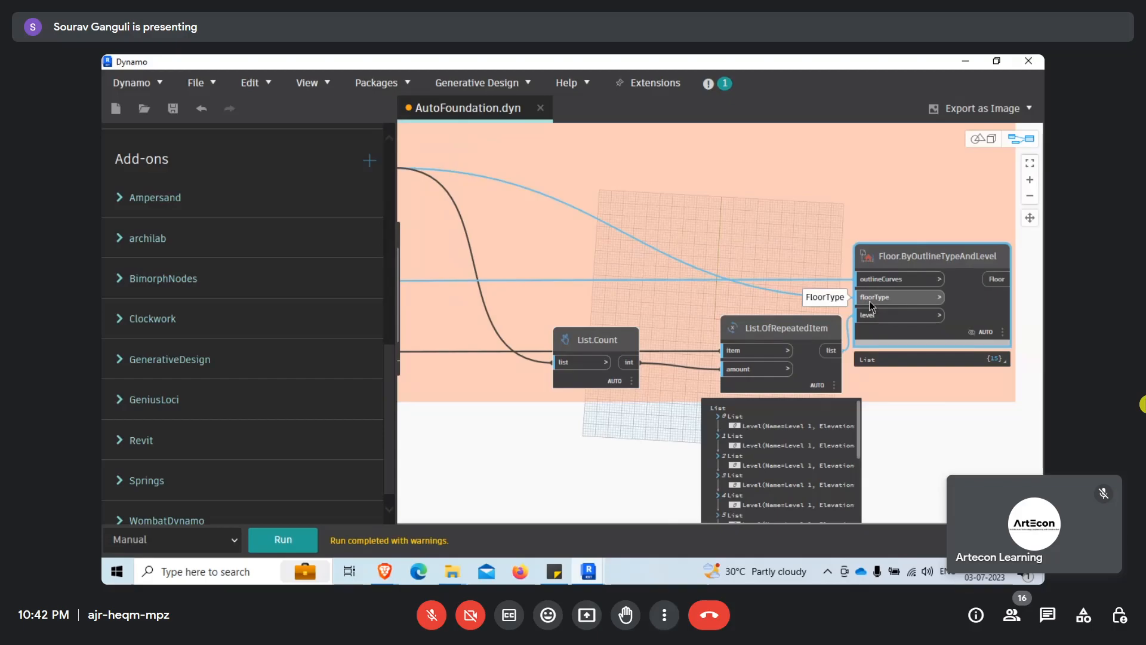
pyautogui.scroll(-3, 869, 301)
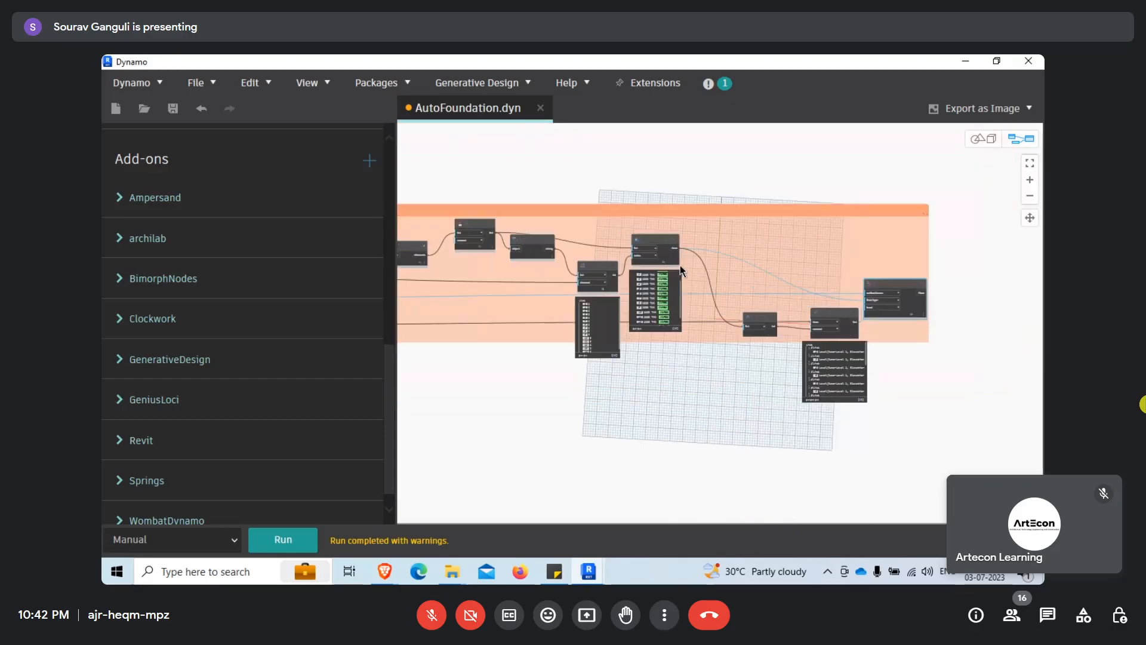
pyautogui.scroll(3, 654, 263)
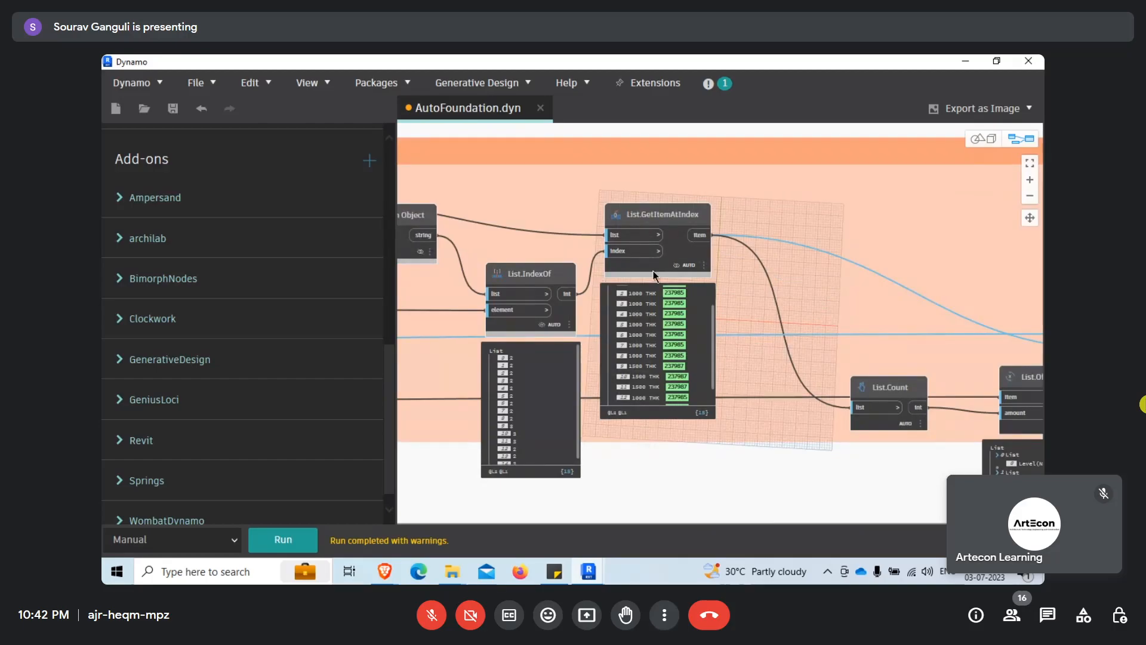
# Read through the floor types in the List.GetItemAtIndex output list against the List.IndexOf entries.
pyautogui.scroll(-5, 764, 331)
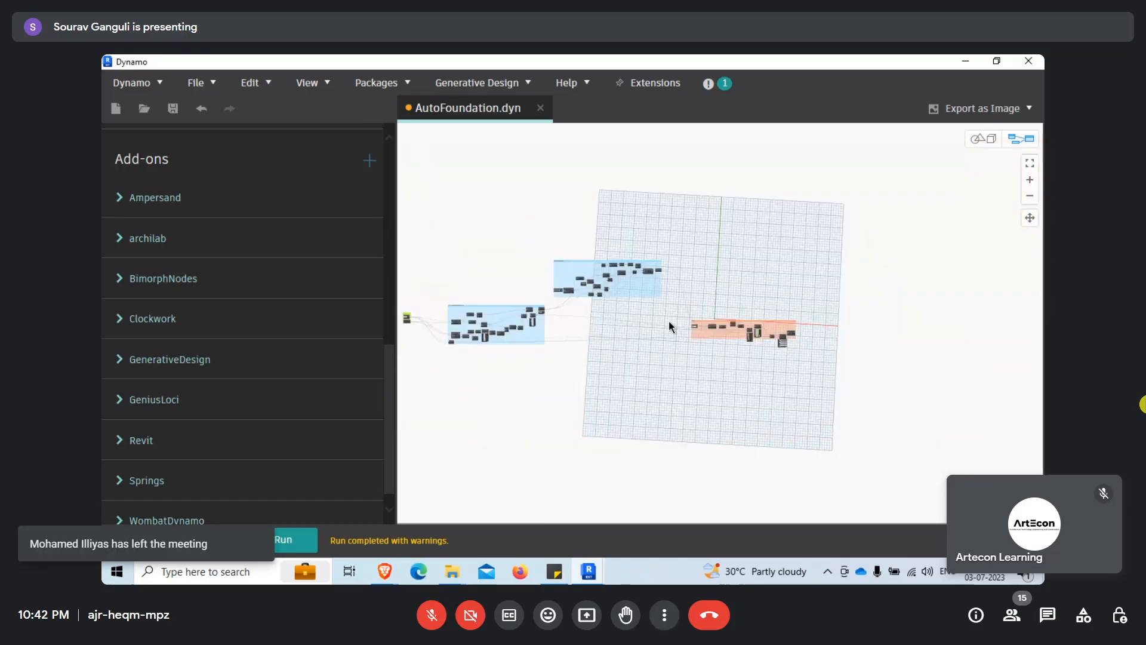
pyautogui.scroll(4, 495, 324)
pyautogui.scroll(-3, 512, 309)
pyautogui.scroll(6, 876, 374)
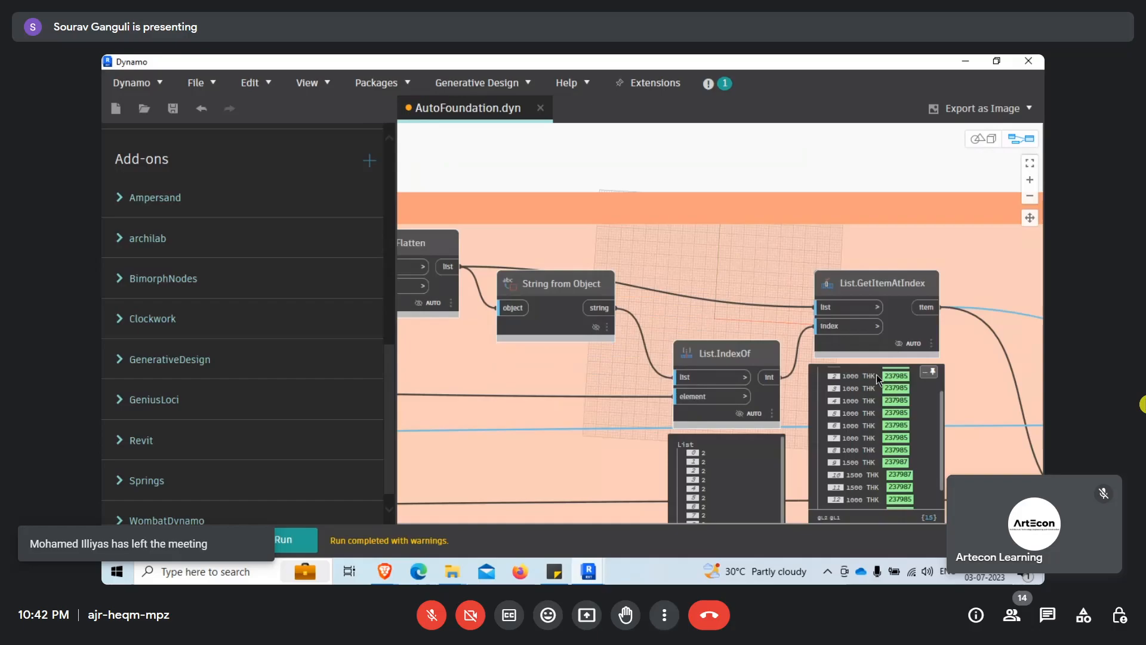
pyautogui.scroll(1, 876, 374)
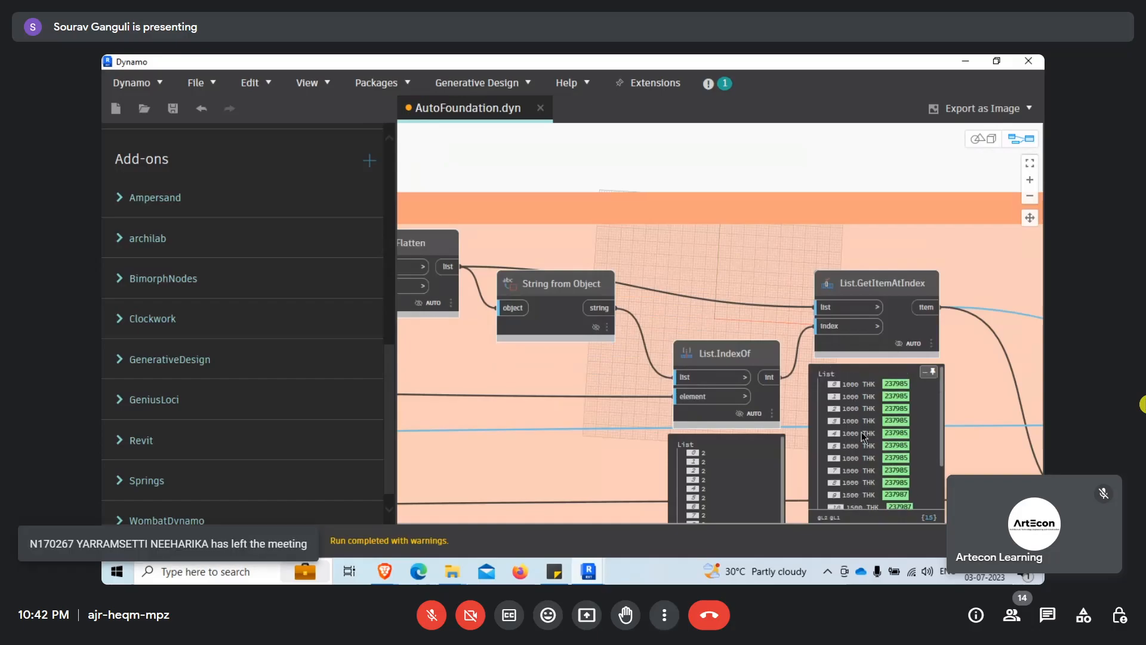
pyautogui.moveTo(912, 441); pyautogui.dragTo(663, 345, button='middle')
pyautogui.scroll(-2, 662, 345)
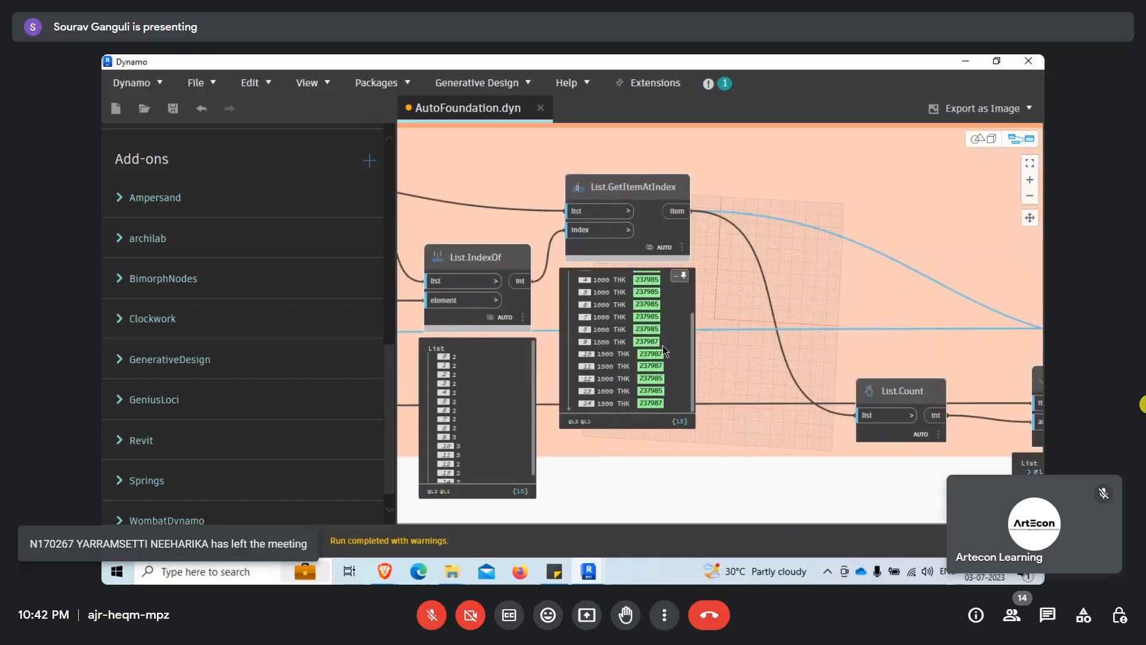
# Display the output list of Floor.ByOutlineTypeAndLevel to inspect the floor elements it creates.
pyautogui.scroll(-3, 721, 340)
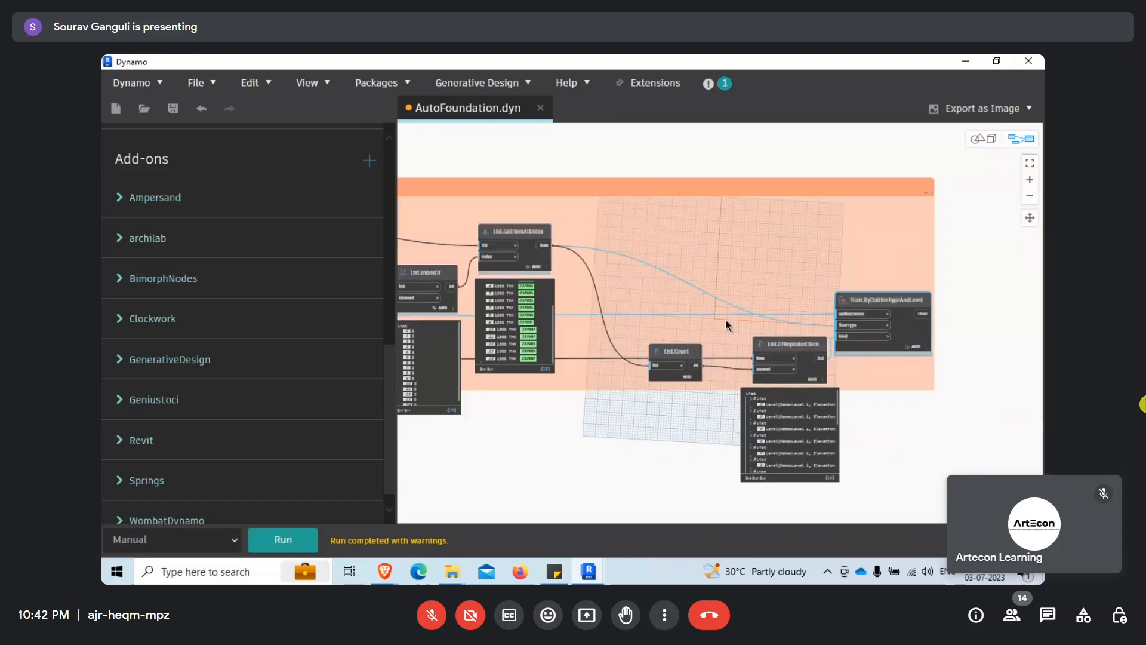
pyautogui.scroll(5, 833, 314)
pyautogui.moveTo(859, 381)
pyautogui.moveTo(860, 388); pyautogui.dragTo(800, 225, button='middle')
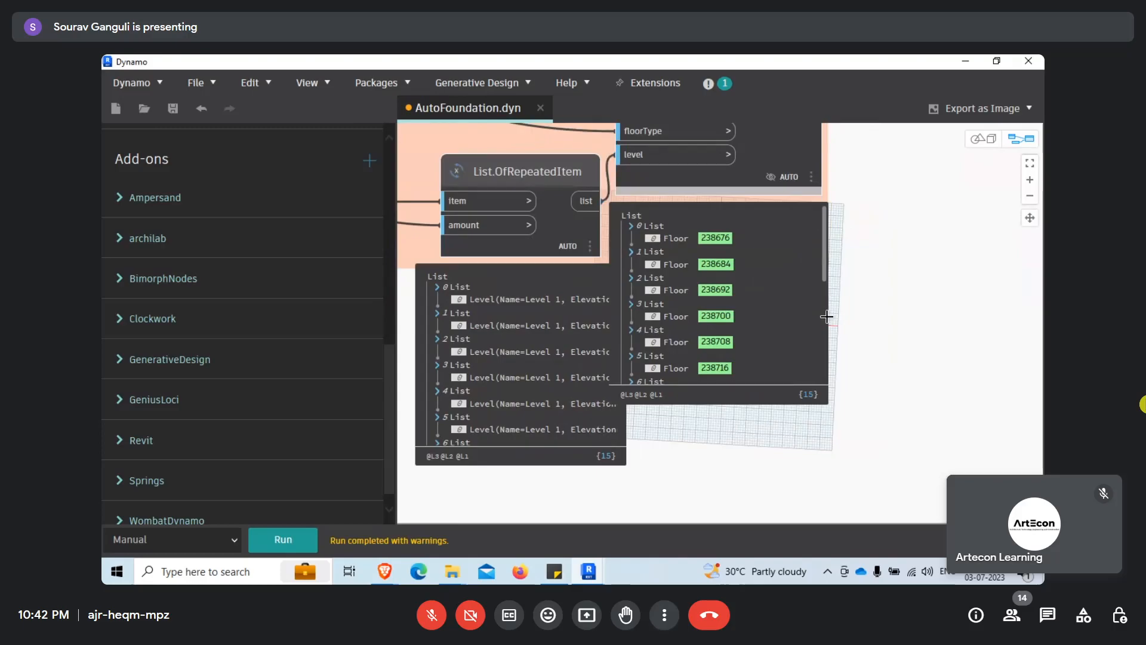
pyautogui.moveTo(823, 270); pyautogui.dragTo(828, 223)
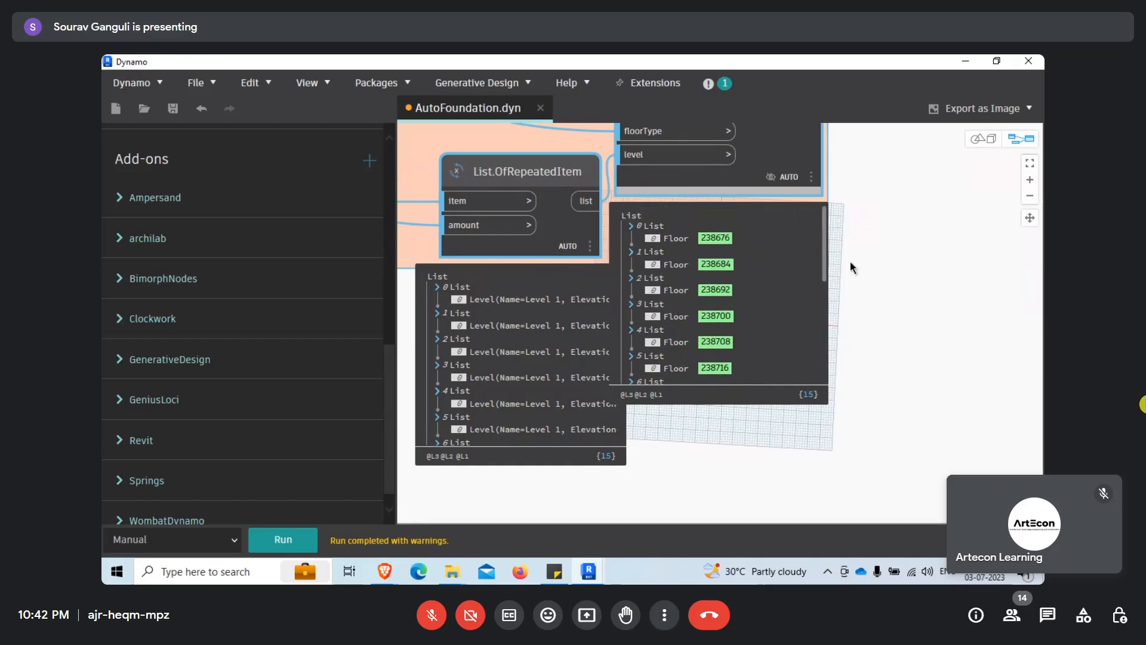
# Move the List.OfRepeatedItem and List.Count nodes away from Floor.ByOutlineTypeAndLevel so the displayed output lists do not overlap.
pyautogui.moveTo(880, 236); pyautogui.dragTo(860, 312, button='middle')
pyautogui.scroll(-4, 867, 268)
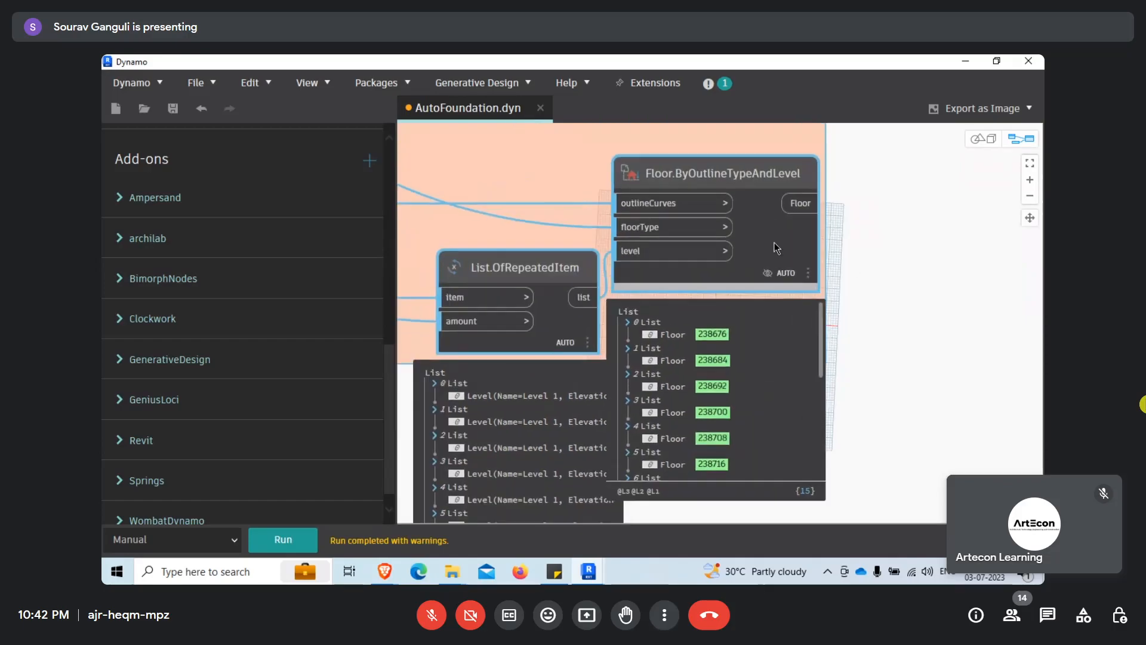
pyautogui.moveTo(640, 262); pyautogui.dragTo(598, 264)
pyautogui.moveTo(490, 276); pyautogui.dragTo(467, 318)
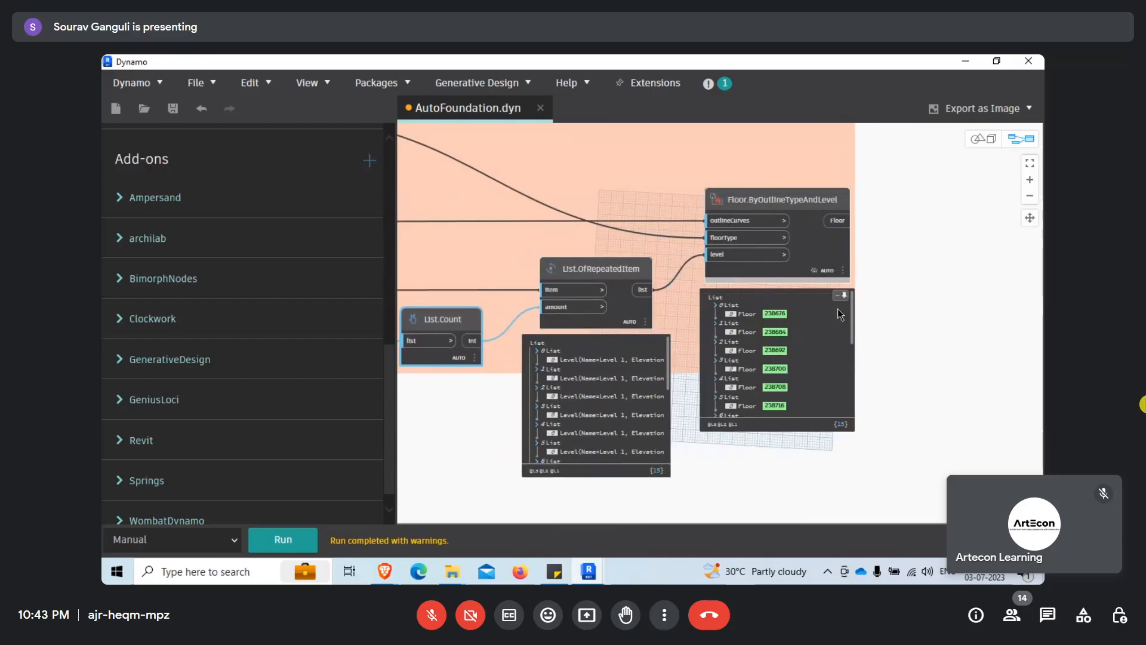
# Go back to the CAD data group and inspect the thickness labels in the List.Flatten output.
pyautogui.scroll(-5, 677, 281)
pyautogui.scroll(5, 717, 268)
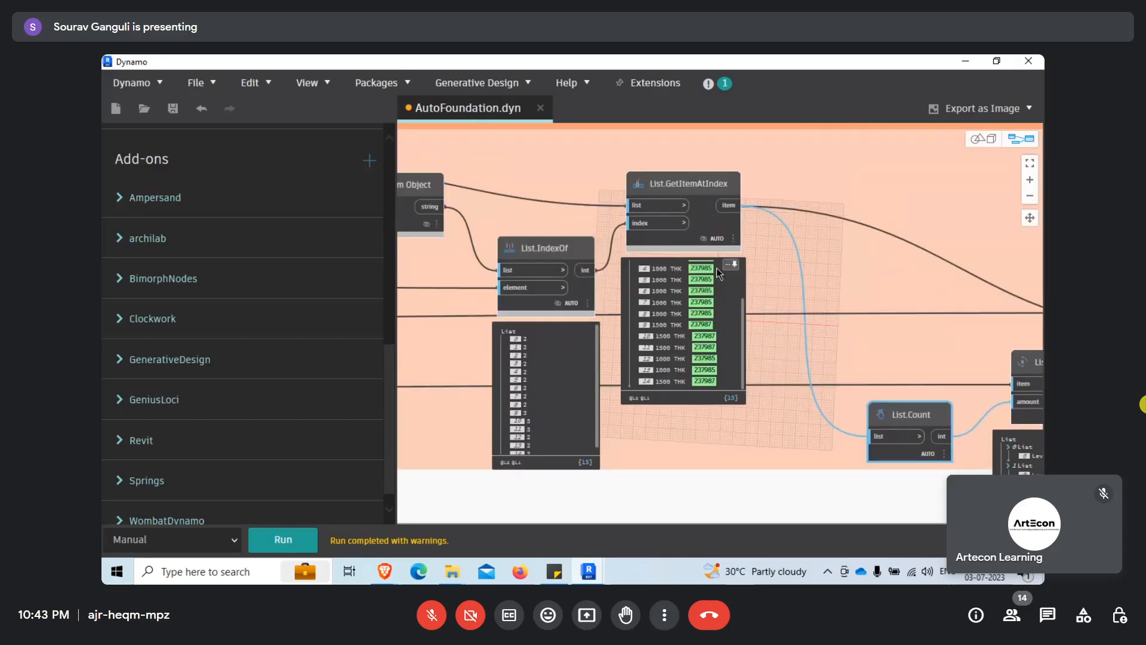
pyautogui.scroll(-5, 908, 320)
pyautogui.scroll(-5, 909, 318)
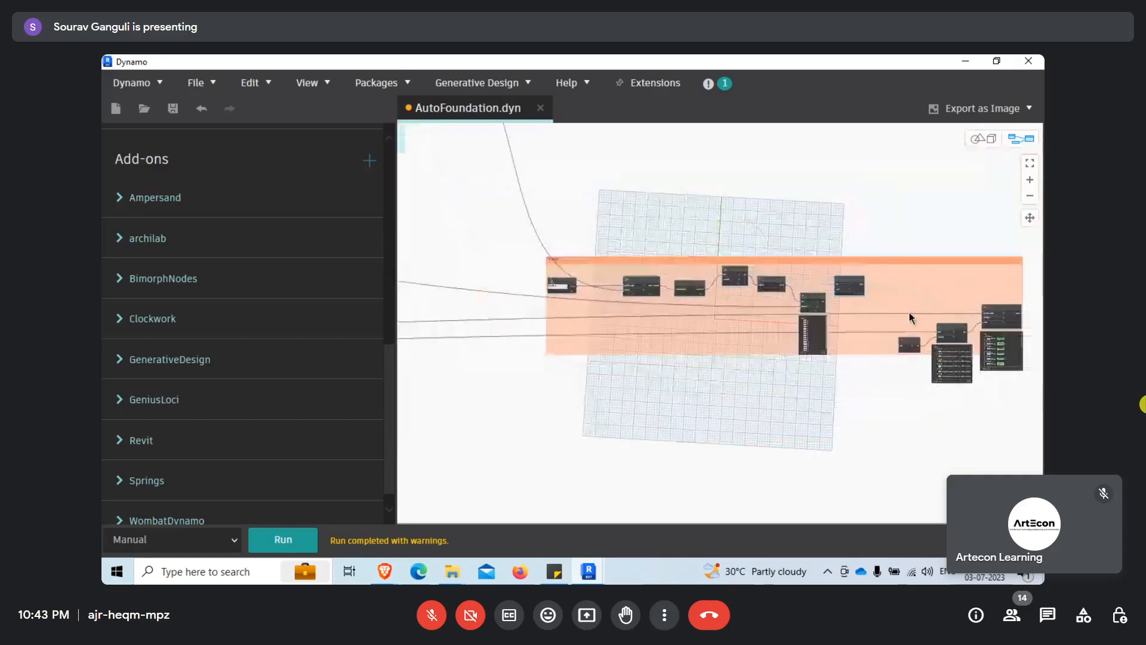
pyautogui.moveTo(636, 235); pyautogui.dragTo(781, 240, button='middle')
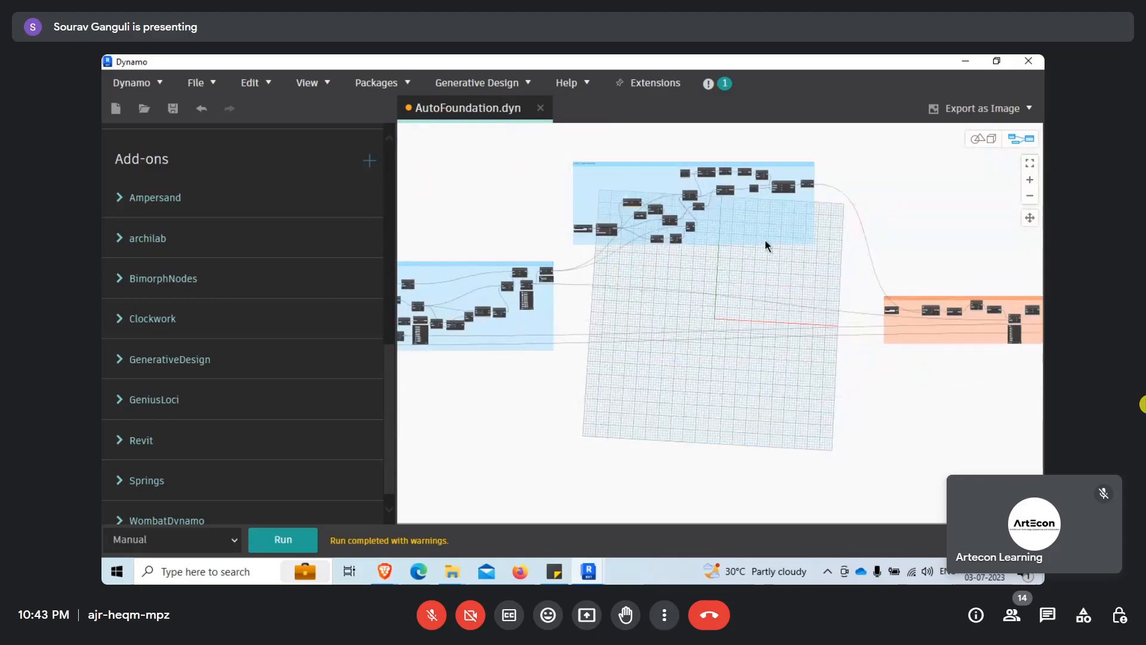
pyautogui.moveTo(579, 289); pyautogui.dragTo(664, 270, button='middle')
pyautogui.scroll(5, 610, 274)
pyautogui.scroll(5, 611, 276)
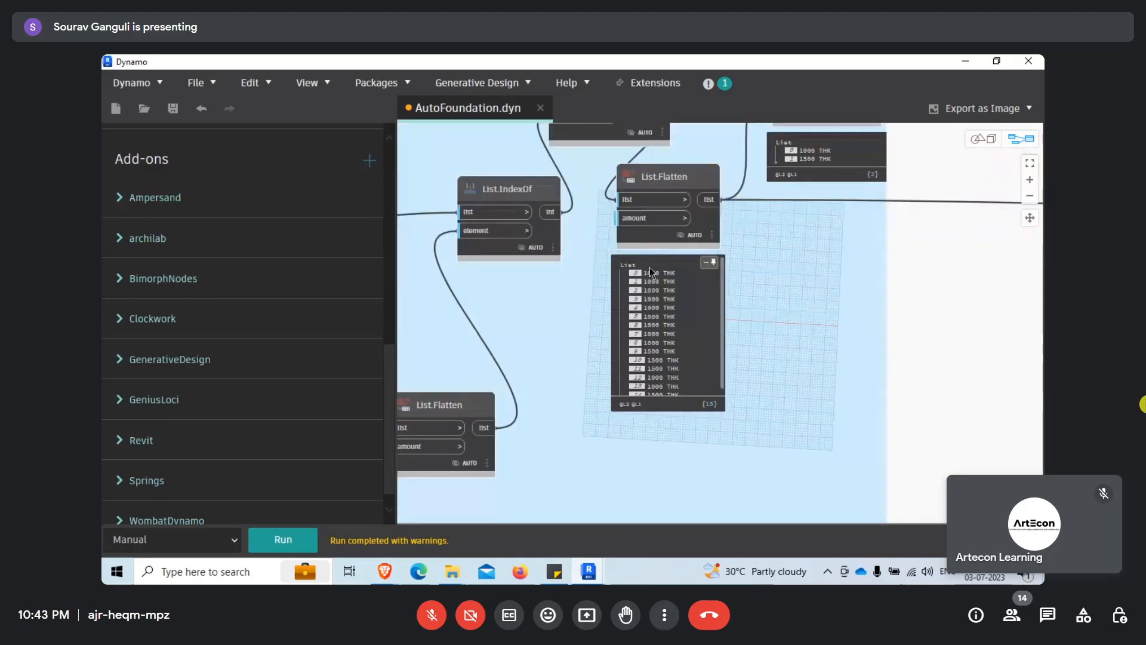
# Move the List.Flatten node closer to List.UniqueItems and hide the output lists of both nodes.
pyautogui.scroll(-3, 850, 270)
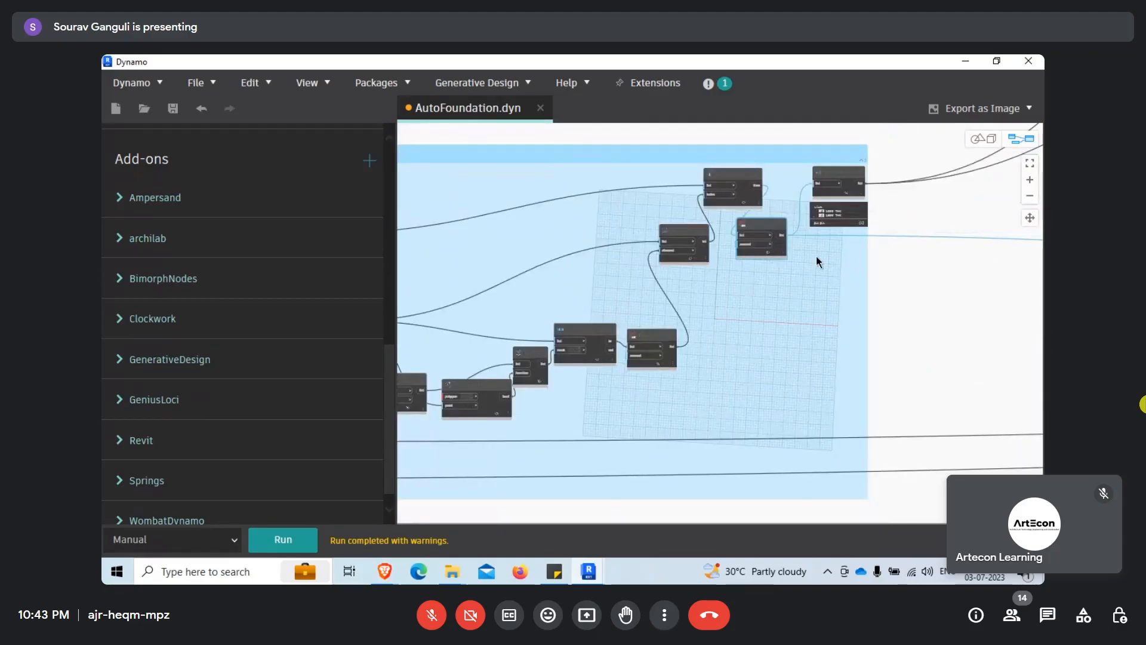
pyautogui.scroll(3, 806, 214)
pyautogui.moveTo(751, 240); pyautogui.dragTo(774, 239)
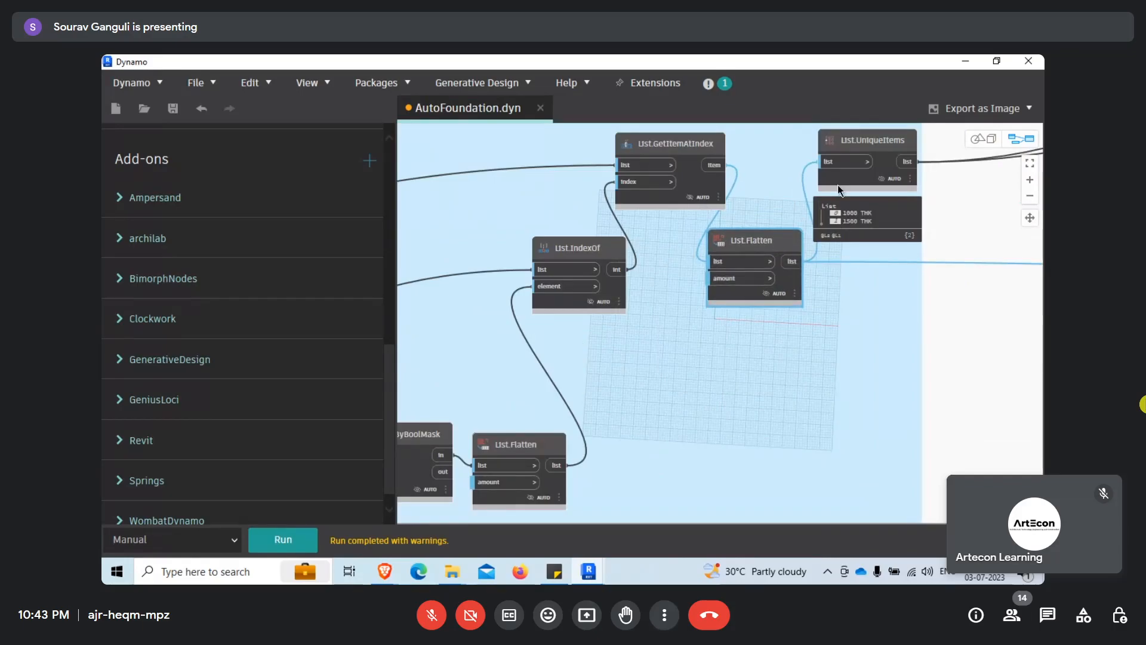
pyautogui.moveTo(801, 225); pyautogui.dragTo(823, 235, button='middle')
pyautogui.moveTo(735, 192); pyautogui.dragTo(729, 207, button='middle')
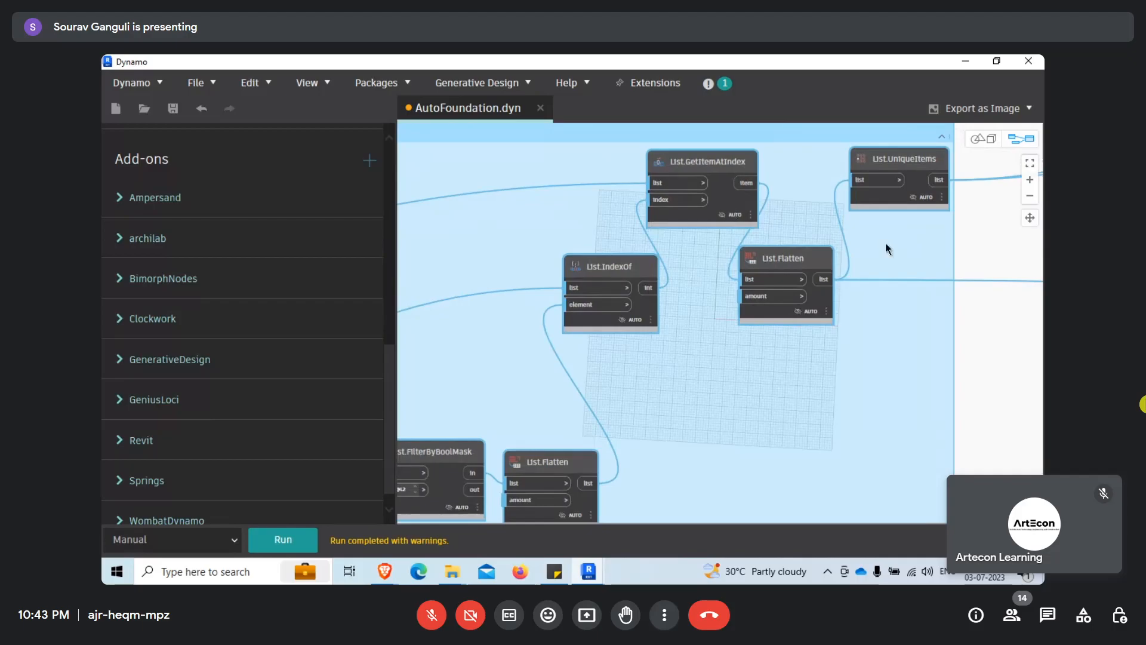
# Trace the CAD data group upstream through Polygon.ContainmentTest and Polygon.ByPoints to PolyCurve.Curves.
pyautogui.scroll(-5, 790, 303)
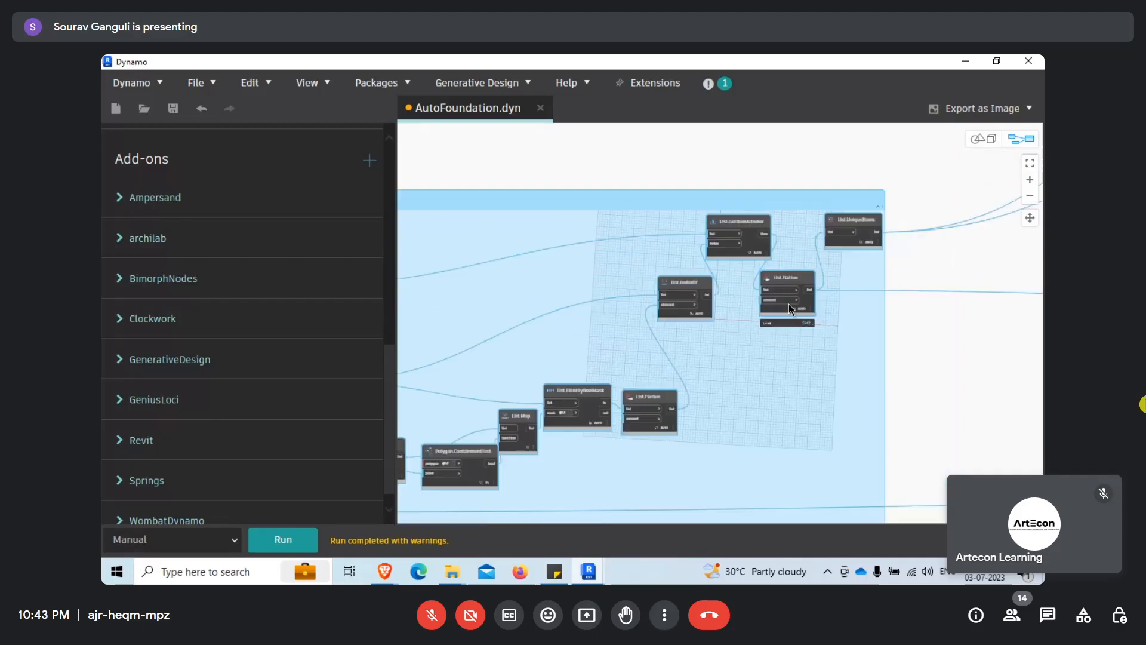
pyautogui.scroll(5, 501, 394)
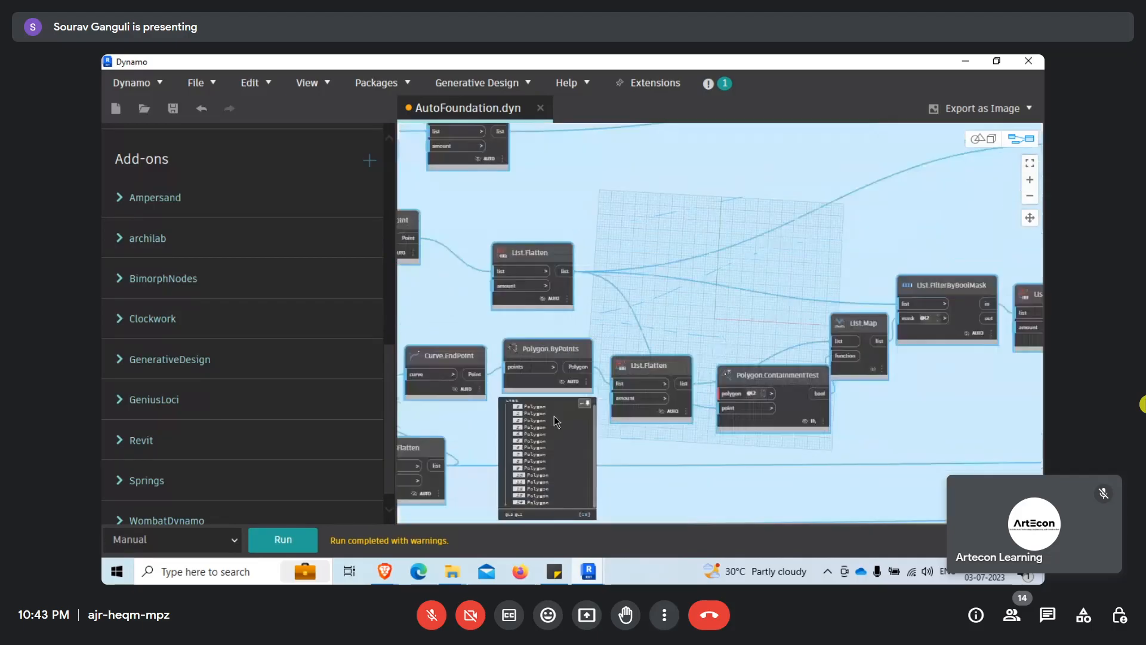
pyautogui.moveTo(650, 439); pyautogui.dragTo(897, 406, button='middle')
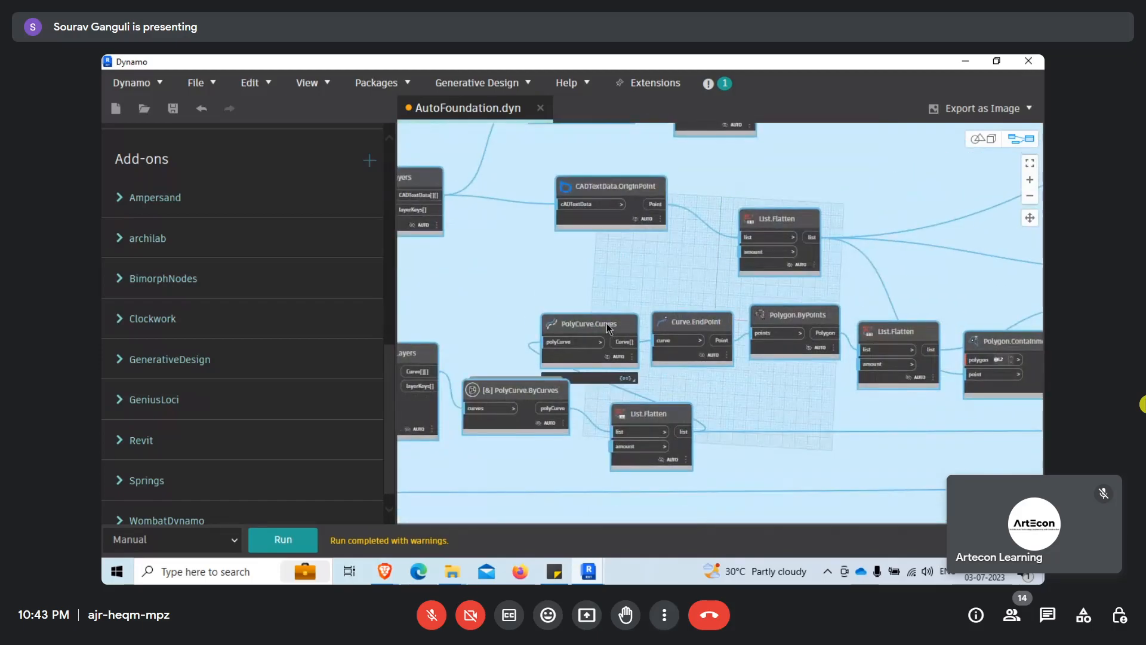
# Switch to the Google Meet window to check the meeting, and return to Dynamo.
pyautogui.moveTo(384, 571)
pyautogui.click(343, 518)
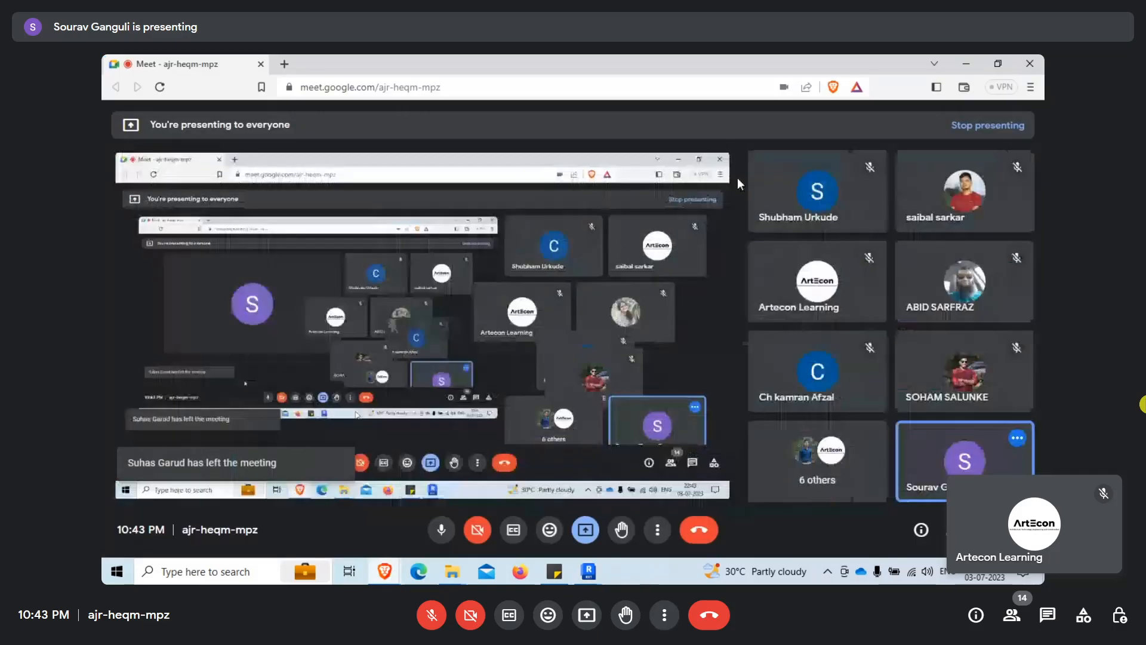
pyautogui.click(966, 64)
# Pin the output list of PolyCurve.ByCurves and follow its connections through List.Flatten and PolyCurve.Curves to Polygon.ByPoints.
pyautogui.scroll(-5, 633, 304)
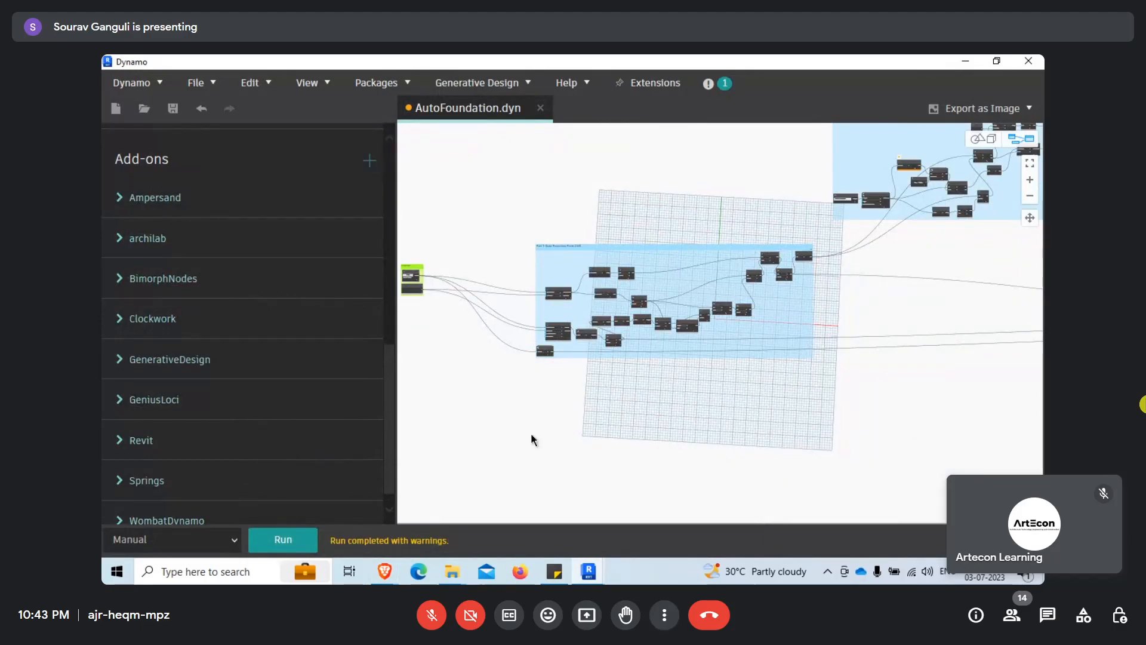
pyautogui.scroll(10, 524, 304)
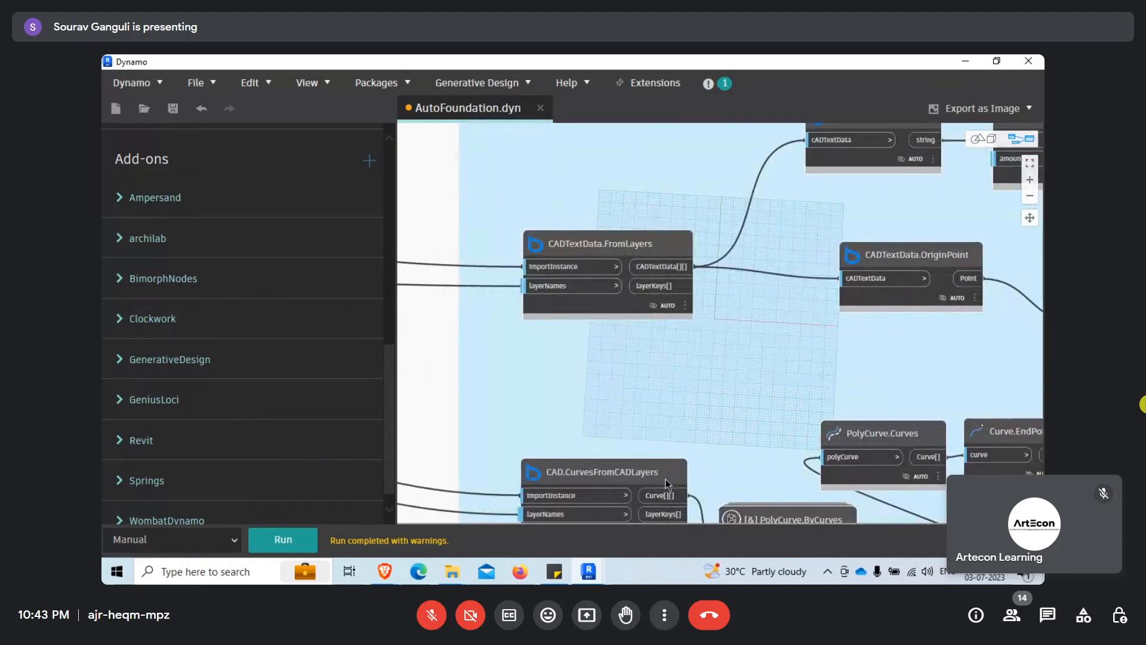
pyautogui.moveTo(772, 400); pyautogui.dragTo(673, 298, button='middle')
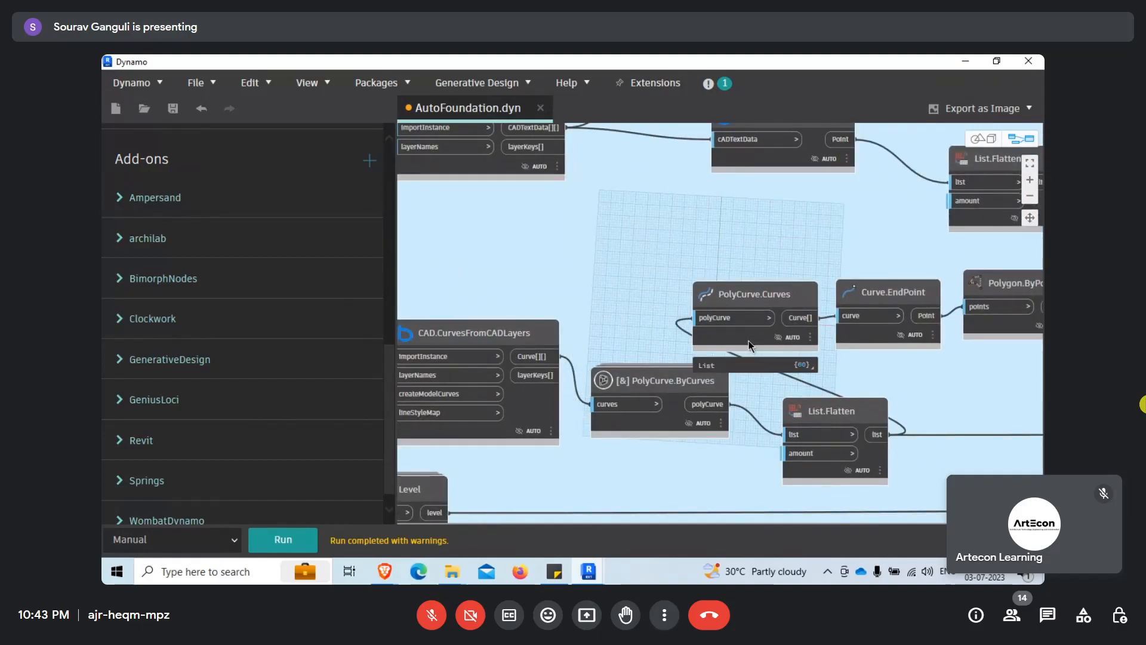
pyautogui.moveTo(690, 424)
pyautogui.click(719, 452)
pyautogui.moveTo(725, 480); pyautogui.dragTo(492, 410, button='middle')
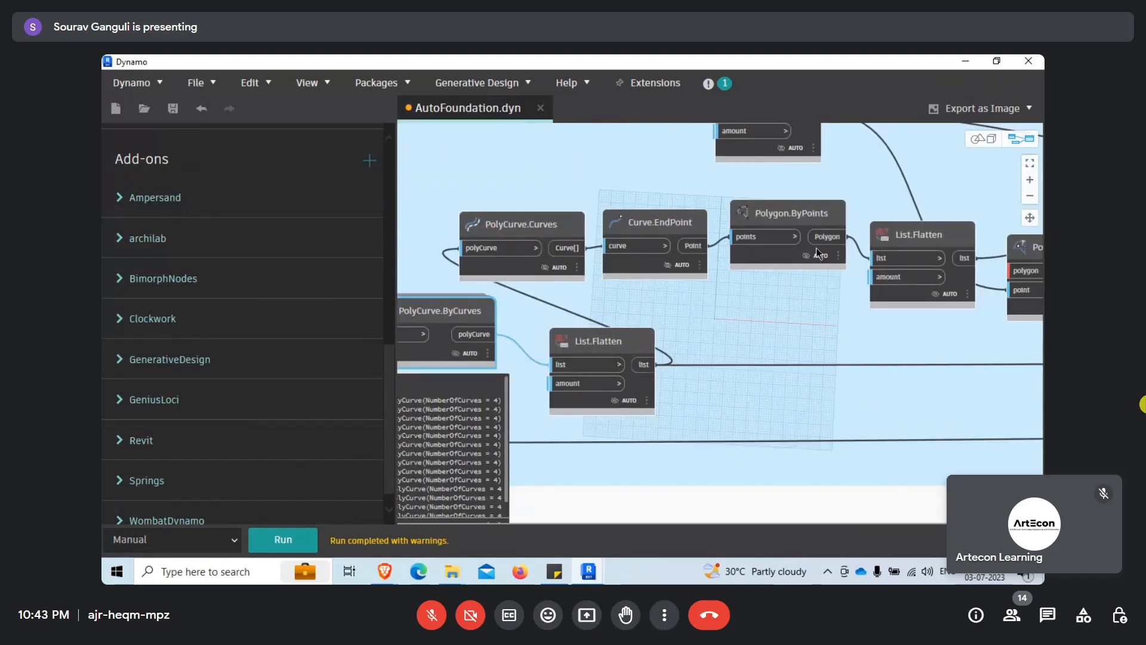
# Pin the output list of Polygon.ByPoints, and switch to Revit to examine the 1500 THK footing outline in the Level 1 plan.
pyautogui.moveTo(816, 248)
pyautogui.moveTo(834, 282)
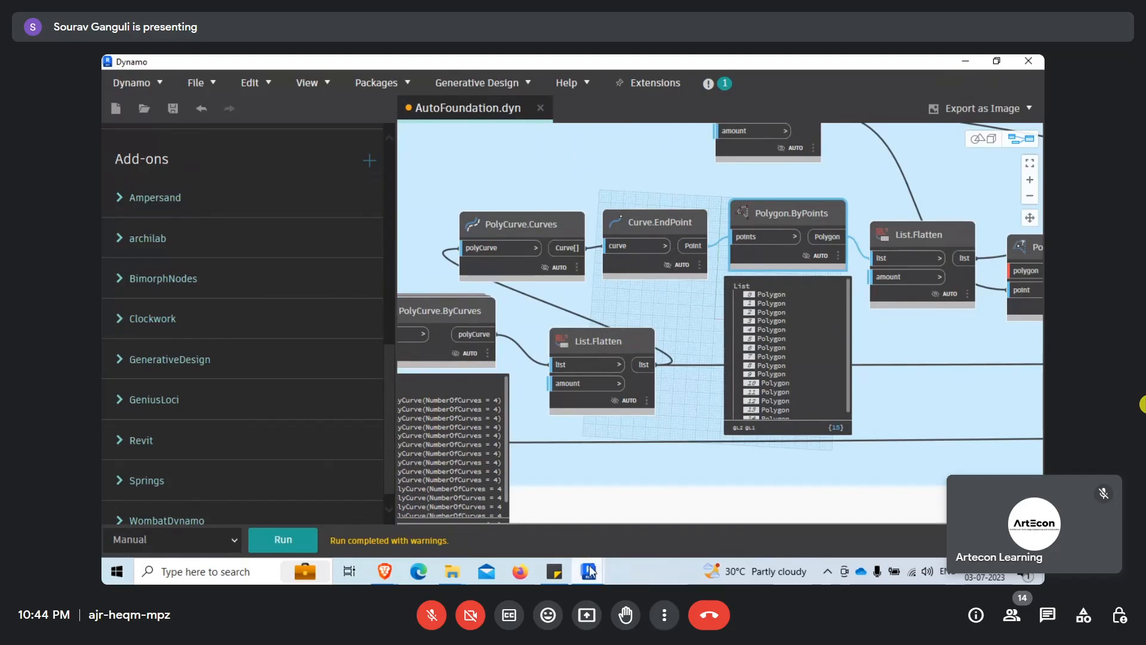
pyautogui.moveTo(589, 561)
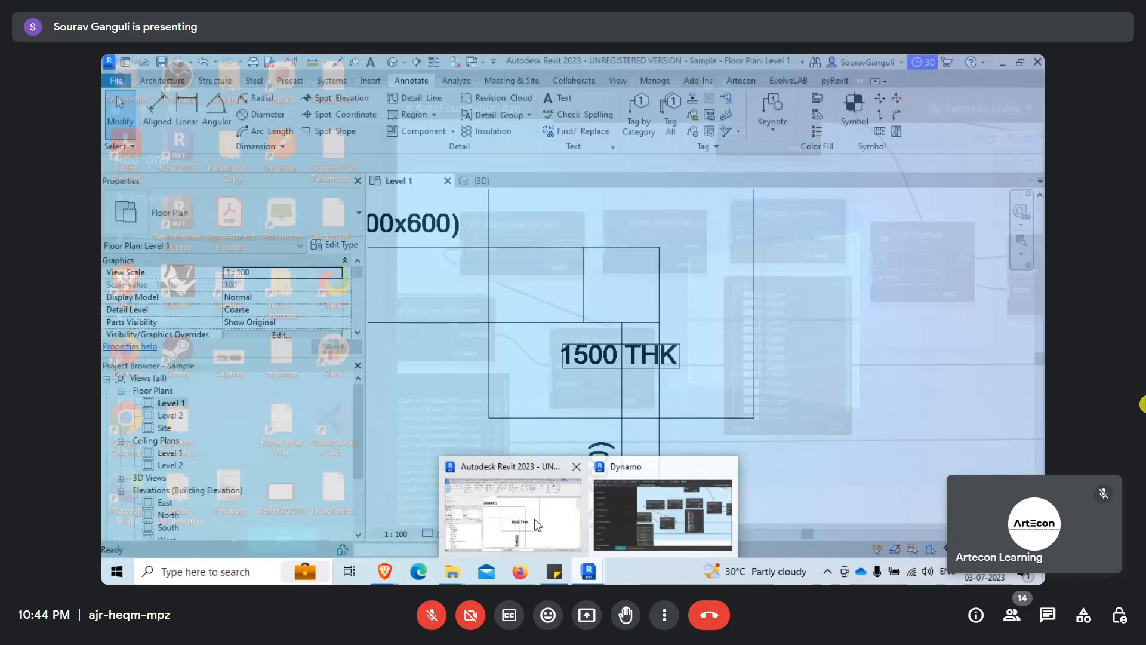
pyautogui.click(538, 525)
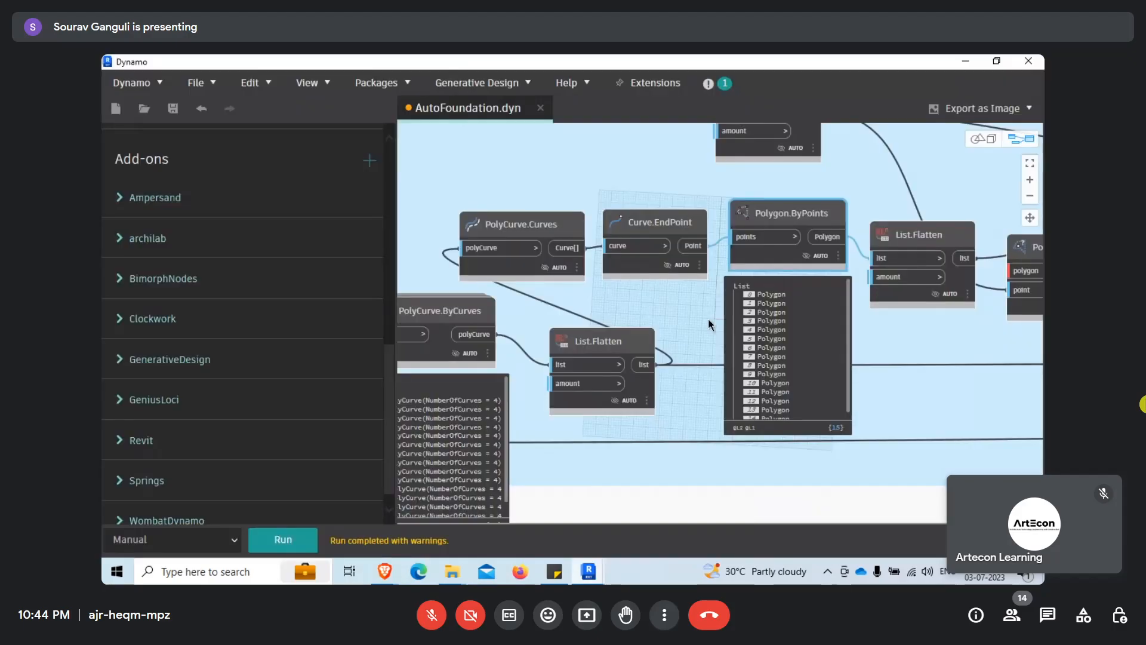
pyautogui.scroll(-2, 708, 319)
pyautogui.click(971, 63)
pyautogui.scroll(-2, 783, 358)
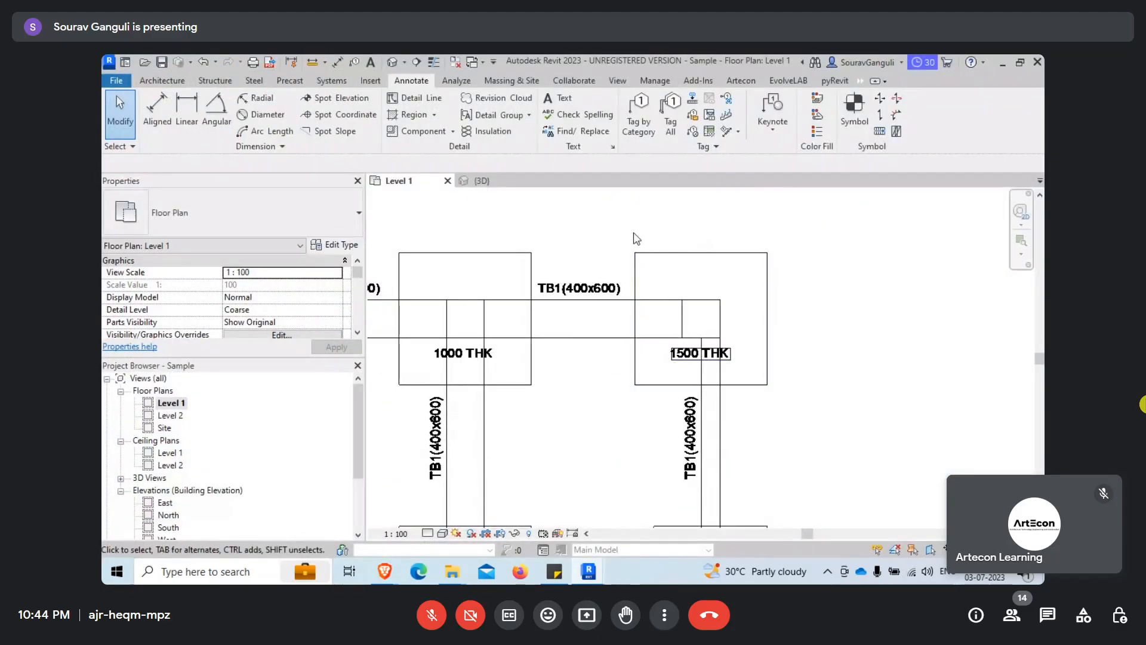
pyautogui.moveTo(615, 219); pyautogui.dragTo(799, 414)
pyautogui.click(798, 414)
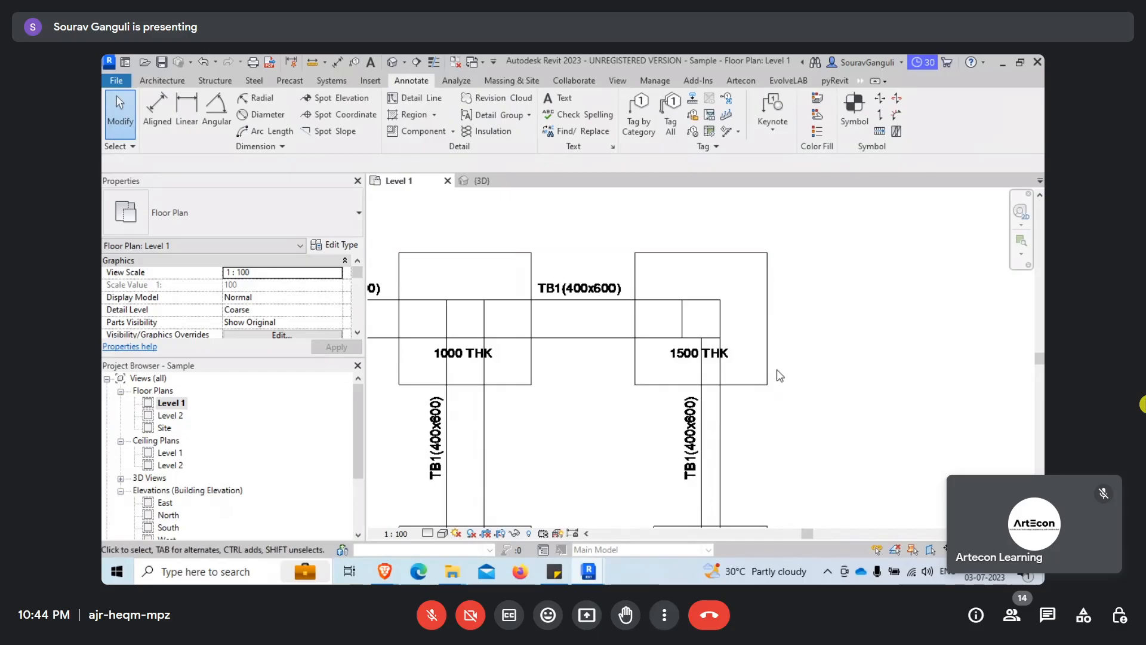
pyautogui.moveTo(737, 284); pyautogui.dragTo(783, 286, button='middle')
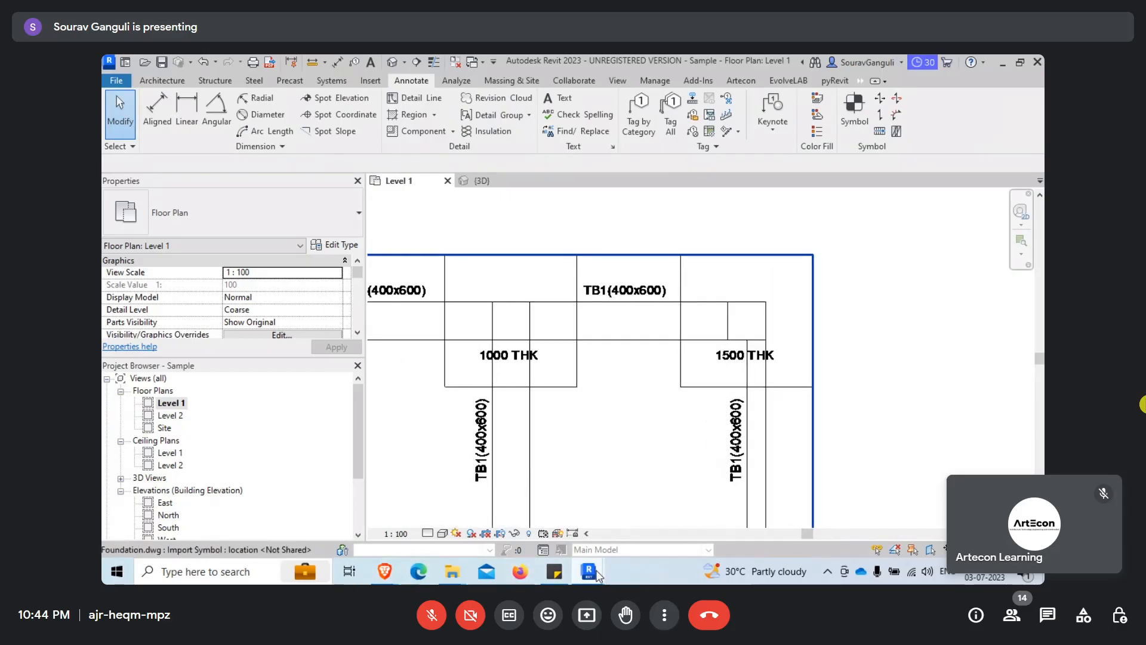
# Switch to the Google Meet window to check the meeting, and return to Dynamo with the presenting notification dismissed.
pyautogui.moveTo(601, 571)
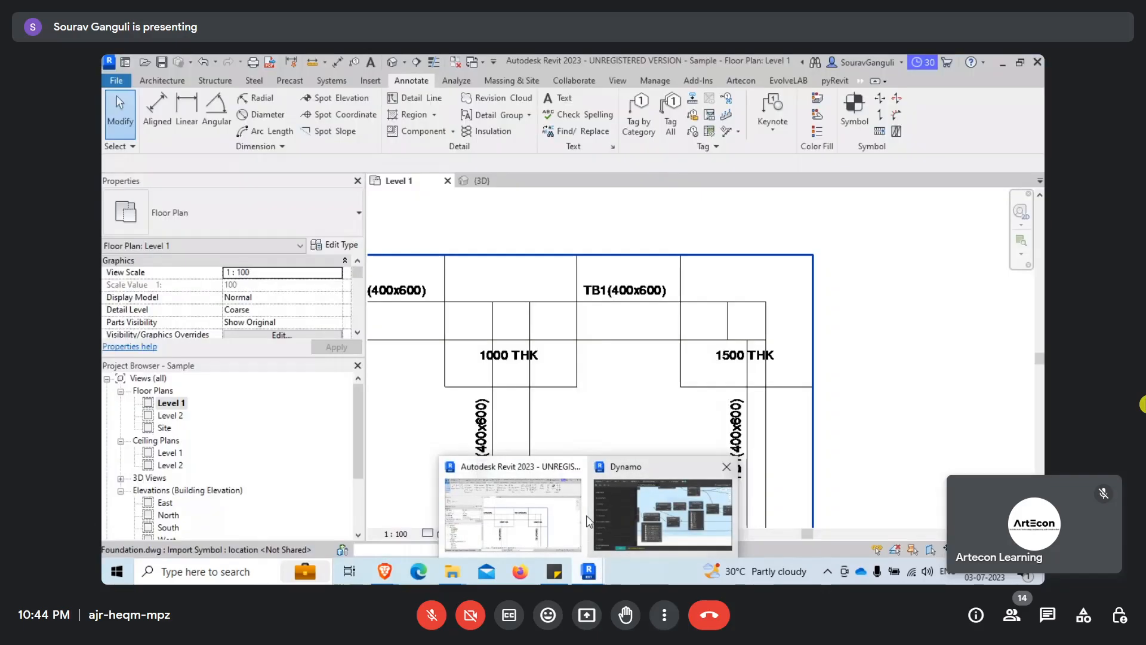
pyautogui.click(660, 513)
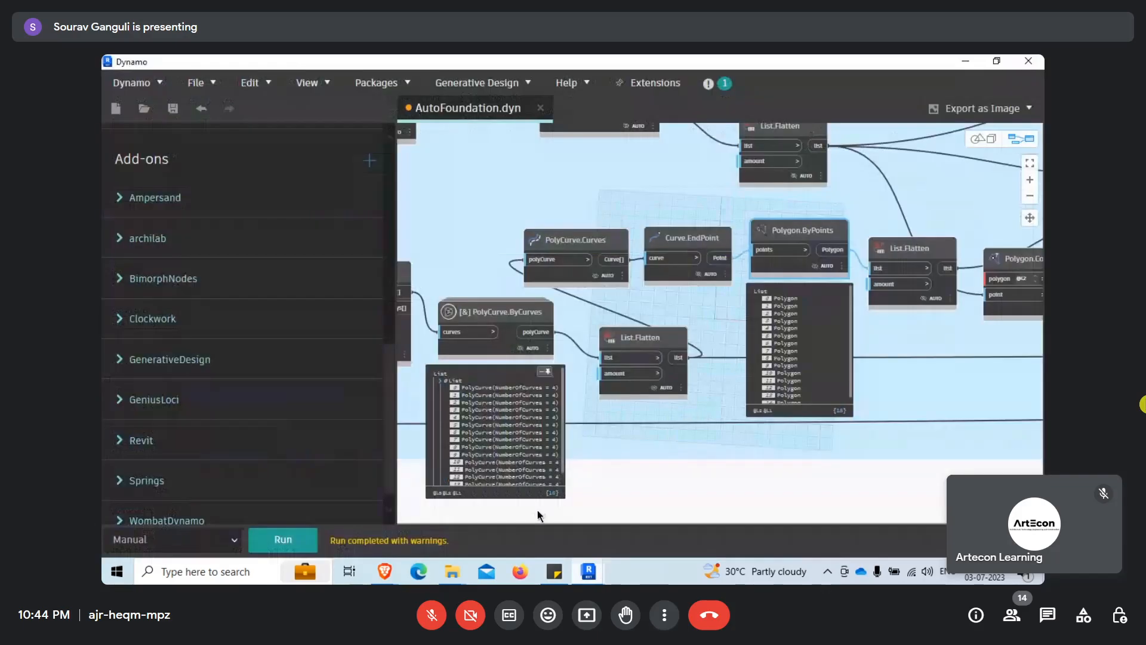
pyautogui.moveTo(384, 572)
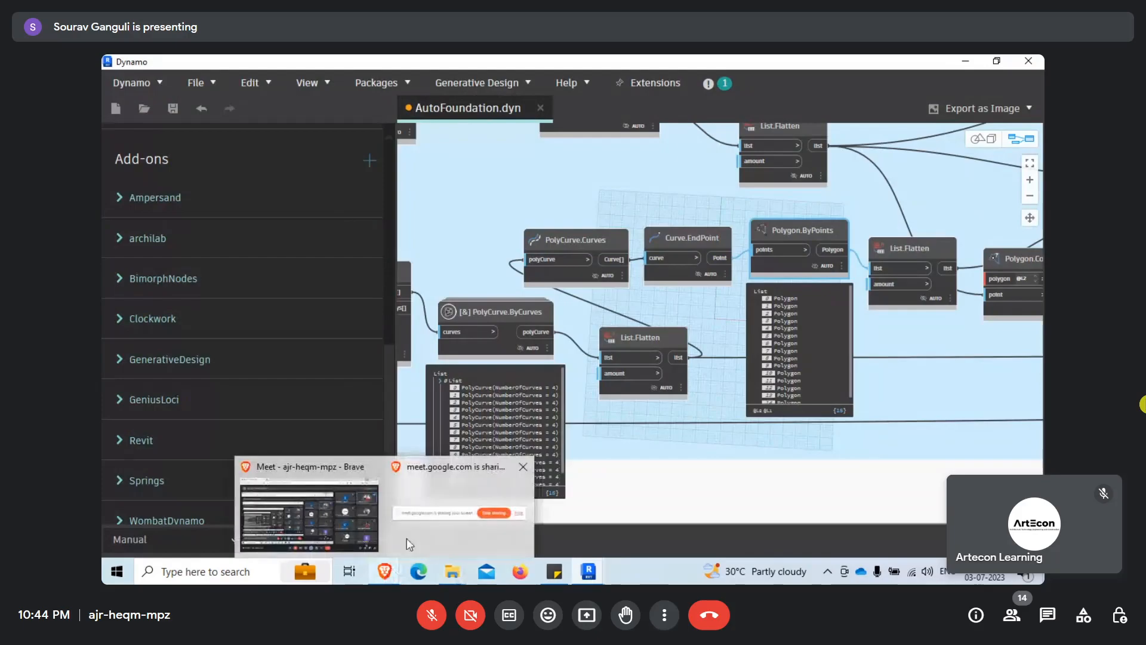
pyautogui.click(349, 529)
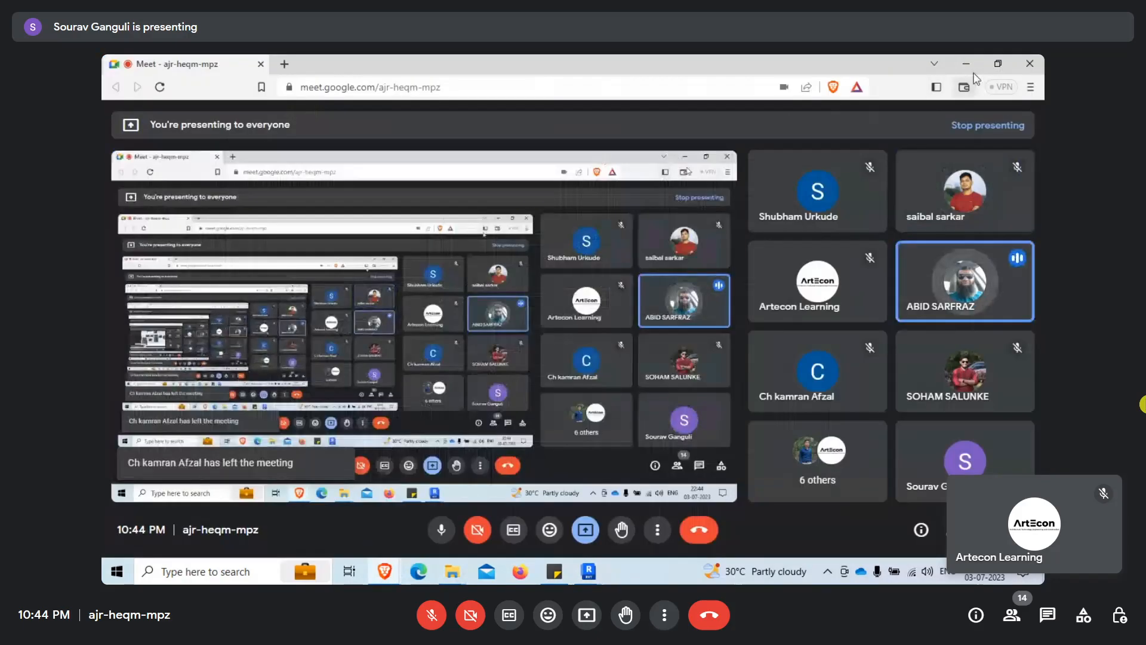
pyautogui.click(966, 64)
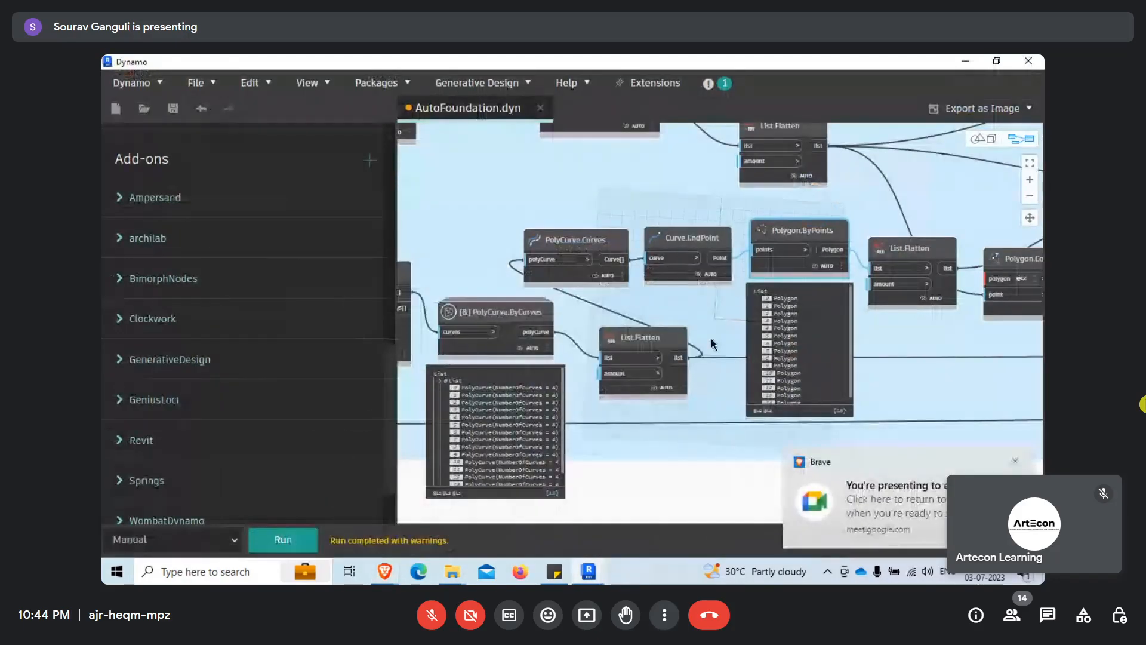
pyautogui.scroll(-5, 711, 338)
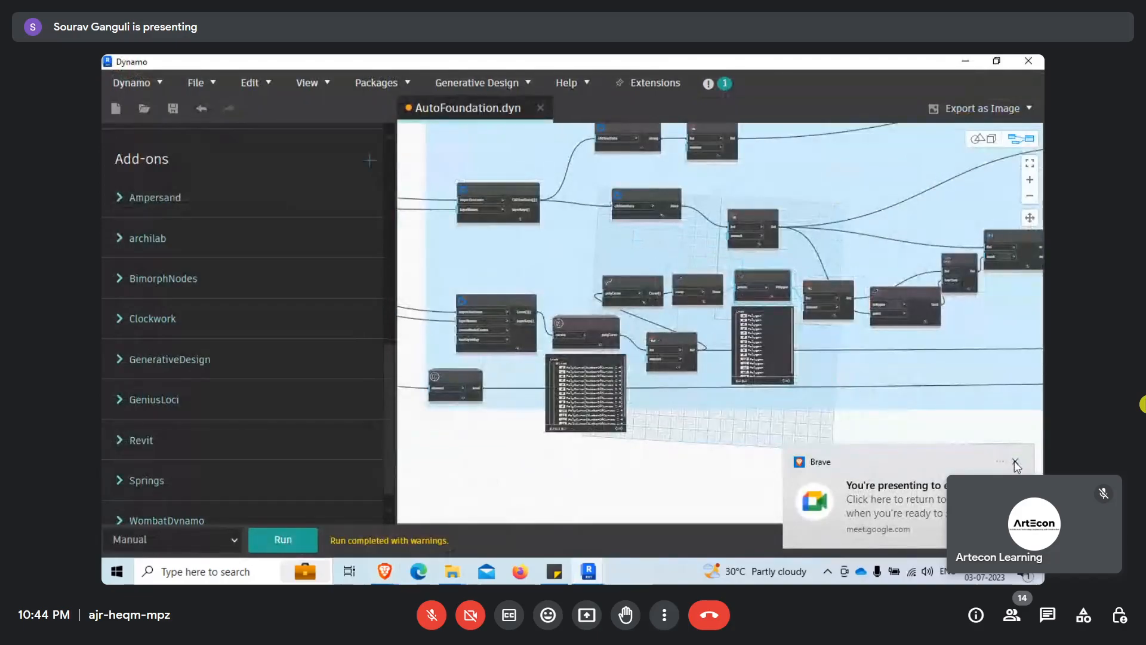
pyautogui.click(1015, 462)
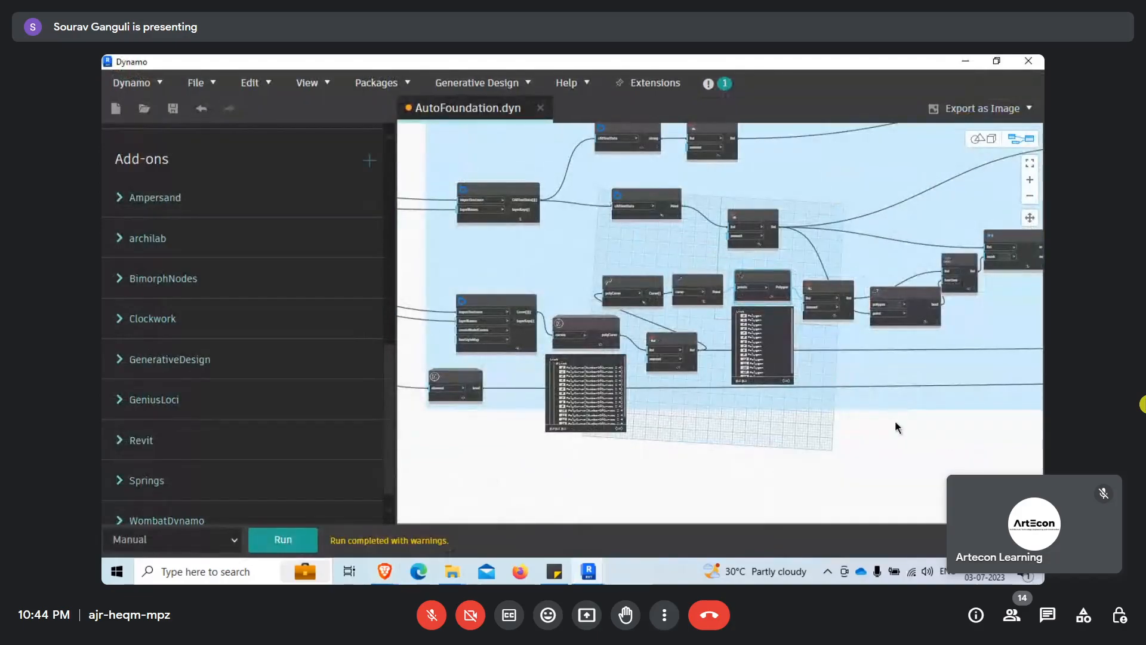
# Unpin the output list of PolyCurve.ByCurves.
pyautogui.scroll(4, 603, 356)
pyautogui.click(623, 362)
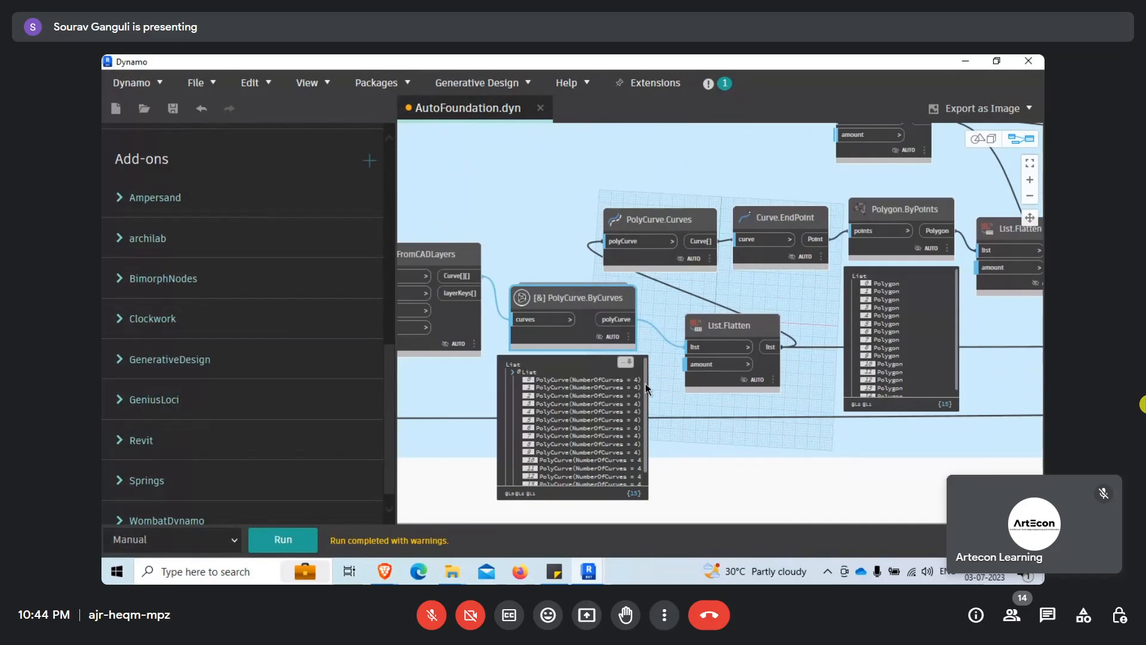
pyautogui.scroll(-5, 675, 408)
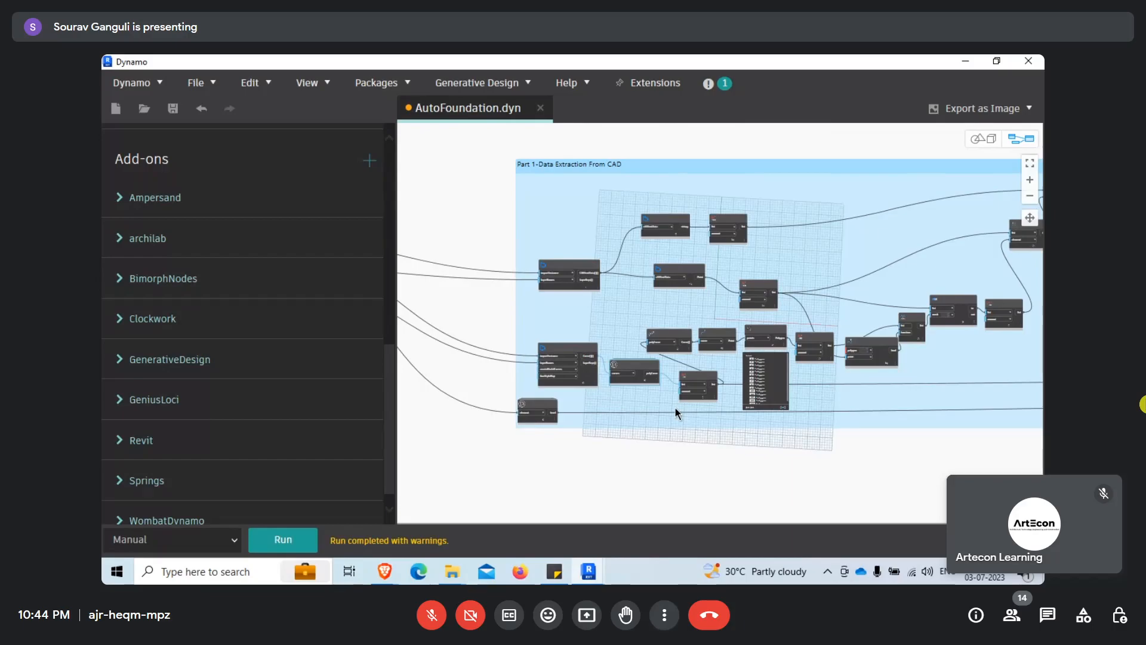
# Switch to Revit, examine the Foundation.dwg import in the Level 1 plan, and open the default 3D view.
pyautogui.click(964, 63)
pyautogui.scroll(-3, 746, 286)
pyautogui.click(709, 306)
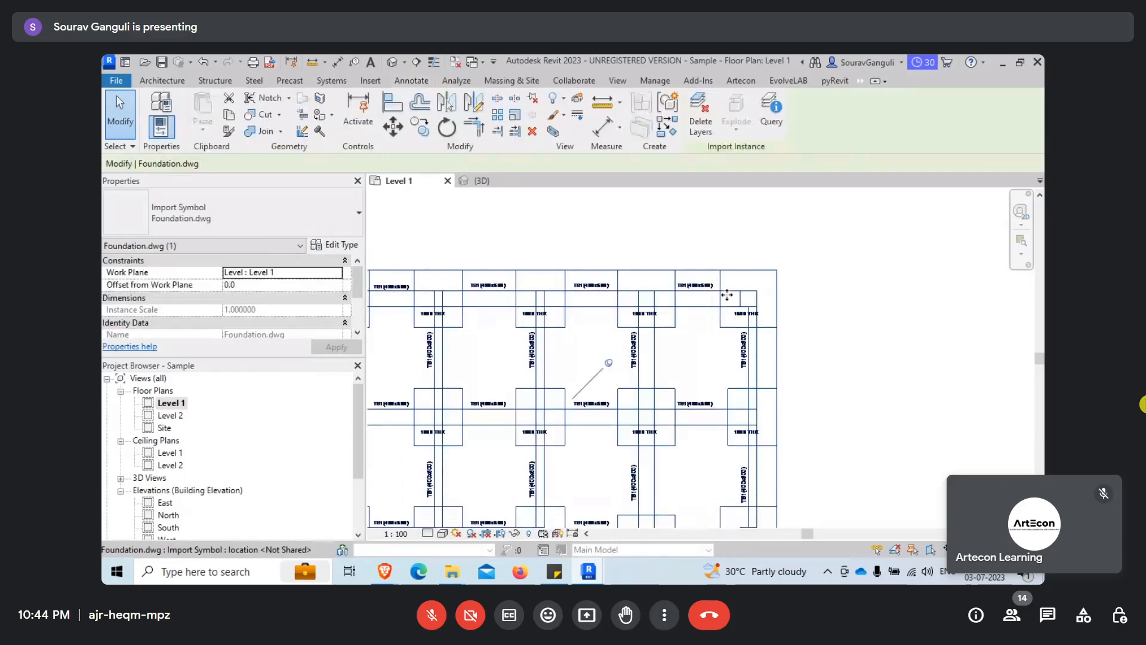
pyautogui.moveTo(737, 321); pyautogui.dragTo(919, 302, button='middle')
pyautogui.click(798, 237)
pyautogui.click(392, 62)
pyautogui.scroll(3, 605, 300)
# Delete all foundation slabs of type 1000 THK that are visible in the 3D view.
pyautogui.click(657, 307)
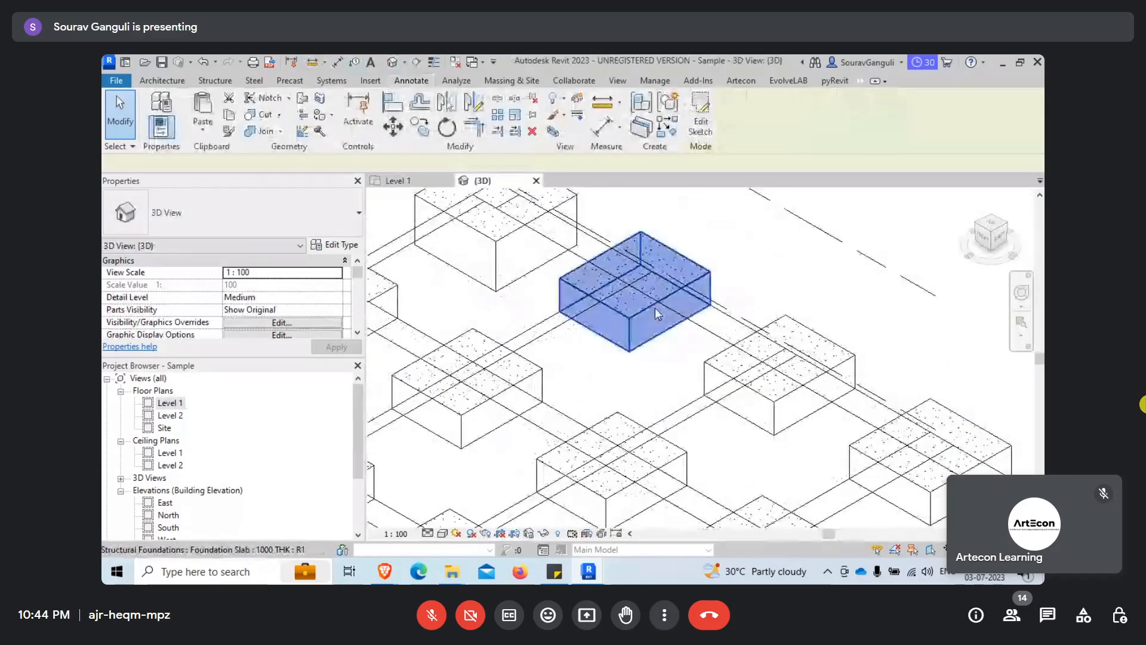
pyautogui.rightClick(622, 310)
pyautogui.moveTo(680, 336)
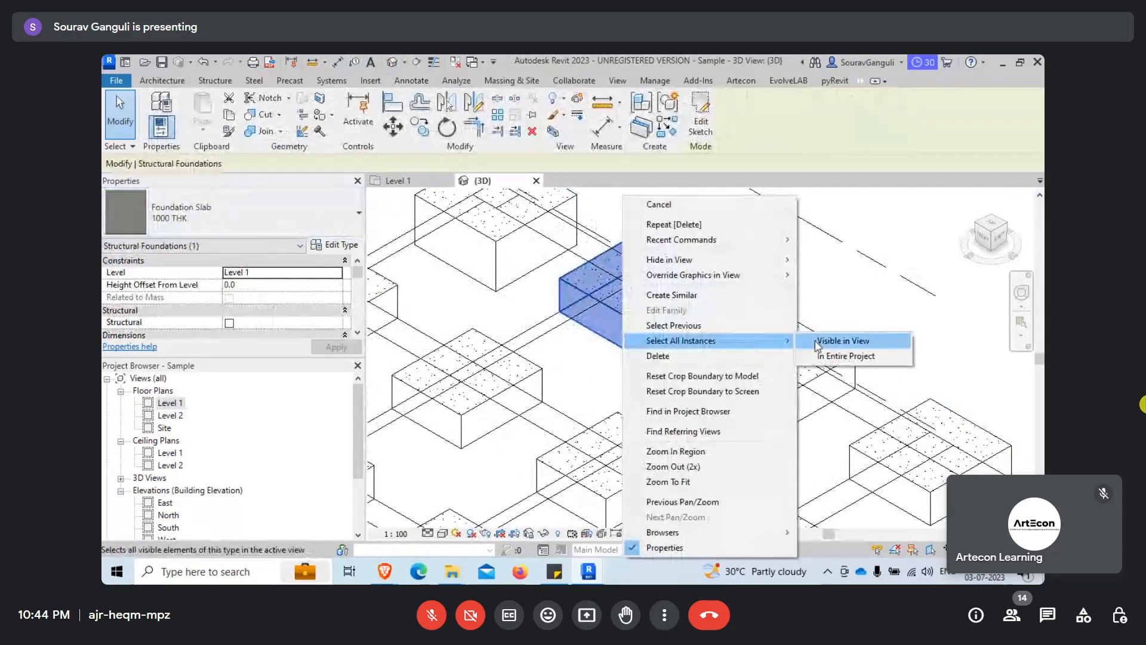
pyautogui.click(769, 337)
pyautogui.scroll(-3, 794, 297)
pyautogui.press('Escape')
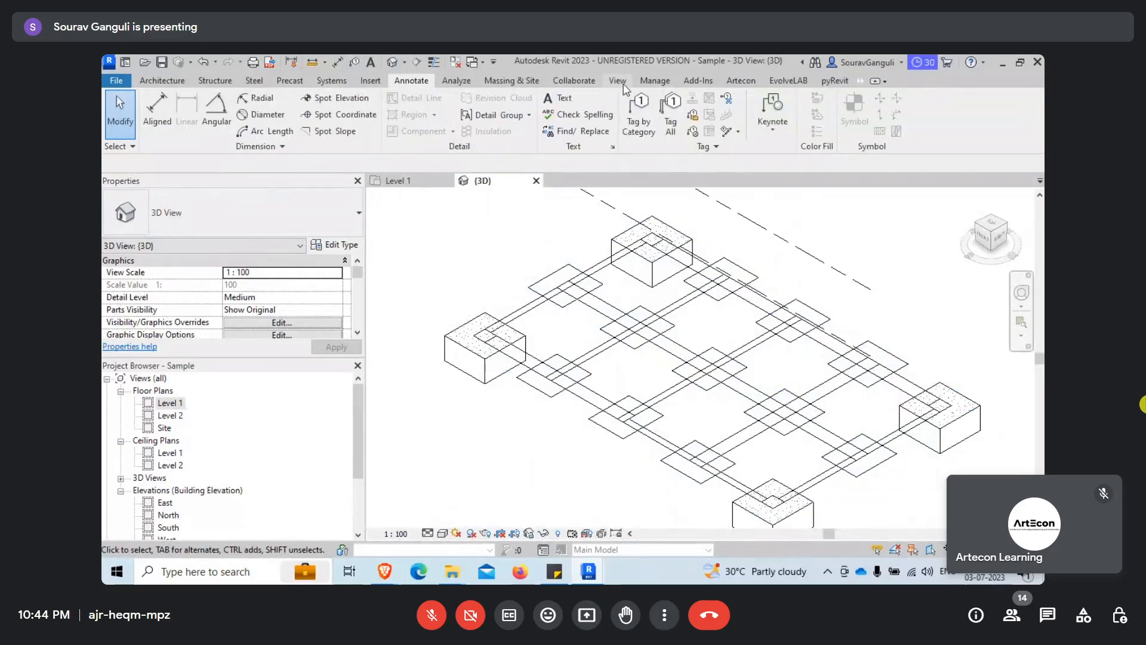
# Purge only the unused 1000 THK foundation slab type from the project.
pyautogui.click(645, 81)
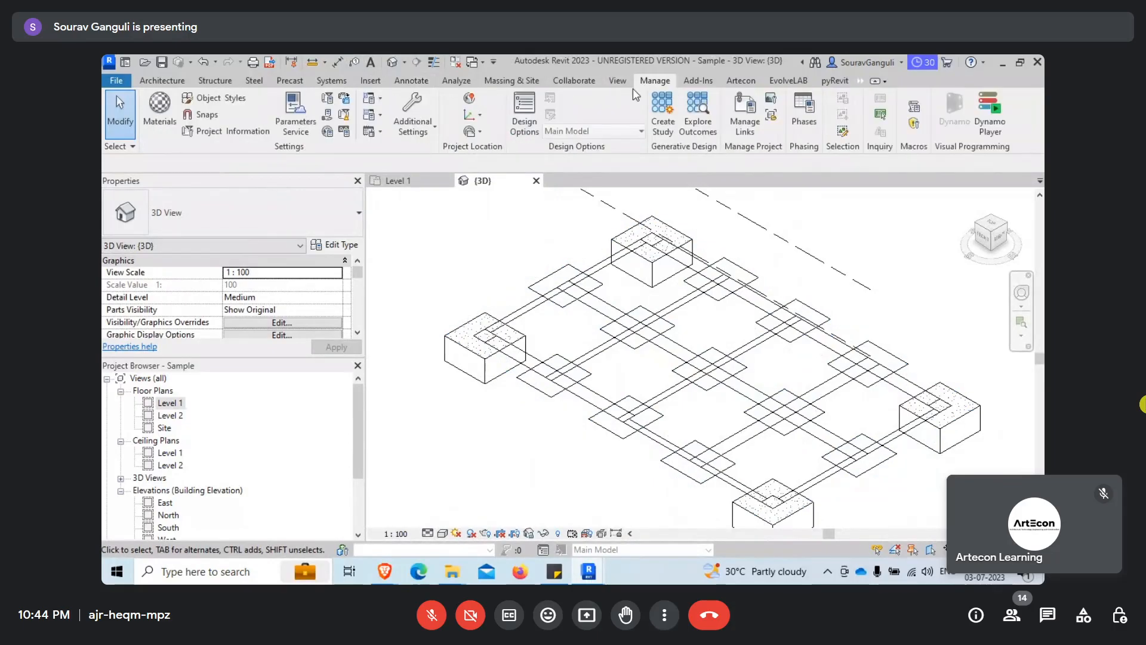
pyautogui.click(343, 116)
pyautogui.click(675, 137)
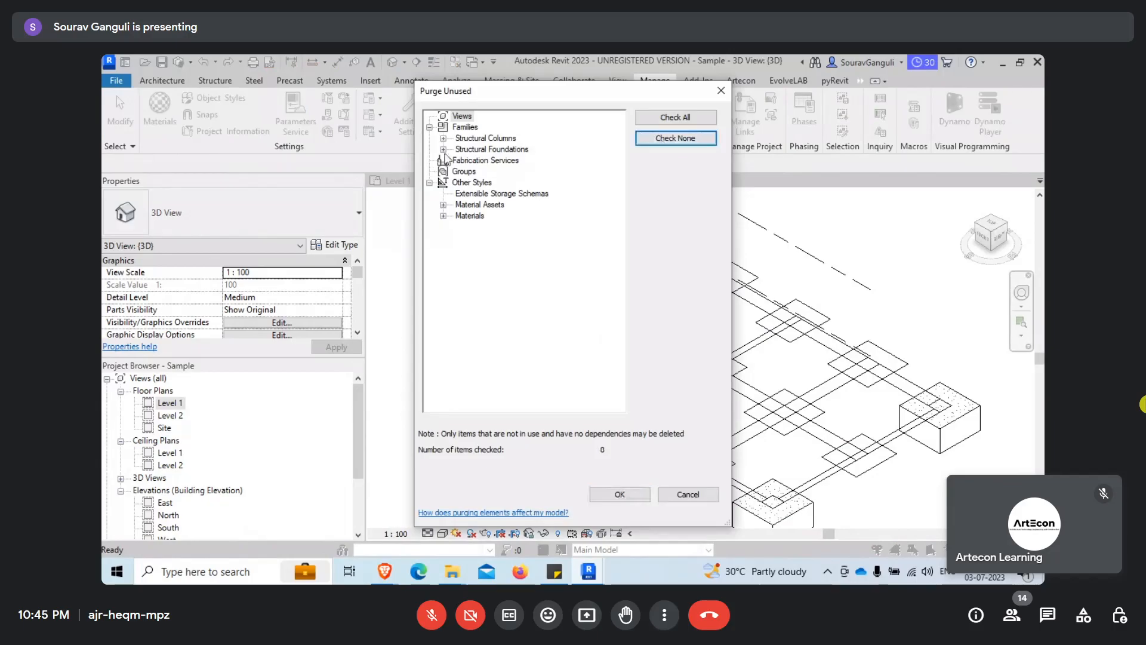
pyautogui.click(442, 152)
pyautogui.click(443, 149)
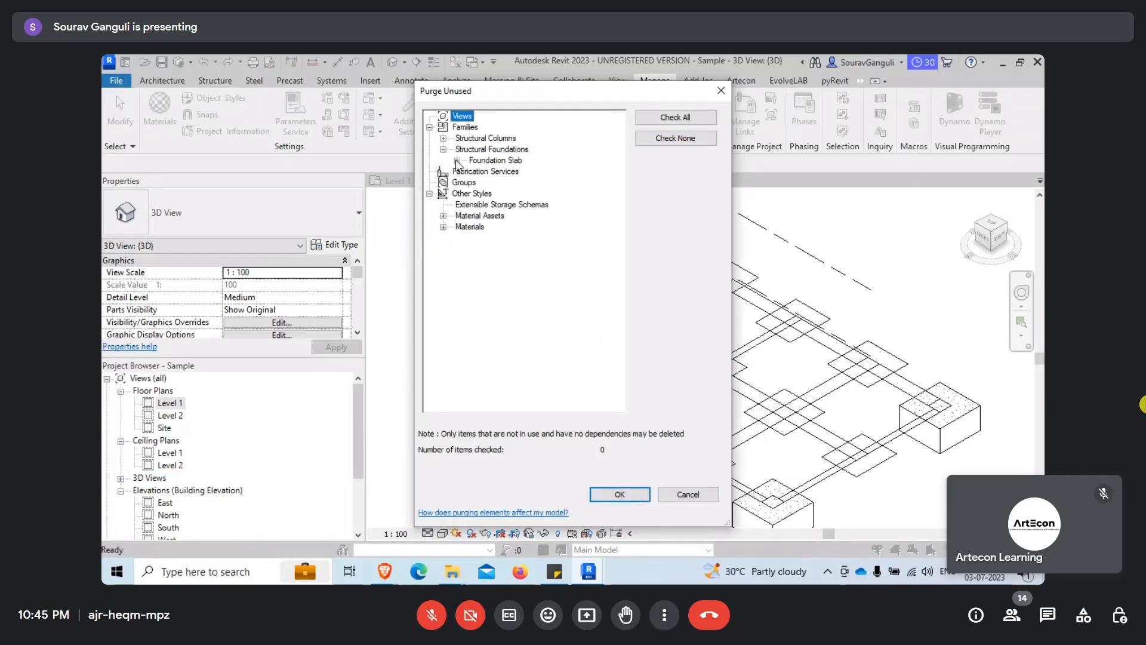
pyautogui.click(457, 160)
pyautogui.click(484, 183)
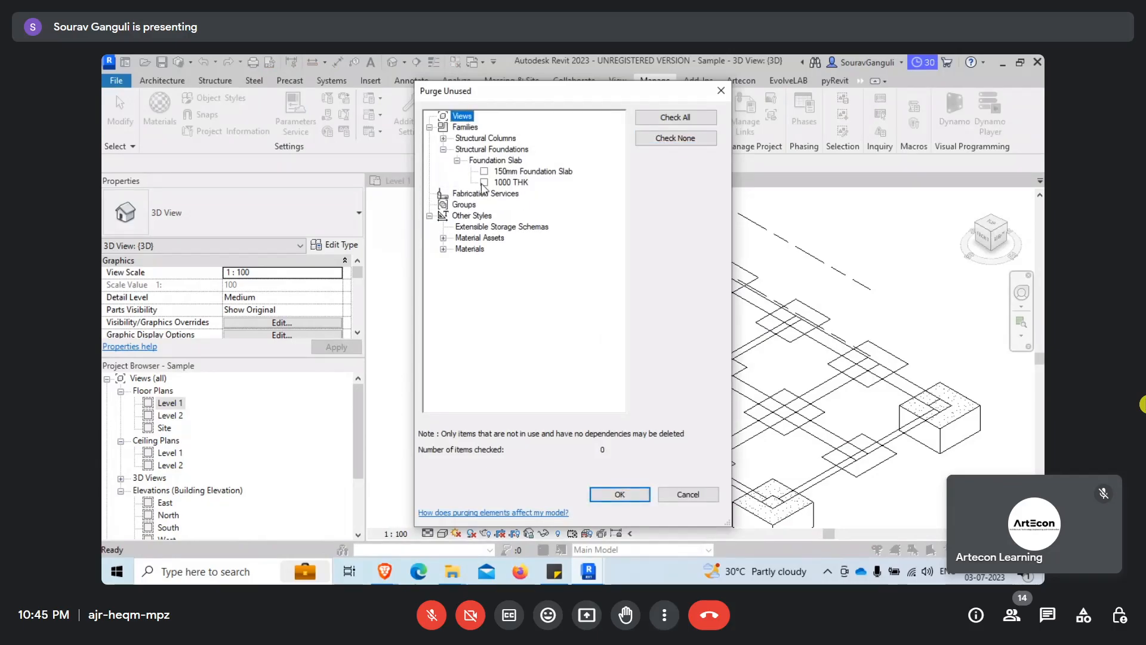
pyautogui.click(617, 494)
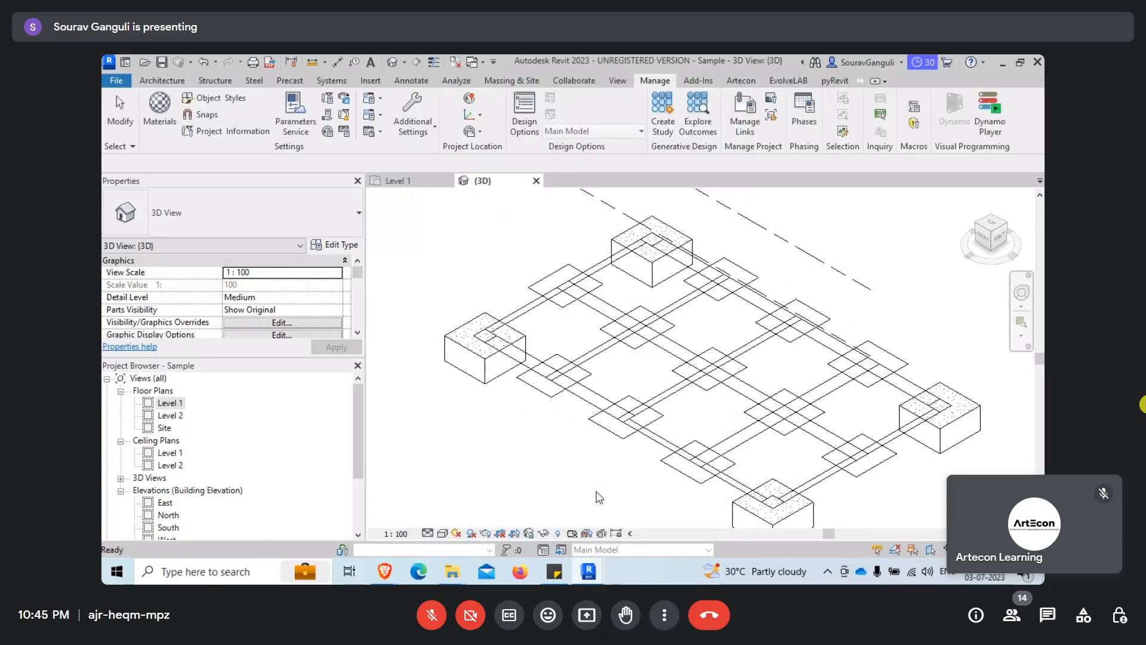
# Check the type of a corner foundation slab, and undo the purge and deletion of the 1000 THK slabs.
pyautogui.click(489, 359)
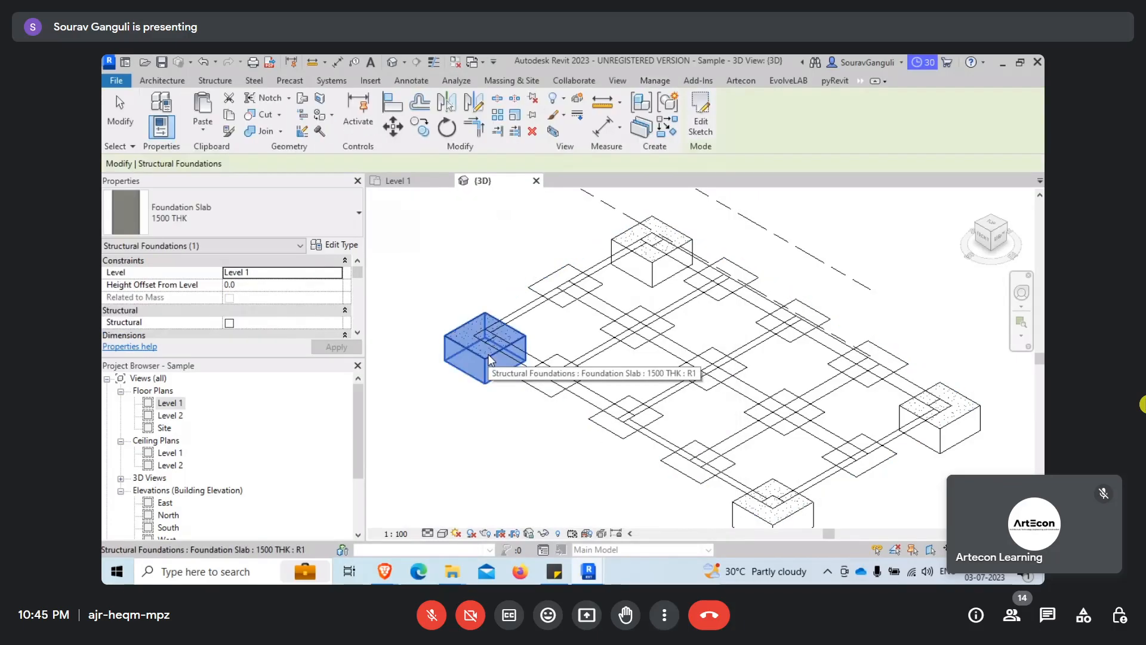
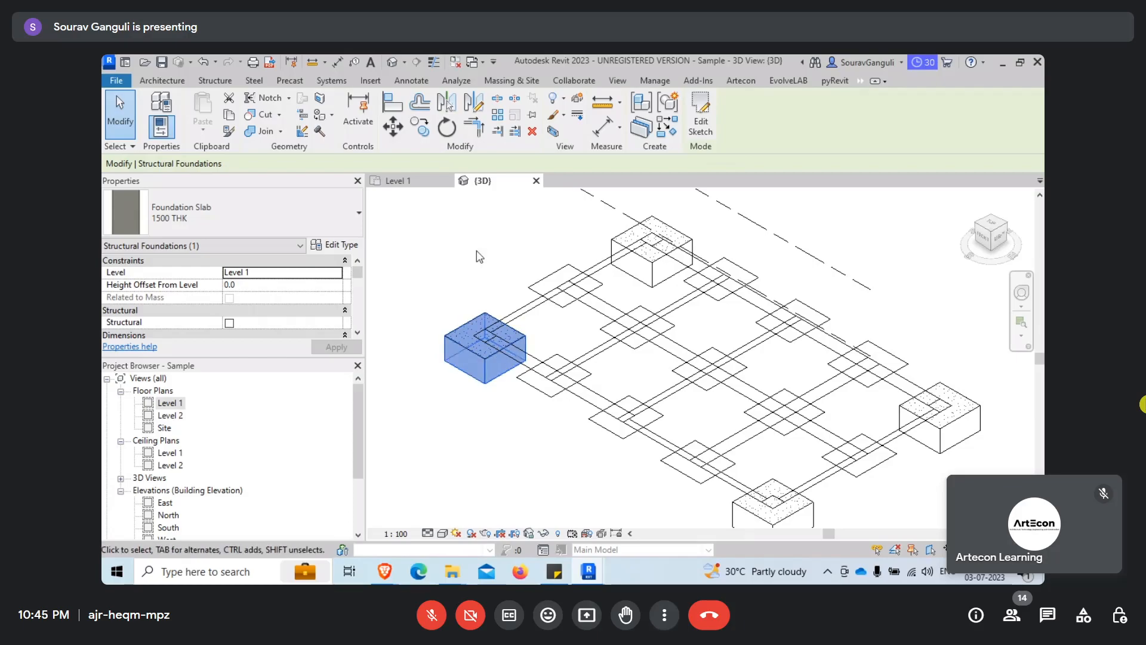
pyautogui.click(203, 62)
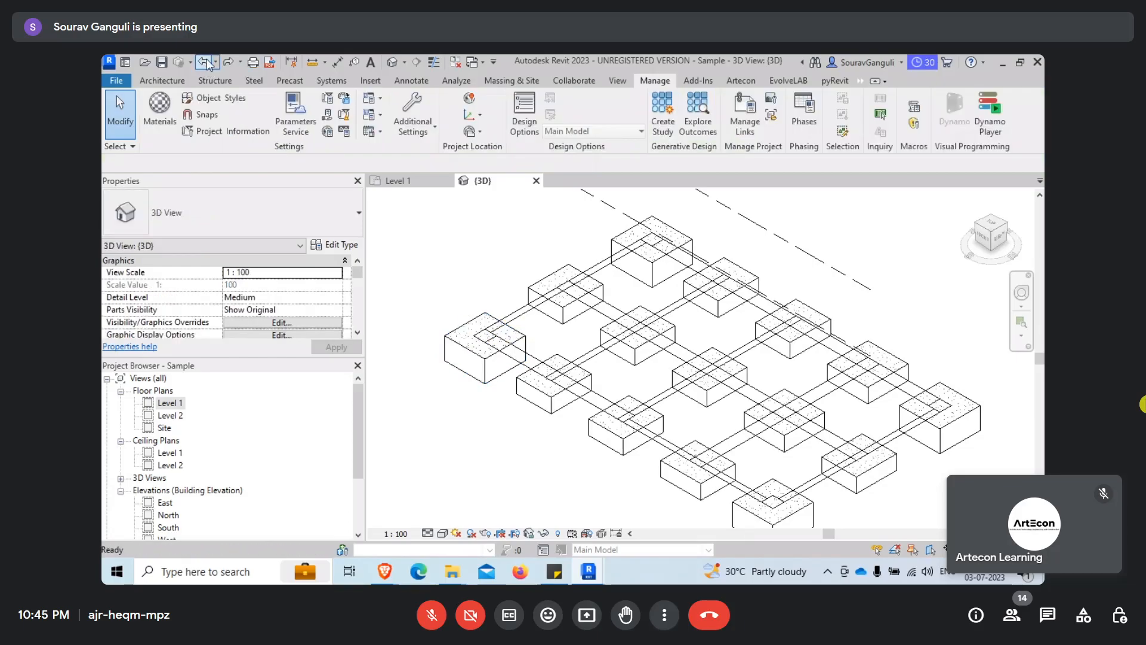
# Switch to Dynamo and pin the output list of the List.Flatten node between Polygon.ByPoints and Polygon.ContainmentTest.
pyautogui.moveTo(600, 579)
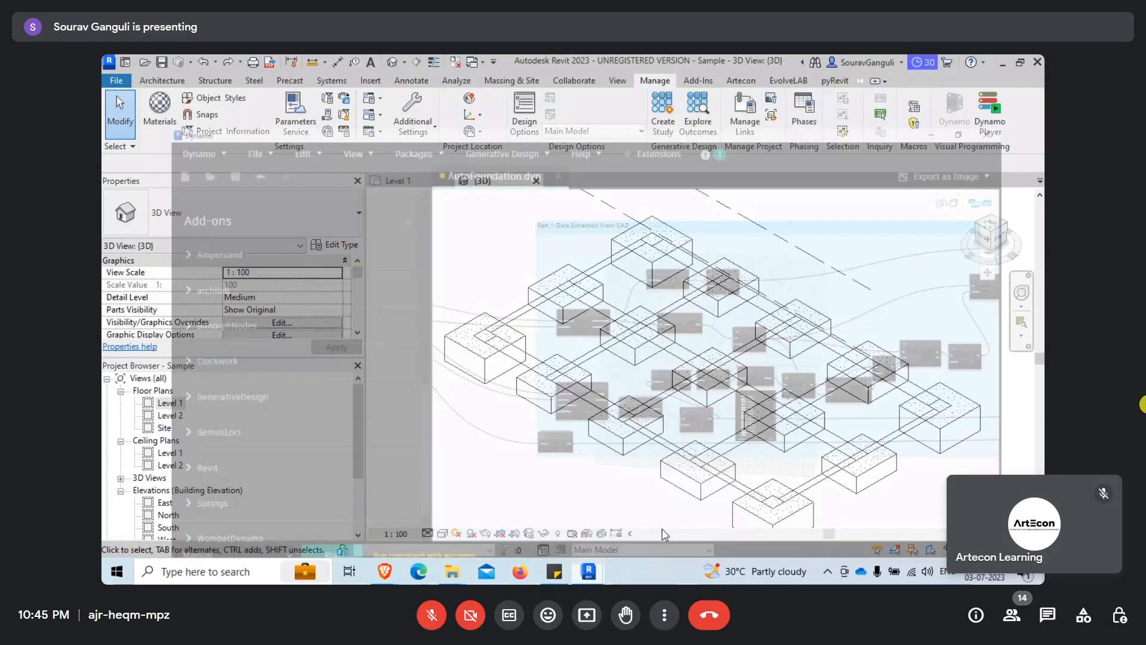
pyautogui.click(664, 525)
pyautogui.scroll(-4, 463, 277)
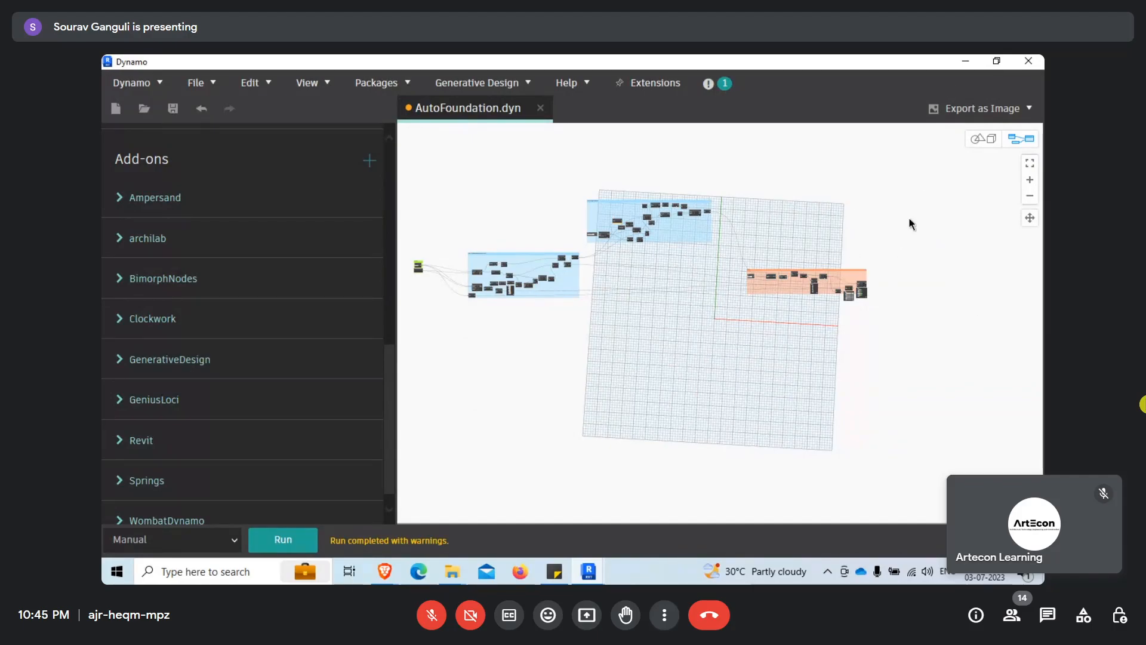
pyautogui.scroll(10, 831, 287)
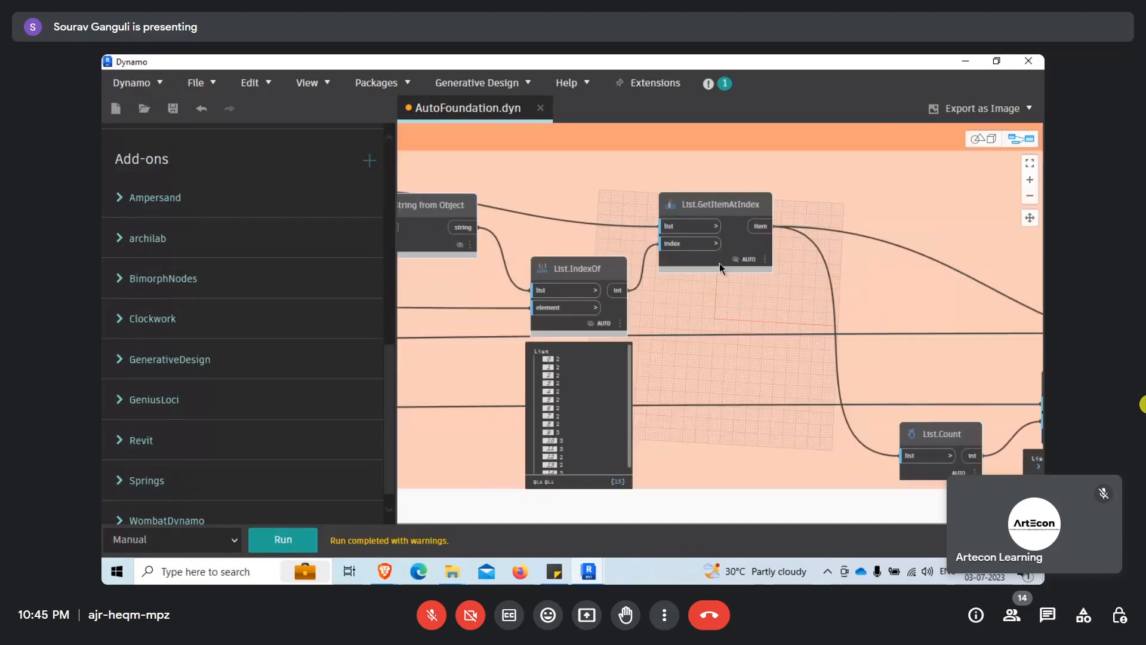
pyautogui.scroll(-5, 854, 247)
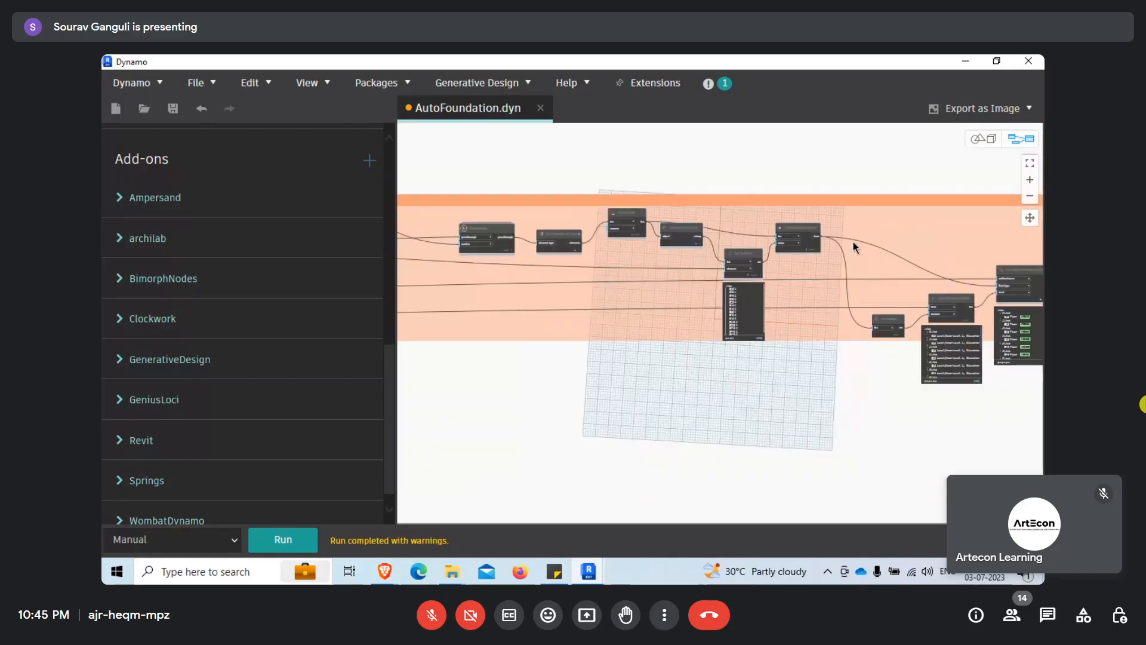
pyautogui.scroll(-3, 854, 247)
pyautogui.scroll(8, 659, 246)
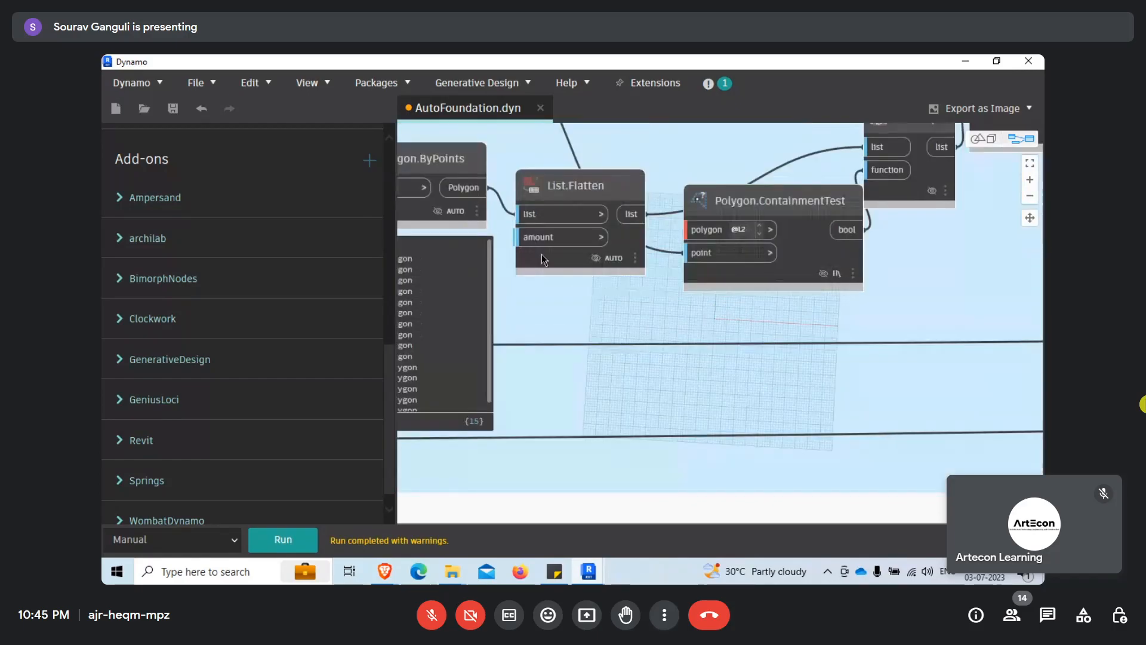
pyautogui.click(628, 291)
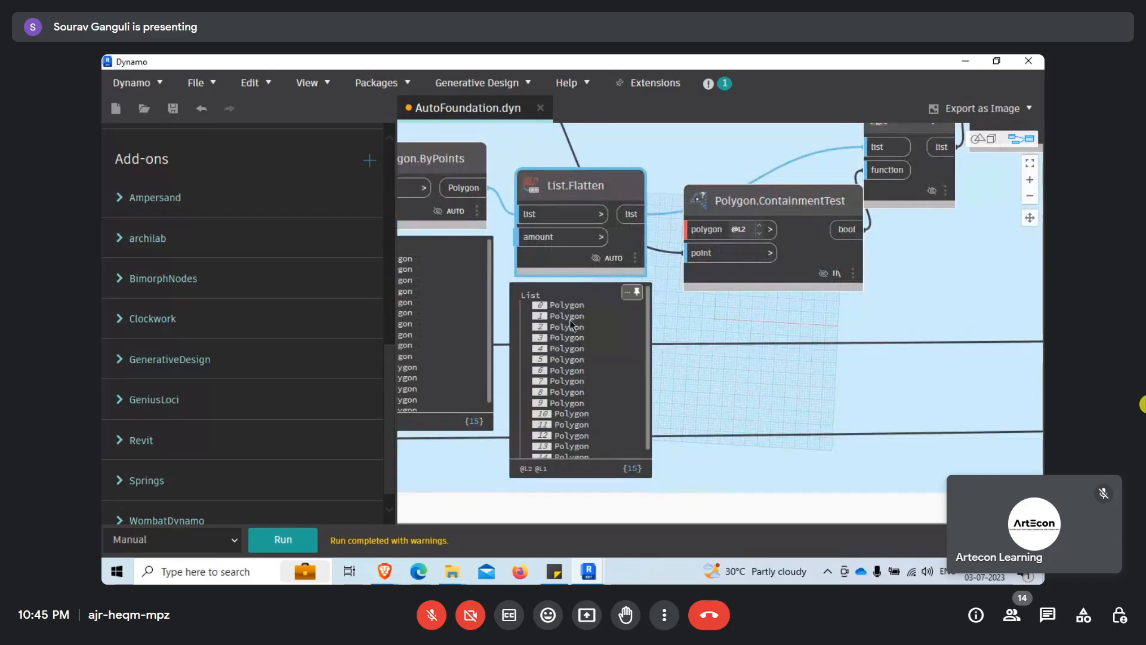
pyautogui.moveTo(636, 322); pyautogui.dragTo(711, 338, button='middle')
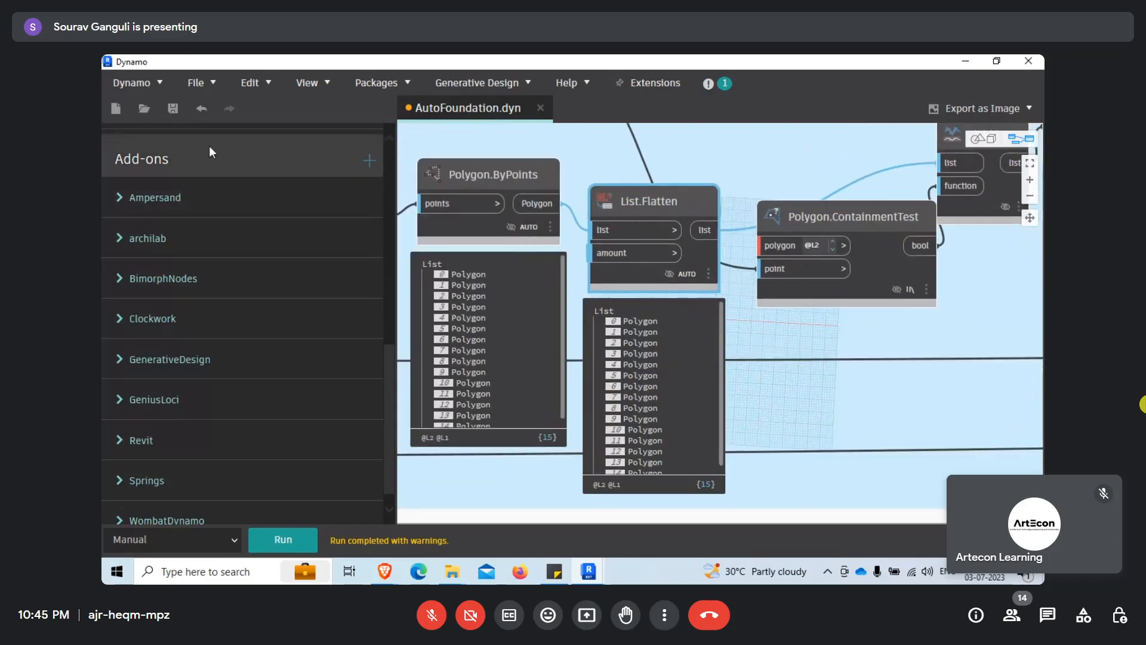
pyautogui.moveTo(825, 363); pyautogui.dragTo(873, 368, button='middle')
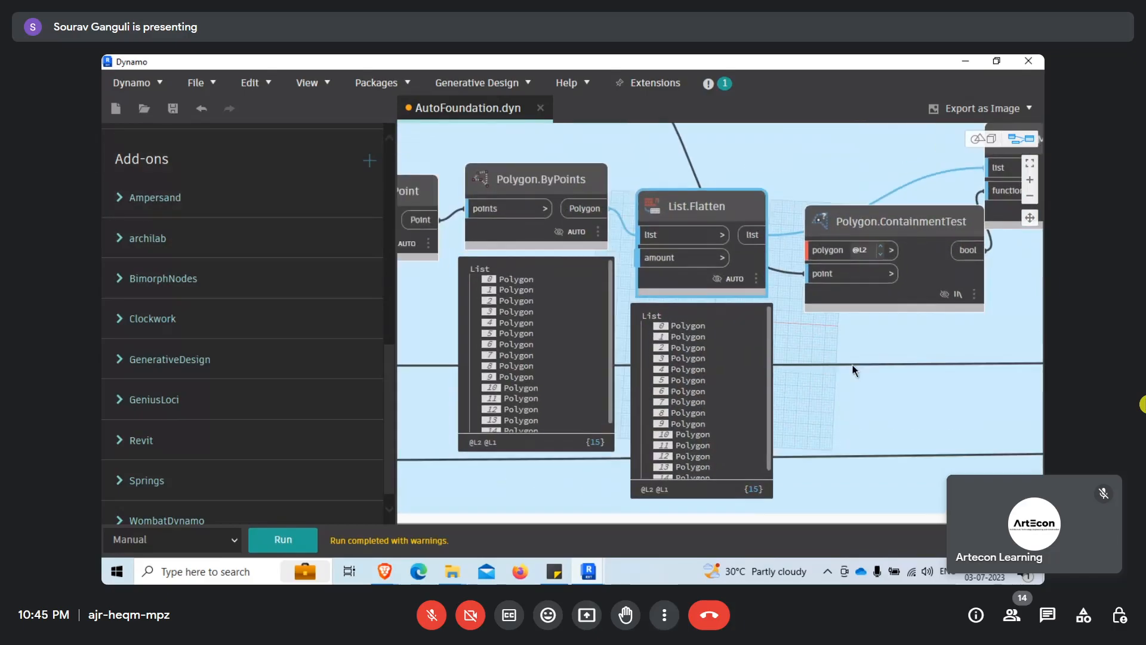
# Search the node library for "rectang", add a List.IsRectangular node, and feed it the flattened polygon list from List.Flatten.
pyautogui.scroll(10, 179, 167)
pyautogui.click(168, 180)
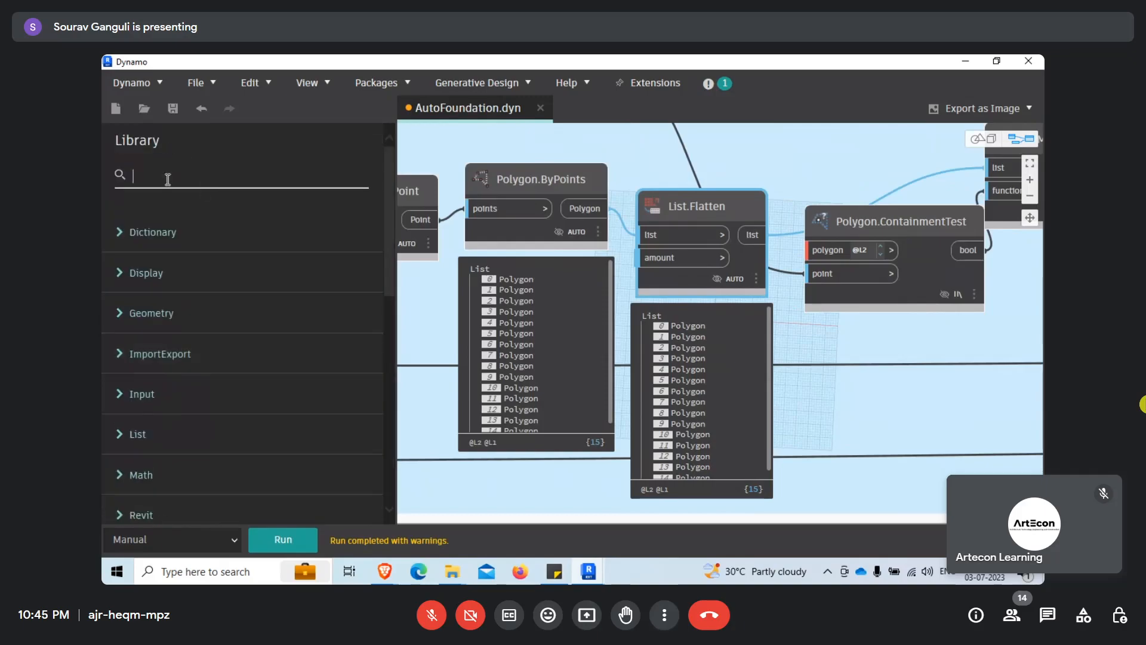
pyautogui.write('rectang')
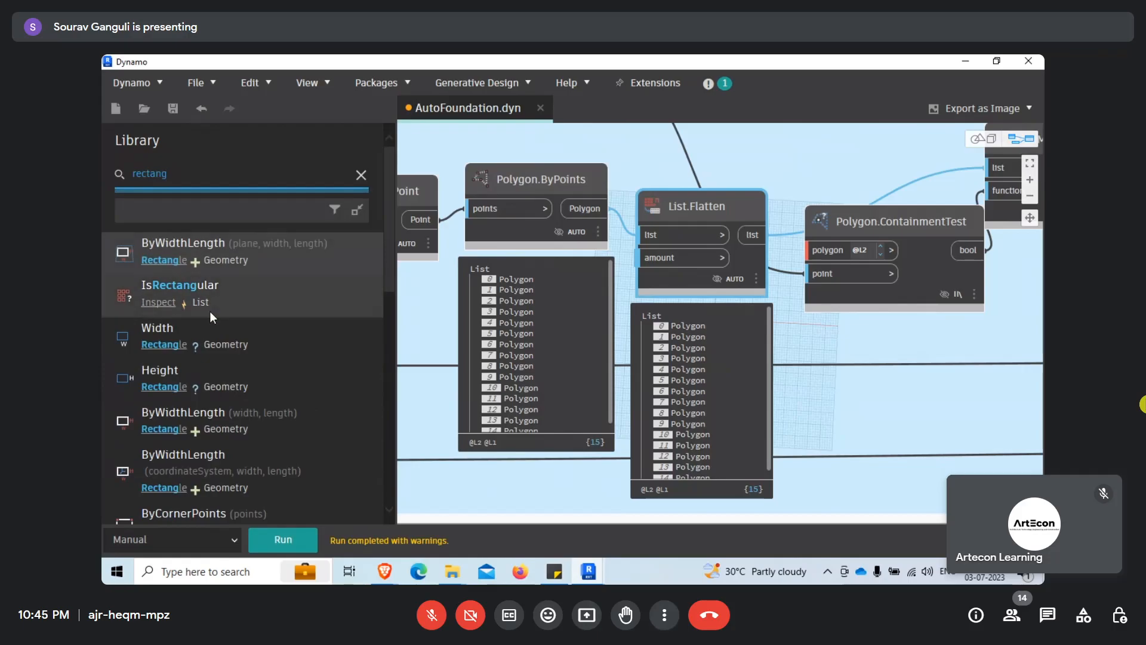
pyautogui.click(254, 291)
pyautogui.moveTo(643, 179); pyautogui.dragTo(812, 385)
pyautogui.scroll(-2, 811, 386)
pyautogui.moveTo(689, 192); pyautogui.dragTo(768, 410)
pyautogui.moveTo(758, 461); pyautogui.dragTo(684, 379, button='middle')
pyautogui.scroll(1, 685, 377)
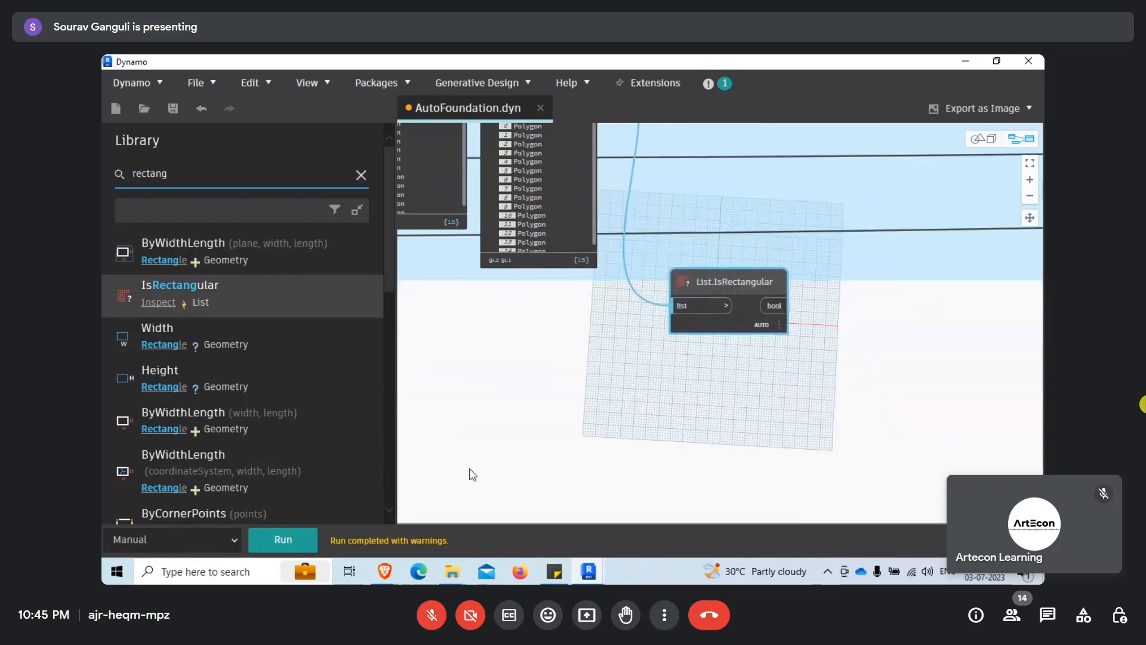
# Run the graph and move the List.IsRectangular node further below the blue group.
pyautogui.click(283, 539)
pyautogui.scroll(1, 742, 307)
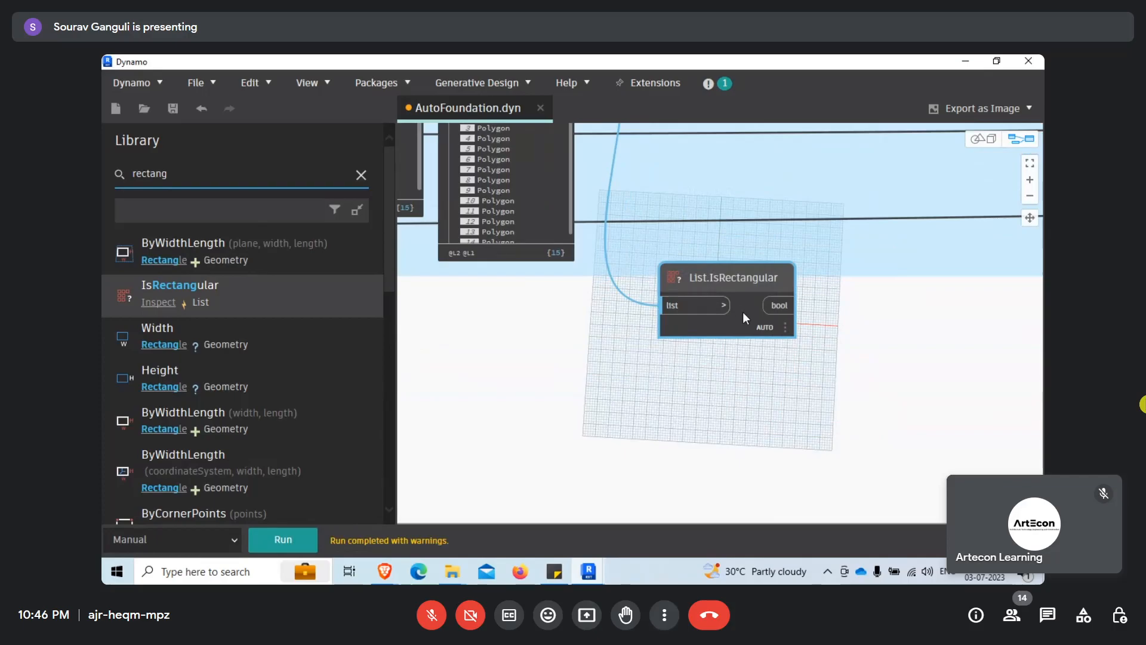
pyautogui.moveTo(743, 312)
pyautogui.moveTo(746, 318); pyautogui.dragTo(761, 412)
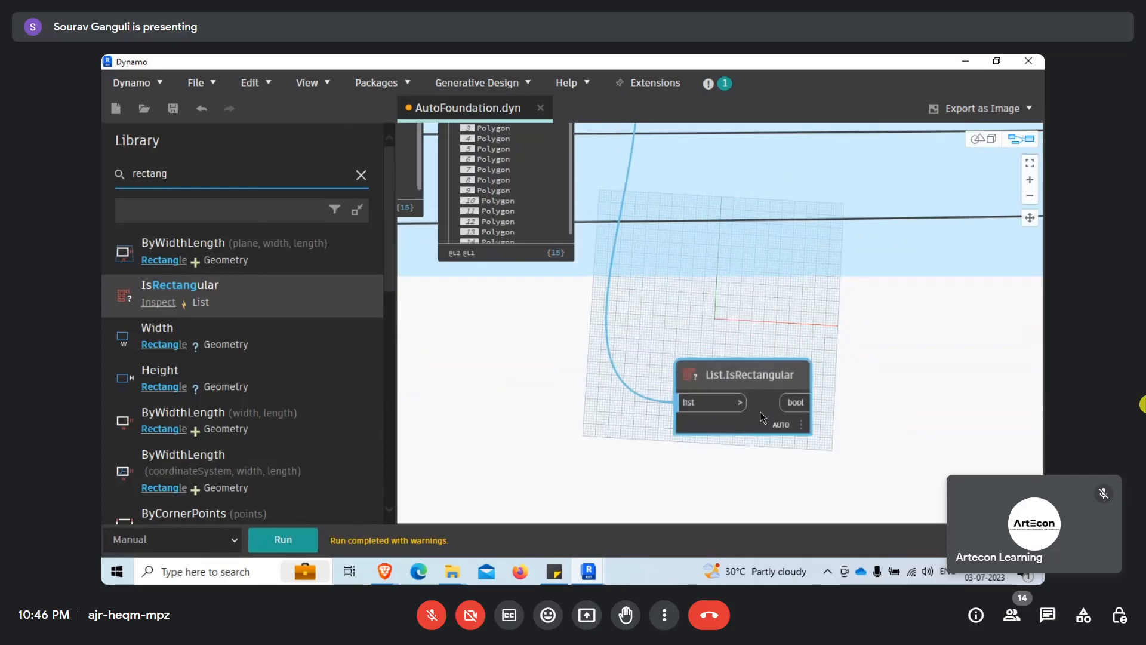
# Try feeding the flattened polygons from List.Flatten into a new Rectangle.Width node placed above List.IsRectangular.
pyautogui.scroll(-3, 737, 391)
pyautogui.scroll(3, 628, 172)
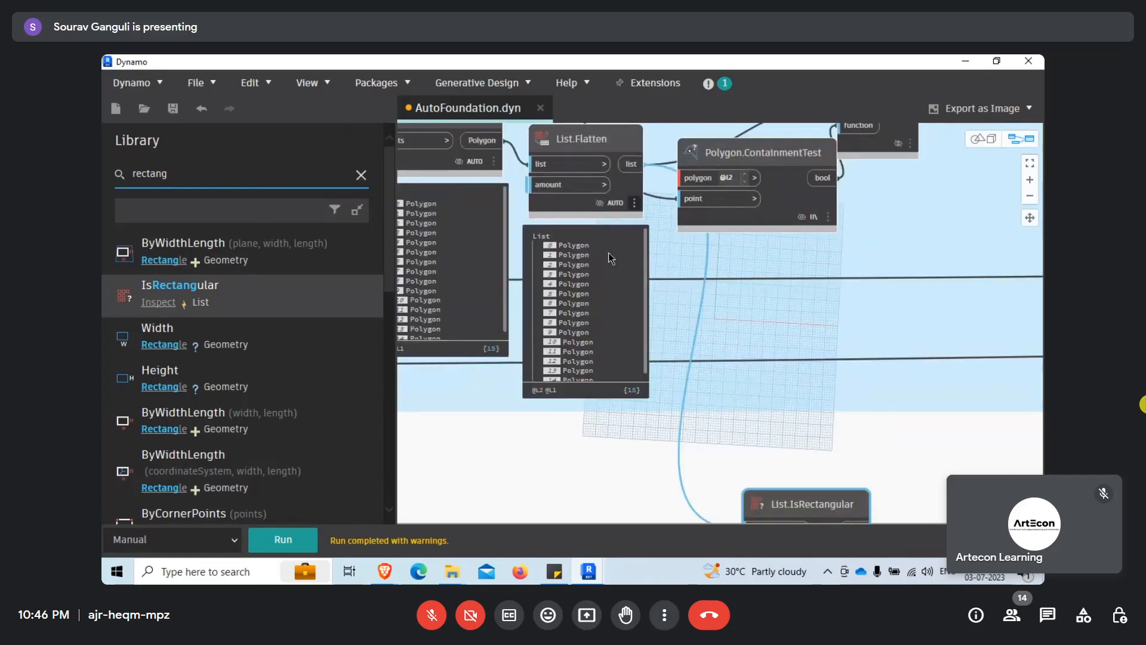
pyautogui.scroll(1, 739, 396)
pyautogui.moveTo(739, 396); pyautogui.dragTo(743, 391, button='middle')
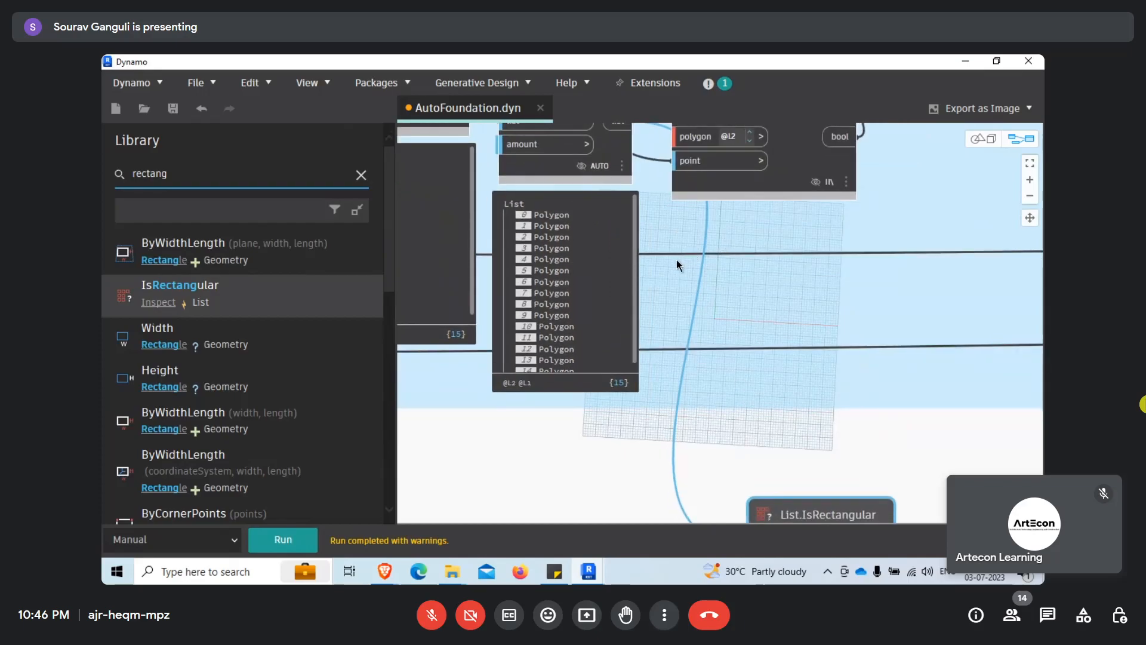
pyautogui.moveTo(220, 346); pyautogui.dragTo(758, 361)
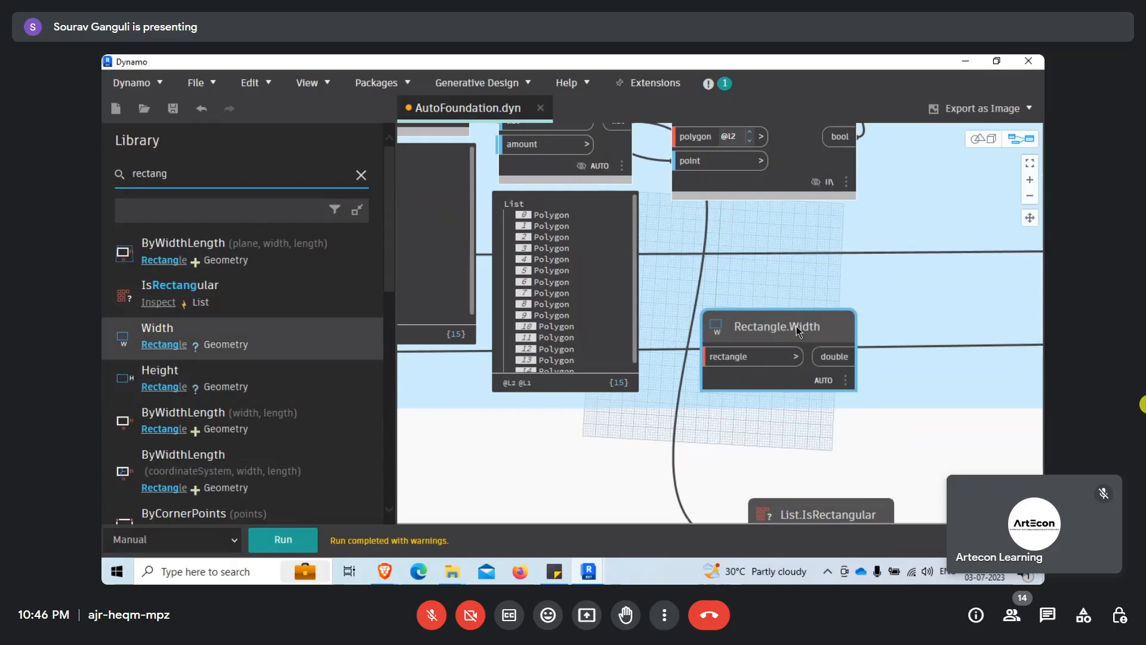
pyautogui.moveTo(796, 327); pyautogui.dragTo(860, 411)
pyautogui.moveTo(690, 234); pyautogui.dragTo(685, 246, button='middle')
pyautogui.click(615, 138)
pyautogui.click(781, 461)
pyautogui.moveTo(779, 515); pyautogui.dragTo(715, 419, button='middle')
pyautogui.moveTo(715, 419); pyautogui.dragTo(697, 493)
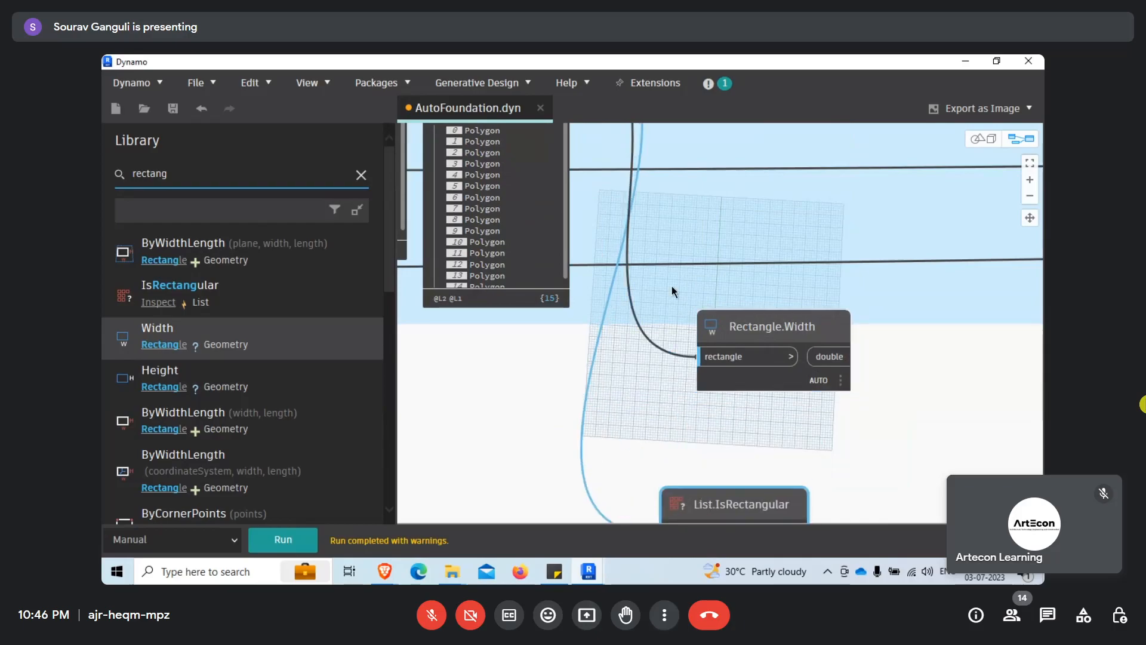
# Run the graph to test the Rectangle.Width node, and delete that node.
pyautogui.click(279, 539)
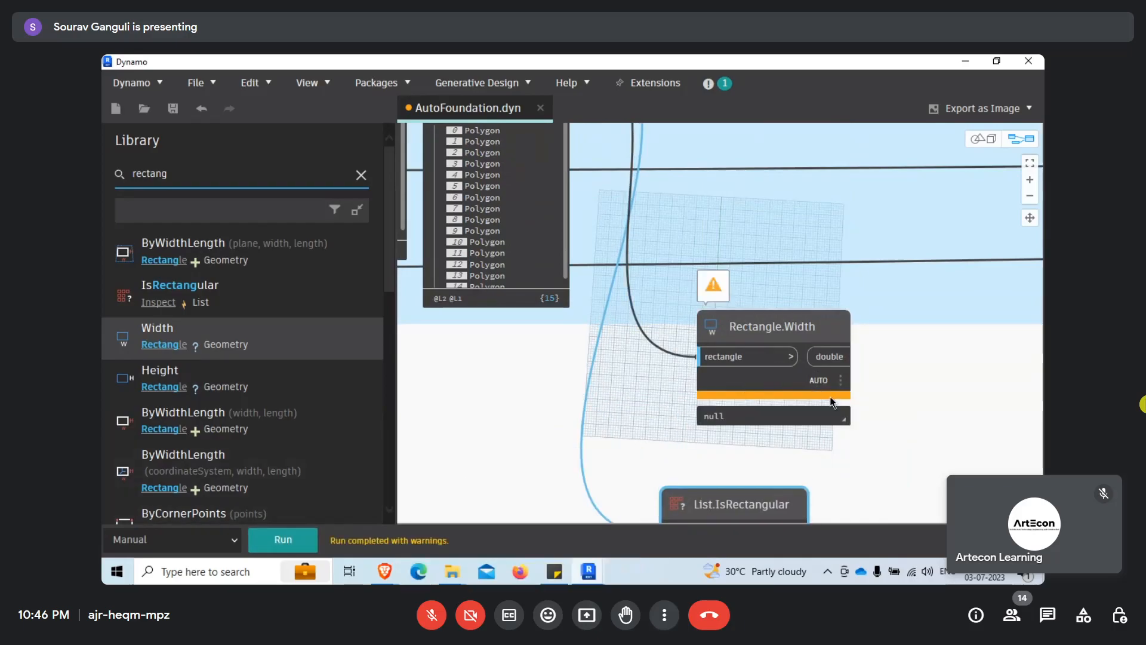
pyautogui.click(806, 376)
pyautogui.press('Delete')
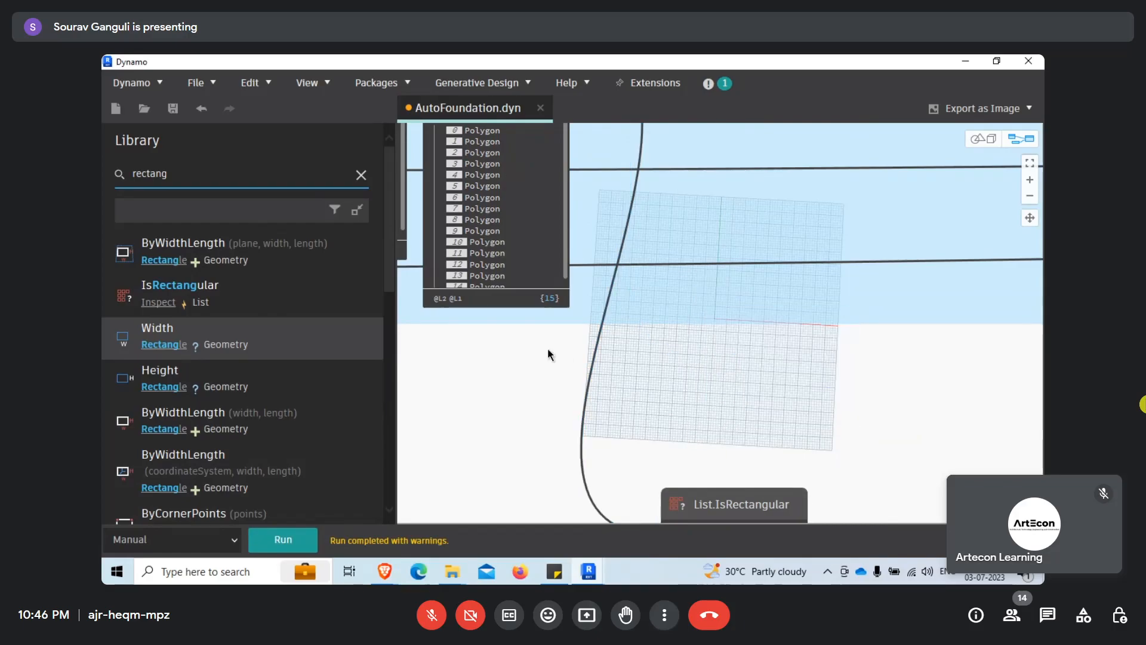
# Trace the graph back to PolyCurve.ByCurves and examine the nested list structure of its output.
pyautogui.moveTo(546, 349); pyautogui.dragTo(861, 388, button='middle')
pyautogui.scroll(-3, 848, 370)
pyautogui.scroll(3, 650, 213)
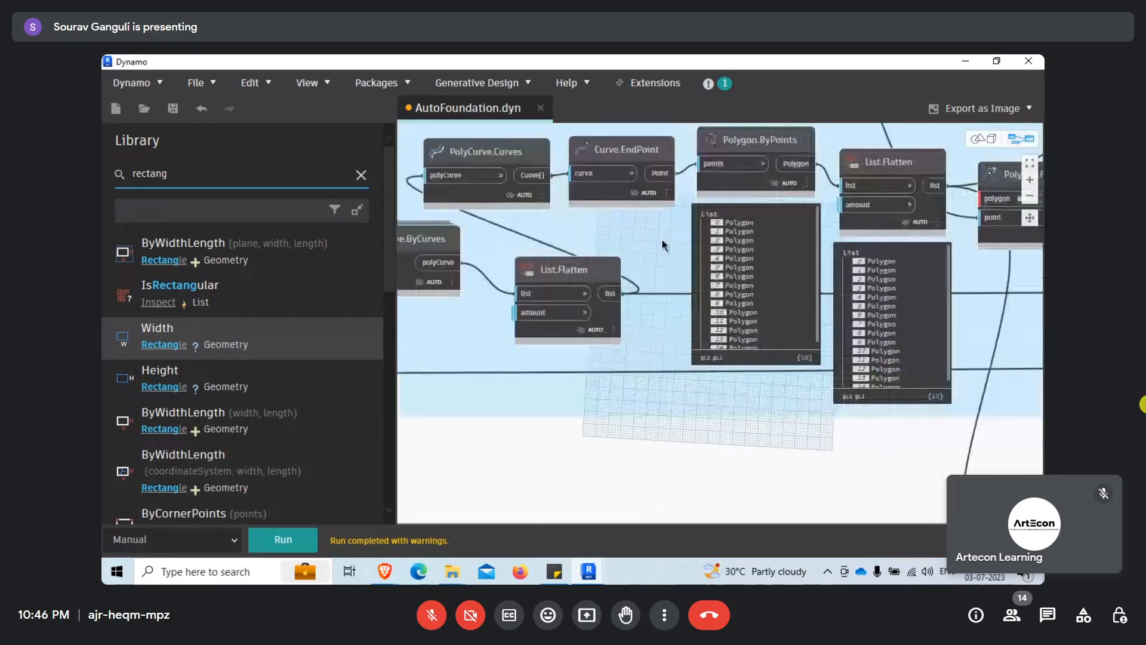
pyautogui.moveTo(650, 212); pyautogui.dragTo(697, 216, button='middle')
pyautogui.moveTo(533, 309); pyautogui.dragTo(586, 202, button='middle')
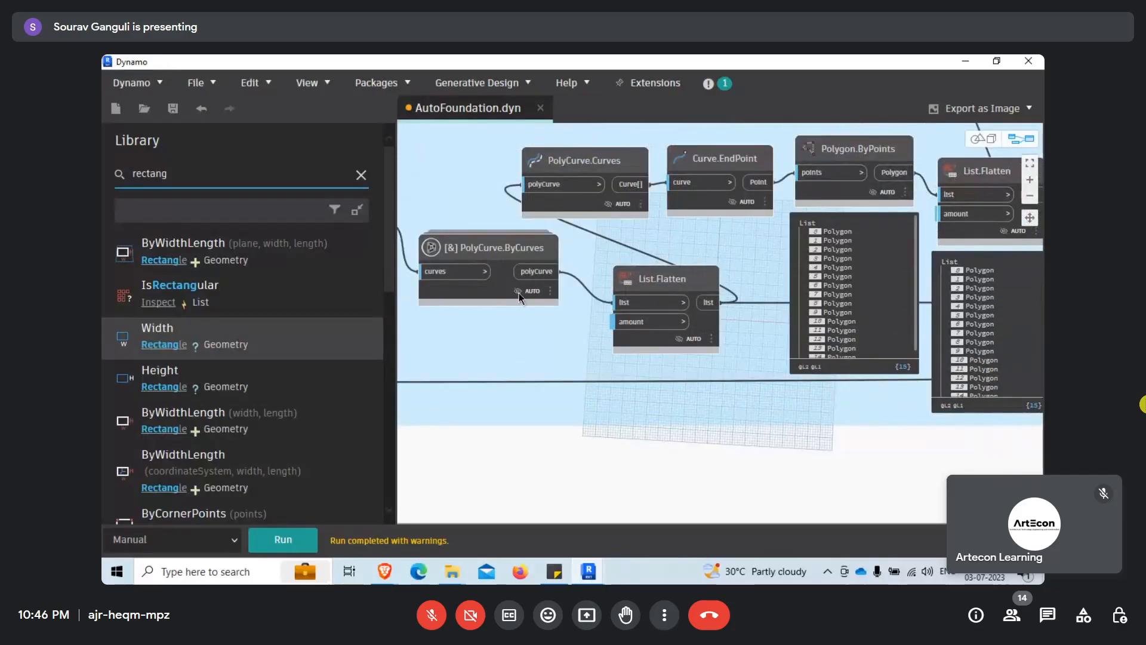
pyautogui.click(547, 322)
pyautogui.moveTo(622, 449); pyautogui.dragTo(643, 358, button='middle')
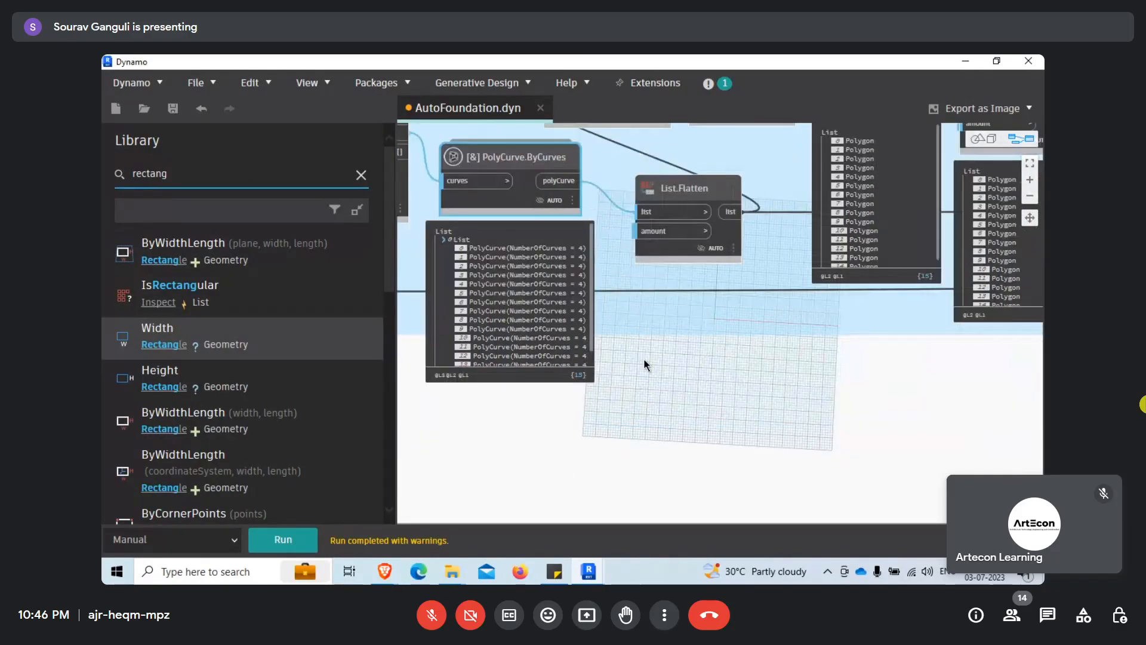
pyautogui.click(448, 241)
pyautogui.click(443, 240)
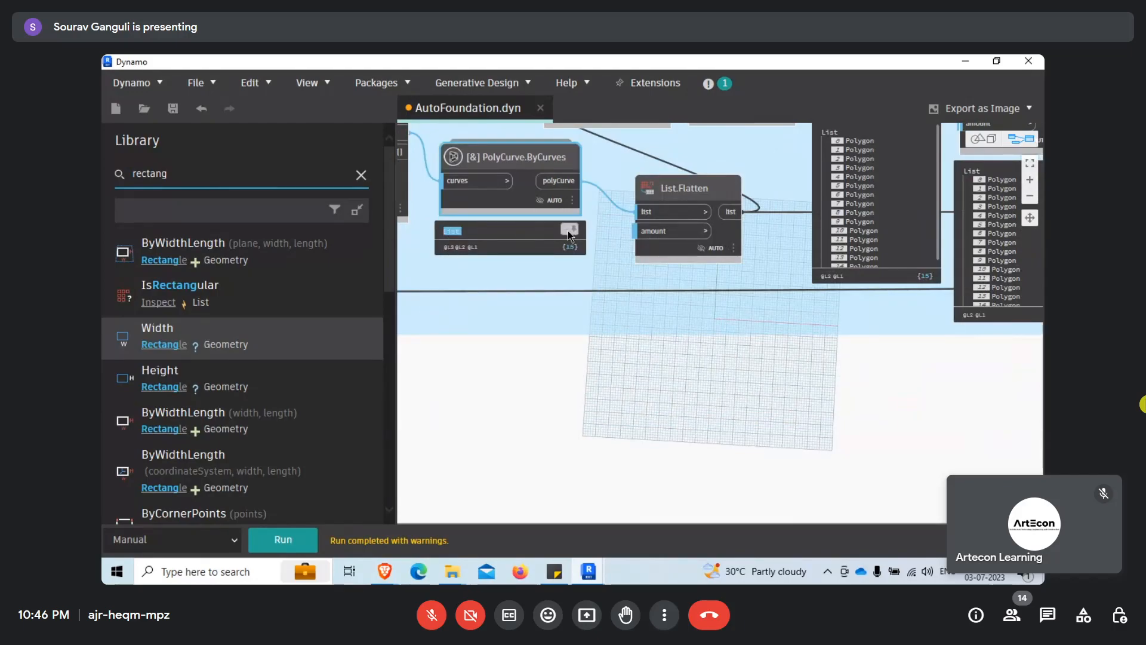
# Rewire the List.IsRectangular input to the polyCurve output of PolyCurve.ByCurves and run the graph.
pyautogui.scroll(-5, 570, 324)
pyautogui.scroll(3, 737, 370)
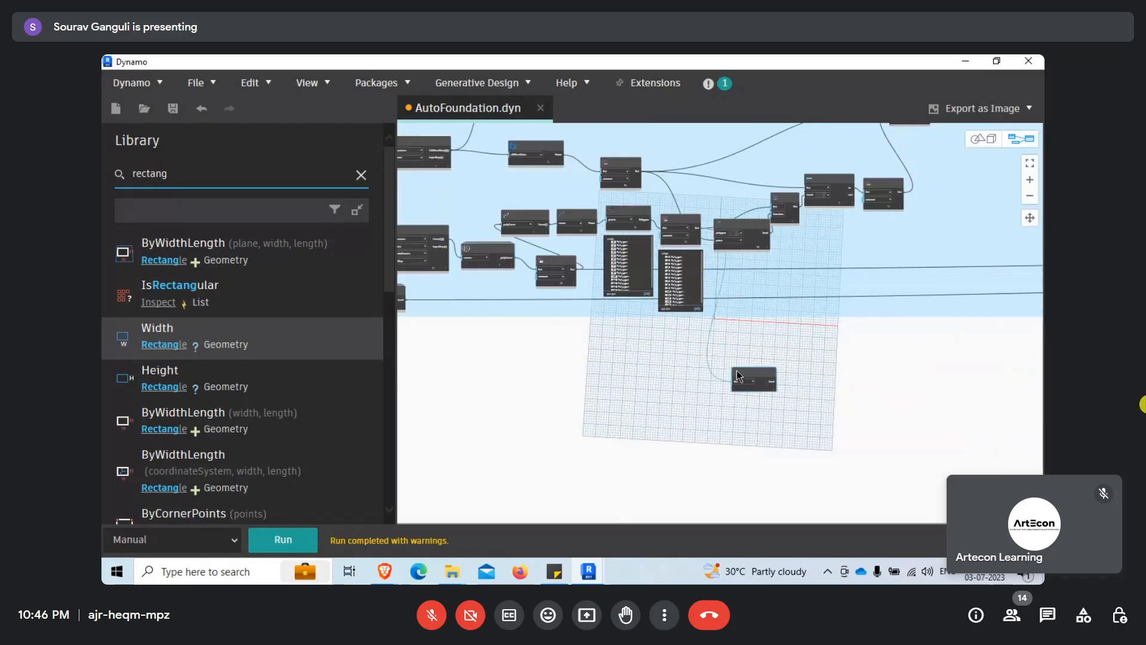
pyautogui.scroll(-3, 737, 370)
pyautogui.scroll(4, 660, 328)
pyautogui.scroll(3, 660, 328)
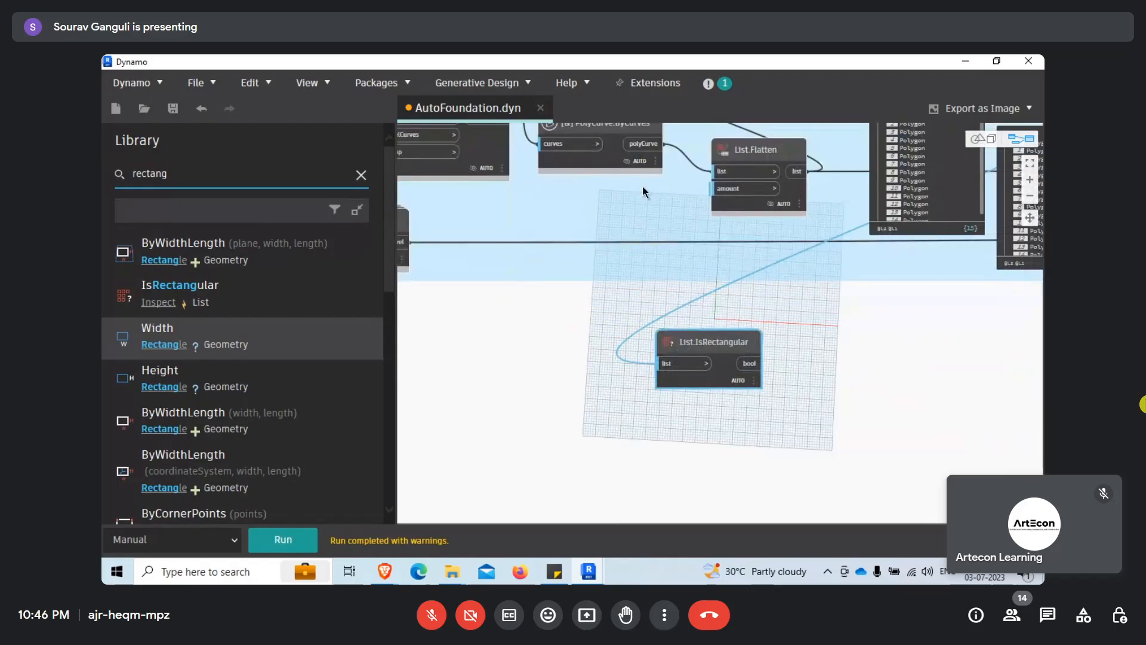
pyautogui.moveTo(673, 342); pyautogui.dragTo(670, 364)
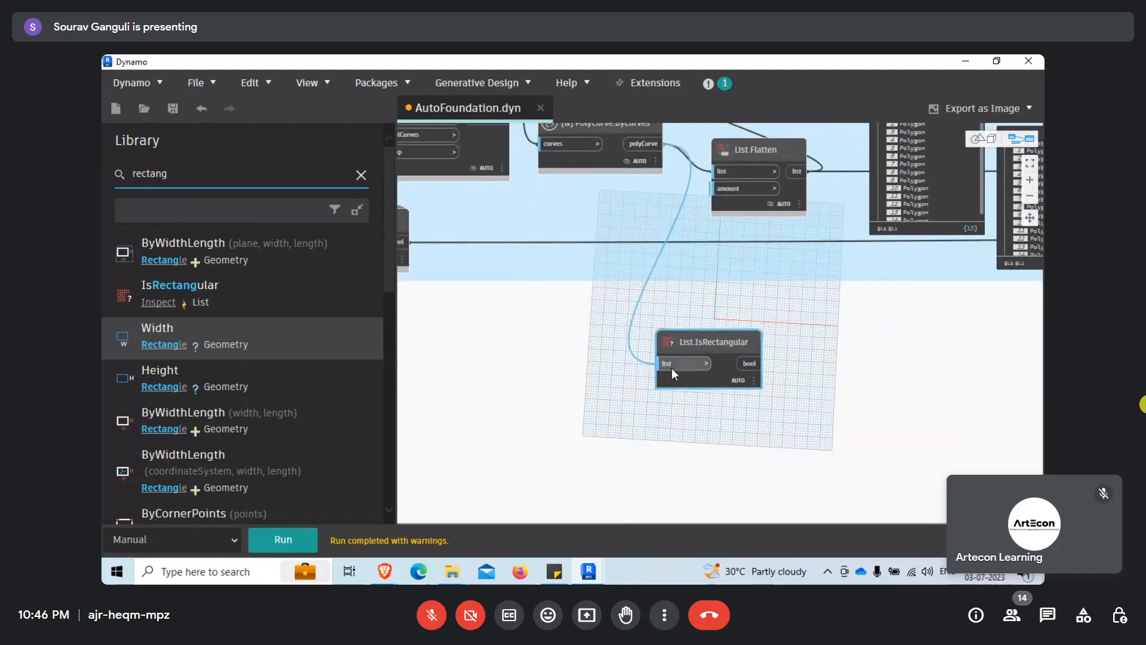
pyautogui.click(306, 539)
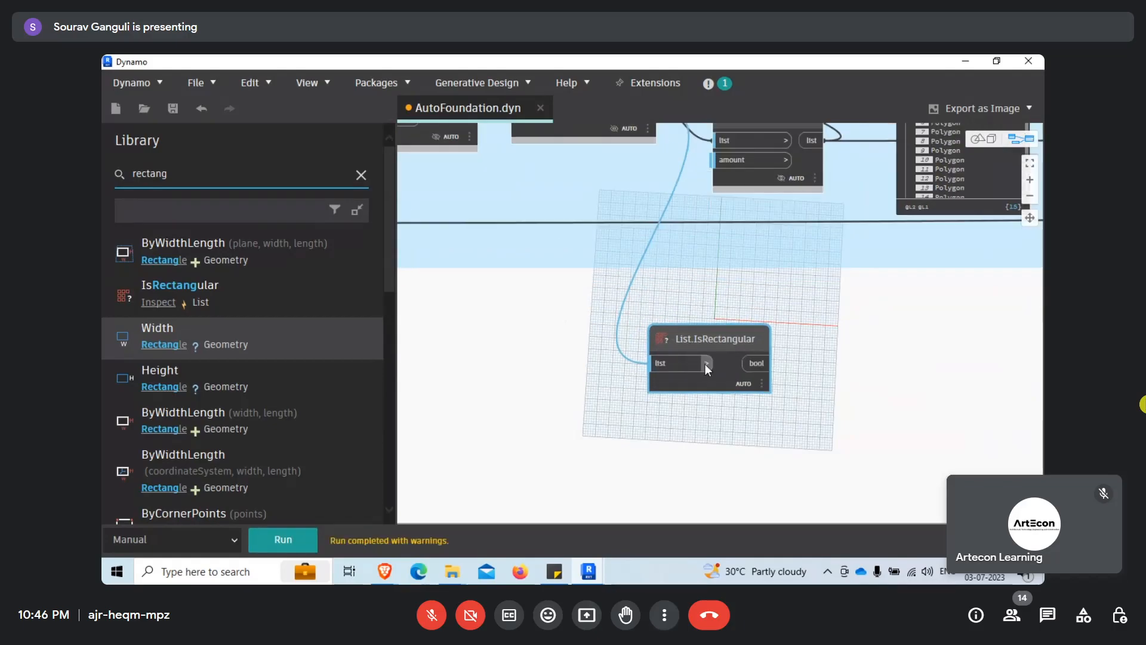
pyautogui.scroll(2, 715, 367)
pyautogui.scroll(-5, 720, 277)
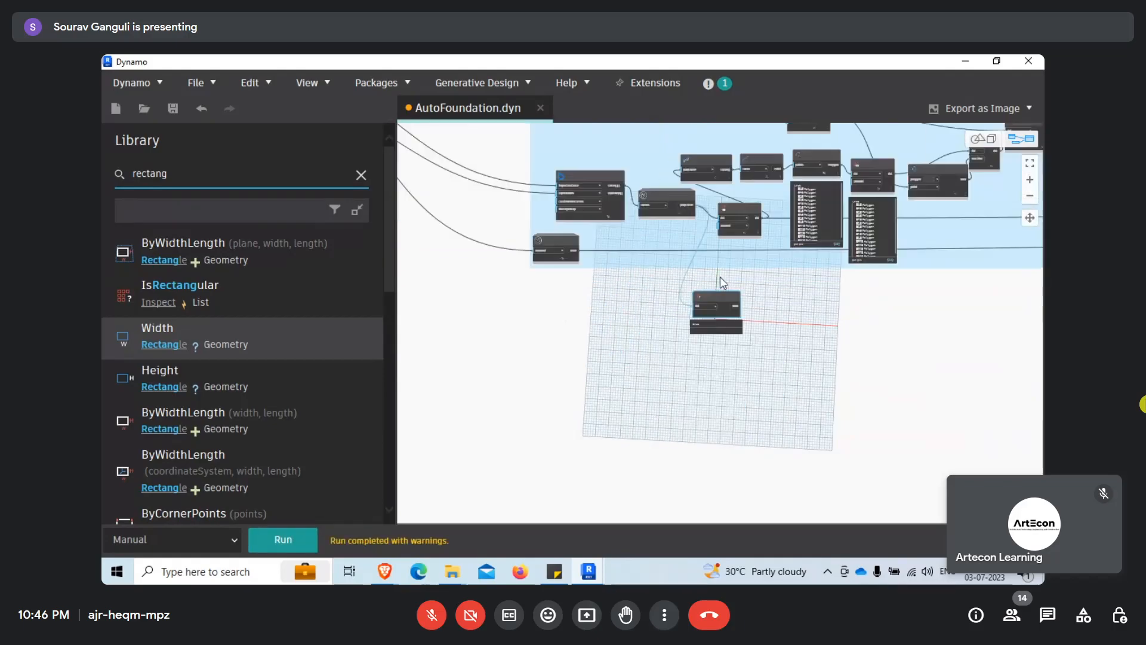
pyautogui.scroll(3, 789, 320)
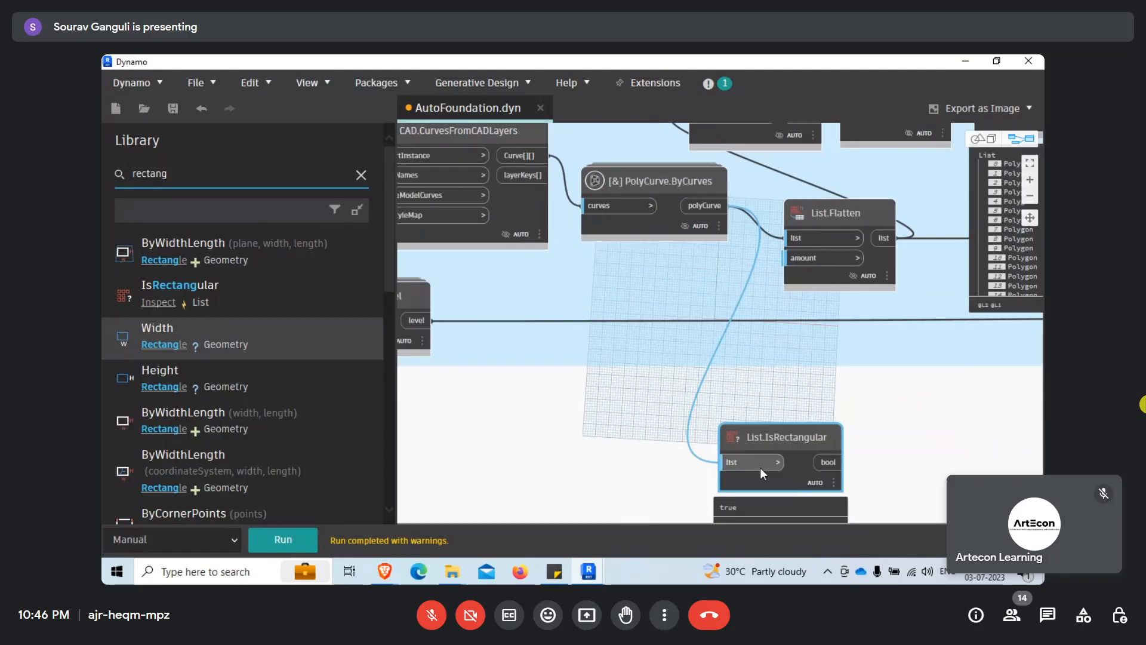
pyautogui.click(777, 461)
pyautogui.click(642, 465)
pyautogui.click(721, 495)
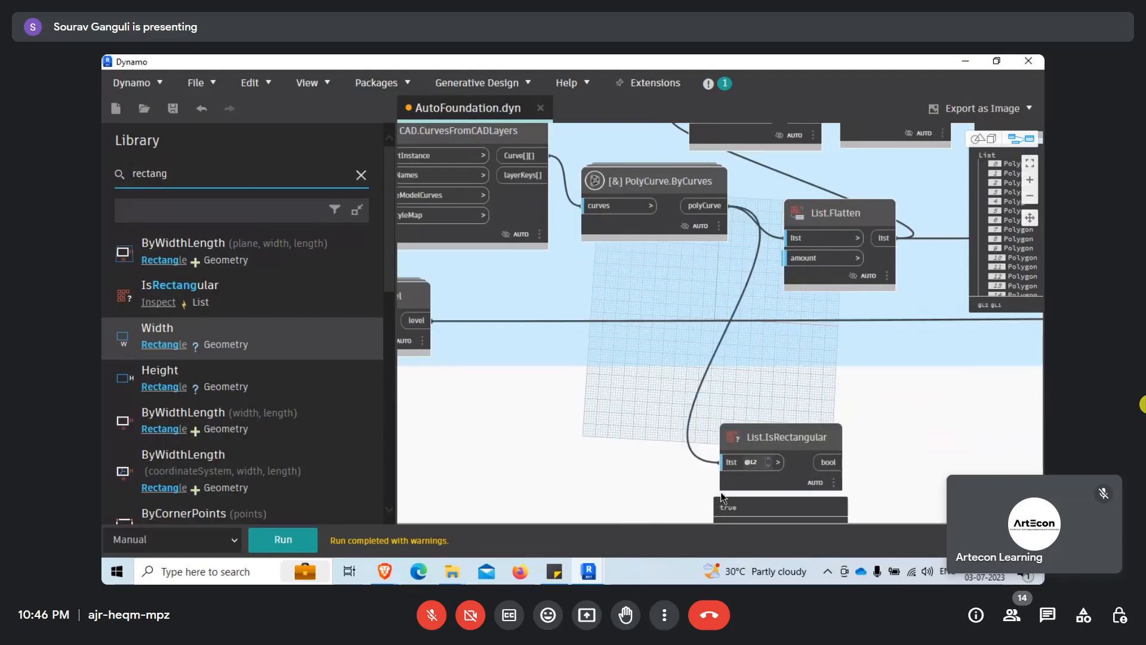
pyautogui.click(283, 539)
pyautogui.scroll(-3, 756, 432)
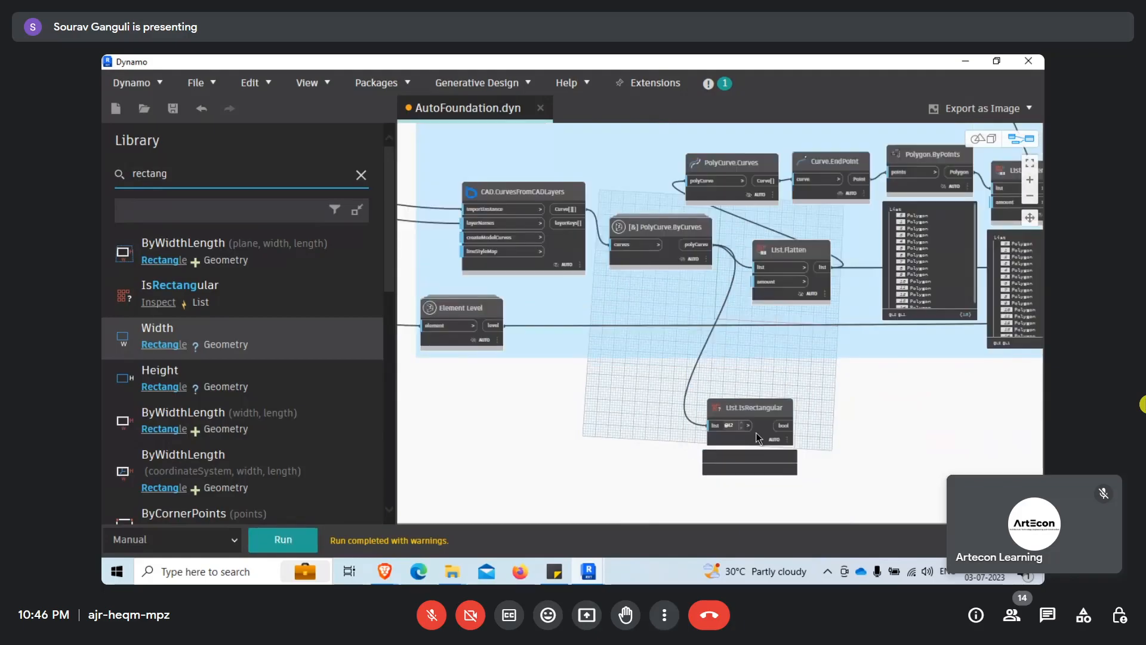
pyautogui.scroll(4, 775, 465)
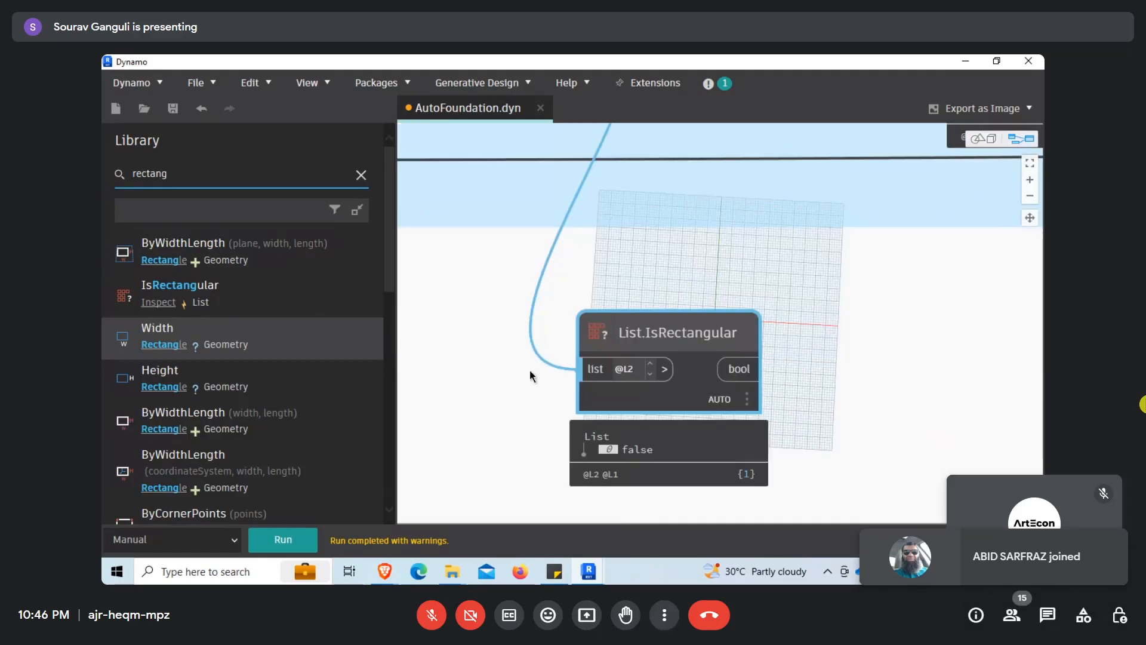
# Replace the List.IsRectangular node with a Rectangle.Width node fed by the PolyCurve.ByCurves output, and run the graph.
pyautogui.press('Delete')
pyautogui.click(236, 331)
pyautogui.scroll(-4, 720, 346)
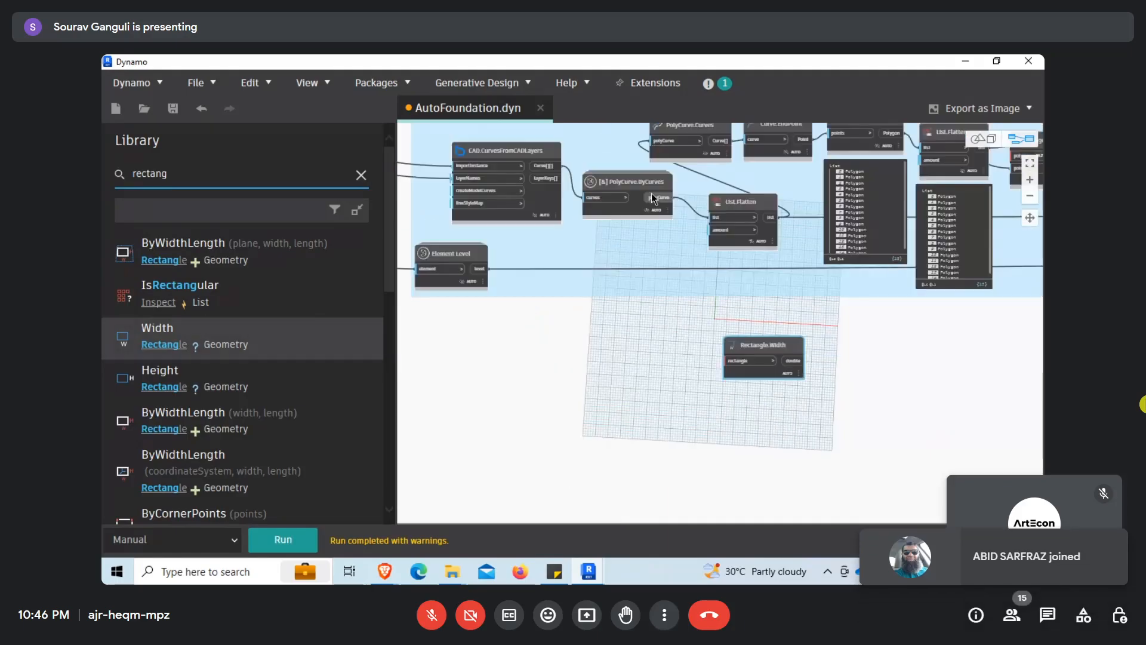
pyautogui.scroll(2, 655, 197)
pyautogui.click(654, 197)
pyautogui.click(765, 454)
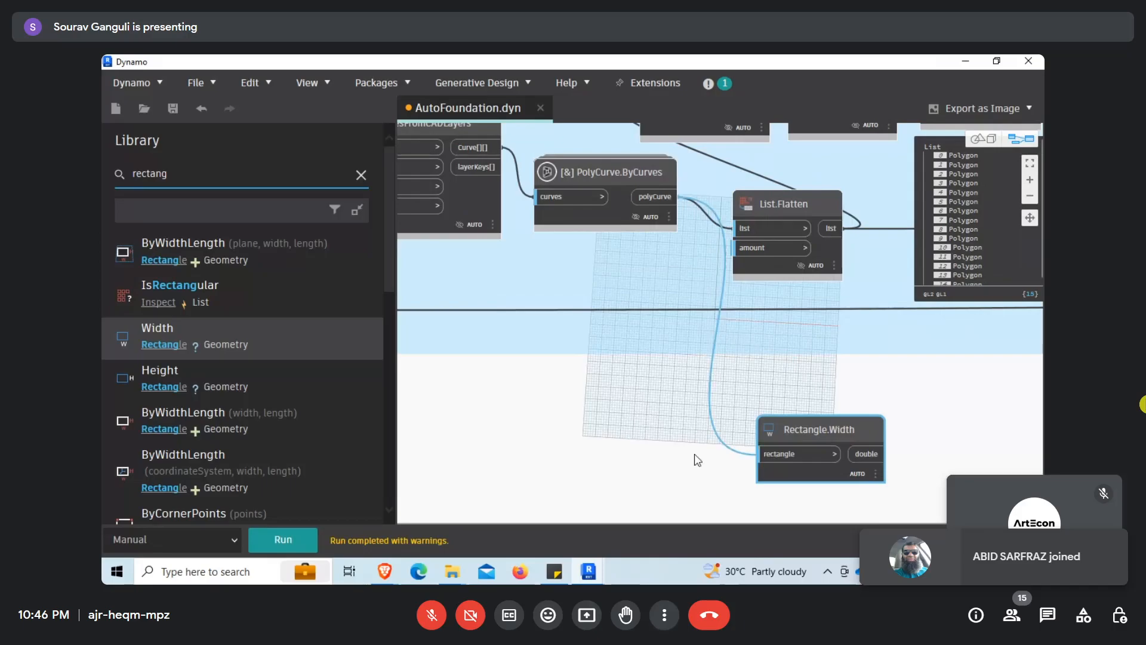
pyautogui.click(284, 541)
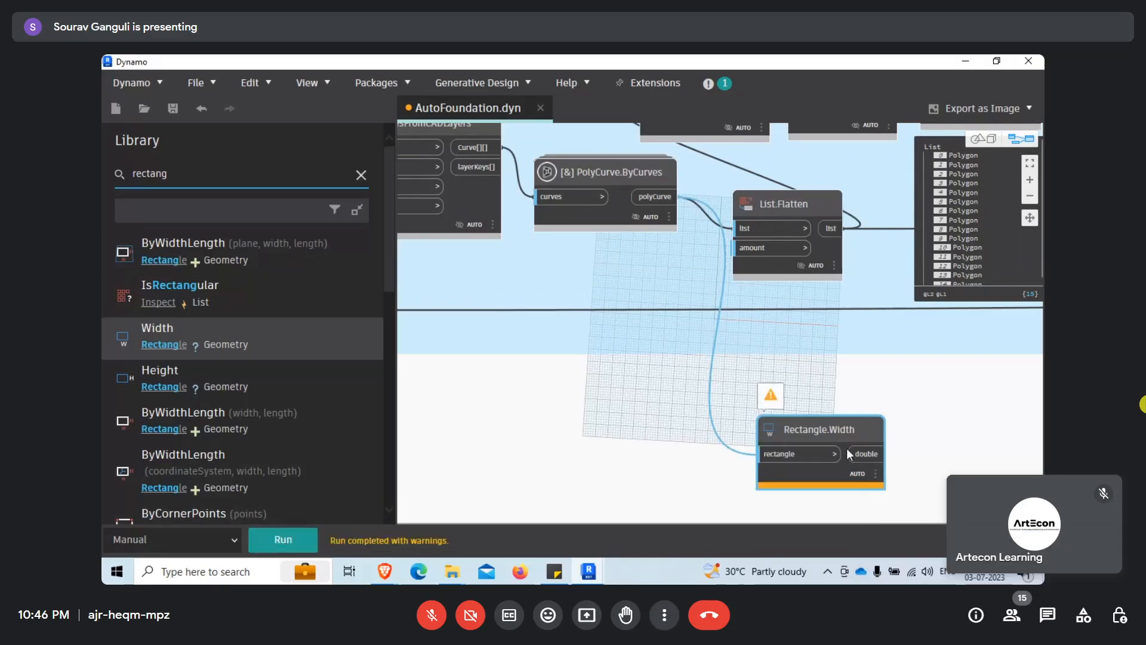
pyautogui.click(834, 454)
pyautogui.click(645, 452)
pyautogui.click(284, 539)
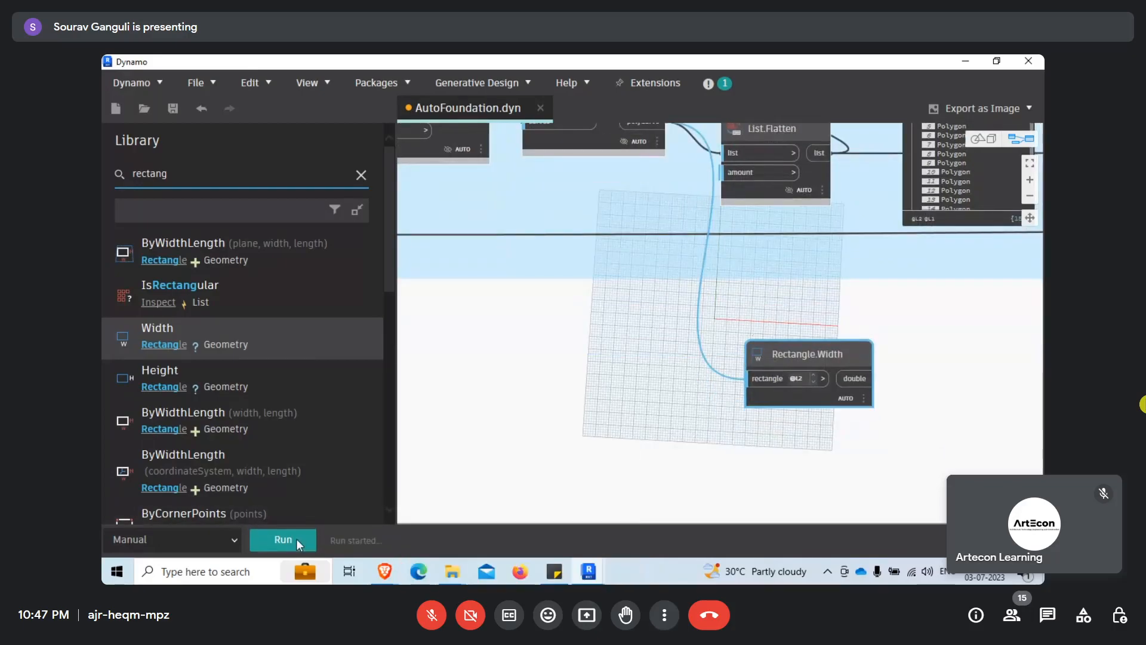
pyautogui.scroll(2, 801, 395)
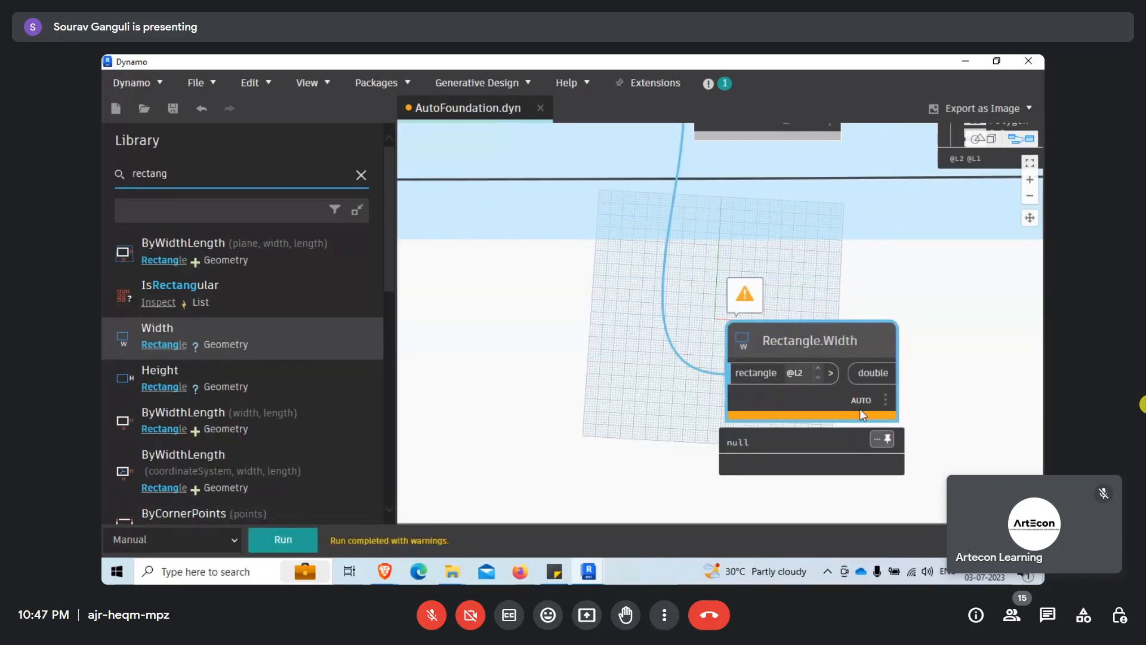
pyautogui.press('Delete')
# Inspect the output preview of PolyCurve.ByCurves and follow the graph to the Floor.ByOutlineTypeAndLevel node.
pyautogui.moveTo(681, 301); pyautogui.dragTo(819, 469, button='middle')
pyautogui.scroll(-3, 812, 417)
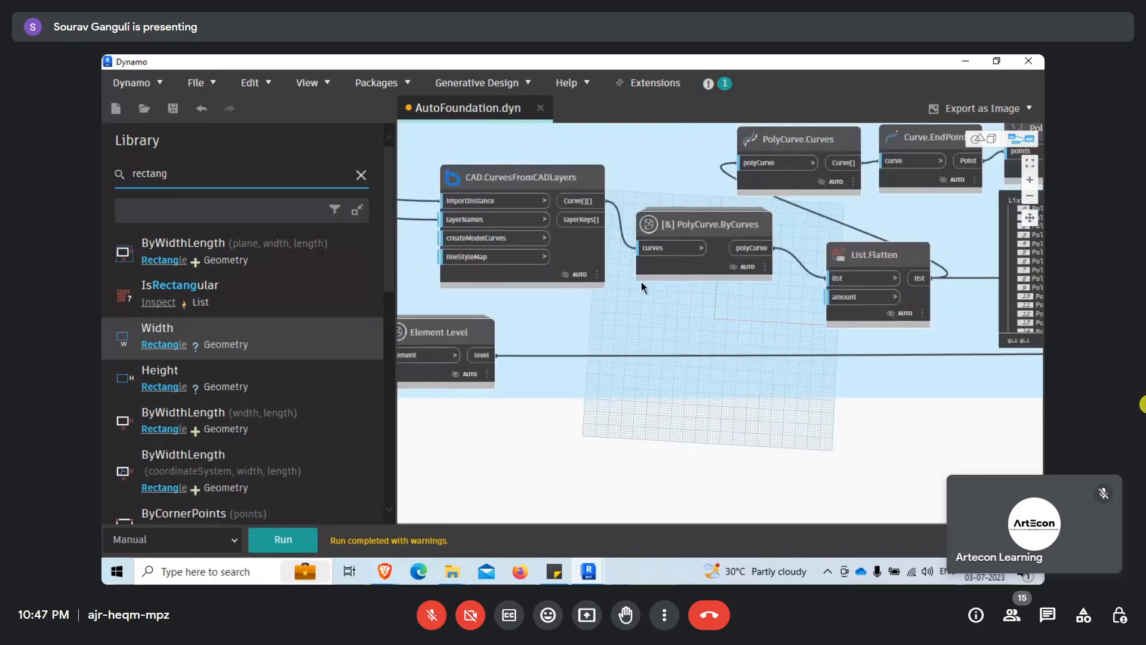
pyautogui.moveTo(697, 259)
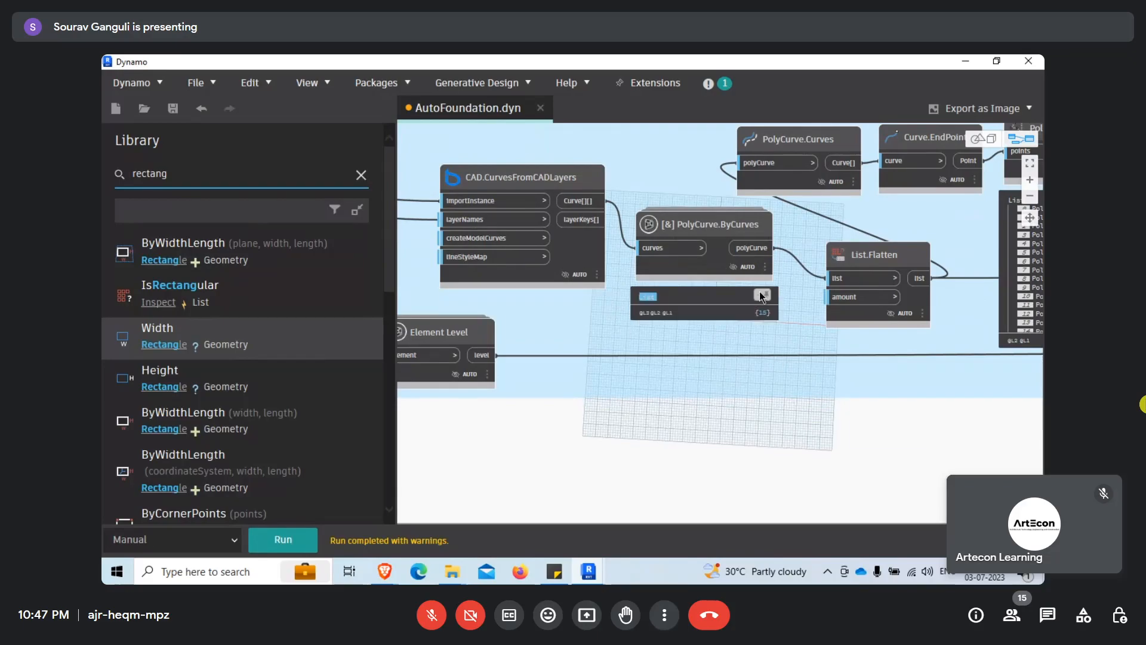
pyautogui.scroll(4, 772, 335)
pyautogui.click(313, 539)
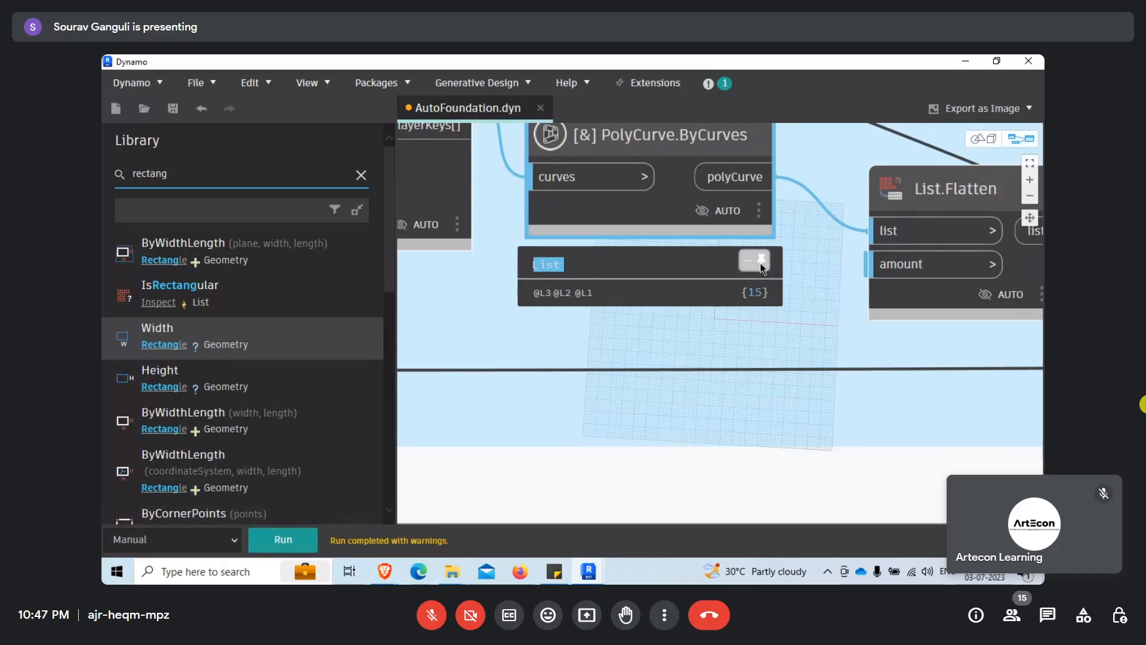
pyautogui.moveTo(789, 356); pyautogui.dragTo(754, 363, button='middle')
pyautogui.scroll(-5, 752, 280)
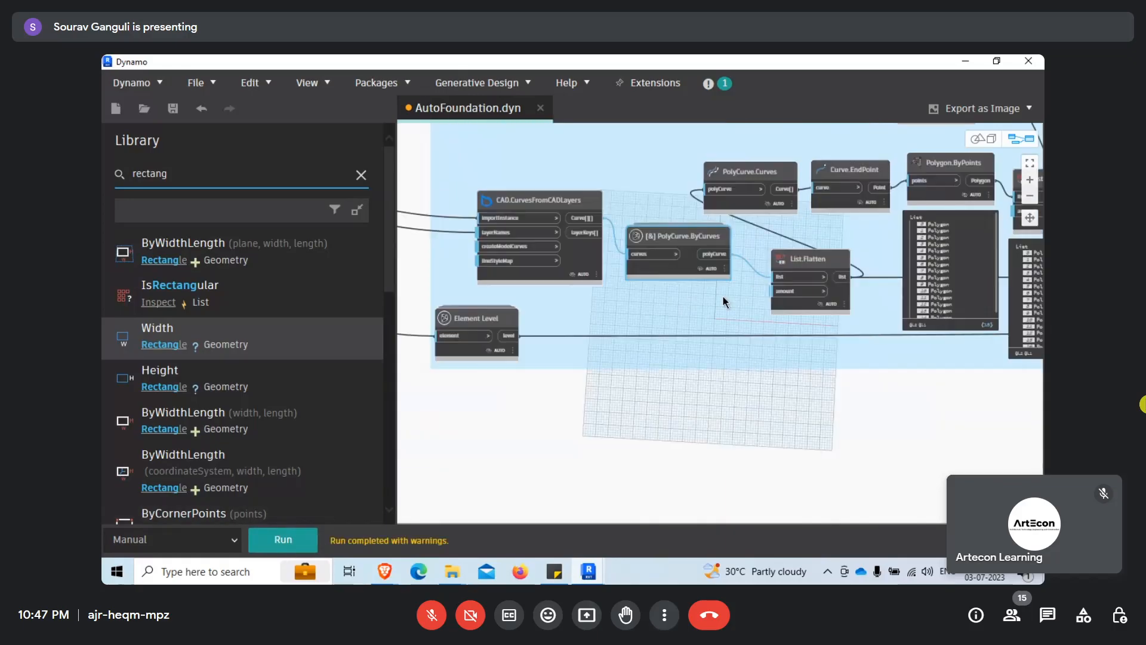
pyautogui.scroll(-6, 597, 376)
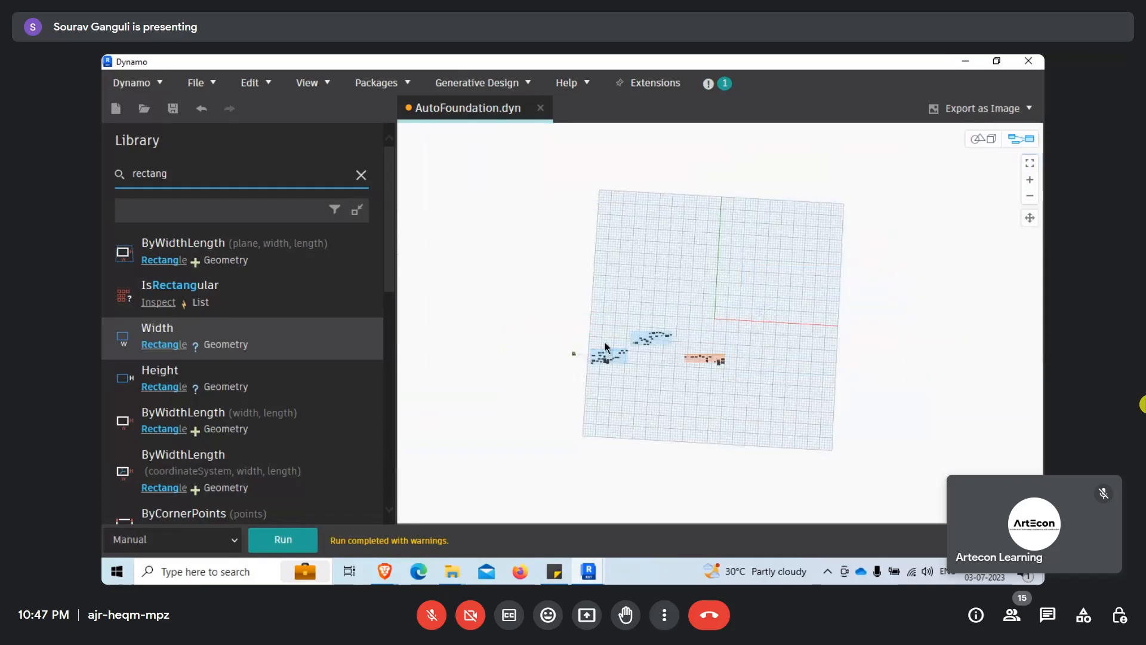
pyautogui.scroll(4, 687, 368)
pyautogui.scroll(6, 927, 305)
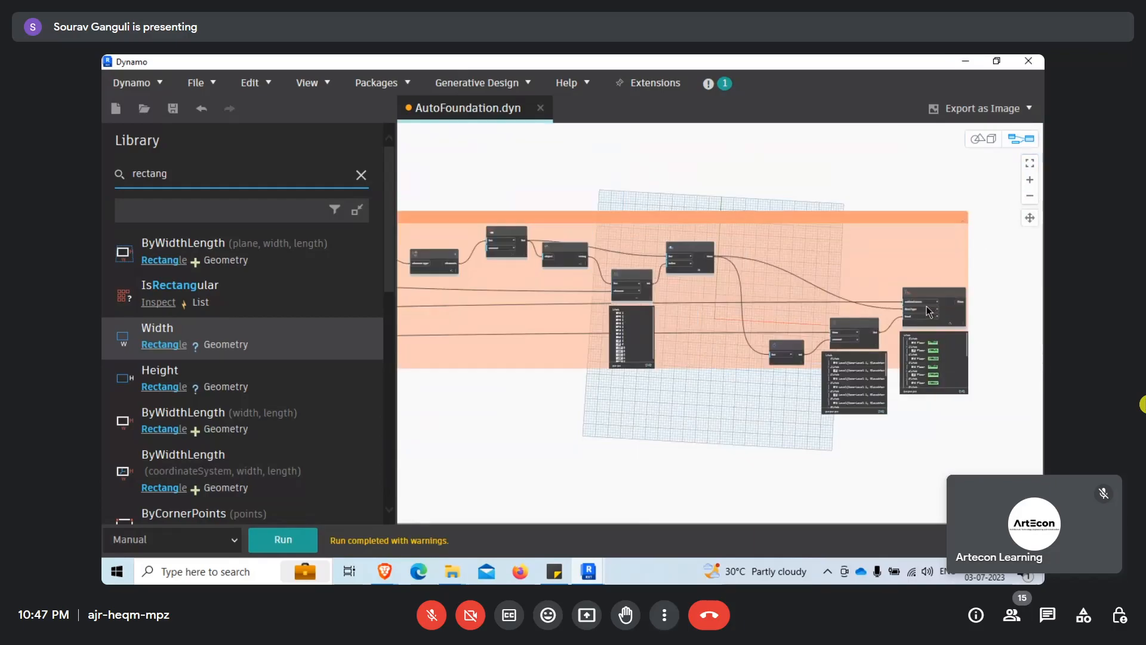
# Search the node library for "family by po" and clear the search.
pyautogui.moveTo(183, 175); pyautogui.dragTo(102, 182)
pyautogui.write('f')
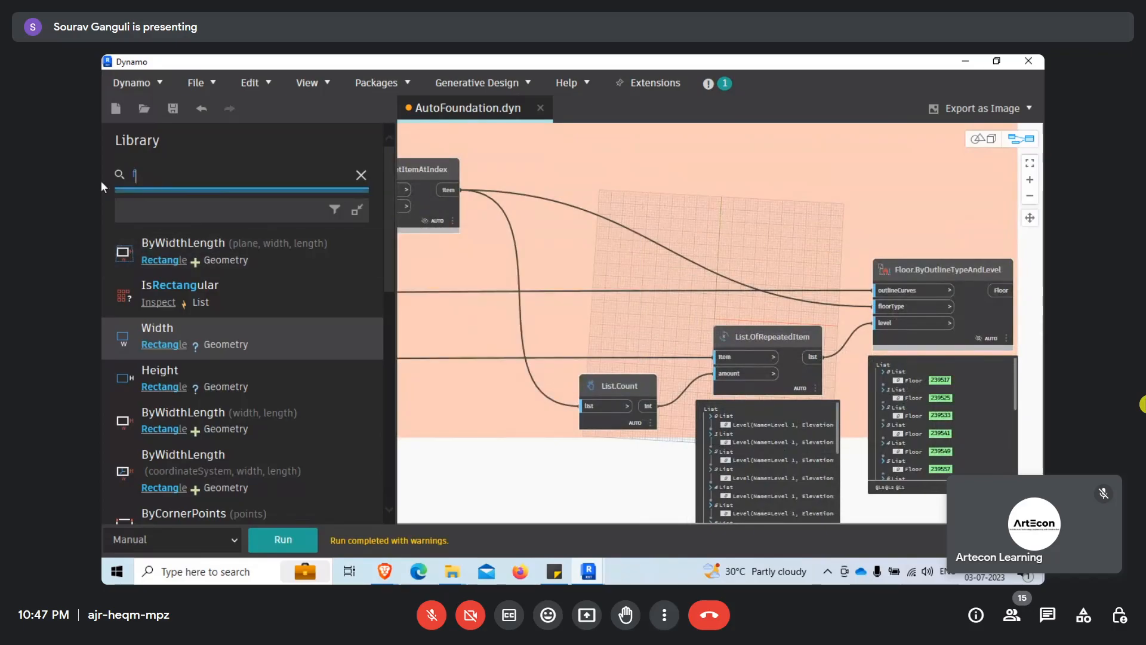
pyautogui.write('amilt')
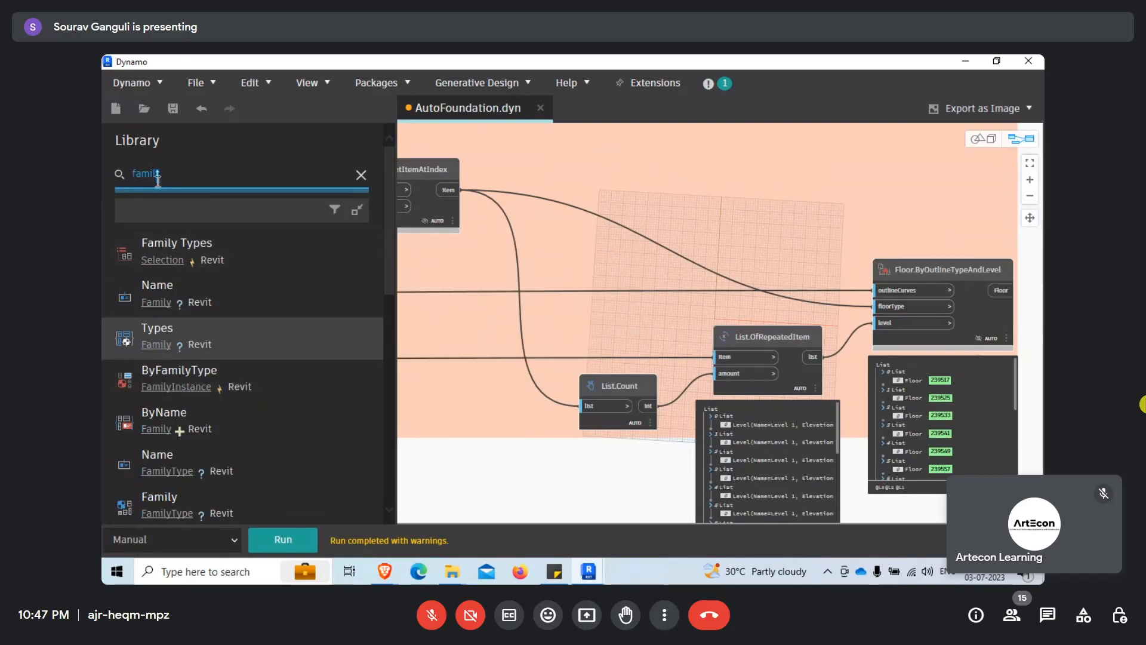
pyautogui.write('y')
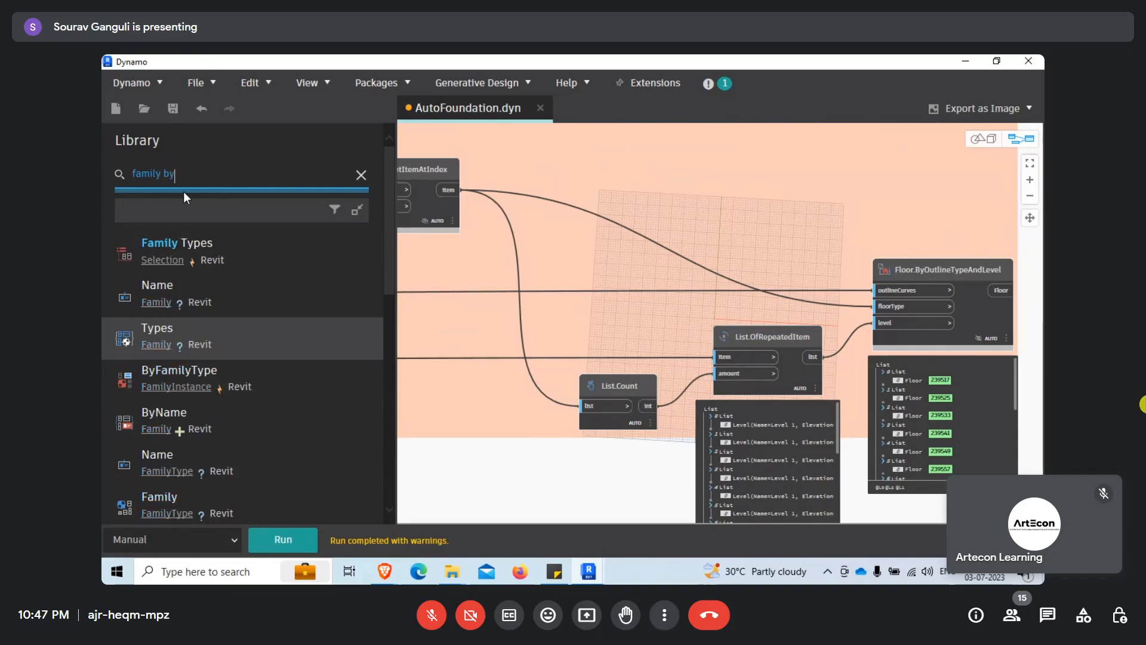
pyautogui.write(' bypo')
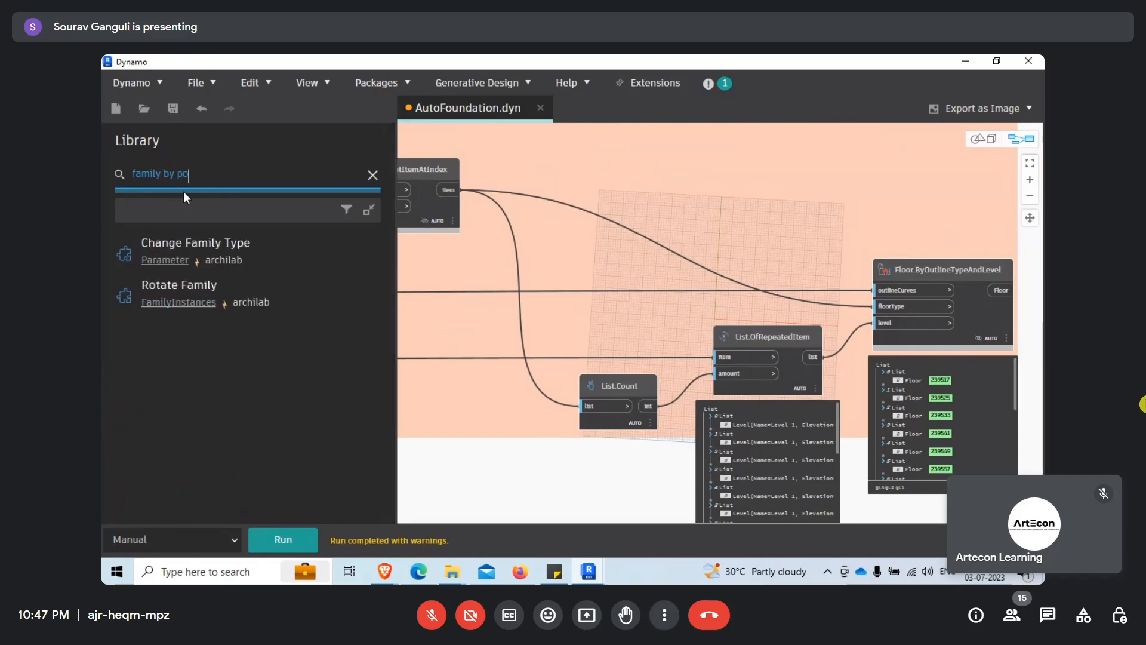
pyautogui.press('BackSpace')
pyautogui.press('BackSpace')
pyautogui.press('BackSpace')
pyautogui.press('BackSpace')
pyautogui.press('BackSpace')
pyautogui.press('BackSpace')
pyautogui.press('BackSpace')
pyautogui.press('BackSpace')
pyautogui.press('BackSpace')
pyautogui.press('BackSpace')
pyautogui.press('BackSpace')
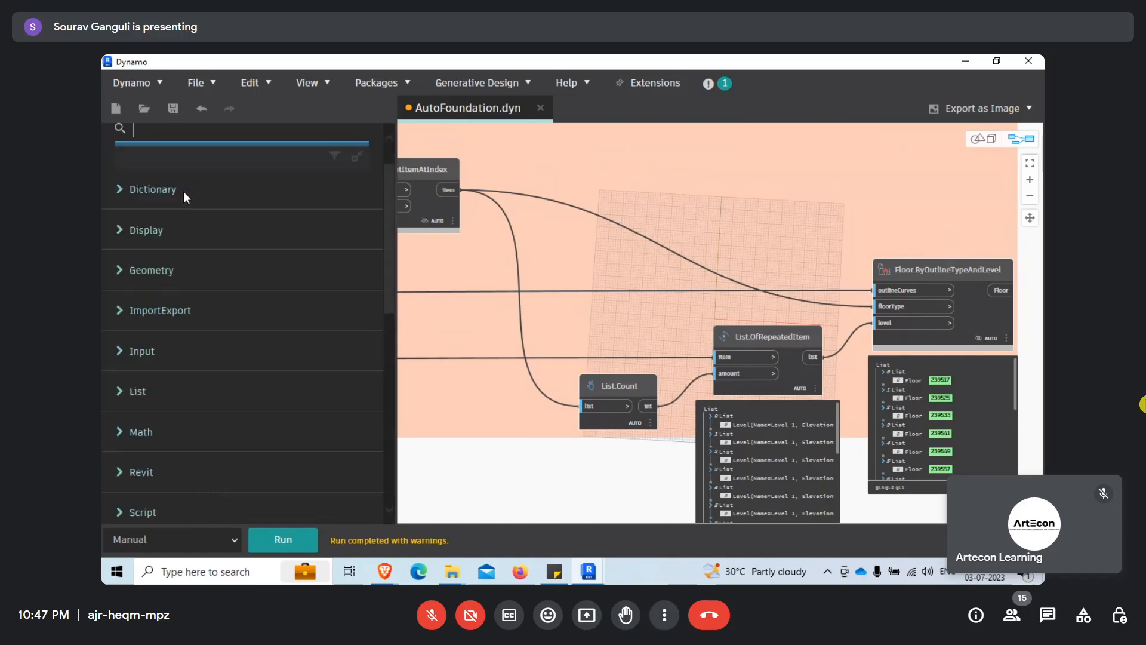
# Search the node library for "Family.By" and clear the search.
pyautogui.click(117, 472)
pyautogui.scroll(5, 141, 432)
pyautogui.click(167, 176)
pyautogui.write('Family')
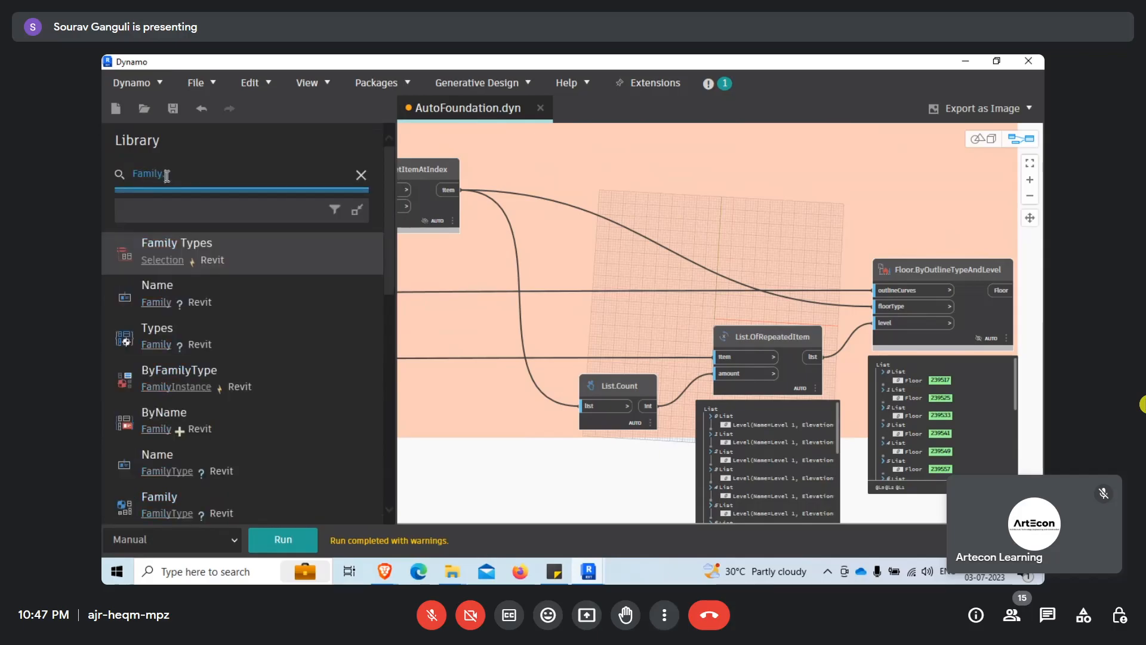
pyautogui.write(' By')
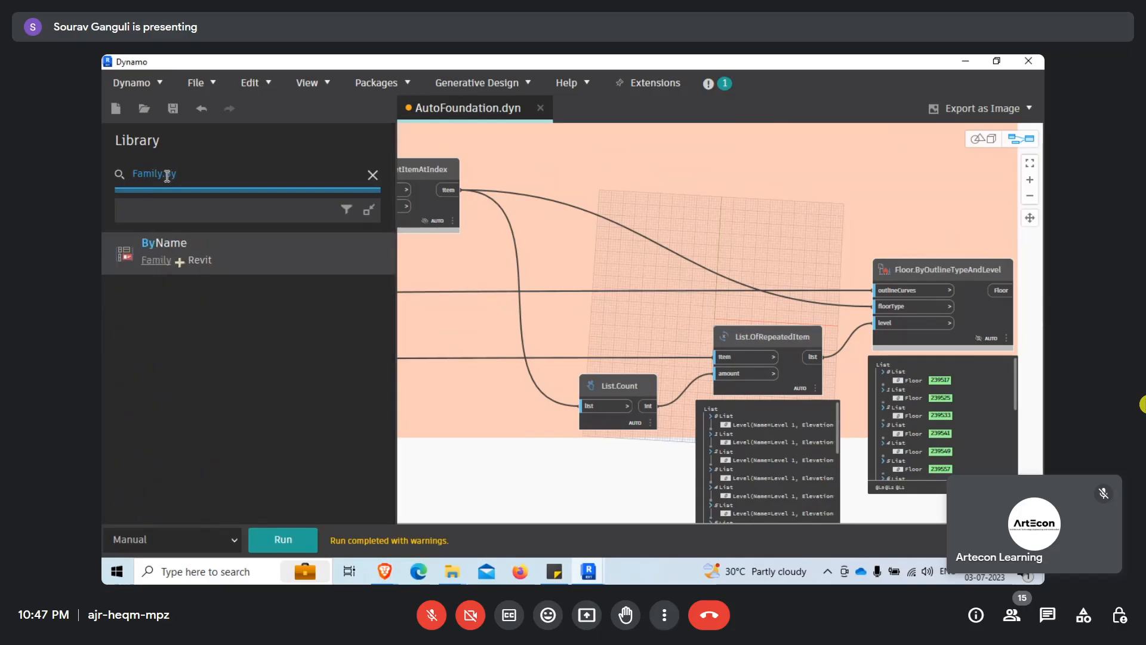
pyautogui.press('BackSpace')
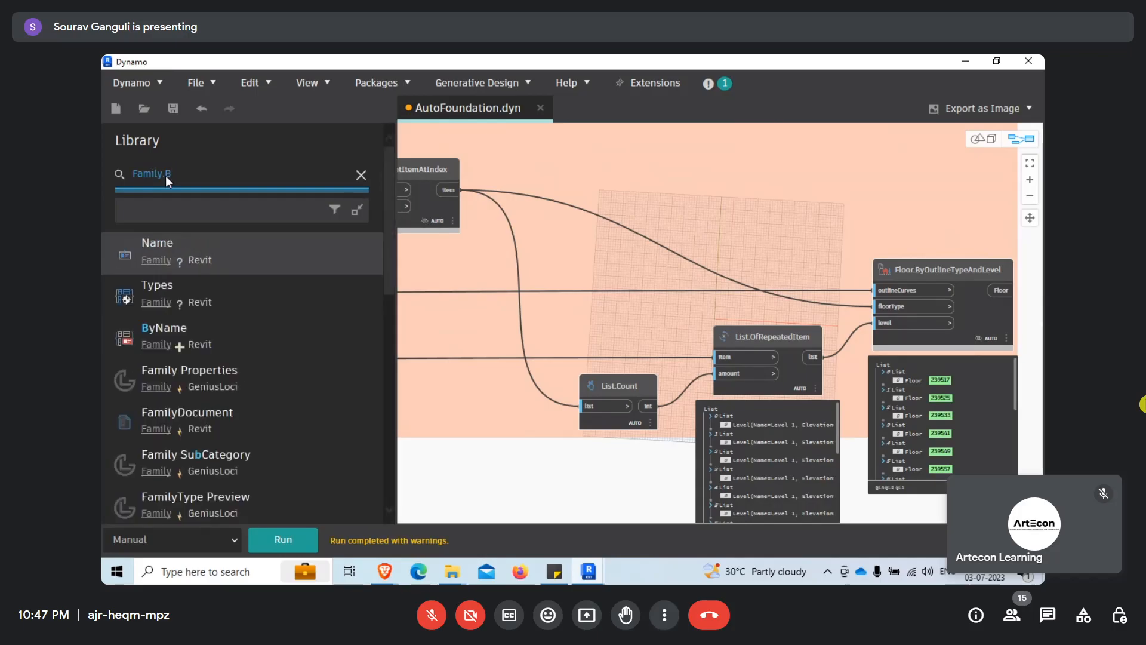
pyautogui.press('BackSpace')
pyautogui.press('BackSpace')
pyautogui.press('BackSpace')
pyautogui.press('BackSpace')
pyautogui.press('BackSpace')
pyautogui.press('BackSpace')
pyautogui.press('BackSpace')
pyautogui.press('BackSpace')
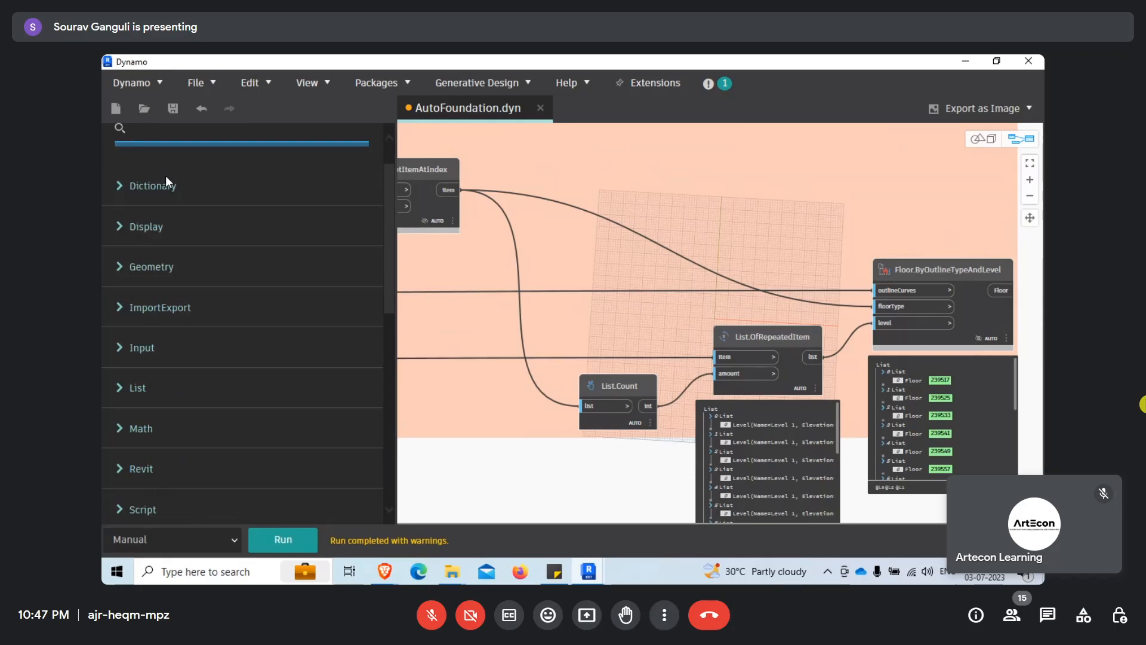
# Add a ByPoint node from the FamilyInstance category of the Revit elements in the node library.
pyautogui.click(119, 468)
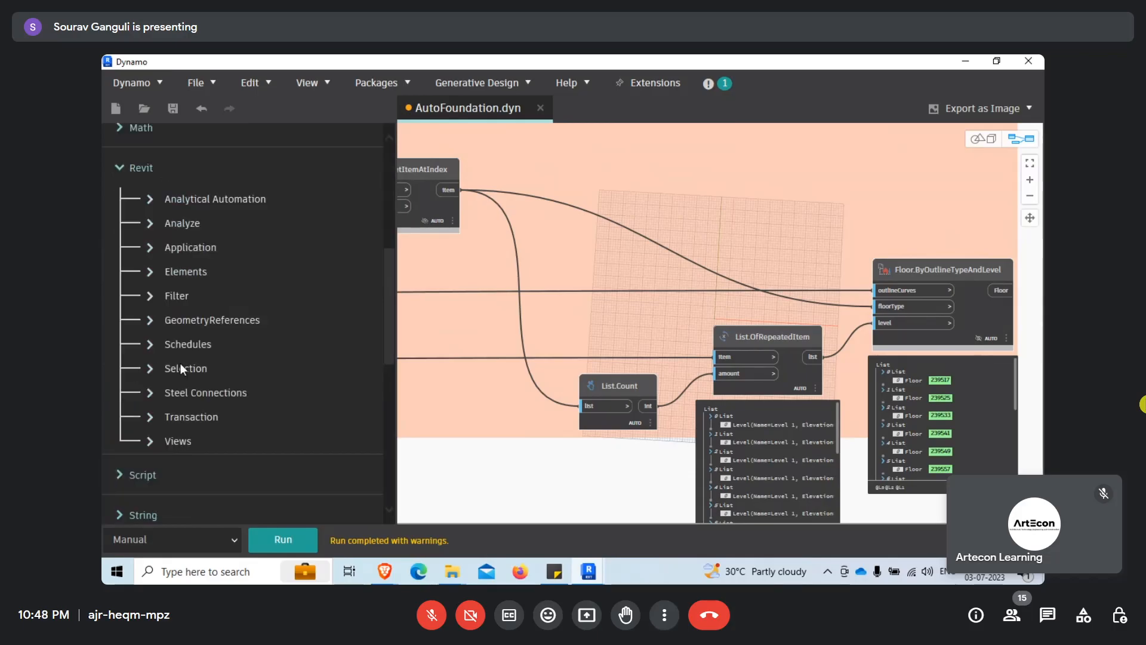
pyautogui.click(155, 273)
pyautogui.scroll(-8, 238, 382)
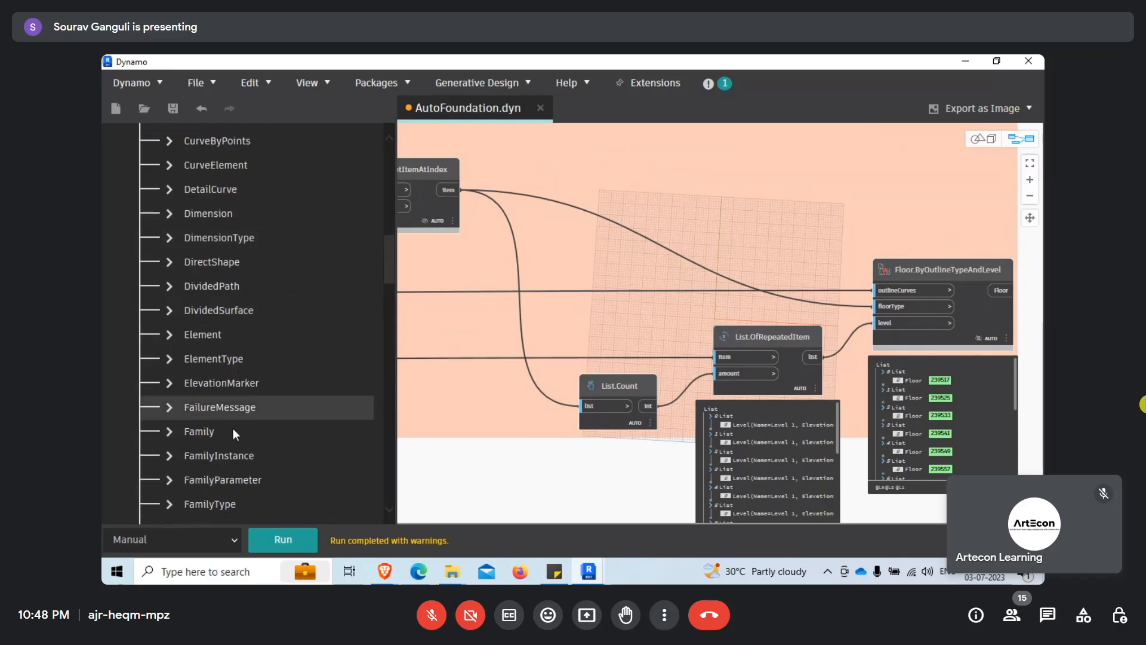
pyautogui.click(171, 347)
pyautogui.scroll(-2, 278, 448)
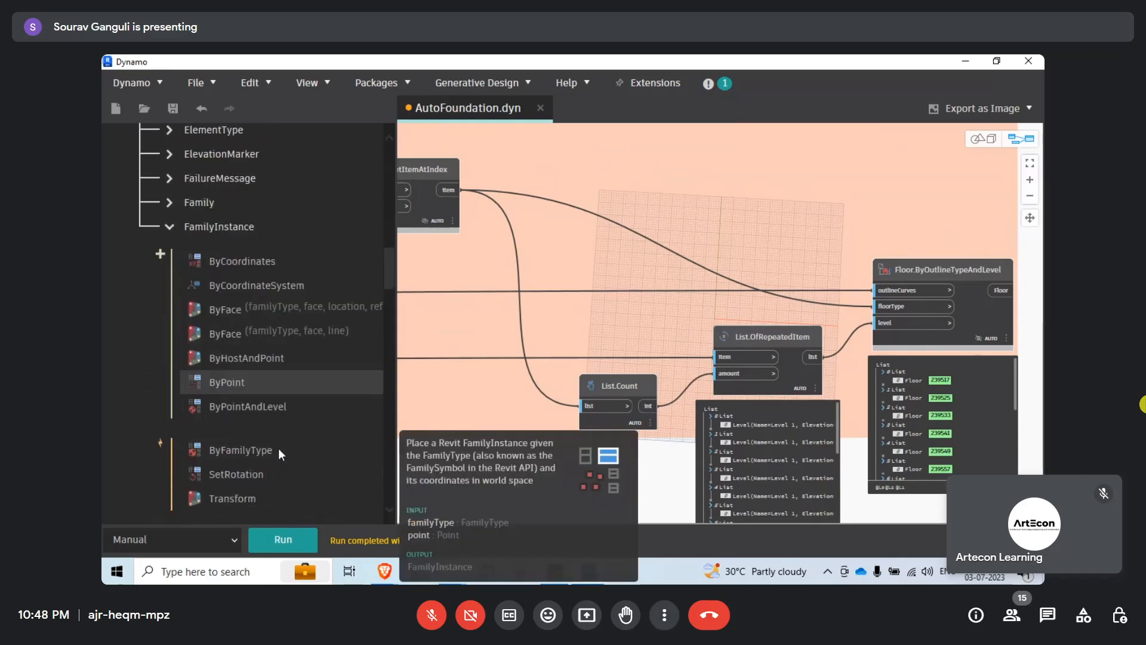
pyautogui.moveTo(314, 310)
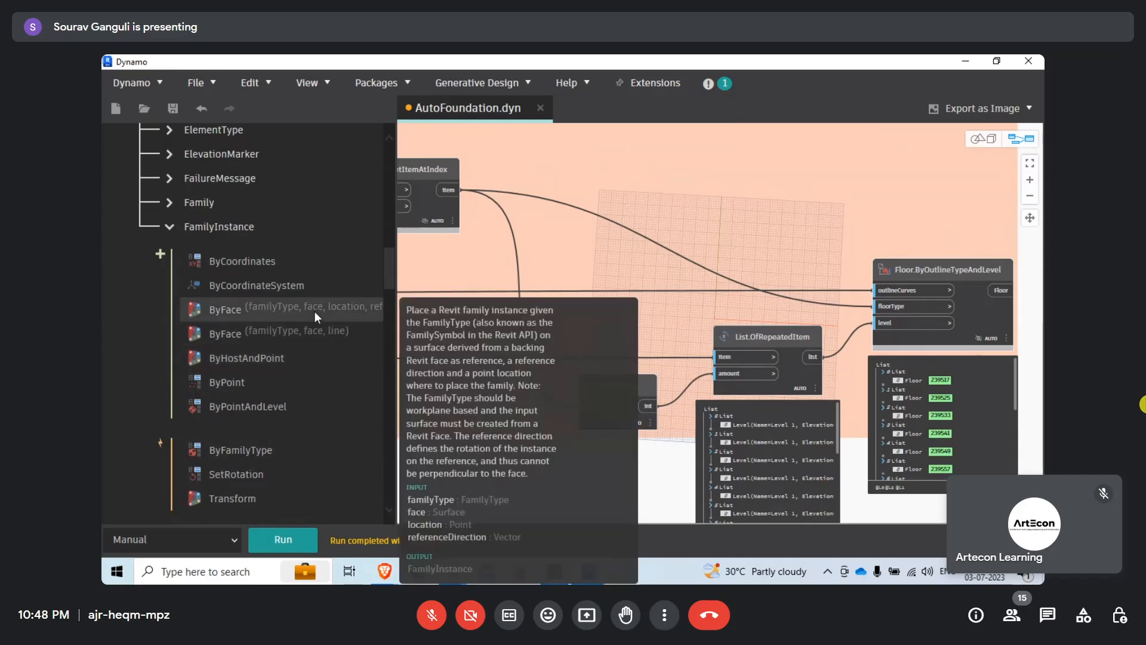
pyautogui.moveTo(313, 357)
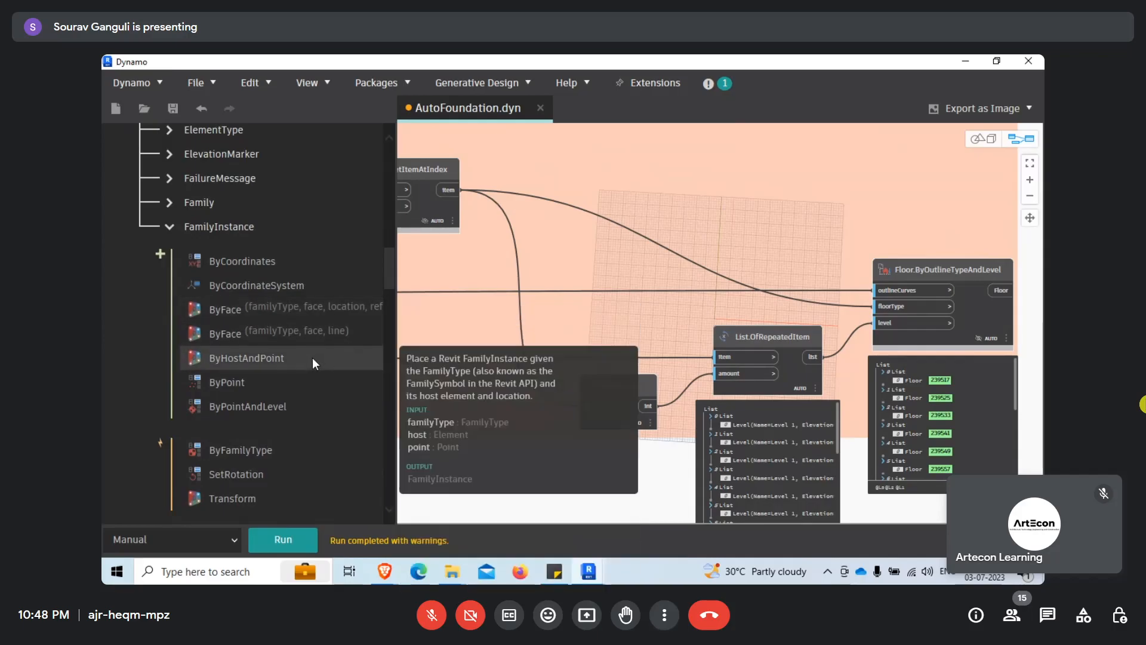
pyautogui.click(303, 382)
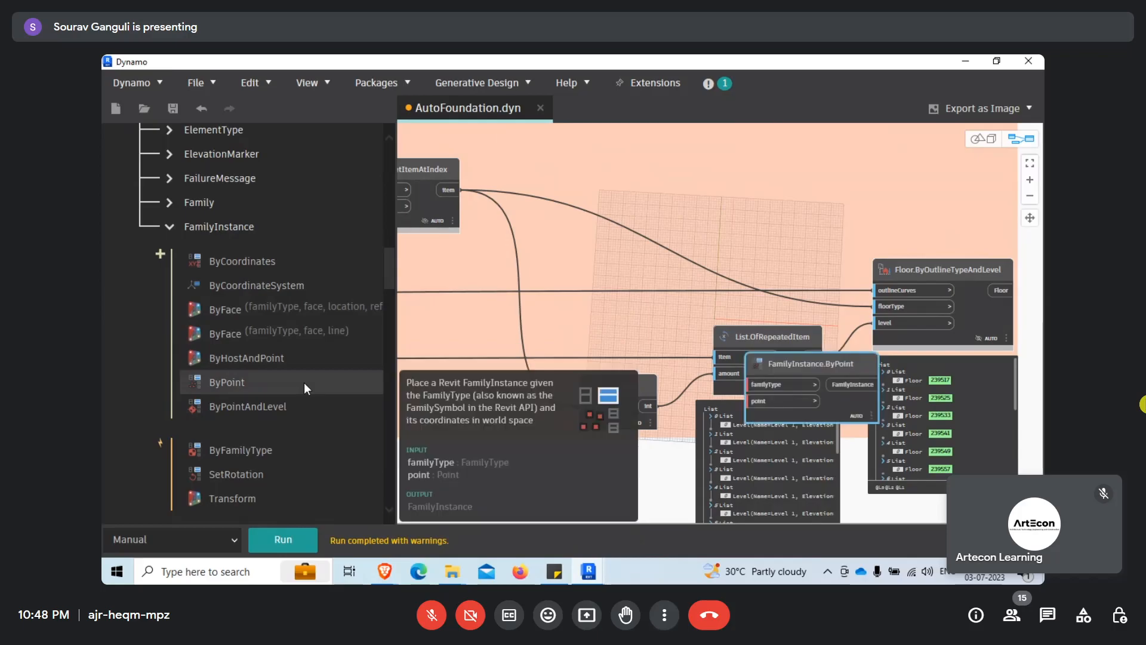
# Move the FamilyInstance.ByPoint node to the empty canvas beyond the orange group.
pyautogui.scroll(-8, 716, 283)
pyautogui.moveTo(786, 362); pyautogui.dragTo(794, 297)
pyautogui.scroll(3, 847, 280)
pyautogui.scroll(5, 674, 297)
pyautogui.scroll(4, 743, 322)
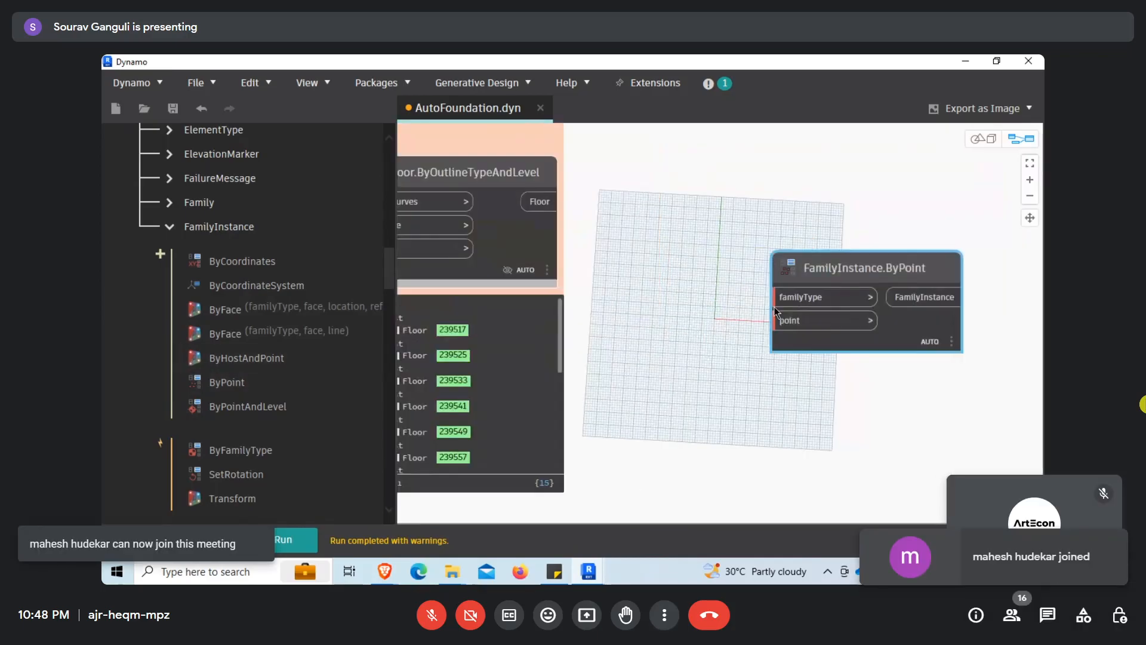
# Reposition the FamilyInstance.ByPoint node close beside the Floor.ByOutlineTypeAndLevel node, just outside the orange group.
pyautogui.scroll(-5, 794, 346)
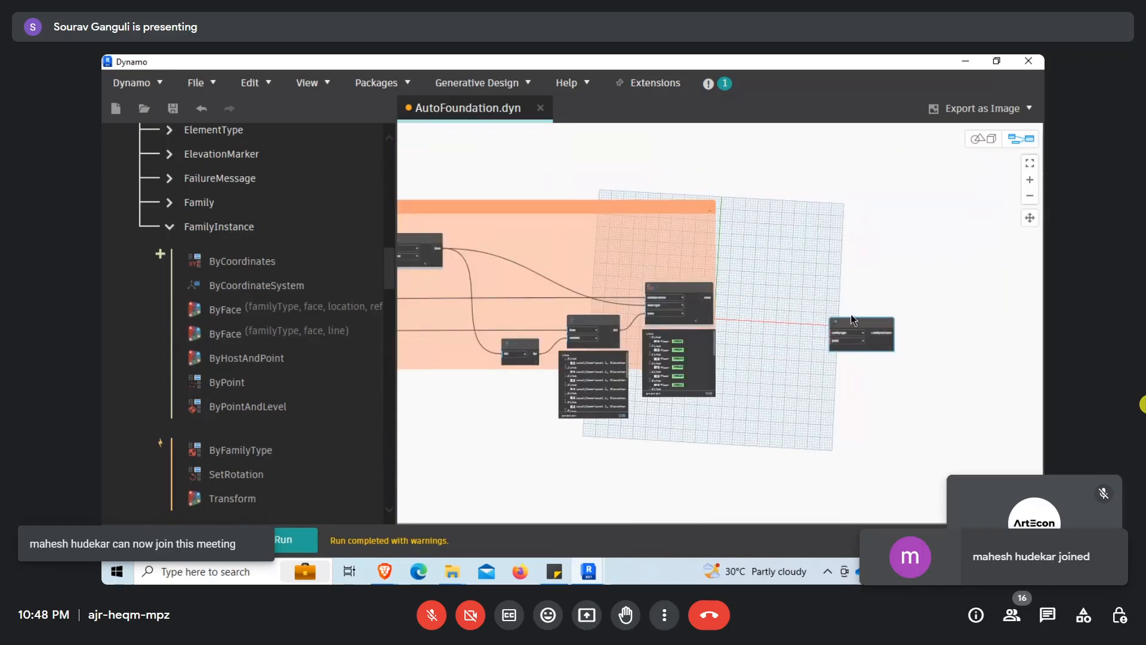
pyautogui.scroll(-4, 785, 269)
pyautogui.scroll(5, 599, 192)
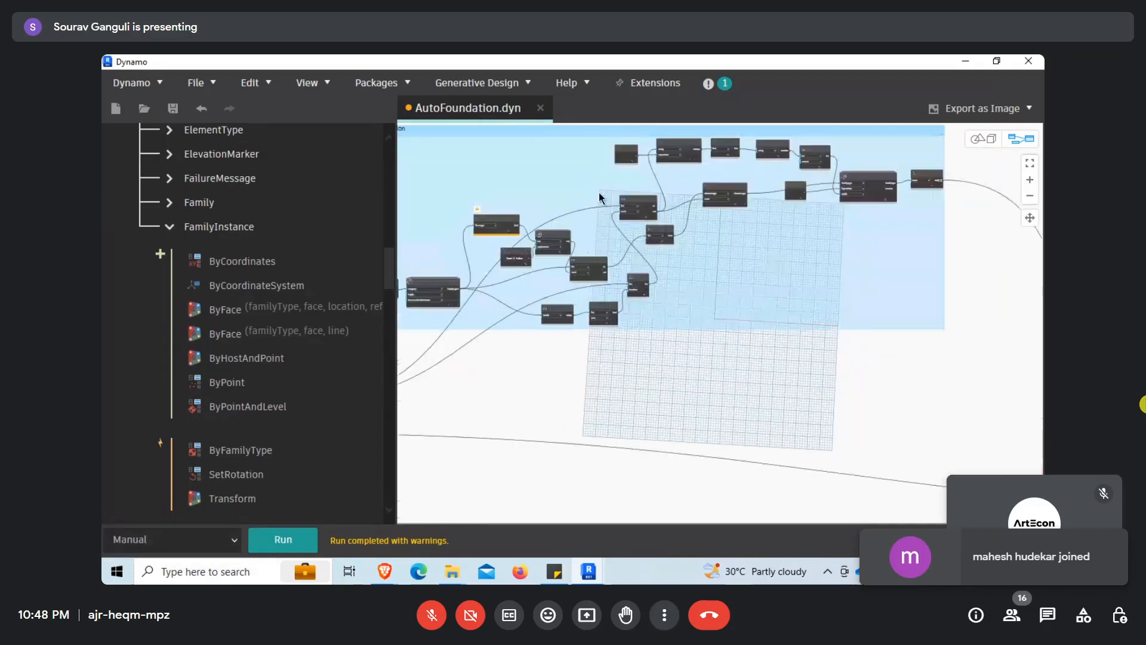
pyautogui.scroll(-5, 568, 253)
pyautogui.scroll(6, 901, 328)
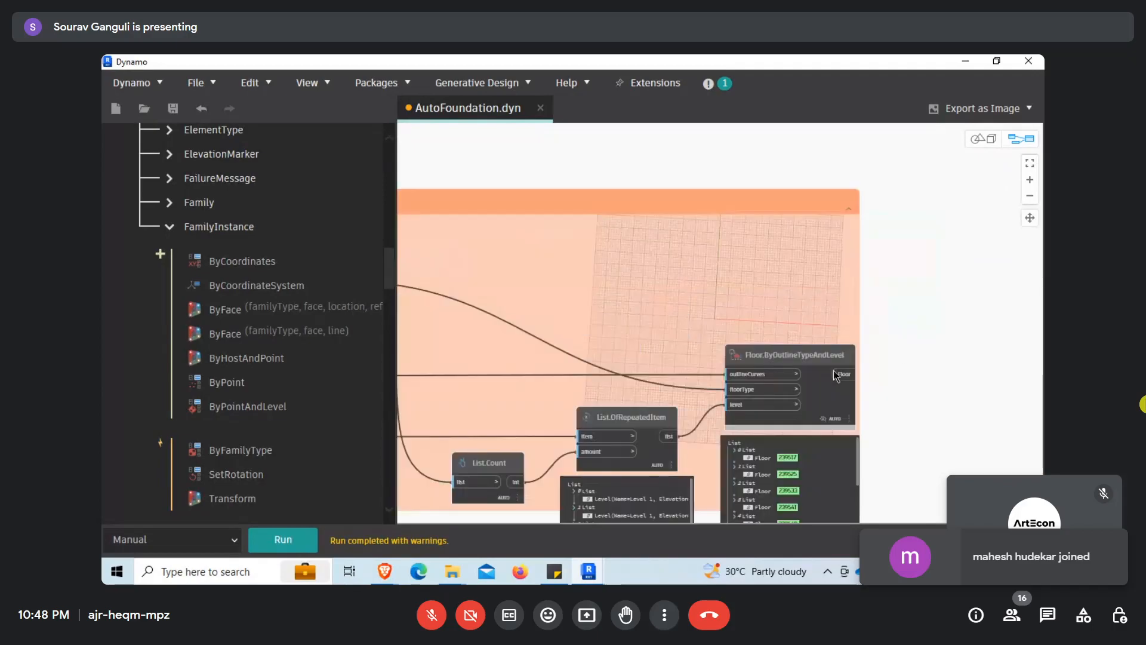
pyautogui.moveTo(618, 209); pyautogui.dragTo(815, 409)
pyautogui.scroll(3, 830, 375)
pyautogui.scroll(3, 697, 438)
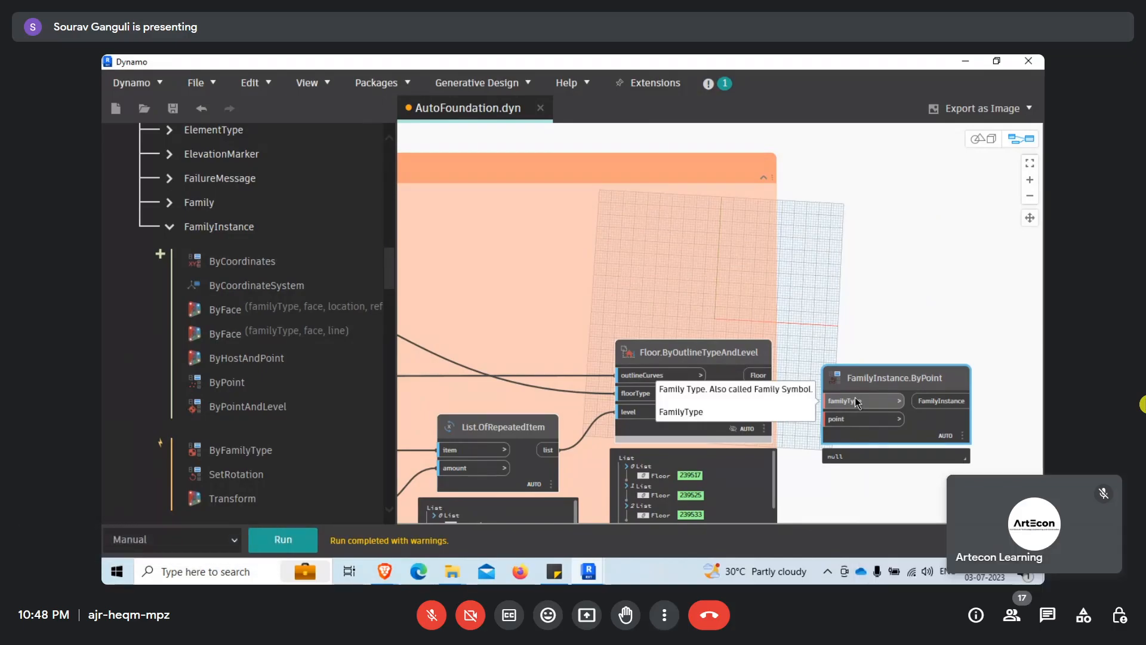
pyautogui.scroll(-3, 797, 278)
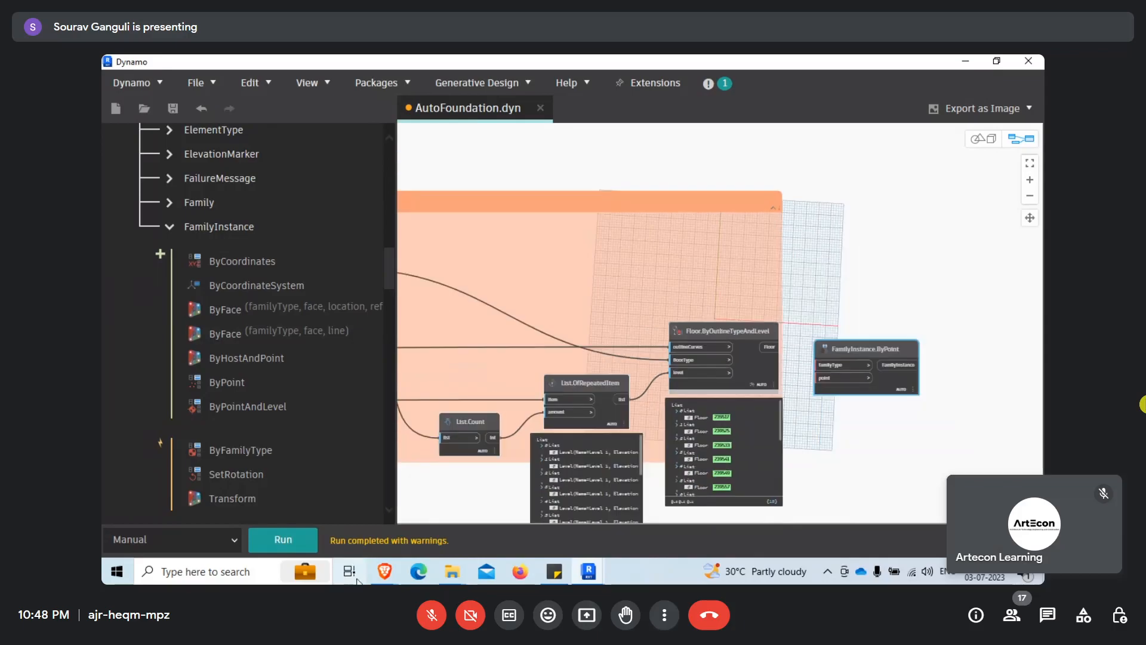
# Switch to the Google Meet window and back to Dynamo, dismissing the presenting notification.
pyautogui.moveTo(384, 571)
pyautogui.click(345, 520)
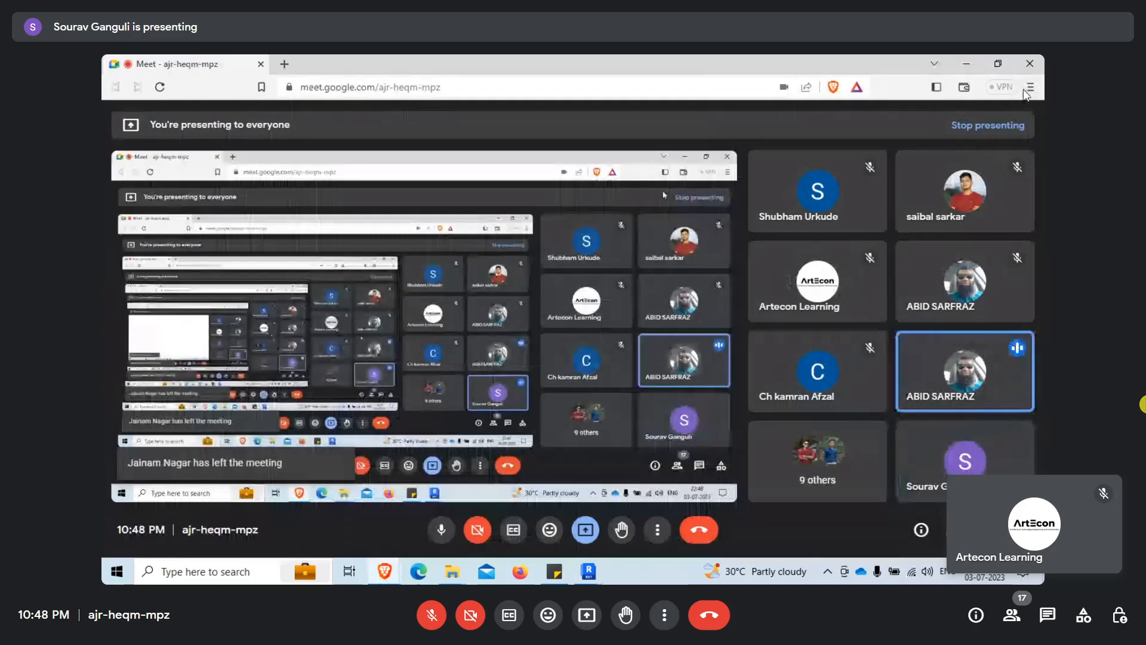
pyautogui.click(967, 67)
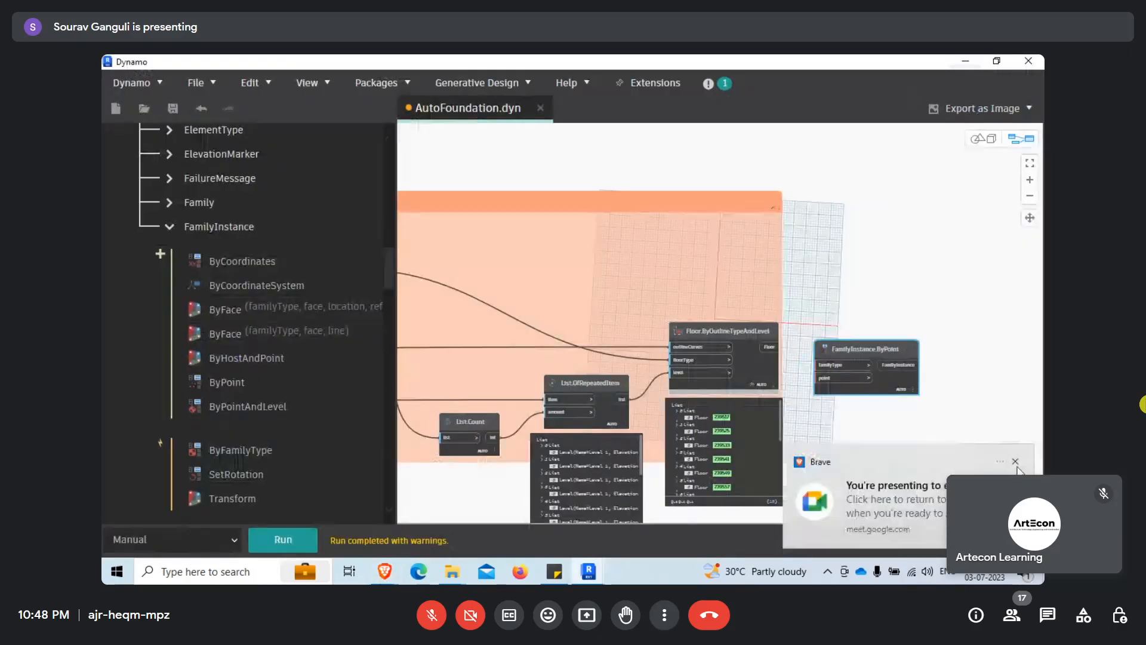
pyautogui.click(1015, 463)
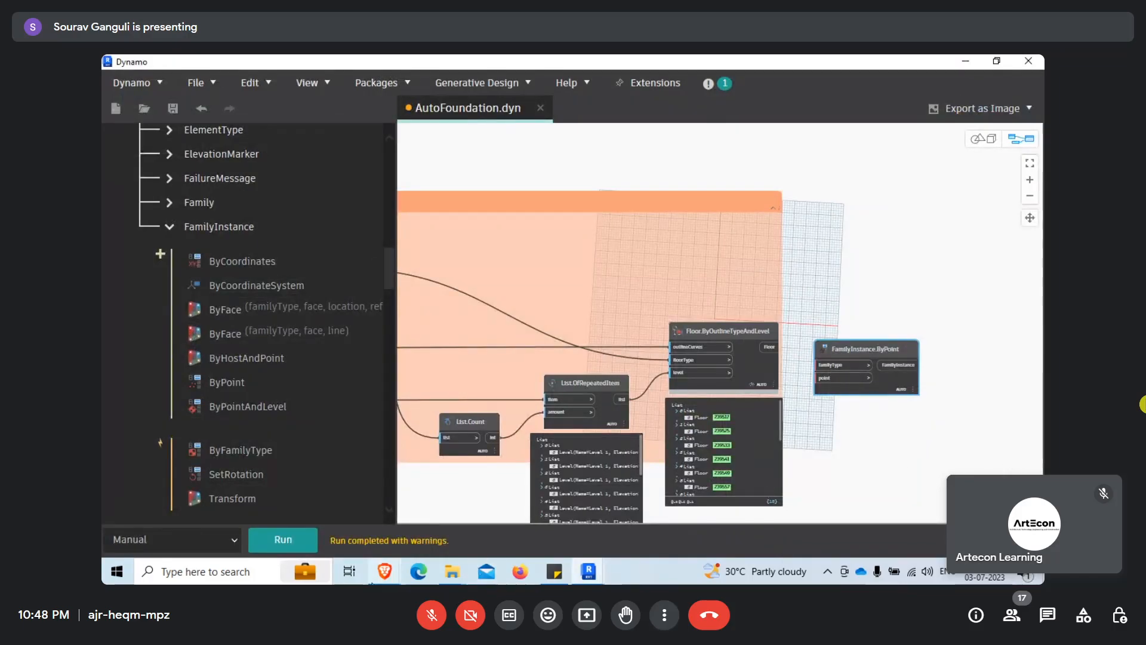
# Check the Google Meet call window and return to the AutoFoundation graph in Dynamo.
pyautogui.moveTo(384, 571)
pyautogui.click(331, 536)
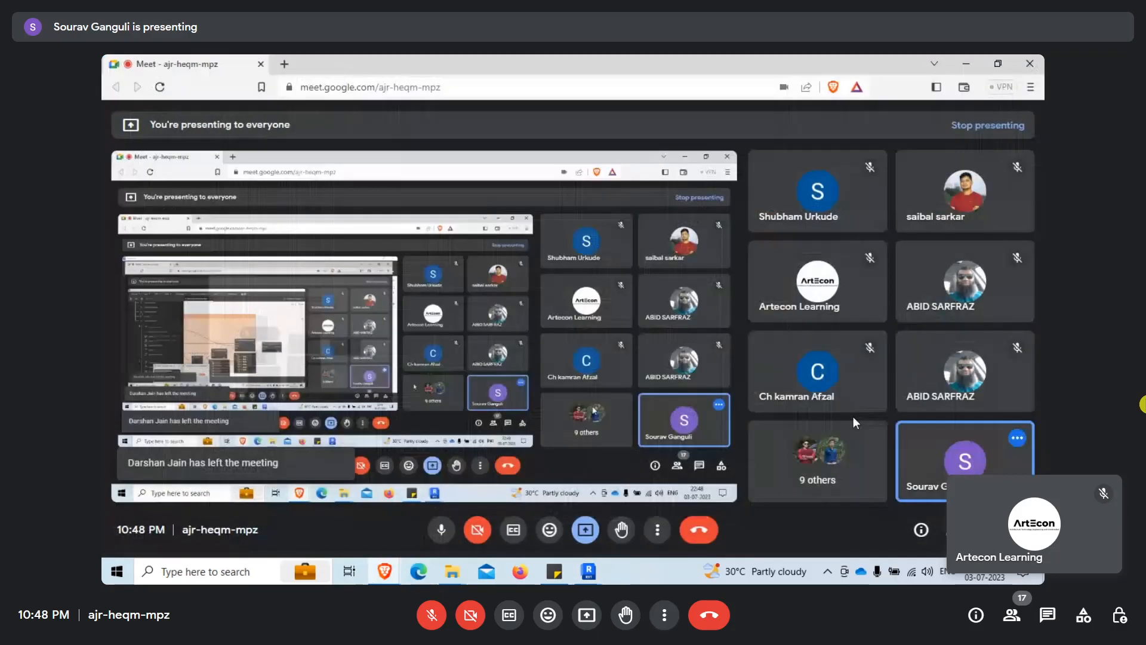
pyautogui.click(967, 63)
pyautogui.click(1022, 461)
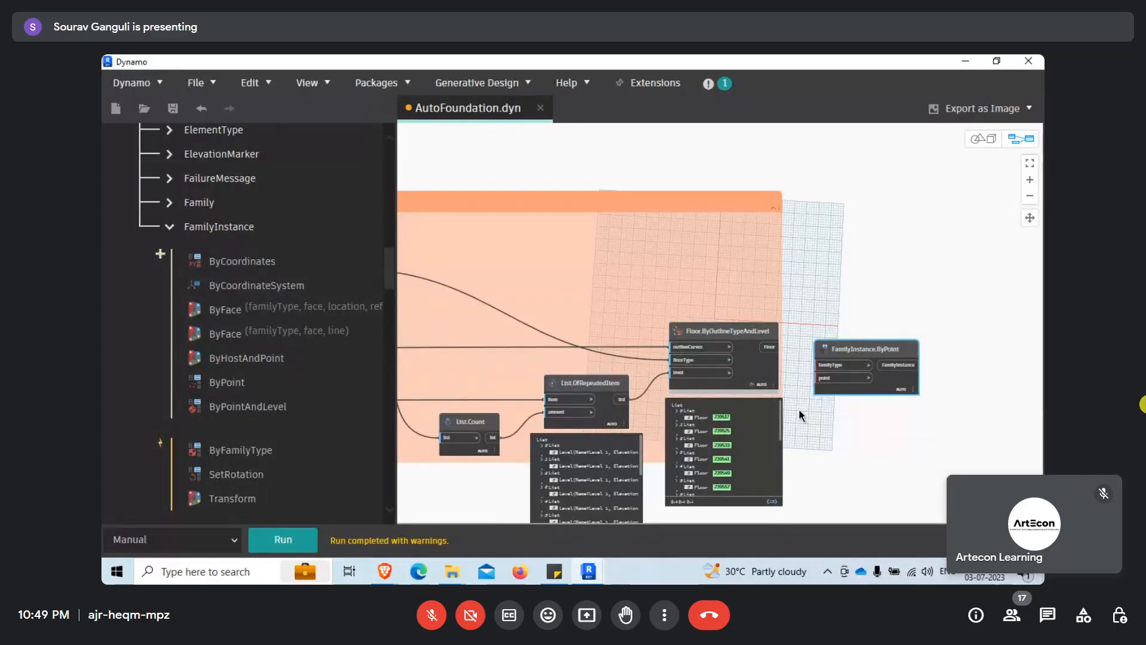
pyautogui.scroll(3, 762, 352)
pyautogui.scroll(1, 762, 353)
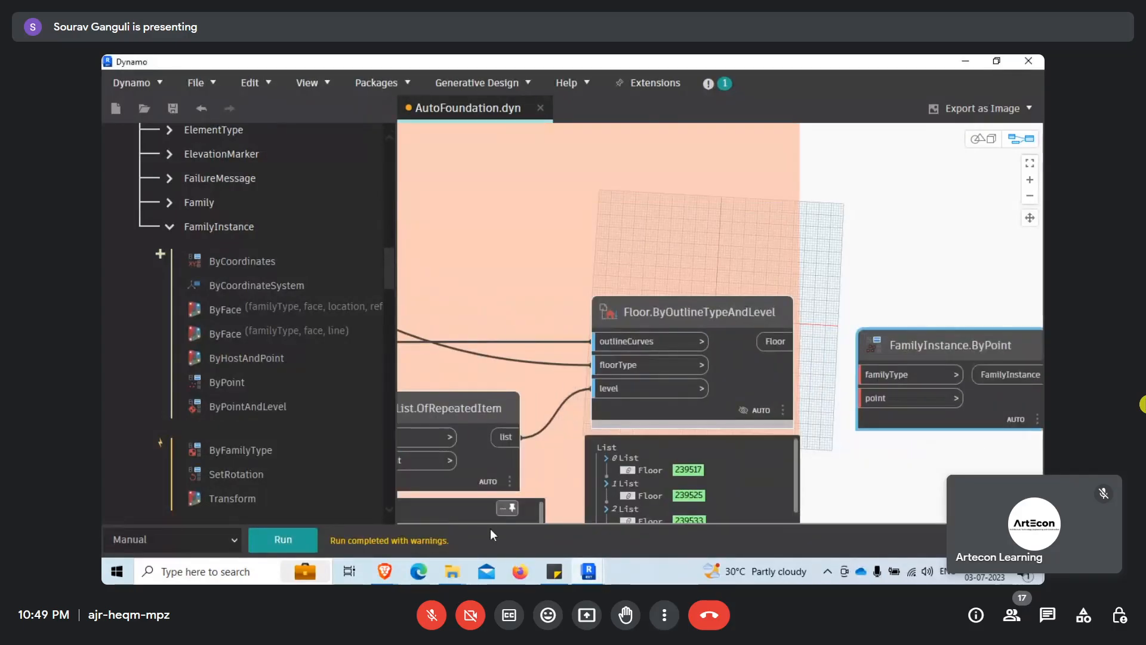
pyautogui.moveTo(395, 573)
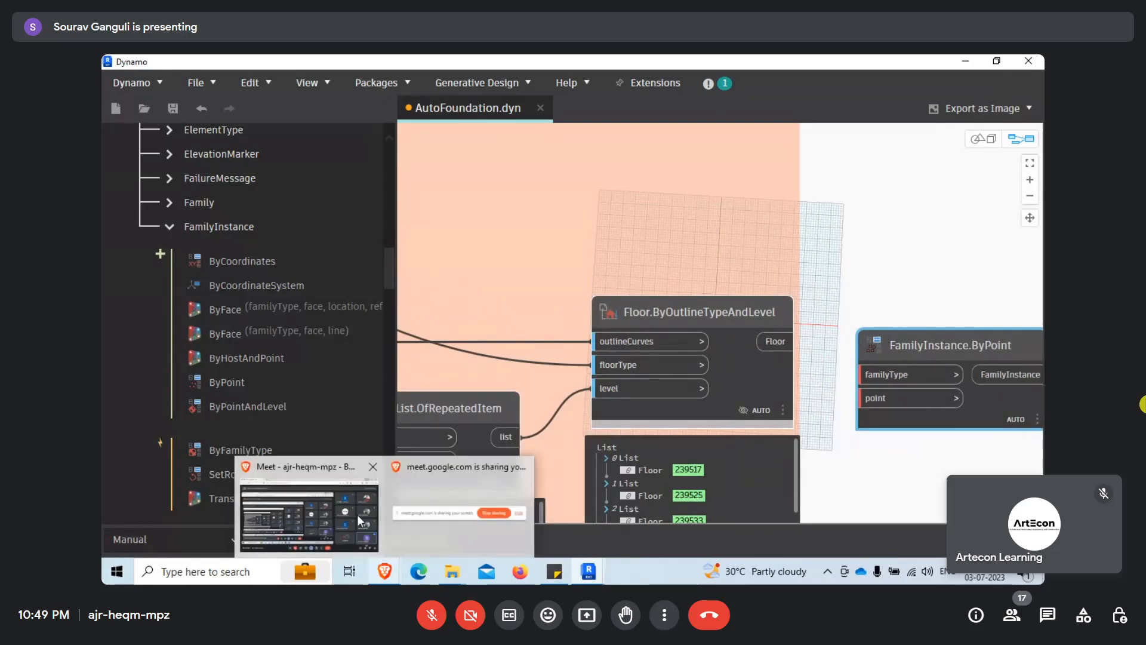
# Review the graph from the To Revit group back to the Part 1 data extraction group.
pyautogui.scroll(-4, 914, 226)
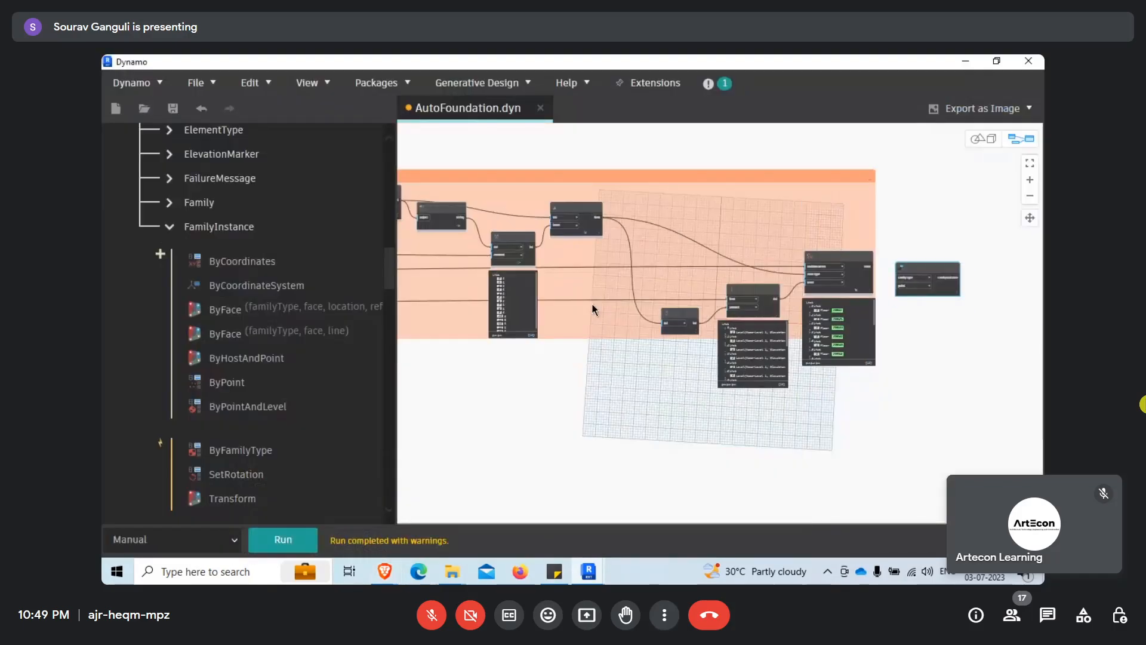
pyautogui.scroll(3, 594, 307)
pyautogui.scroll(-4, 711, 336)
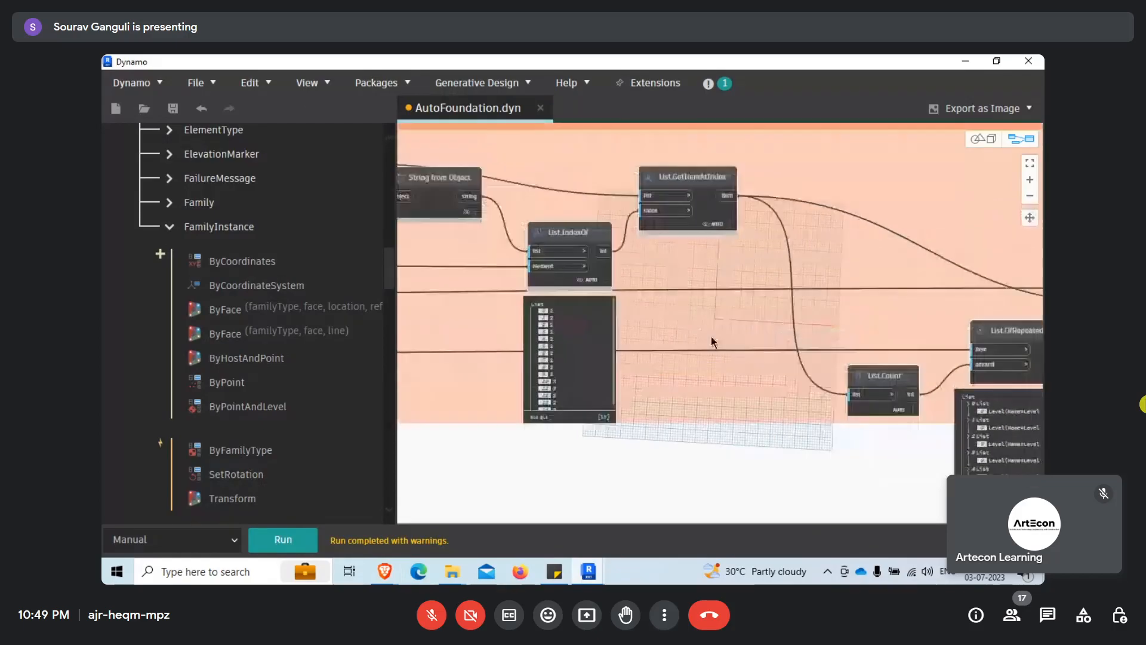
pyautogui.scroll(-2, 869, 300)
pyautogui.scroll(4, 575, 287)
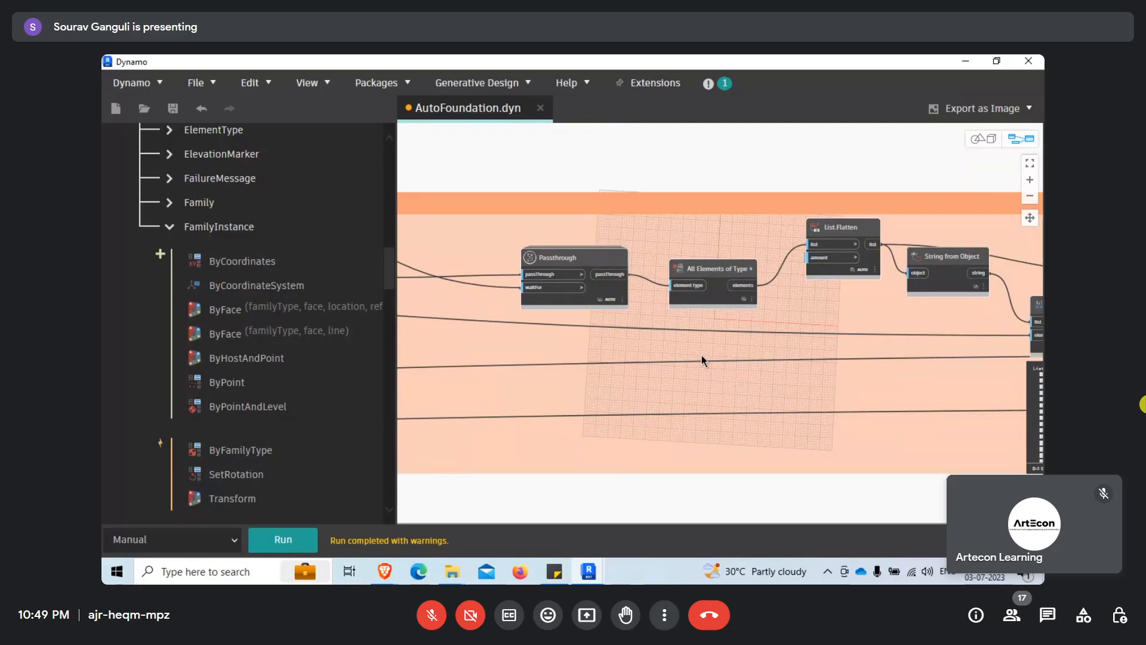
pyautogui.scroll(-6, 719, 288)
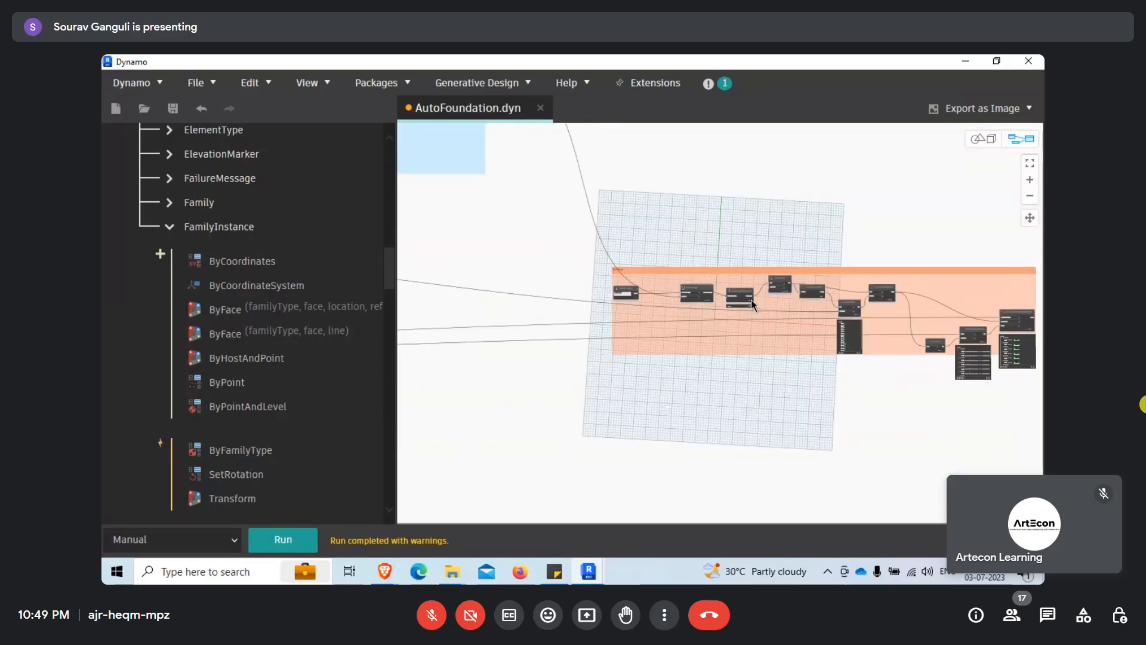
pyautogui.moveTo(524, 203); pyautogui.dragTo(820, 275, button='middle')
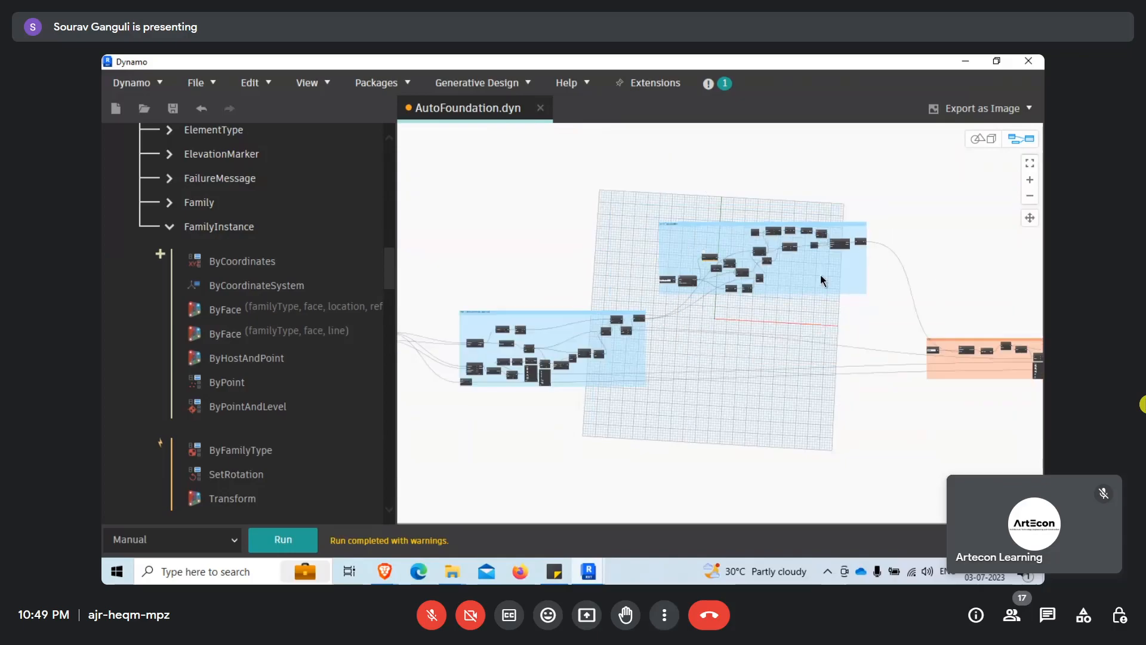
pyautogui.scroll(-3, 820, 275)
pyautogui.scroll(6, 750, 288)
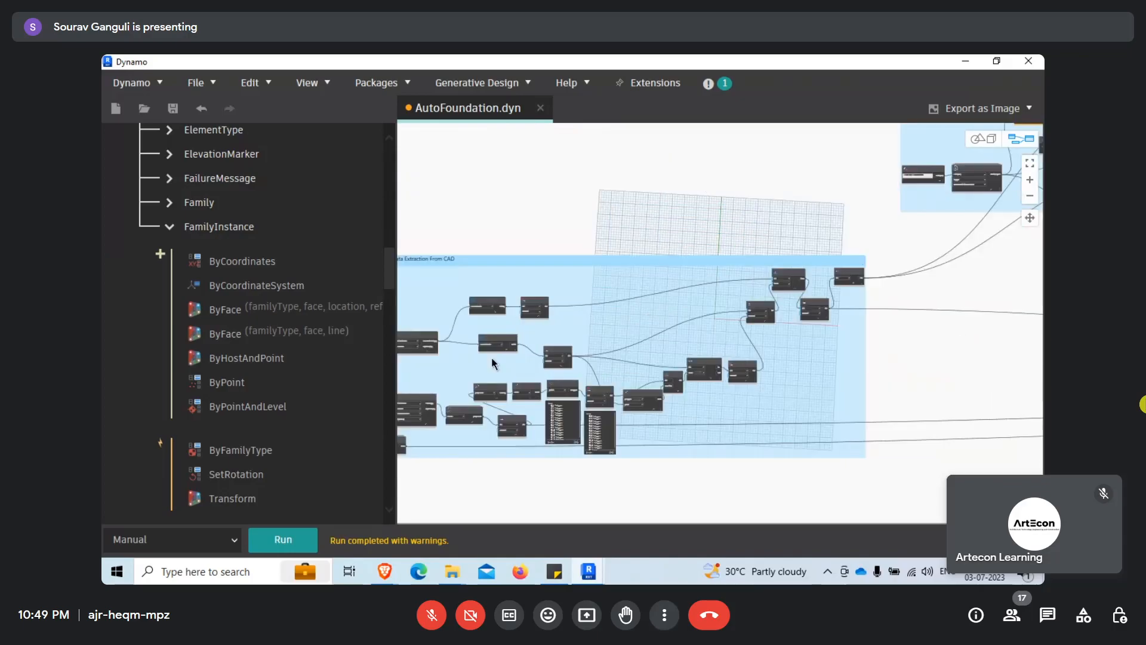
# Move the List.Flatten node slightly closer to the PolyCurve.ByCurves node that feeds it in the Part 1 group.
pyautogui.scroll(3, 523, 396)
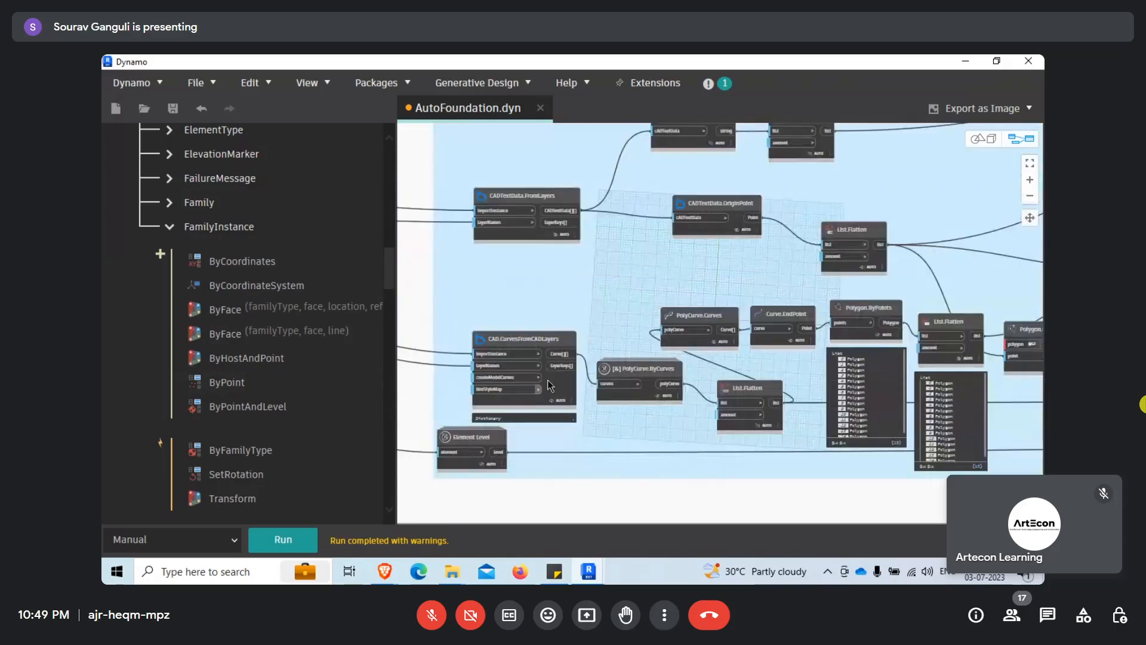
pyautogui.moveTo(751, 277); pyautogui.dragTo(700, 287, button='middle')
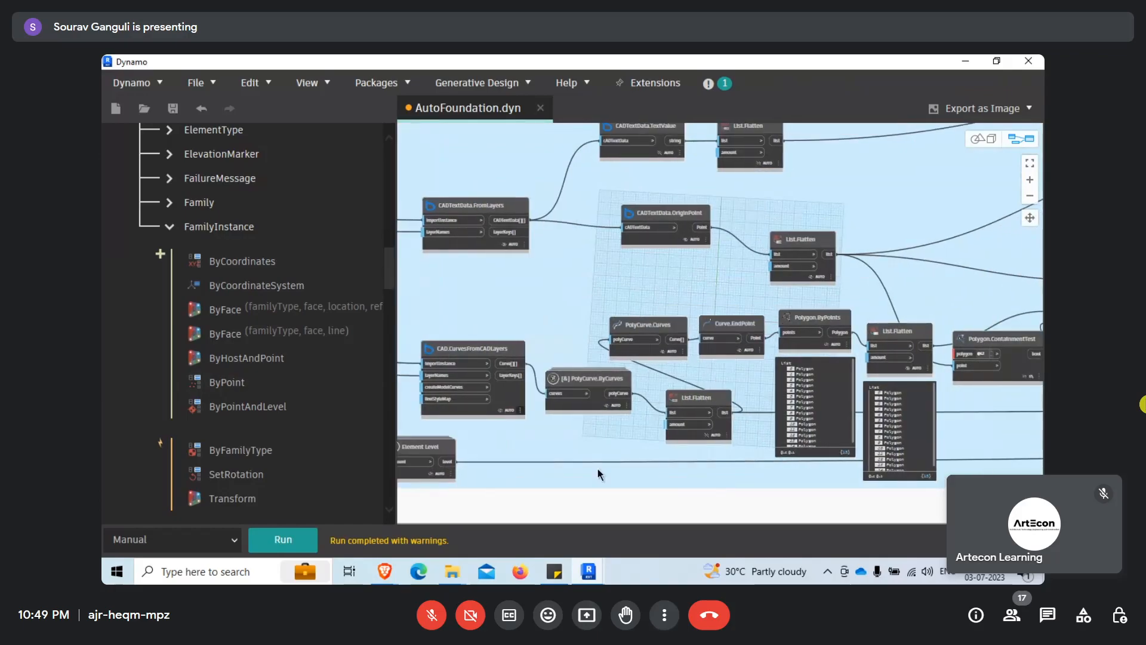
pyautogui.scroll(3, 695, 382)
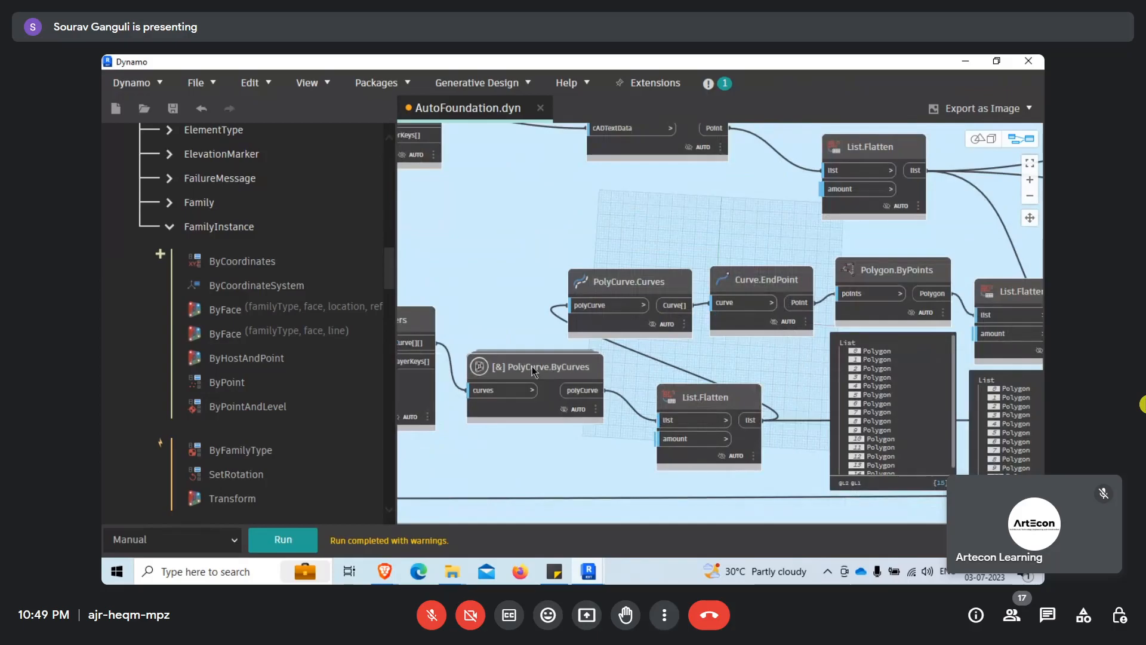
pyautogui.moveTo(536, 365)
pyautogui.moveTo(715, 399); pyautogui.dragTo(696, 401)
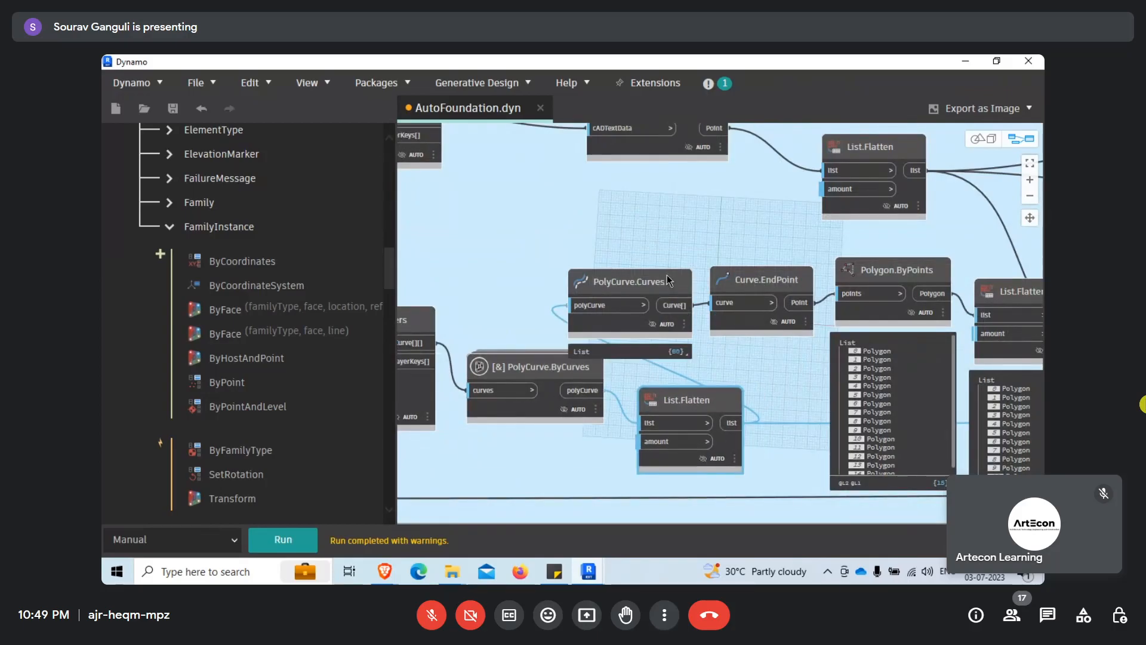
# Trace the polygon chain from Curve.EndPoint through Polygon.ByPoints, Polygon.ContainmentTest and List.FilterByBoolMask on to the Part 2-Type Creation group.
pyautogui.moveTo(771, 317)
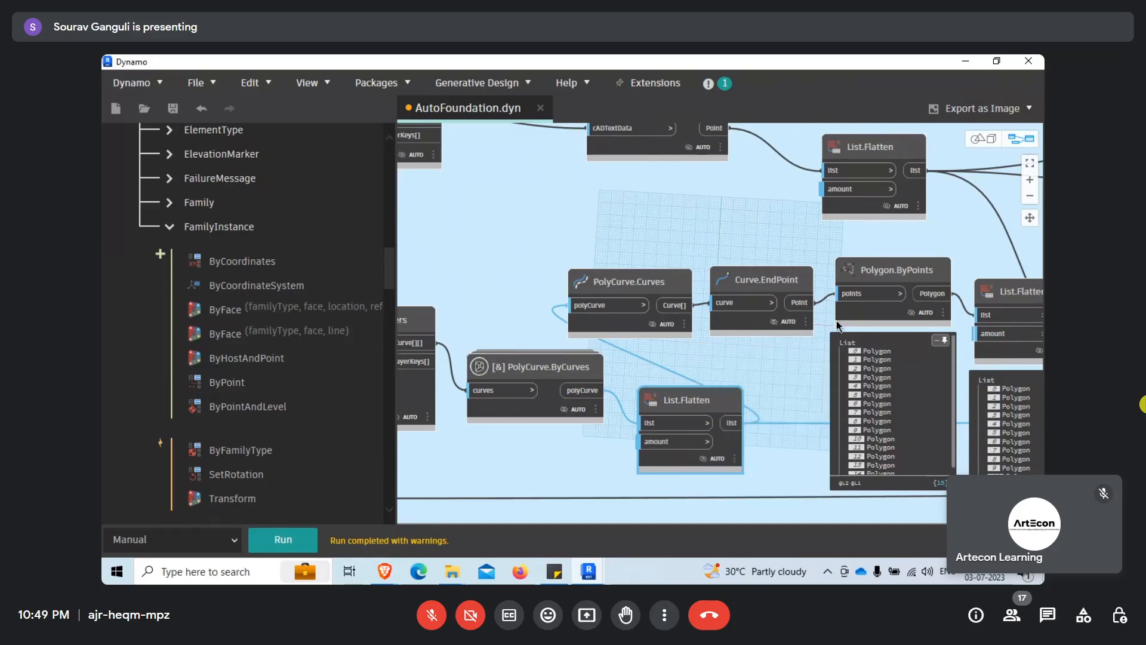
pyautogui.moveTo(892, 295); pyautogui.dragTo(742, 298, button='middle')
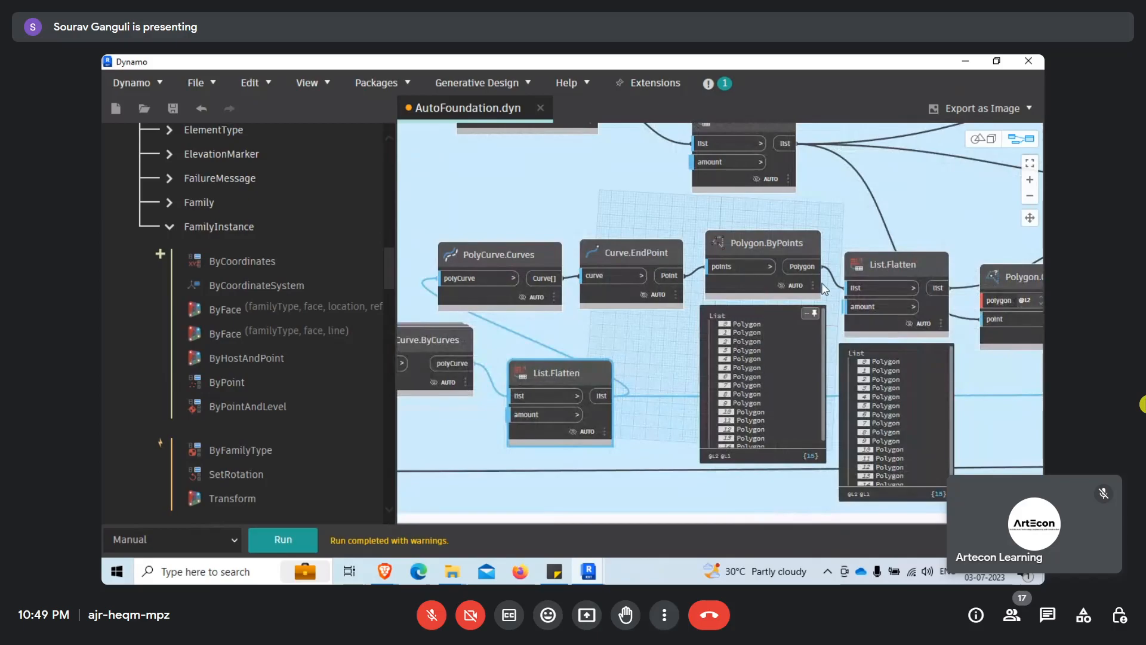
pyautogui.moveTo(827, 234); pyautogui.dragTo(686, 286, button='middle')
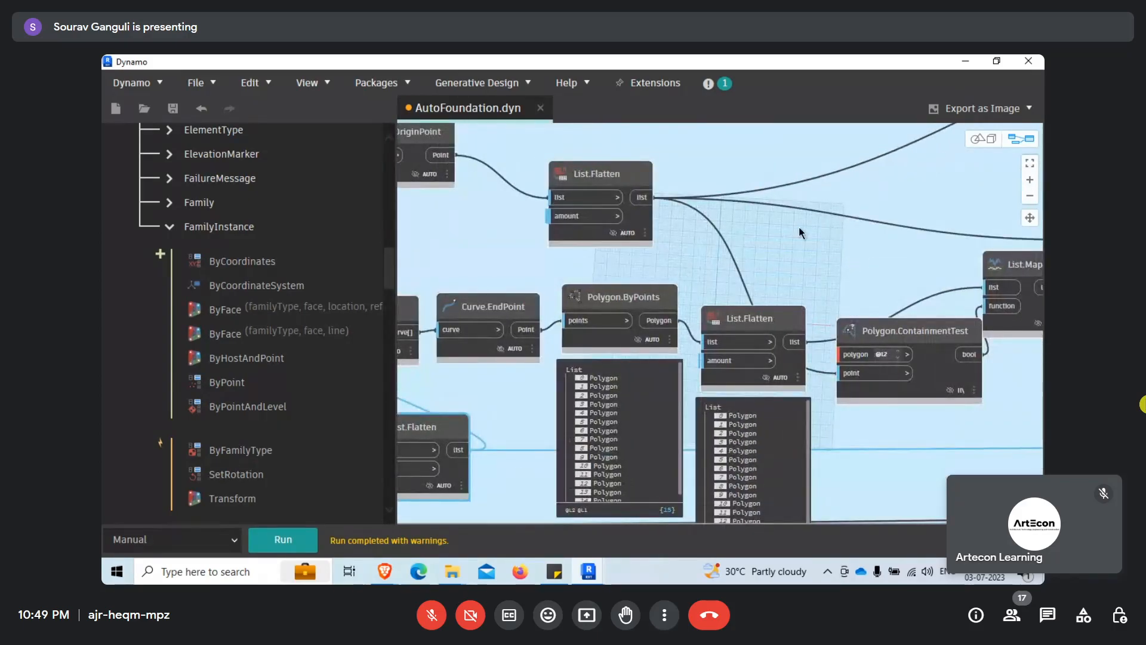
pyautogui.scroll(-3, 550, 287)
pyautogui.scroll(2, 830, 313)
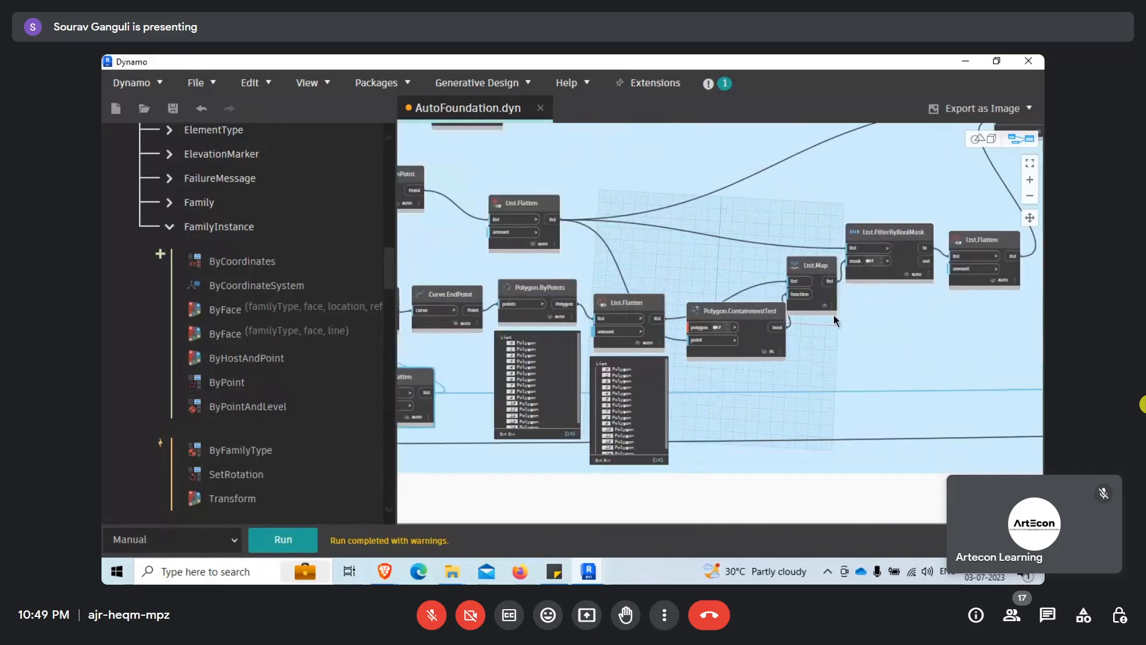
pyautogui.moveTo(834, 314); pyautogui.dragTo(625, 413, button='middle')
pyautogui.scroll(-3, 587, 223)
pyautogui.moveTo(864, 173); pyautogui.dragTo(657, 342, button='middle')
pyautogui.scroll(-3, 657, 342)
pyautogui.scroll(4, 744, 149)
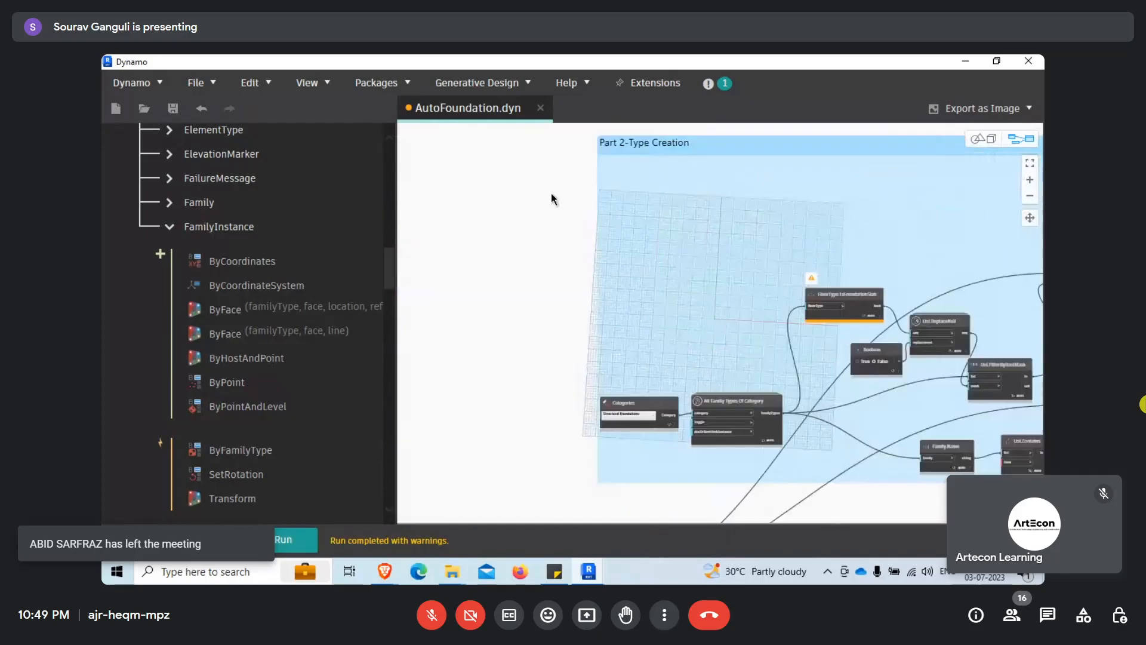
pyautogui.scroll(-4, 680, 227)
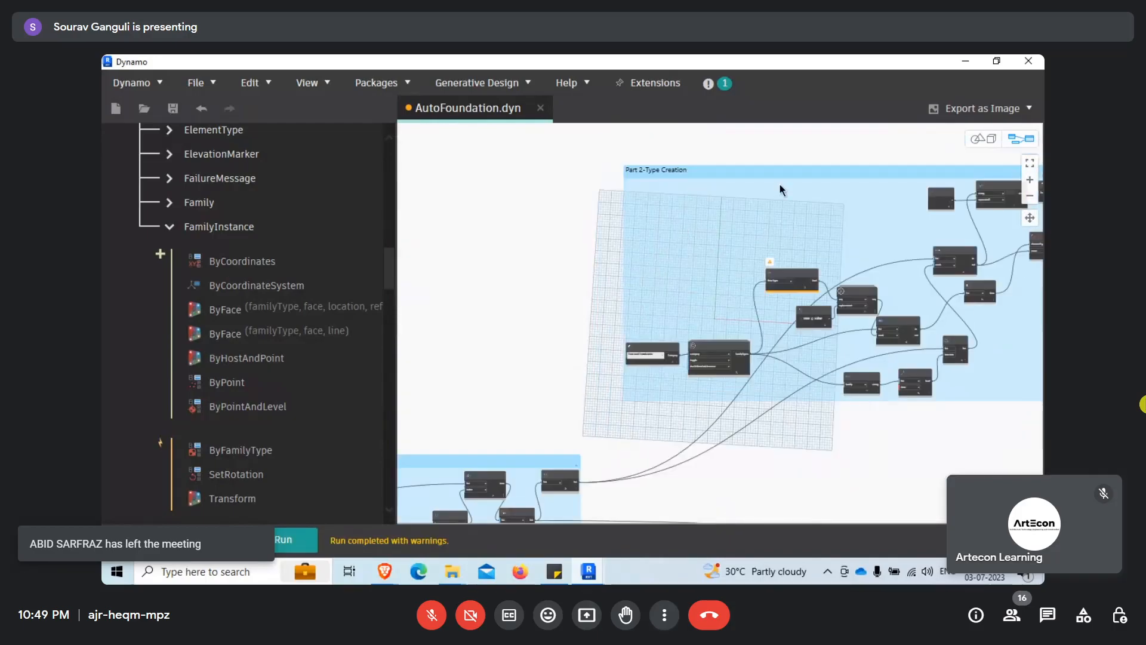
# Examine how CADTextData.FromLayers feeds the TextValue and OriginPoint nodes in the Part 1 data extraction group.
pyautogui.moveTo(503, 300); pyautogui.dragTo(715, 278, button='middle')
pyautogui.scroll(3, 478, 346)
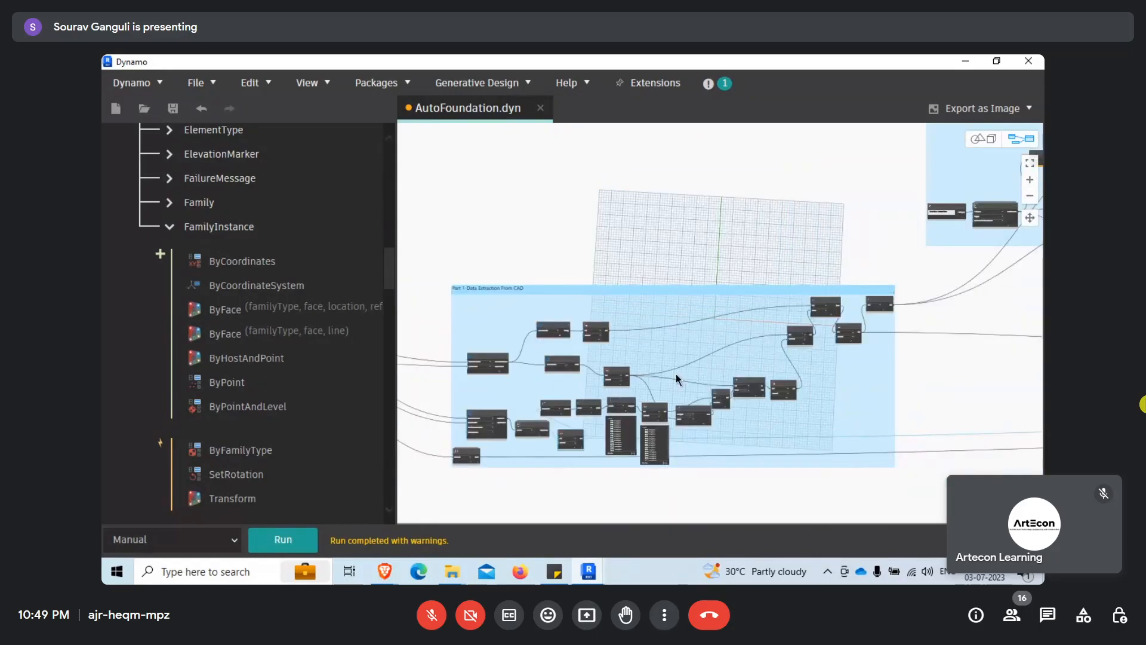
pyautogui.moveTo(649, 353); pyautogui.dragTo(675, 349, button='middle')
pyautogui.scroll(5, 499, 379)
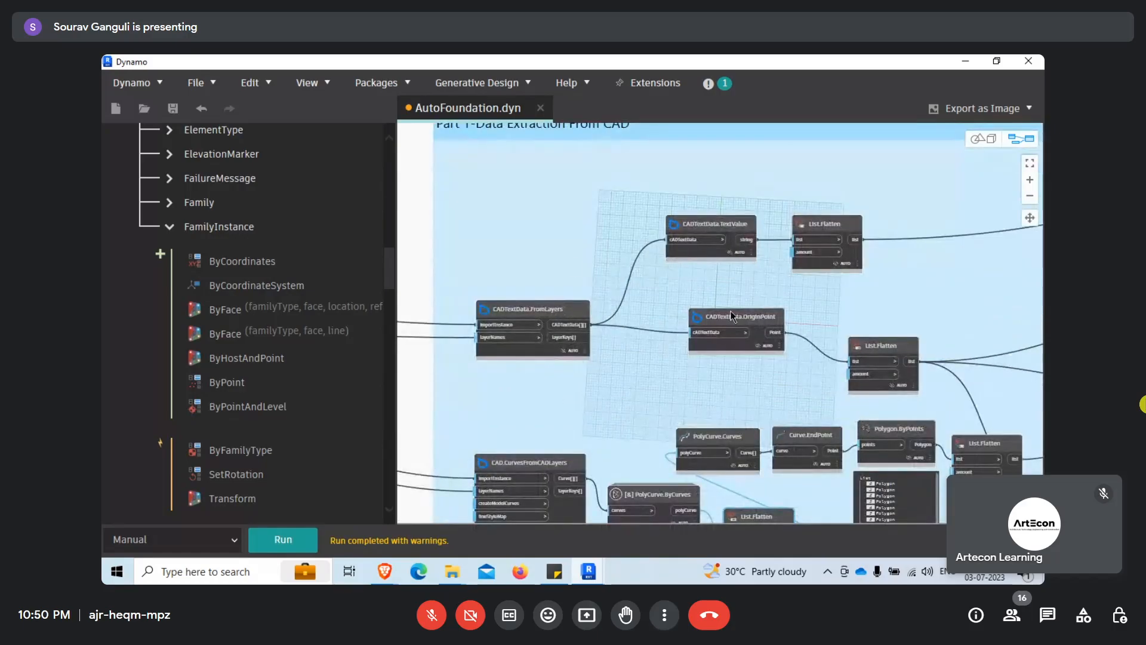
pyautogui.scroll(2, 472, 305)
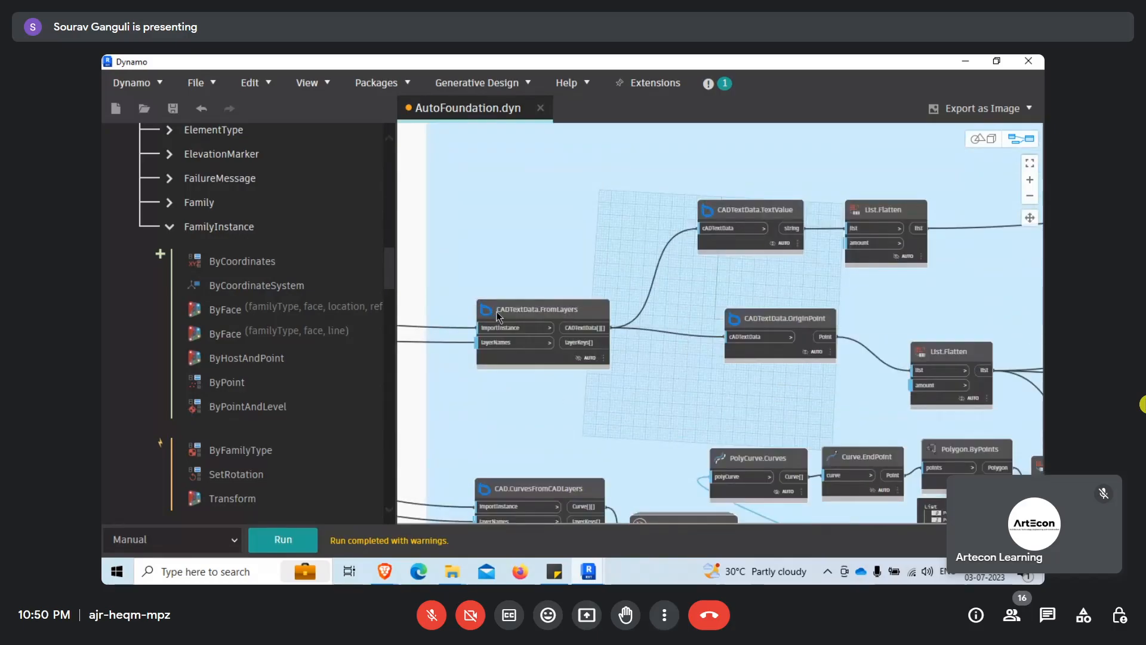
pyautogui.moveTo(496, 310)
pyautogui.scroll(-6, 525, 370)
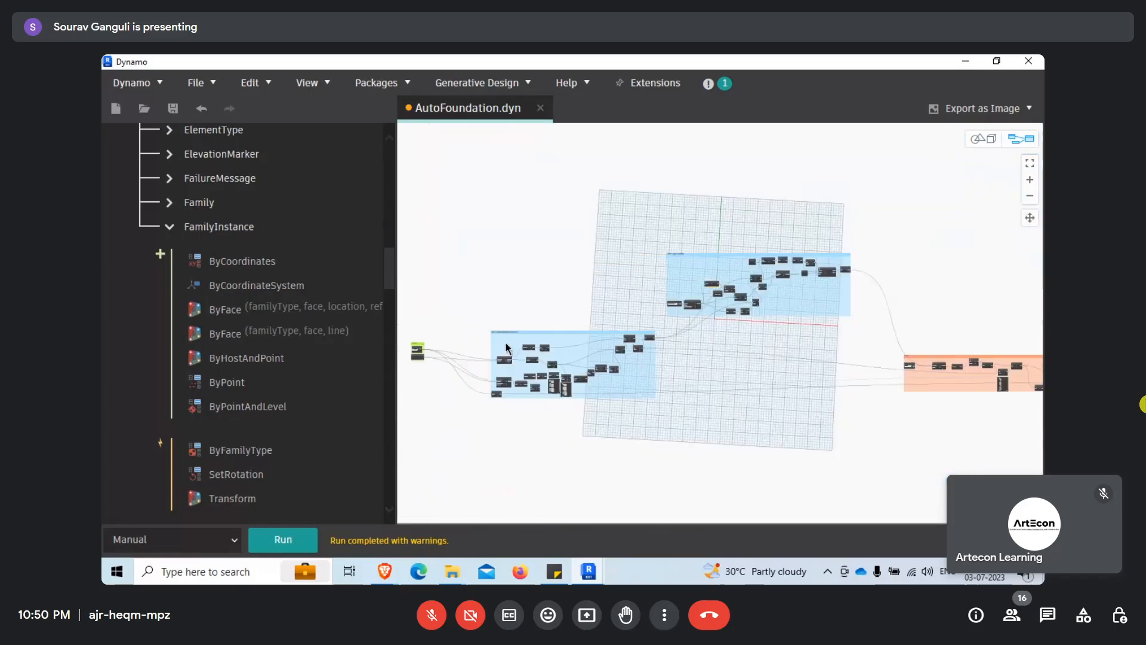
# Examine how the Transaction.End node of the Type Creation group connects to the Passthrough node's waitFor input in the To Revit group.
pyautogui.scroll(3, 474, 348)
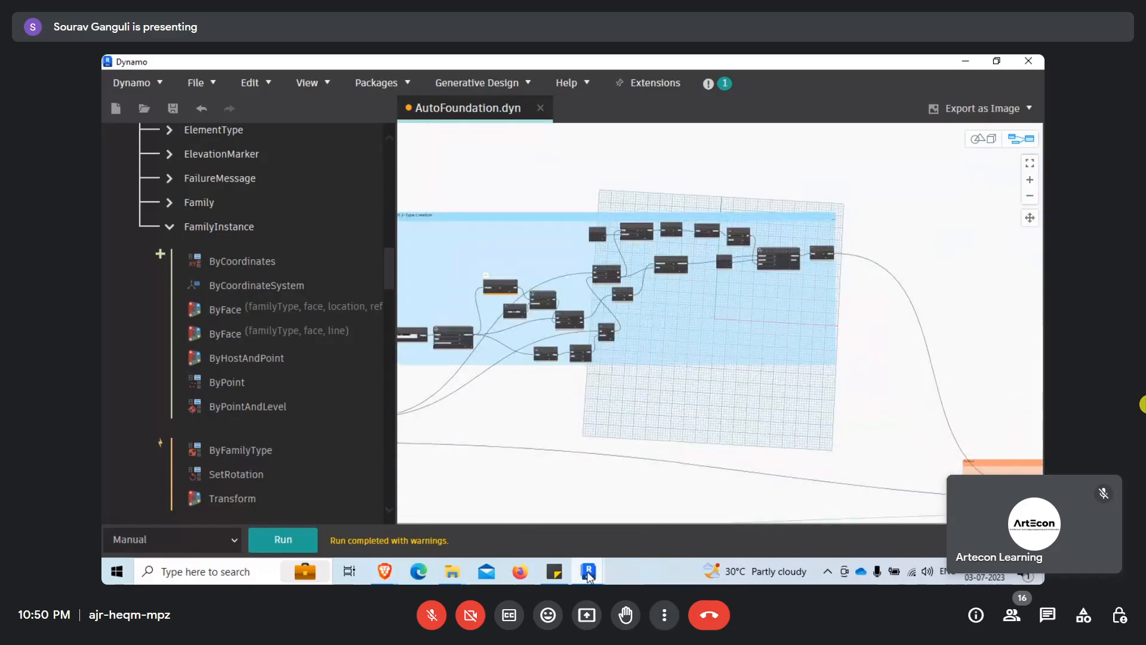
pyautogui.moveTo(872, 395); pyautogui.dragTo(560, 271, button='middle')
pyautogui.scroll(3, 839, 340)
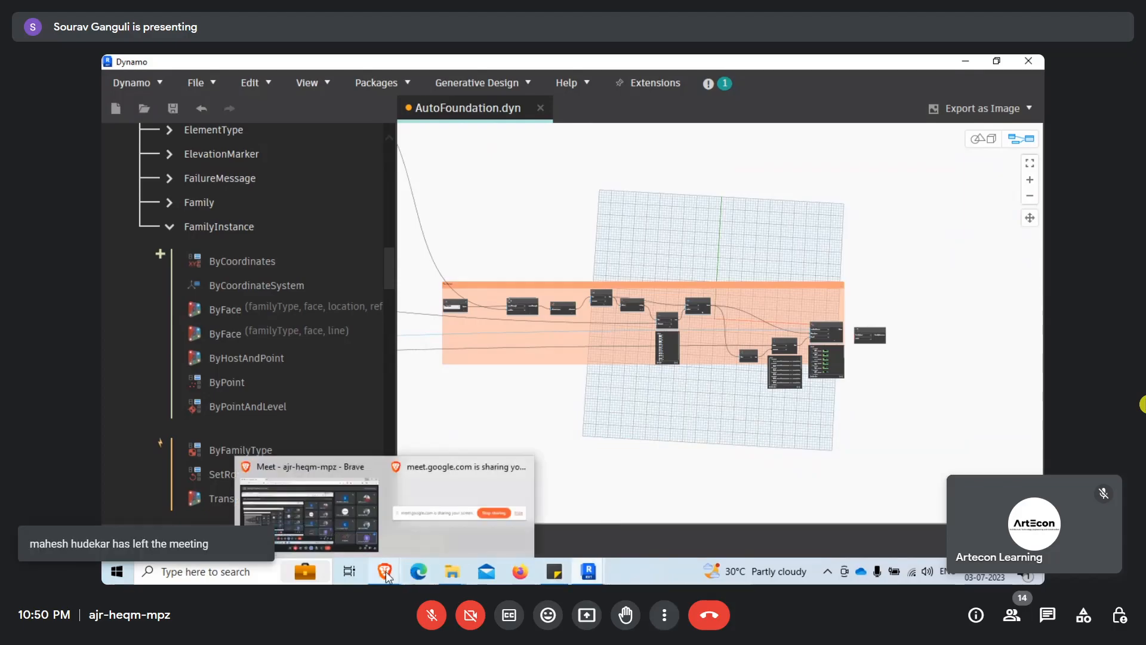
pyautogui.scroll(5, 528, 325)
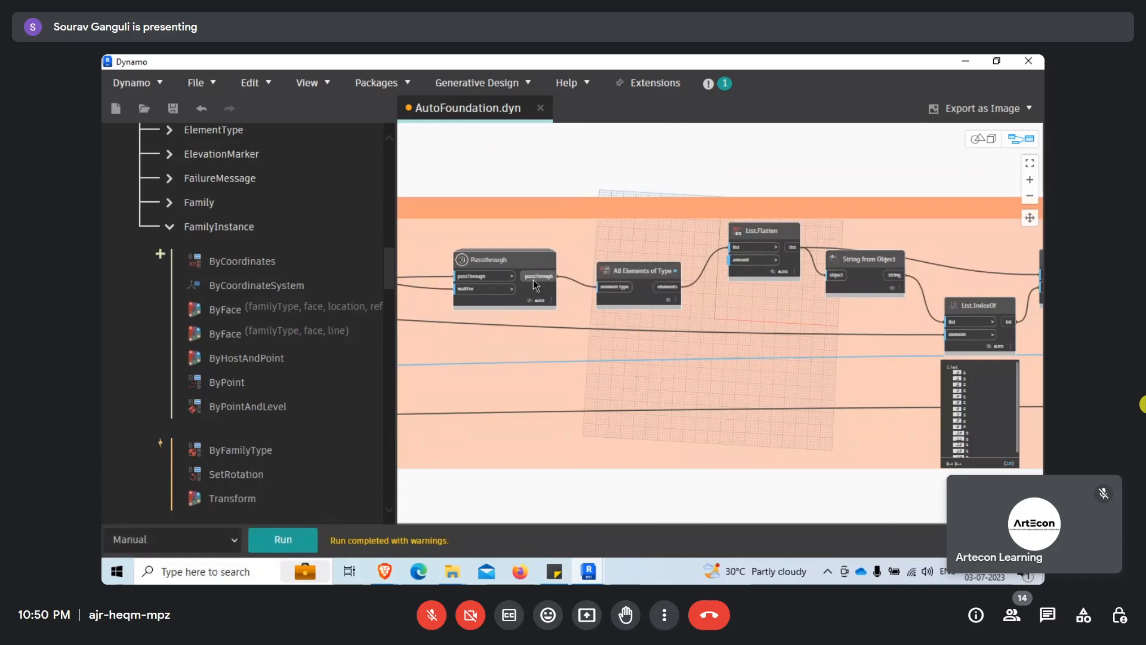
pyautogui.moveTo(551, 287); pyautogui.dragTo(805, 387, button='middle')
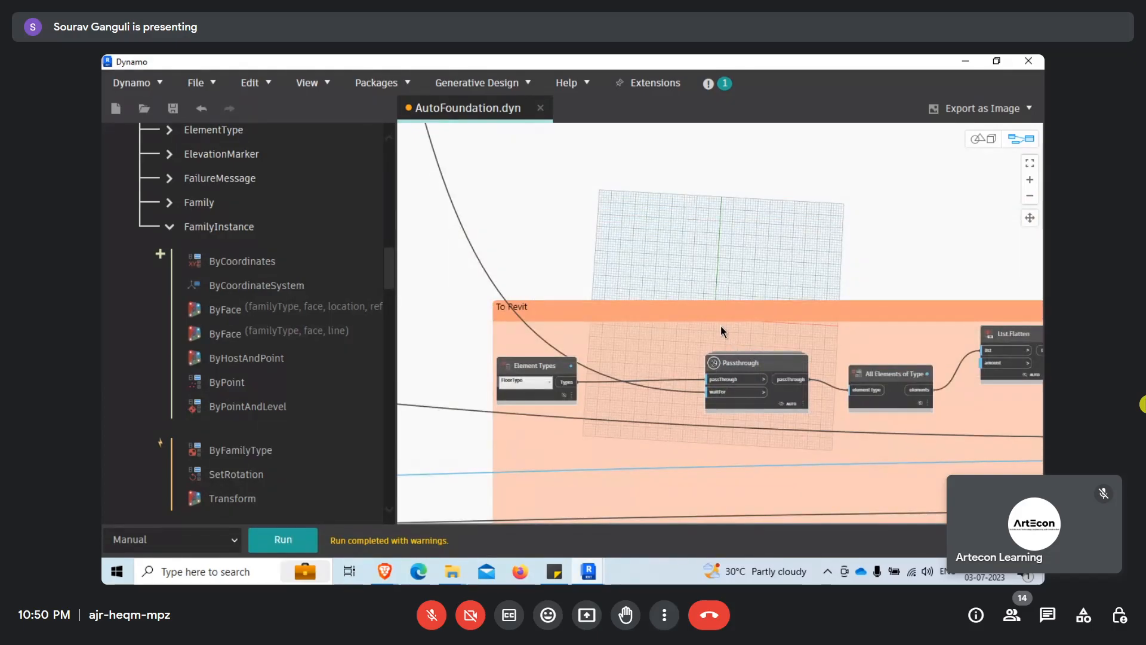
pyautogui.scroll(3, 725, 366)
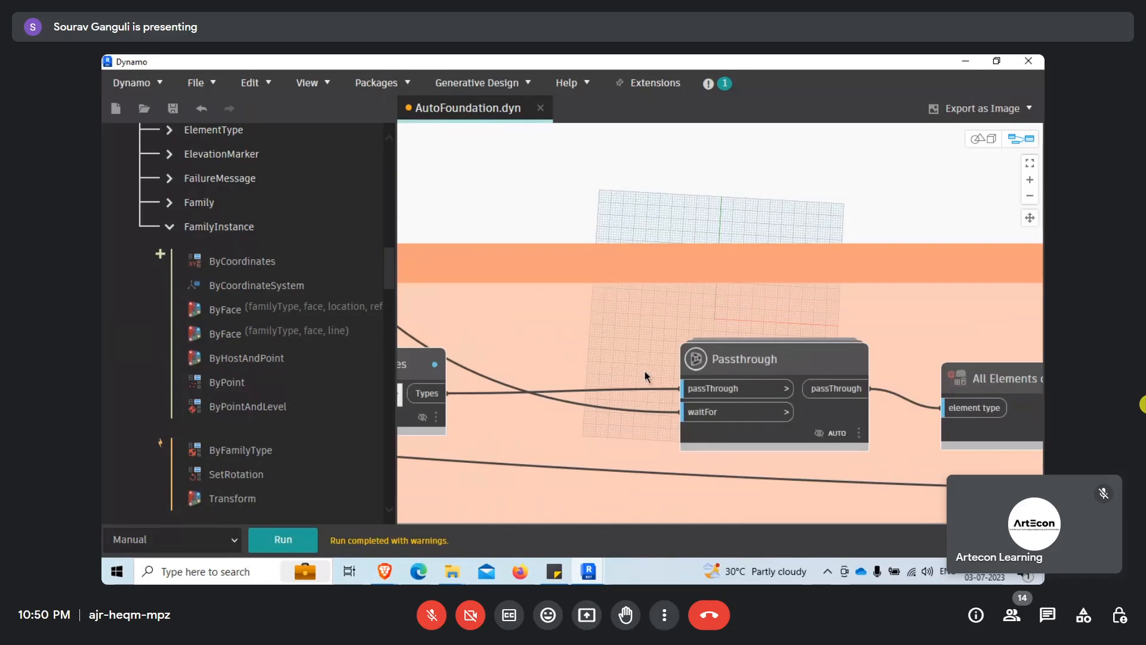
pyautogui.click(770, 360)
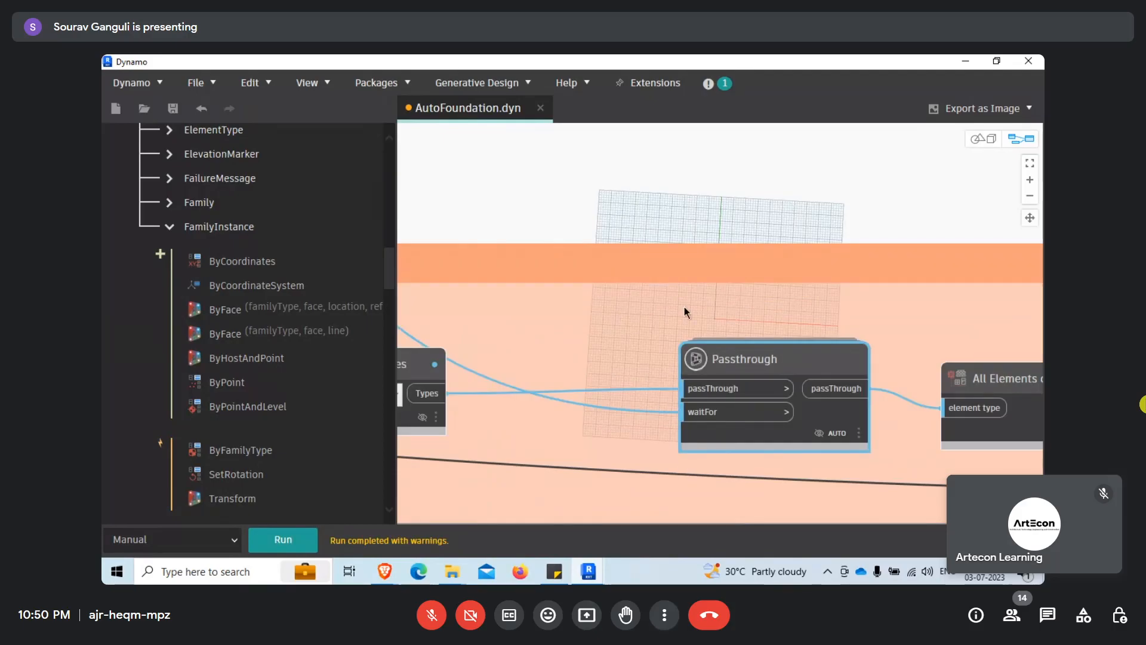
pyautogui.scroll(-5, 728, 358)
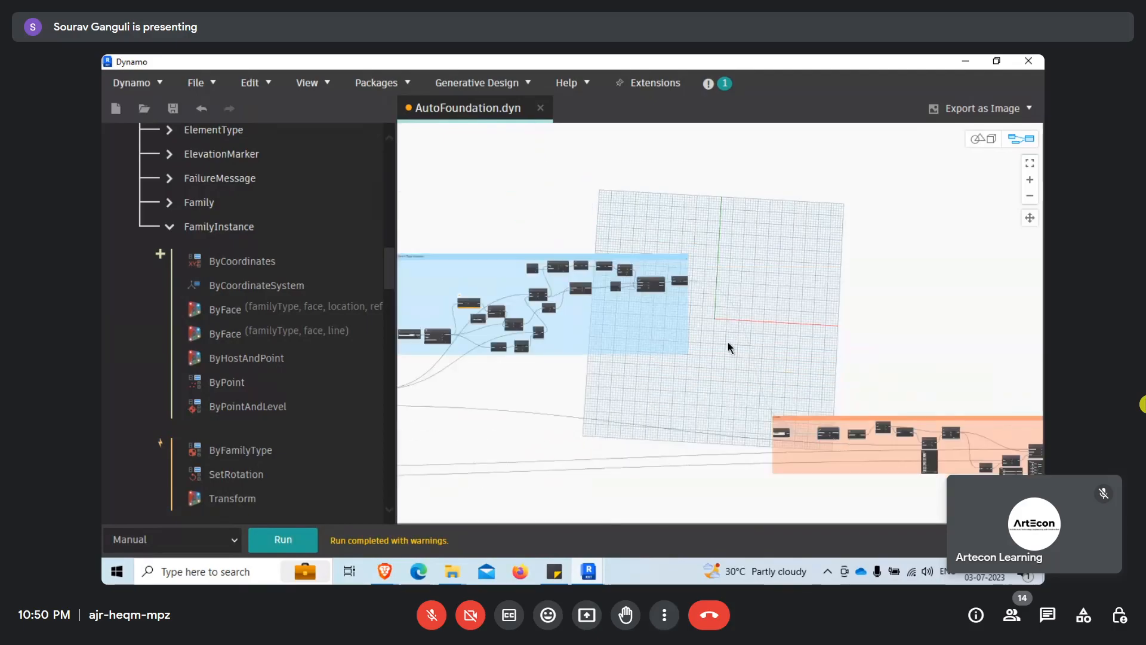
pyautogui.scroll(10, 728, 347)
pyautogui.moveTo(739, 303)
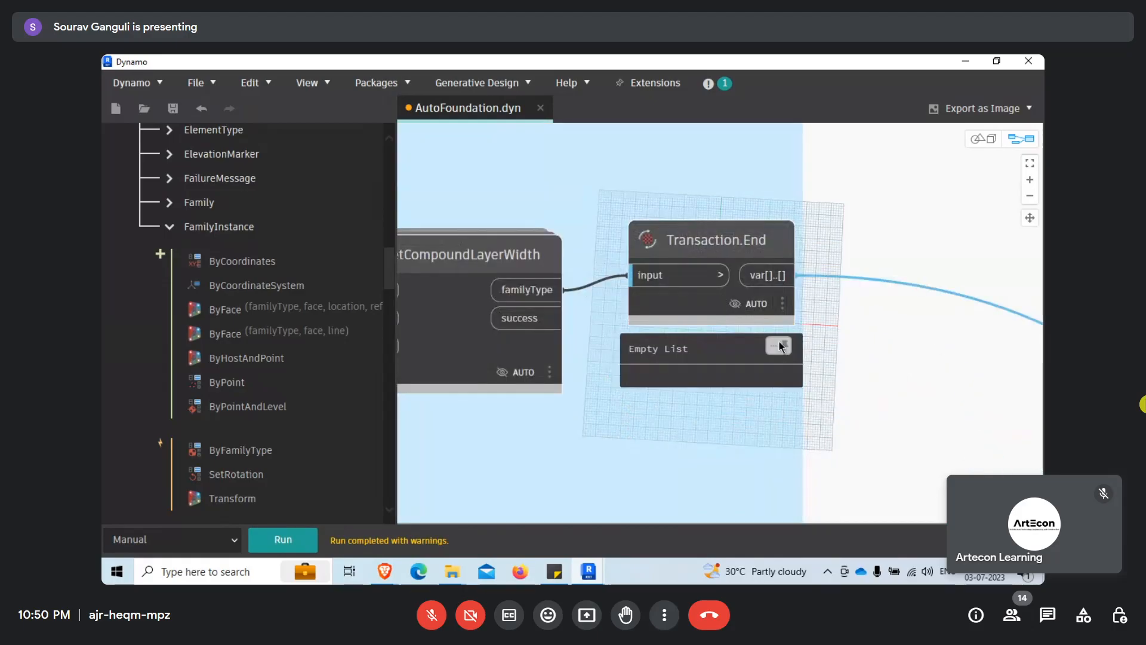
pyautogui.scroll(-3, 759, 392)
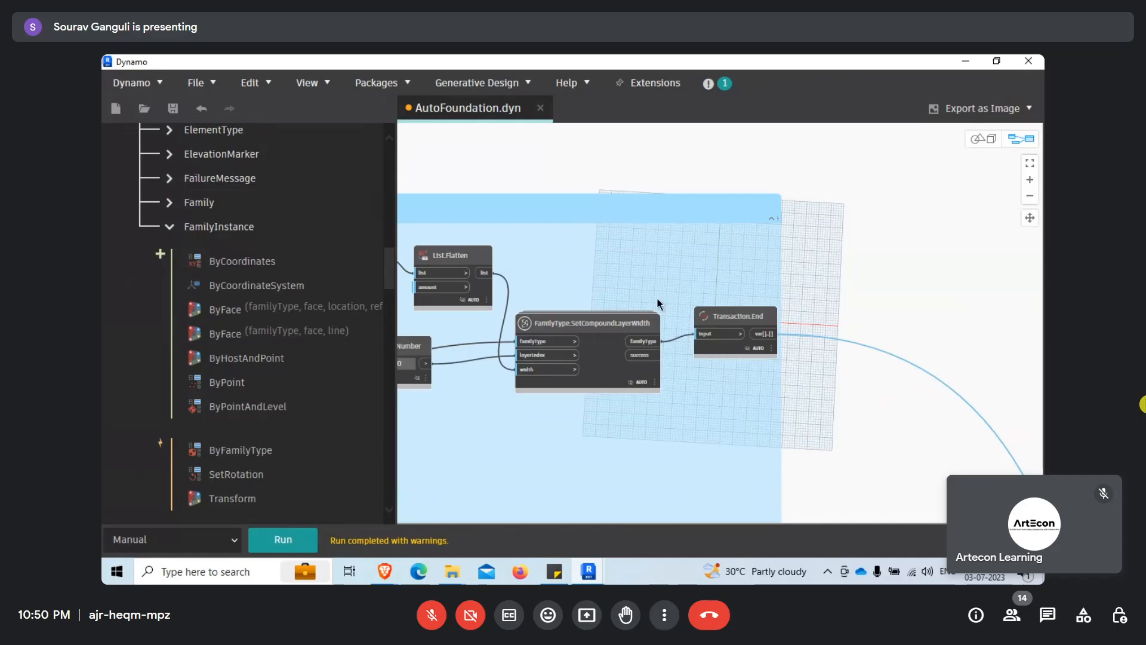
pyautogui.scroll(-6, 605, 232)
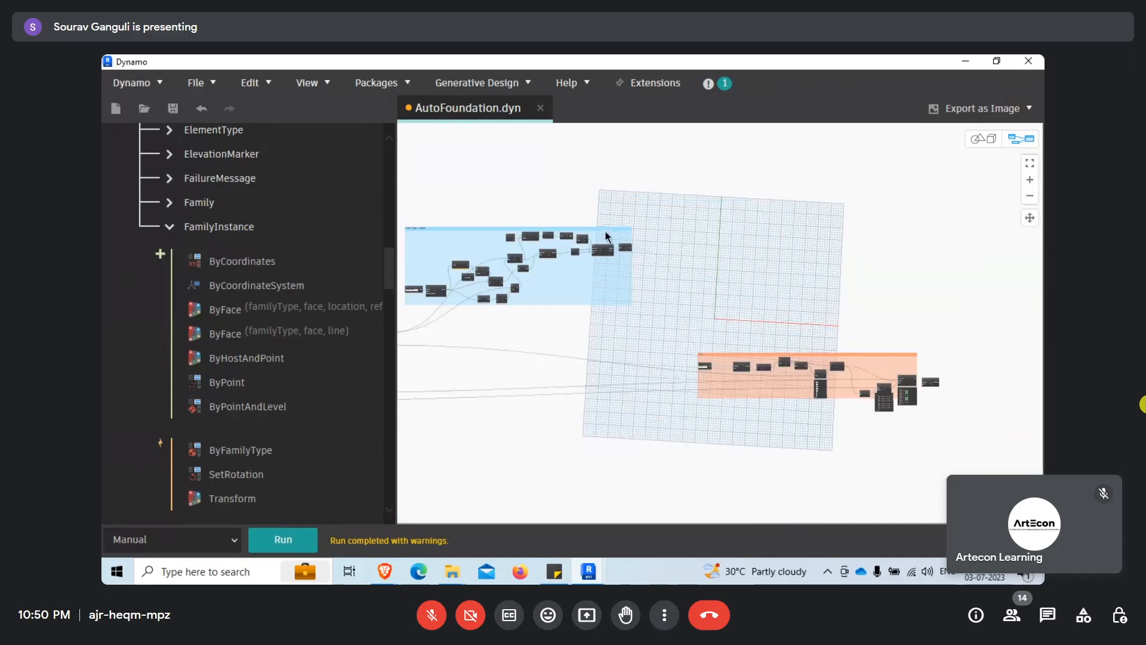
pyautogui.scroll(6, 627, 233)
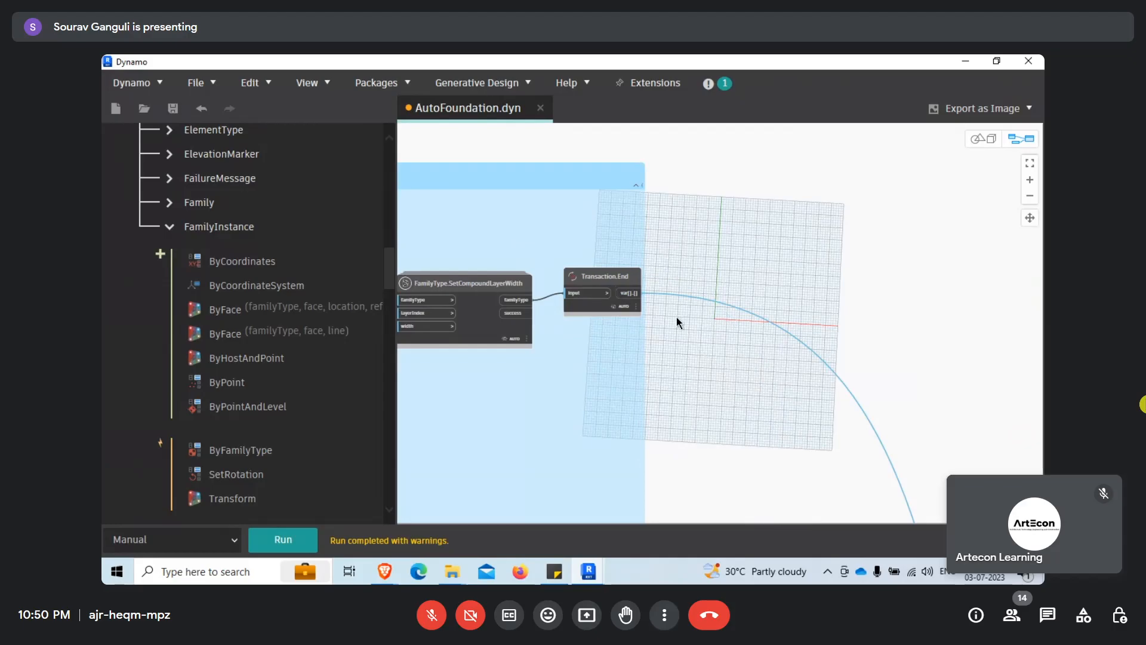
# Check the Google Meet call in Brave, return to the Dynamo graph and dismiss the presenting notification.
pyautogui.scroll(-5, 676, 317)
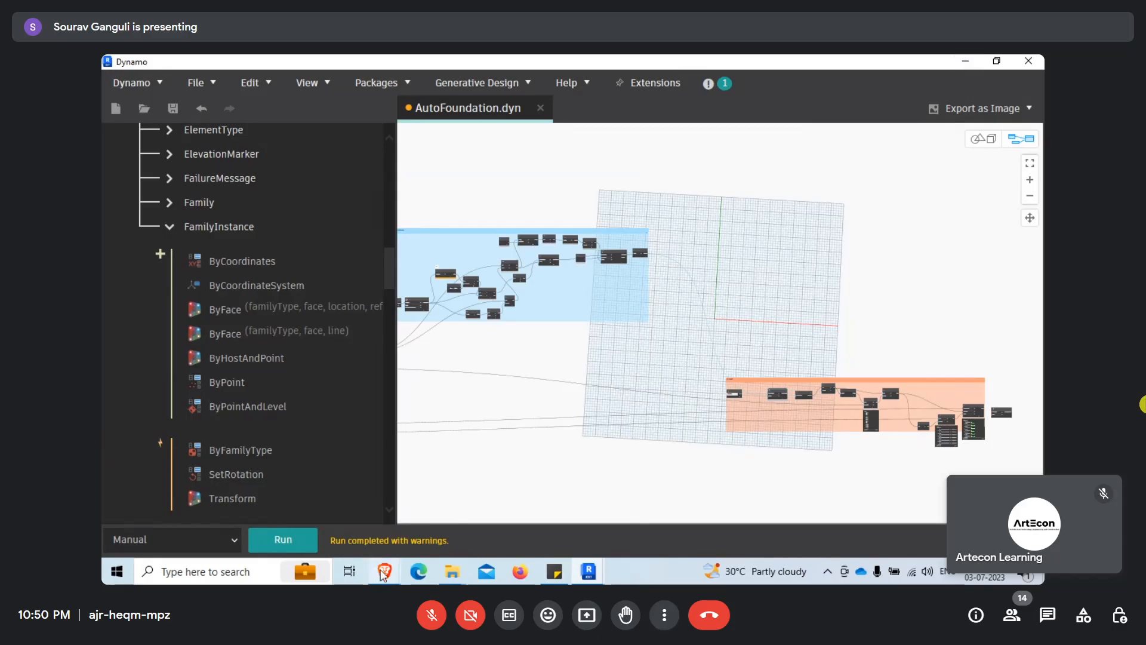
pyautogui.moveTo(384, 571)
pyautogui.click(320, 523)
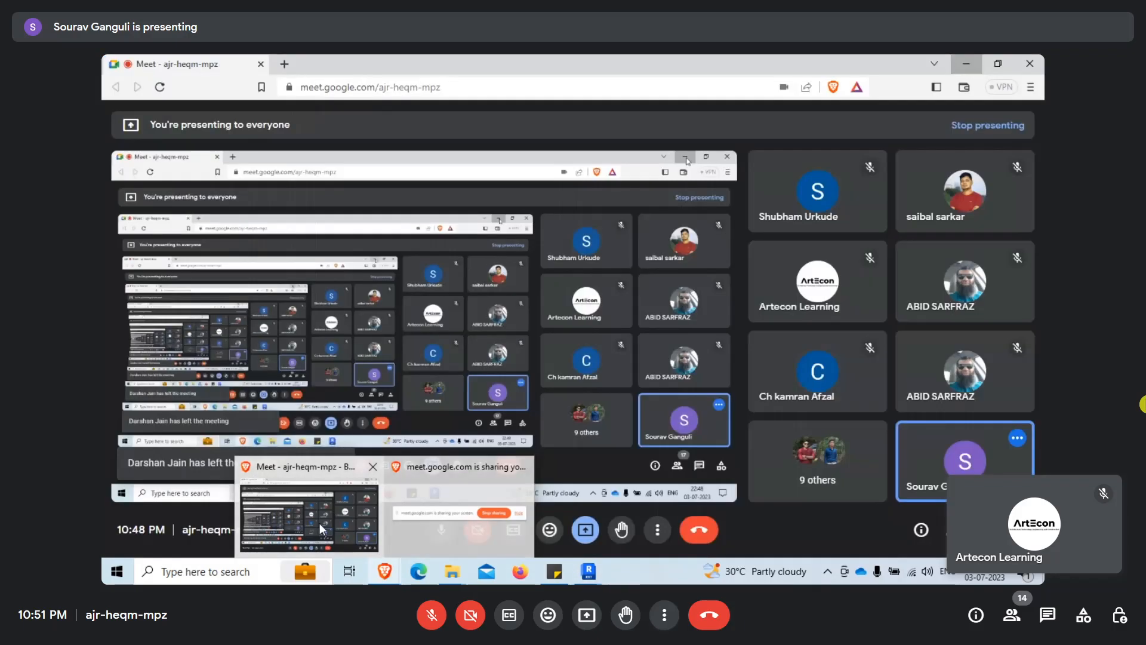
pyautogui.moveTo(869, 292)
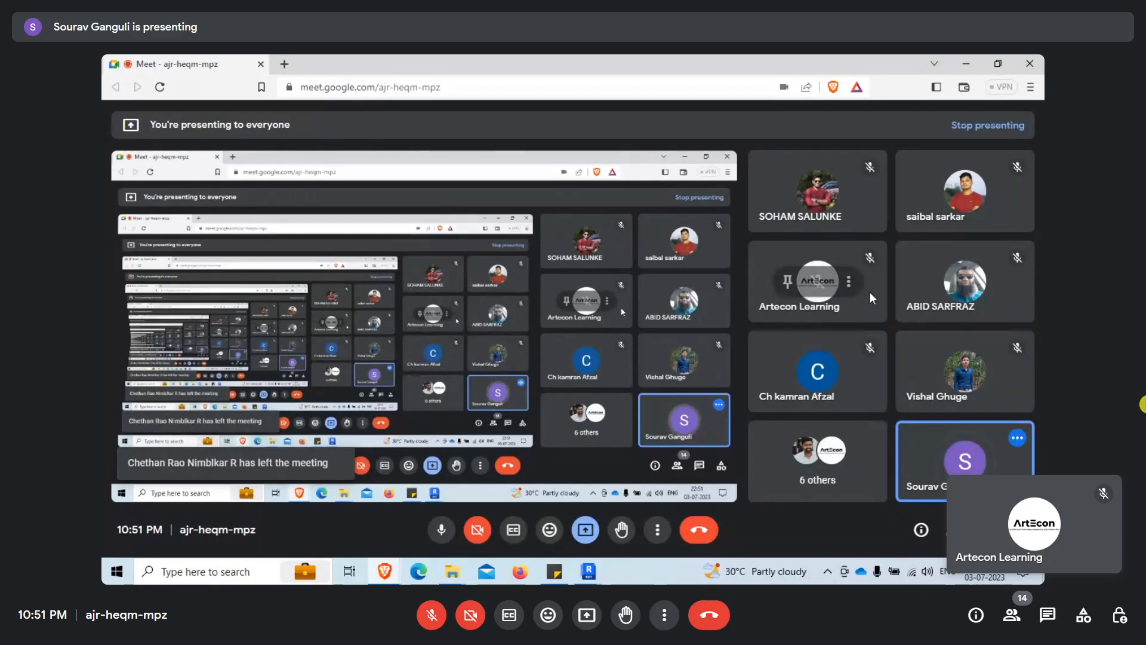
pyautogui.click(967, 62)
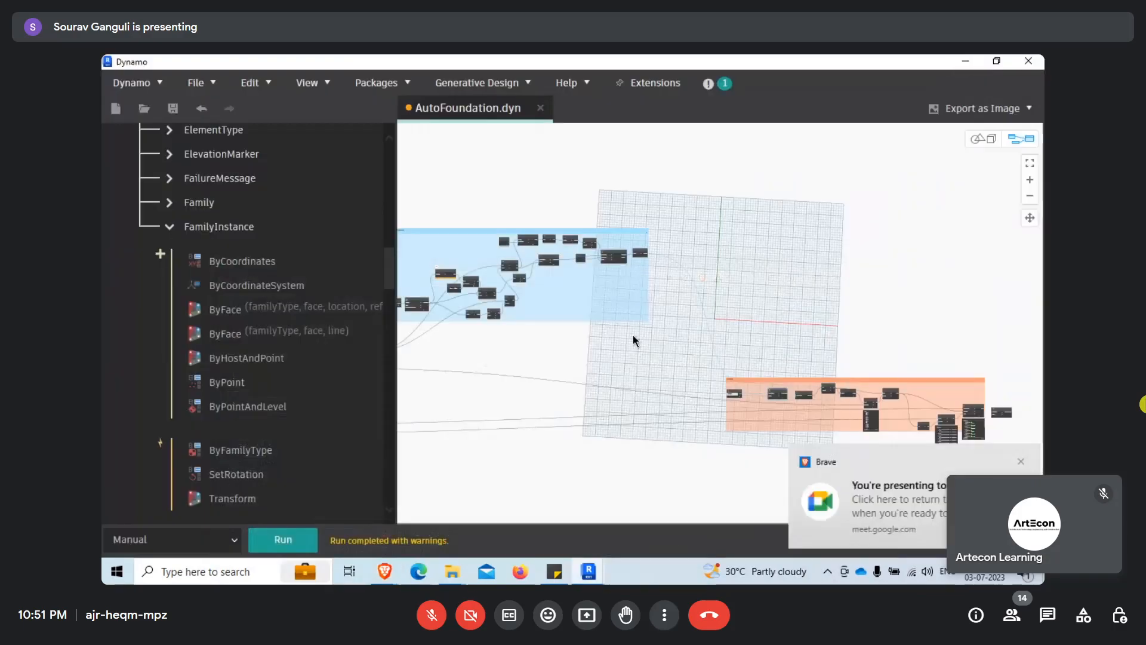
pyautogui.click(1015, 464)
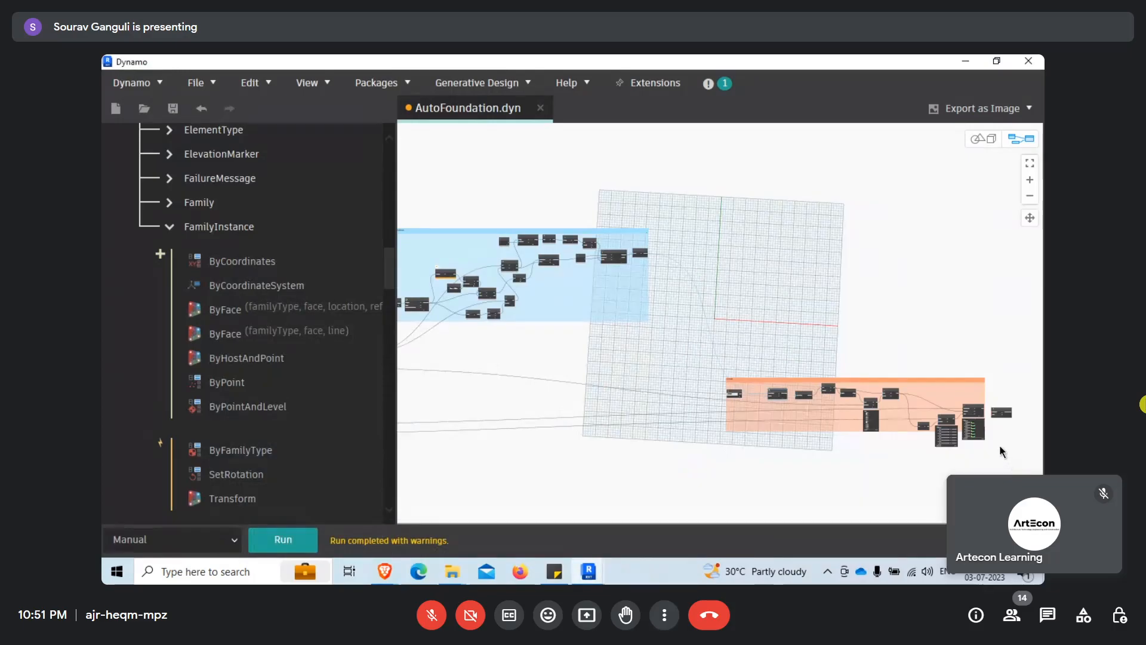
# Look over the AutoFoundation node groups, switch to Revit and open the Level 1 floor plan showing the imported foundation drawing.
pyautogui.scroll(-5, 869, 323)
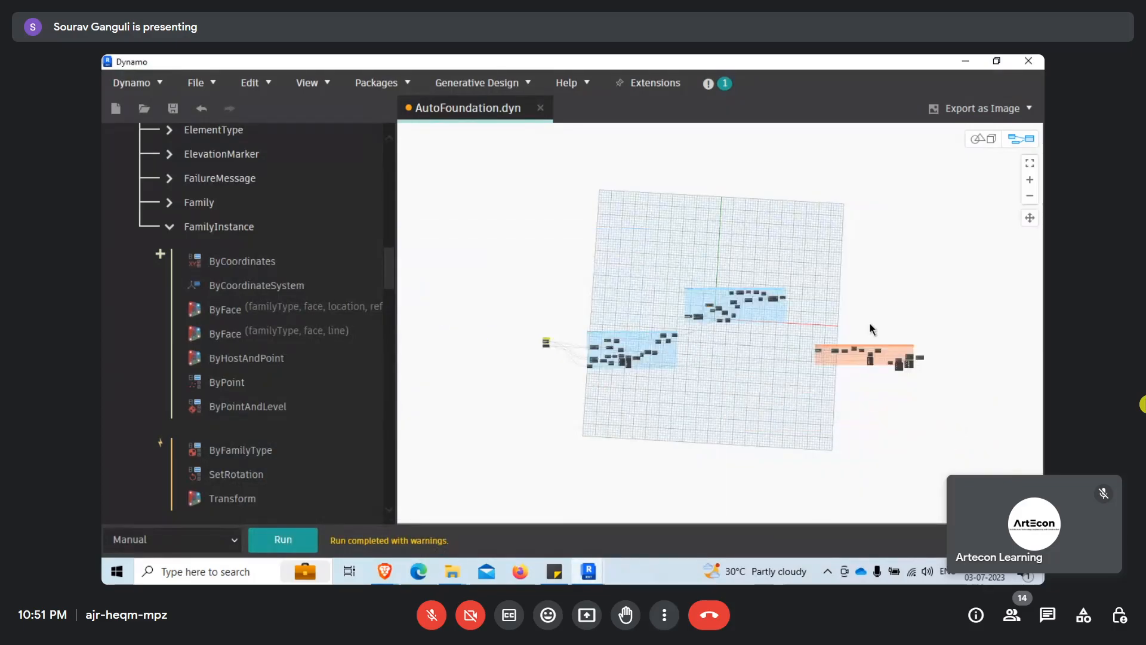
pyautogui.scroll(6, 647, 332)
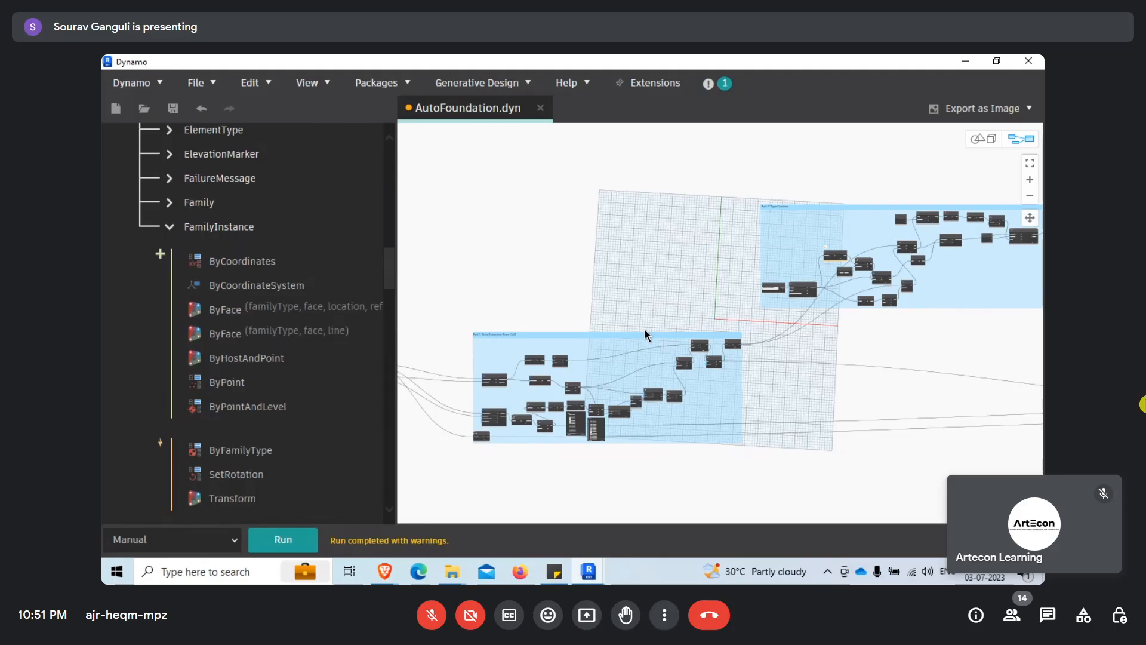
pyautogui.click(965, 62)
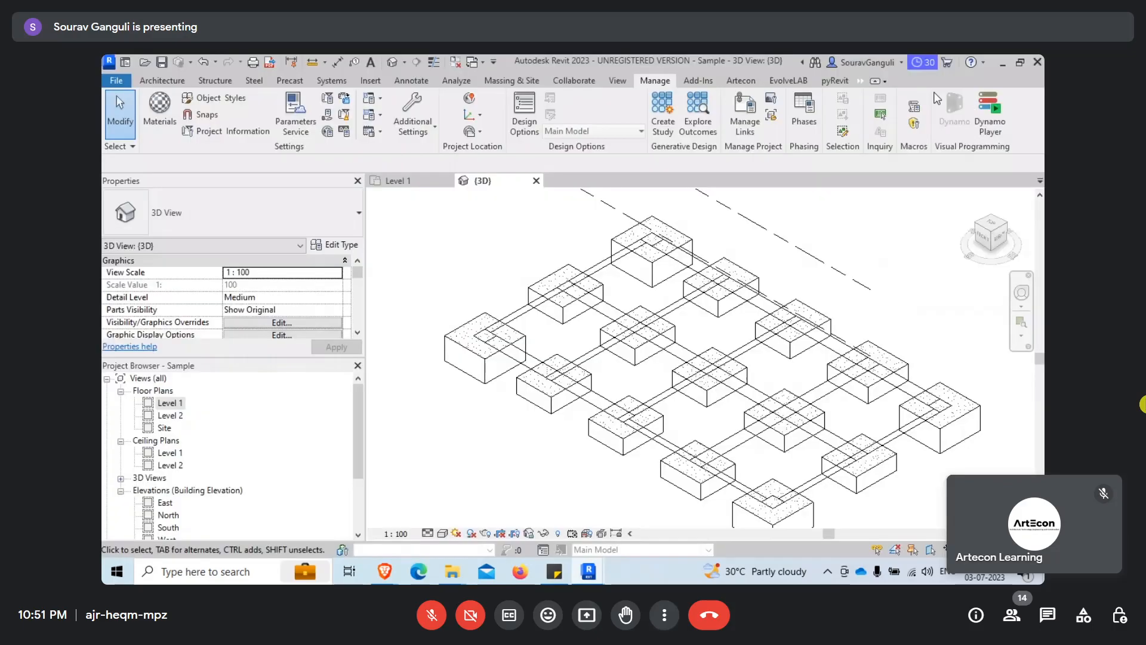
pyautogui.doubleClick(161, 406)
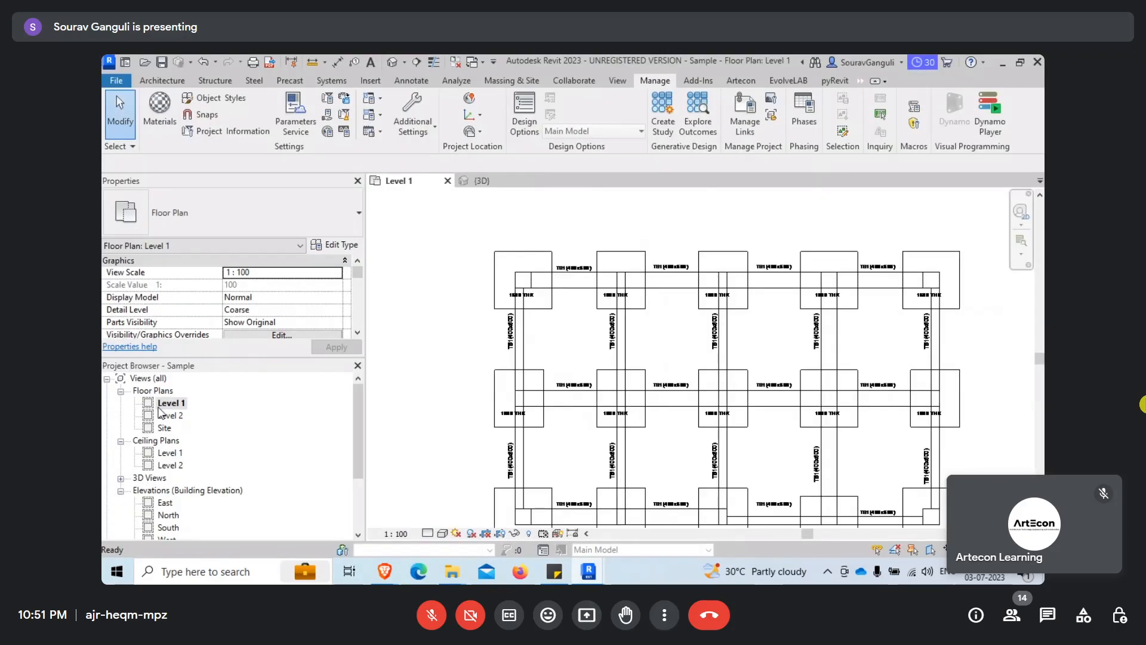
pyautogui.scroll(4, 540, 335)
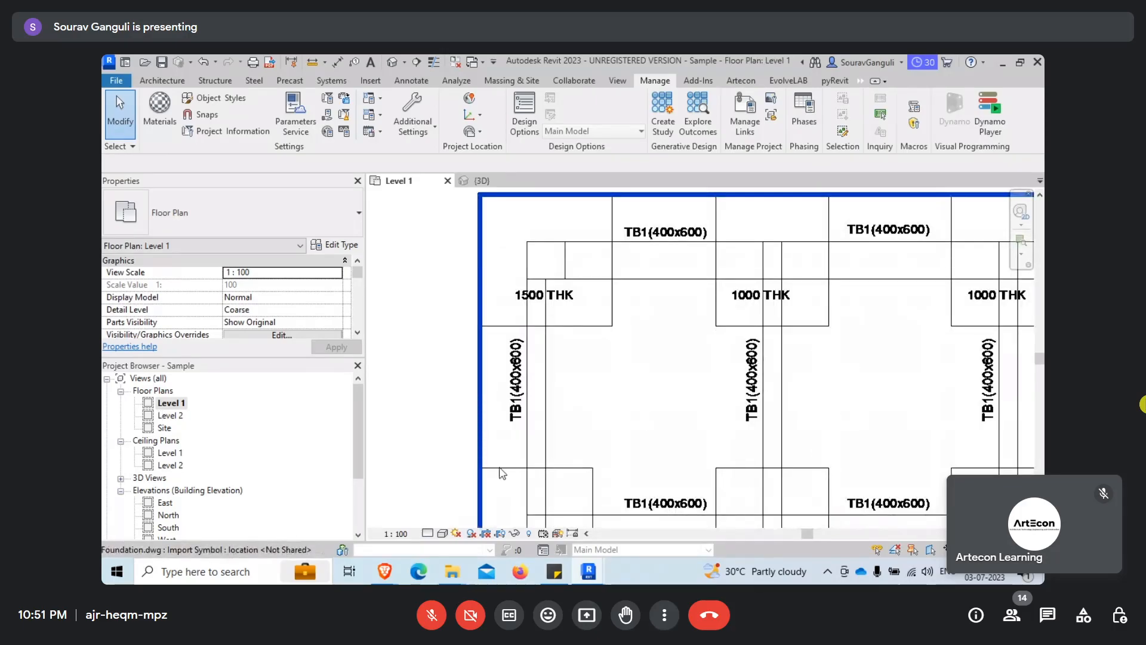
# Check the Google Meet call in Brave and return to the Level 1 plan in Revit.
pyautogui.moveTo(385, 571)
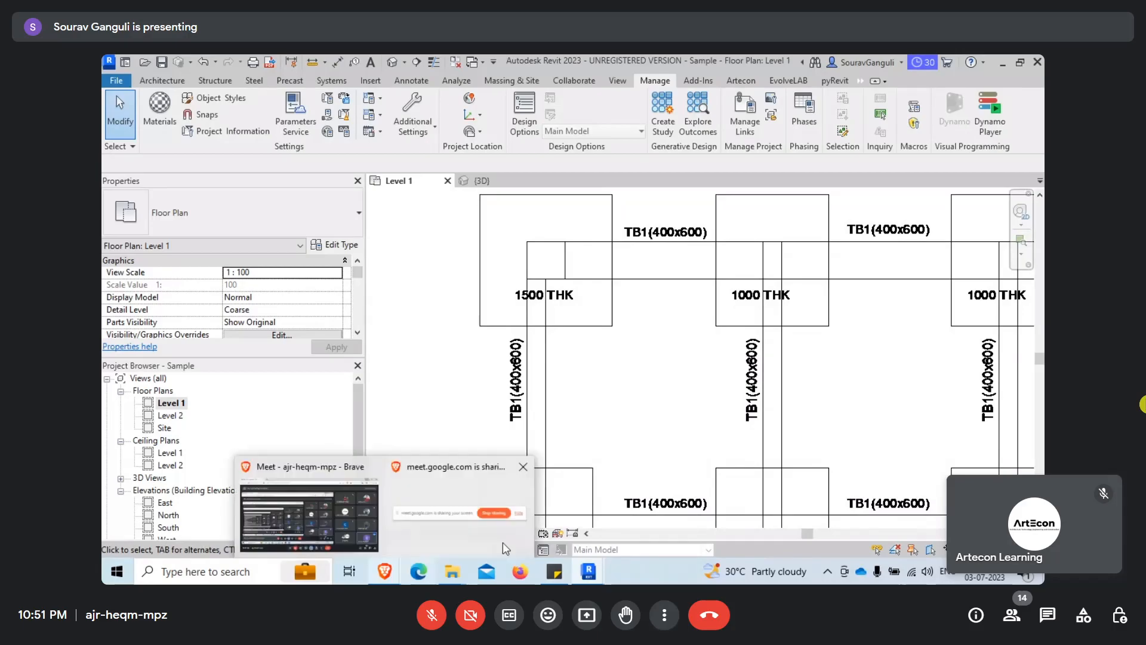
pyautogui.click(503, 542)
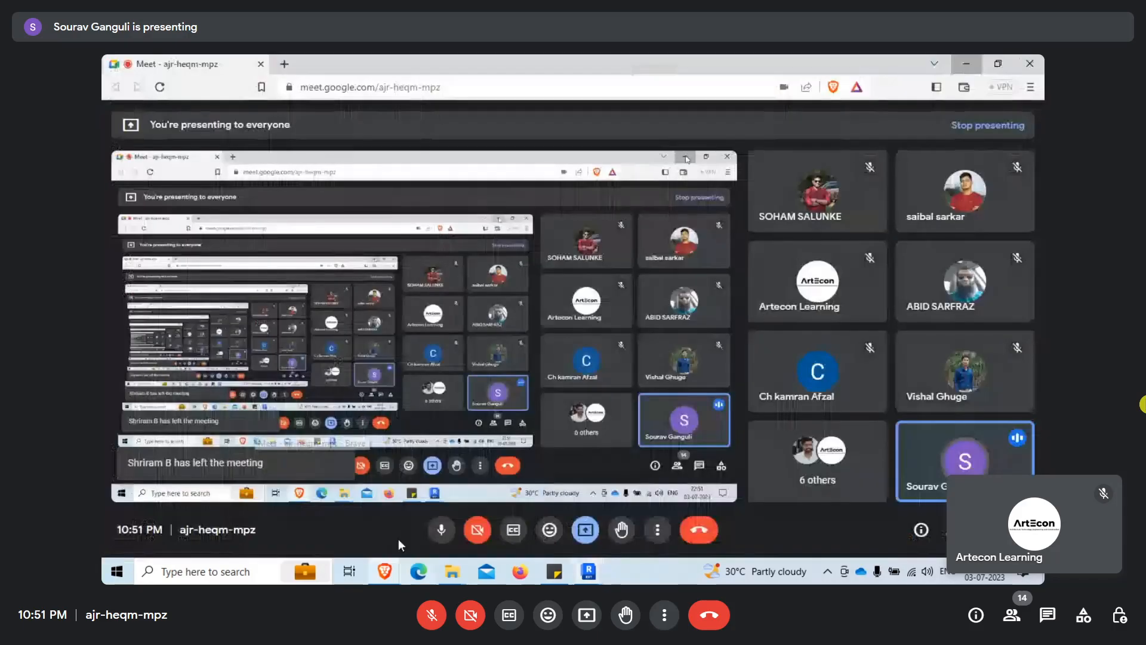
pyautogui.click(967, 69)
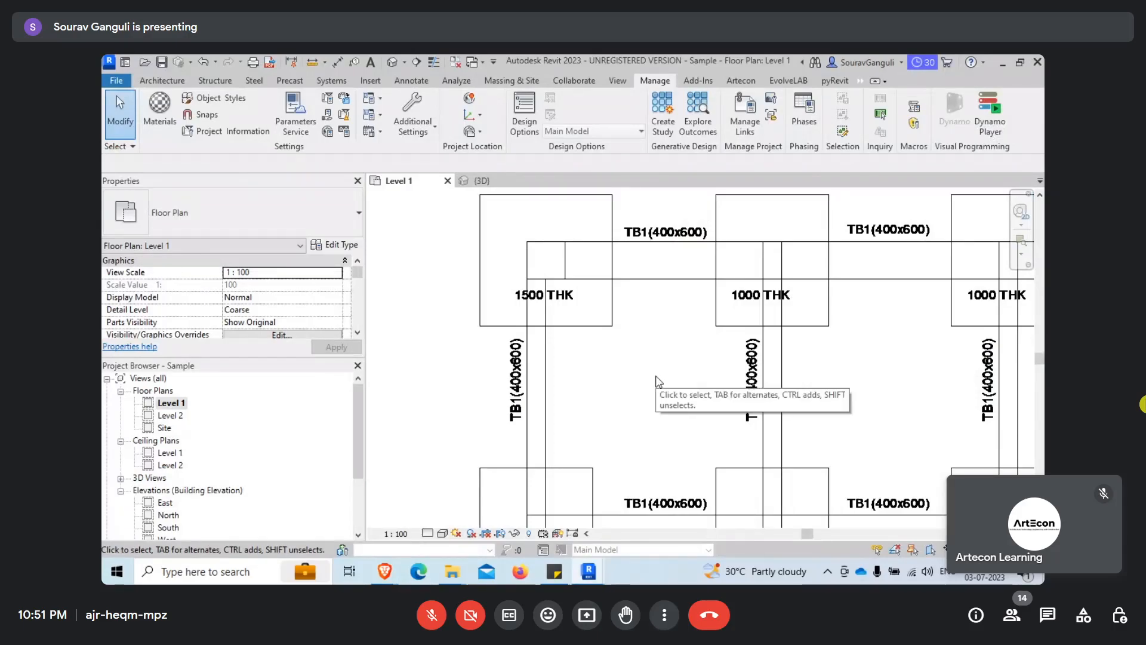
# Examine the footing outlines, thickness labels and TB1(400x600) beam labels of the imported Foundation.dwg on the Level 1 plan.
pyautogui.scroll(-5, 650, 382)
pyautogui.scroll(2, 524, 520)
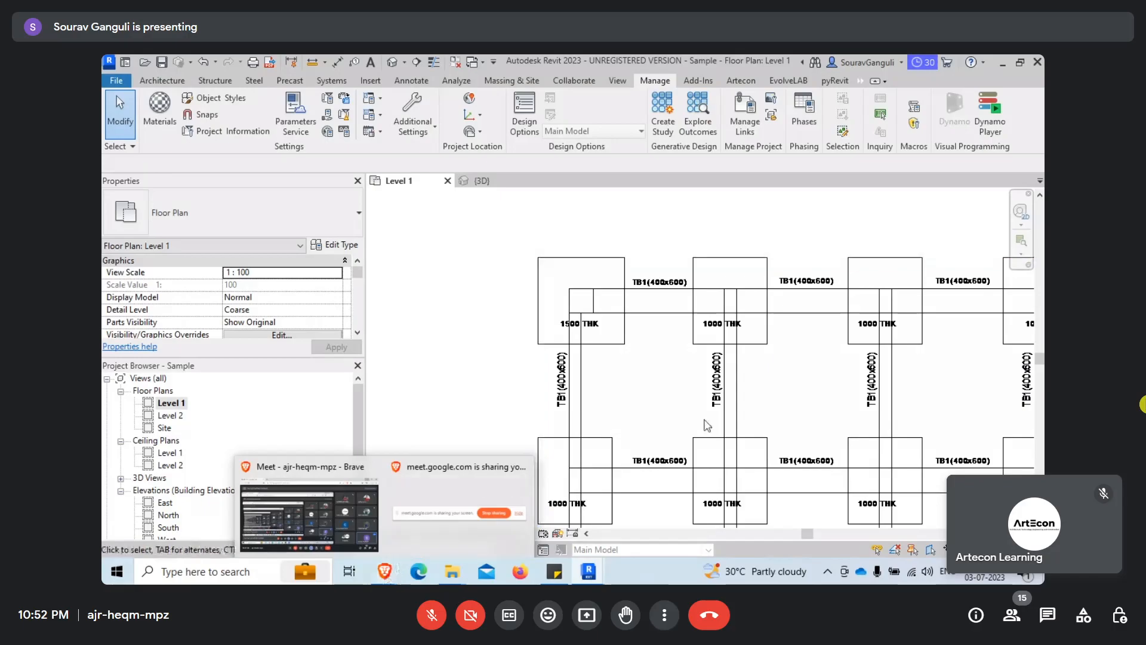
pyautogui.scroll(3, 574, 382)
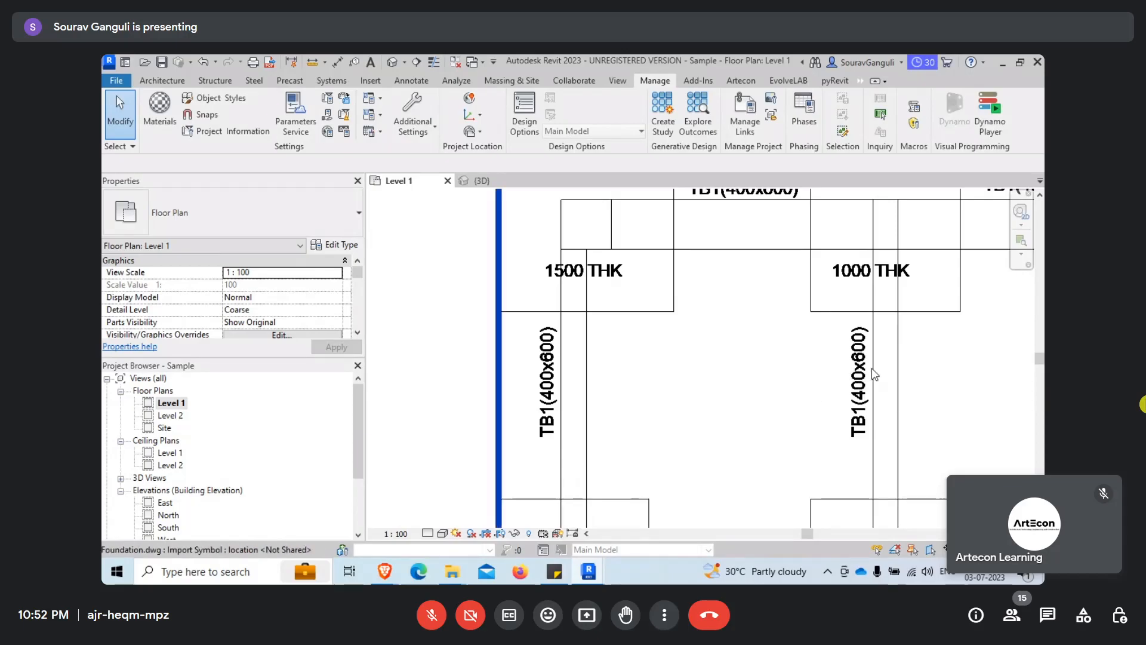
pyautogui.scroll(-3, 566, 275)
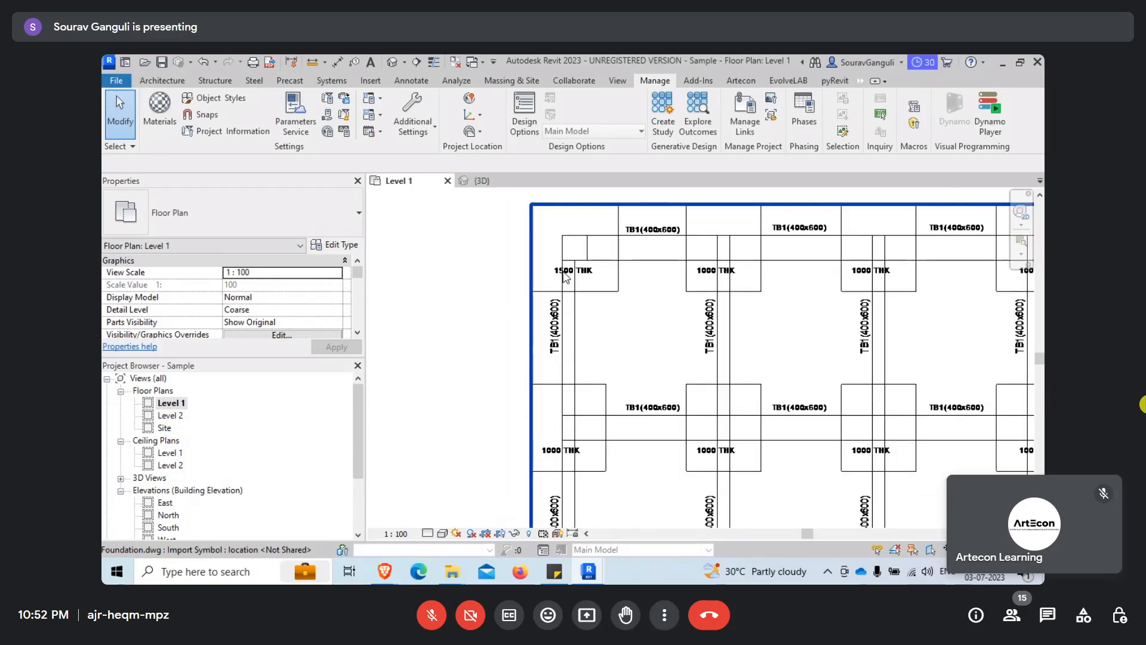
pyautogui.scroll(-1, 565, 276)
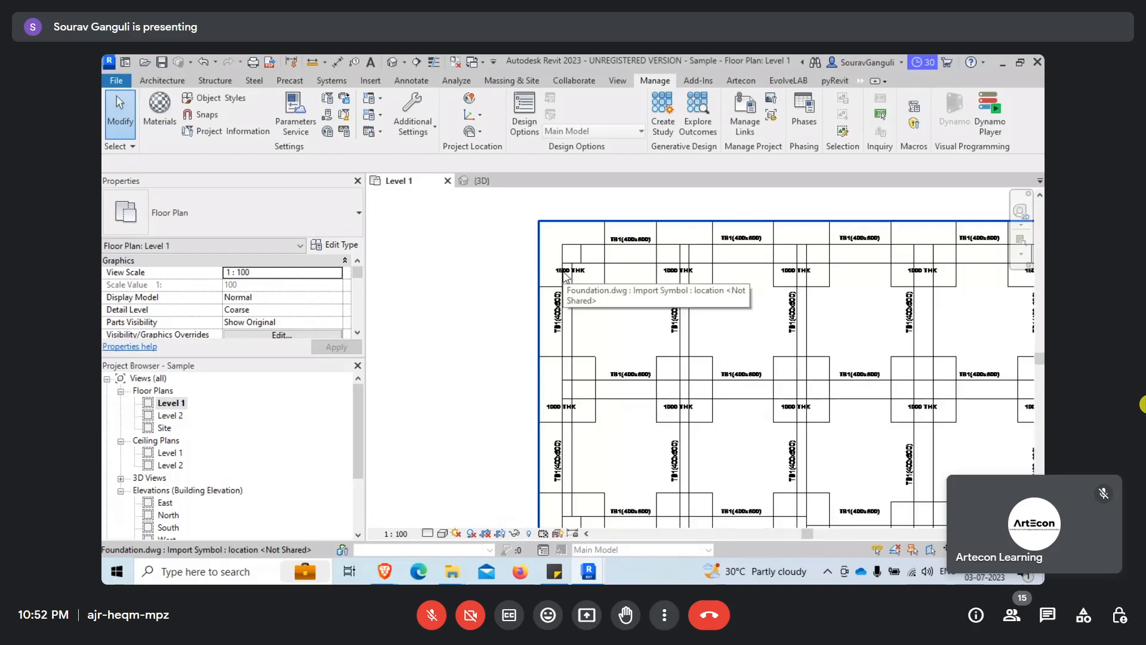
pyautogui.scroll(-1, 566, 276)
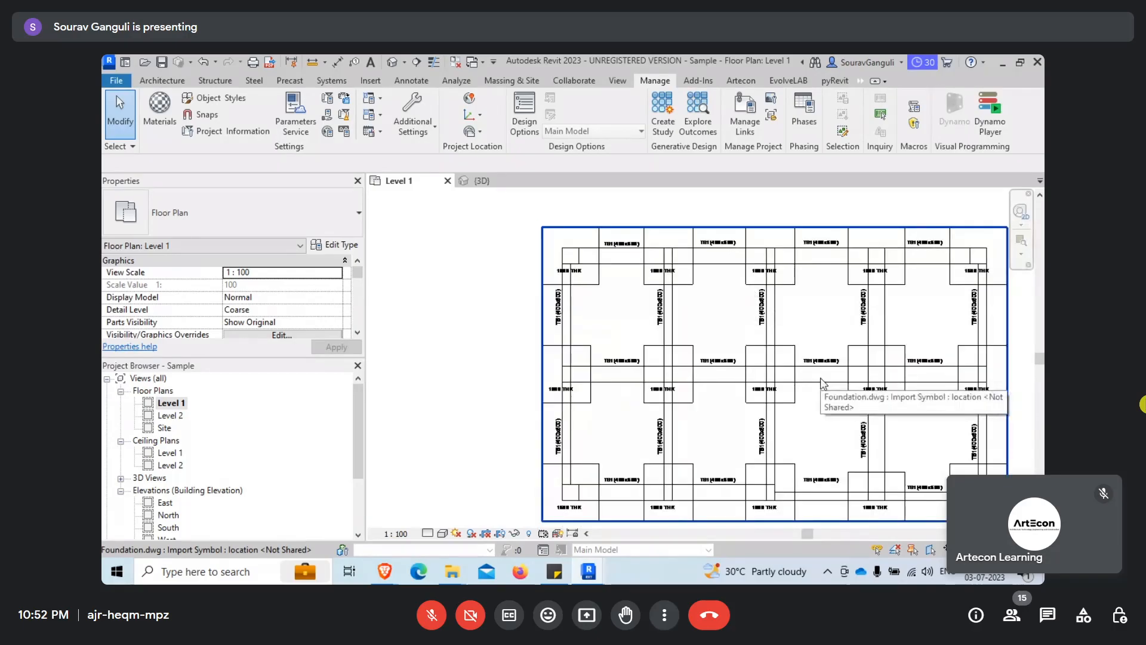
pyautogui.scroll(3, 806, 401)
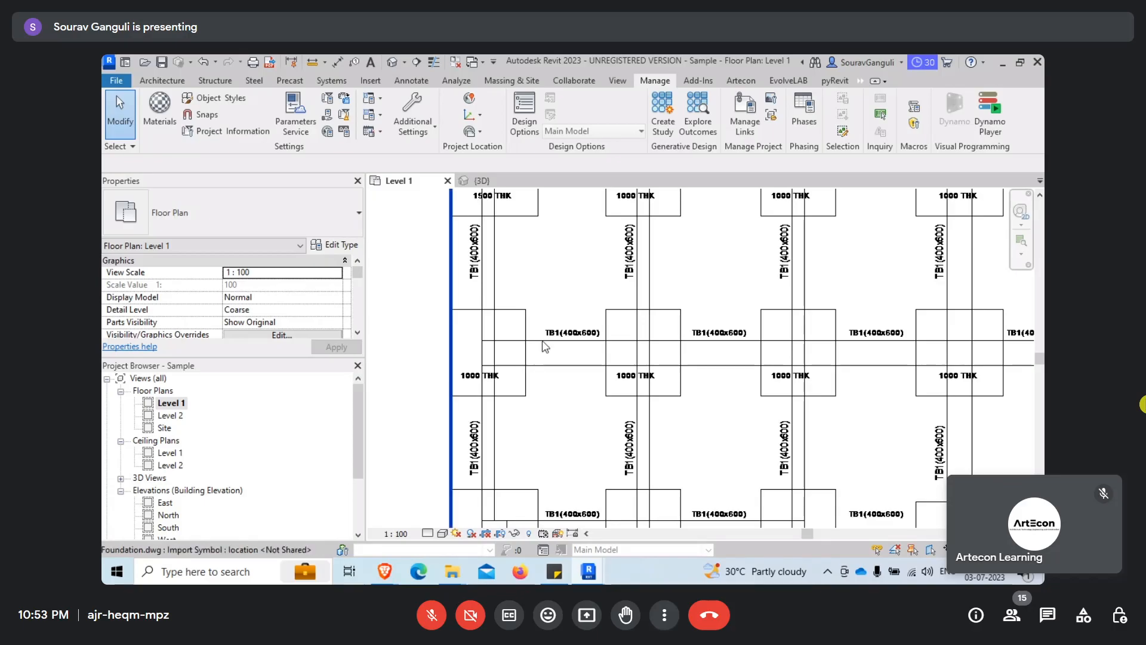
# Check the Google Meet call for participants' questions, returning to the Level 1 plan in Revit after each look.
pyautogui.moveTo(380, 582)
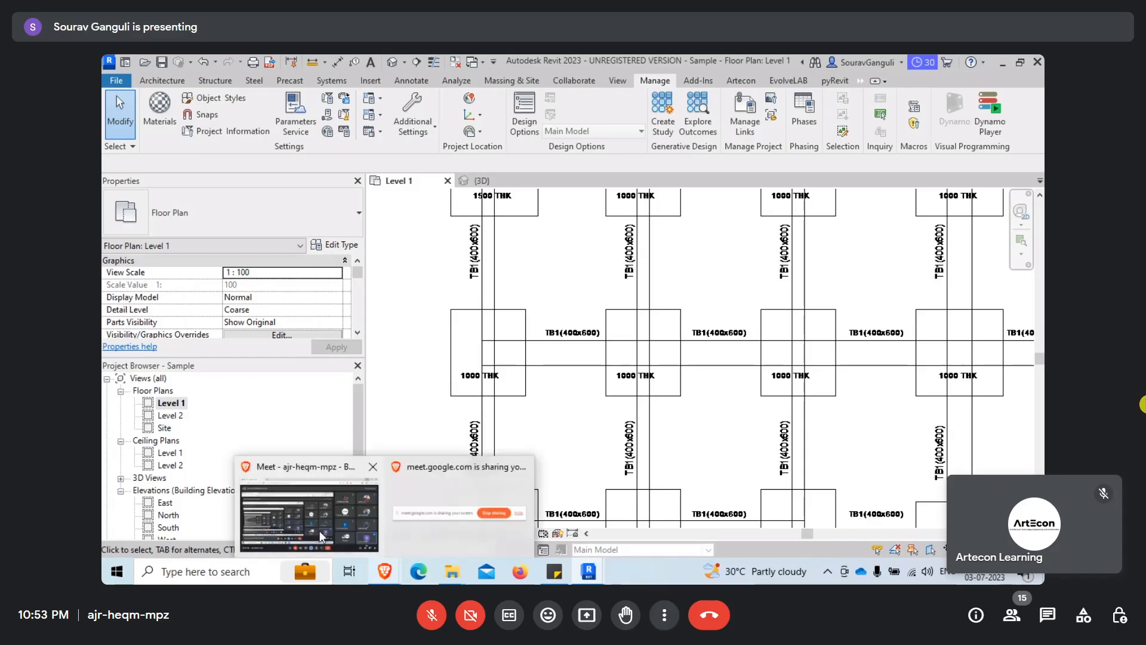
pyautogui.click(309, 517)
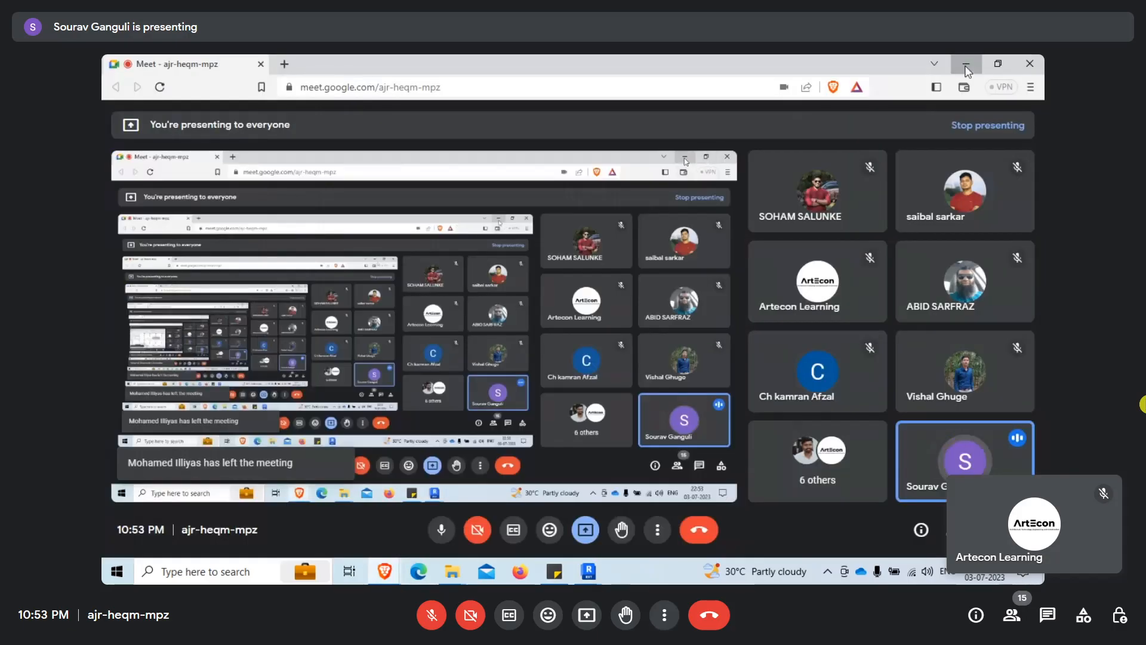
pyautogui.click(967, 65)
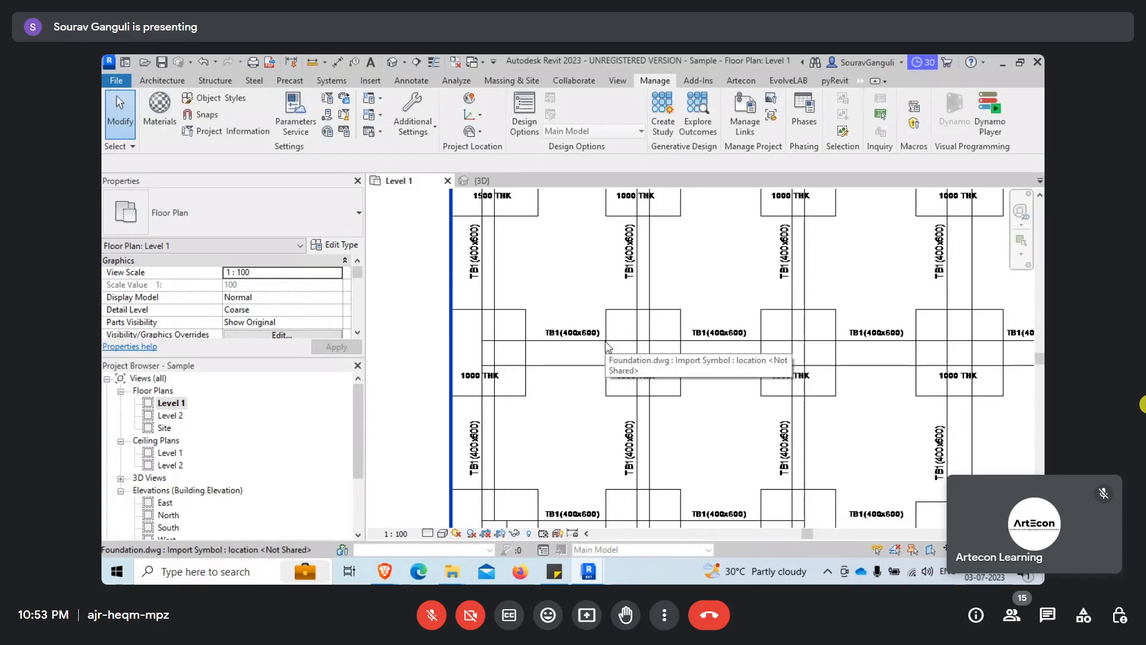
pyautogui.scroll(-1, 616, 353)
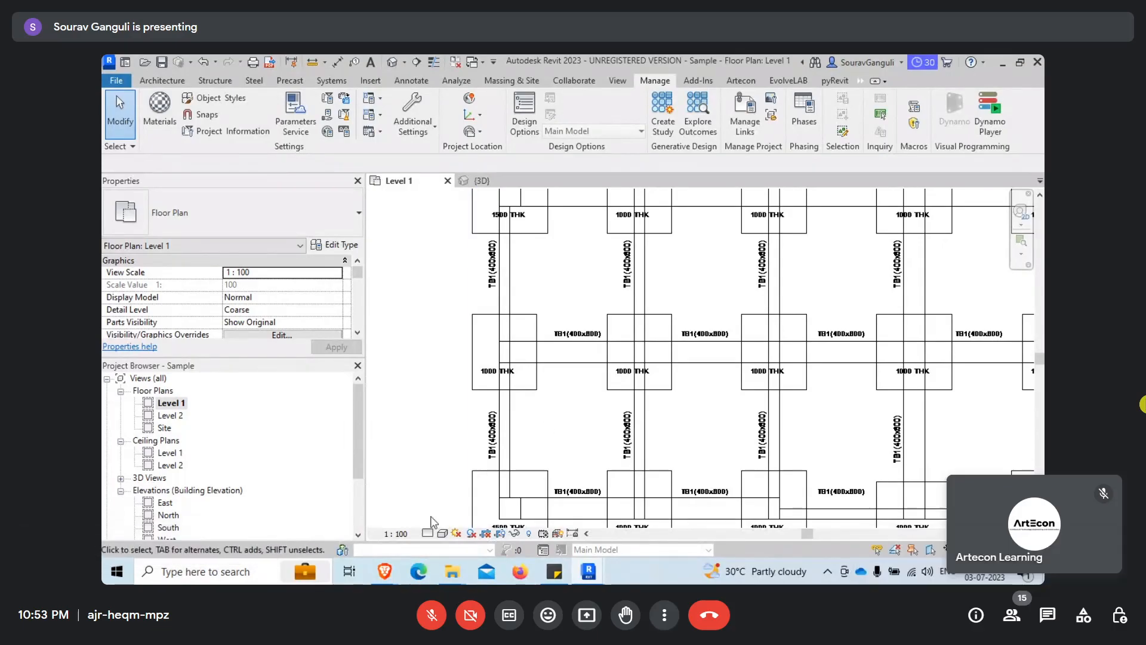
pyautogui.moveTo(384, 571)
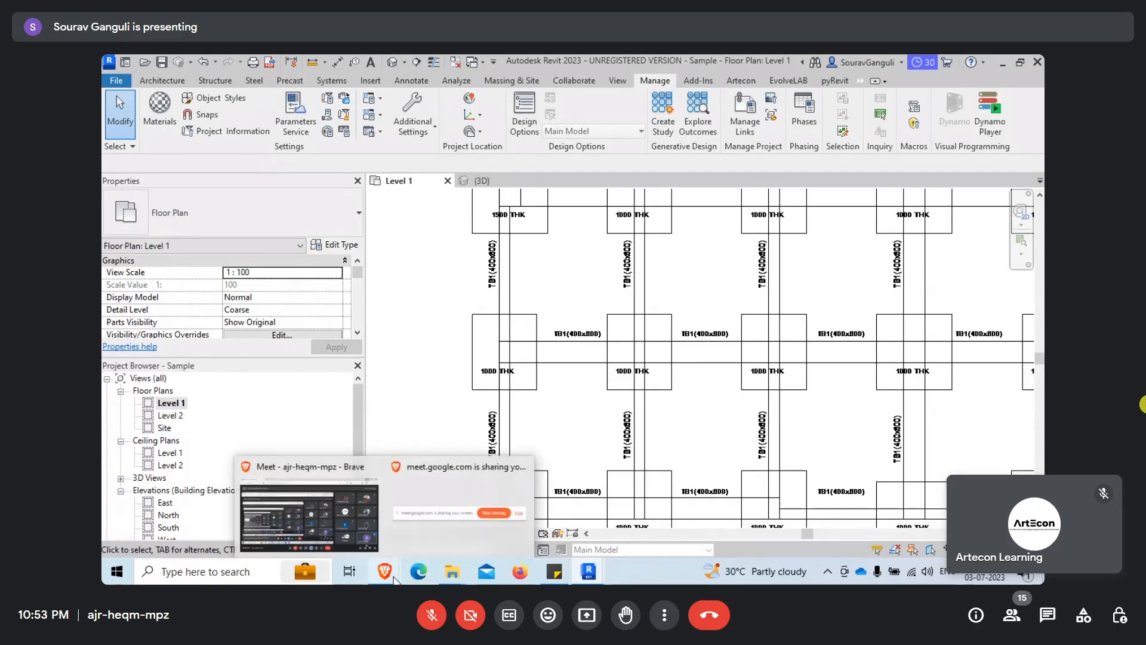
pyautogui.click(352, 541)
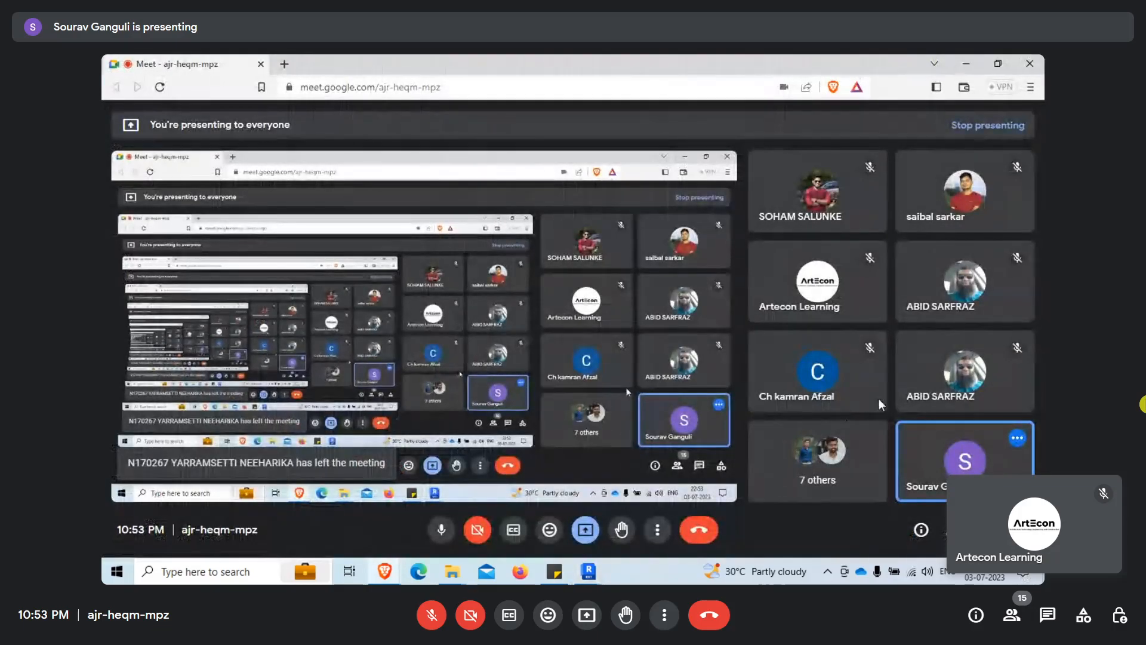
pyautogui.click(962, 58)
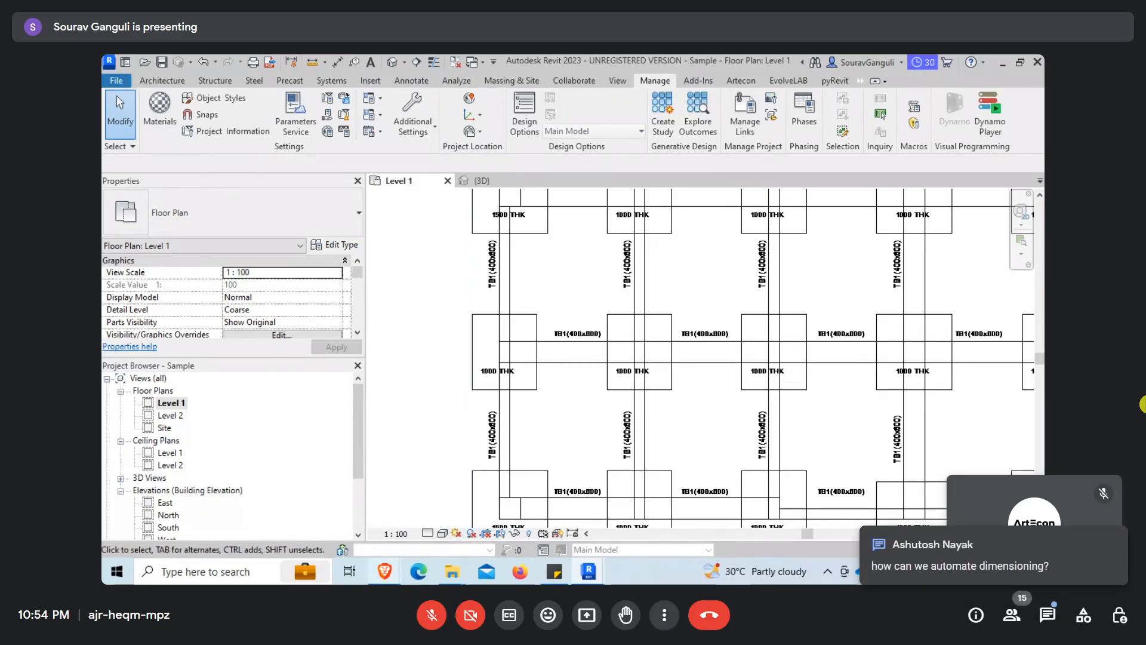
pyautogui.moveTo(383, 571)
pyautogui.click(353, 530)
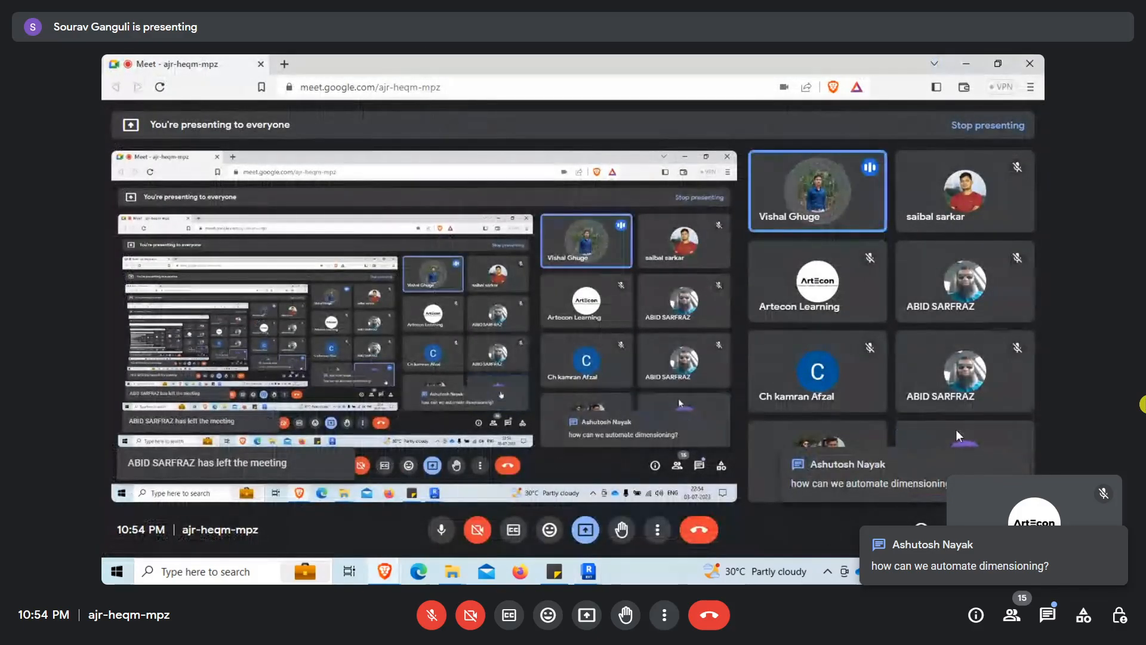
pyautogui.click(968, 60)
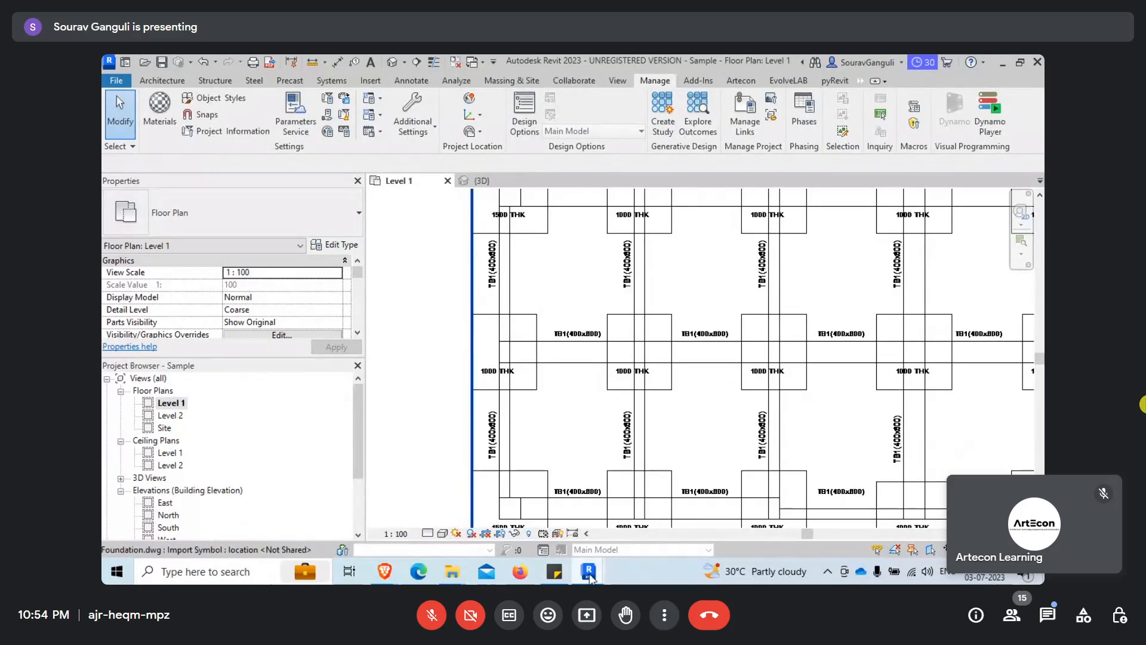
# Switch back to Dynamo and collapse the FamilyInstance and Elements categories of the Revit node library.
pyautogui.moveTo(590, 576)
pyautogui.click(668, 525)
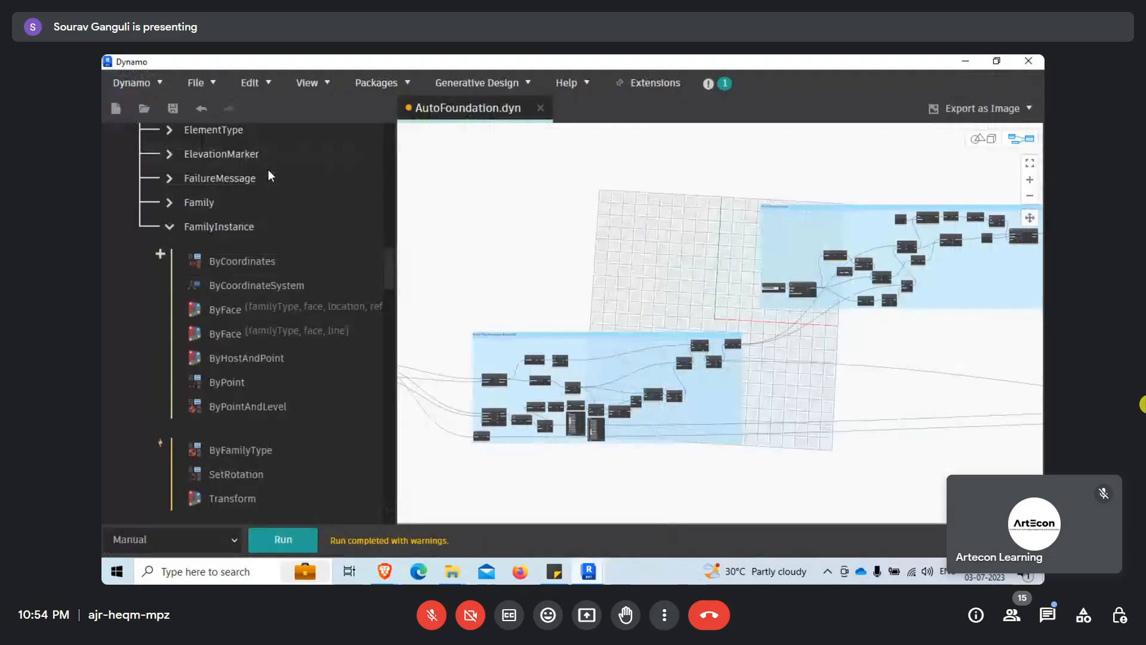
pyautogui.click(170, 226)
pyautogui.scroll(10, 177, 319)
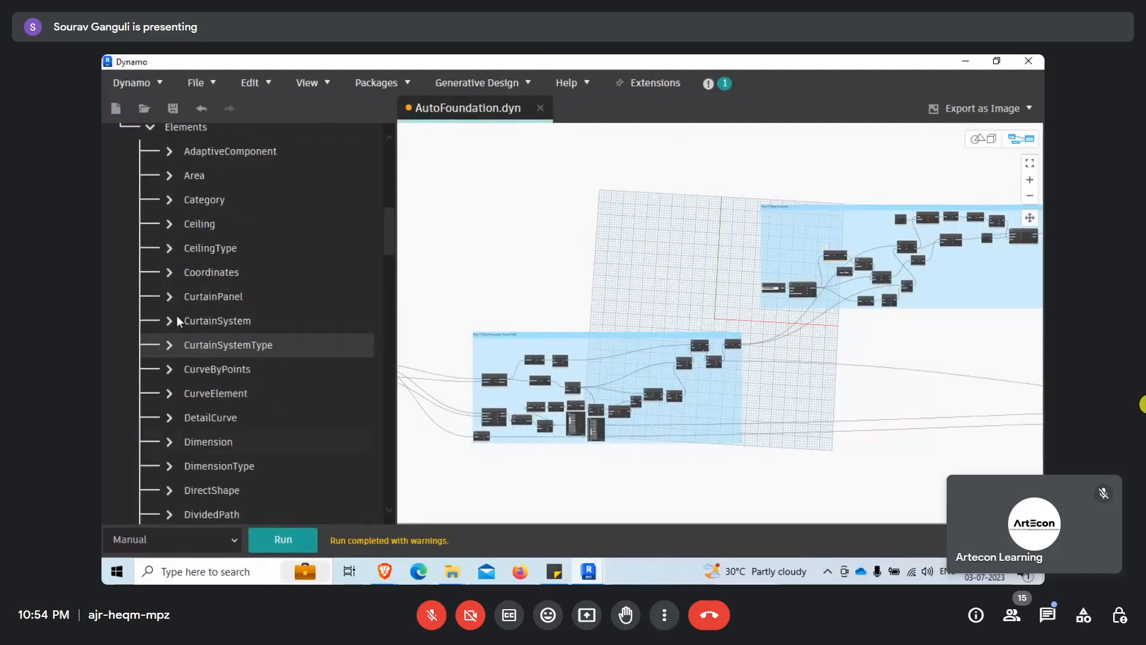
pyautogui.scroll(-3, 176, 315)
pyautogui.click(152, 338)
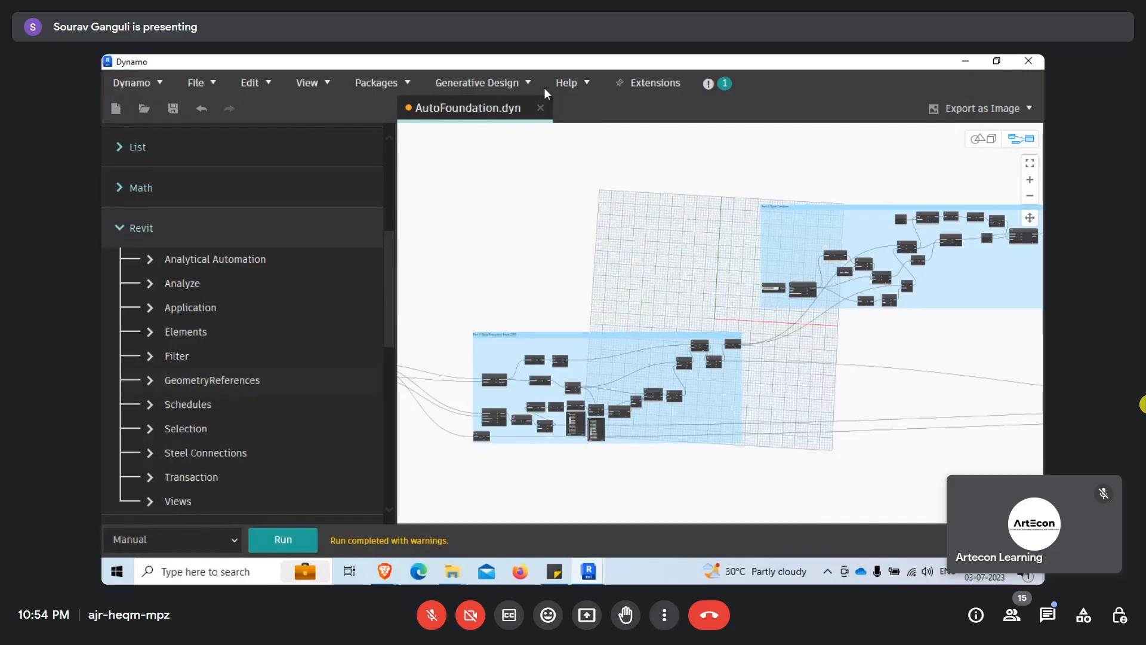
# Close AutoFoundation.dyn without saving its changes and open the recent AutoColumns graph, dismissing the outdated Python engine notice.
pyautogui.click(540, 108)
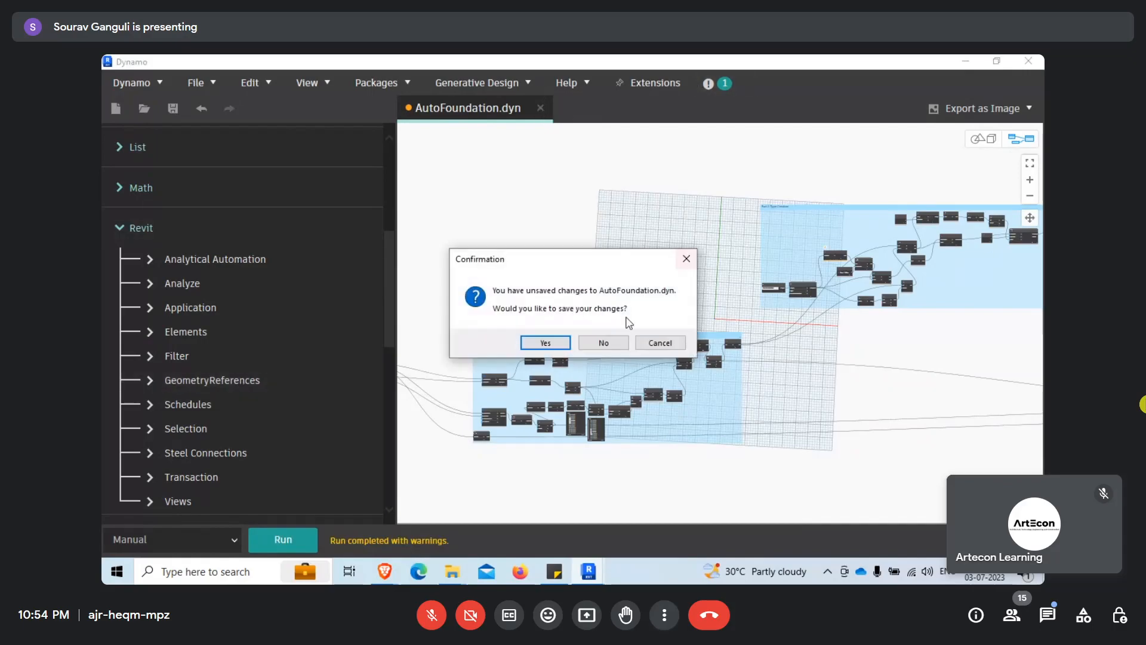
pyautogui.click(594, 342)
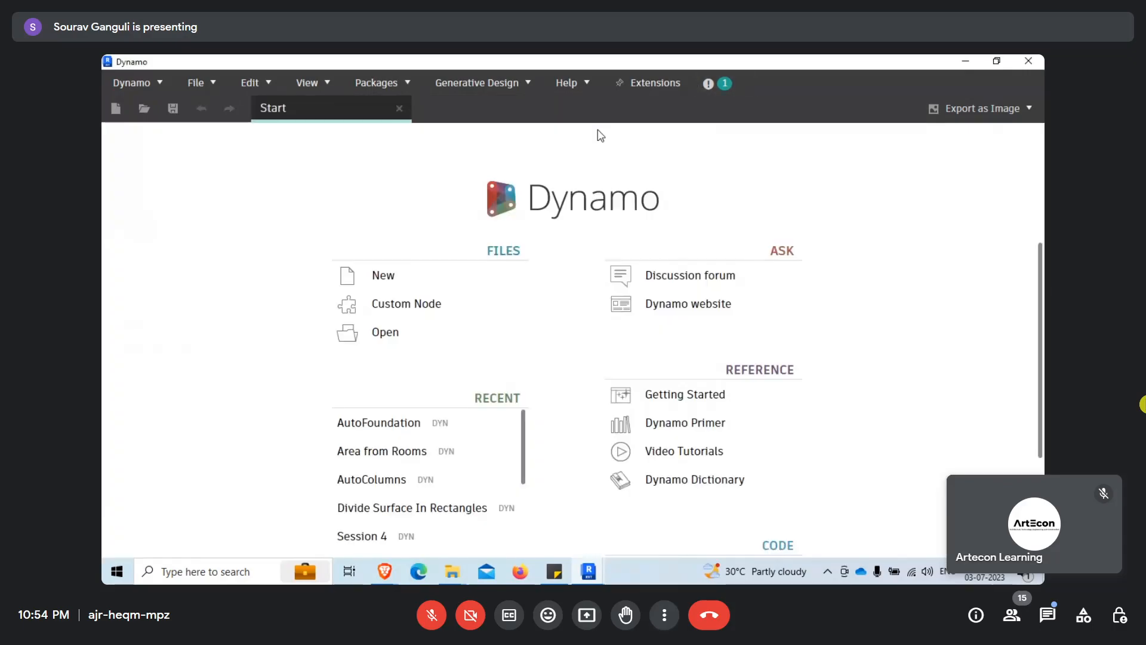
pyautogui.click(392, 482)
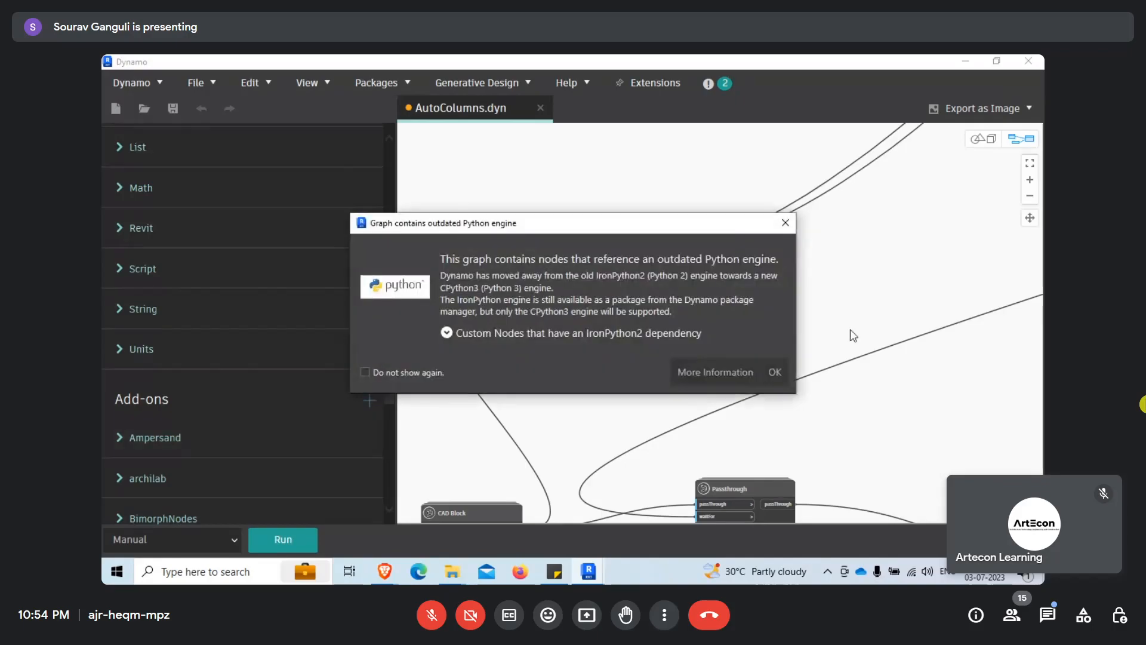
pyautogui.click(774, 372)
pyautogui.scroll(-5, 844, 256)
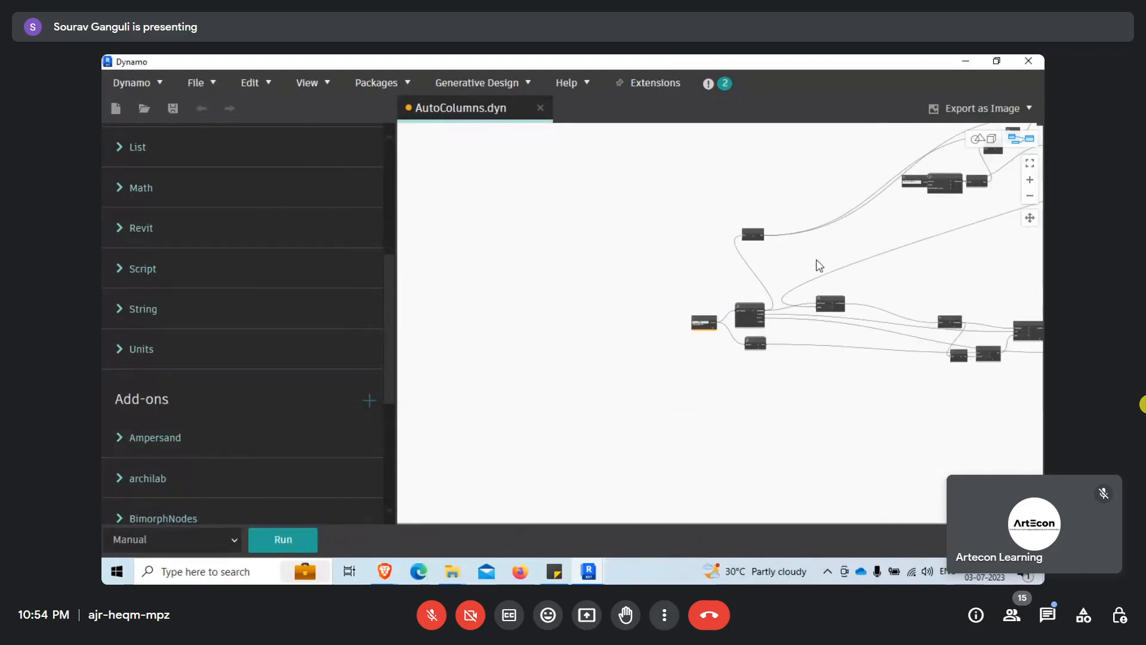
# Examine the CAD Block node, its importInstance input and its BlockName, OriginPoint, Rotation and LayerName outputs in the AutoColumns graph.
pyautogui.scroll(8, 819, 265)
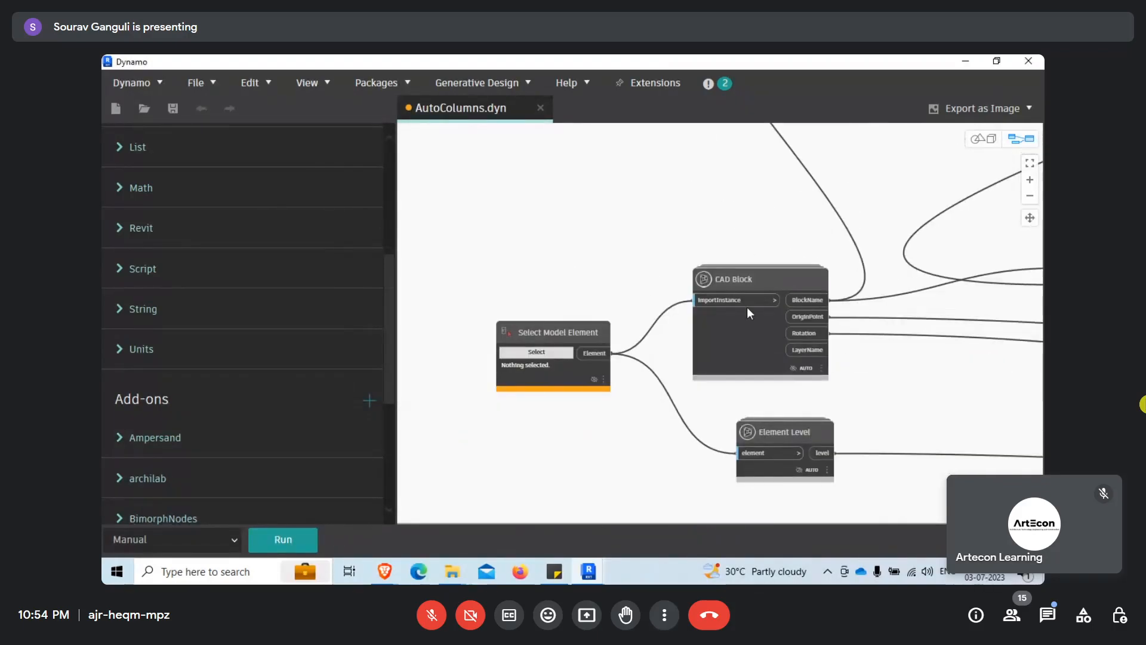
pyautogui.scroll(5, 725, 279)
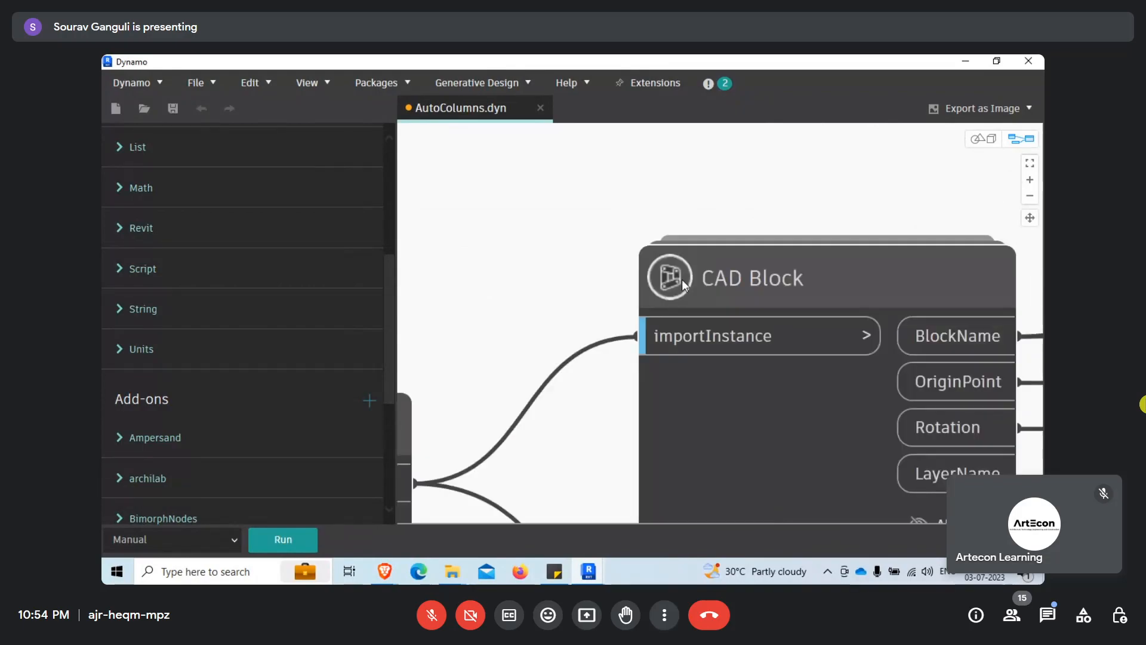
pyautogui.click(684, 285)
pyautogui.scroll(-2, 695, 245)
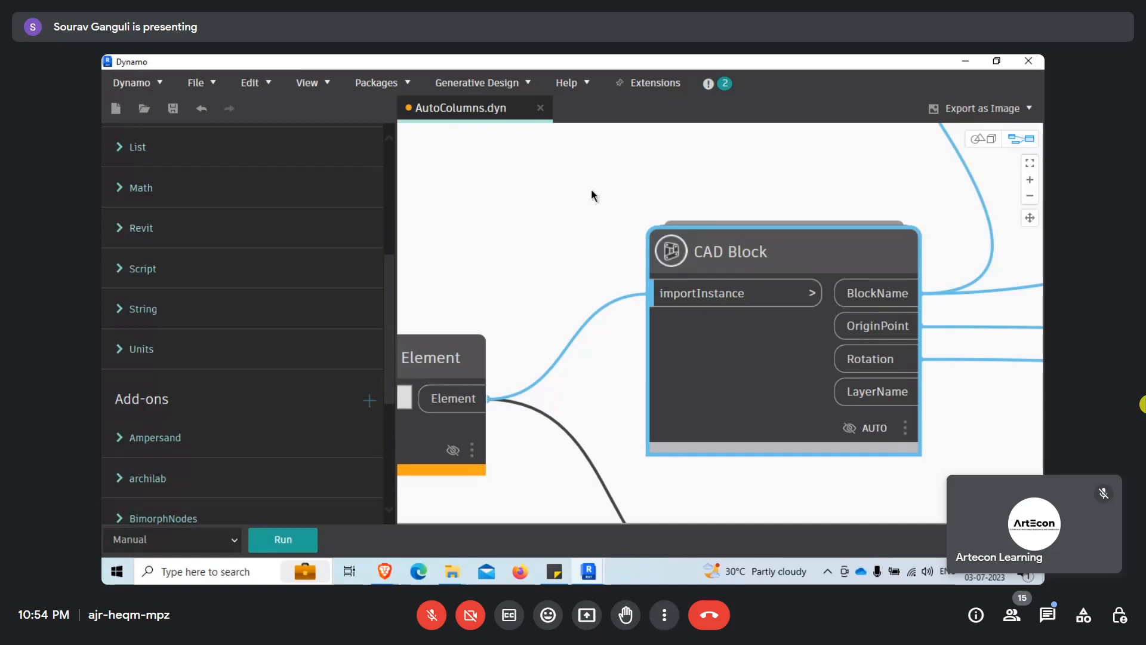
pyautogui.scroll(-1, 591, 188)
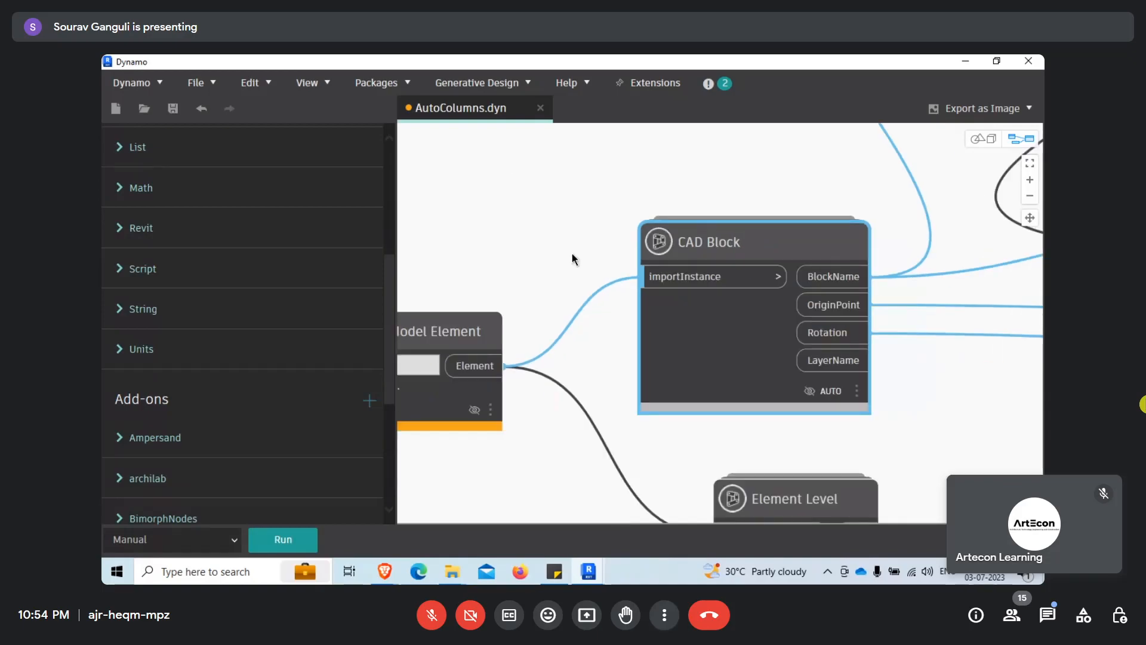
pyautogui.scroll(-1, 572, 254)
pyautogui.moveTo(844, 309); pyautogui.dragTo(614, 271, button='middle')
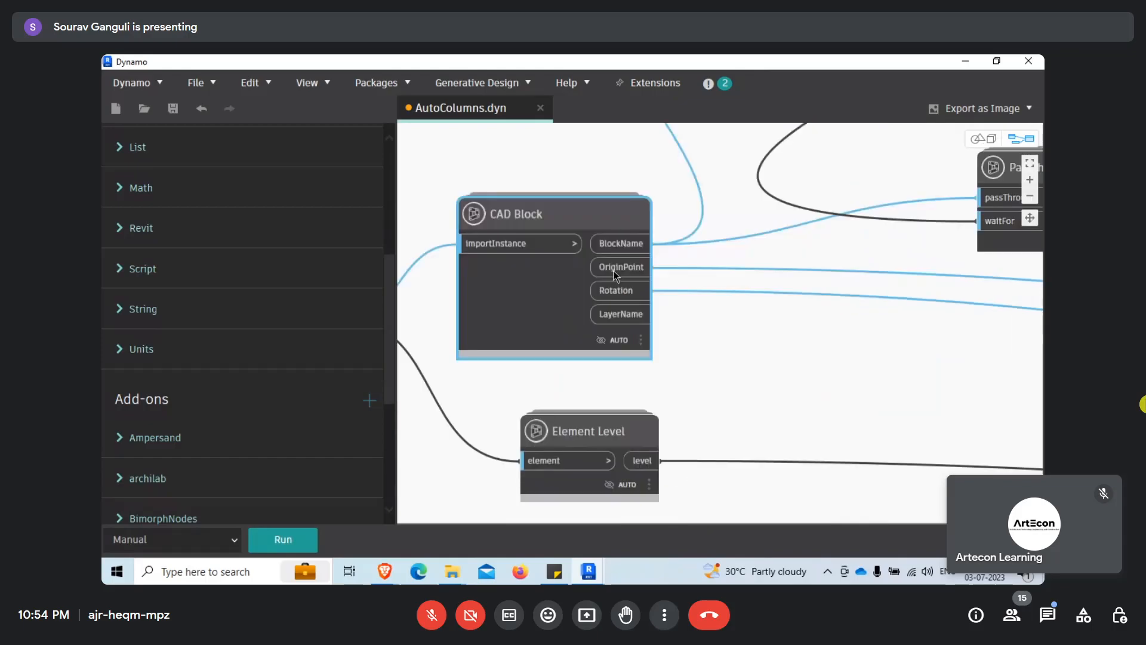
pyautogui.scroll(-3, 614, 273)
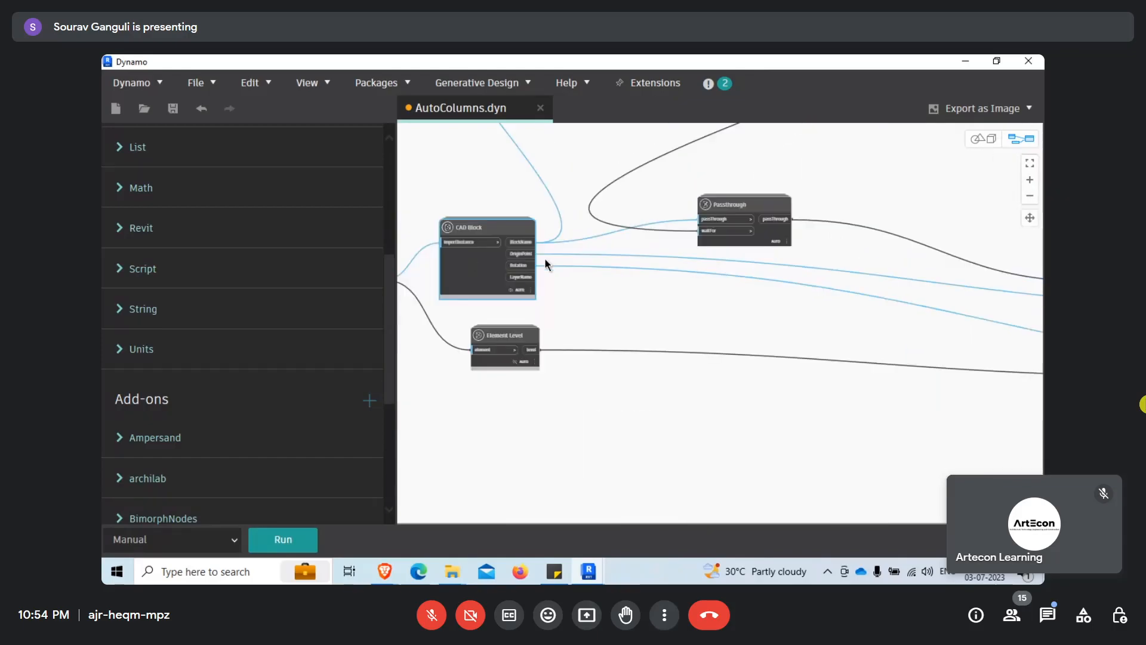
pyautogui.scroll(2, 546, 264)
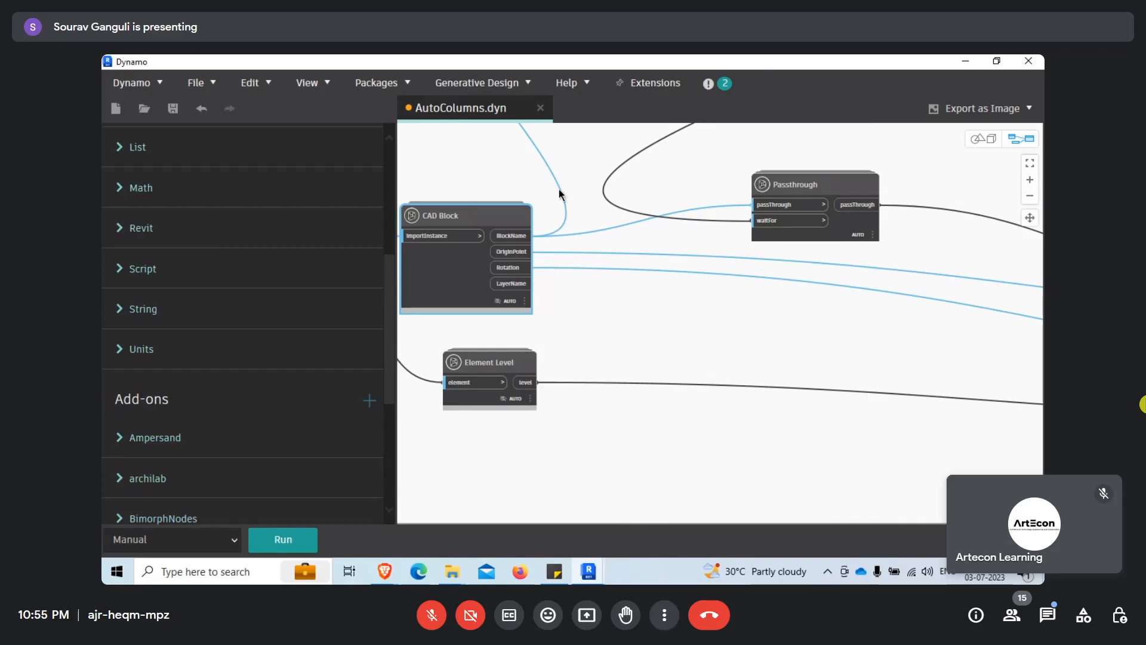
pyautogui.moveTo(525, 285)
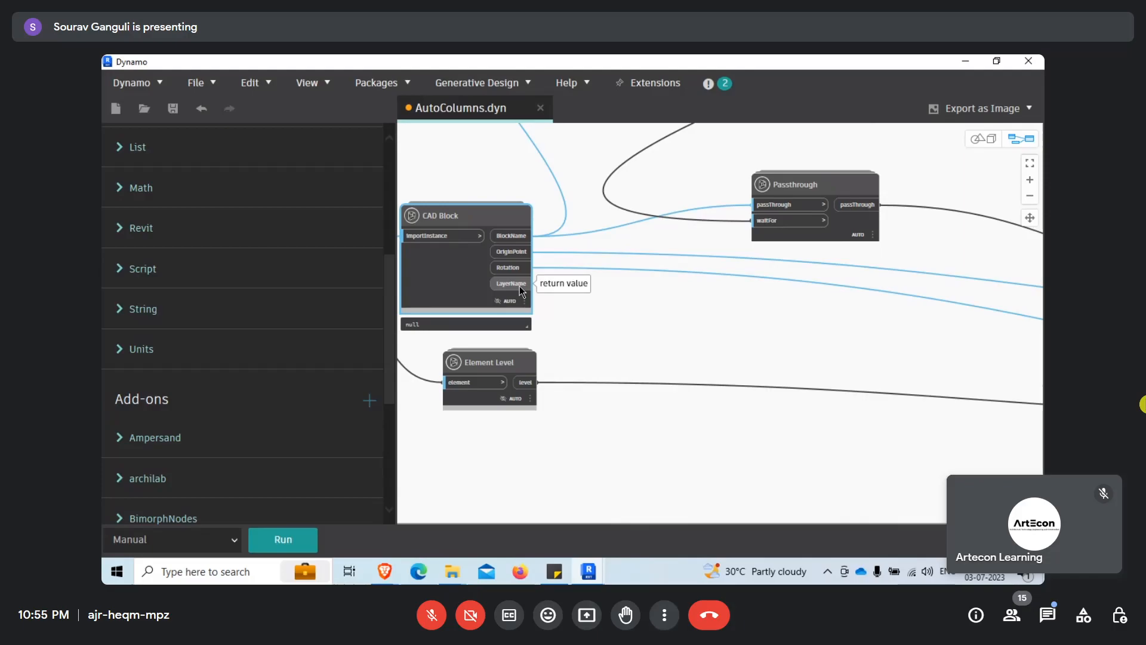
# Trace the block names through List.UniqueItems to the List.Contains, List.Map and List.FilterByBoolMask nodes.
pyautogui.scroll(-6, 608, 378)
pyautogui.scroll(7, 566, 202)
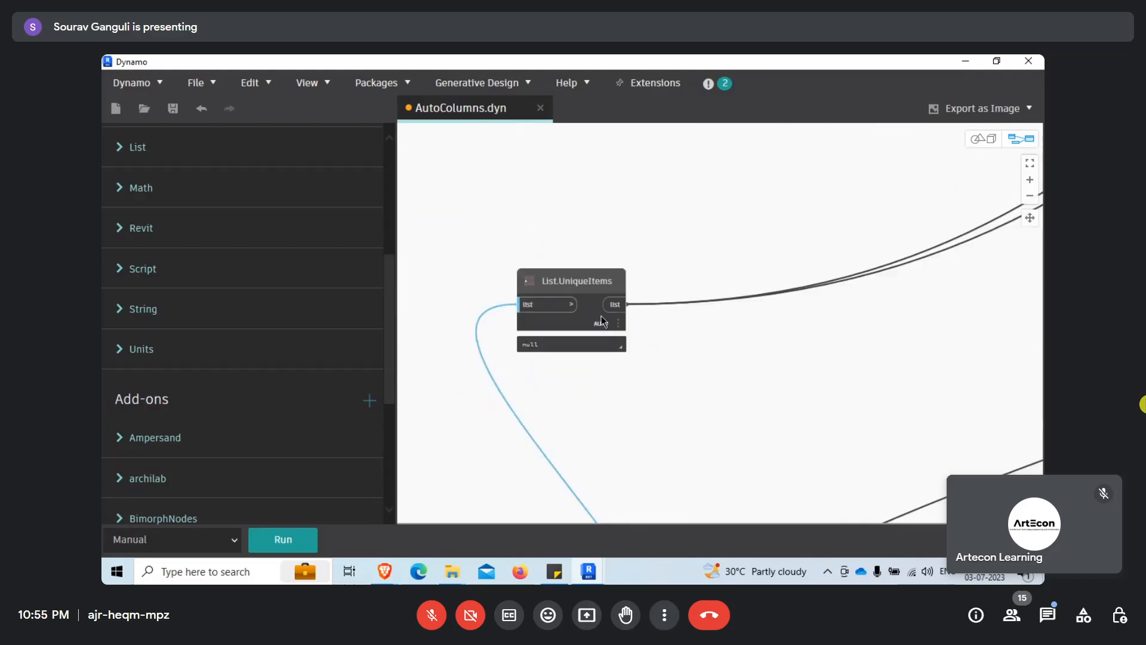
pyautogui.scroll(-6, 603, 323)
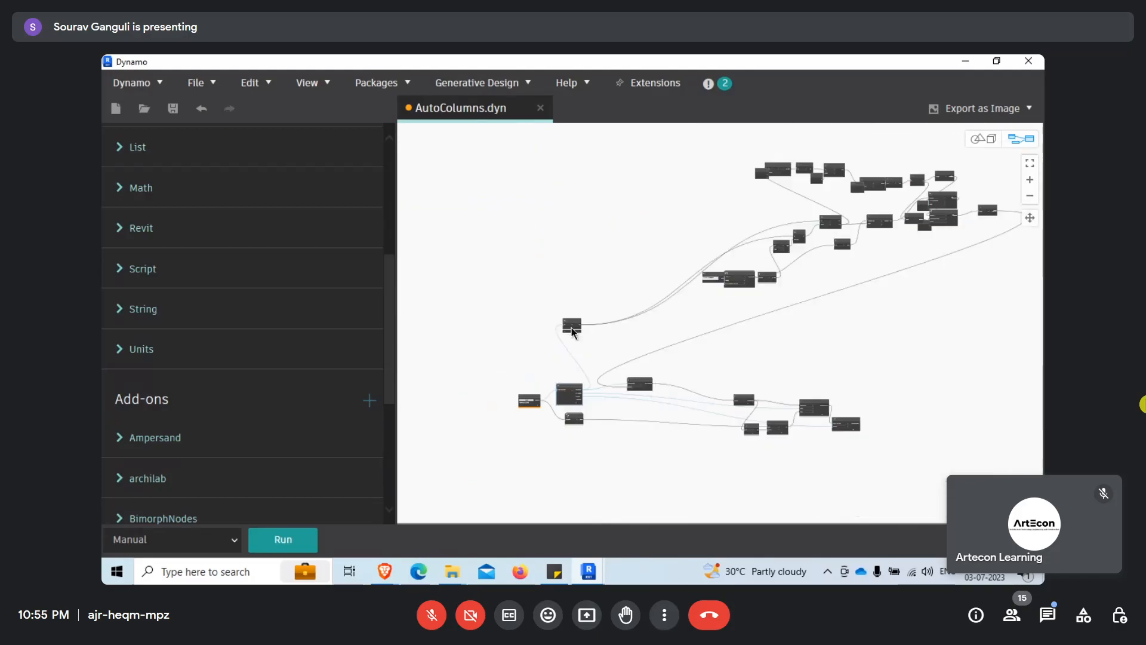
pyautogui.scroll(5, 571, 327)
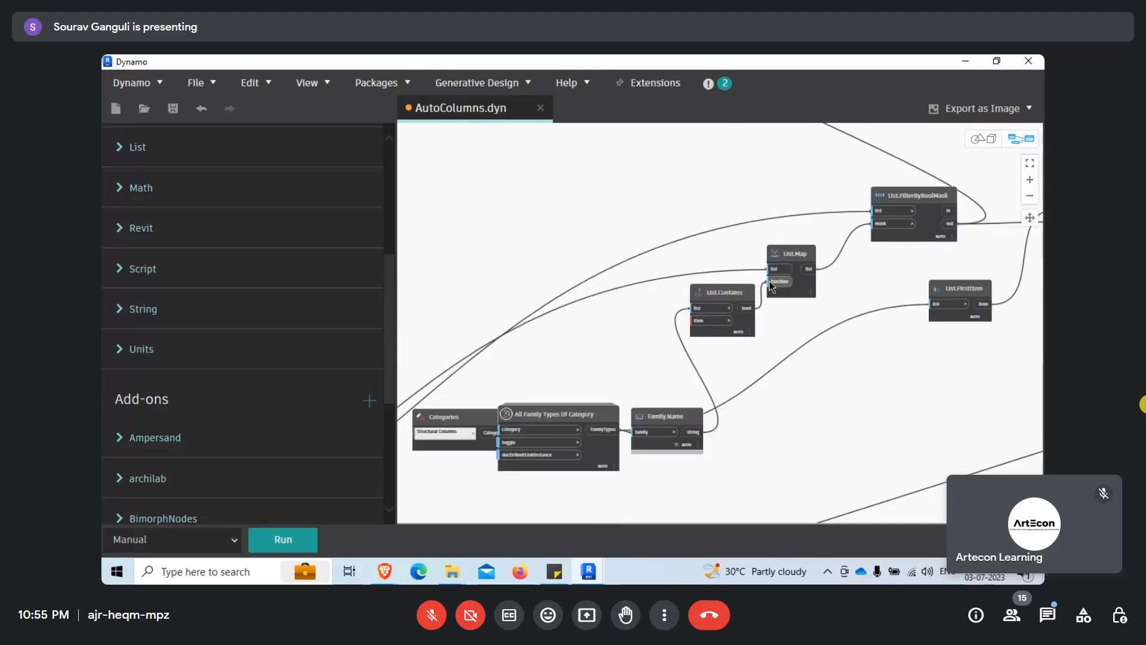
pyautogui.scroll(2, 771, 286)
pyautogui.moveTo(914, 262); pyautogui.dragTo(724, 281, button='middle')
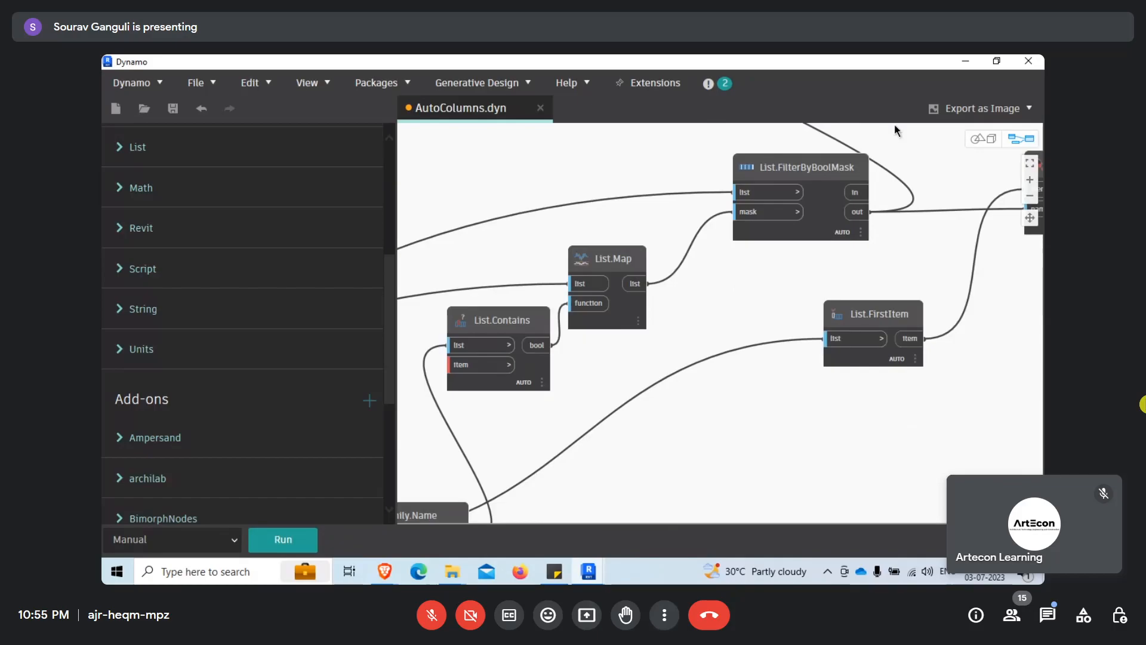
pyautogui.moveTo(833, 259)
pyautogui.scroll(-3, 846, 209)
pyautogui.scroll(-5, 740, 202)
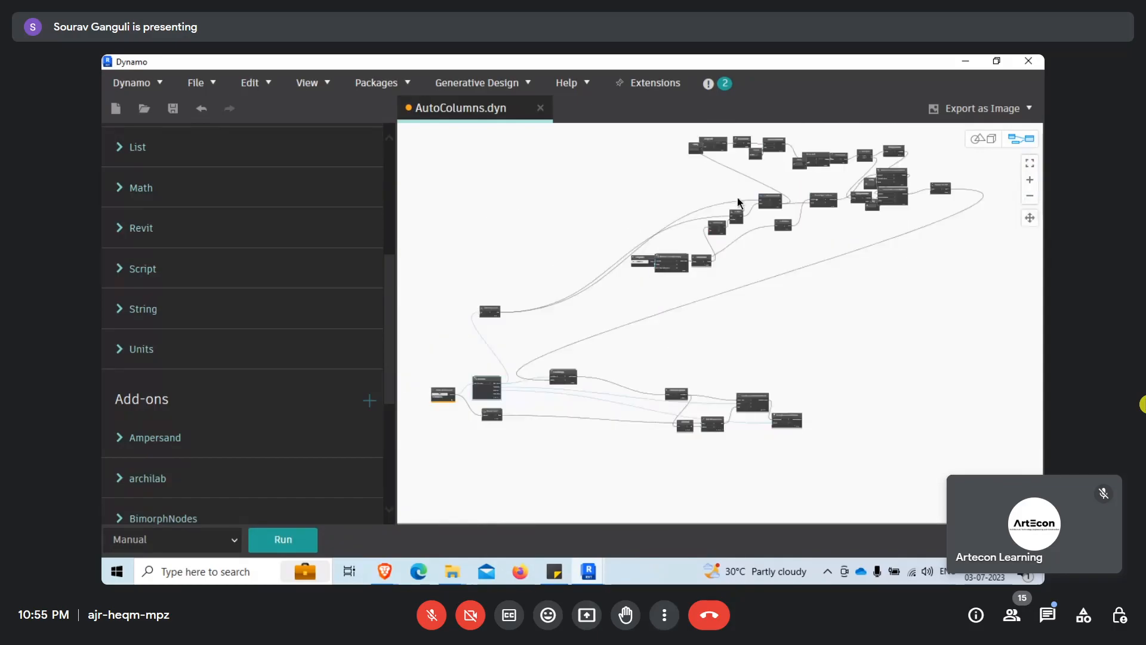
# Review the CAD Block node's BlockName output again and follow its wire to the List.UniqueItems node.
pyautogui.scroll(10, 481, 386)
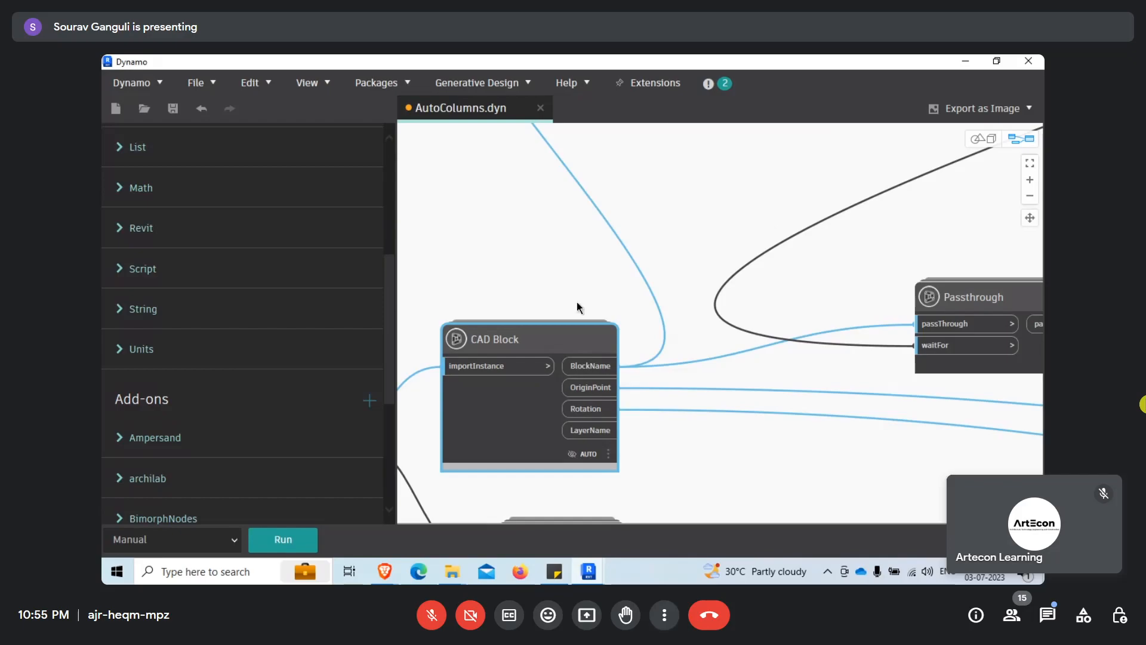
pyautogui.moveTo(516, 417); pyautogui.dragTo(520, 379, button='middle')
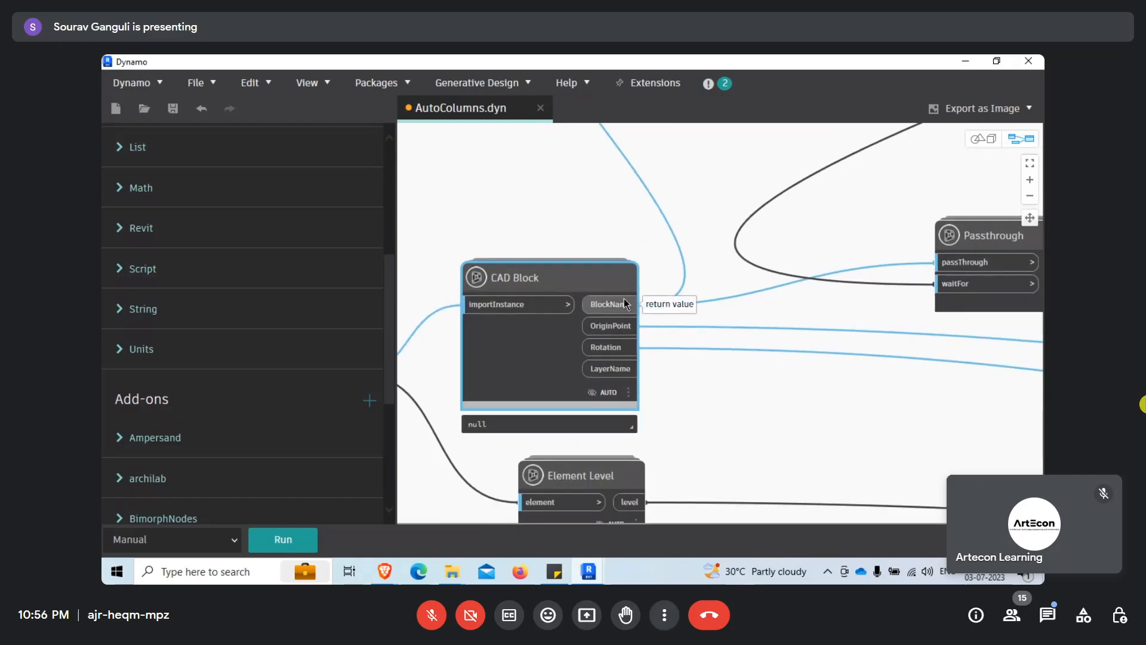
pyautogui.moveTo(628, 288)
pyautogui.moveTo(646, 237); pyautogui.dragTo(575, 420, button='middle')
pyautogui.scroll(-5, 596, 402)
pyautogui.scroll(6, 591, 292)
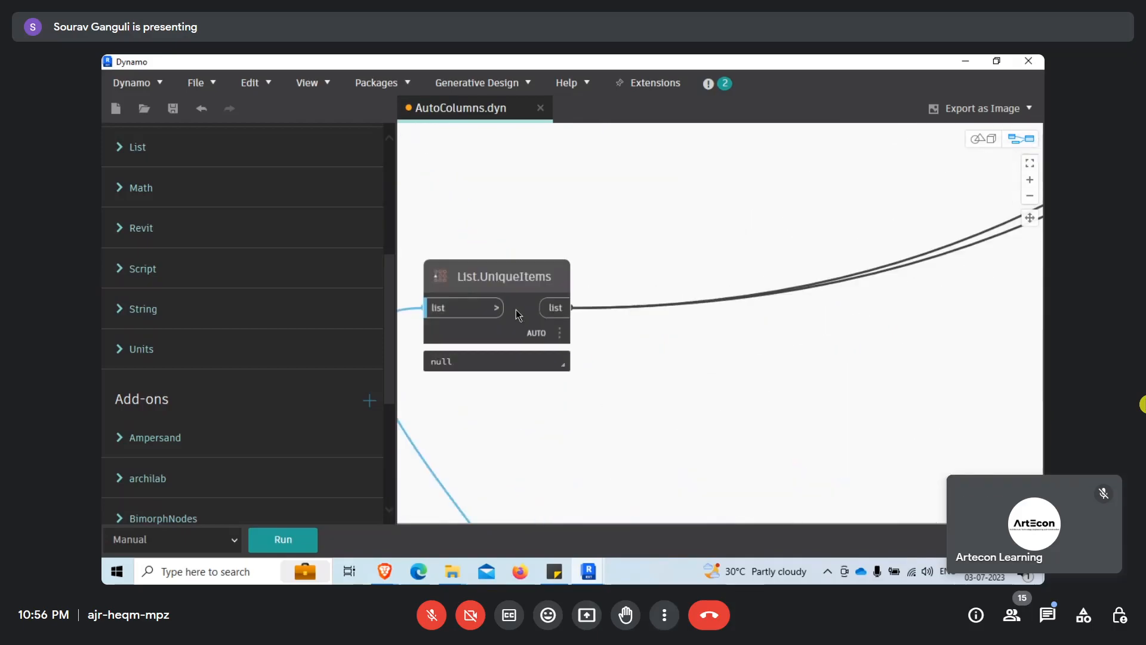
pyautogui.scroll(-5, 521, 353)
pyautogui.moveTo(719, 307); pyautogui.dragTo(419, 403, button='middle')
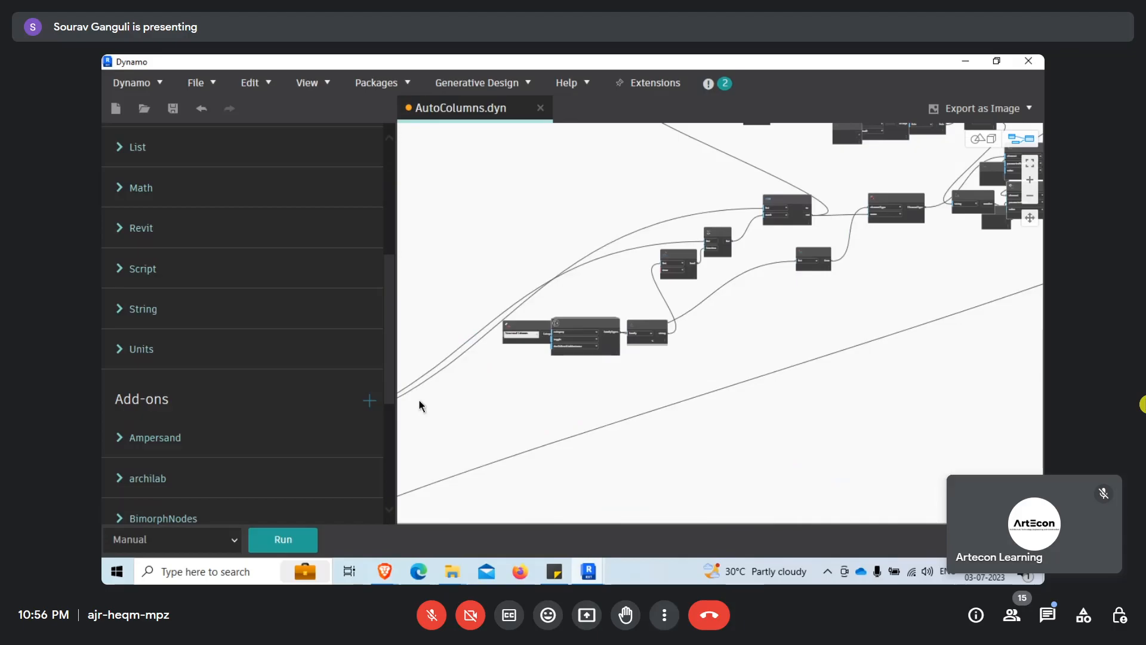
# Examine how Family.Name, List.Contains and List.Map feed the mask input of List.FilterByBoolMask.
pyautogui.scroll(5, 800, 215)
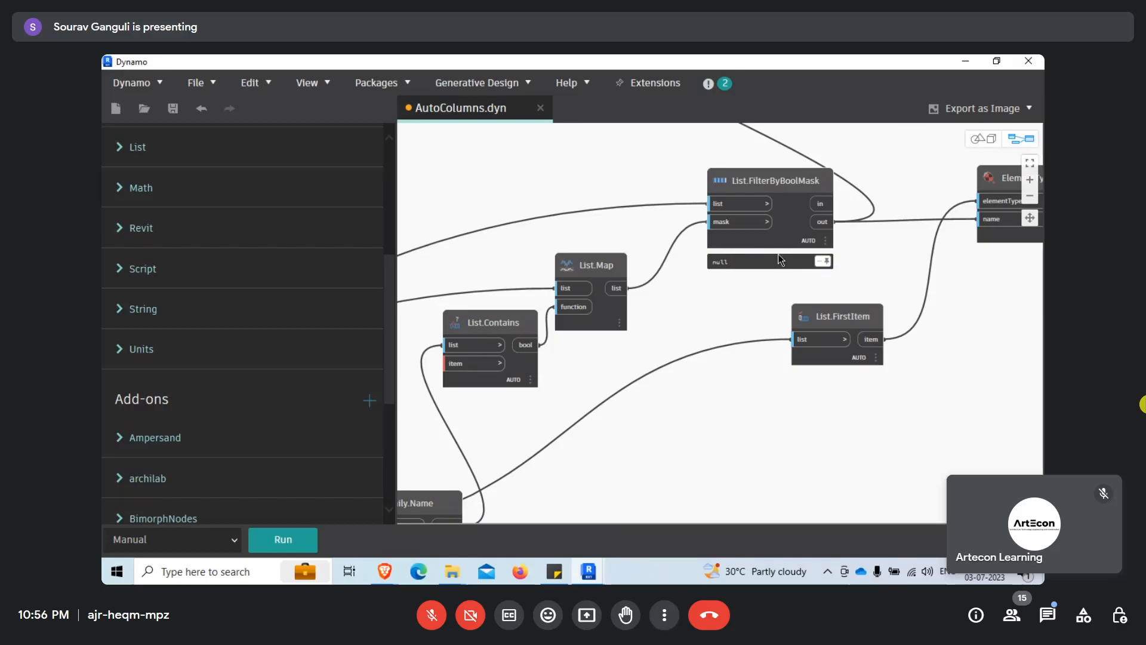
pyautogui.scroll(-8, 733, 277)
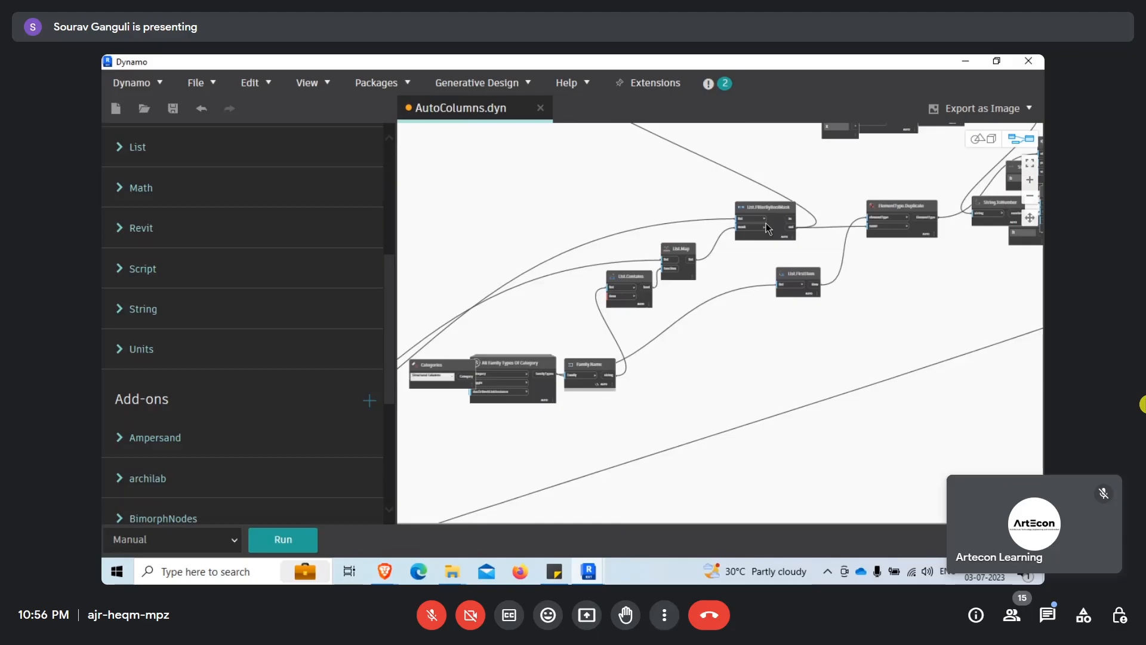
pyautogui.scroll(8, 664, 280)
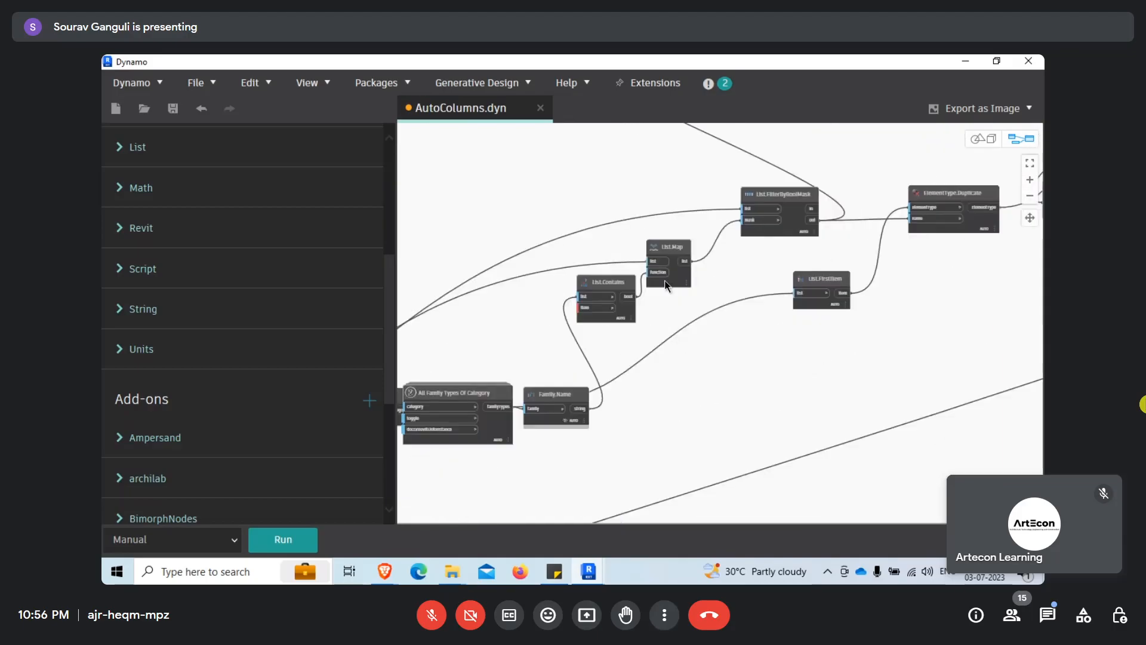
pyautogui.moveTo(588, 362); pyautogui.dragTo(660, 336, button='middle')
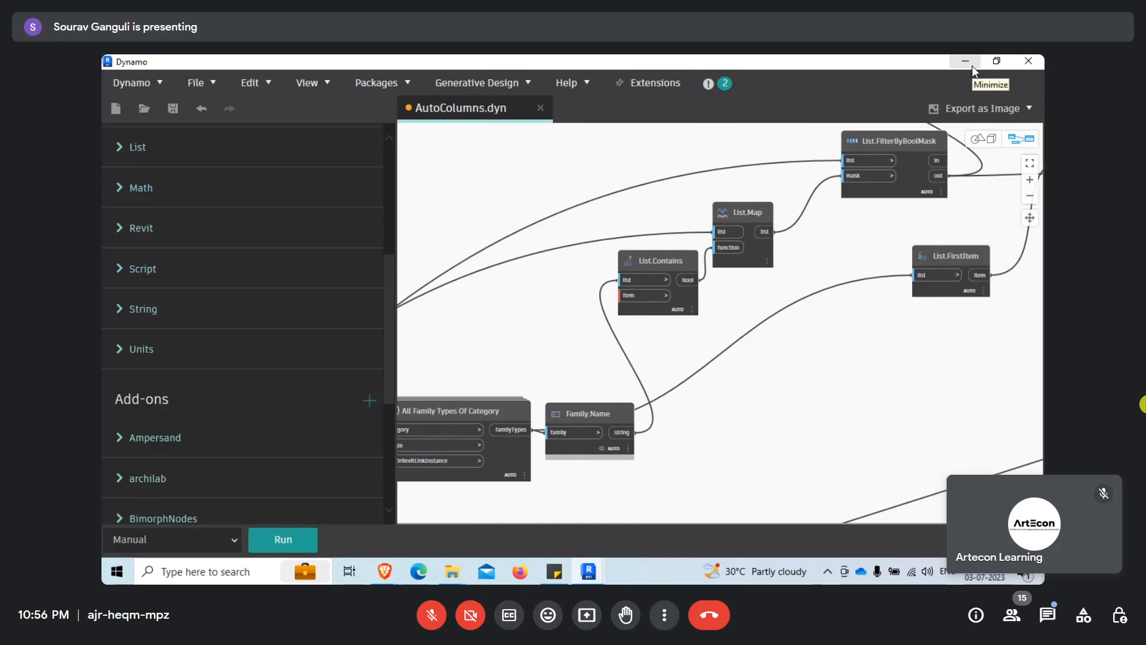
pyautogui.scroll(3, 729, 270)
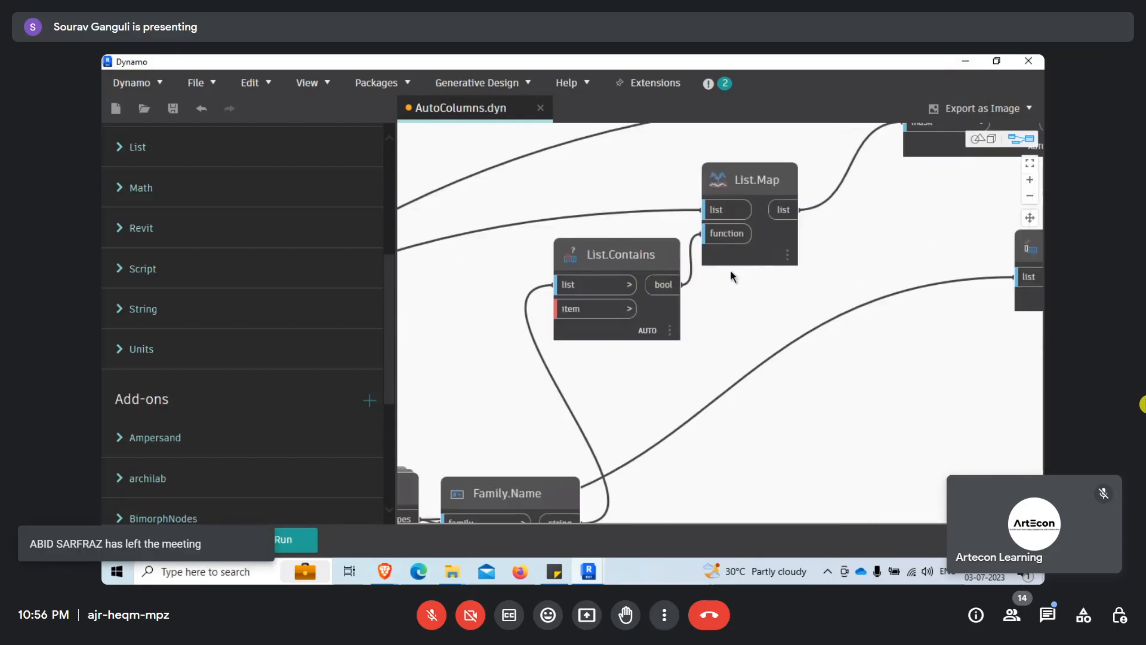
pyautogui.moveTo(888, 212); pyautogui.dragTo(691, 324, button='middle')
pyautogui.moveTo(750, 233)
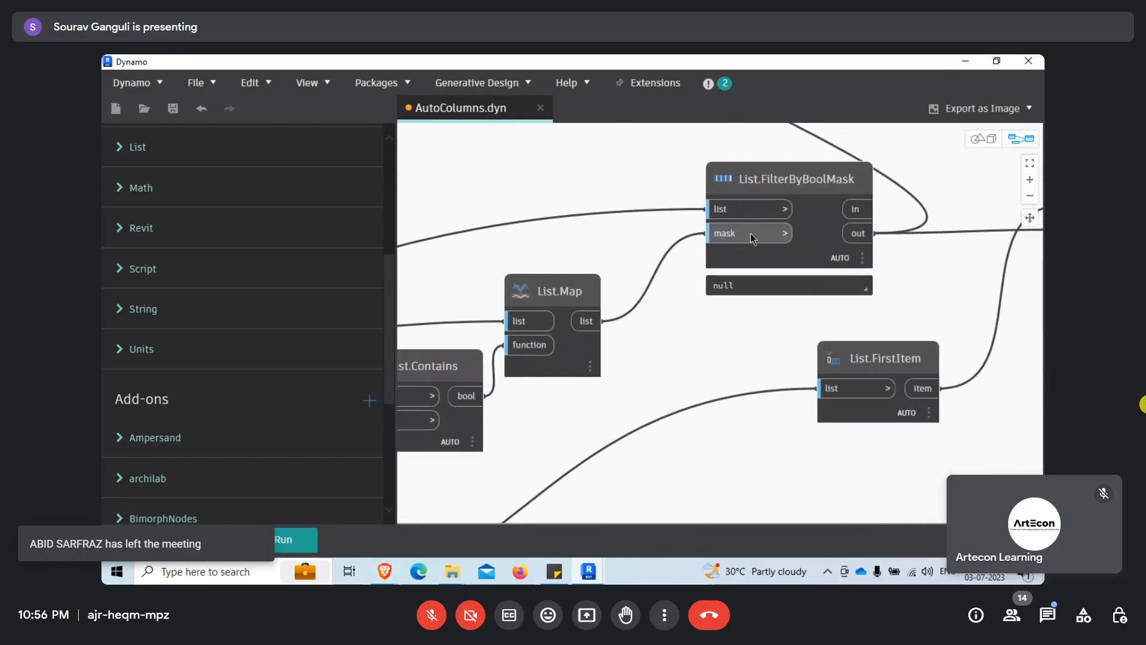
pyautogui.scroll(-8, 774, 166)
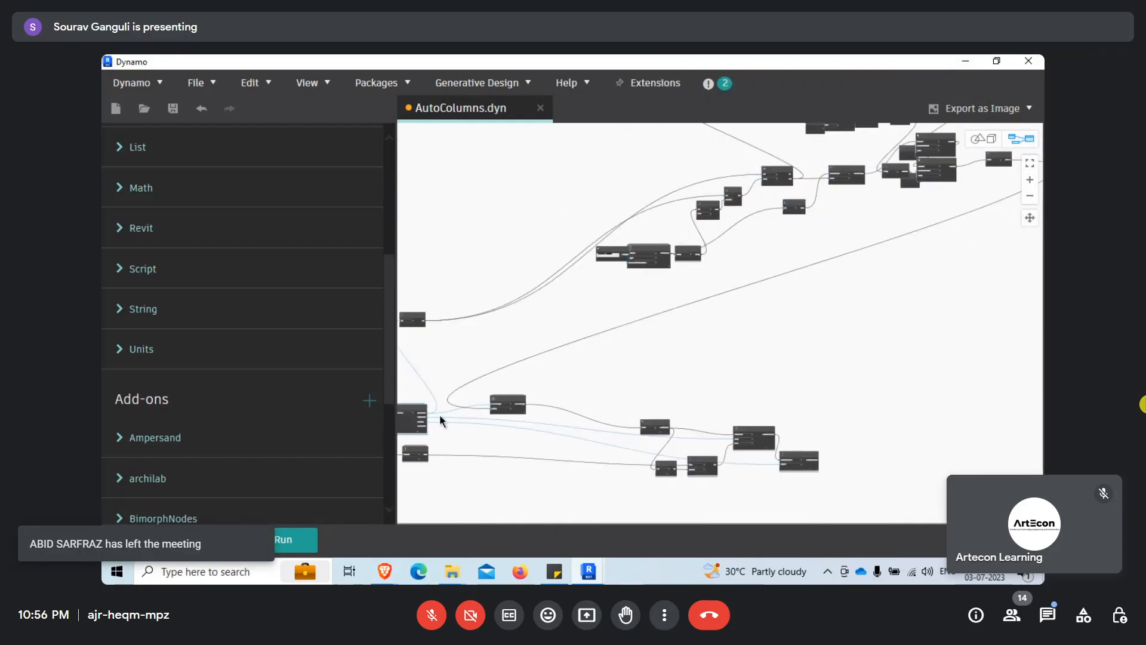
# Compare the BlockName output with the List.FilterByBoolMask node, selecting that node to highlight its connections to ElementType.Duplicate.
pyautogui.scroll(6, 439, 415)
pyautogui.scroll(3, 421, 413)
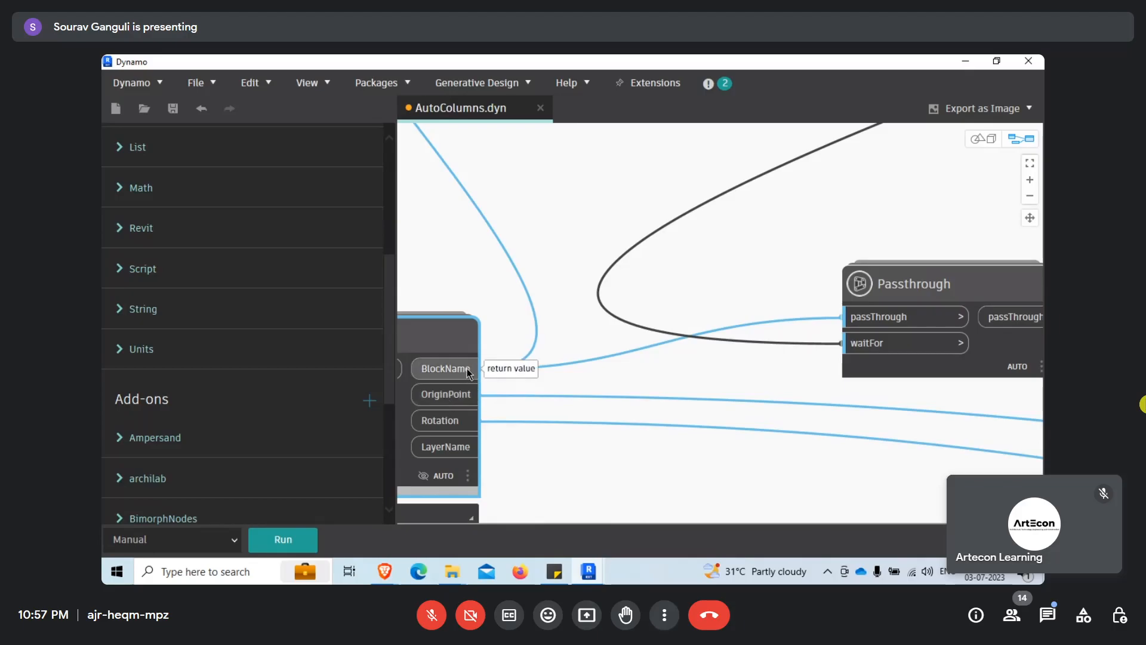
pyautogui.scroll(-5, 467, 367)
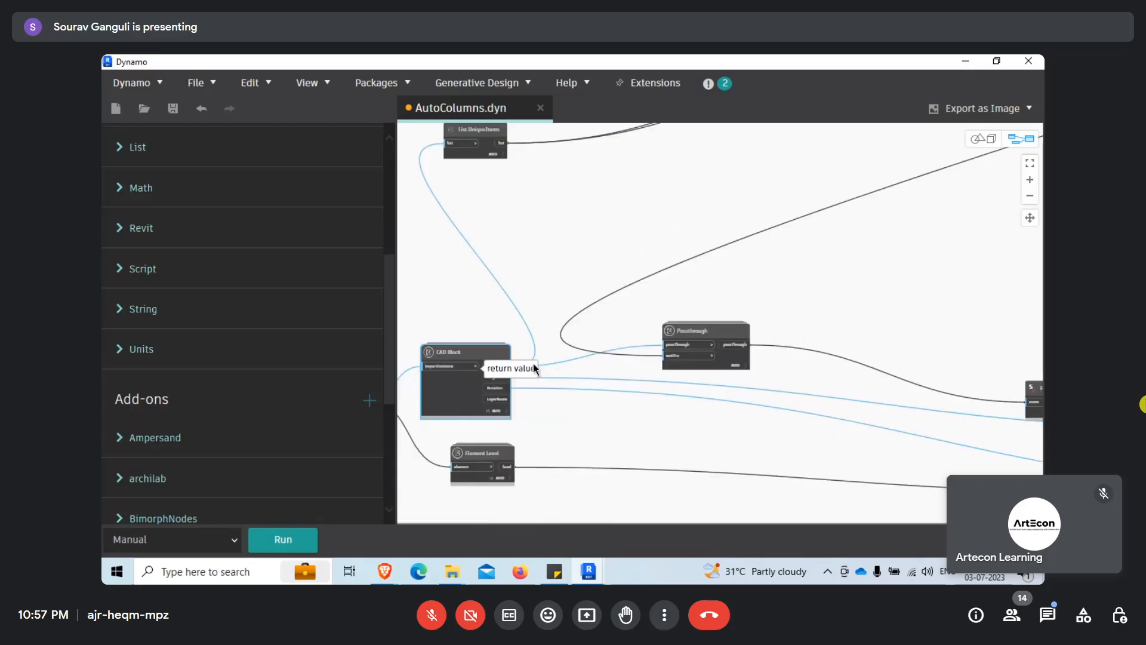
pyautogui.scroll(-3, 696, 235)
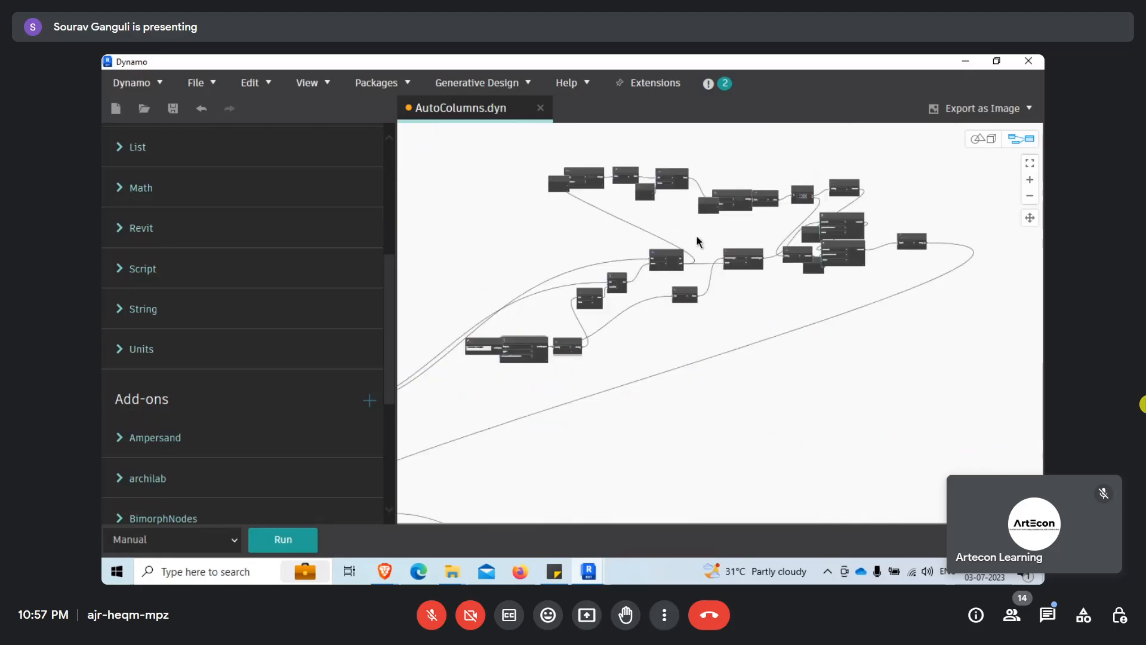
pyautogui.scroll(8, 696, 236)
pyautogui.click(647, 296)
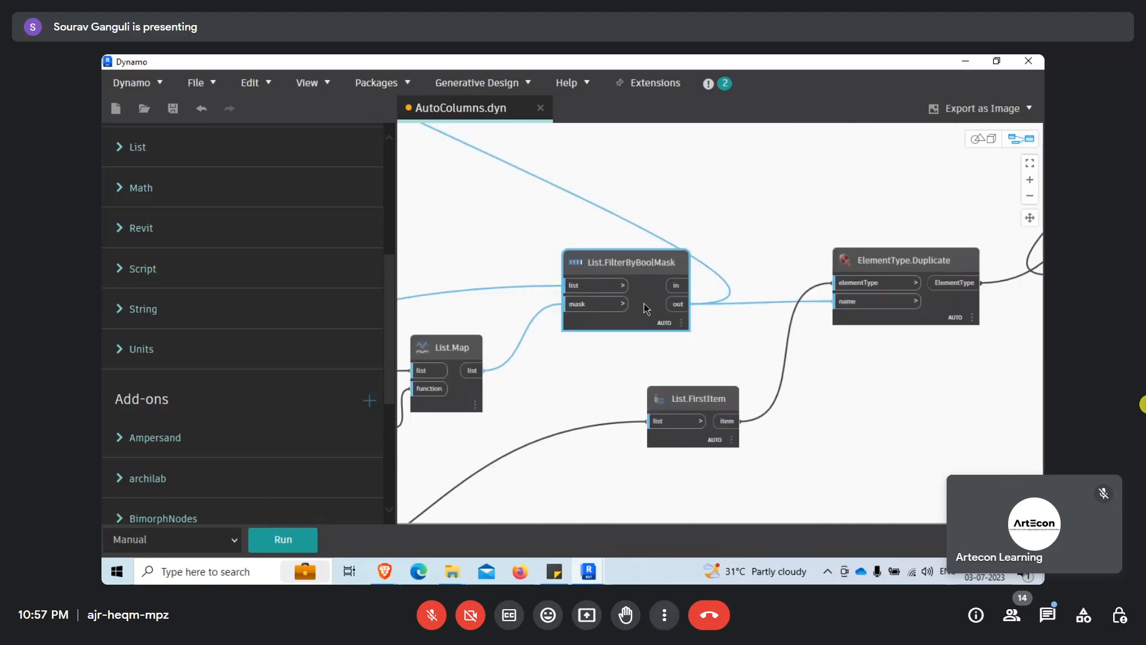
pyautogui.scroll(-3, 711, 231)
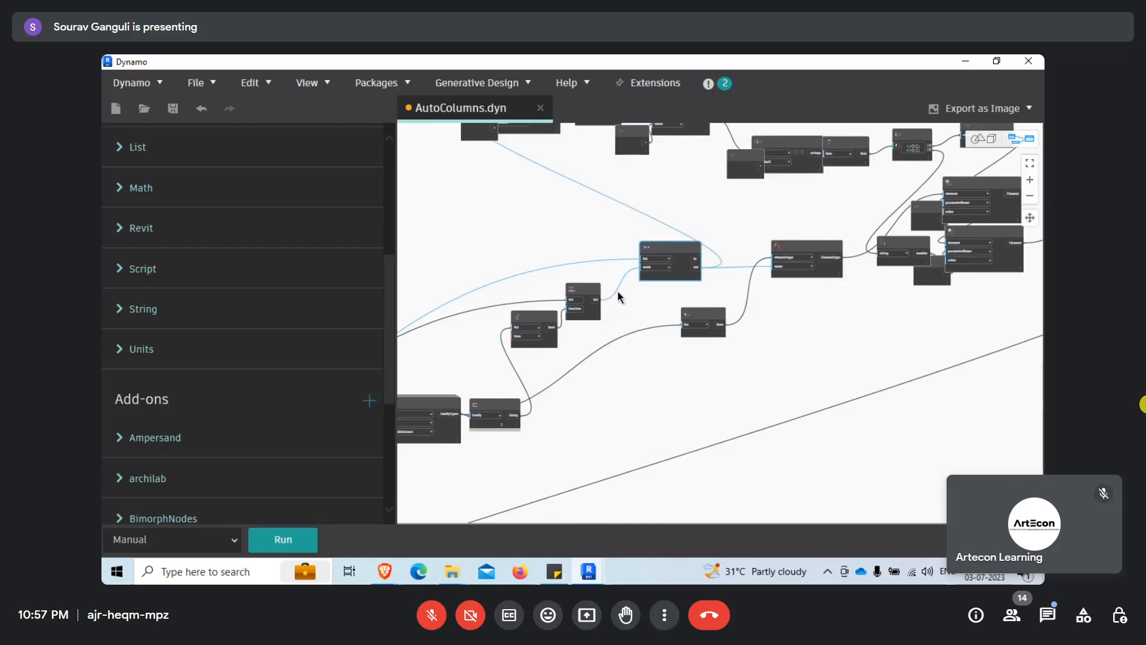
pyautogui.scroll(-5, 617, 289)
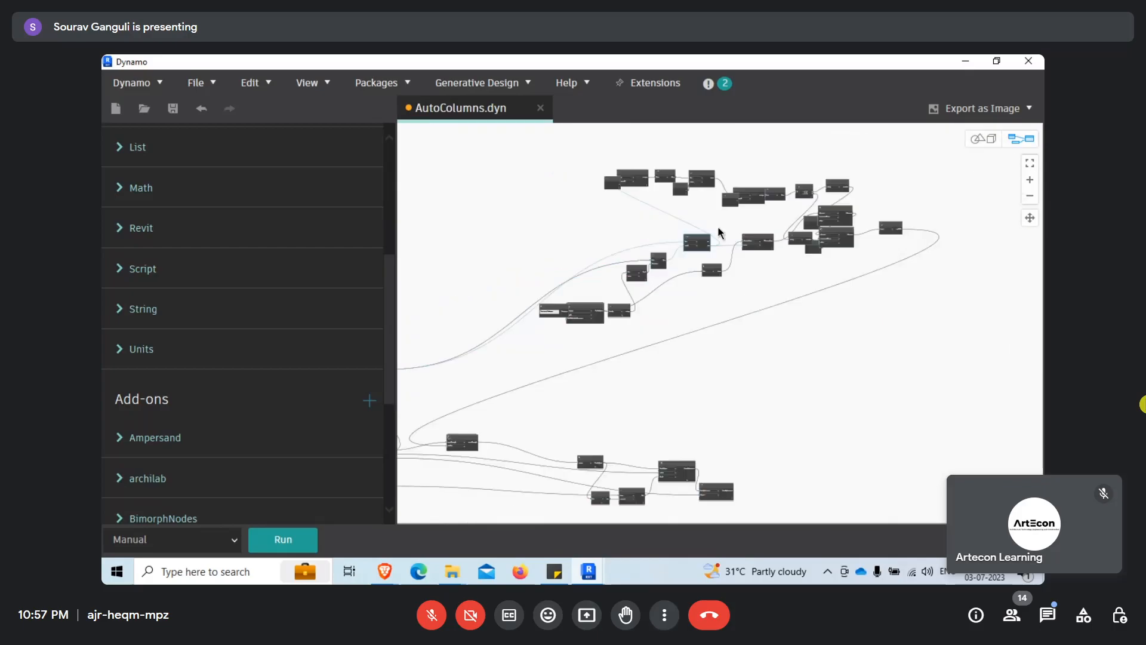
# Move the Passthrough node slightly farther away from the CAD Block node.
pyautogui.scroll(5, 449, 421)
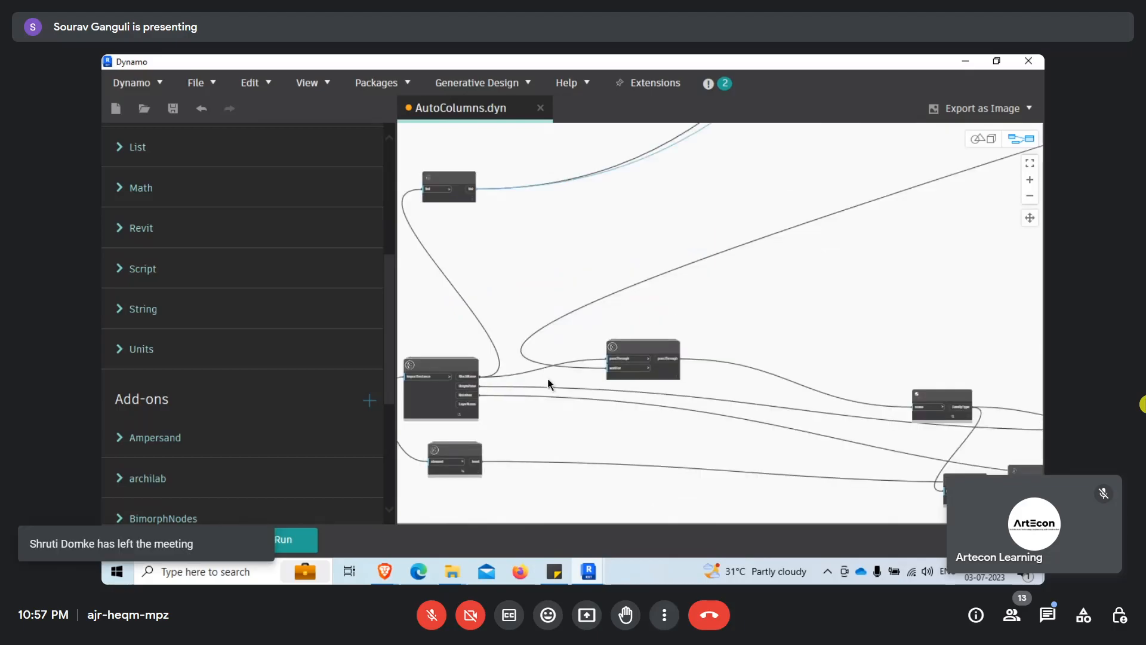
pyautogui.scroll(3, 543, 369)
pyautogui.moveTo(647, 340); pyautogui.dragTo(683, 347)
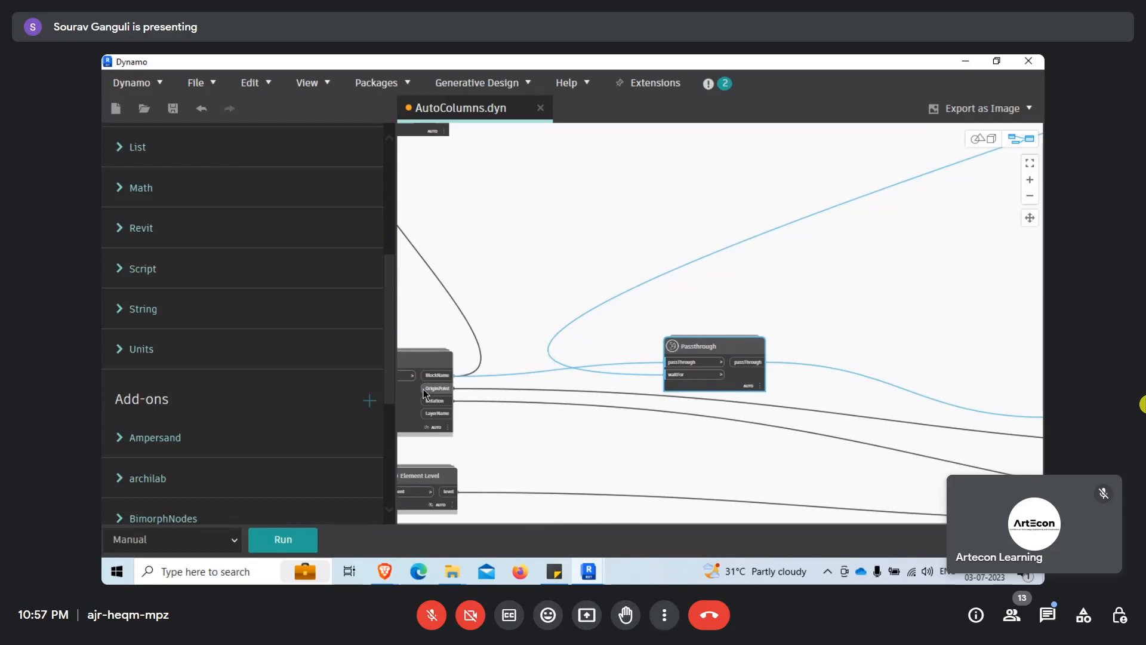
pyautogui.scroll(-3, 634, 320)
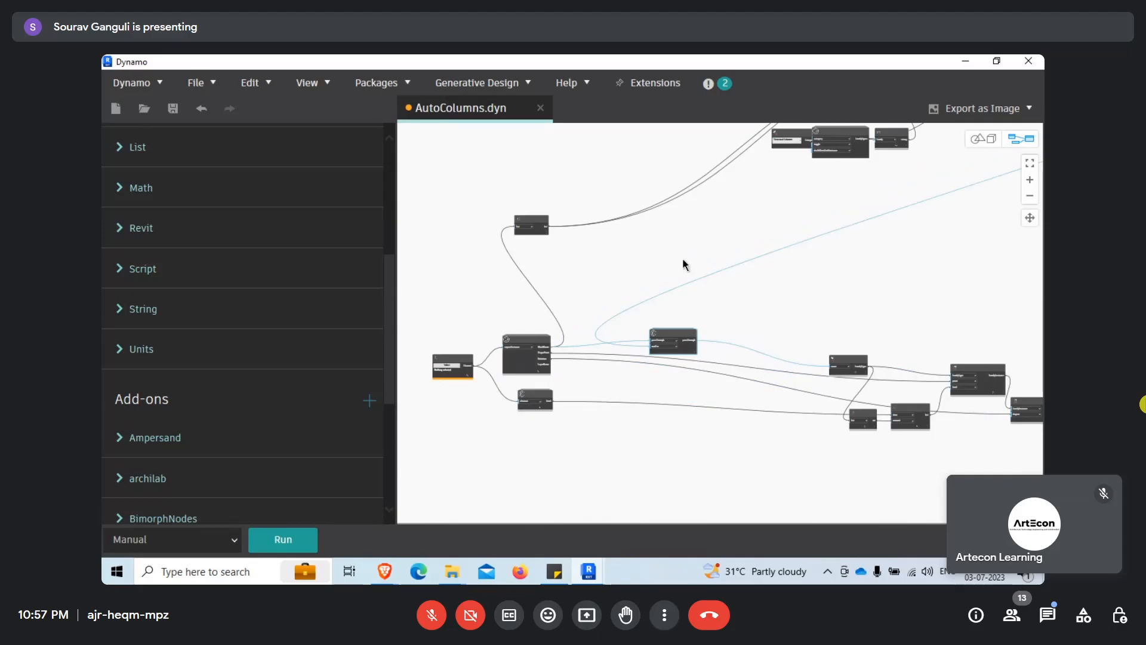
# Look over the graph's upper branch of type-creation nodes and its return wire to the Passthrough node.
pyautogui.moveTo(682, 264); pyautogui.dragTo(539, 412, button='middle')
pyautogui.scroll(5, 746, 309)
pyautogui.moveTo(634, 215); pyautogui.dragTo(554, 403, button='middle')
pyautogui.scroll(-1, 594, 290)
pyautogui.scroll(-5, 640, 197)
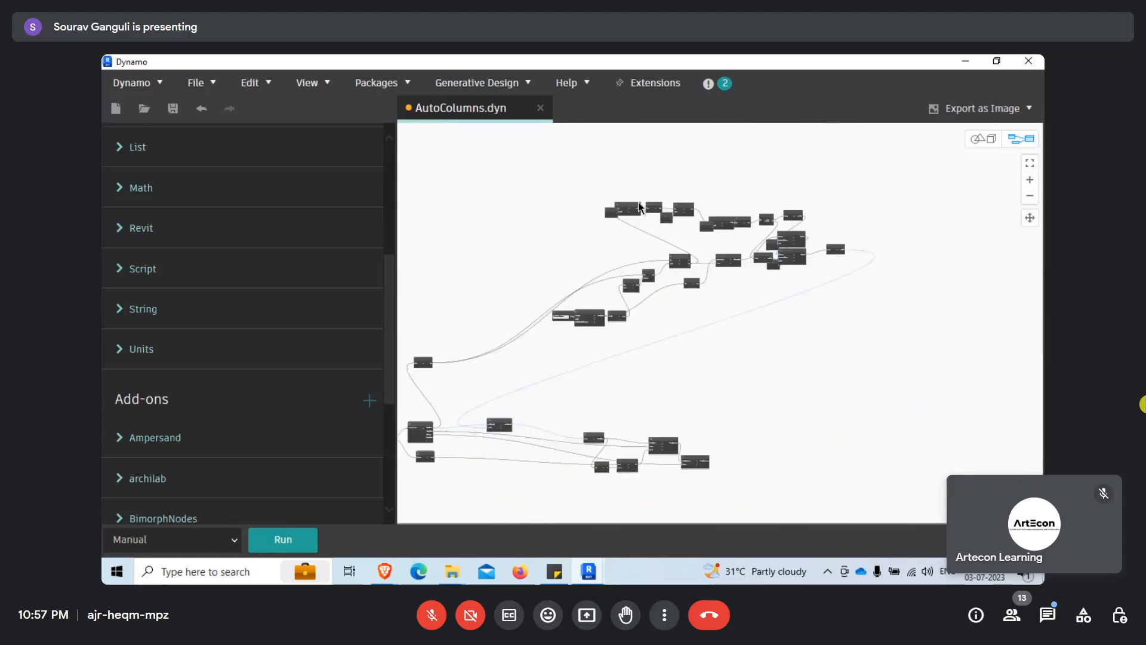
pyautogui.scroll(1, 579, 458)
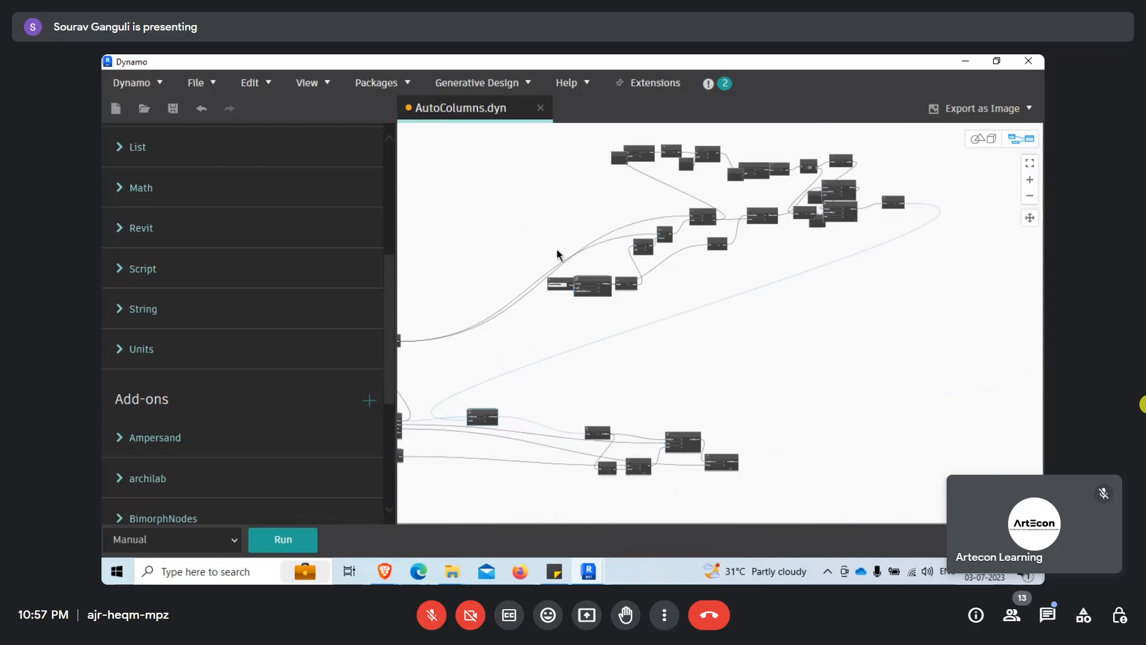
# Select the List.FilterByBoolMask node and trace its highlighted wires back to the CAD Block node and forward to ElementType.Duplicate.
pyautogui.scroll(4, 538, 278)
pyautogui.moveTo(511, 300); pyautogui.dragTo(816, 192, button='middle')
pyautogui.click(816, 192)
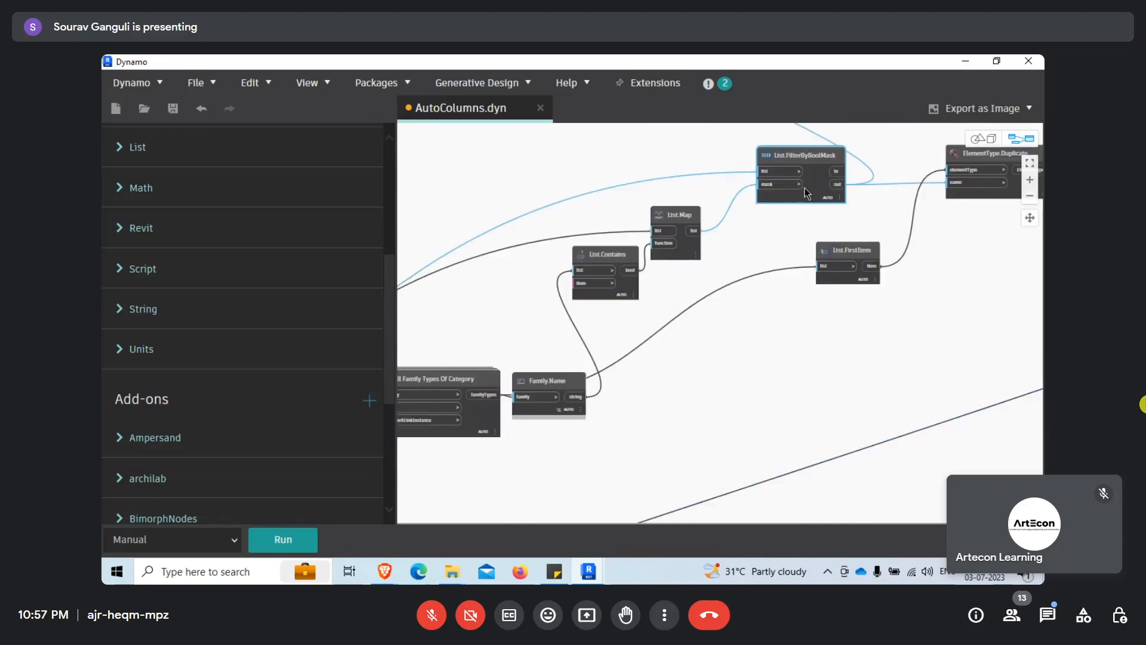
pyautogui.scroll(-4, 836, 213)
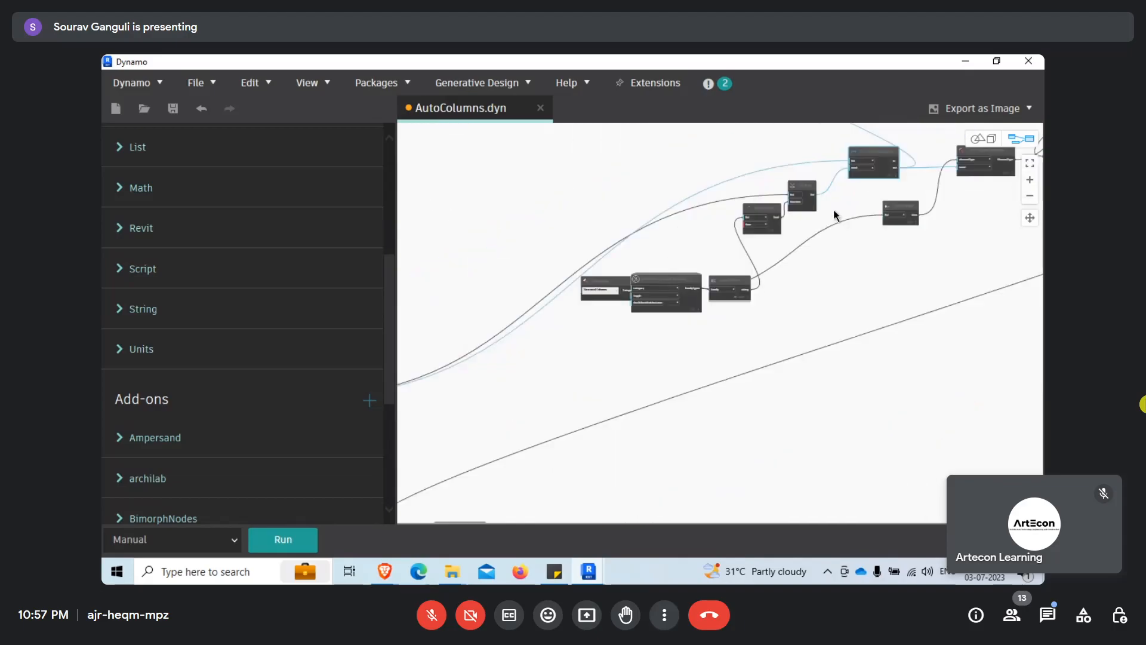
pyautogui.scroll(-3, 738, 241)
pyautogui.scroll(3, 690, 321)
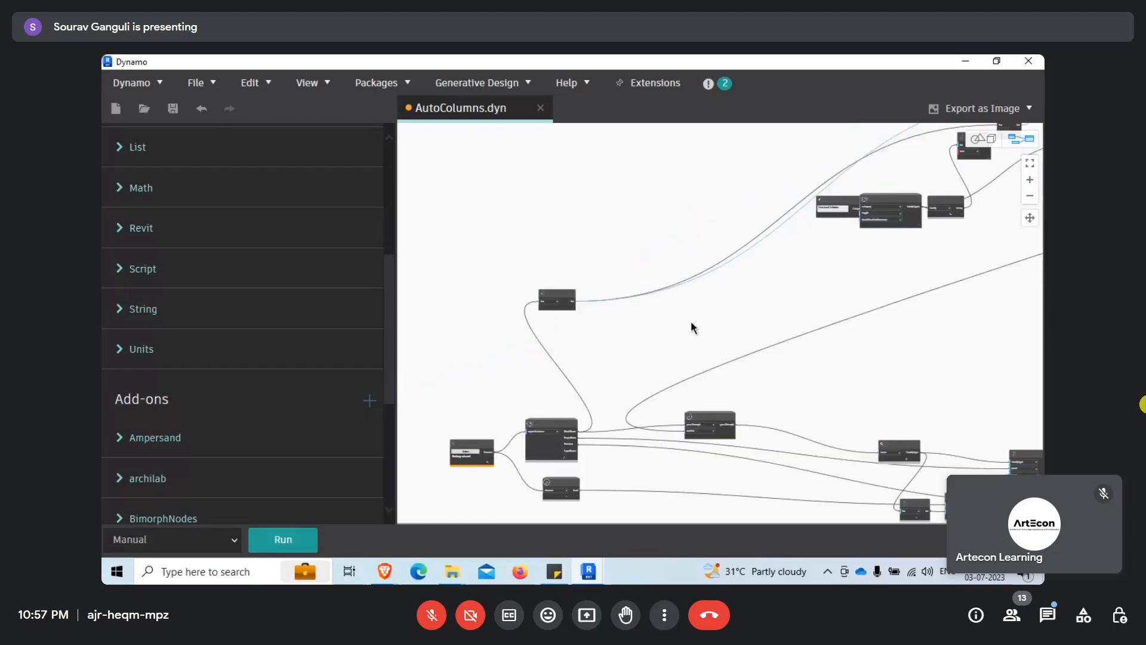
pyautogui.scroll(4, 602, 345)
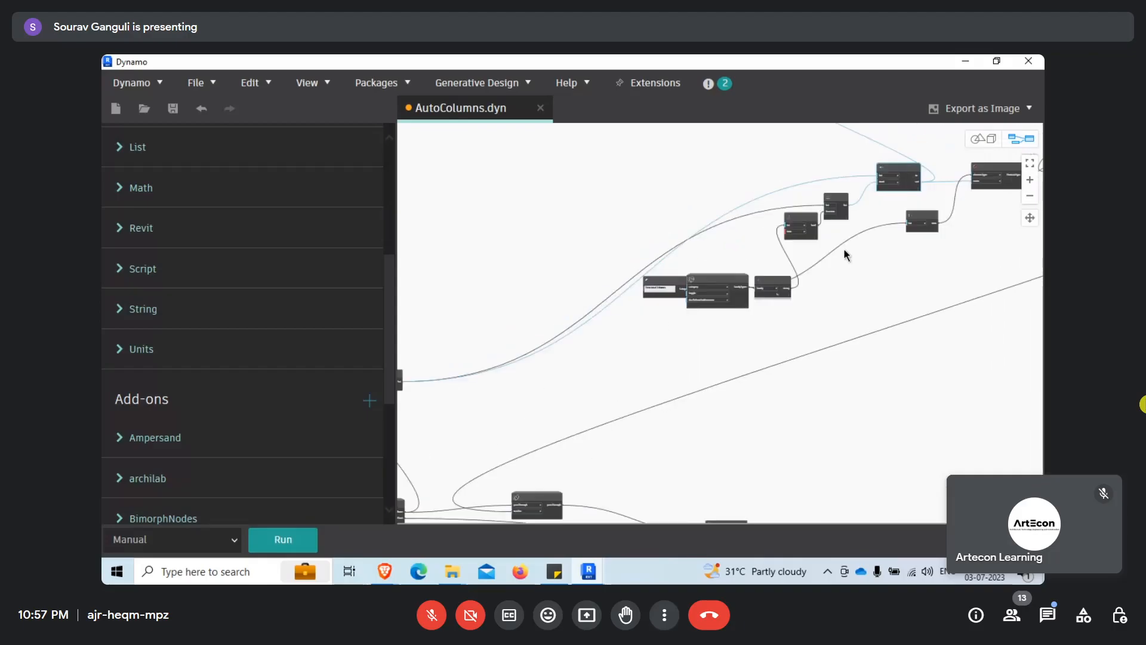
# Close the AutoColumns graph and start a new blank workspace.
pyautogui.click(539, 111)
pyautogui.click(598, 343)
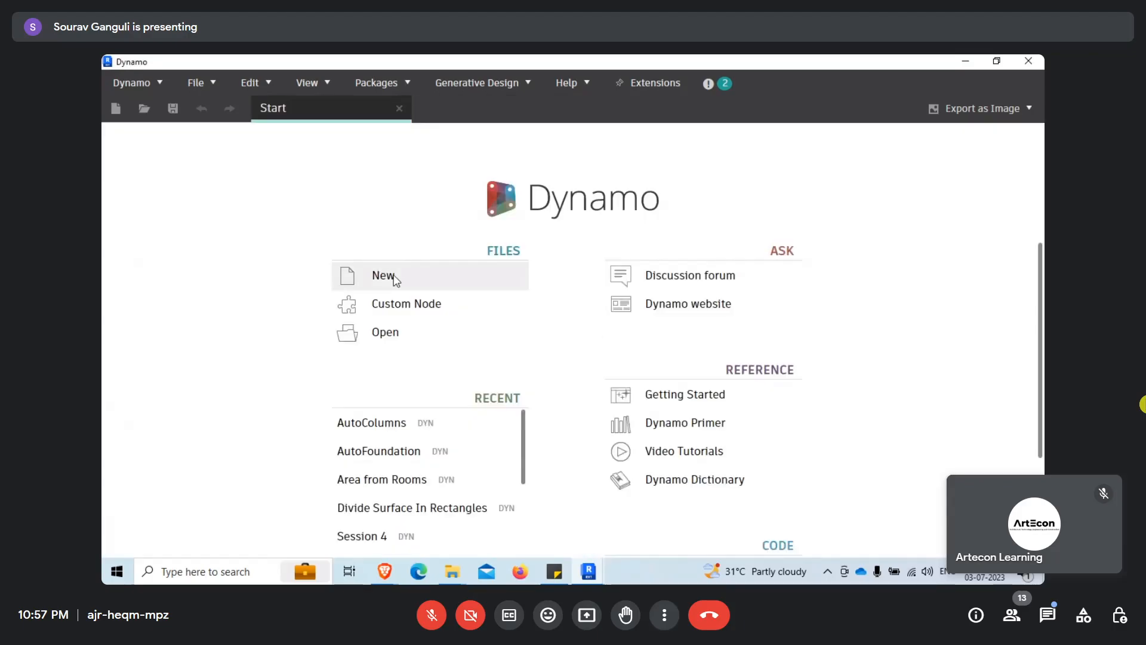
pyautogui.click(393, 276)
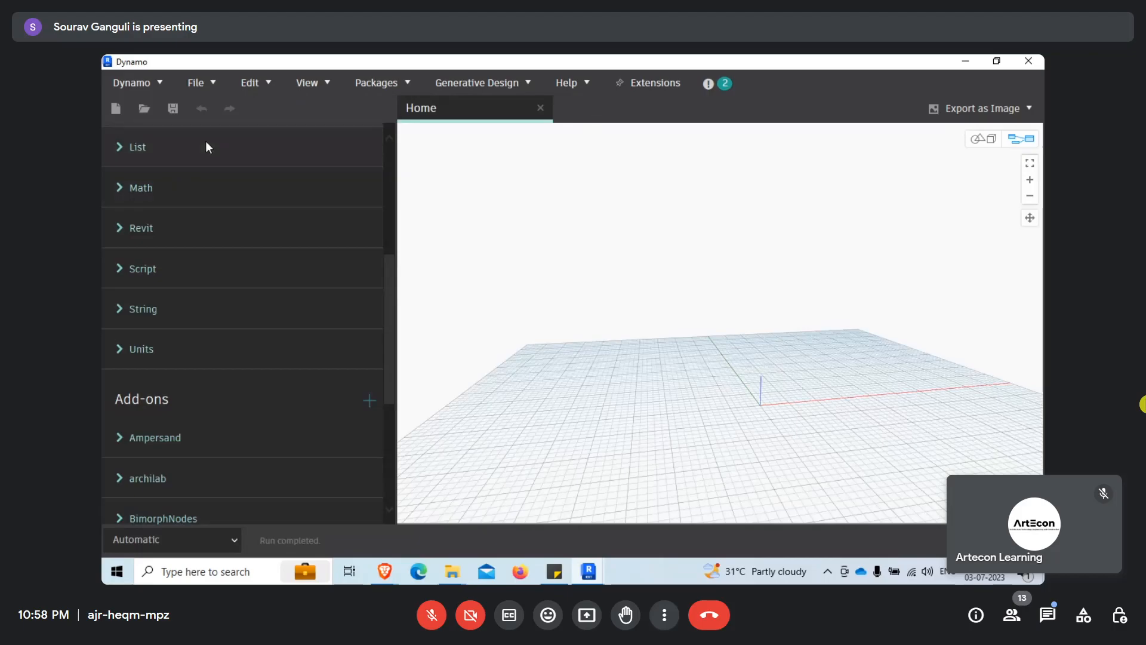
# Search the library for "block", add the GeniusLoci CAD Block node, and shift it aside to make room for more nodes.
pyautogui.scroll(5, 205, 143)
pyautogui.click(218, 177)
pyautogui.write('cad')
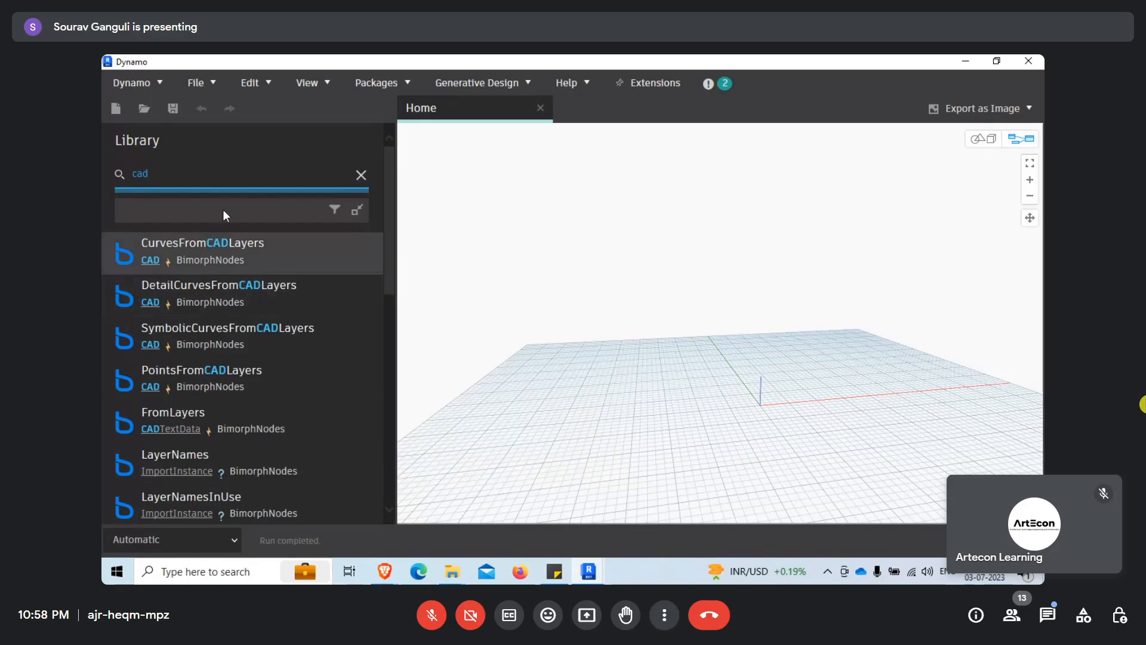
pyautogui.write('b')
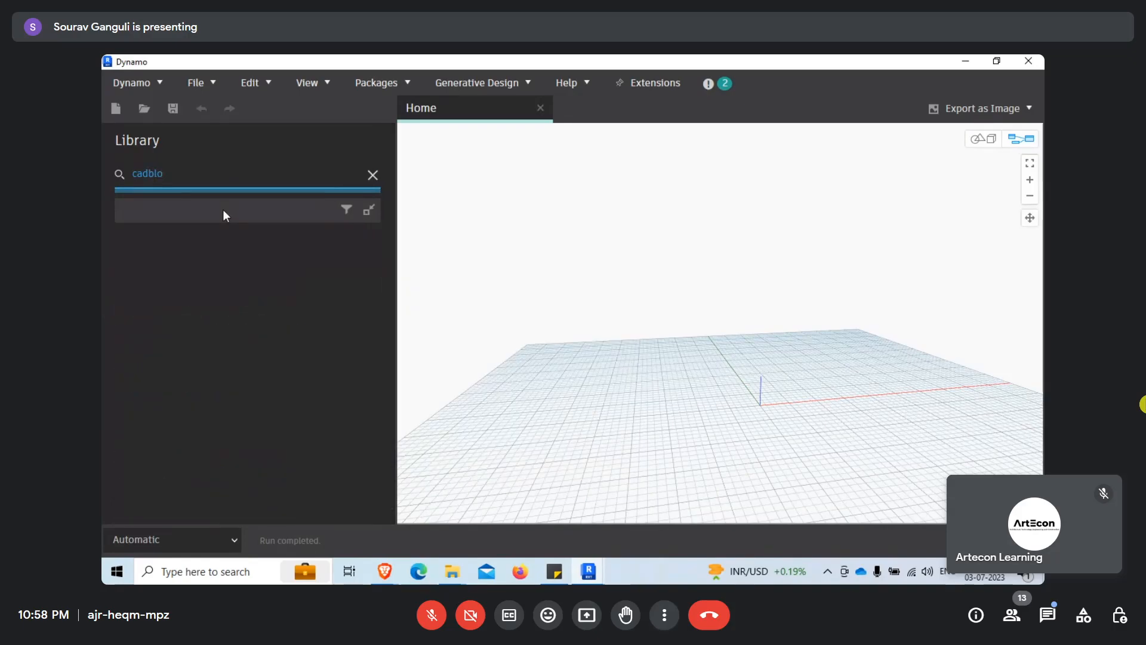
pyautogui.press('BackSpace')
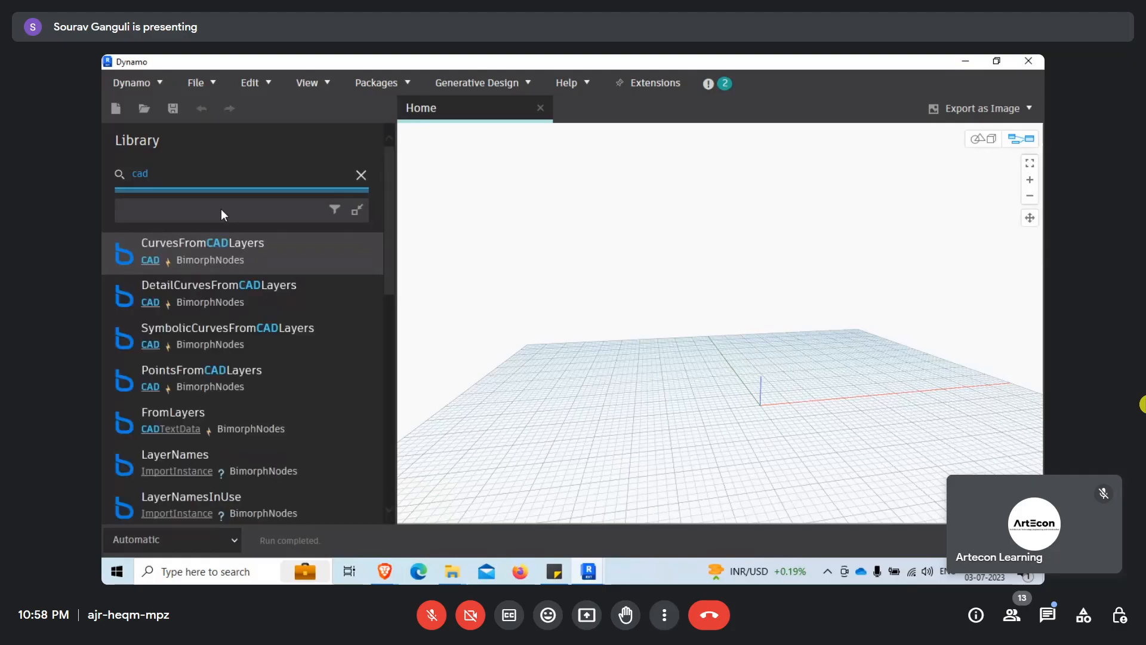
pyautogui.moveTo(173, 176); pyautogui.dragTo(116, 178)
pyautogui.write('bloc')
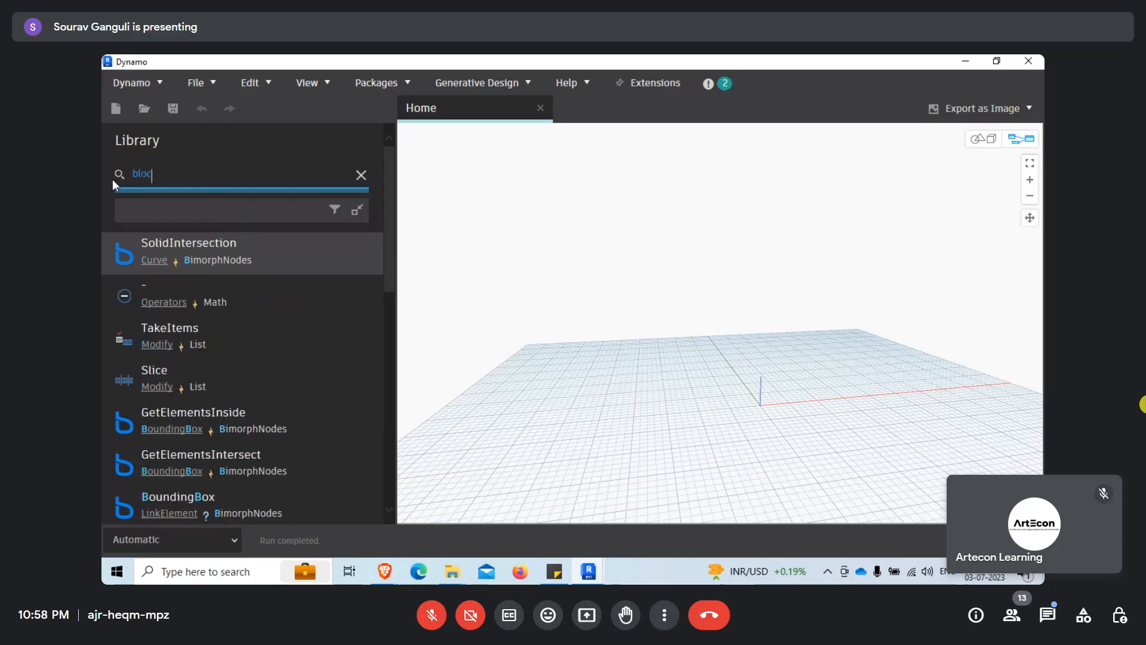
pyautogui.write('k')
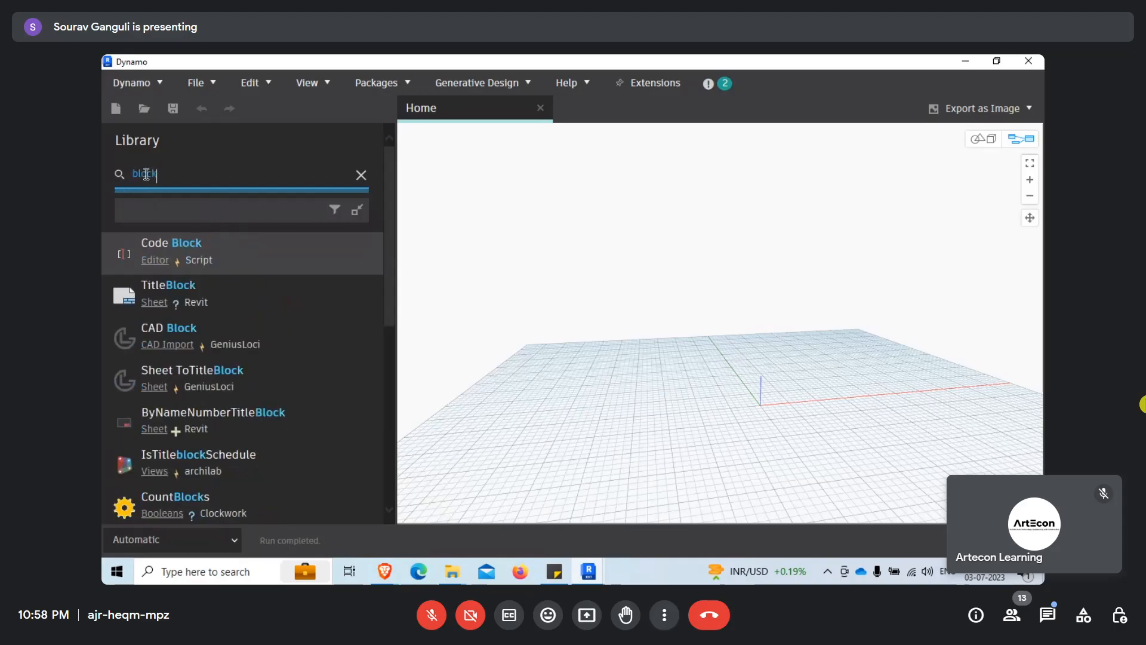
pyautogui.click(243, 328)
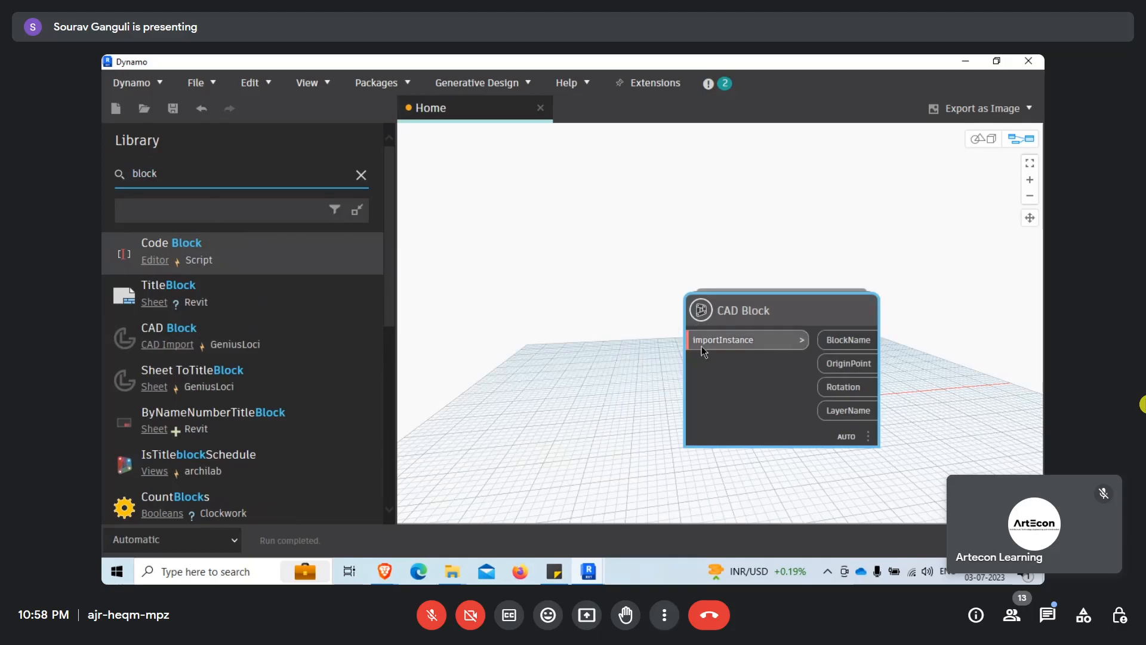
pyautogui.moveTo(834, 324); pyautogui.dragTo(700, 325)
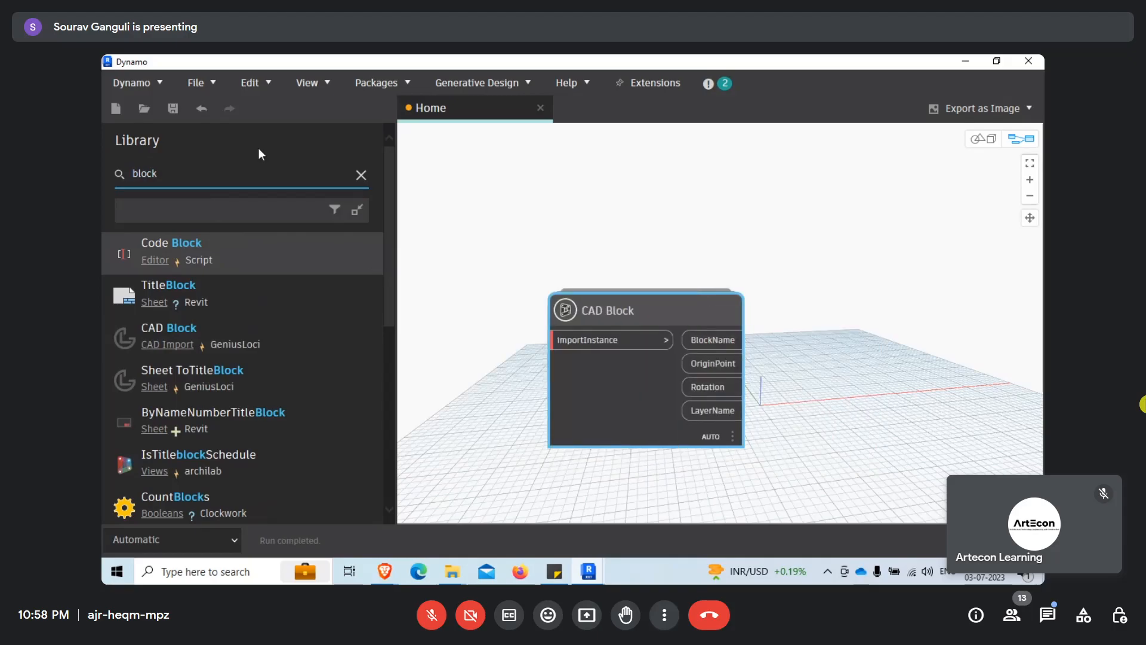
# Add a String.StartsWith node above the CAD Block node and connect BlockName to its string input.
pyautogui.doubleClick(205, 174)
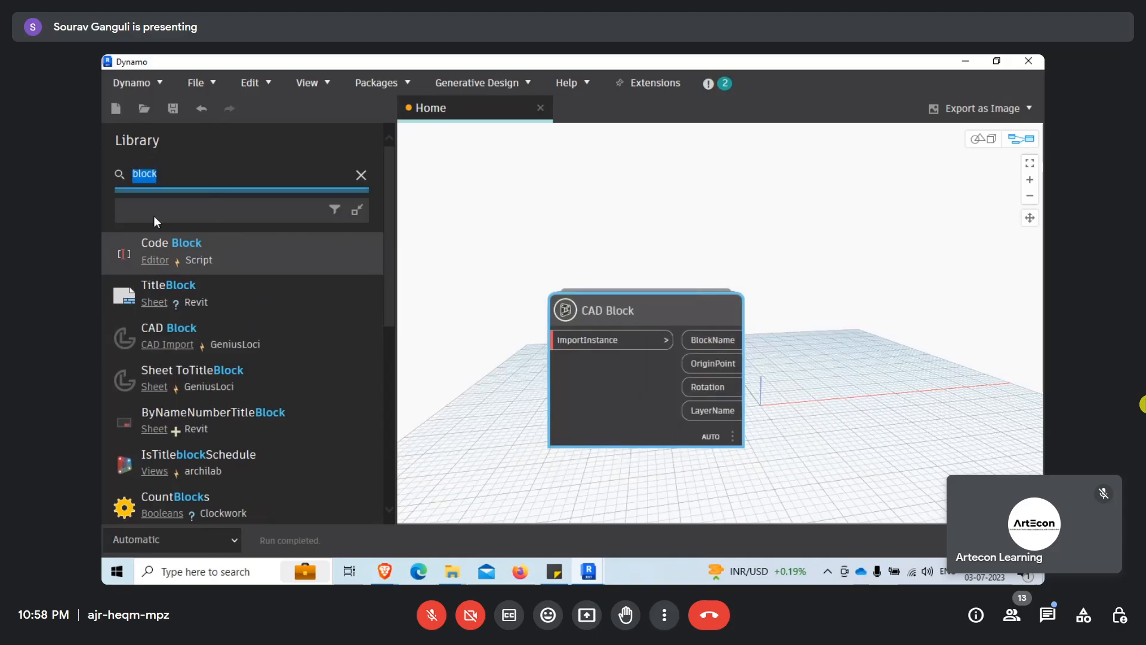
pyautogui.write('starts')
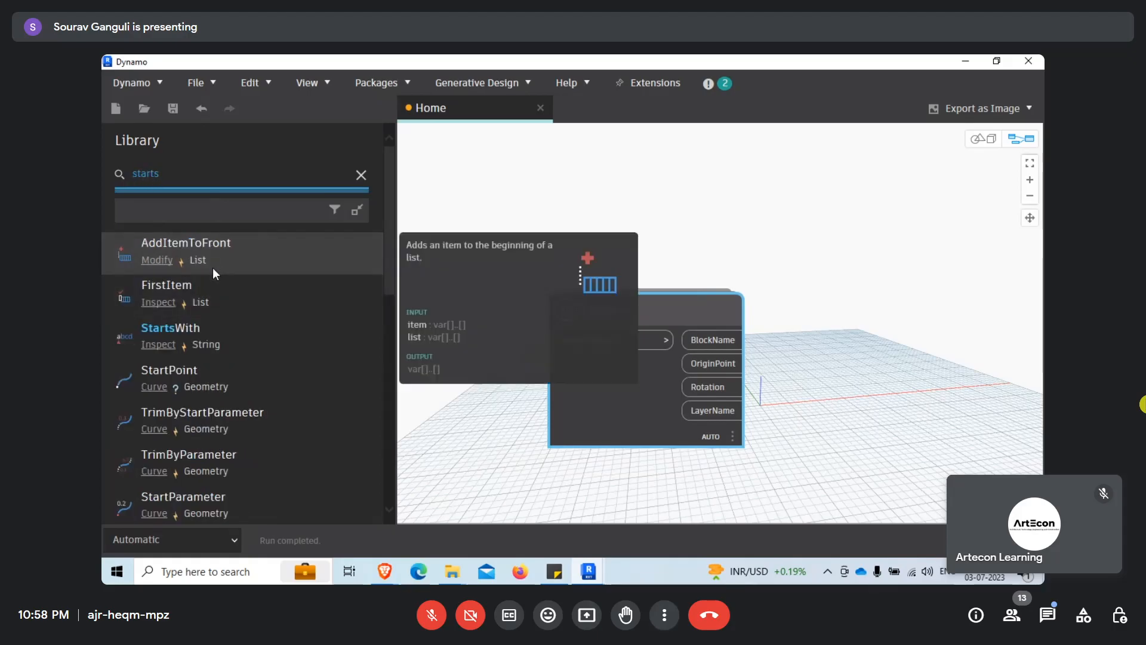
pyautogui.click(231, 336)
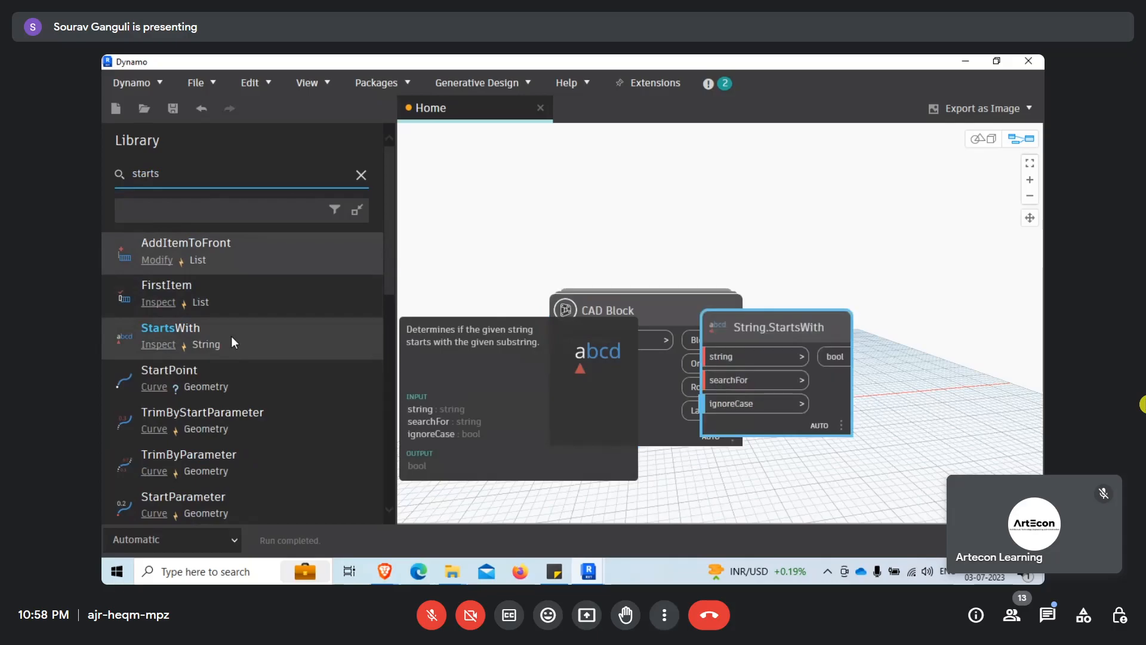
pyautogui.moveTo(671, 264); pyautogui.dragTo(545, 346, button='middle')
pyautogui.moveTo(630, 408); pyautogui.dragTo(769, 184)
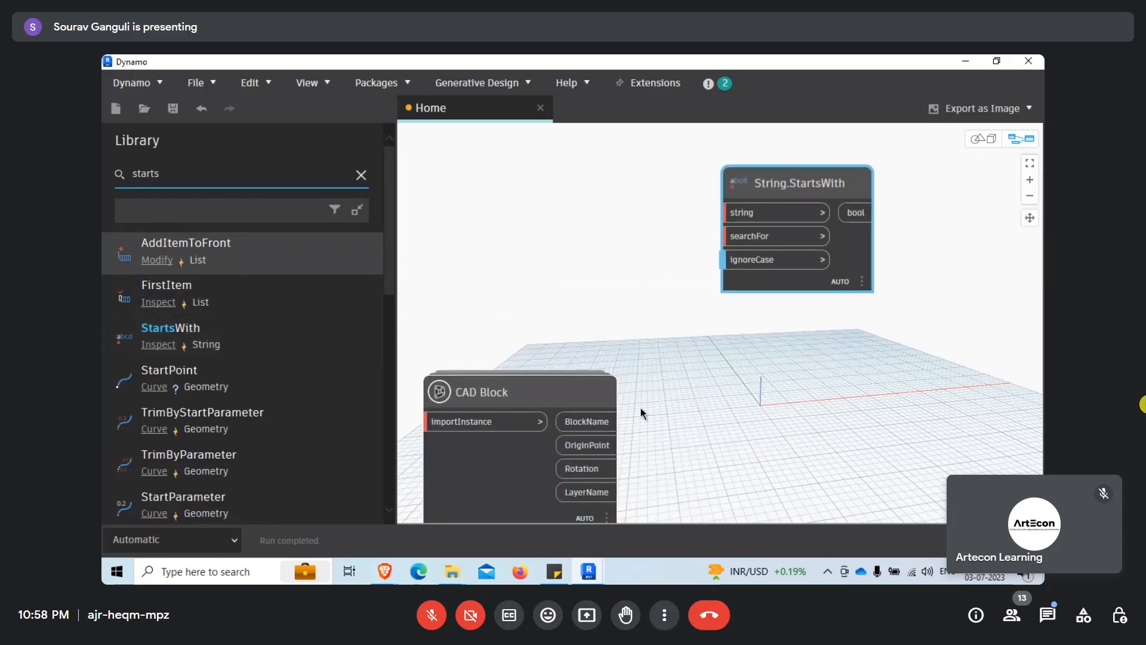
pyautogui.click(606, 427)
pyautogui.click(724, 210)
# Add a String input node containing HEPA and connect it to the searchFor input of String.StartsWith.
pyautogui.moveTo(197, 174); pyautogui.dragTo(101, 182)
pyautogui.write('string')
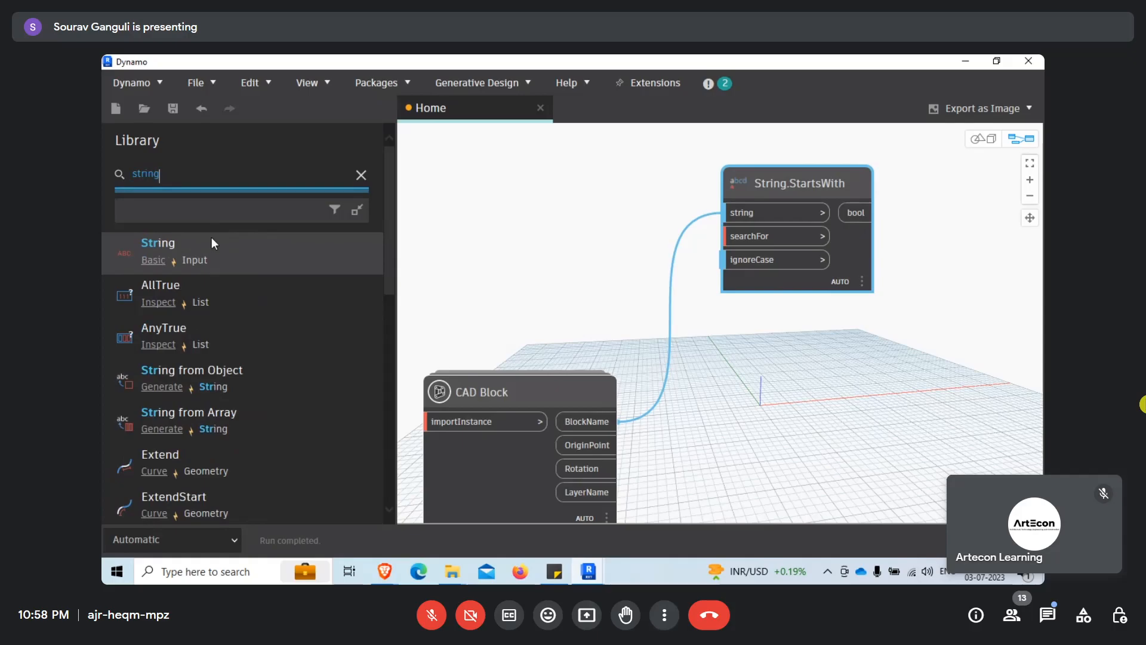
pyautogui.click(211, 238)
pyautogui.moveTo(795, 347); pyautogui.dragTo(600, 223)
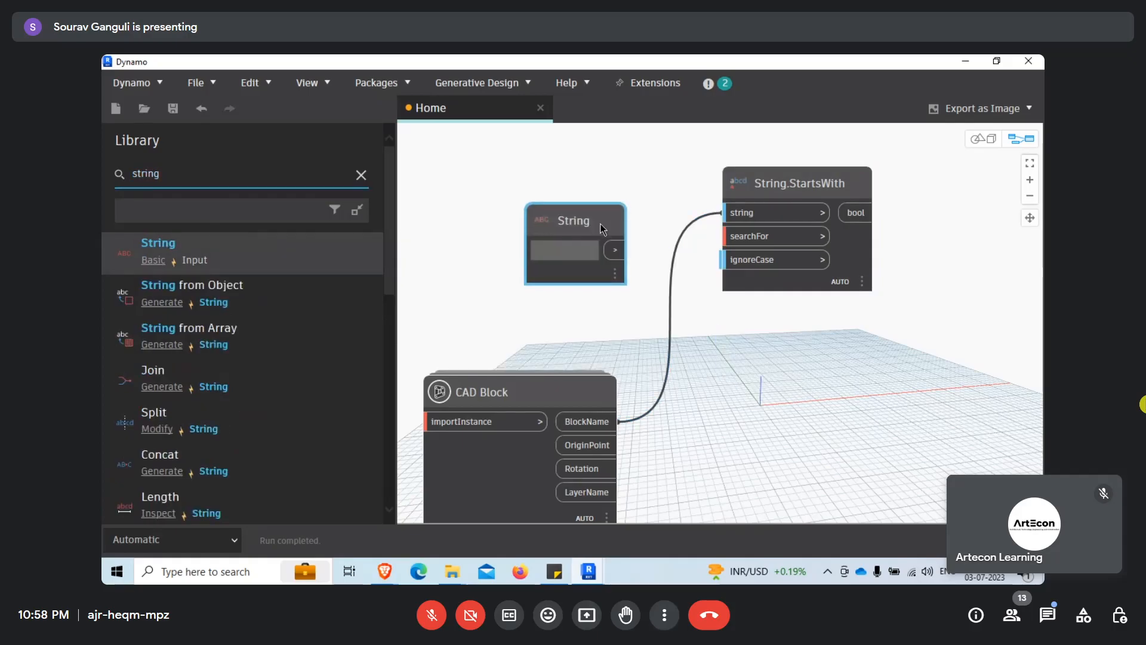
pyautogui.click(565, 253)
pyautogui.write('HEPA')
pyautogui.click(657, 238)
pyautogui.moveTo(615, 249); pyautogui.dragTo(769, 240)
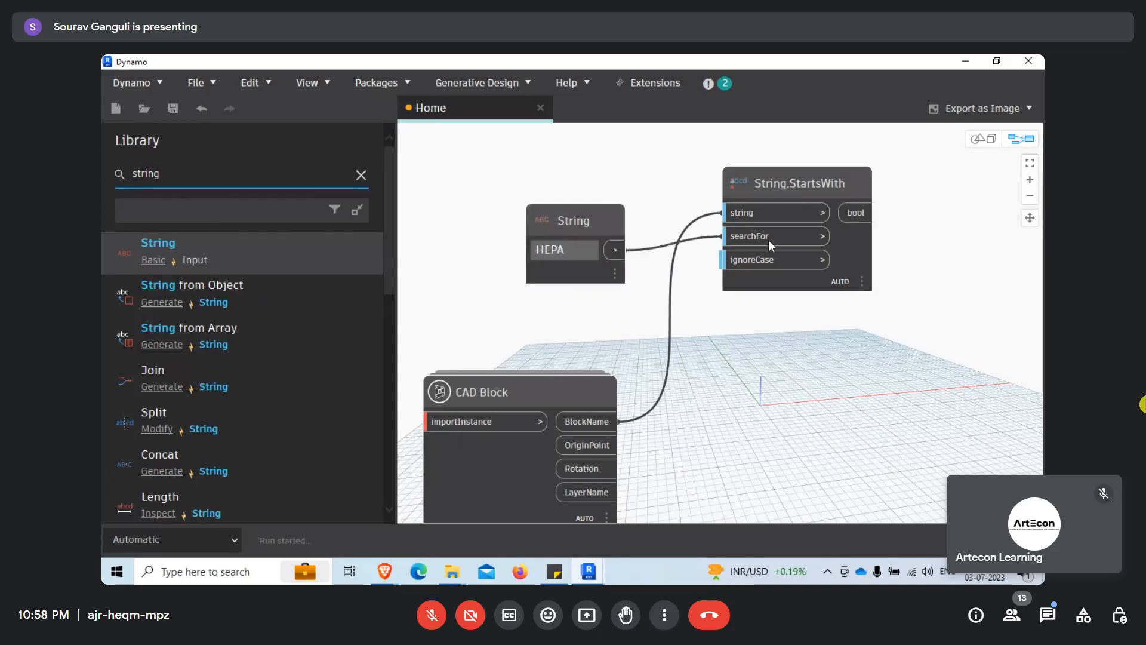
# Switch the graph's run mode from Automatic to Manual.
pyautogui.moveTo(768, 334); pyautogui.dragTo(689, 334, button='middle')
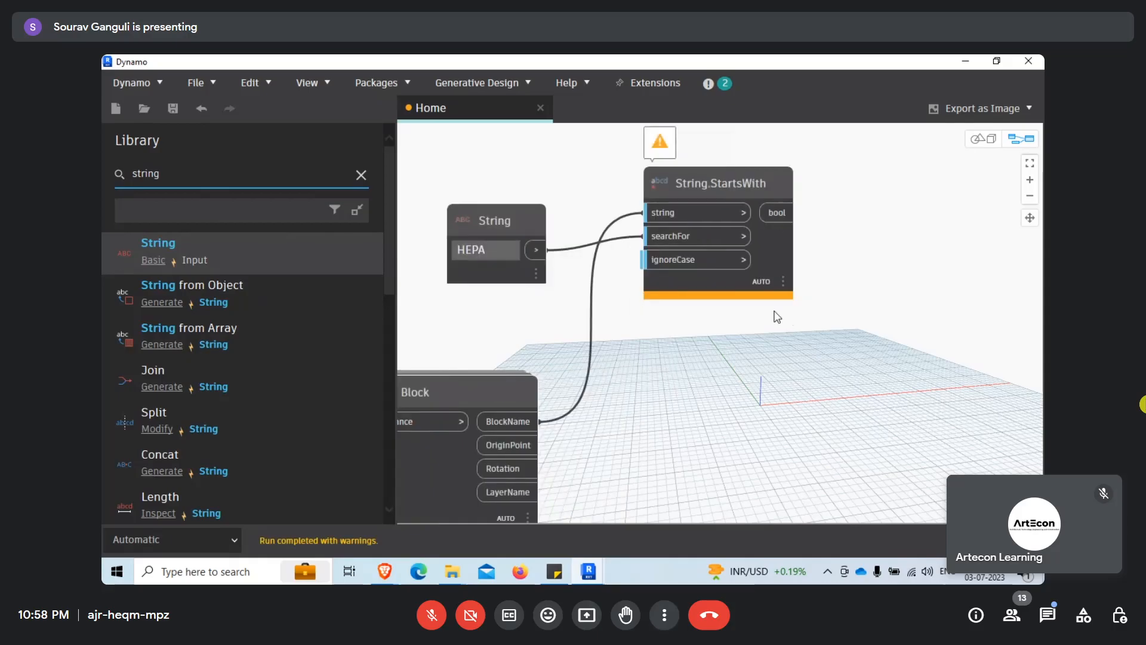
pyautogui.click(236, 541)
pyautogui.click(173, 470)
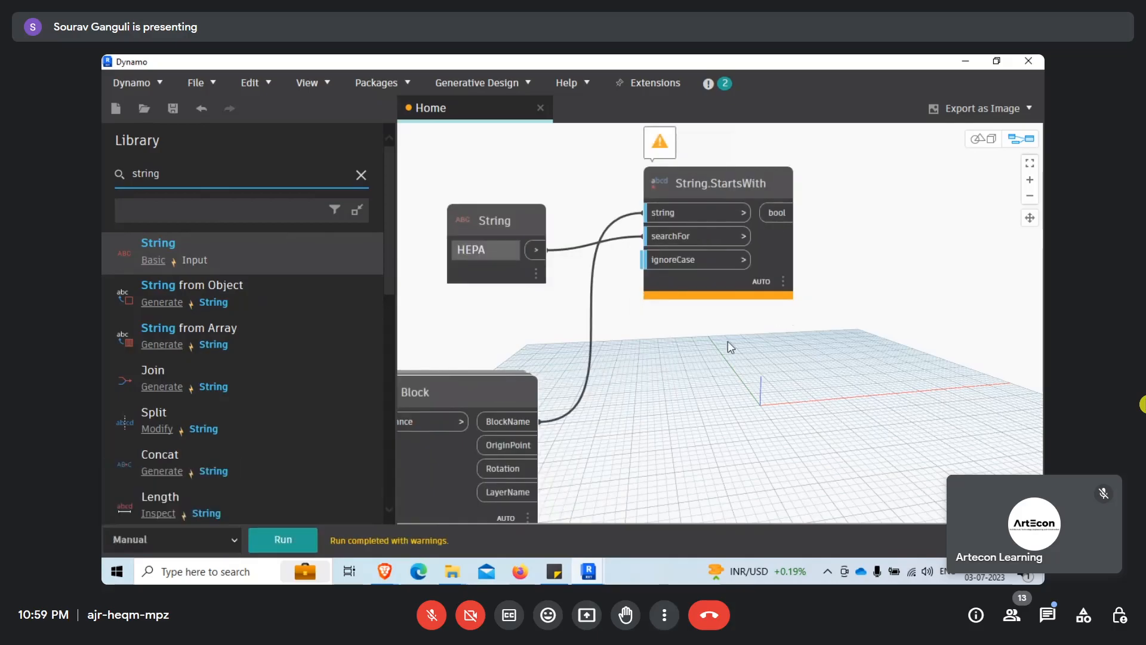
# Add a List.FilterByBoolMask node and connect the bool output of String.StartsWith to its mask input.
pyautogui.scroll(-2, 728, 342)
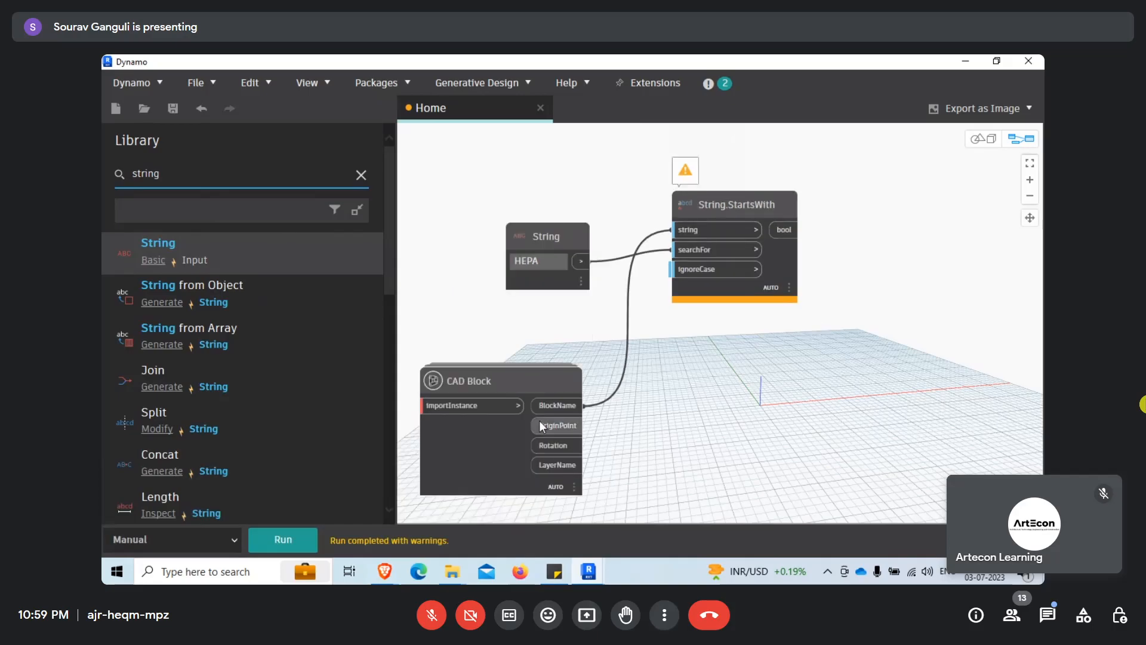
pyautogui.moveTo(208, 185); pyautogui.dragTo(101, 178)
pyautogui.write('fil')
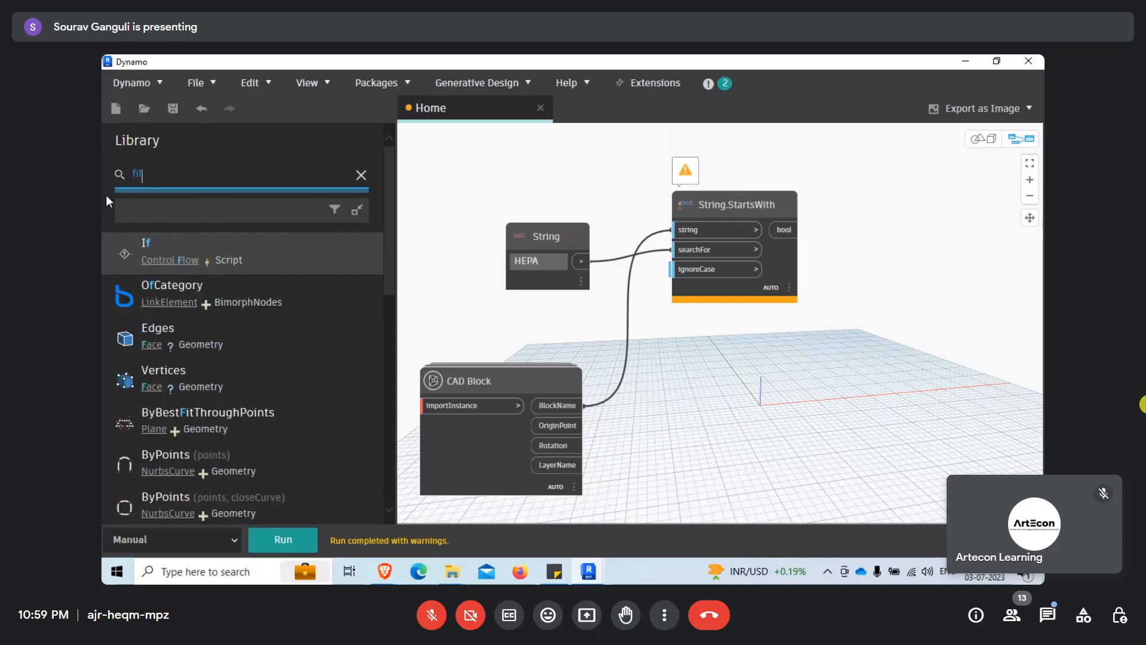
pyautogui.write('ter')
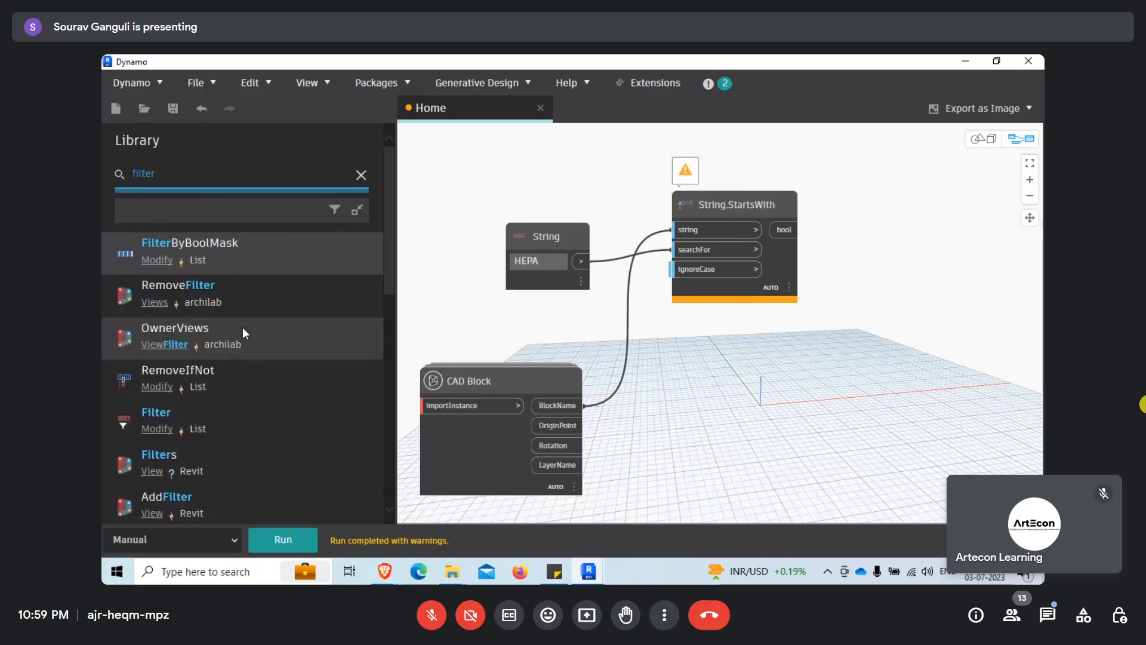
pyautogui.click(275, 245)
pyautogui.scroll(2, 736, 244)
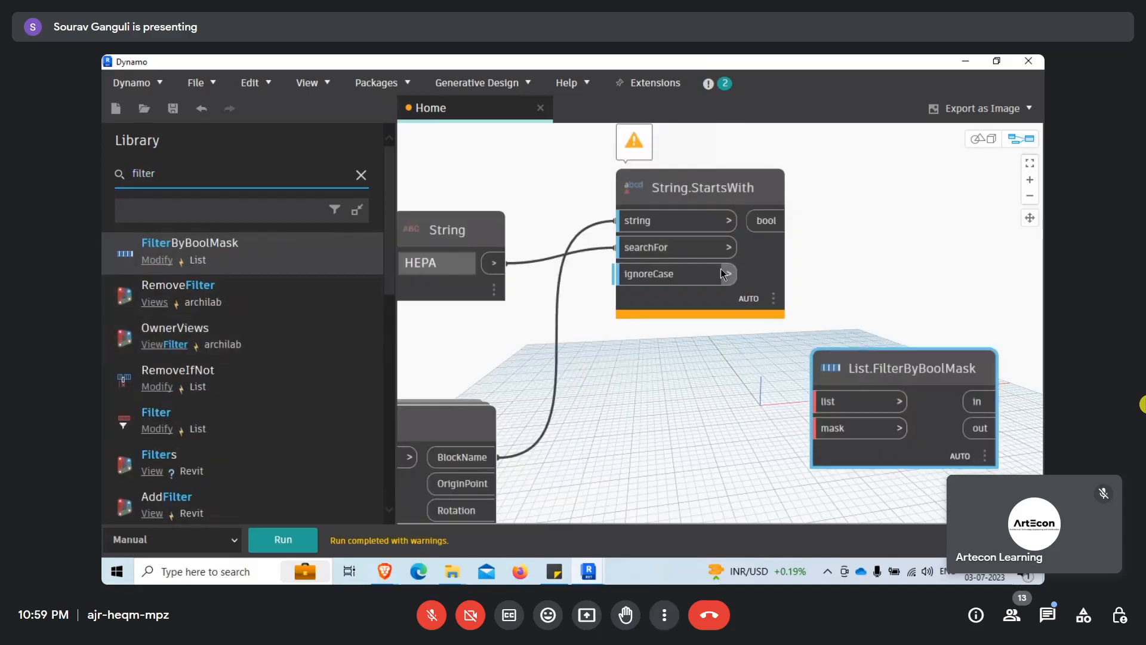
pyautogui.click(653, 350)
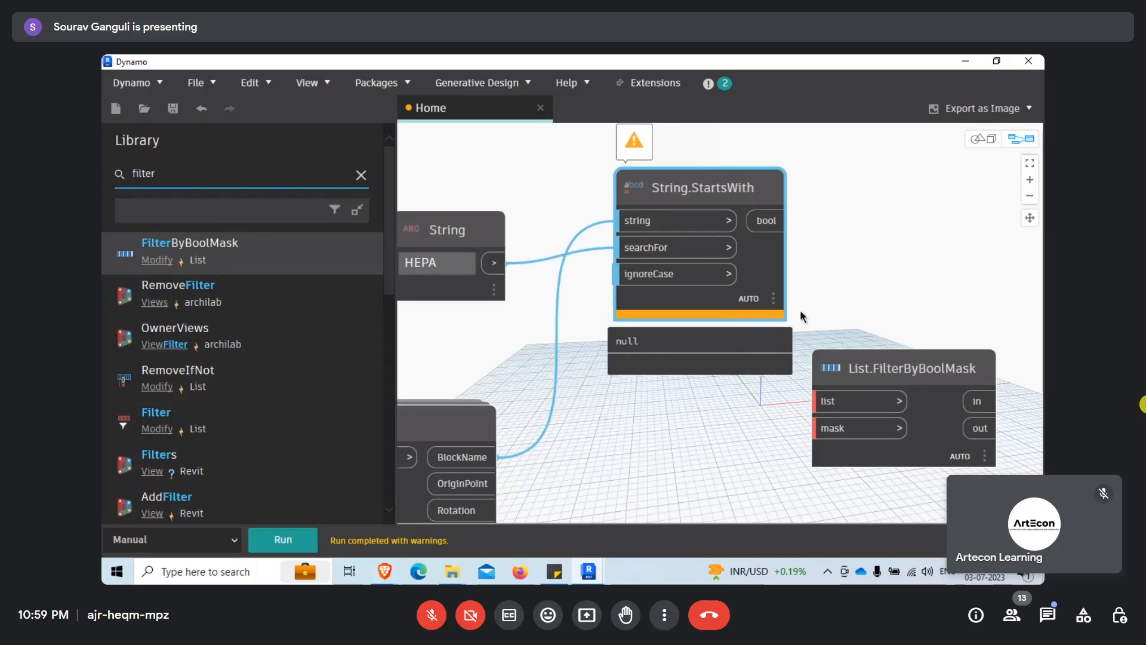
pyautogui.click(766, 220)
pyautogui.click(804, 434)
# Connect the CAD Block's OriginPoint output to the list input of List.FilterByBoolMask and move that node farther from String.StartsWith.
pyautogui.scroll(-7, 827, 207)
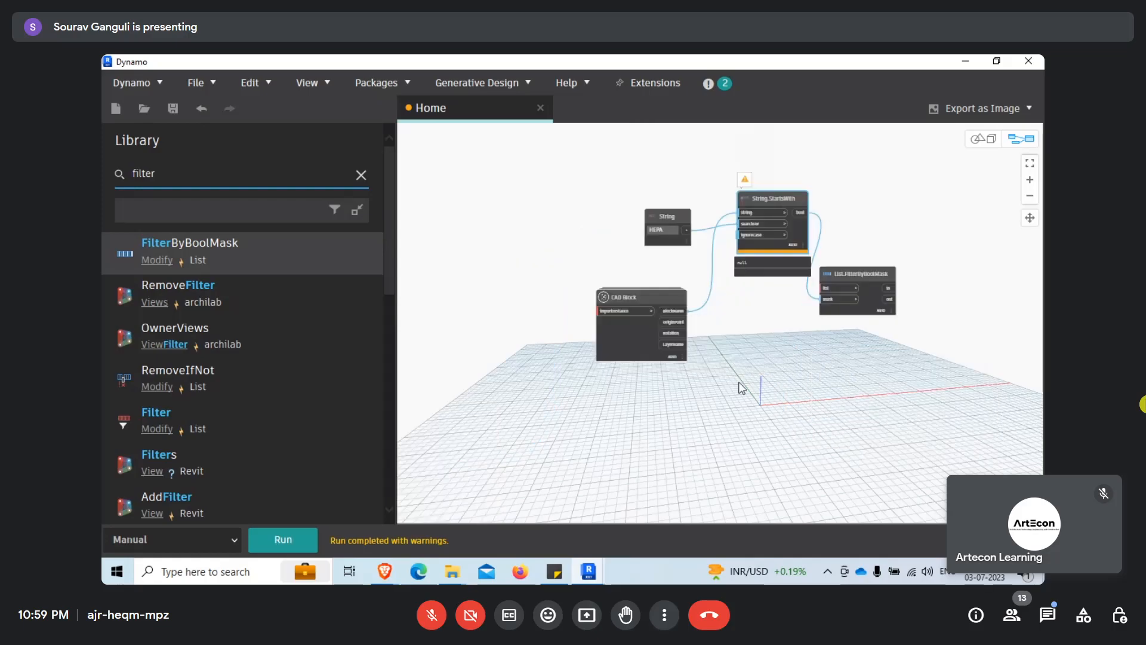
pyautogui.scroll(6, 740, 384)
pyautogui.moveTo(758, 340); pyautogui.dragTo(693, 387, button='middle')
pyautogui.click(540, 301)
pyautogui.click(852, 229)
pyautogui.scroll(-5, 634, 332)
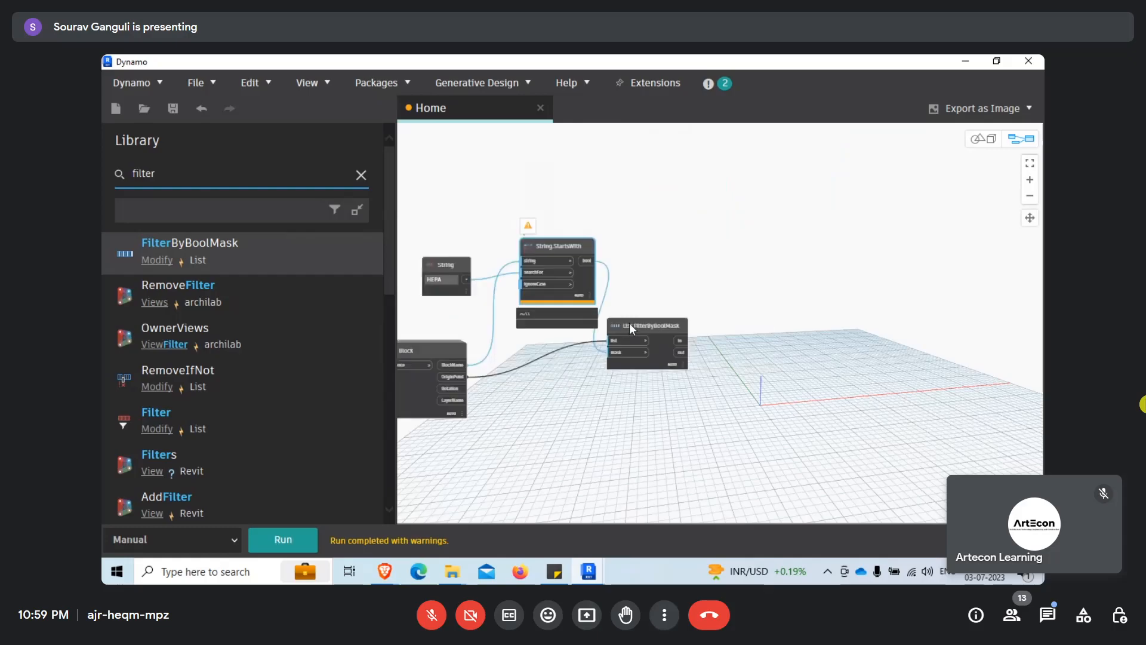
pyautogui.moveTo(629, 325); pyautogui.dragTo(682, 357)
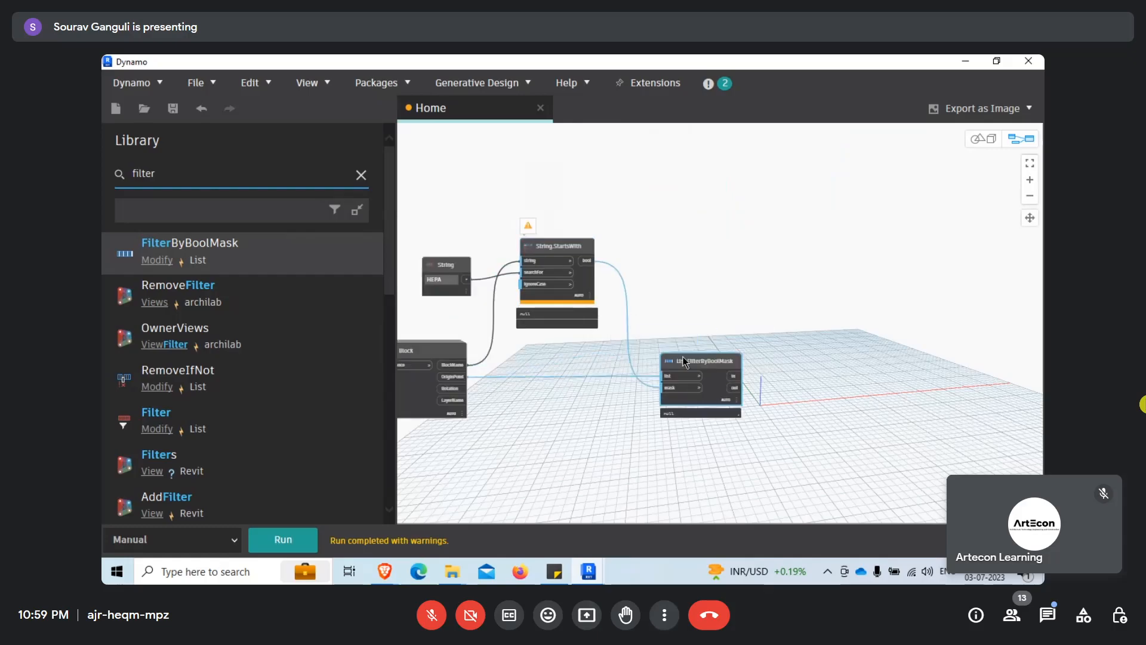
# Duplicate the List.FilterByBoolMask node, place the copy above the original, connect BlockName to its list input, and align the two nodes.
pyautogui.scroll(2, 593, 370)
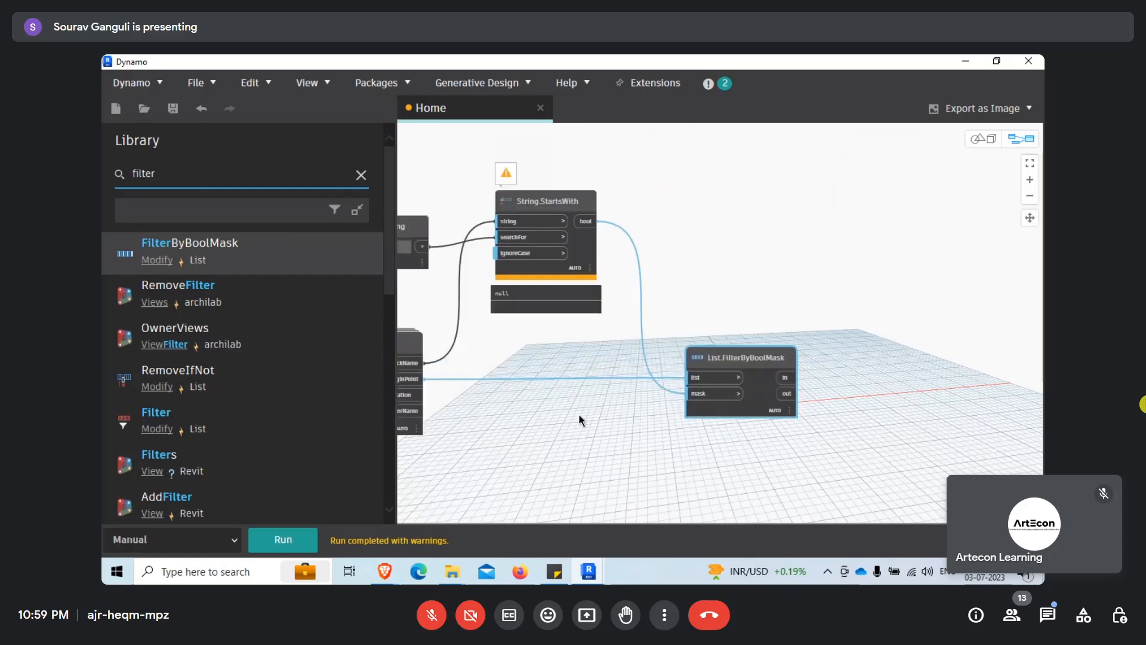
pyautogui.hotkey('ctrl', 'c')
pyautogui.hotkey('ctrl', 'v')
pyautogui.moveTo(829, 360); pyautogui.dragTo(727, 284)
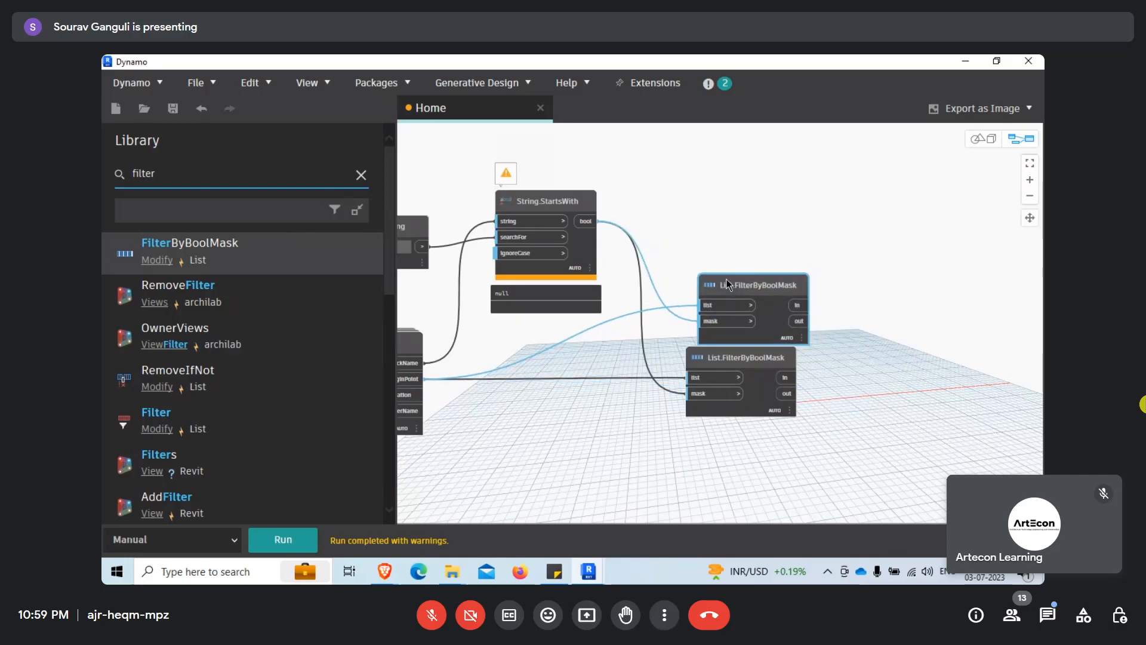
pyautogui.moveTo(420, 363); pyautogui.dragTo(713, 307)
pyautogui.moveTo(641, 383); pyautogui.dragTo(585, 361, button='middle')
pyautogui.moveTo(693, 336); pyautogui.dragTo(703, 347)
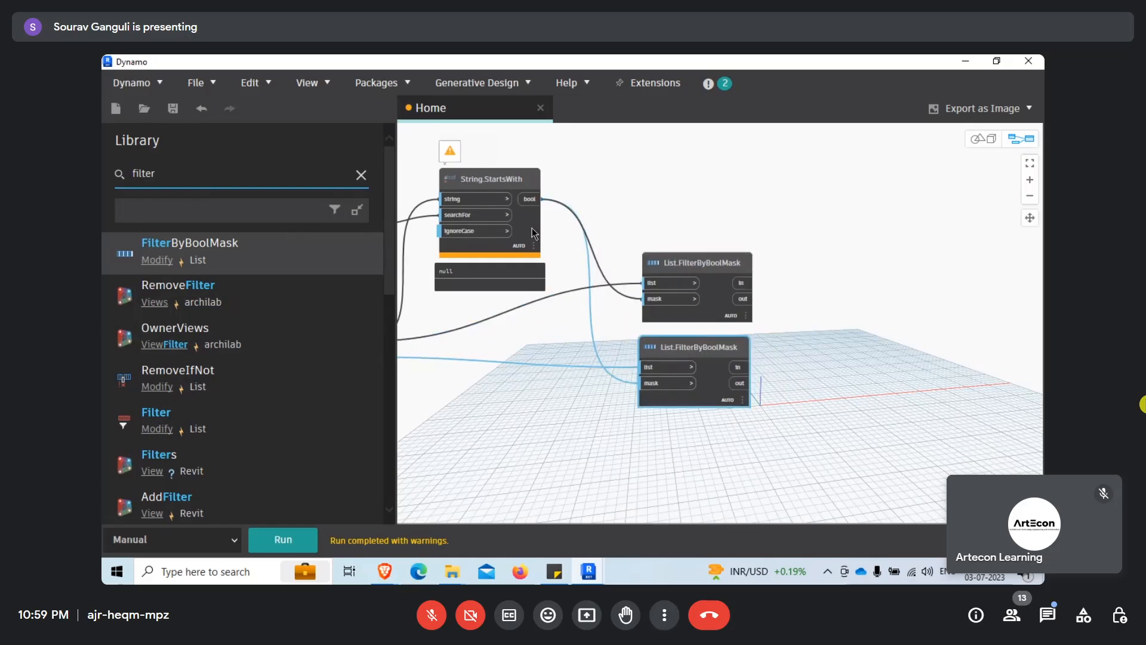
# Search the node library for "hepa".
pyautogui.doubleClick(171, 173)
pyautogui.write('he')
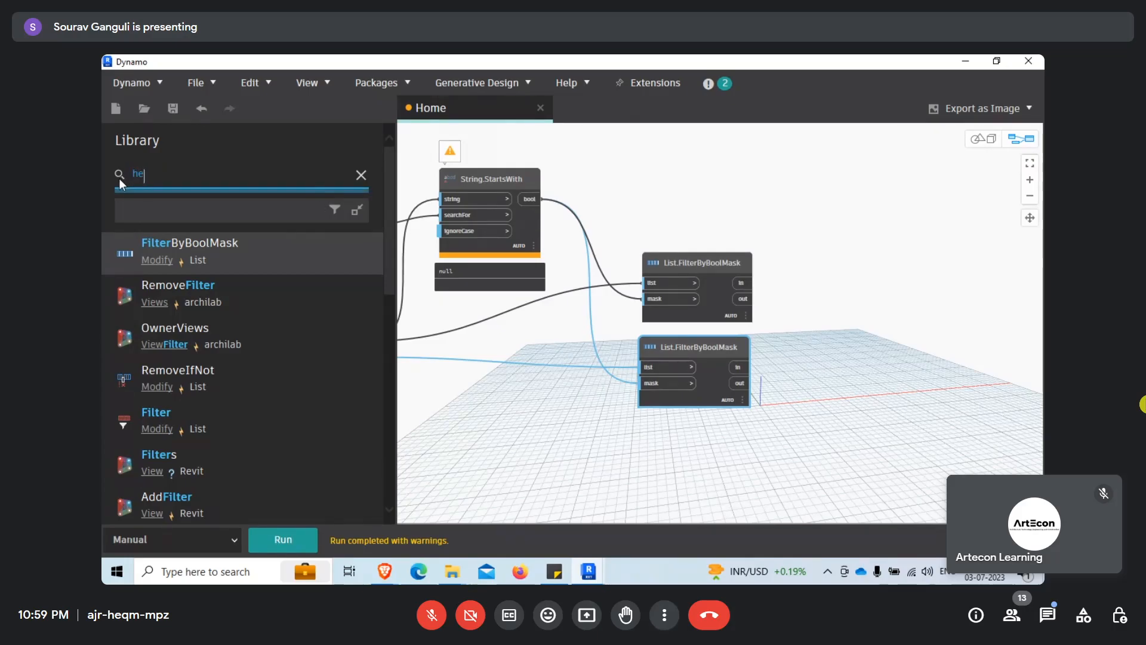
pyautogui.write('pa')
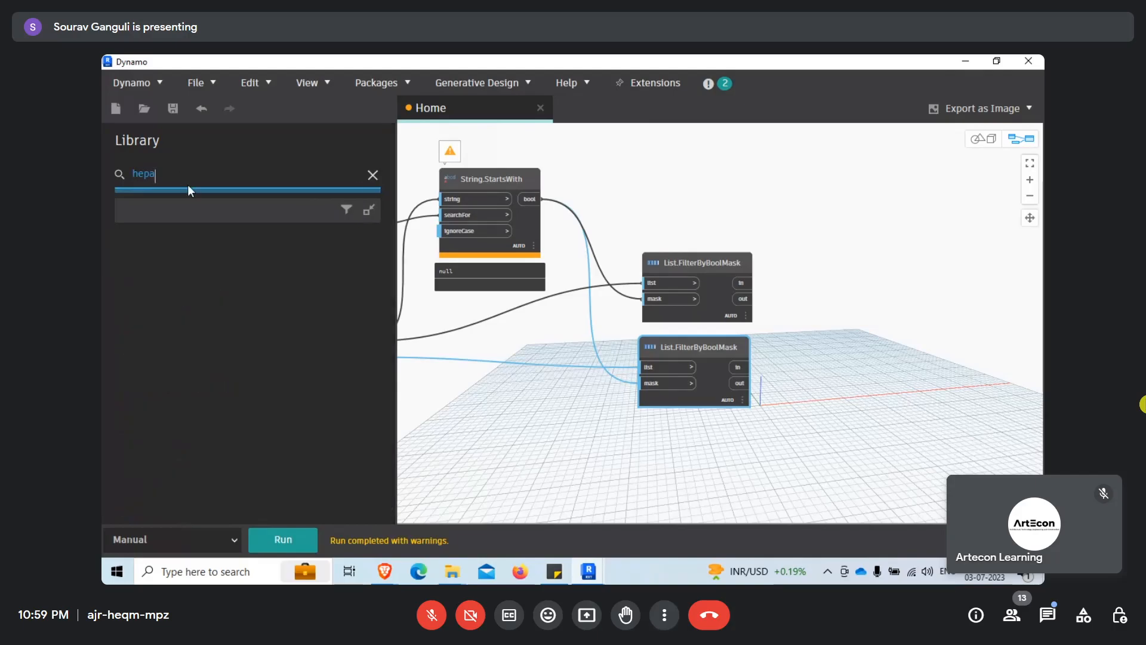
# Add a Watch node to the right of the upper List.FilterByBoolMask and connect that filter's in output to it.
pyautogui.moveTo(188, 182); pyautogui.dragTo(103, 174)
pyautogui.write('watch')
pyautogui.click(203, 241)
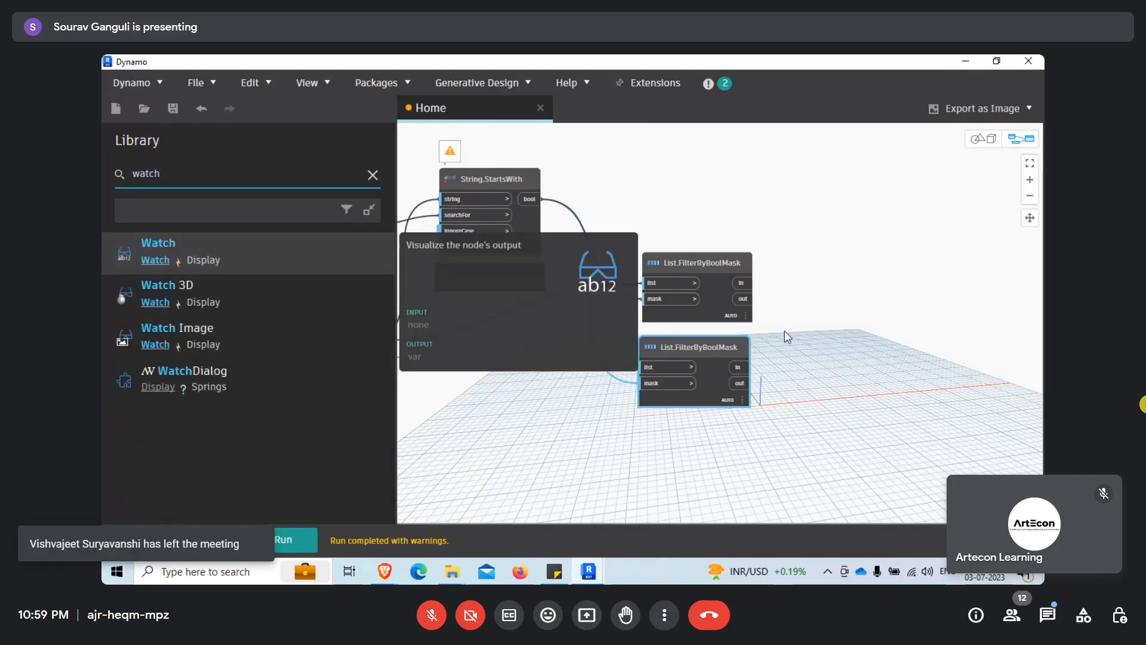
pyautogui.moveTo(823, 383); pyautogui.dragTo(882, 194)
pyautogui.moveTo(741, 283); pyautogui.dragTo(890, 207)
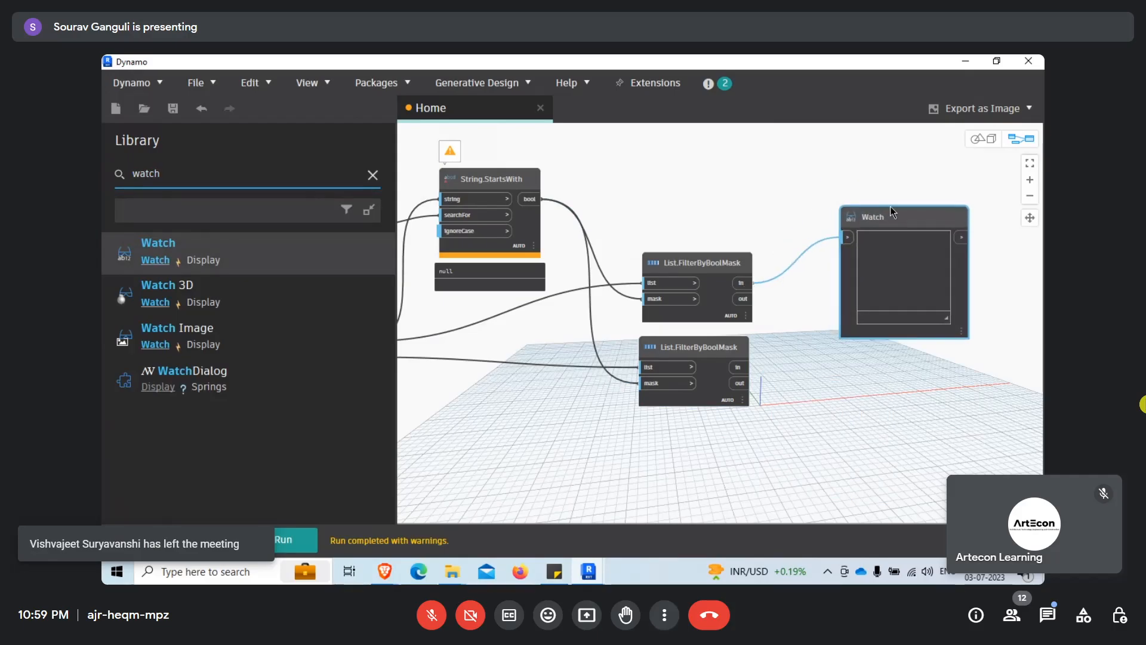
# Duplicate the Watch node, place the copy below the original, and connect the lower List.FilterByBoolMask's in output to it.
pyautogui.moveTo(824, 433); pyautogui.dragTo(822, 358, button='middle')
pyautogui.scroll(1, 823, 358)
pyautogui.hotkey('ctrl', 'c')
pyautogui.hotkey('ctrl', 'v')
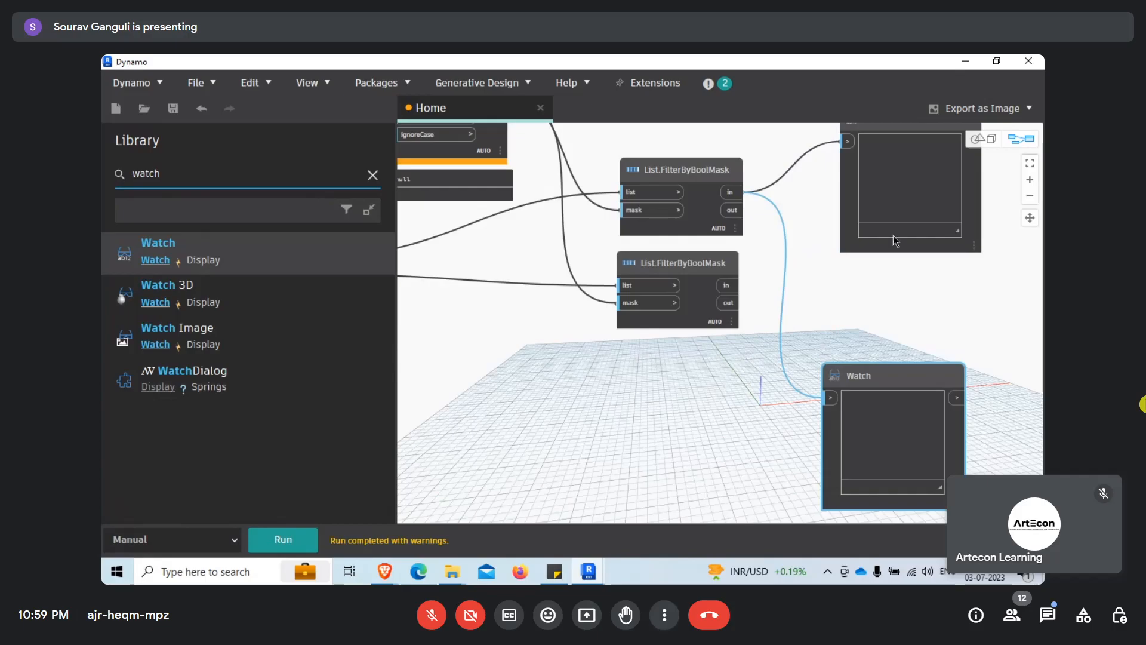
pyautogui.moveTo(736, 291); pyautogui.dragTo(872, 276)
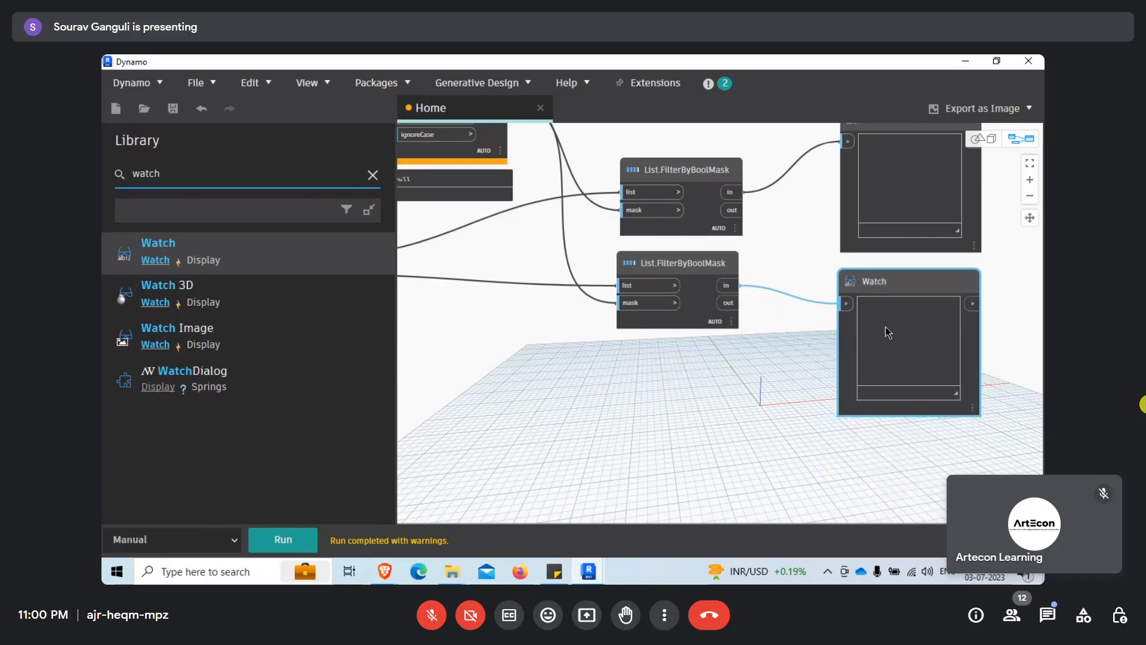
pyautogui.moveTo(723, 380); pyautogui.dragTo(740, 387, button='middle')
pyautogui.scroll(-3, 805, 364)
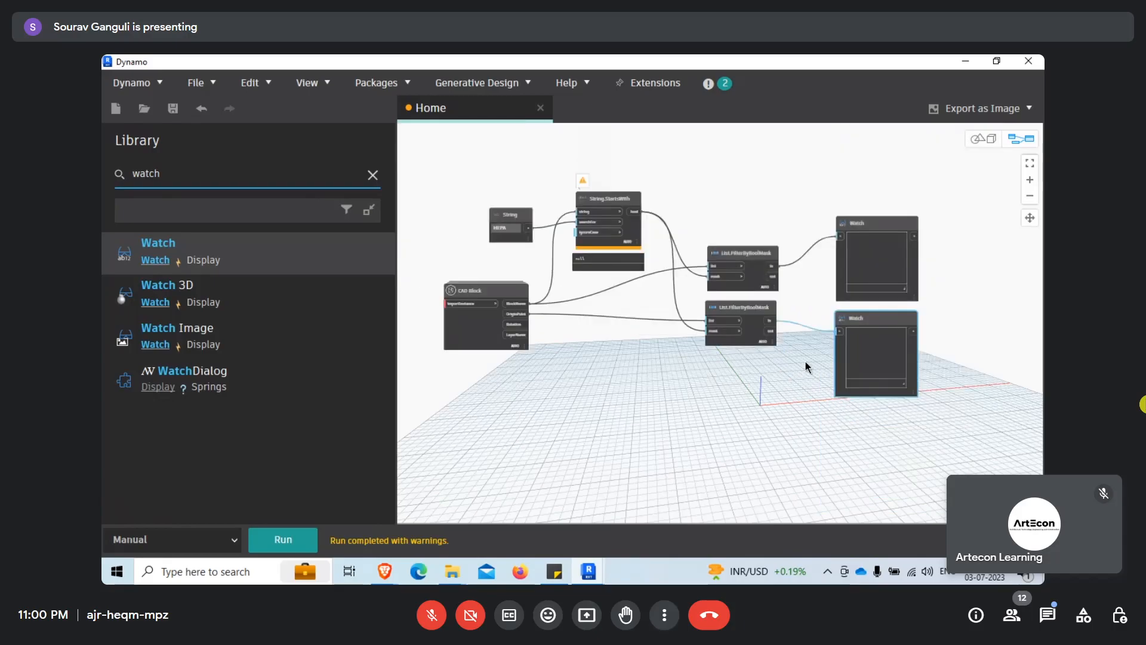
pyautogui.scroll(2, 625, 331)
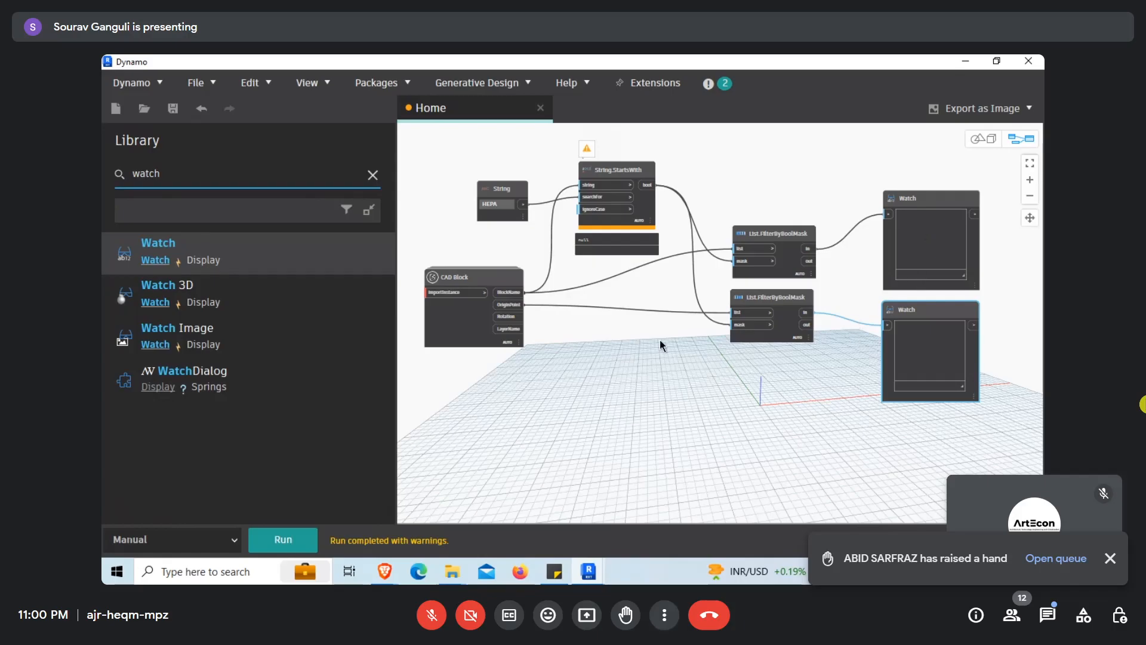
pyautogui.scroll(3, 528, 327)
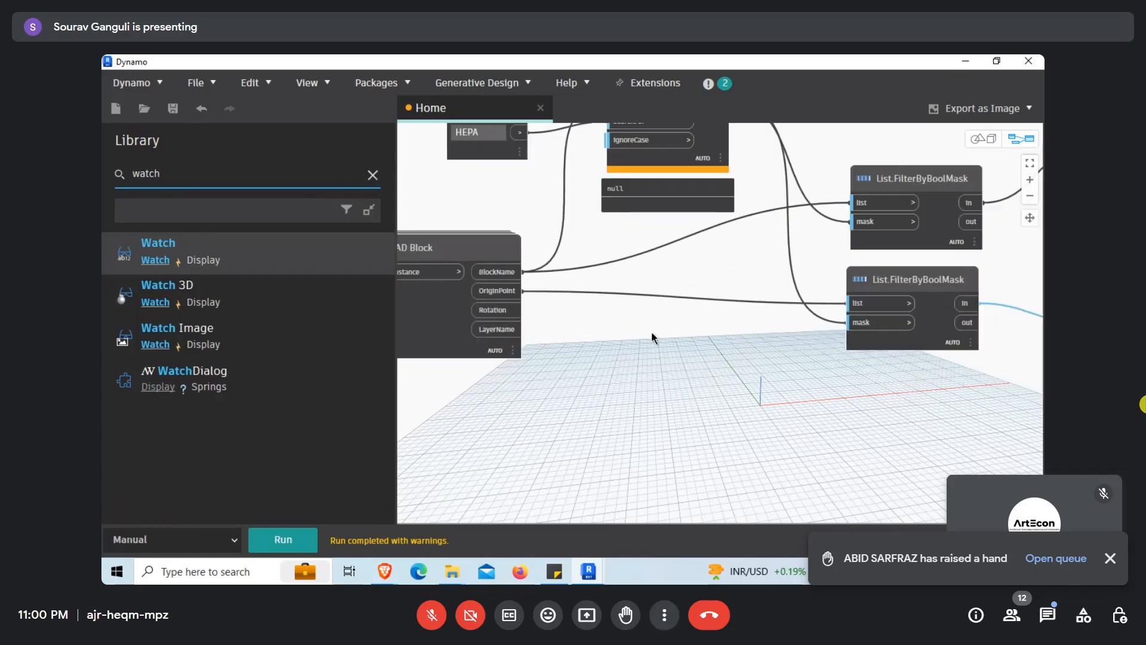
pyautogui.scroll(-4, 755, 311)
pyautogui.moveTo(747, 312); pyautogui.dragTo(681, 343, button='middle')
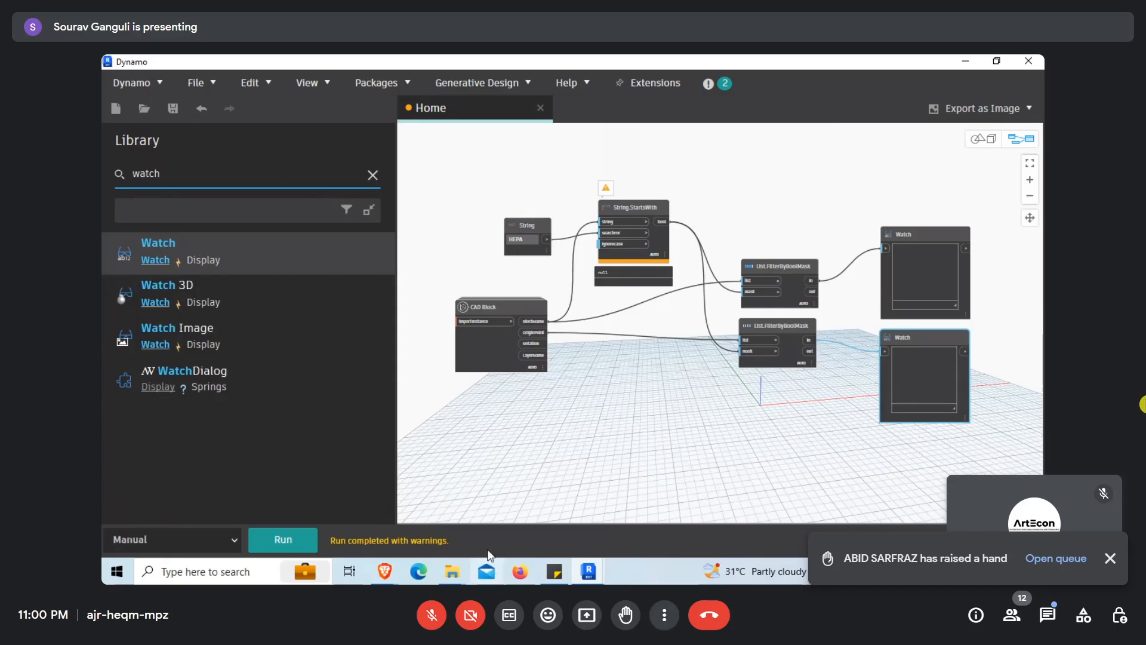
pyautogui.moveTo(392, 575)
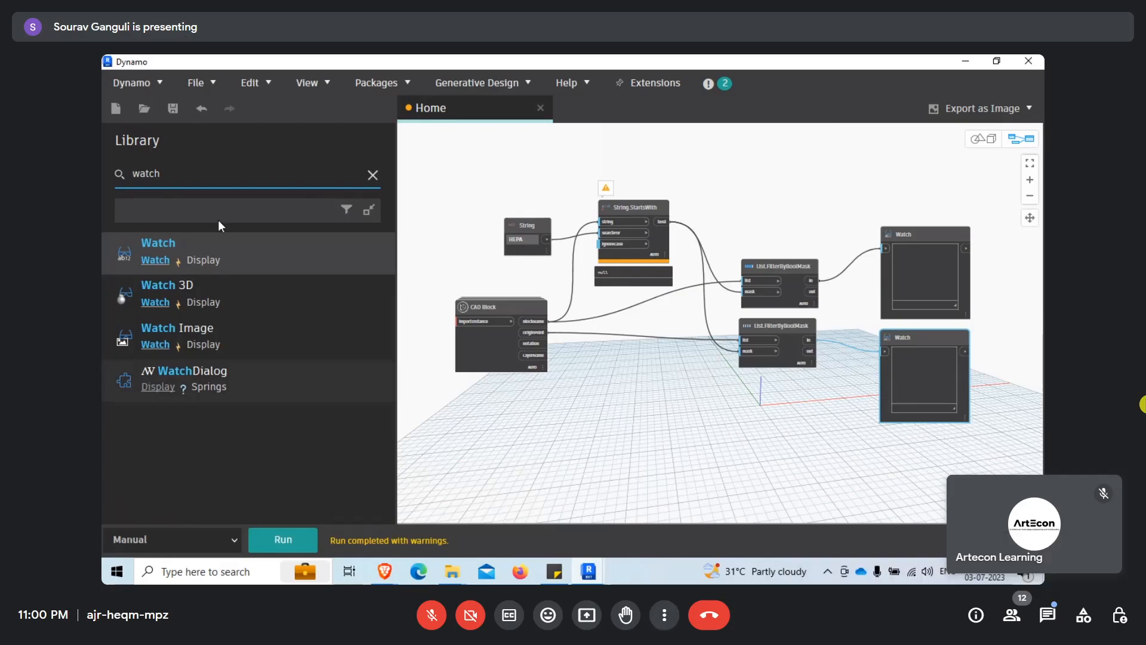
# Search the node library for "range" and add a Range node well above the existing graph.
pyautogui.click(371, 175)
pyautogui.scroll(10, 210, 228)
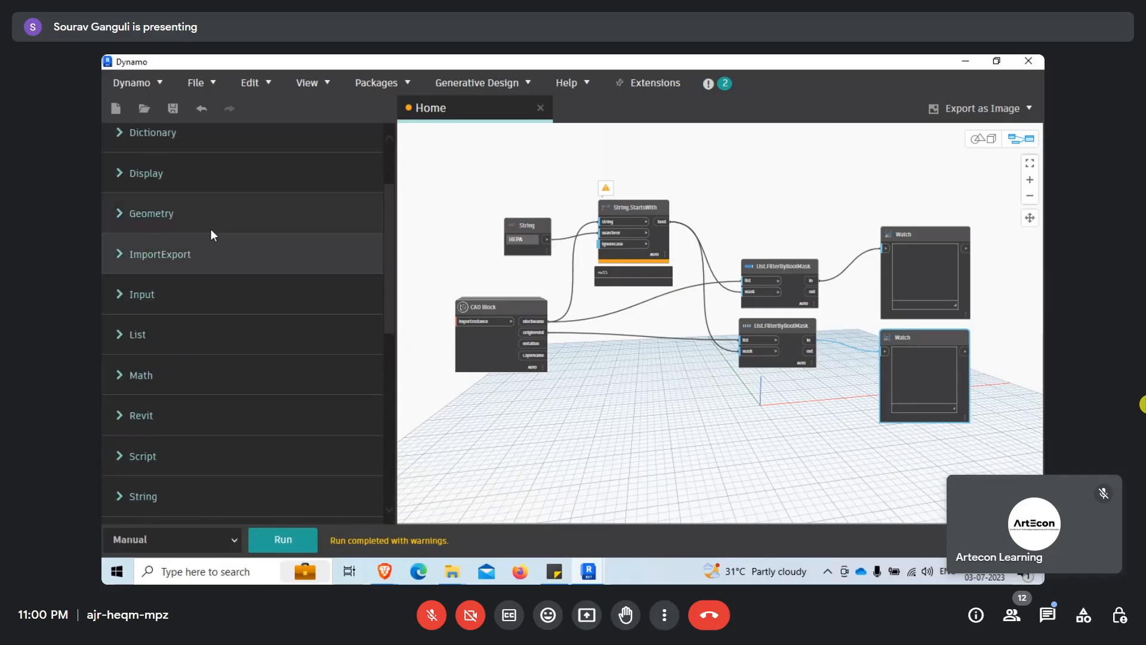
pyautogui.click(175, 177)
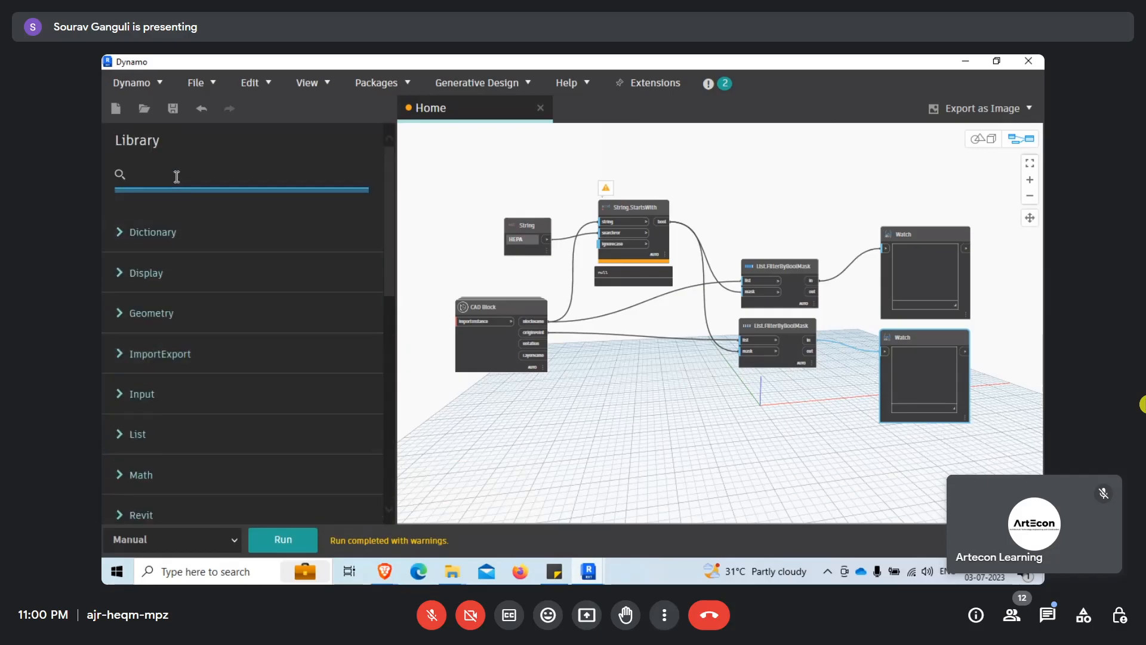
pyautogui.write('range')
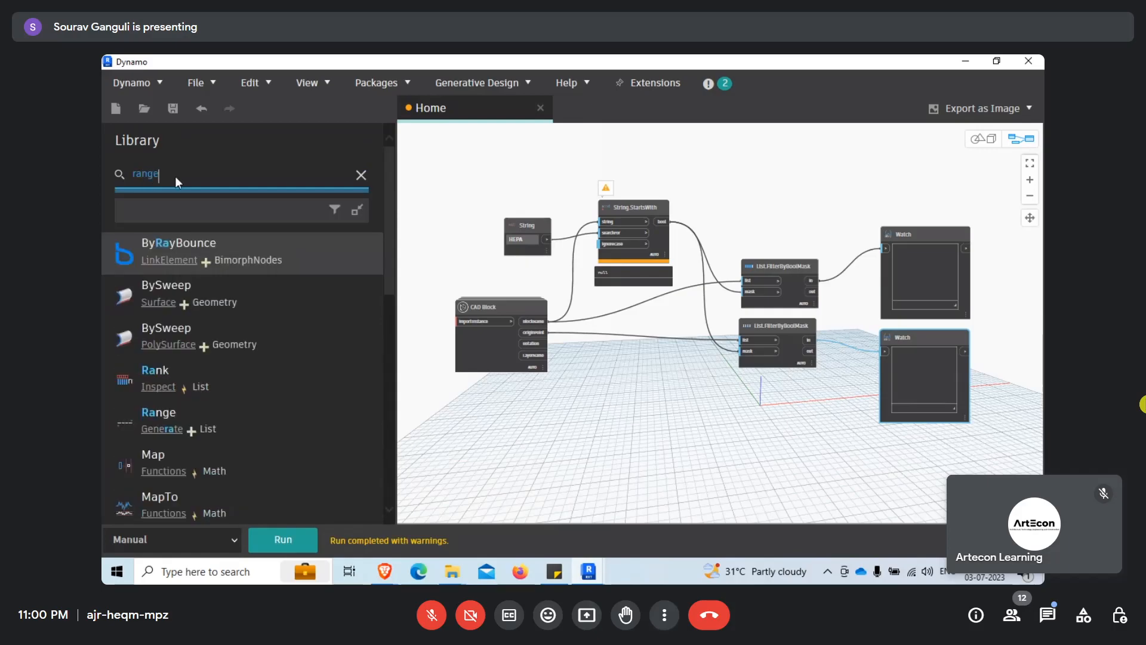
pyautogui.click(256, 254)
pyautogui.moveTo(711, 318); pyautogui.dragTo(718, 210)
pyautogui.scroll(-3, 719, 209)
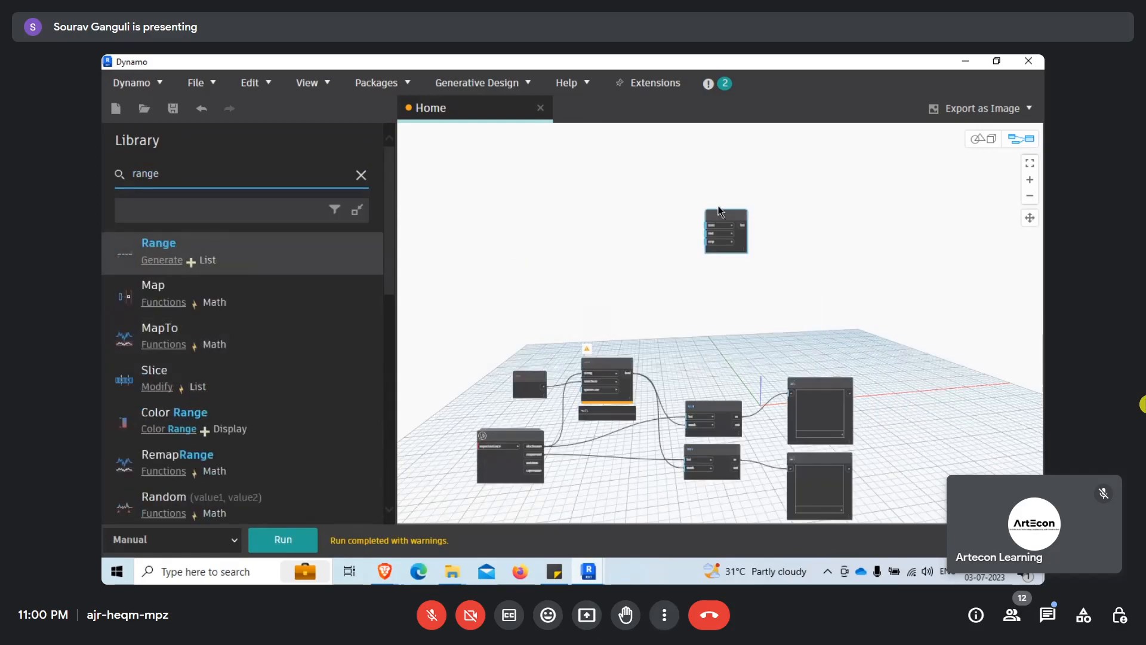
# Add a Number node beside Range and connect it to the start input.
pyautogui.scroll(6, 704, 247)
pyautogui.doubleClick(216, 175)
pyautogui.write('number')
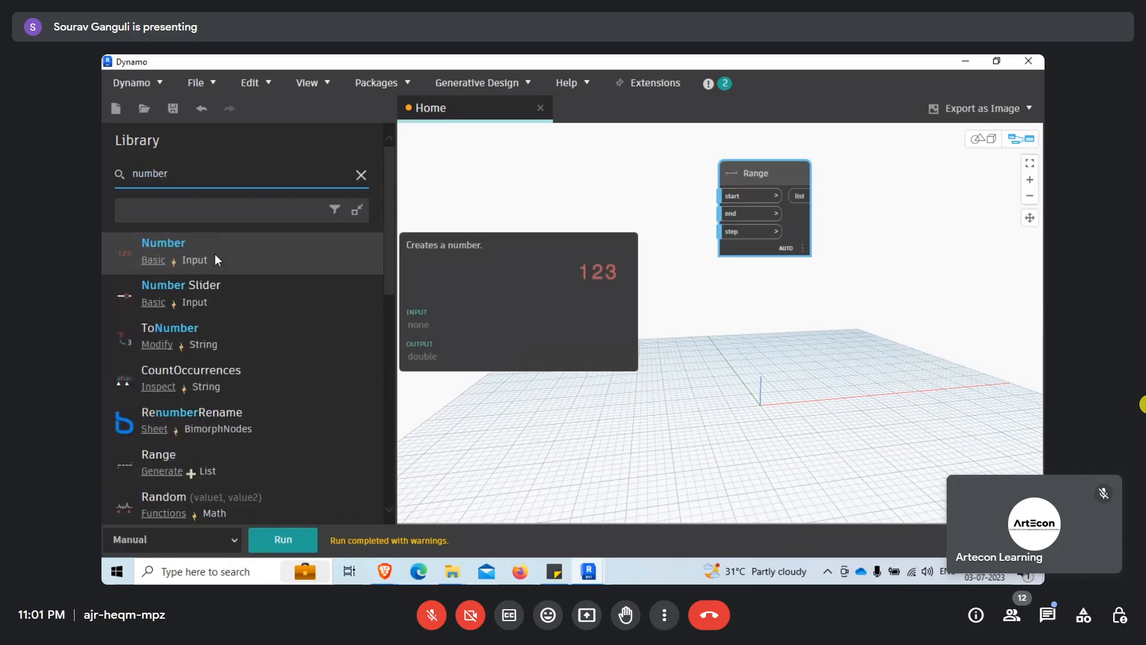
pyautogui.click(214, 253)
pyautogui.moveTo(746, 331); pyautogui.dragTo(586, 168)
pyautogui.moveTo(612, 187); pyautogui.dragTo(726, 195)
pyautogui.moveTo(591, 168); pyautogui.dragTo(582, 167)
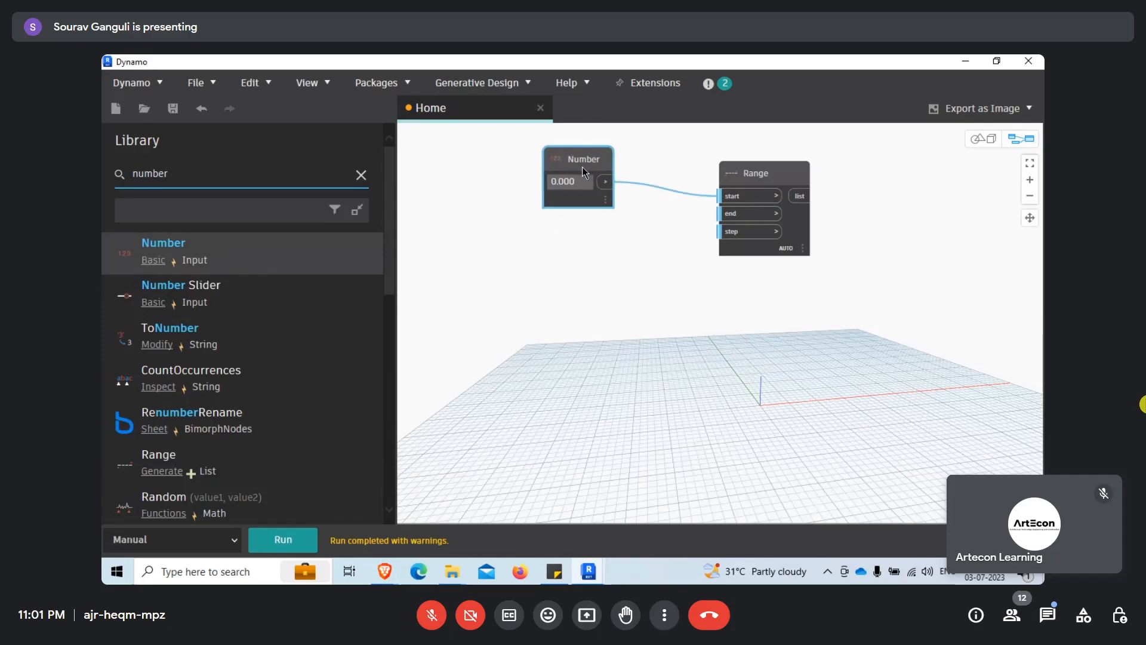
# Duplicate the Number node, connect the copy to Range's end input, and set its value to 100.
pyautogui.hotkey('ctrl', 'c')
pyautogui.click(611, 312)
pyautogui.hotkey('ctrl', 'v')
pyautogui.moveTo(682, 173); pyautogui.dragTo(728, 217)
pyautogui.click(729, 216)
pyautogui.doubleClick(548, 249)
pyautogui.write('1')
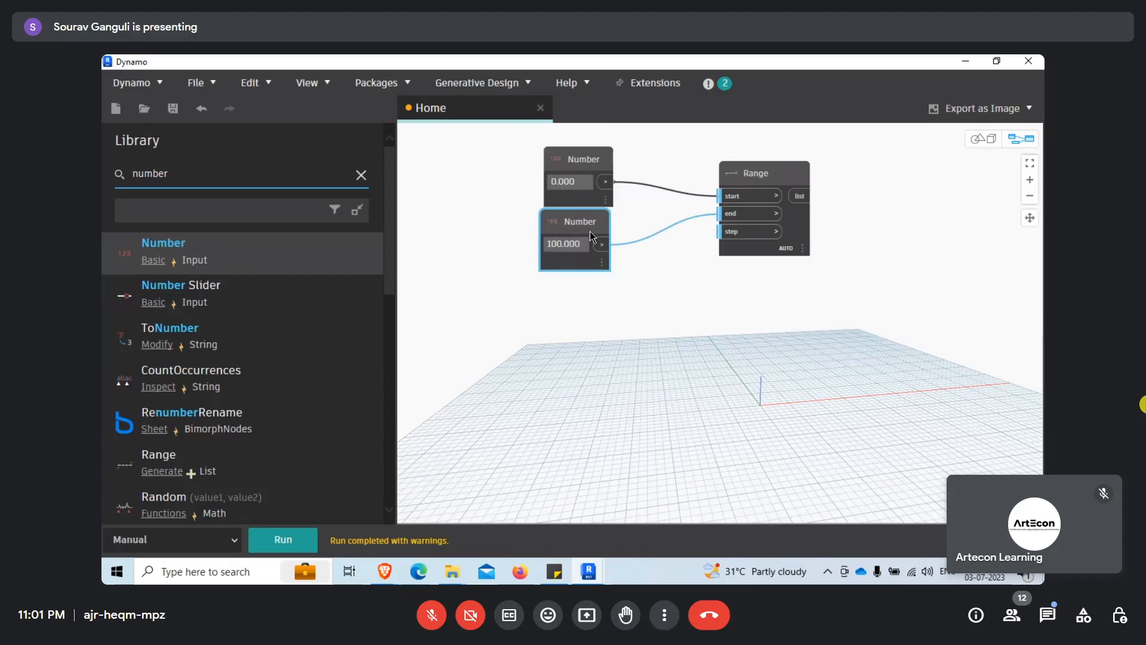
pyautogui.click(577, 328)
pyautogui.hotkey('ctrl', 'v')
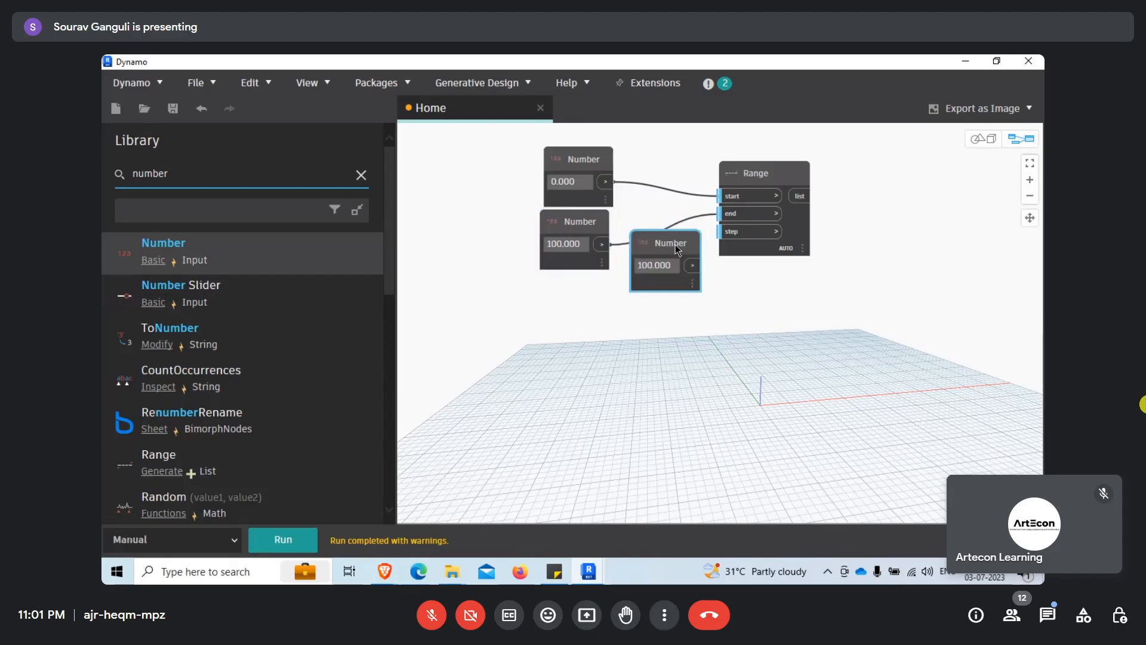
pyautogui.moveTo(673, 244); pyautogui.dragTo(663, 352)
pyautogui.press('Delete')
# Add a List.IndexOf node to the right of Range and connect Range's list output to its list input.
pyautogui.moveTo(182, 174); pyautogui.dragTo(101, 171)
pyautogui.write('inde')
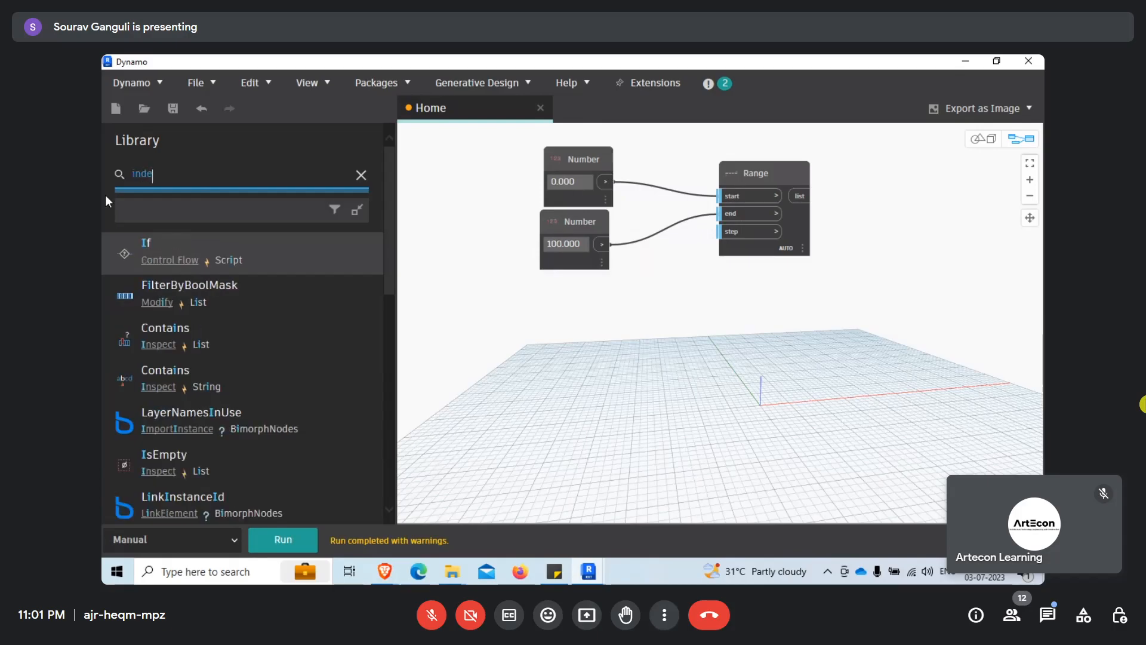
pyautogui.write('x')
pyautogui.click(163, 245)
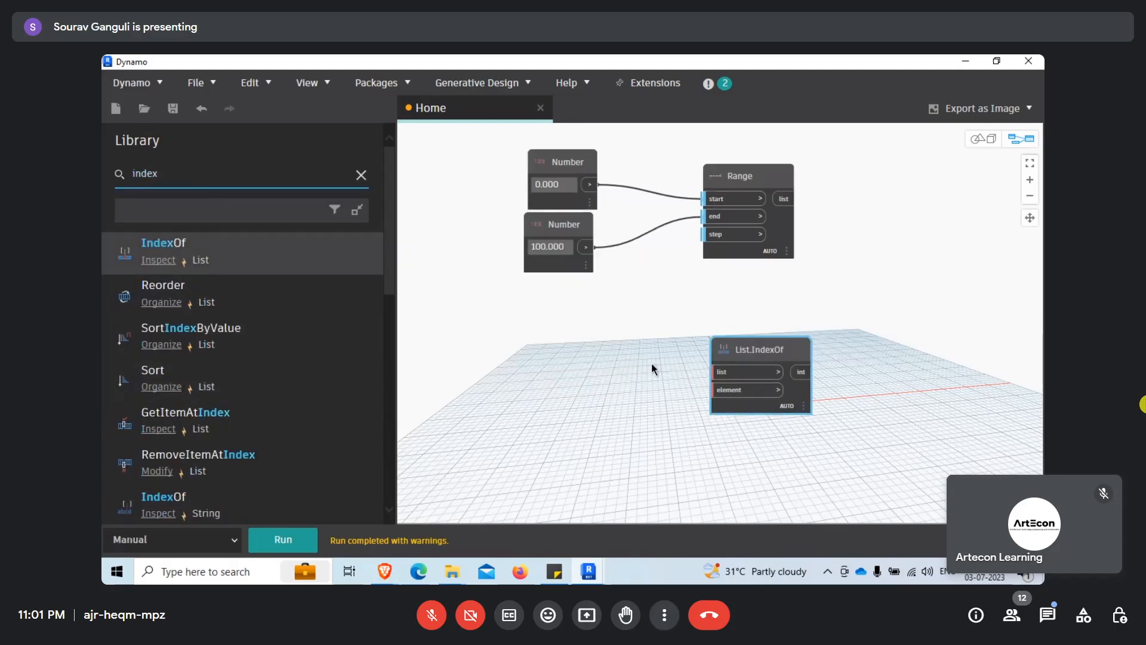
pyautogui.moveTo(652, 364); pyautogui.dragTo(570, 367, button='middle')
pyautogui.moveTo(665, 354); pyautogui.dragTo(838, 322)
pyautogui.click(703, 203)
pyautogui.click(813, 344)
# Add a Number node with the value 10 and connect it to the element input of List.IndexOf.
pyautogui.moveTo(222, 179); pyautogui.dragTo(102, 177)
pyautogui.write('number')
pyautogui.moveTo(235, 249); pyautogui.dragTo(707, 384)
pyautogui.click(702, 394)
pyautogui.write('10')
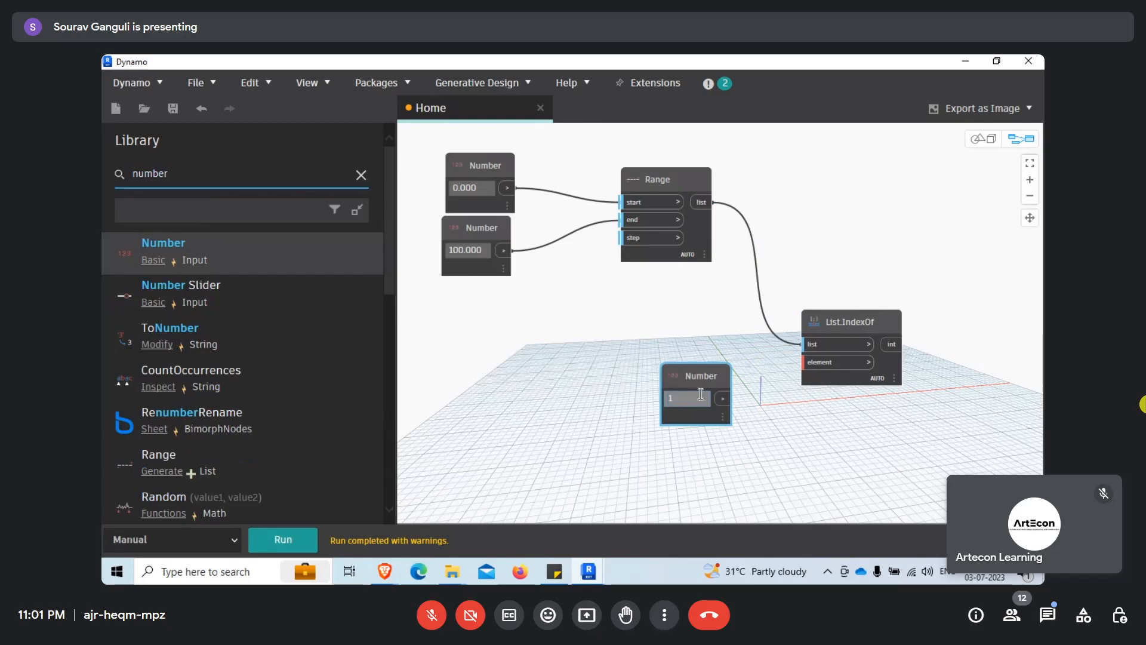
pyautogui.click(777, 387)
pyautogui.click(722, 398)
pyautogui.click(813, 364)
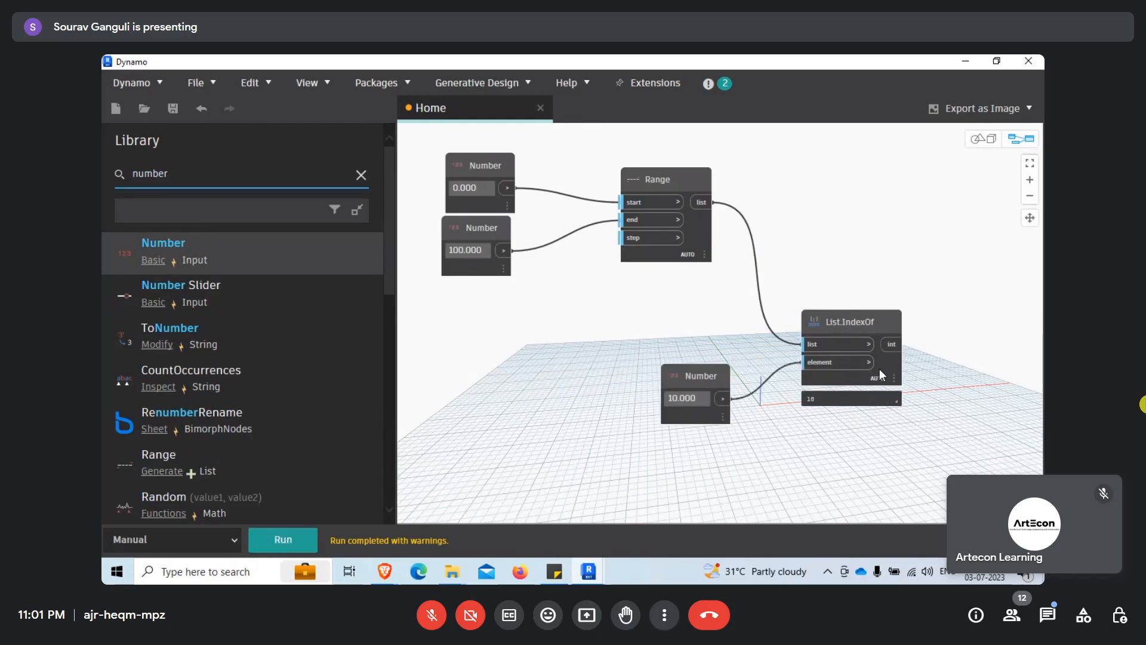
# Expand the output previews of List.IndexOf and Range and examine how the returned index relates to the list items.
pyautogui.click(884, 397)
pyautogui.scroll(3, 750, 415)
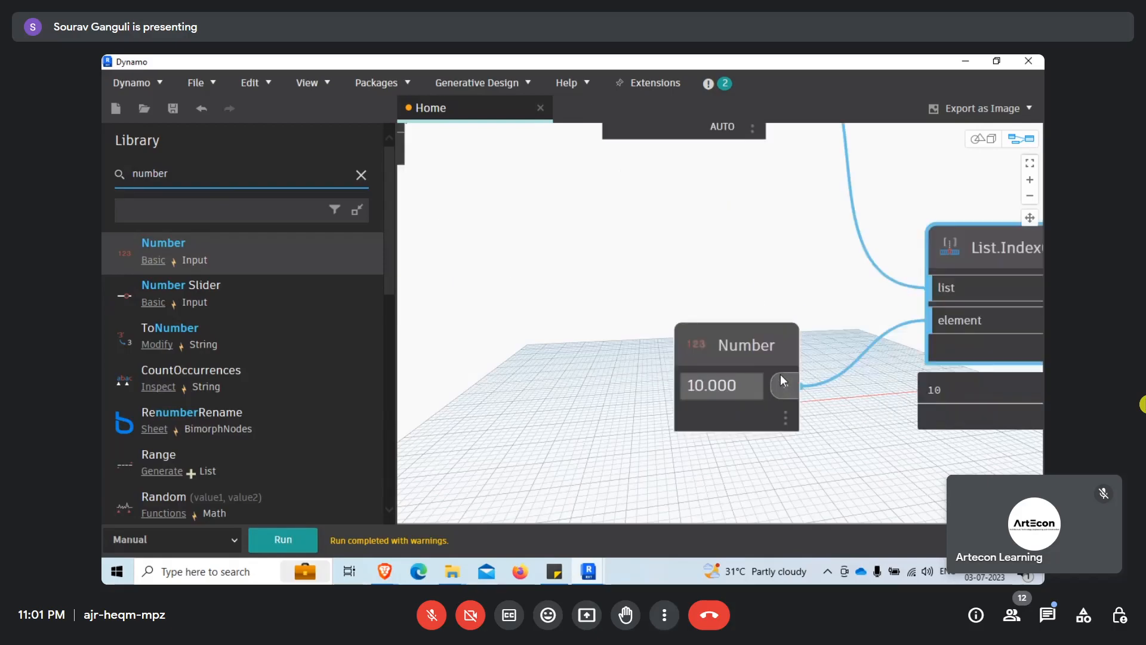
pyautogui.scroll(-5, 789, 387)
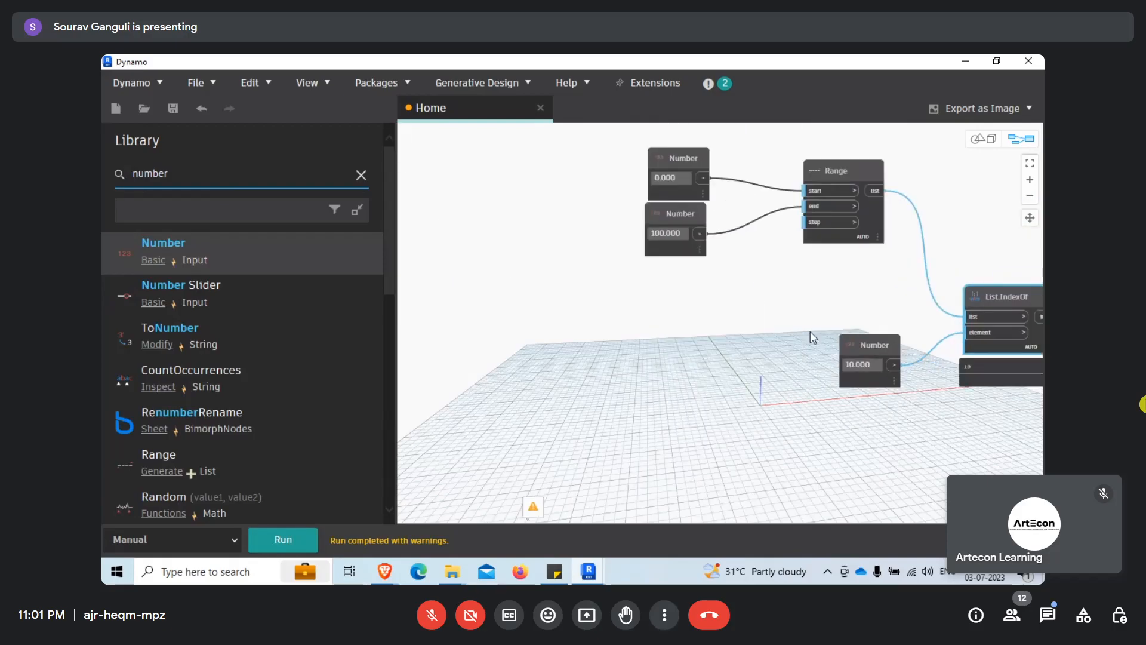
pyautogui.scroll(3, 771, 235)
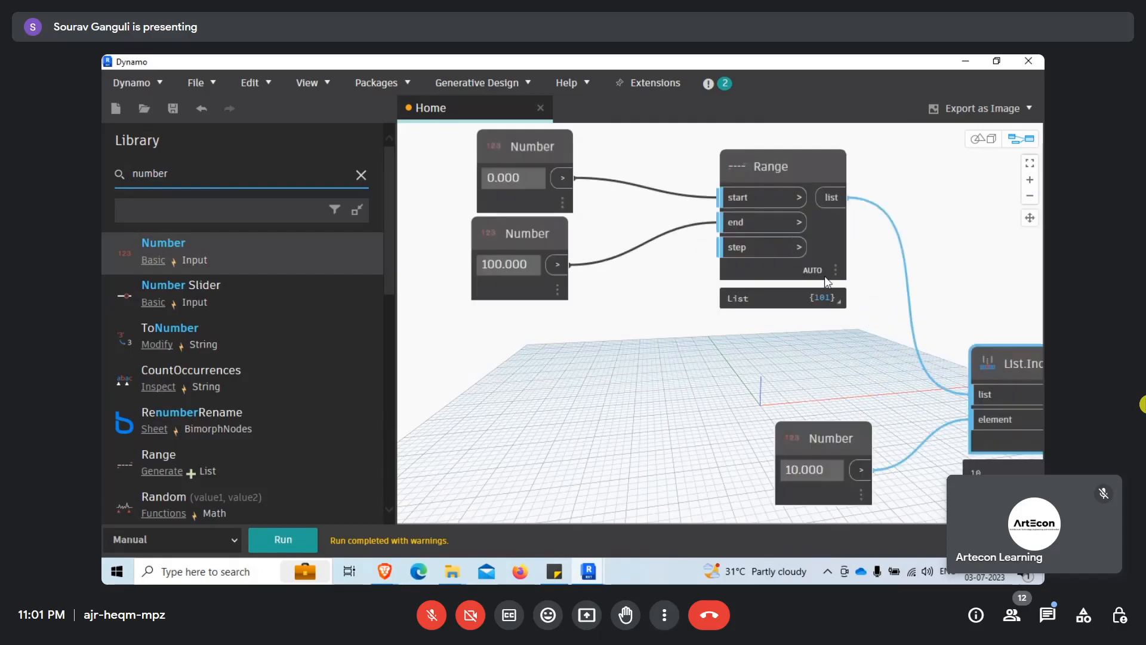
pyautogui.click(833, 293)
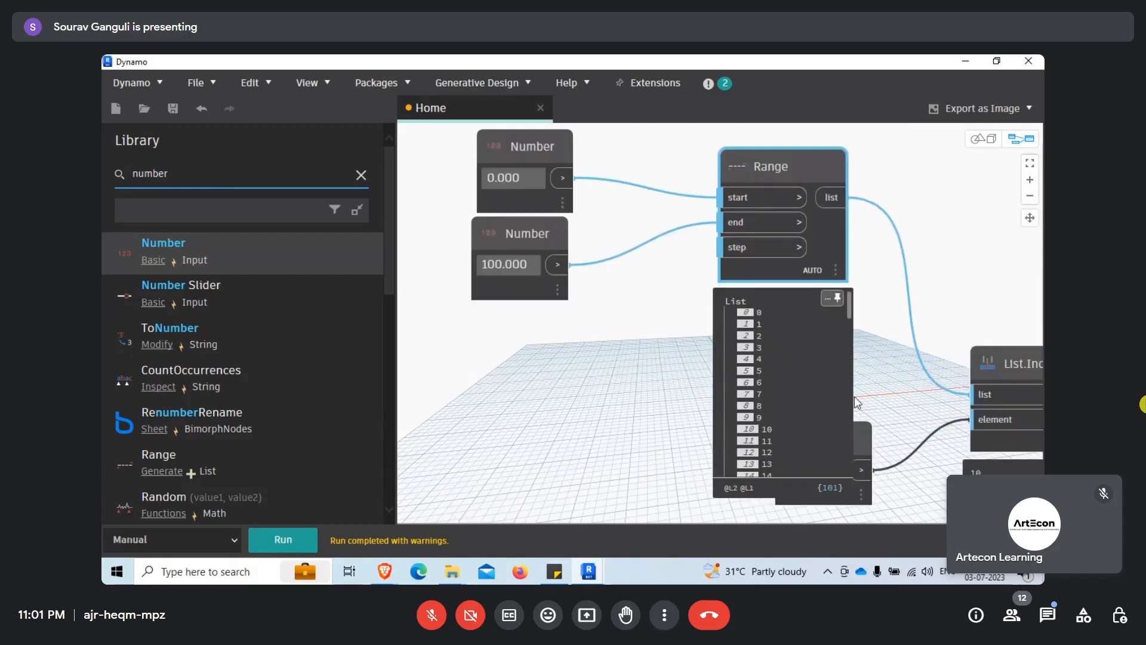
pyautogui.moveTo(855, 397); pyautogui.dragTo(628, 255, button='middle')
pyautogui.scroll(-4, 694, 317)
pyautogui.scroll(3, 784, 318)
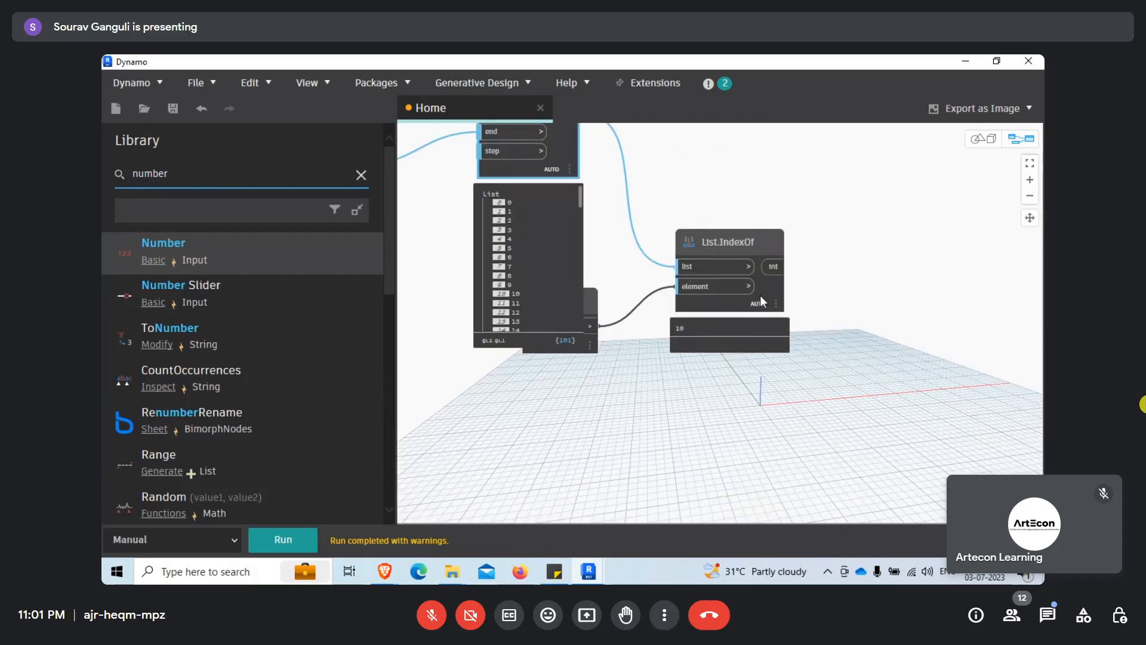
# Space List.IndexOf and its element Number away from the Range preview, set that Number to 101, and run the graph.
pyautogui.moveTo(761, 296); pyautogui.dragTo(854, 297)
pyautogui.moveTo(590, 311); pyautogui.dragTo(640, 329)
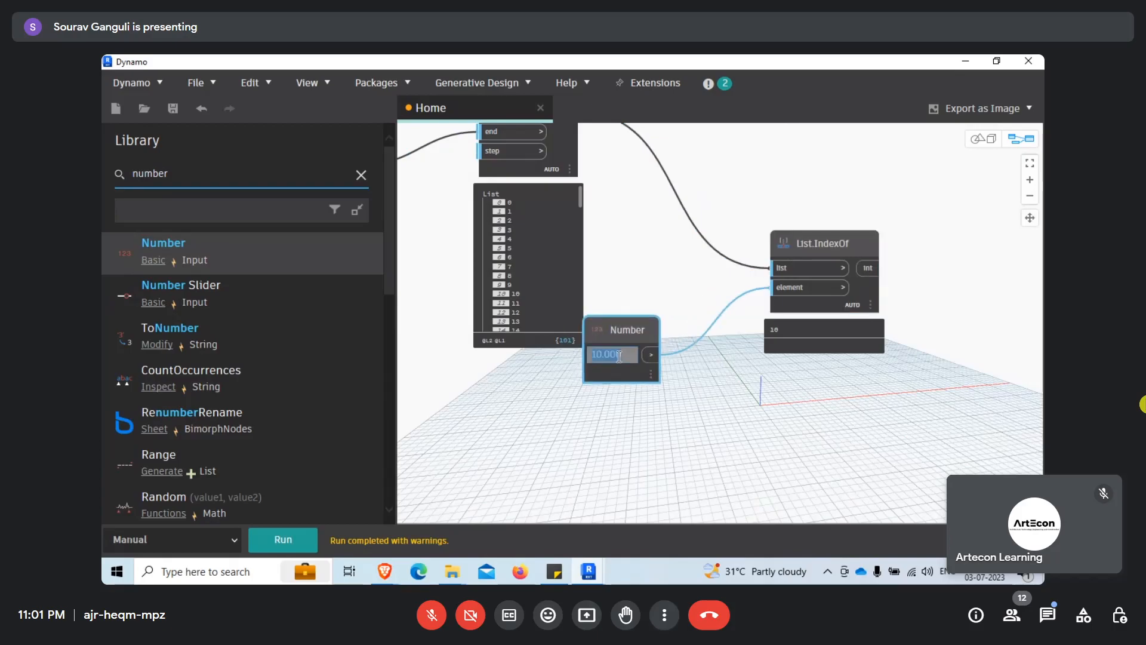
pyautogui.write('101')
pyautogui.click(634, 306)
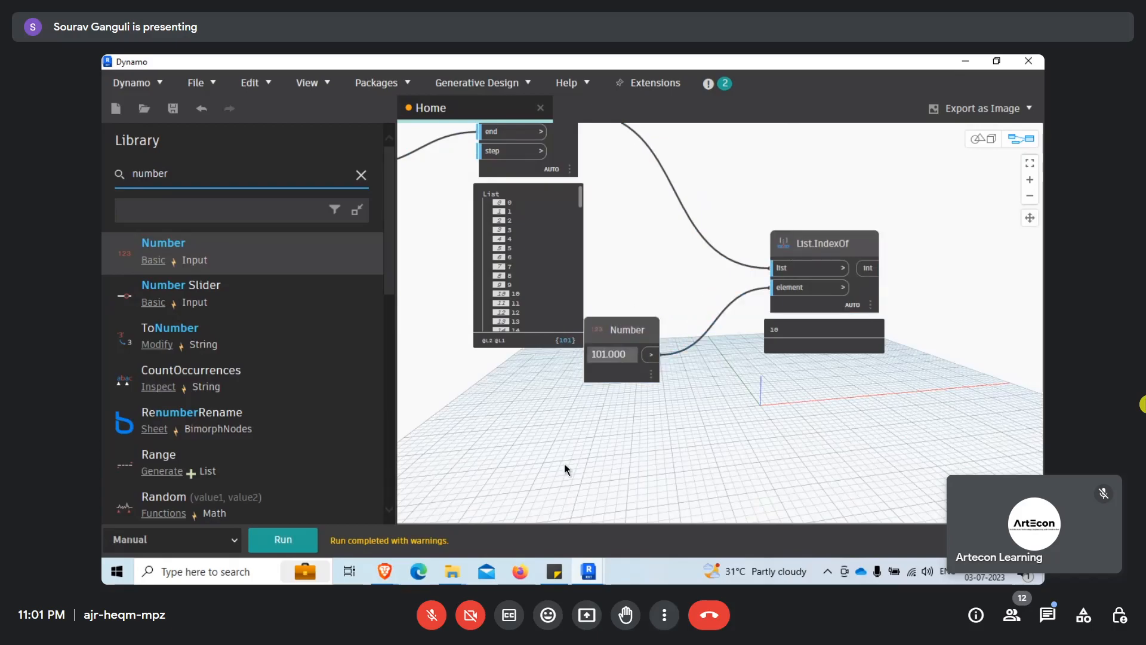
pyautogui.click(281, 539)
pyautogui.moveTo(650, 273); pyautogui.dragTo(708, 302, button='middle')
pyautogui.moveTo(702, 358); pyautogui.dragTo(744, 377)
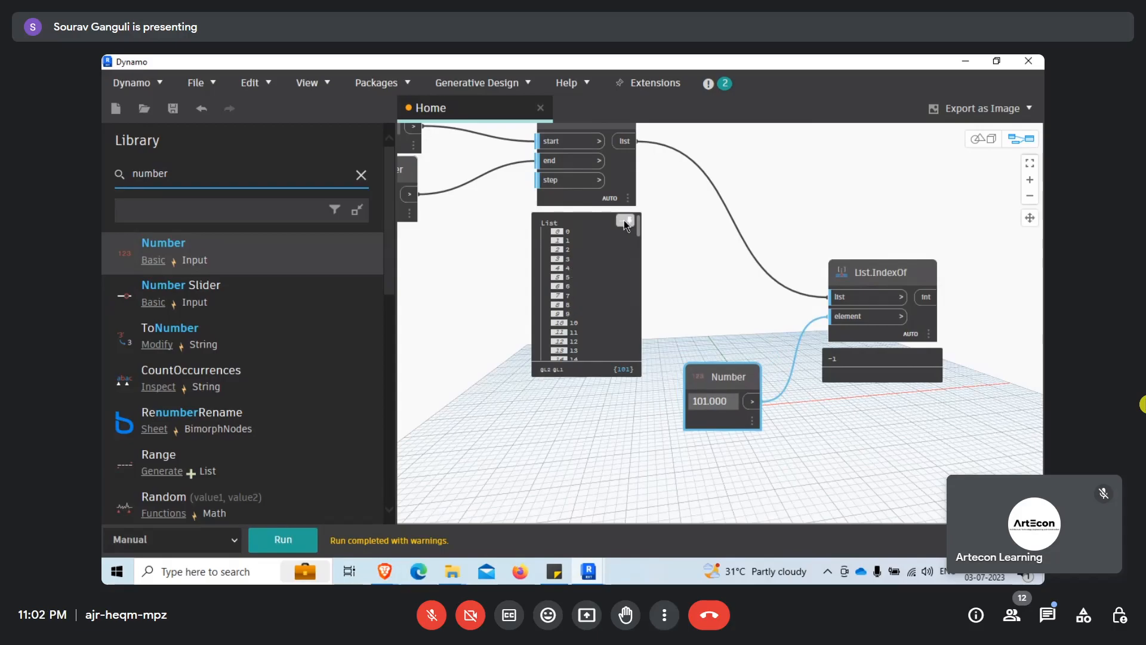
pyautogui.moveTo(700, 229); pyautogui.dragTo(752, 255, button='middle')
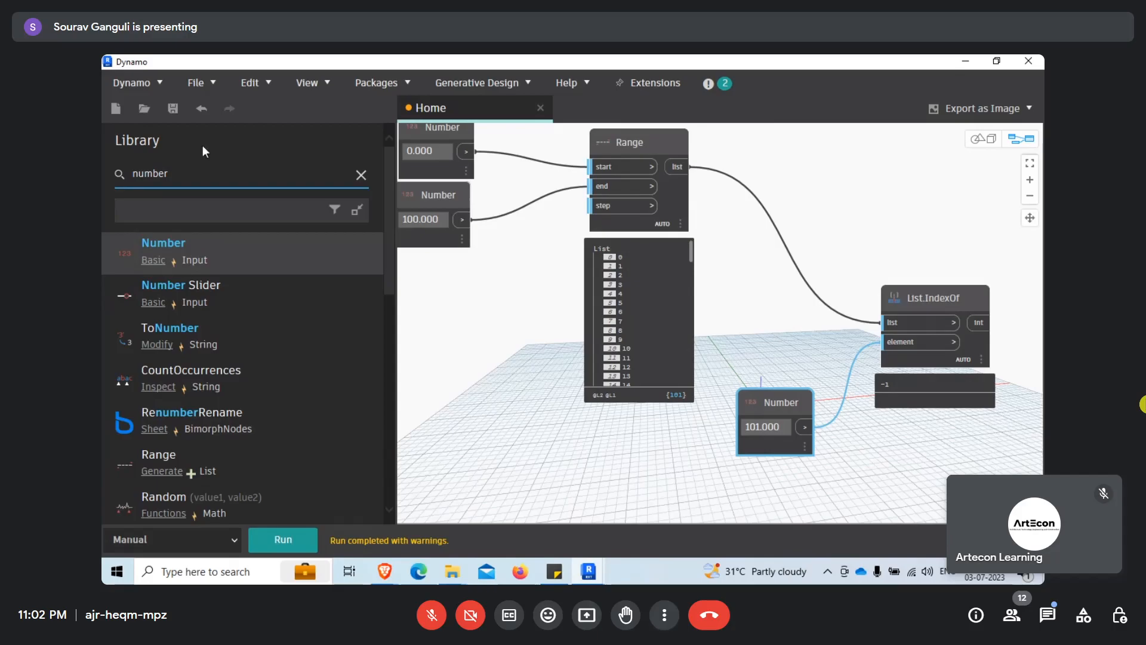
# Add a List.Chop node and wire it between Range's list output and the list input of List.IndexOf.
pyautogui.moveTo(195, 177); pyautogui.dragTo(101, 177)
pyautogui.press('BackSpace')
pyautogui.write('list')
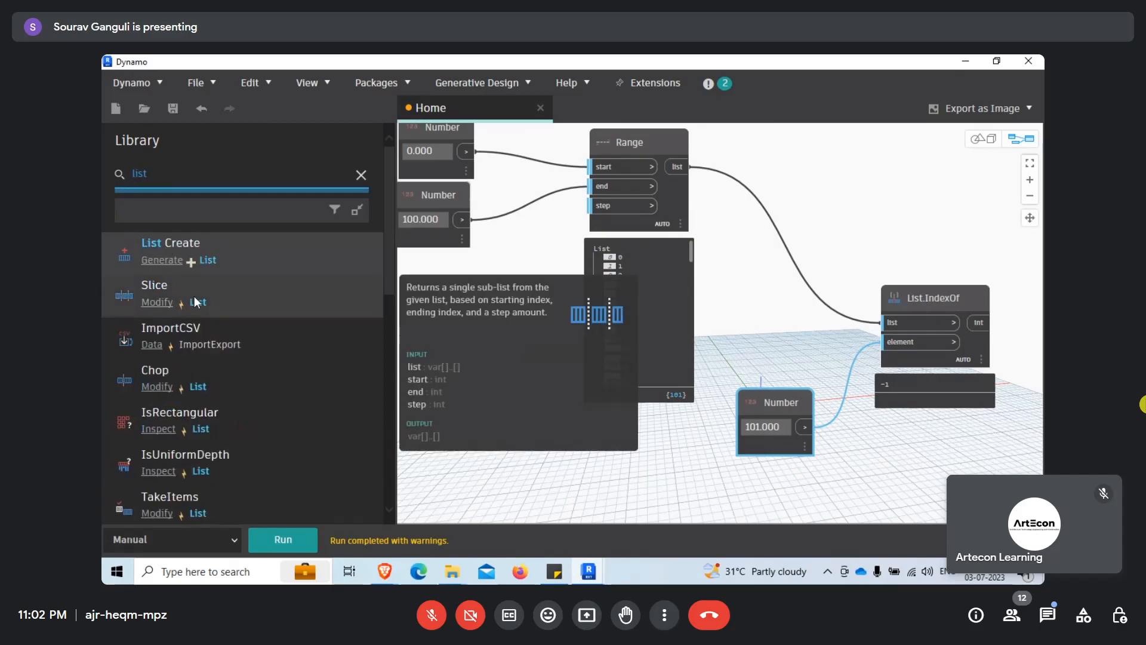
pyautogui.click(233, 370)
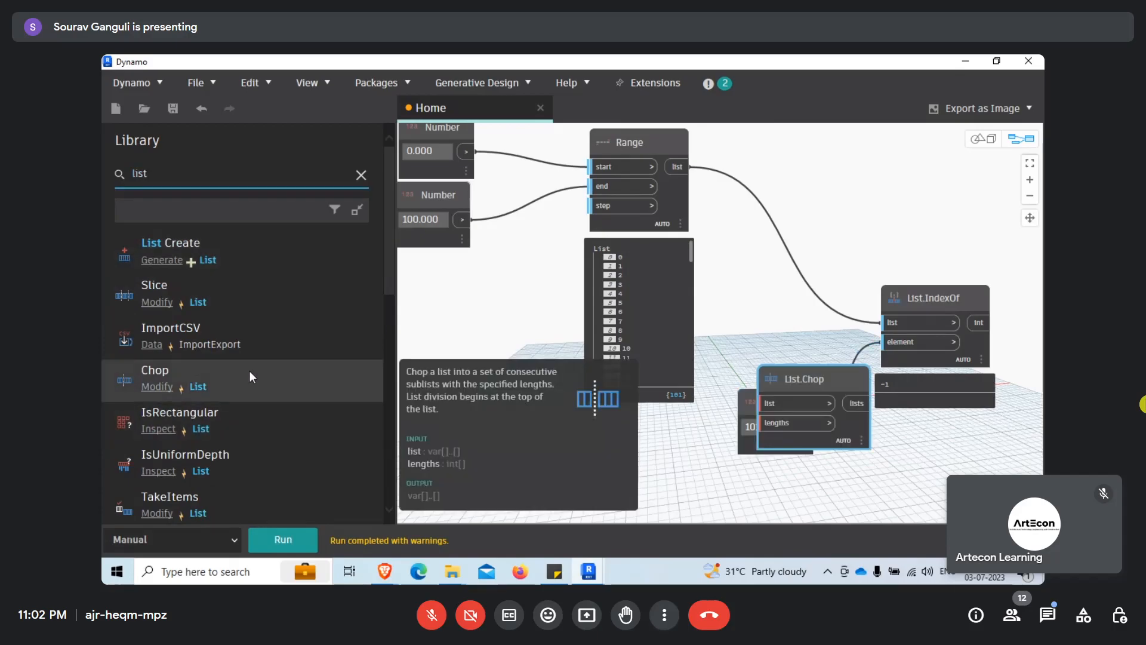
pyautogui.moveTo(536, 371); pyautogui.dragTo(510, 402, button='middle')
pyautogui.moveTo(787, 412); pyautogui.dragTo(809, 137)
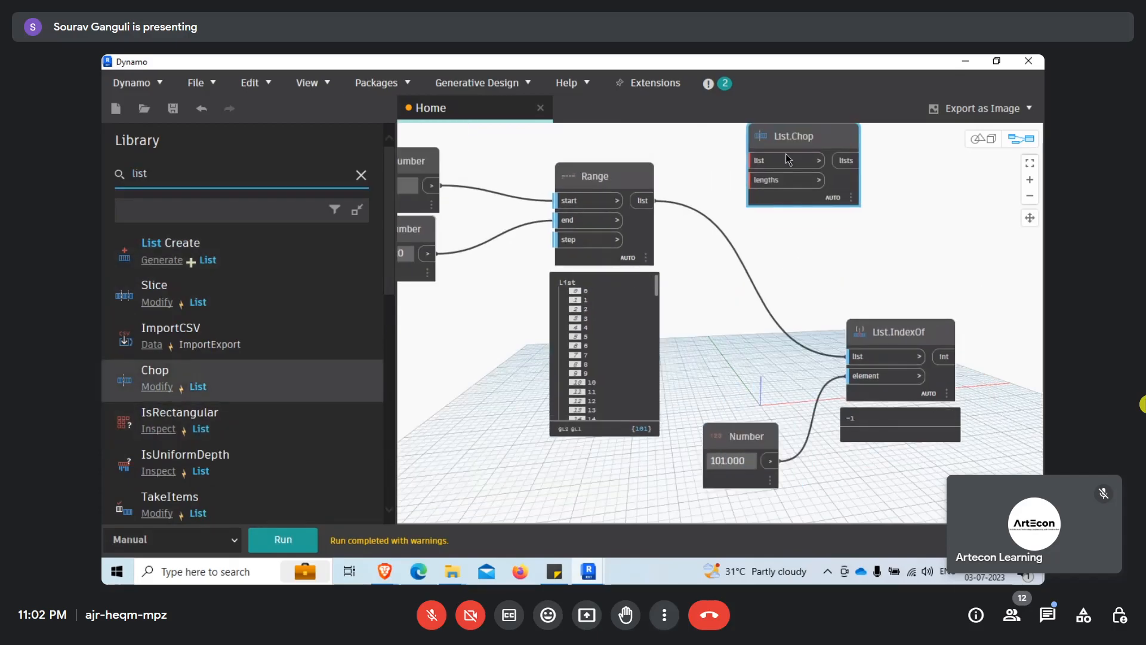
pyautogui.moveTo(643, 201); pyautogui.dragTo(755, 160)
pyautogui.moveTo(846, 160); pyautogui.dragTo(894, 356)
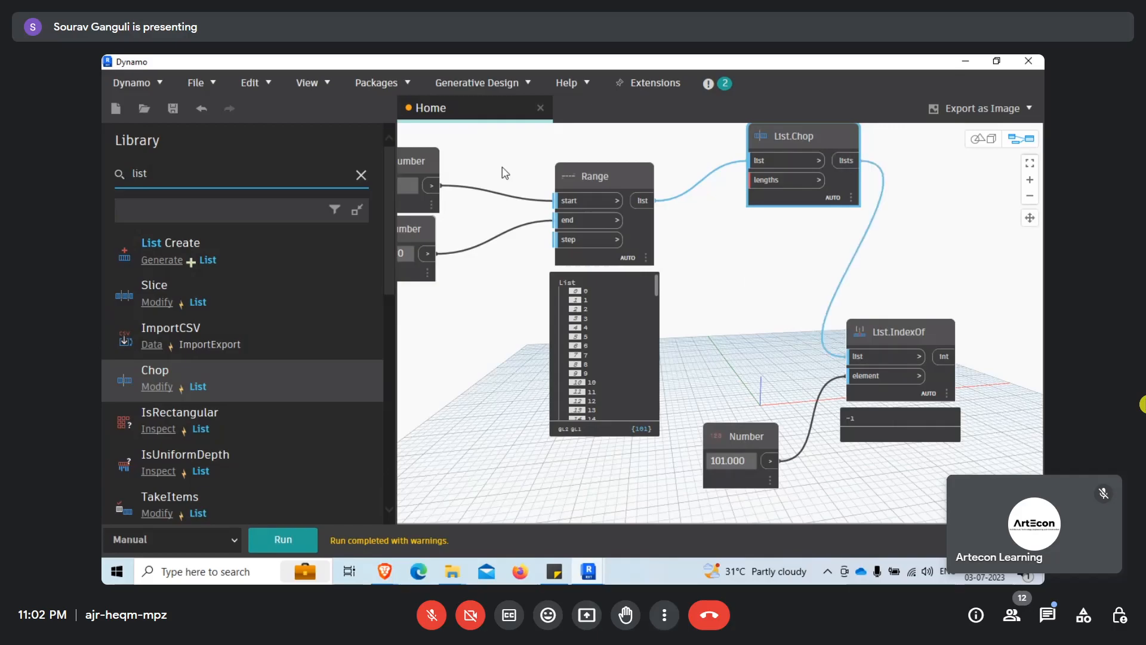
# Add a Number node with the value 5 and connect it to the lengths input of List.Chop.
pyautogui.doubleClick(139, 173)
pyautogui.write('number')
pyautogui.moveTo(220, 241); pyautogui.dragTo(729, 299)
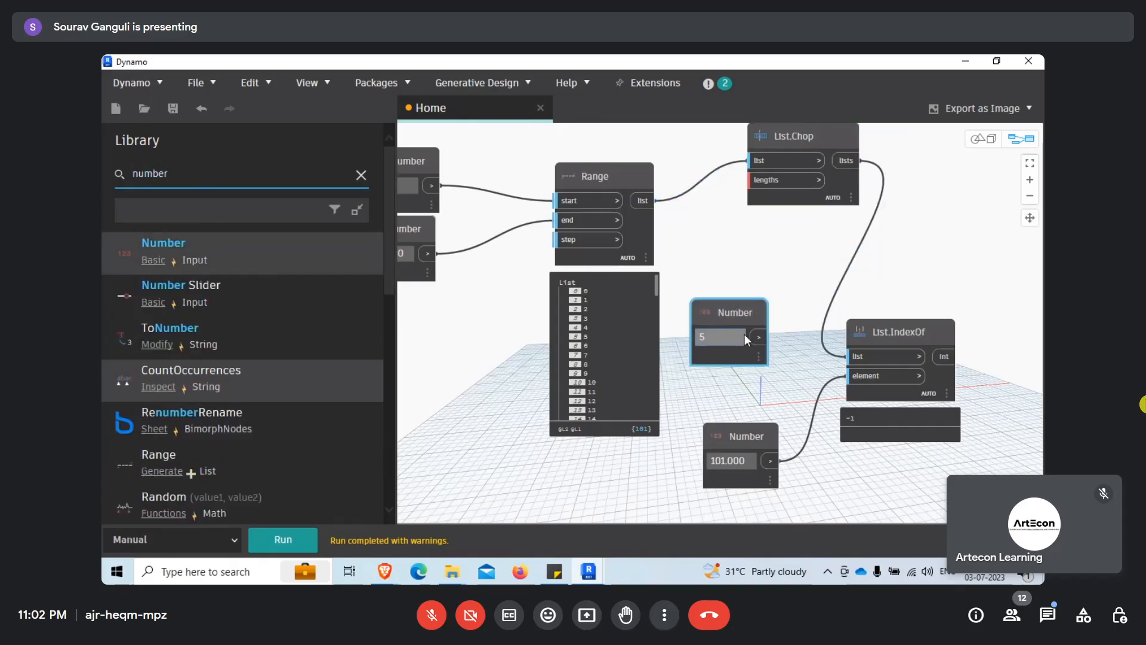
pyautogui.write('5')
pyautogui.moveTo(759, 337); pyautogui.dragTo(751, 180)
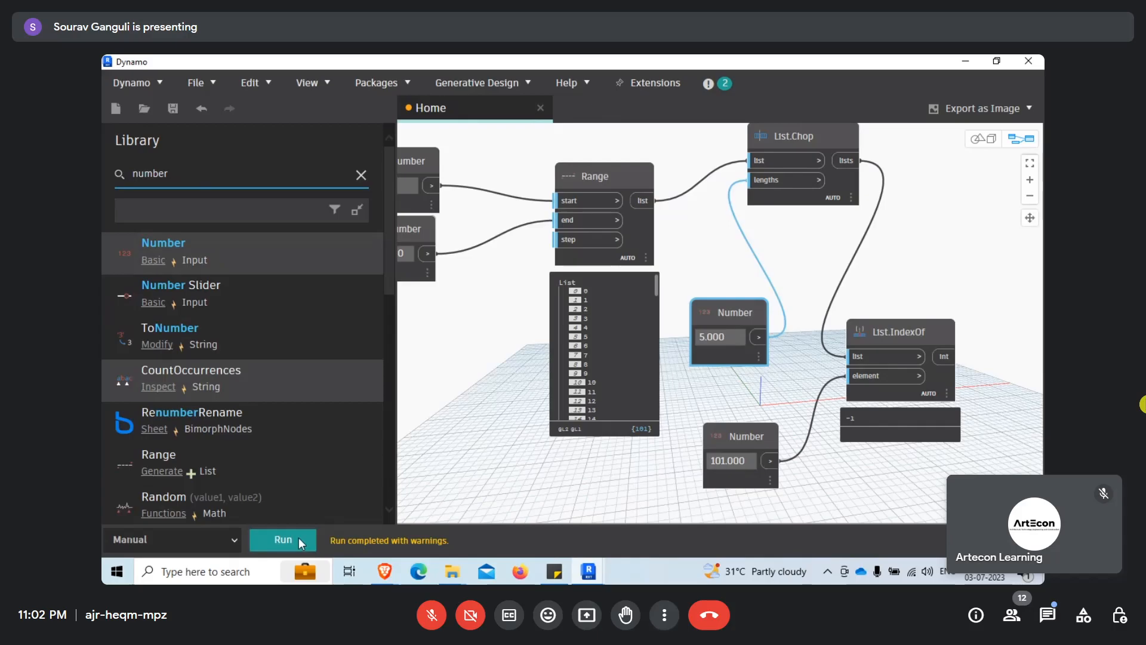
# Set the Number feeding the element input of List.IndexOf to 10 and run the graph.
pyautogui.doubleClick(729, 460)
pyautogui.write('10')
pyautogui.click(772, 403)
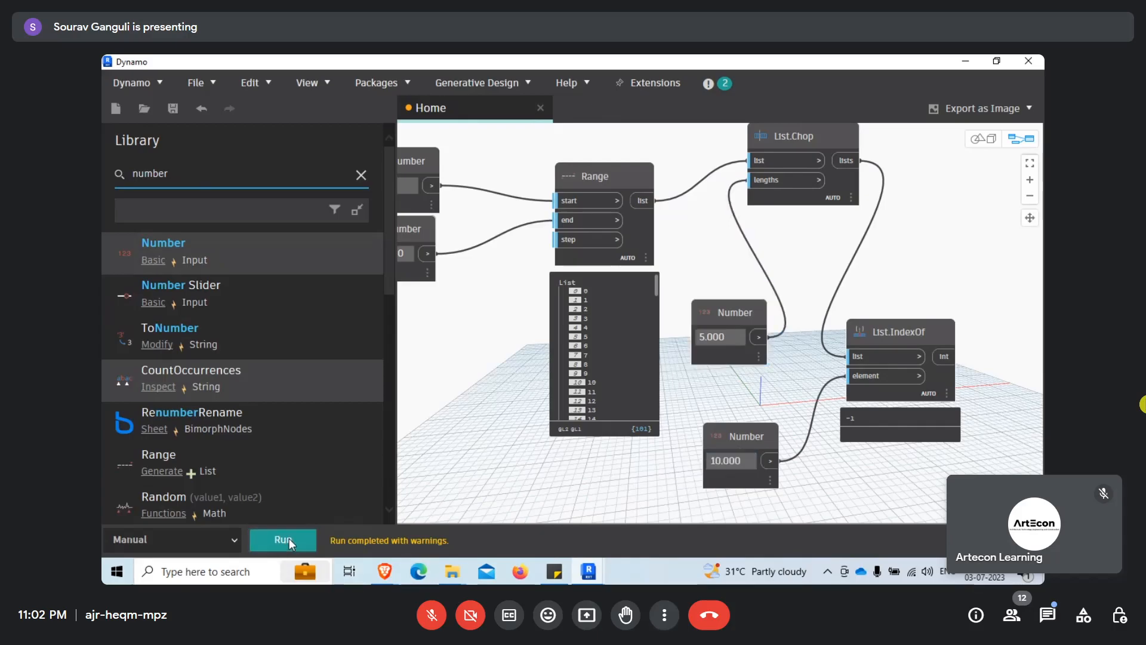
# Keep List.Chop's output preview open and move List.IndexOf clear of it.
pyautogui.click(832, 170)
pyautogui.moveTo(901, 285); pyautogui.dragTo(764, 199, button='middle')
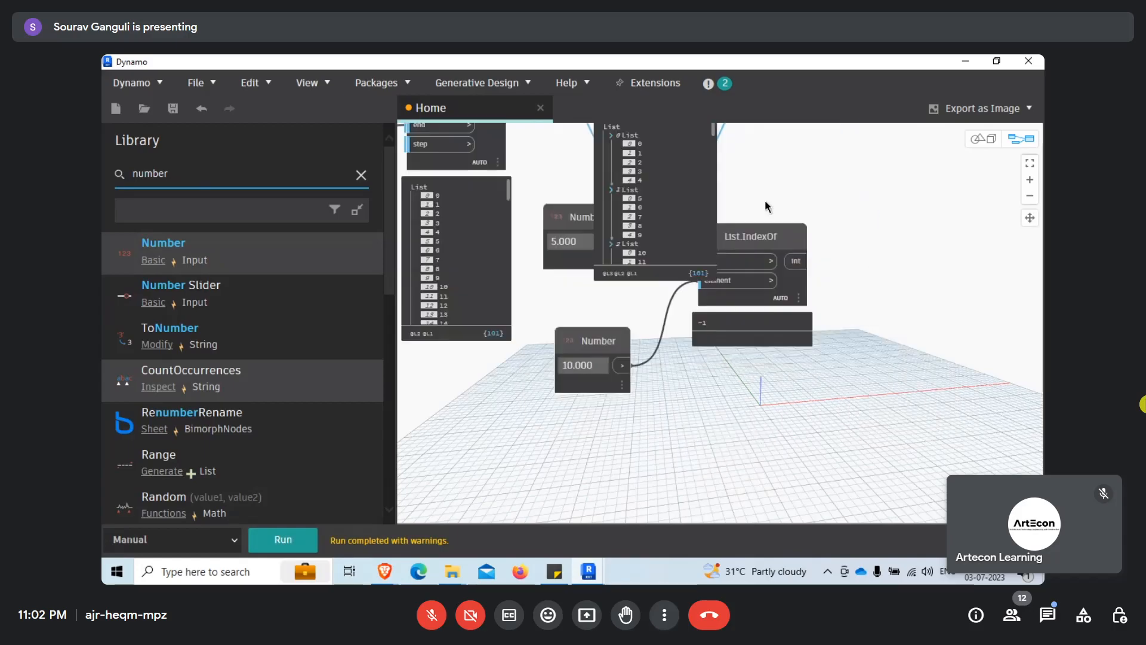
pyautogui.moveTo(782, 234); pyautogui.dragTo(938, 335)
pyautogui.moveTo(756, 244); pyautogui.dragTo(755, 330, button='middle')
# Collapse sublists 0 through 6 in List.Chop's output preview.
pyautogui.moveTo(713, 217); pyautogui.dragTo(713, 286)
pyautogui.scroll(4, 711, 301)
pyautogui.scroll(12, 647, 285)
pyautogui.click(611, 222)
pyautogui.click(611, 231)
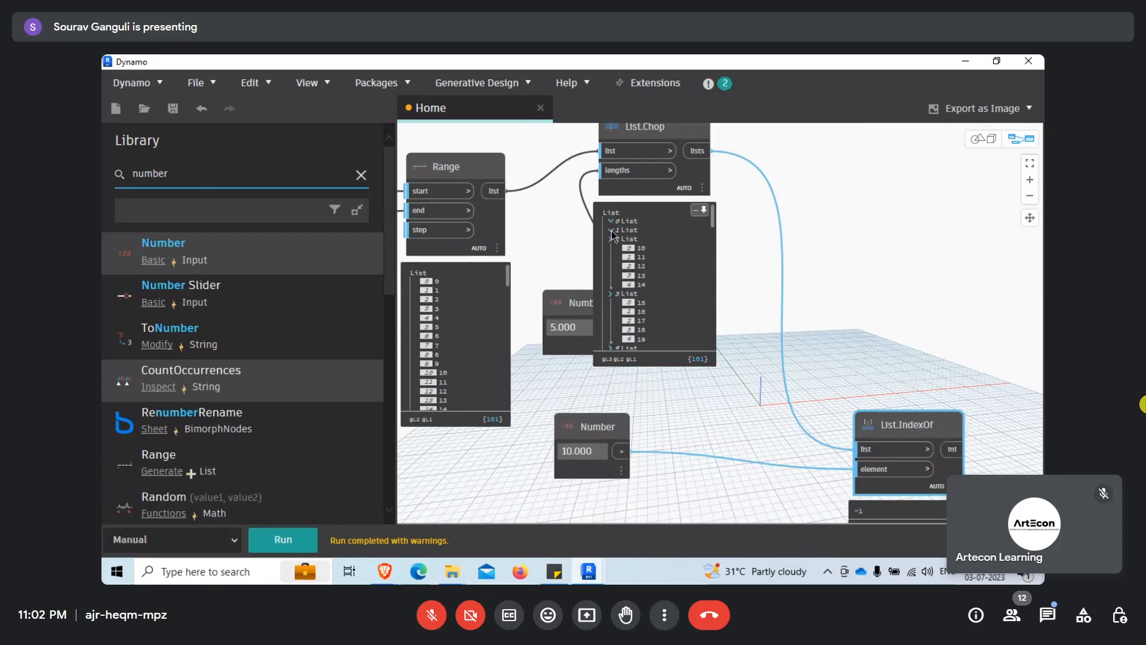
pyautogui.click(611, 239)
pyautogui.click(611, 249)
pyautogui.click(611, 257)
pyautogui.click(611, 268)
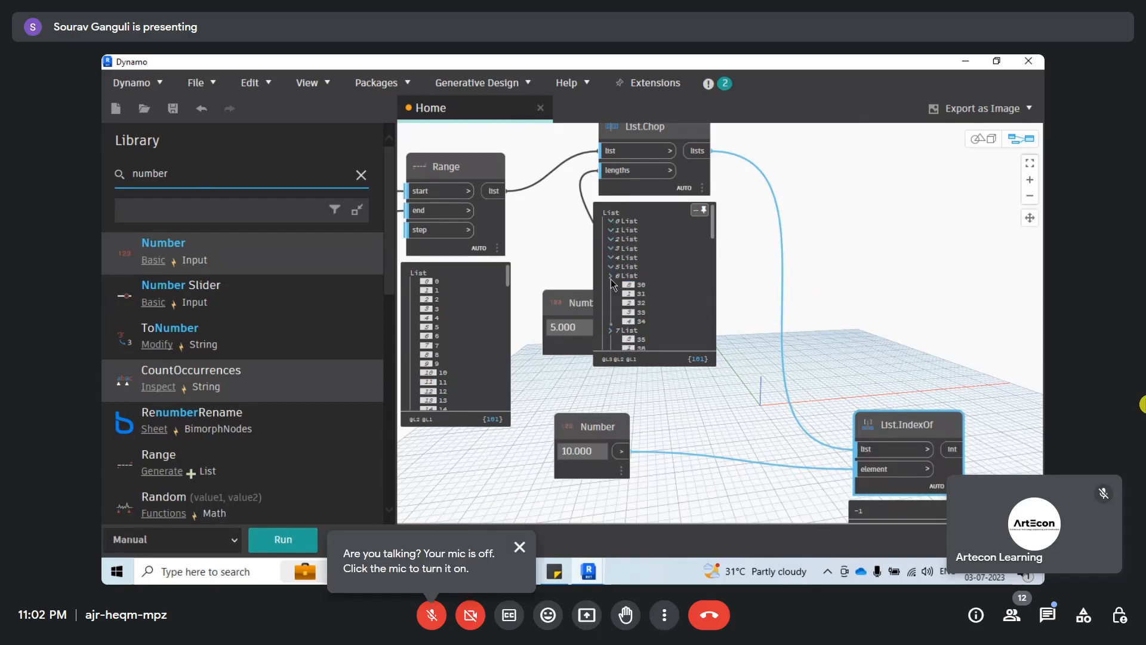
pyautogui.click(611, 276)
pyautogui.click(926, 450)
pyautogui.click(744, 445)
pyautogui.moveTo(883, 346); pyautogui.dragTo(865, 240, button='middle')
pyautogui.click(865, 241)
pyautogui.click(283, 540)
# Examine List.IndexOf's output preview to find which sublist contains the searched element.
pyautogui.moveTo(743, 446); pyautogui.dragTo(689, 325, button='middle')
pyautogui.click(804, 291)
pyautogui.scroll(3, 897, 331)
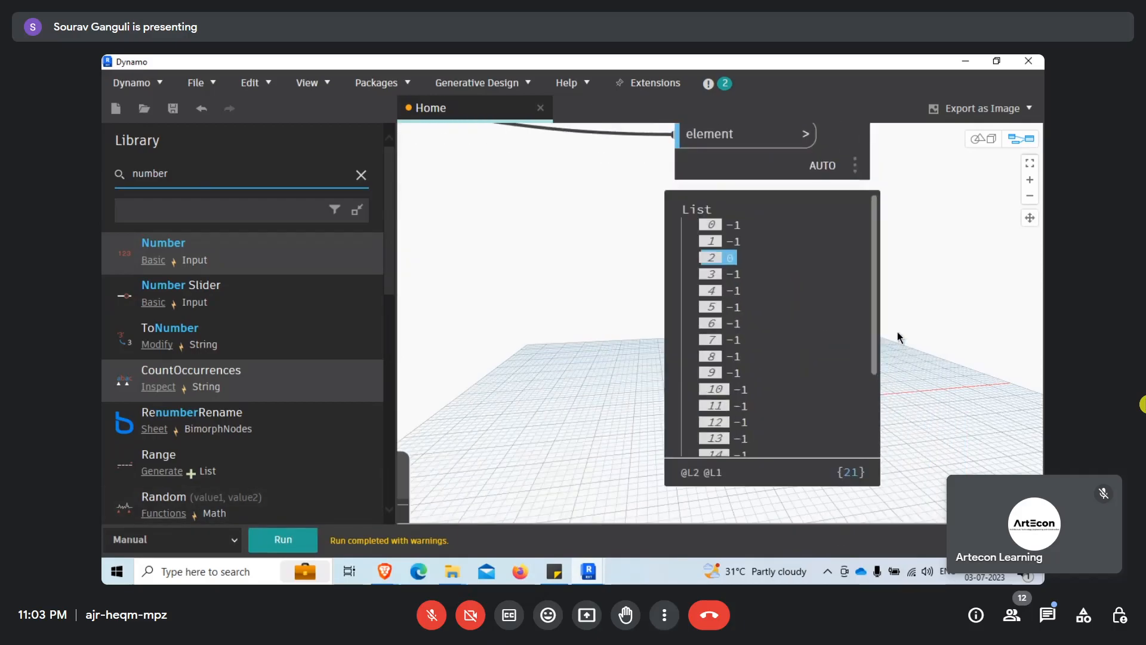
pyautogui.moveTo(875, 324); pyautogui.dragTo(884, 420)
pyautogui.scroll(3, 866, 254)
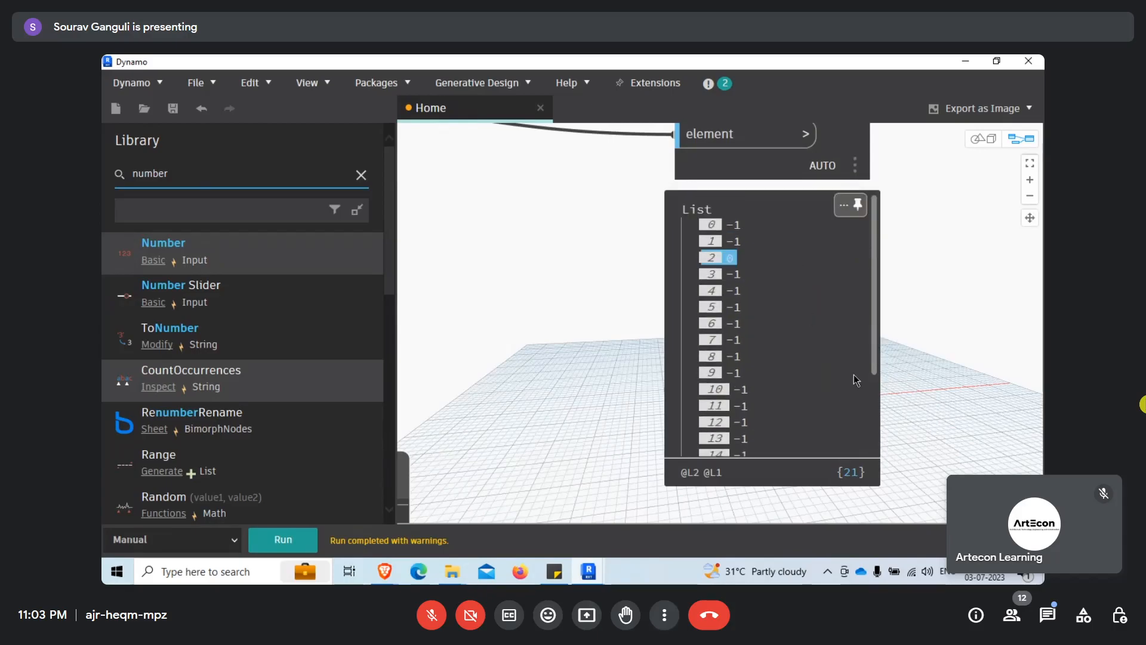
pyautogui.scroll(-3, 853, 374)
pyautogui.scroll(3, 906, 300)
pyautogui.scroll(-5, 900, 415)
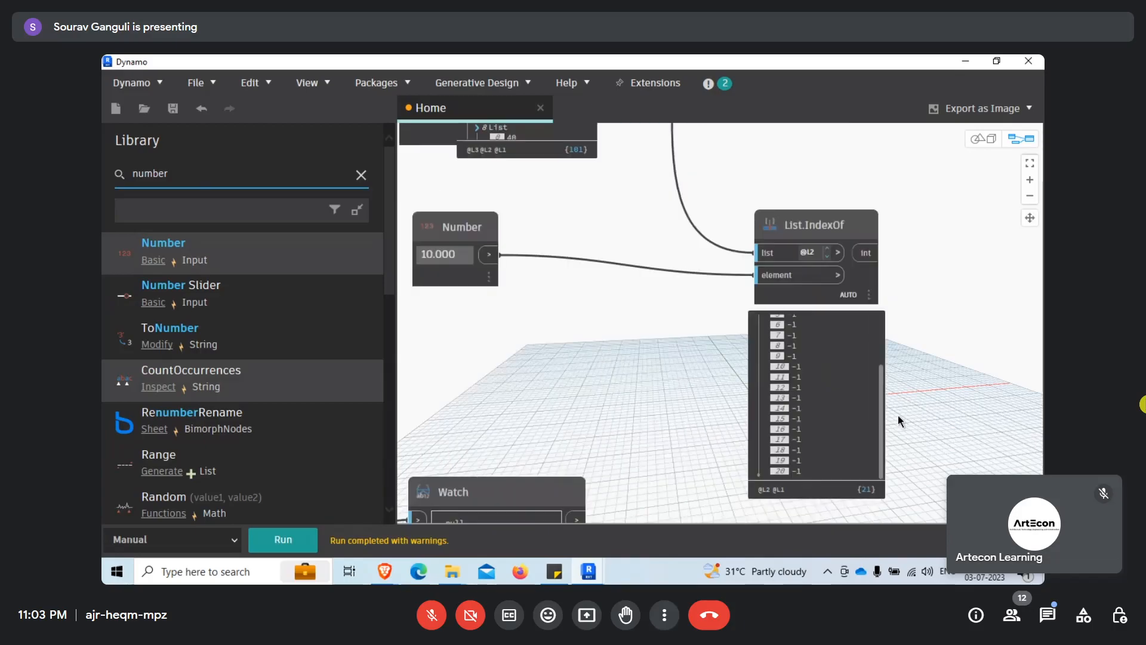
pyautogui.scroll(-3, 898, 414)
pyautogui.scroll(2, 894, 375)
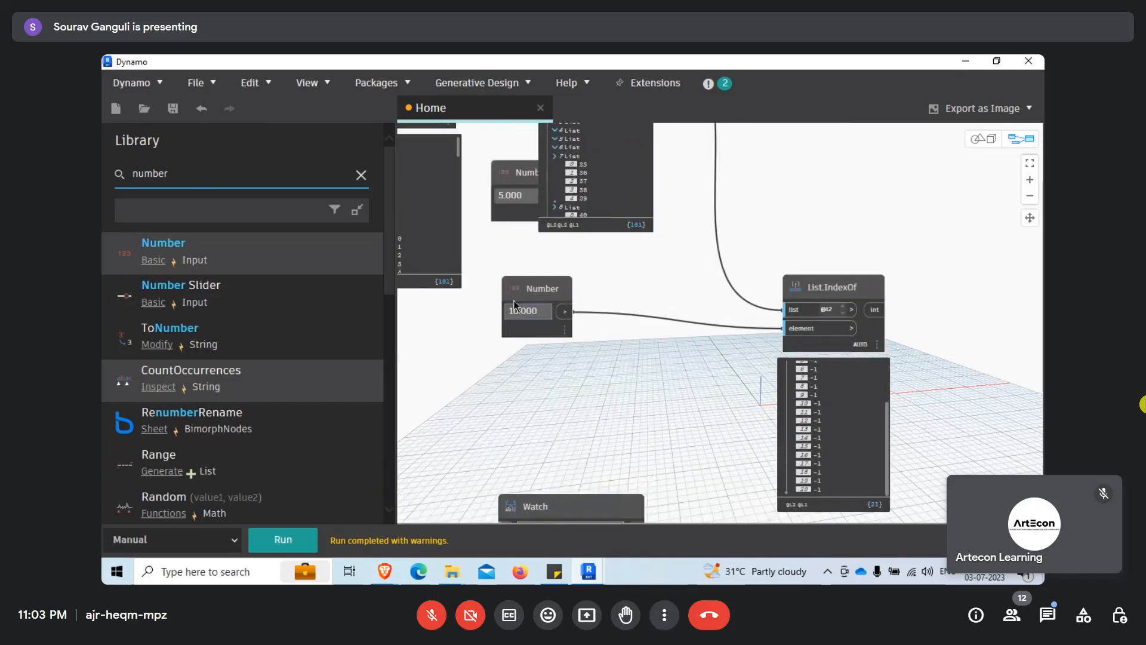
# Space out List.Chop, its lengths Number and the element Number so the nodes and previews do not overlap.
pyautogui.moveTo(521, 288); pyautogui.dragTo(569, 315)
pyautogui.click(589, 498)
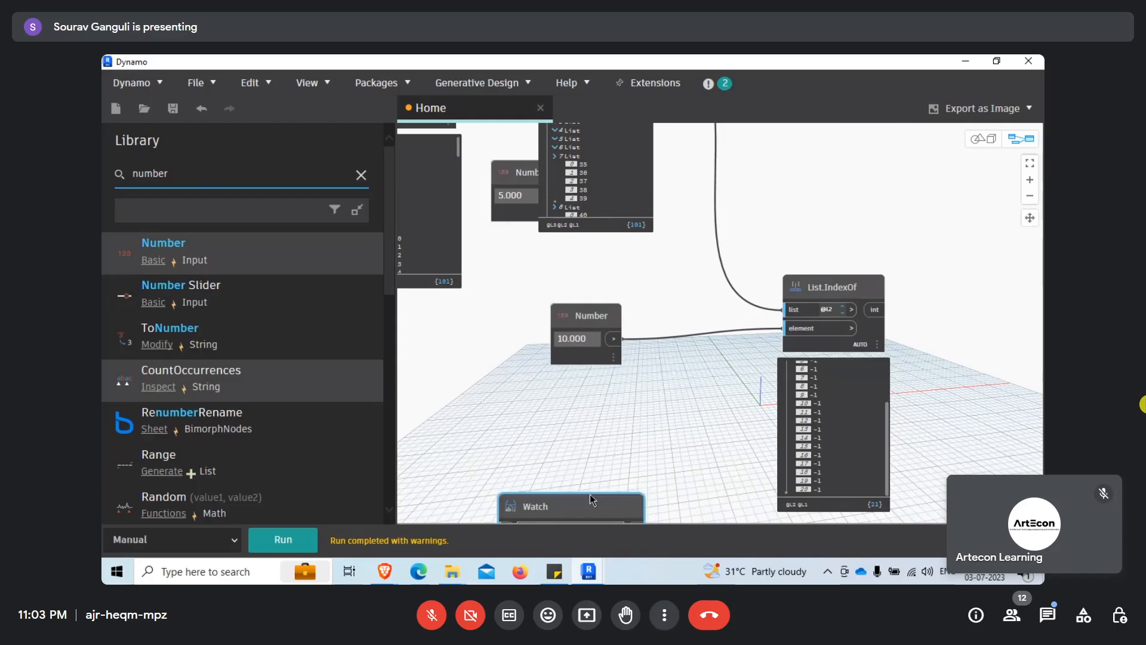
pyautogui.scroll(-3, 664, 422)
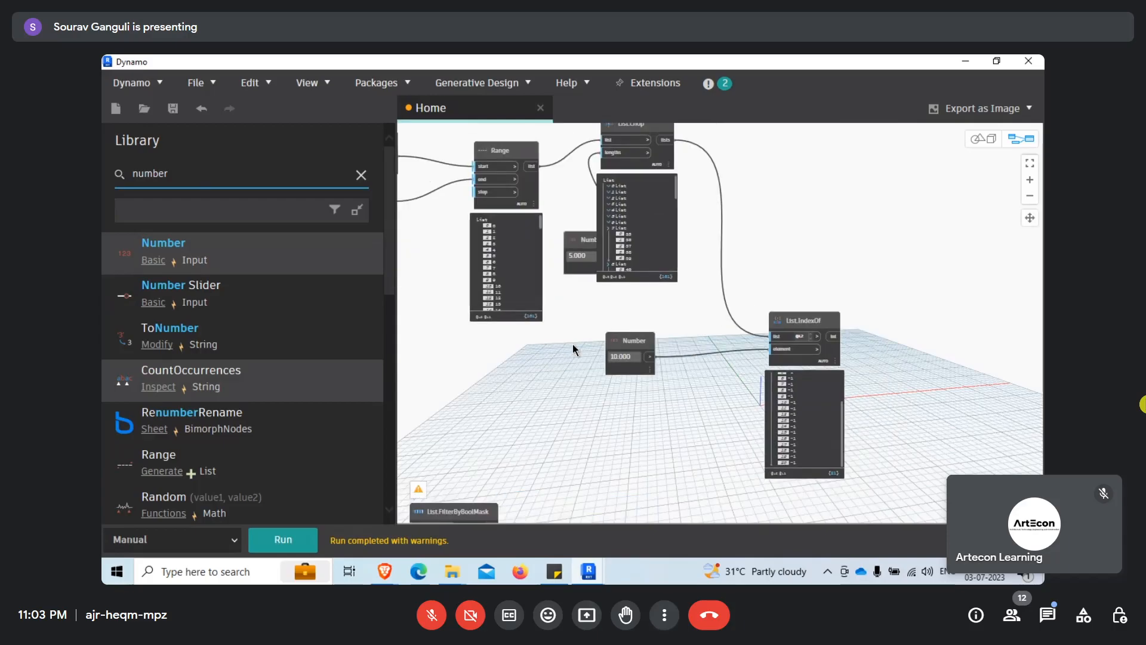
pyautogui.moveTo(573, 345); pyautogui.dragTo(672, 360, button='middle')
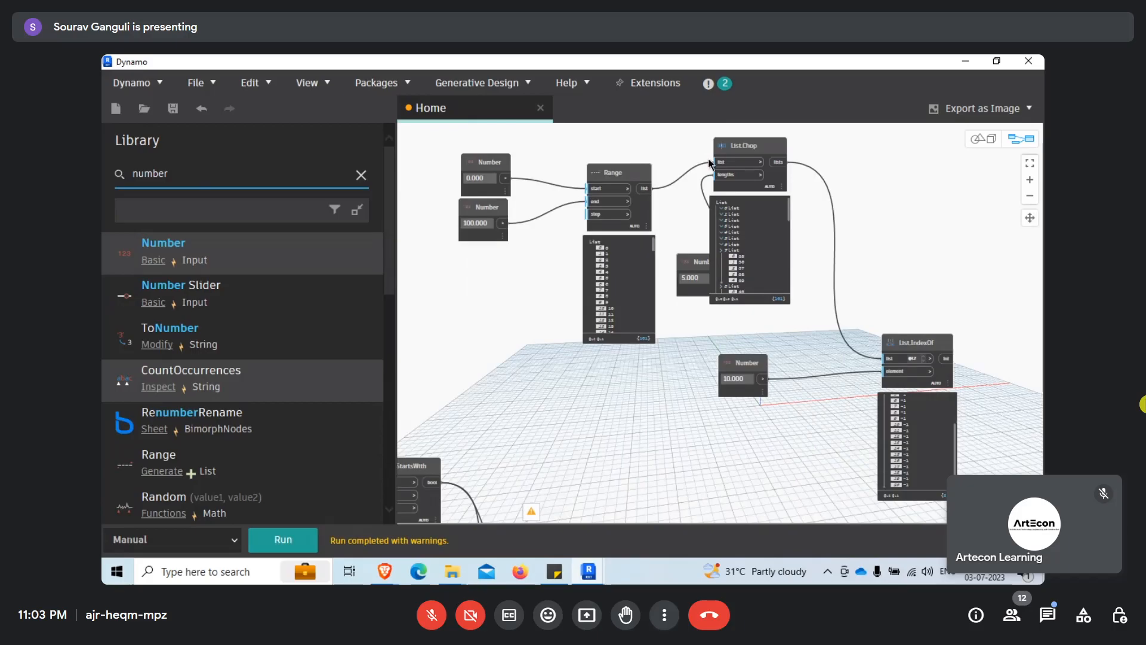
pyautogui.scroll(3, 744, 148)
pyautogui.moveTo(744, 148); pyautogui.dragTo(822, 185)
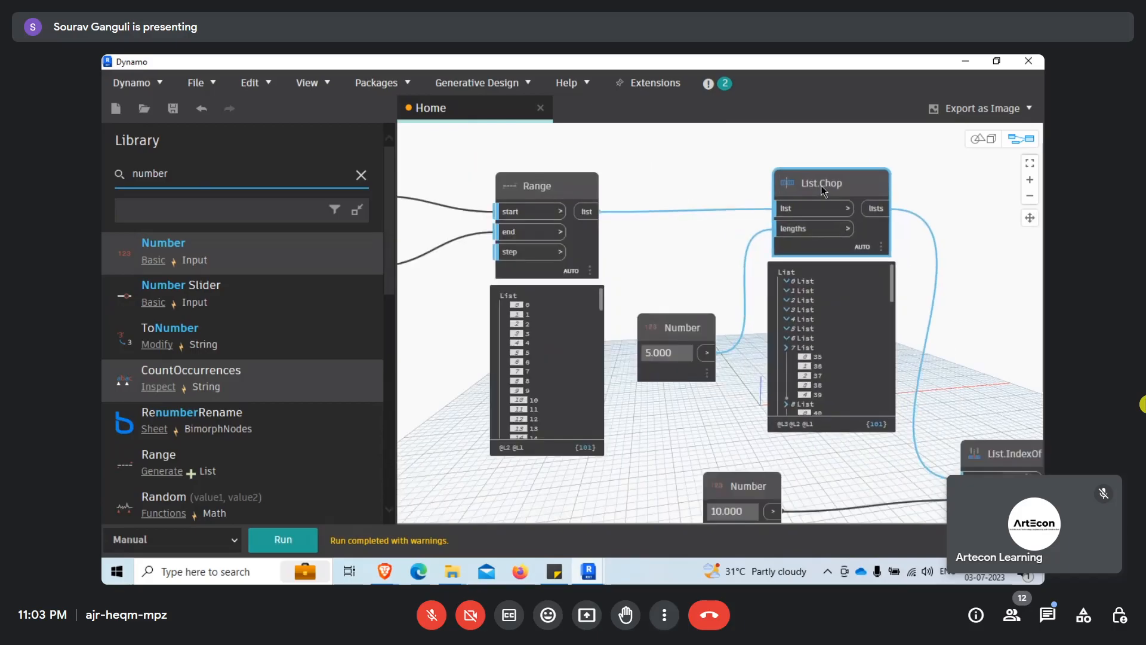
pyautogui.moveTo(697, 333); pyautogui.dragTo(691, 272)
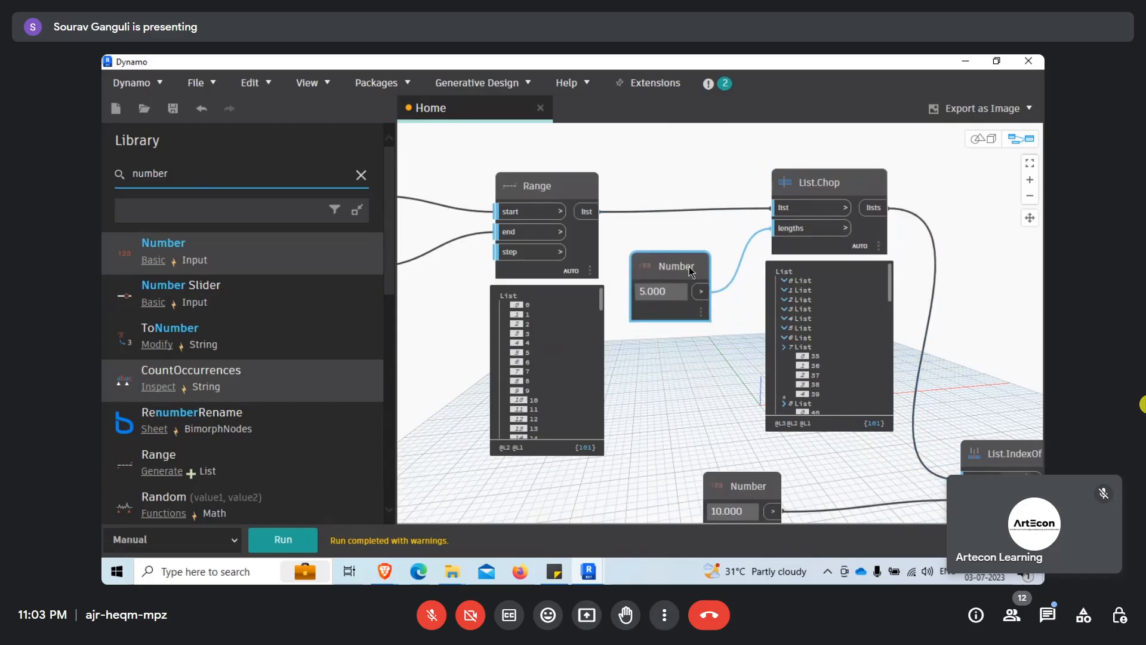
# Switch to the Google Meet call in Brave, open a new browser tab beside it, and return to Dynamo.
pyautogui.moveTo(391, 578)
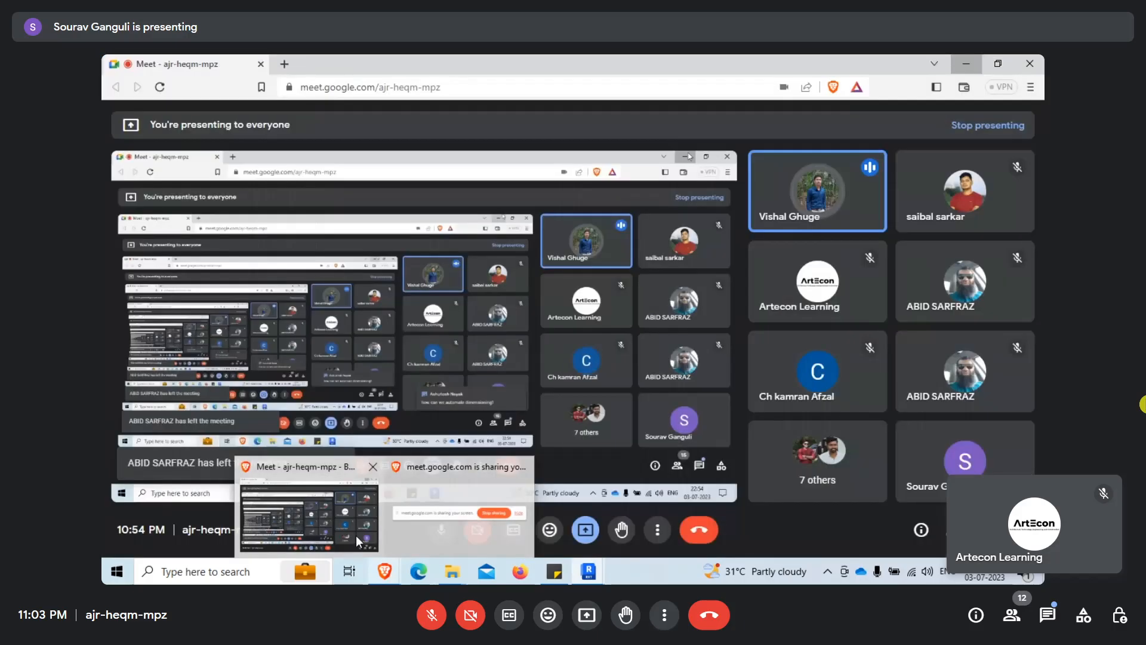
pyautogui.click(356, 535)
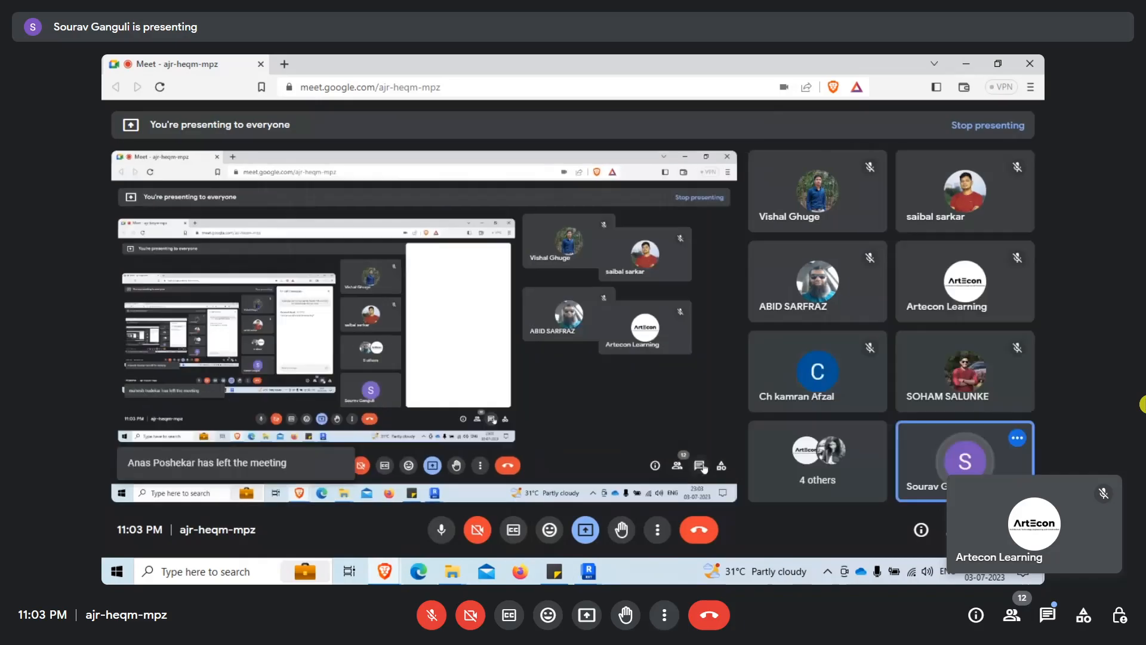
pyautogui.moveTo(939, 473)
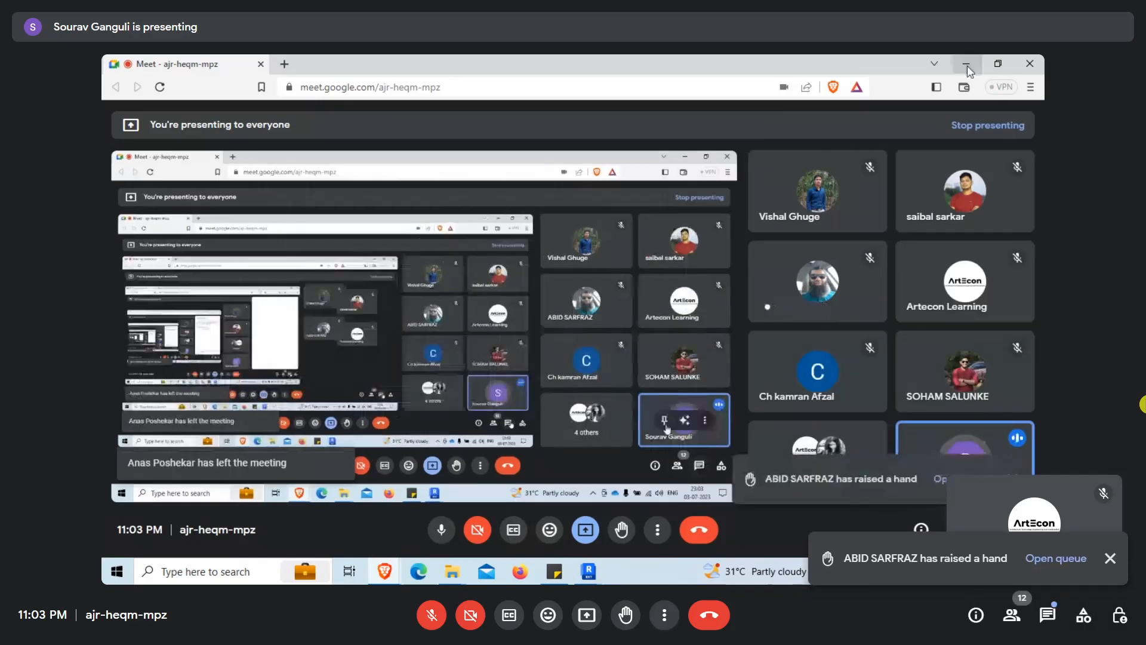
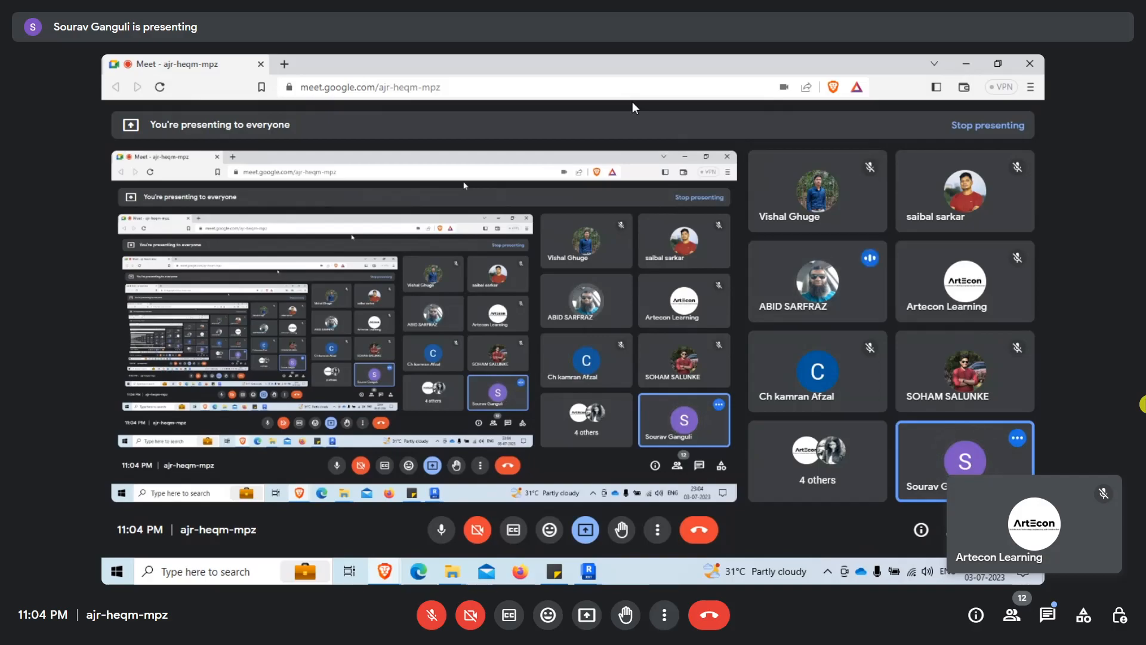
pyautogui.click(284, 65)
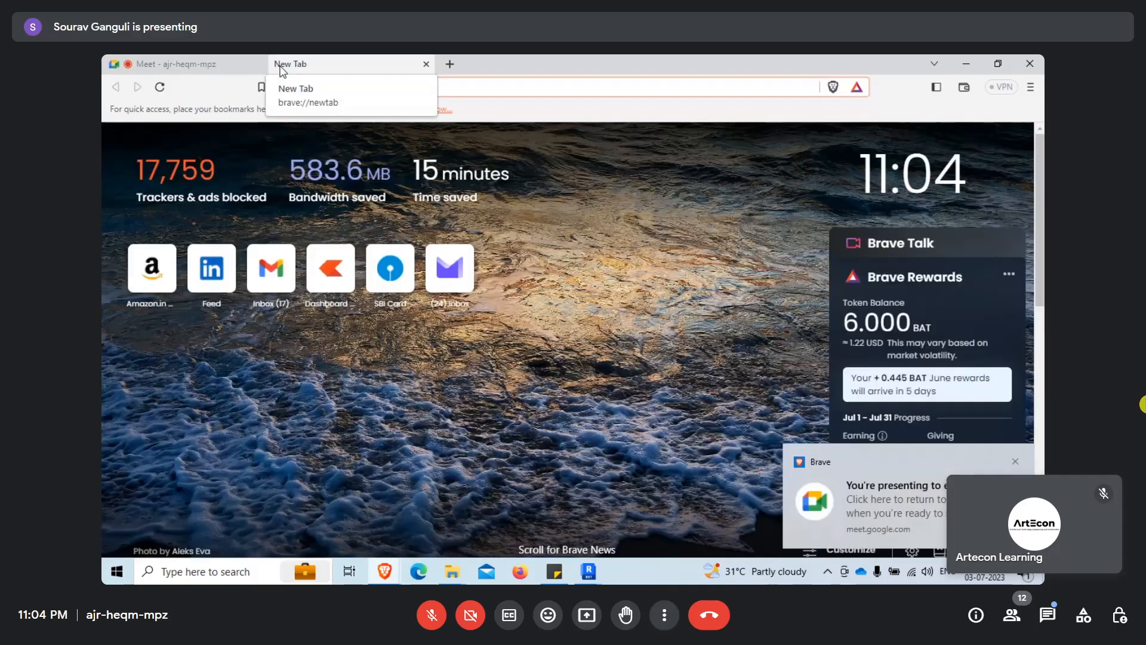
pyautogui.click(214, 63)
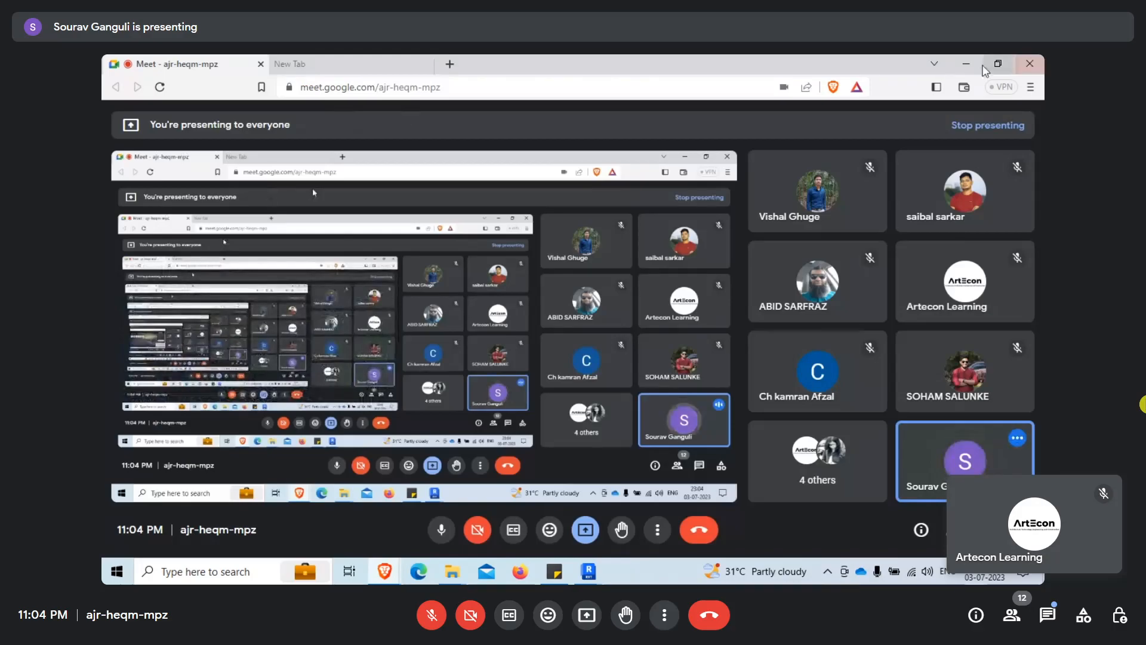
pyautogui.click(962, 64)
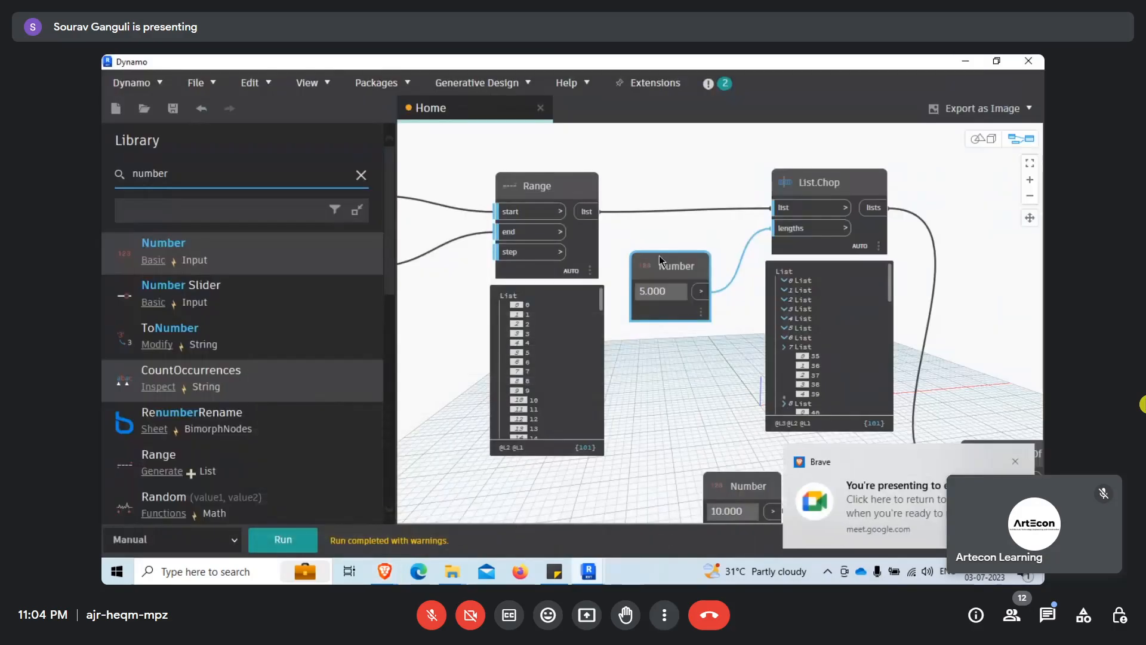
pyautogui.click(1015, 461)
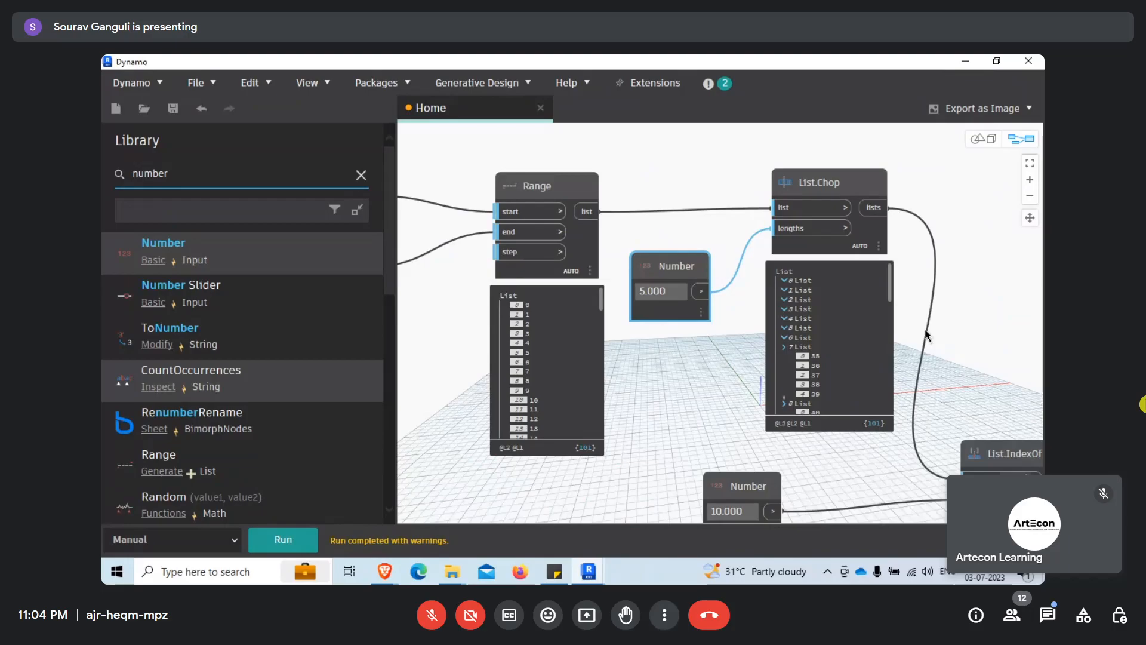
# Clear the library search and look through the node categories and add-on packages.
pyautogui.scroll(-6, 734, 322)
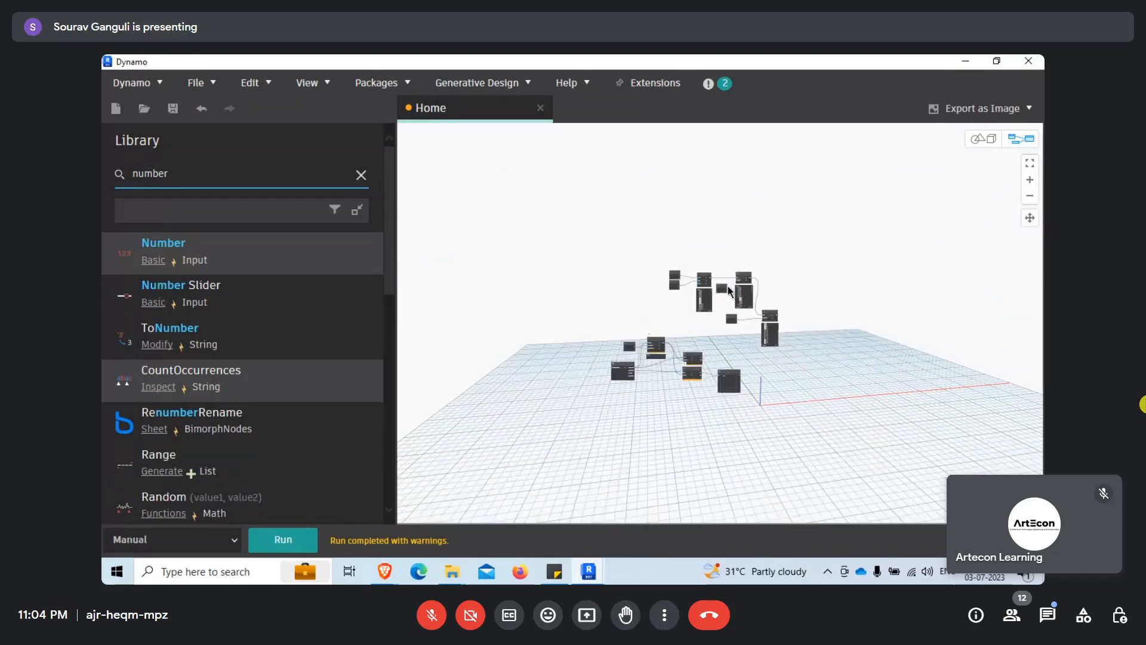
pyautogui.scroll(3, 726, 360)
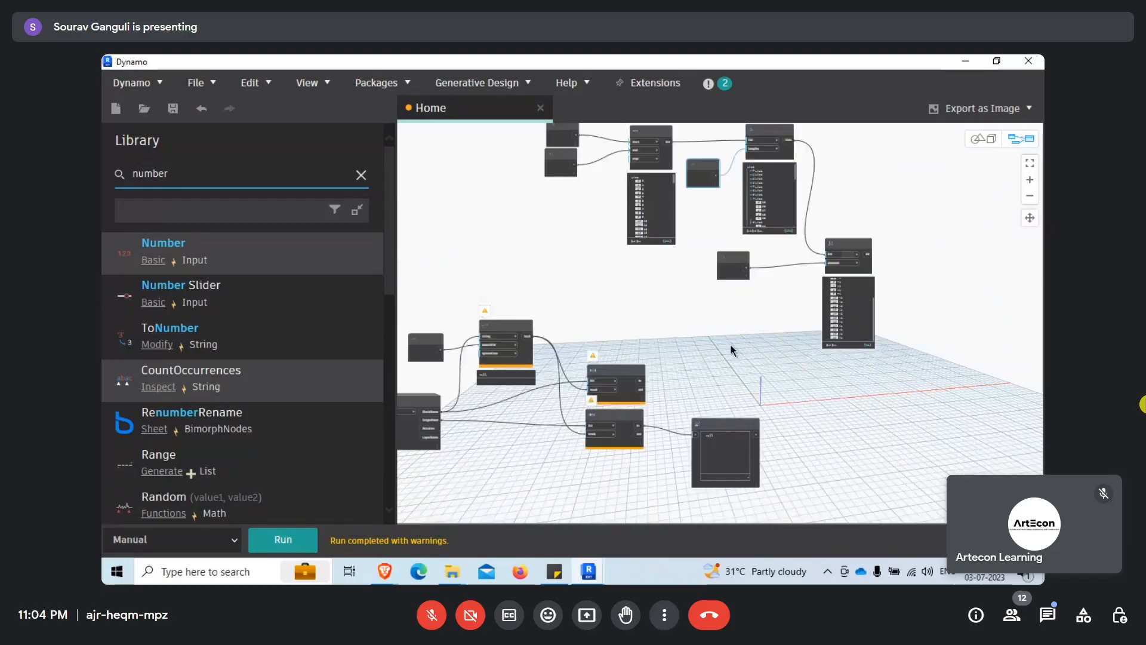
pyautogui.click(360, 176)
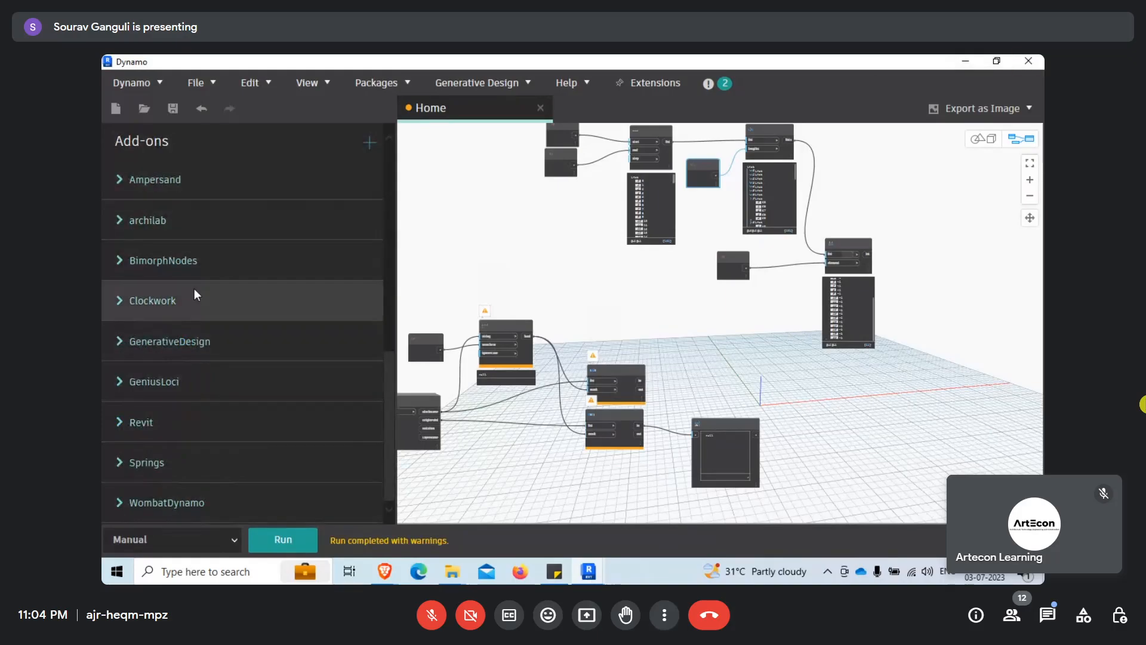
pyautogui.scroll(4, 206, 295)
pyautogui.scroll(3, 205, 291)
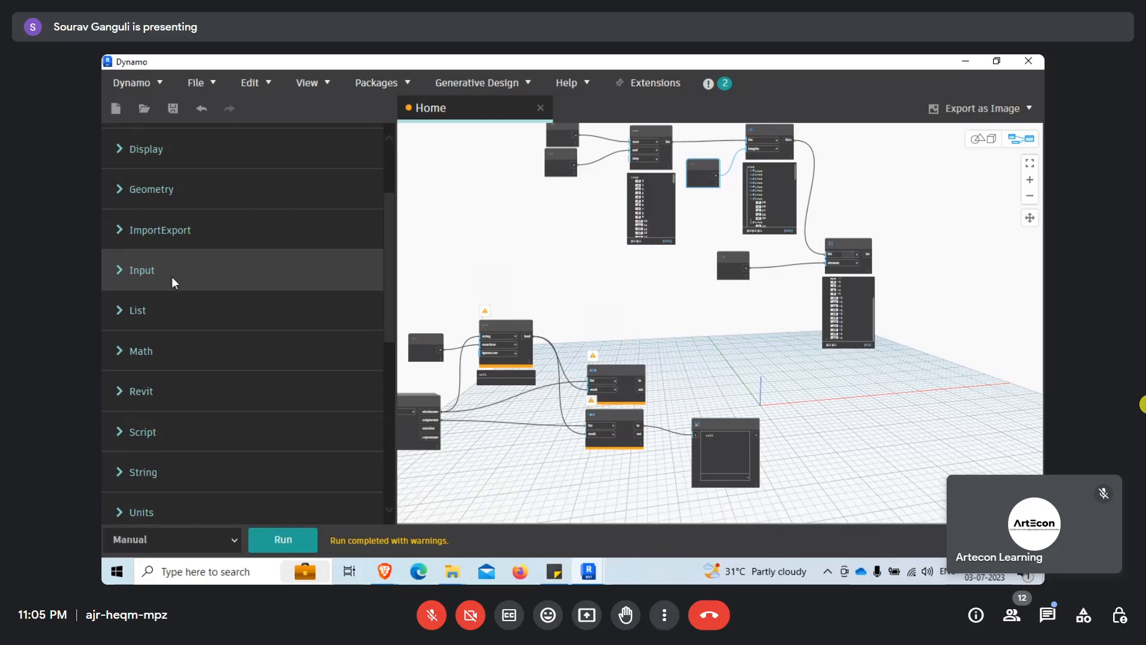
# Switch to the Google Meet call in Brave, look through its participant list, and return to Dynamo.
pyautogui.moveTo(393, 577)
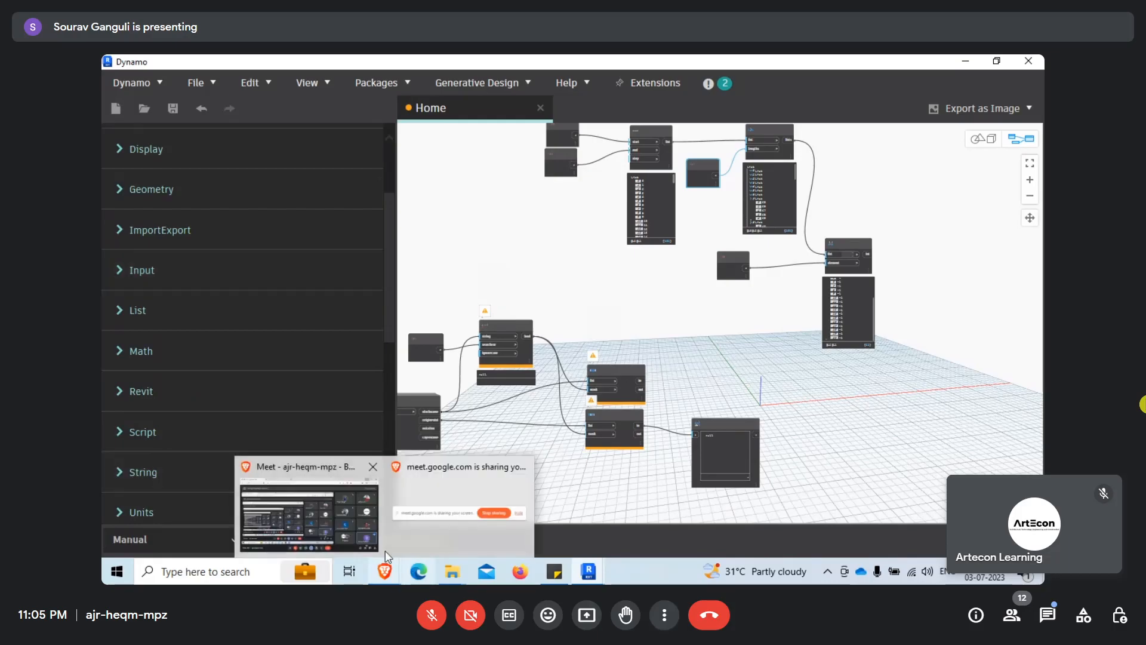
pyautogui.click(350, 520)
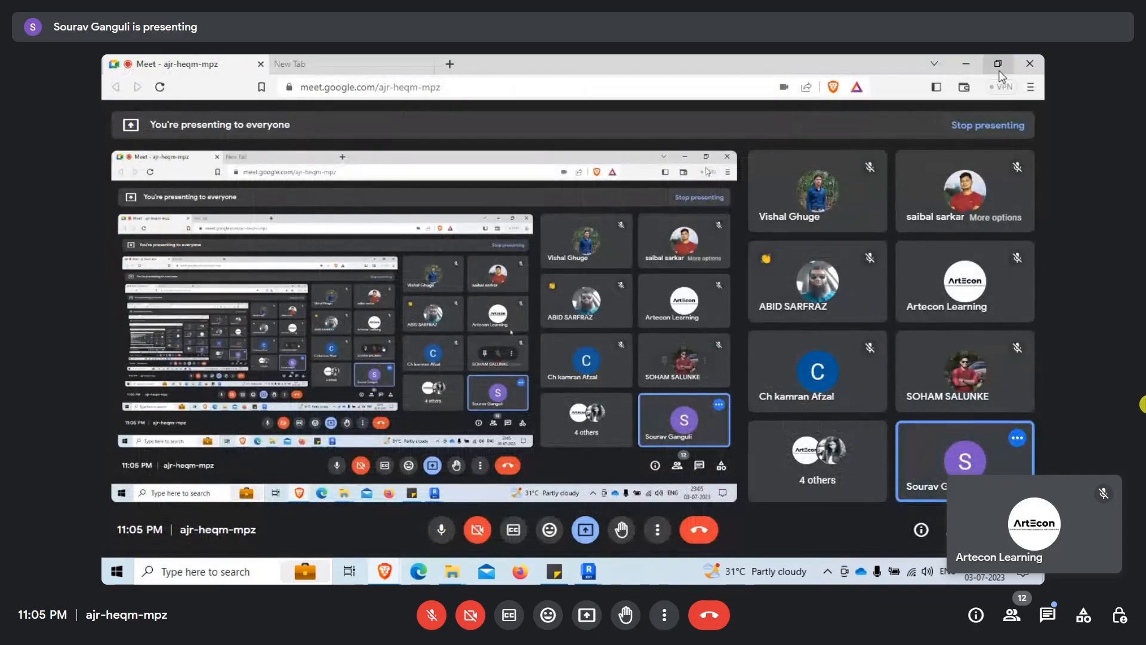
pyautogui.click(967, 63)
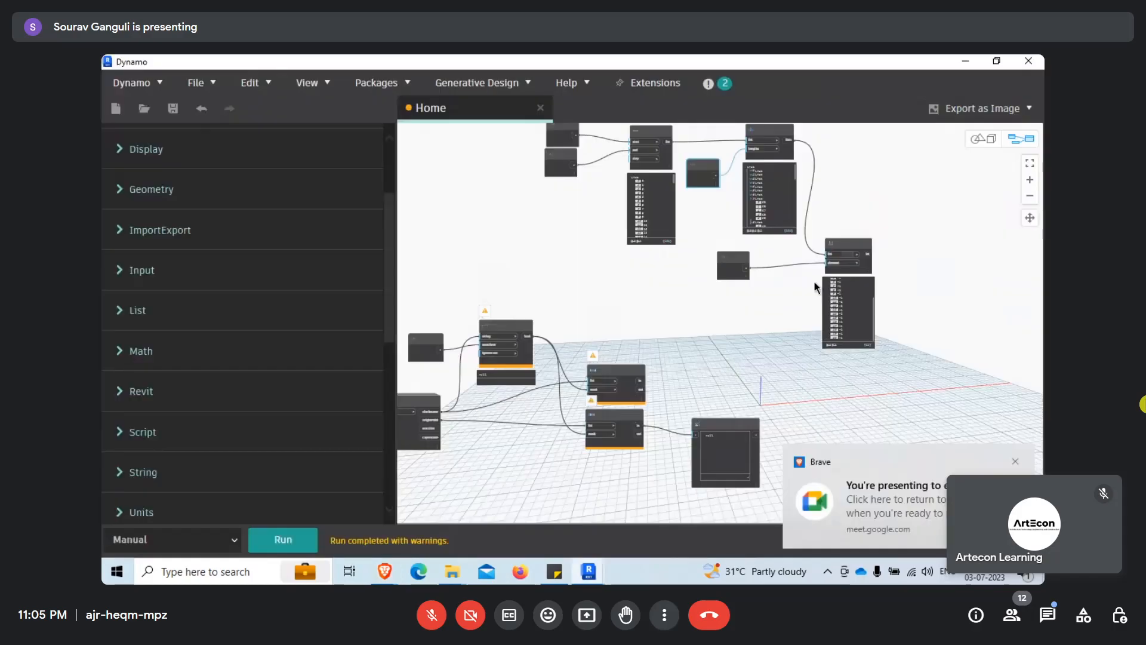
pyautogui.moveTo(384, 571)
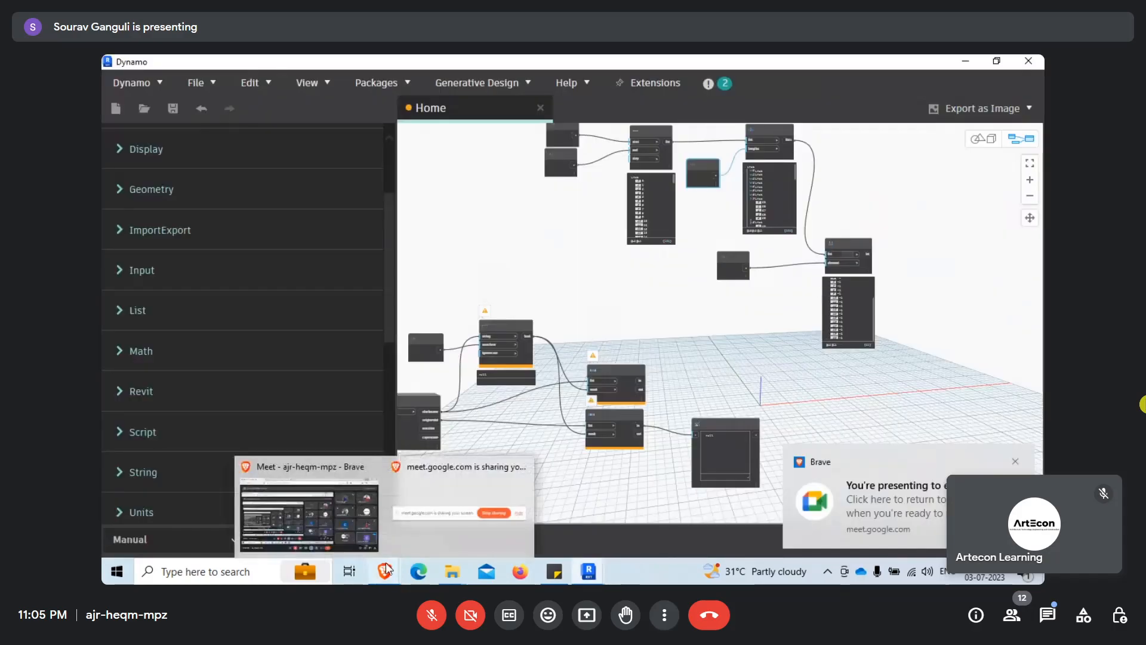
pyautogui.click(309, 514)
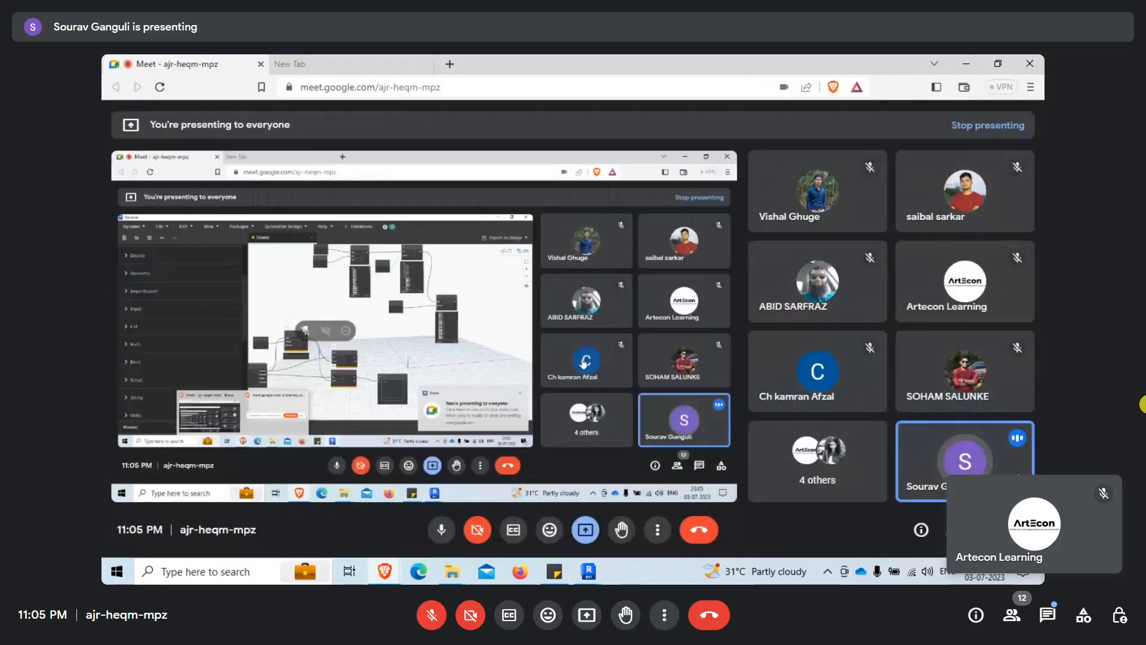
pyautogui.click(961, 537)
pyautogui.scroll(-1, 970, 367)
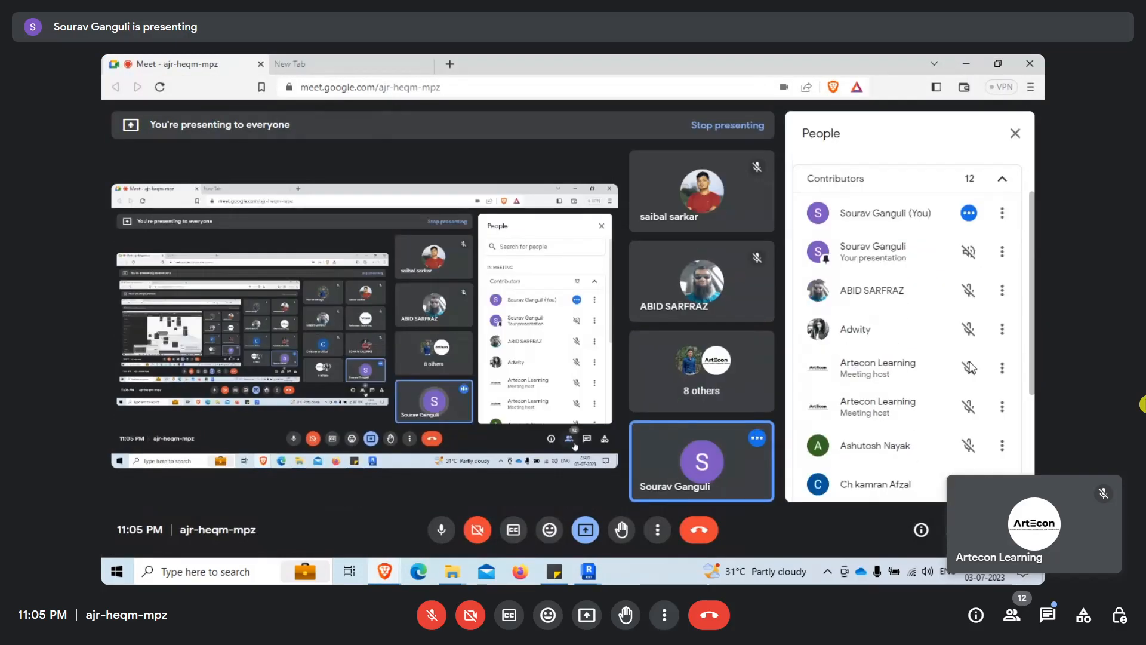
pyautogui.scroll(-3, 970, 367)
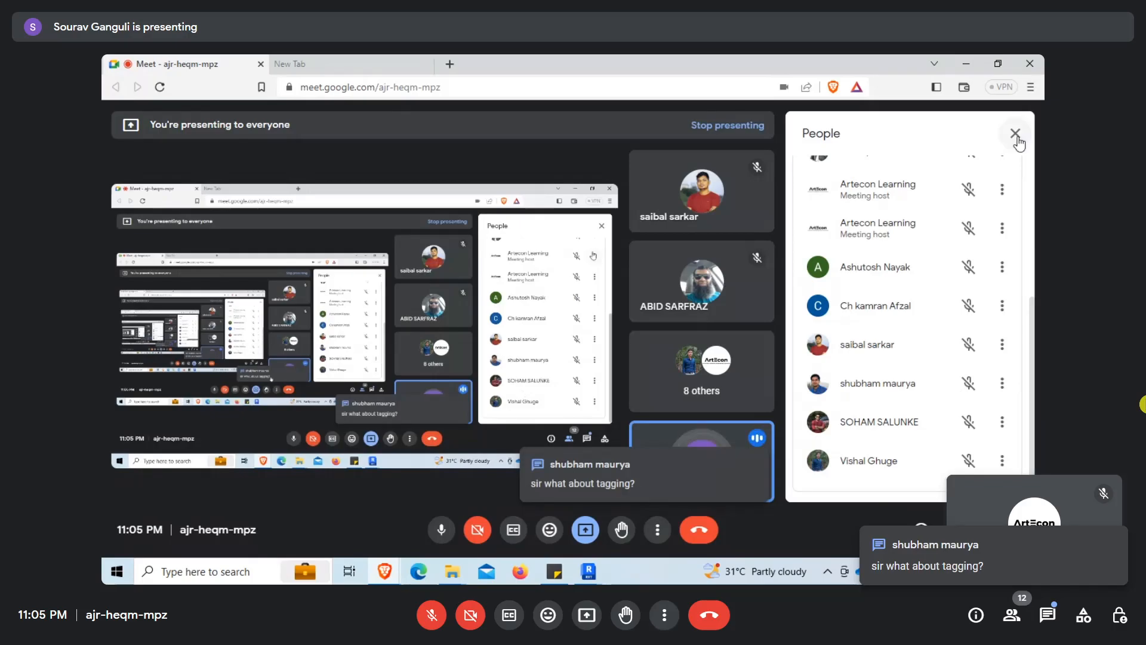
pyautogui.click(966, 64)
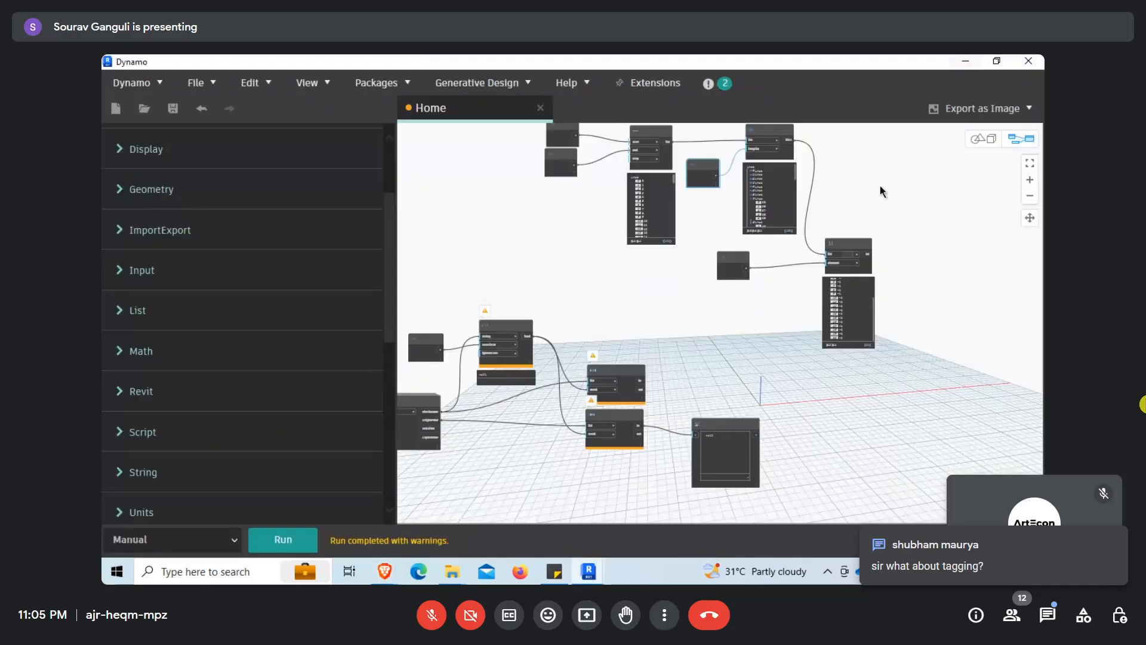
# Search the node library for "tag" and place the Revit Tag.ByElement node in empty canvas space above the Watch node.
pyautogui.scroll(3, 173, 203)
pyautogui.click(179, 171)
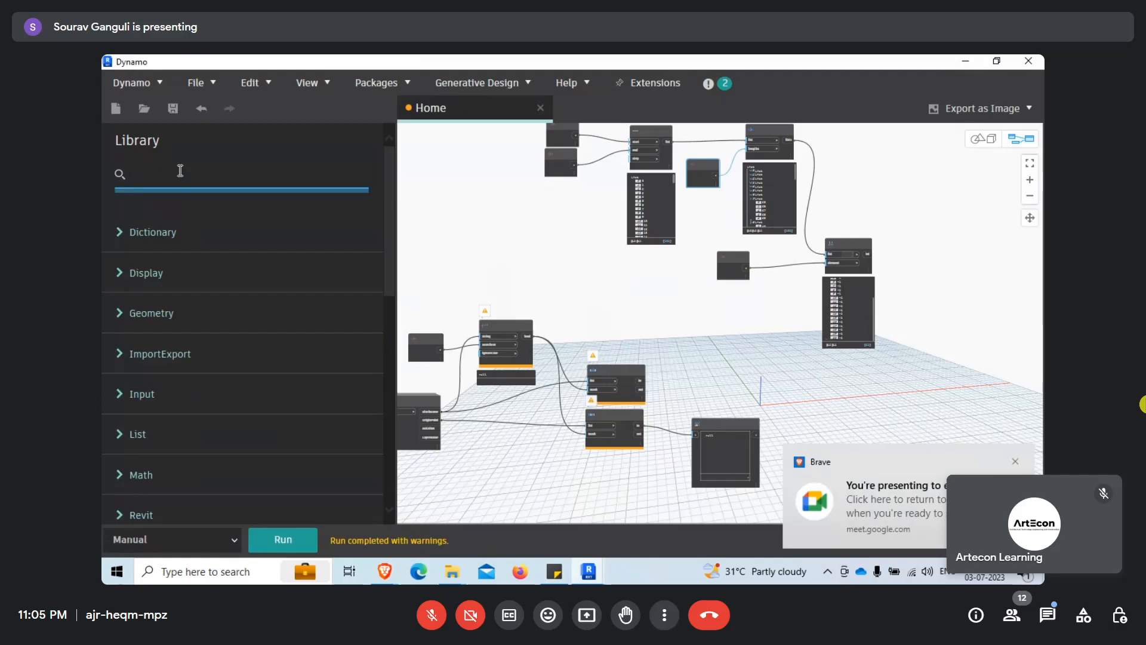
pyautogui.write('tag')
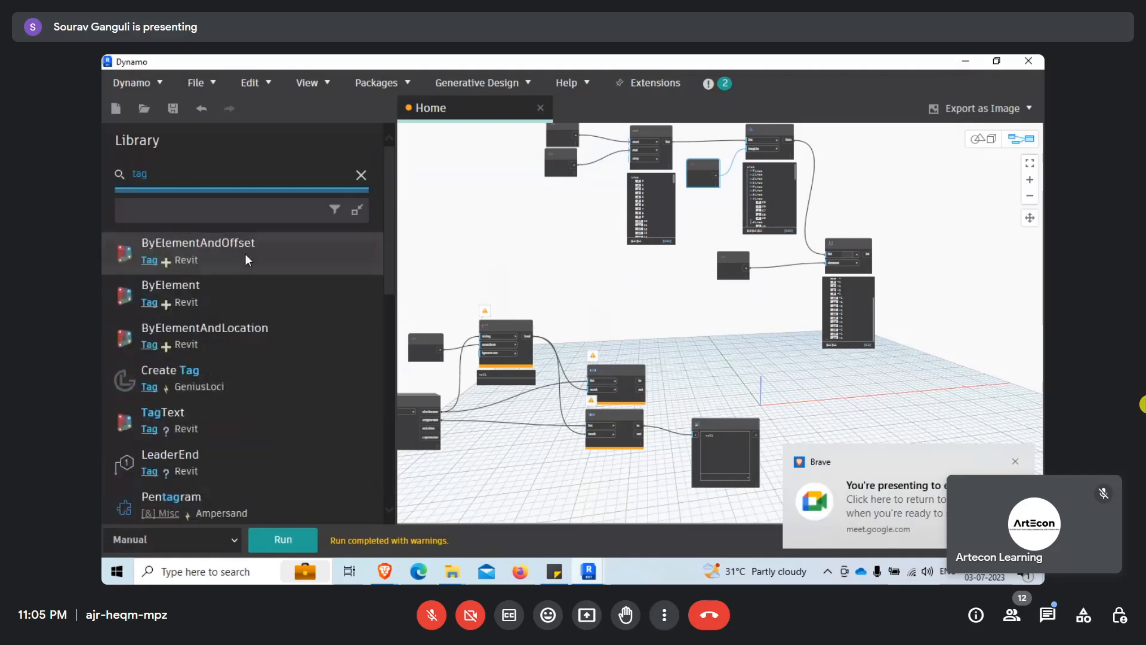
pyautogui.click(252, 302)
pyautogui.scroll(5, 788, 389)
pyautogui.moveTo(713, 265); pyautogui.dragTo(732, 201)
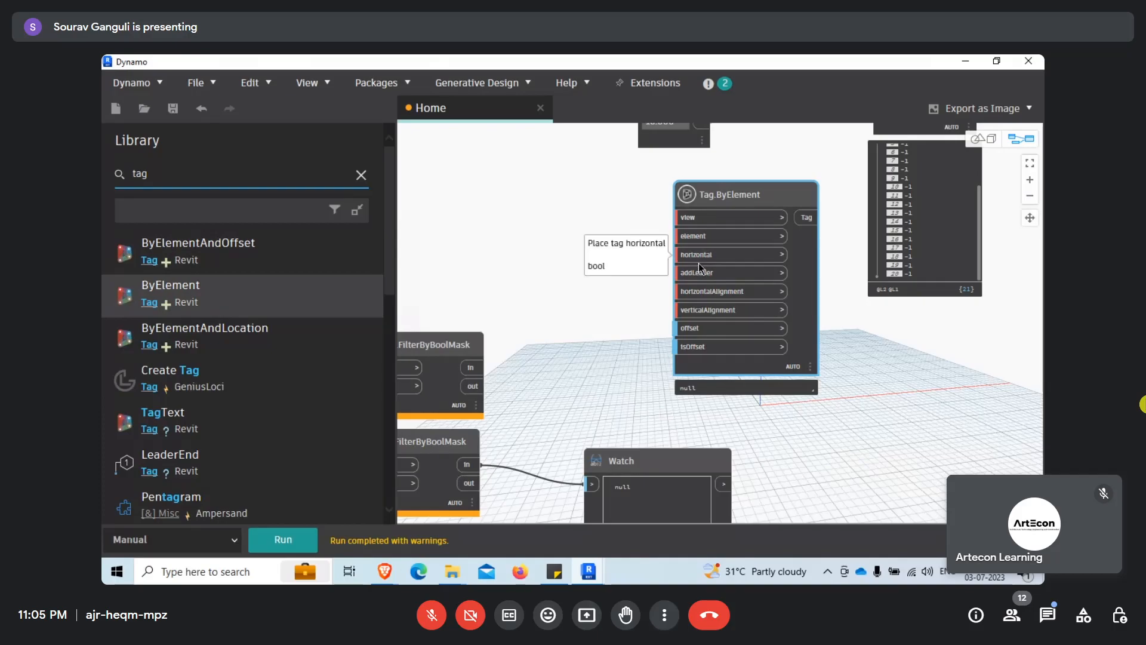
pyautogui.moveTo(719, 336)
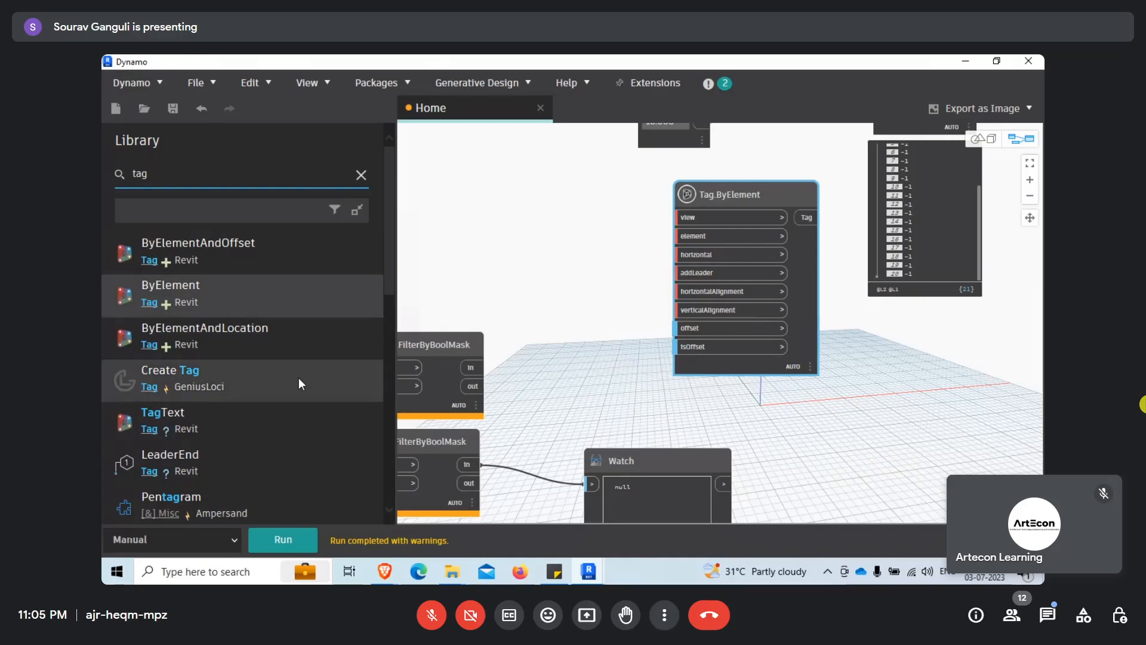
# Add the Tag.ByElementAndLocation node and place it beside Tag.ByElement.
pyautogui.click(295, 341)
pyautogui.moveTo(823, 342); pyautogui.dragTo(577, 177)
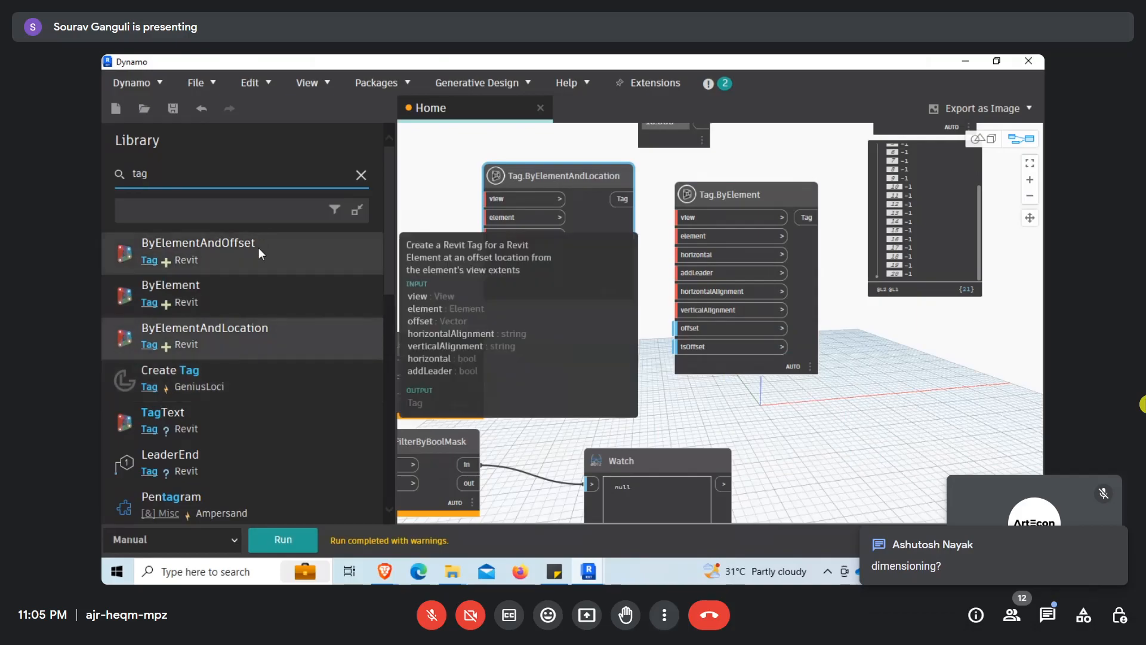
pyautogui.click(162, 176)
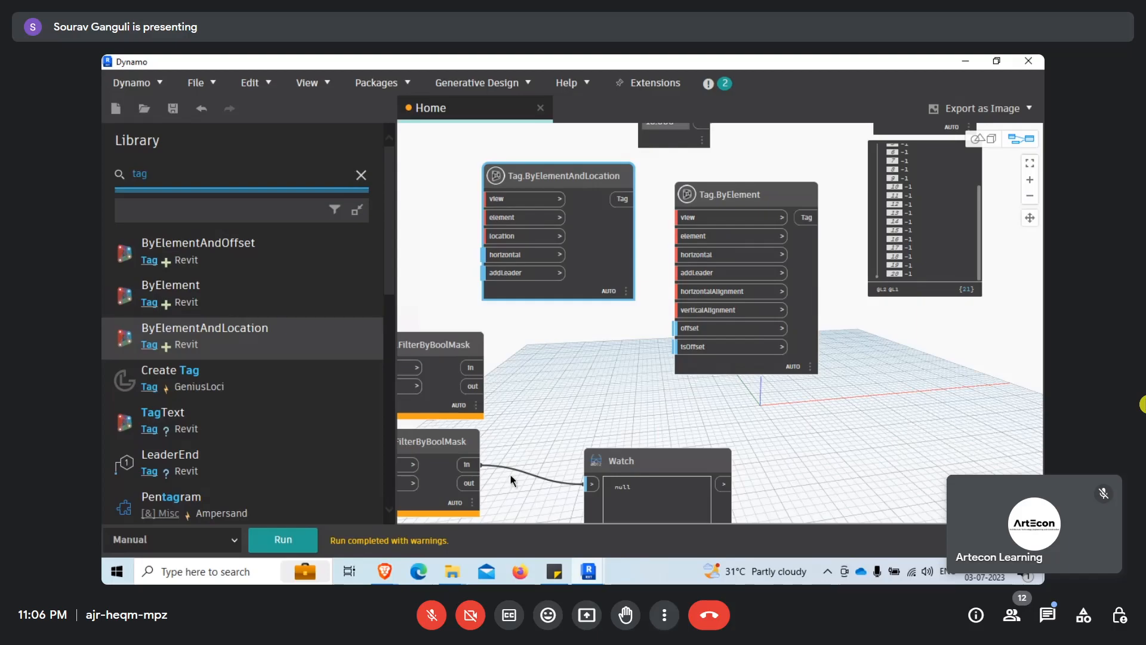
# Switch to the empty tab in Brave, search the web for "Dynamo forum", and open the forum.dynamobim.com site.
pyautogui.moveTo(384, 571)
pyautogui.click(356, 520)
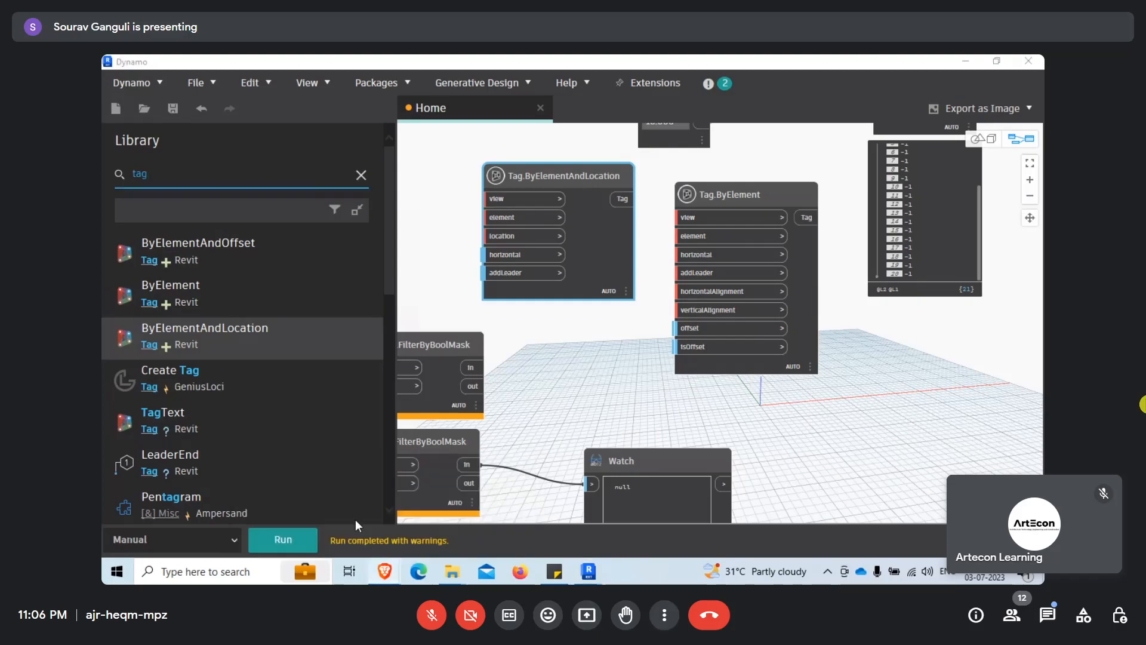
pyautogui.click(377, 63)
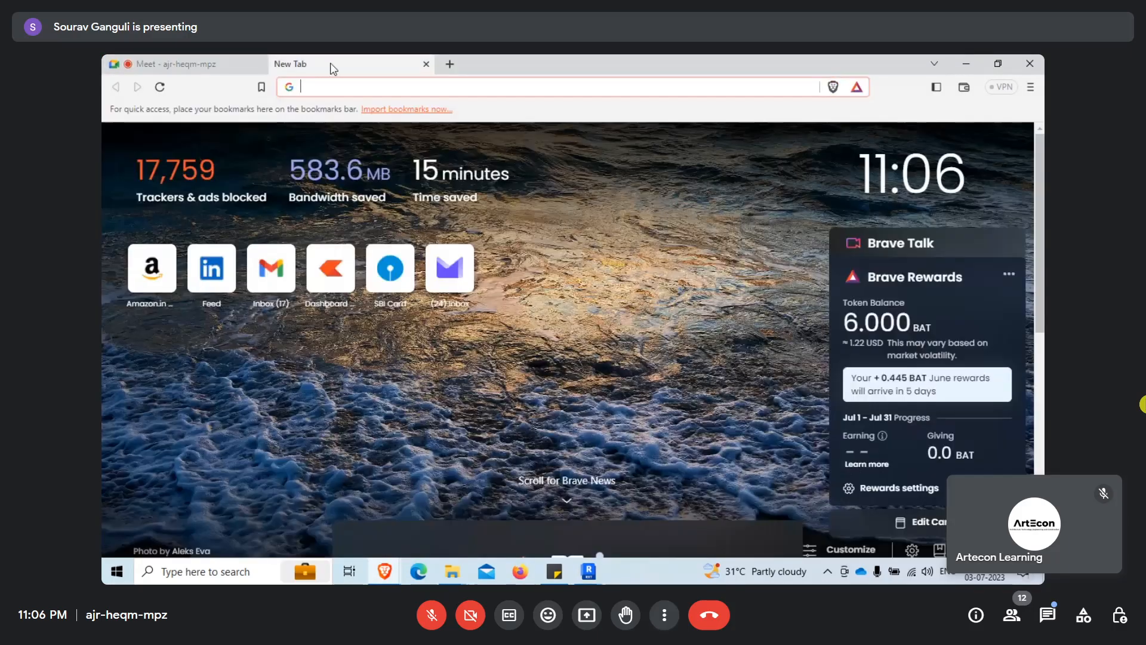
pyautogui.write('Dynamo')
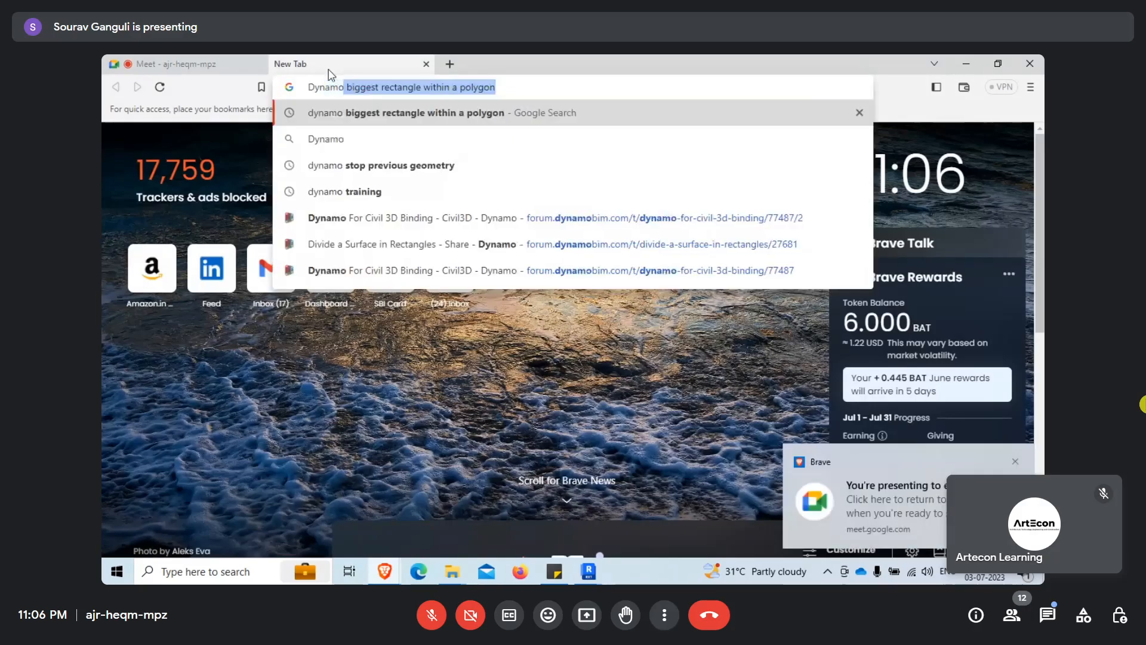
pyautogui.write(' forum')
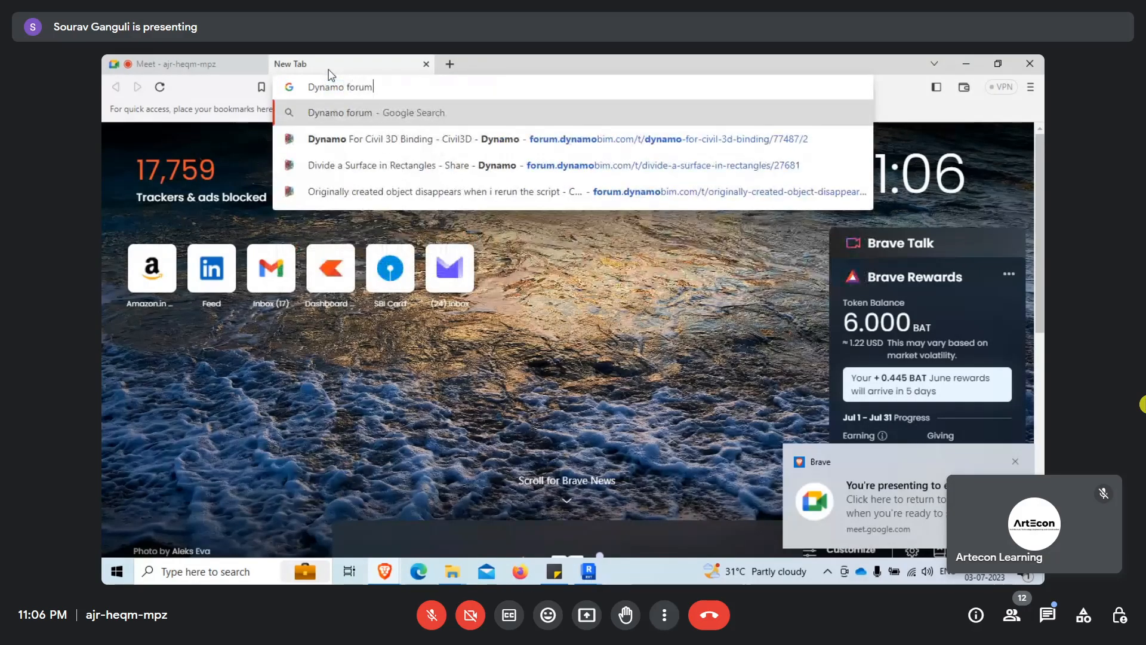
pyautogui.press('Return')
pyautogui.click(344, 258)
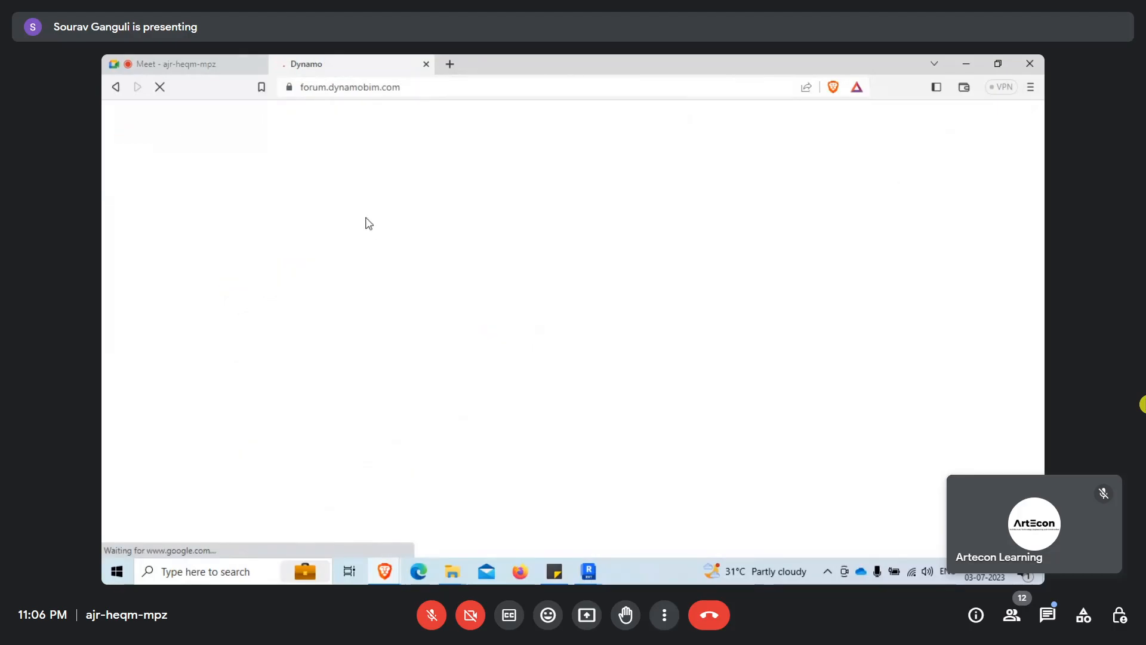
# Browse the latest forum topics, then open "Dynamo Office Hours: Taming the (Dynamo) Chaos" and read through to its suggested topics.
pyautogui.scroll(-1, 540, 268)
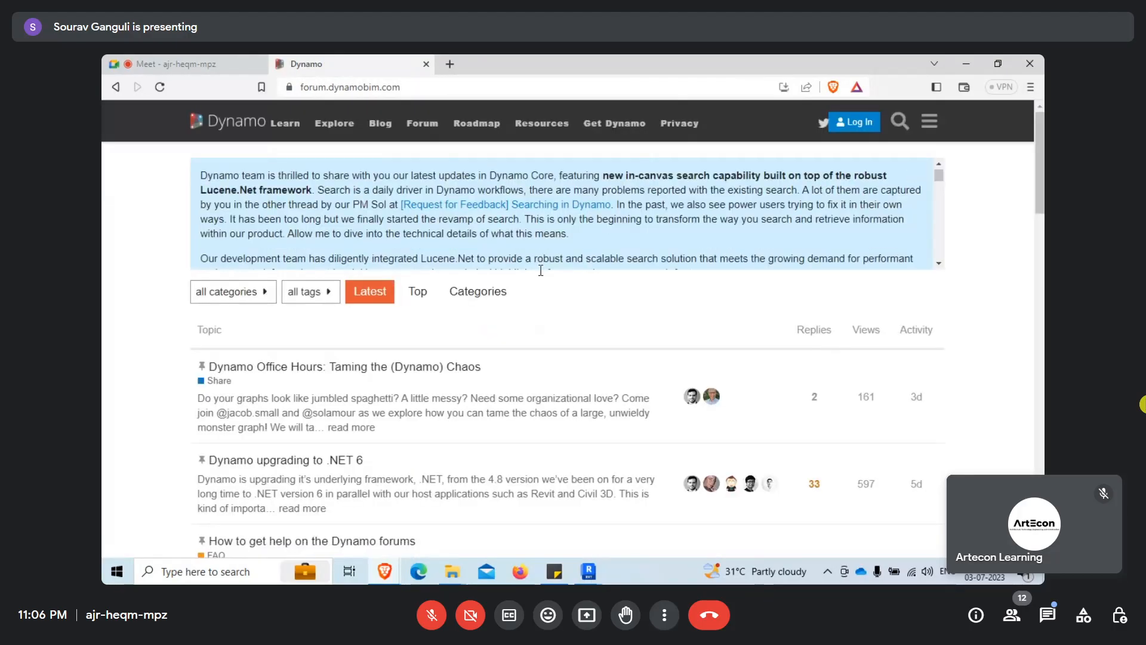
pyautogui.scroll(-3, 541, 270)
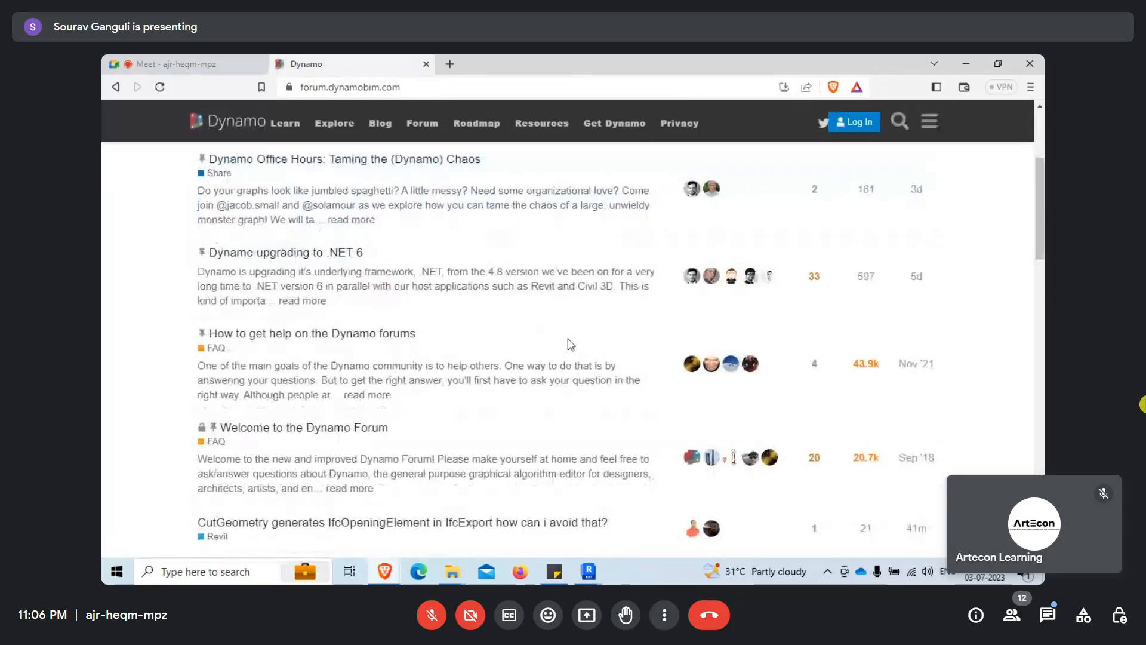
pyautogui.scroll(3, 578, 302)
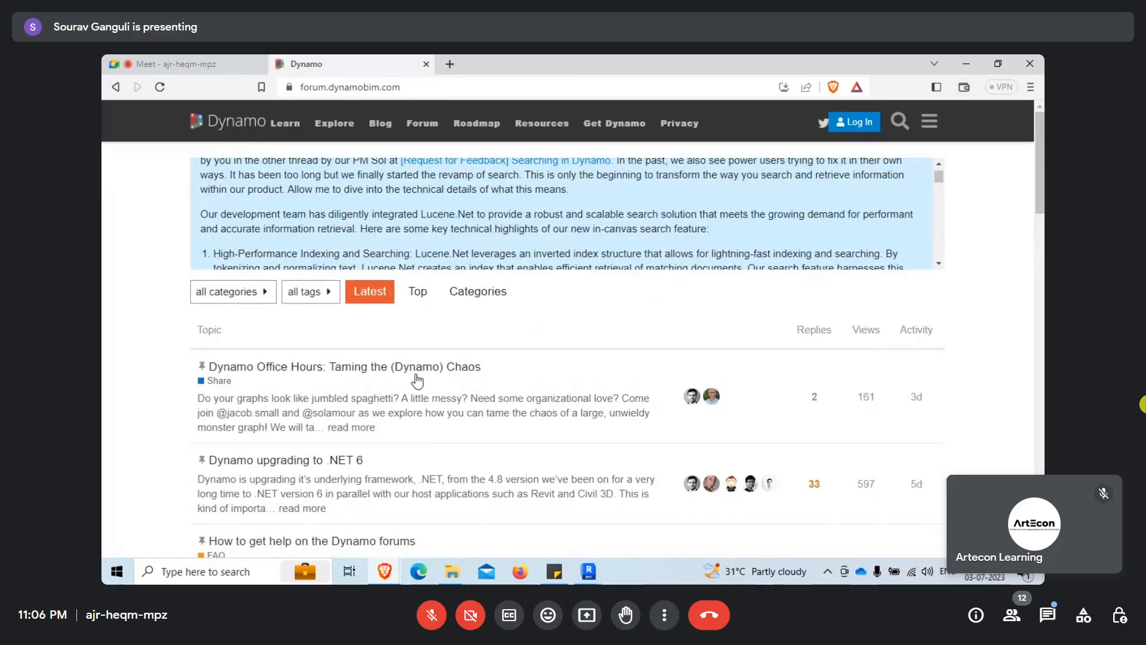
pyautogui.click(469, 367)
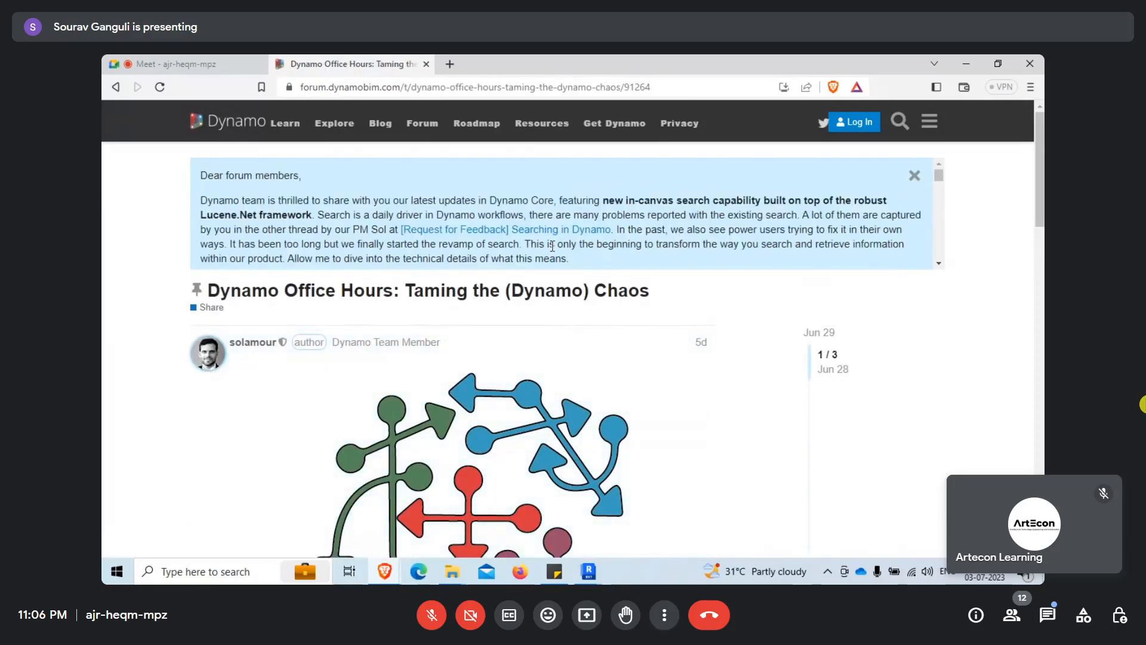
pyautogui.scroll(-4, 552, 245)
pyautogui.scroll(-6, 735, 394)
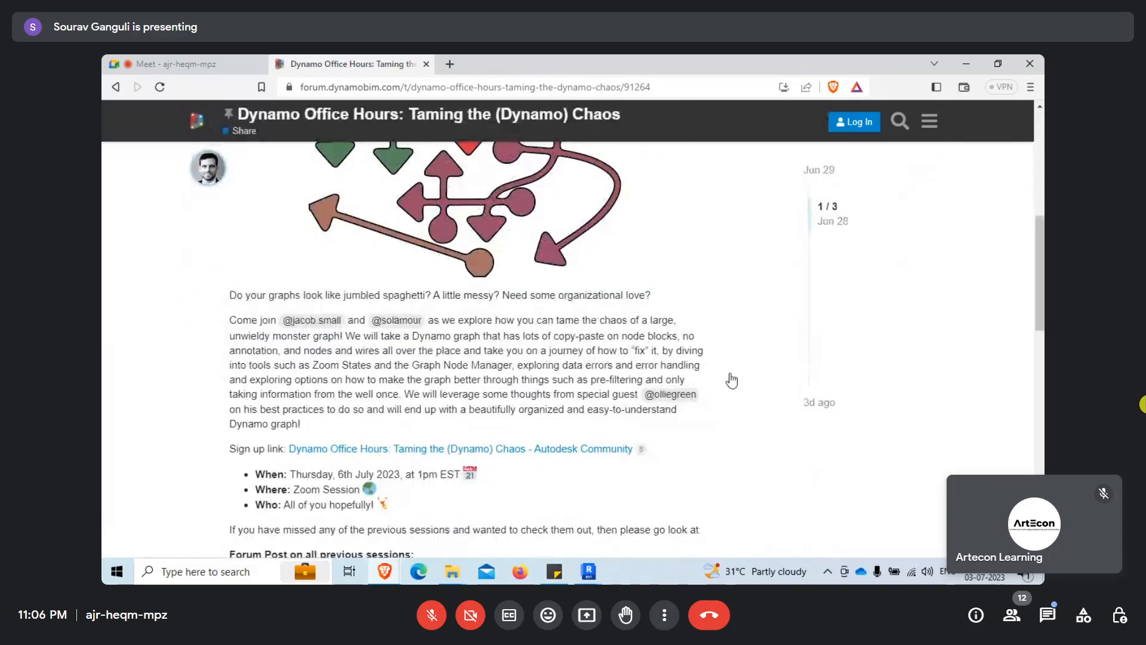
pyautogui.scroll(-5, 563, 388)
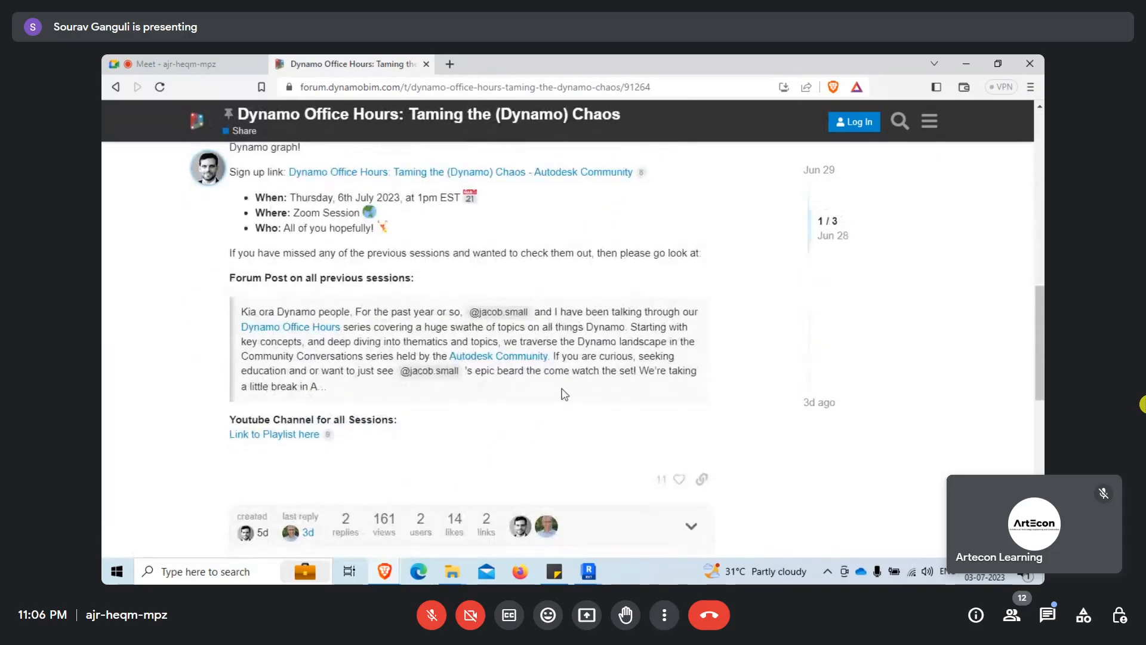
pyautogui.scroll(-6, 637, 369)
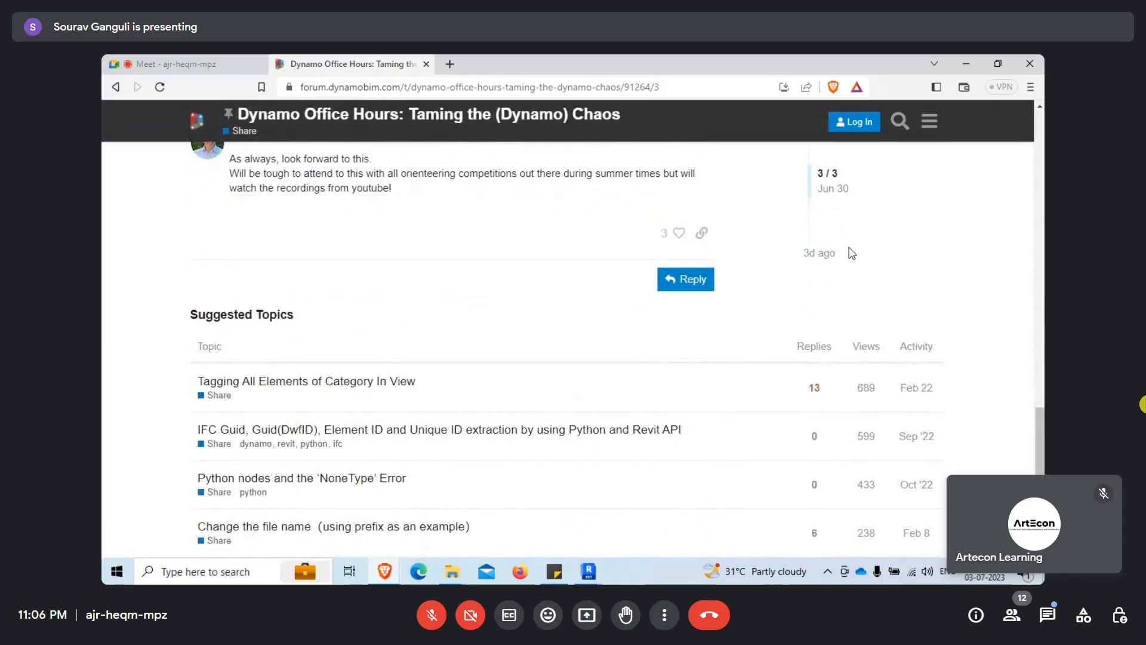
# Open the suggested topic "Tagging All Elements of Category In View" and examine its graph, Python code and replies.
pyautogui.click(354, 383)
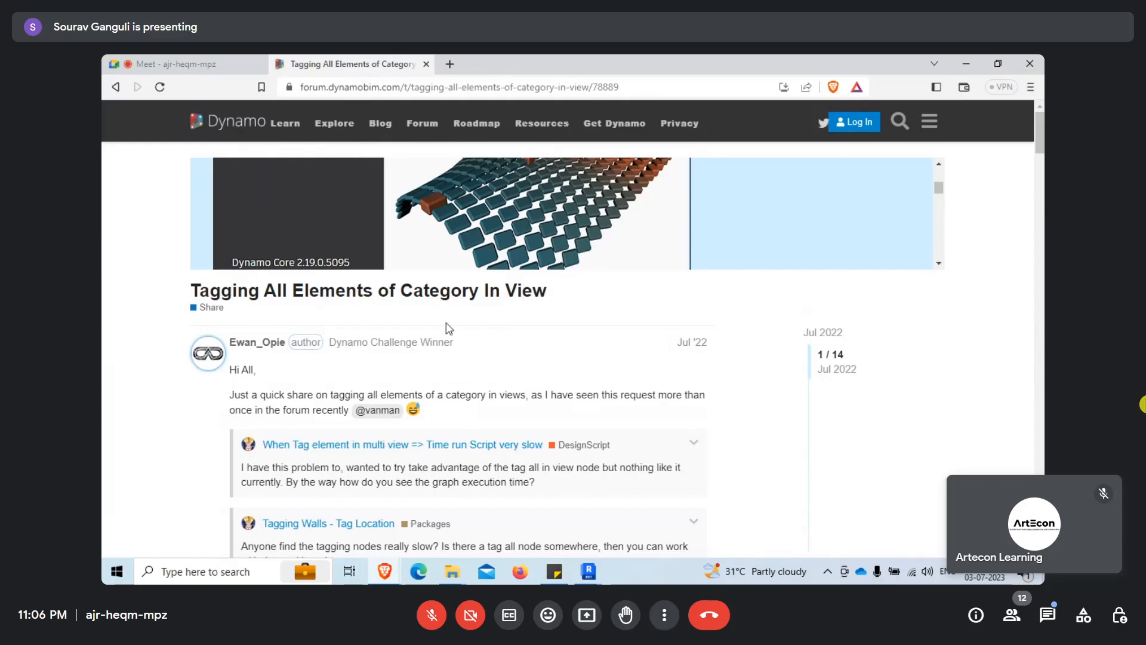
pyautogui.scroll(-8, 471, 322)
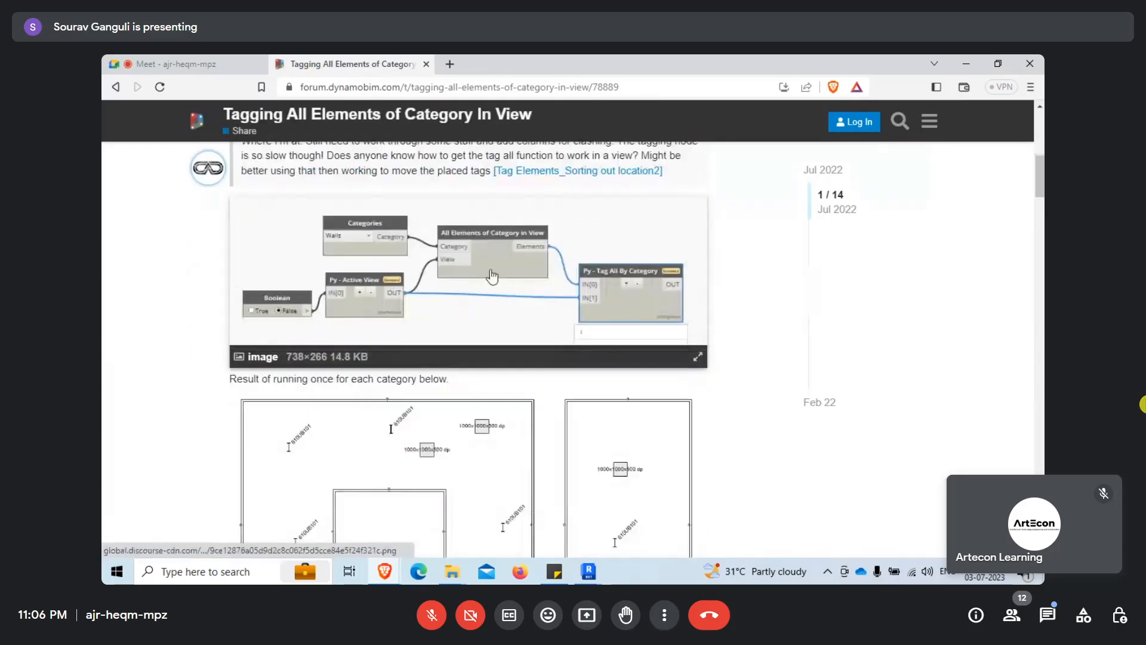
pyautogui.scroll(-4, 632, 359)
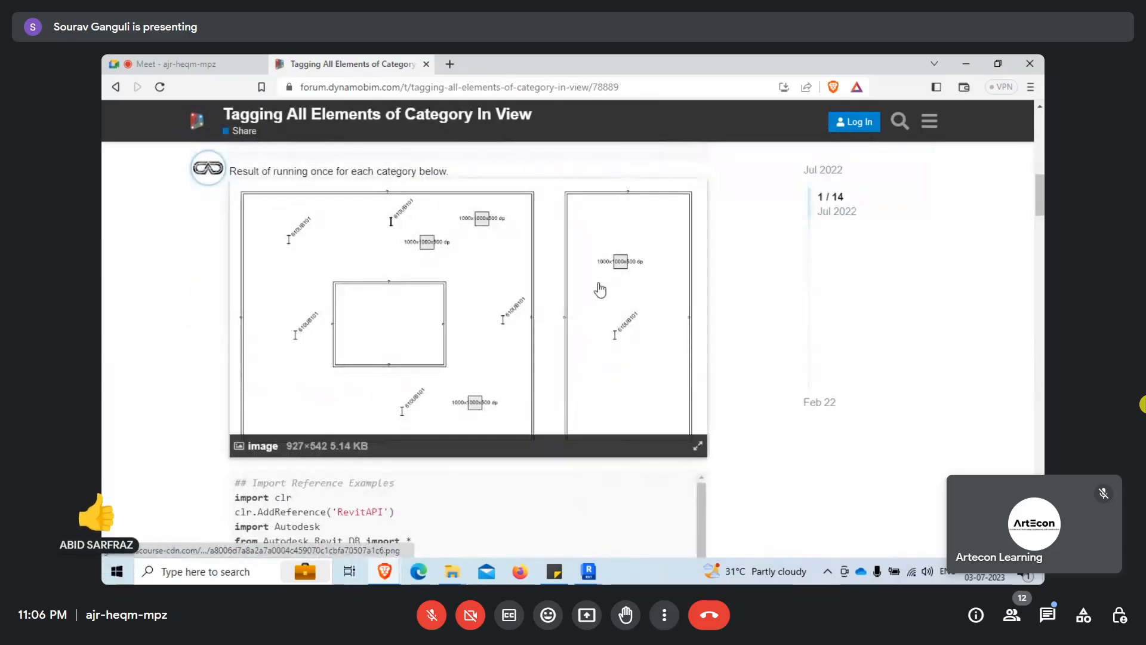
pyautogui.scroll(-6, 717, 275)
pyautogui.scroll(-5, 428, 382)
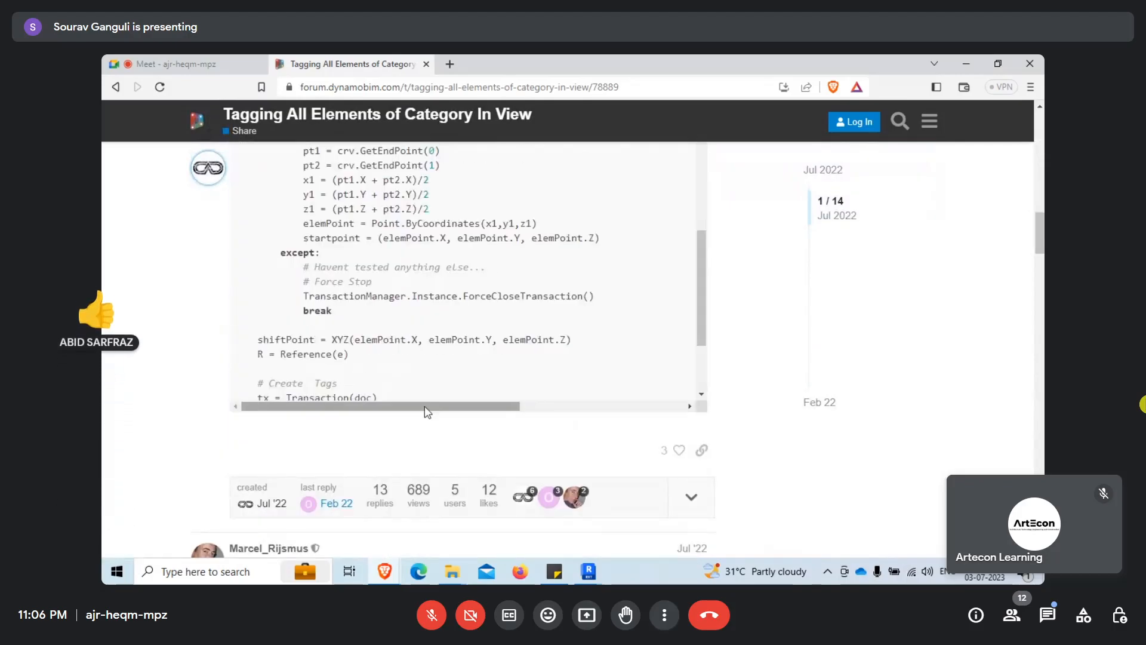
pyautogui.scroll(-7, 711, 421)
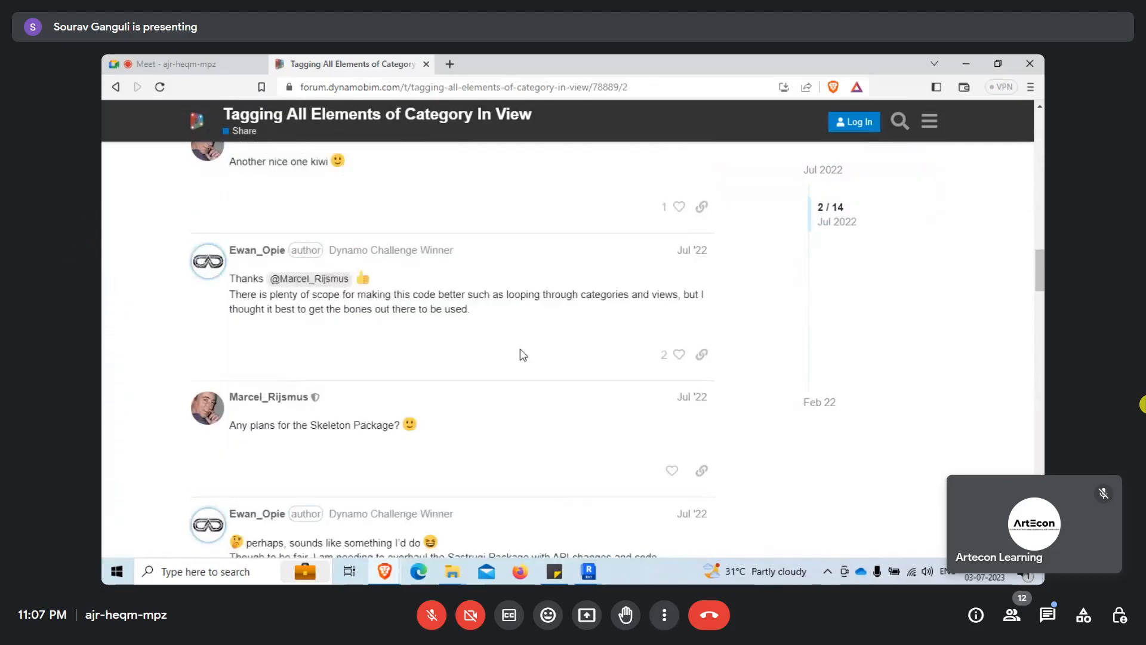
pyautogui.scroll(-15, 578, 441)
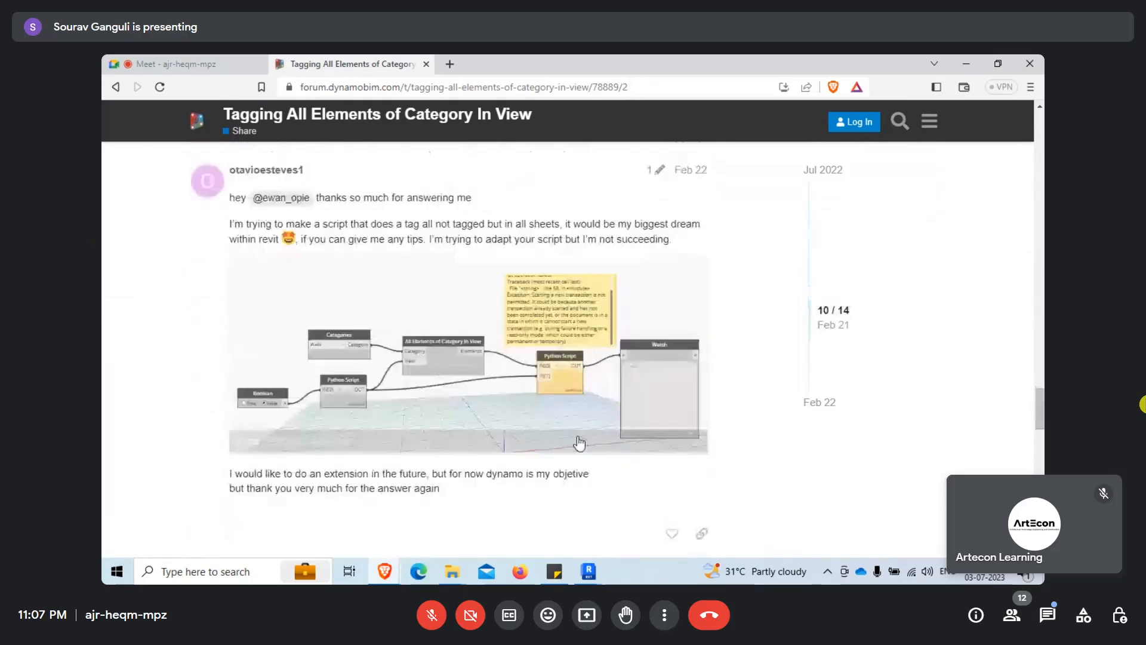
# Check the in-call messages in the Meet call, closing the participant list and the chat, and open a new browser tab.
pyautogui.click(179, 64)
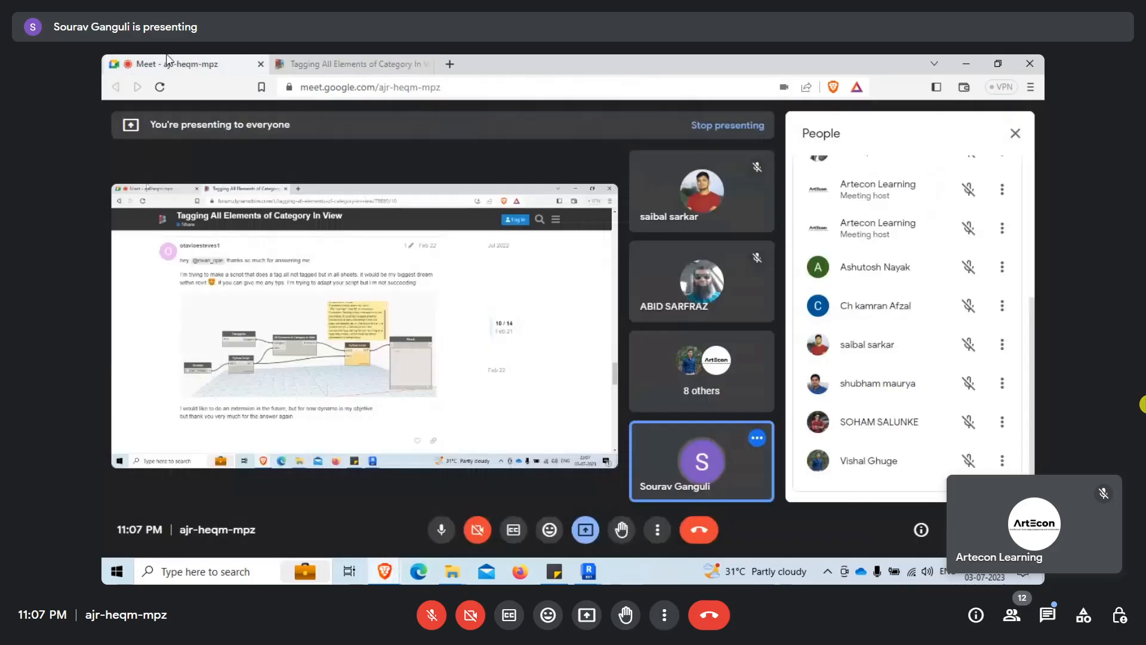
pyautogui.click(1015, 134)
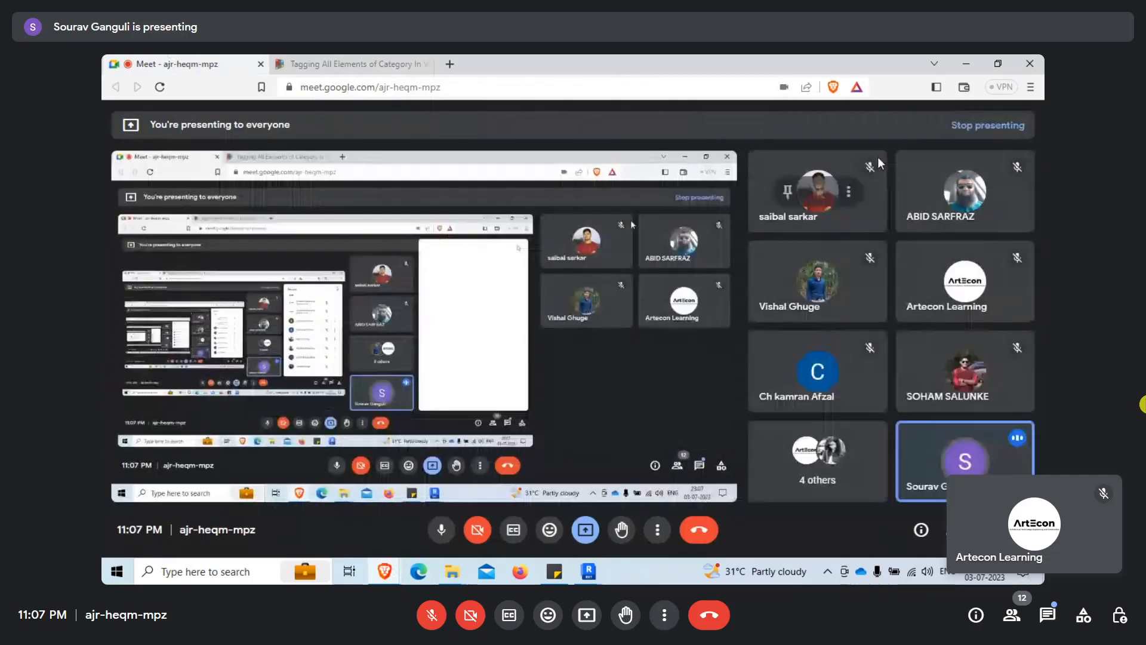
pyautogui.moveTo(388, 577)
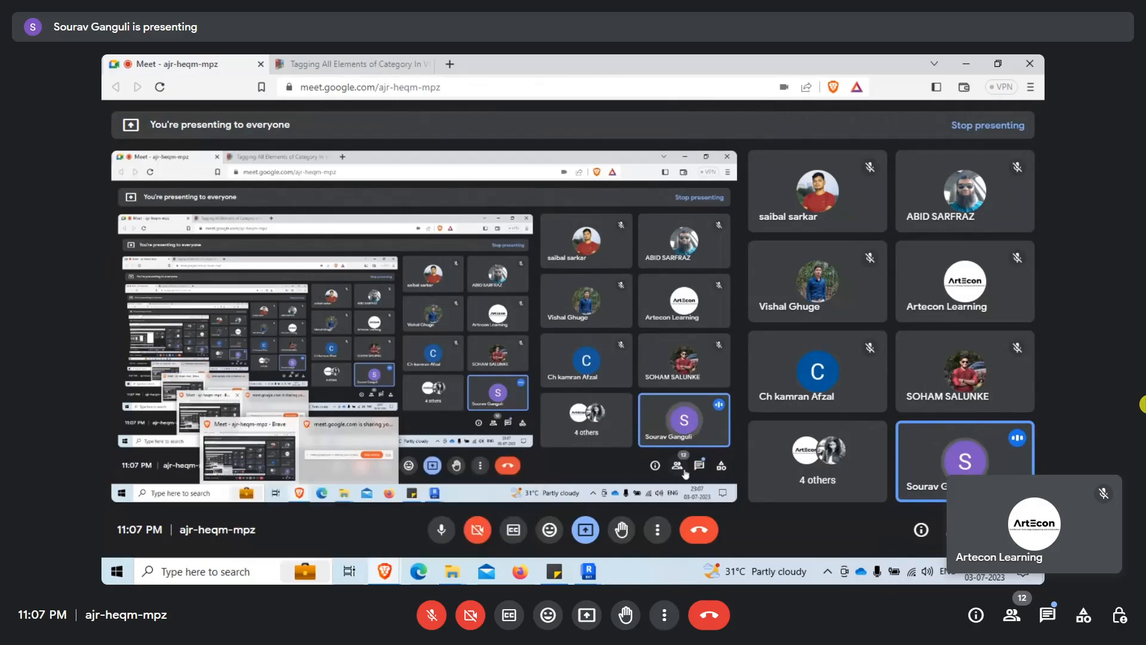
pyautogui.click(981, 531)
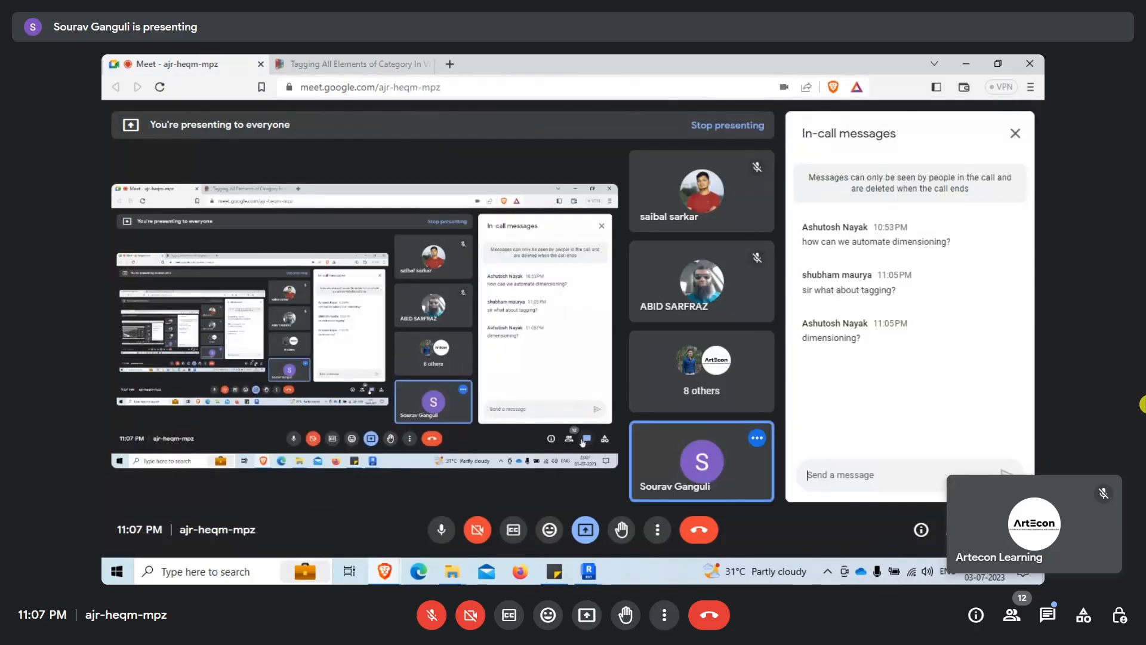
pyautogui.click(980, 530)
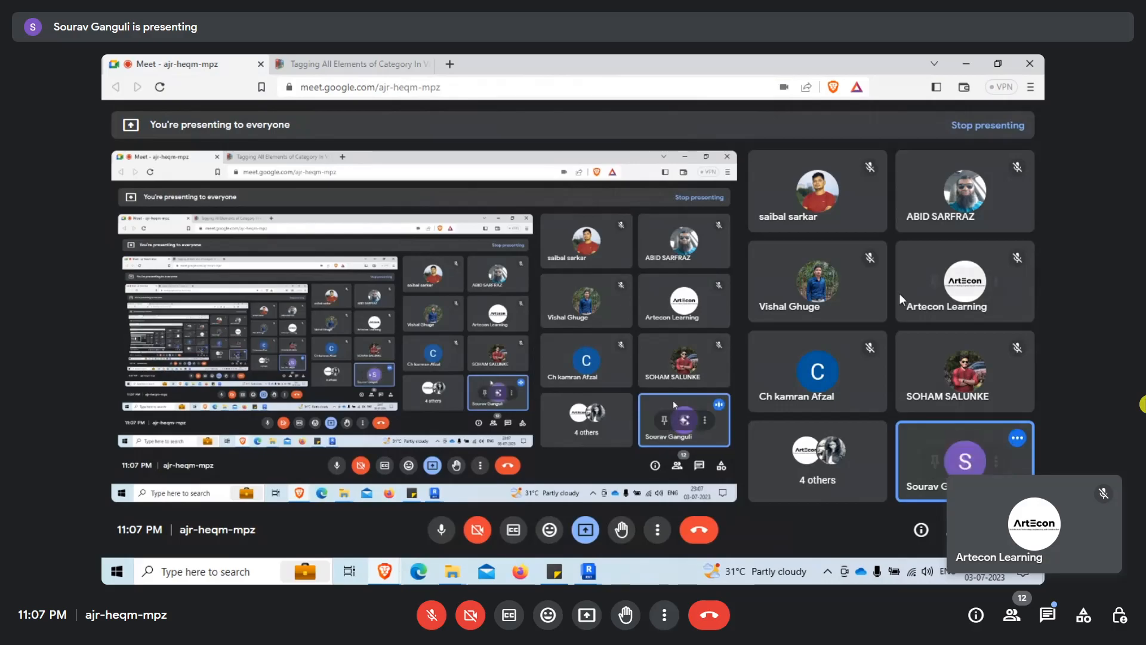
pyautogui.click(449, 63)
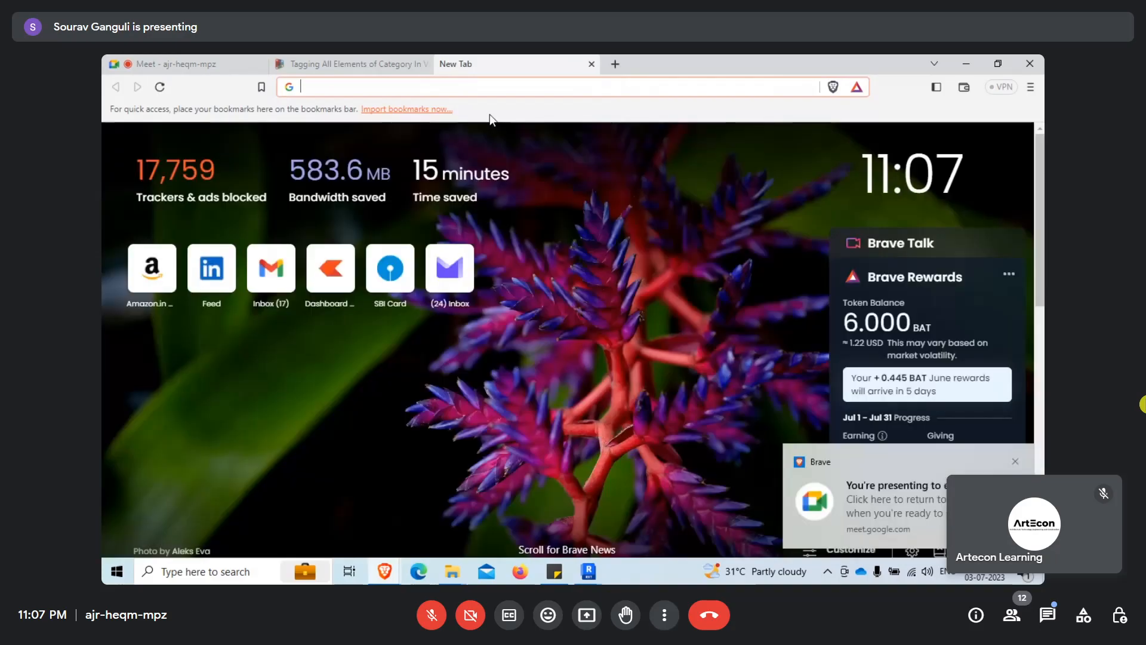
pyautogui.write('Gavi')
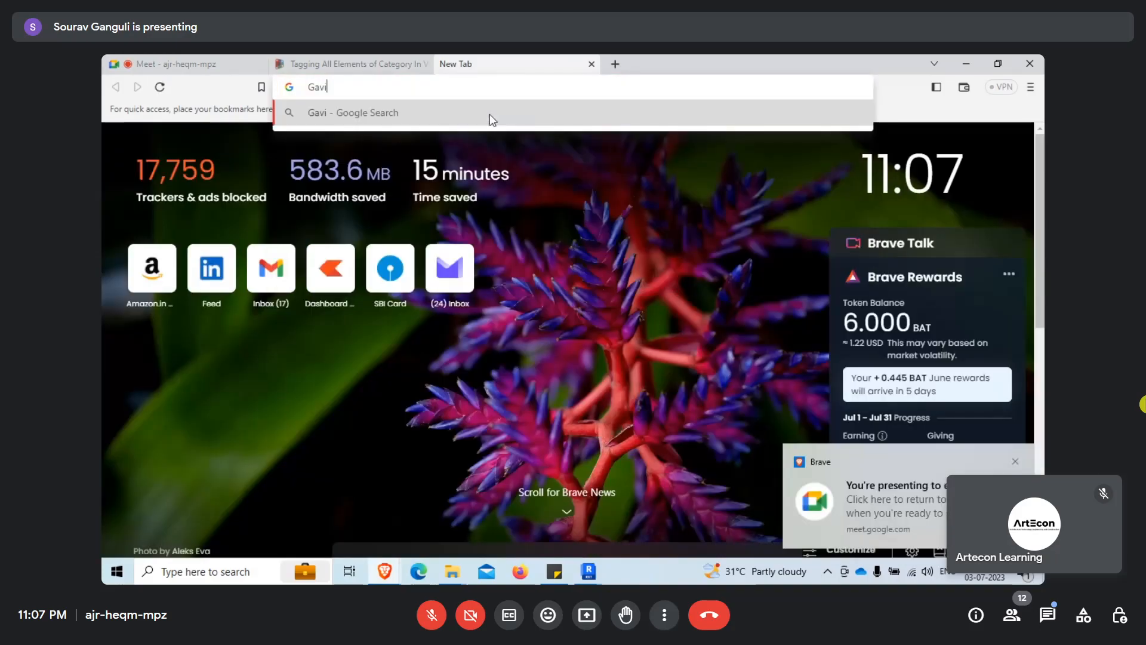
pyautogui.write('n')
pyautogui.press('BackSpace')
pyautogui.press('BackSpace')
pyautogui.press('BackSpace')
pyautogui.press('BackSpace')
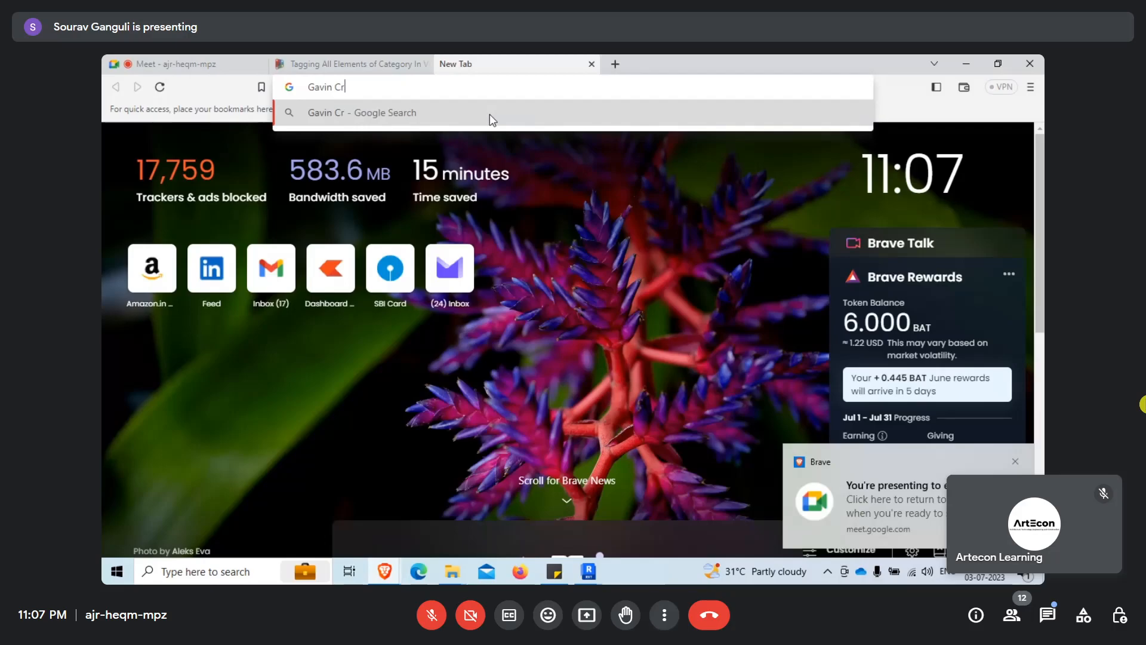
pyautogui.press('BackSpace')
# Search the web for "Ausie BIM Guru Dimensioning".
pyautogui.write('A')
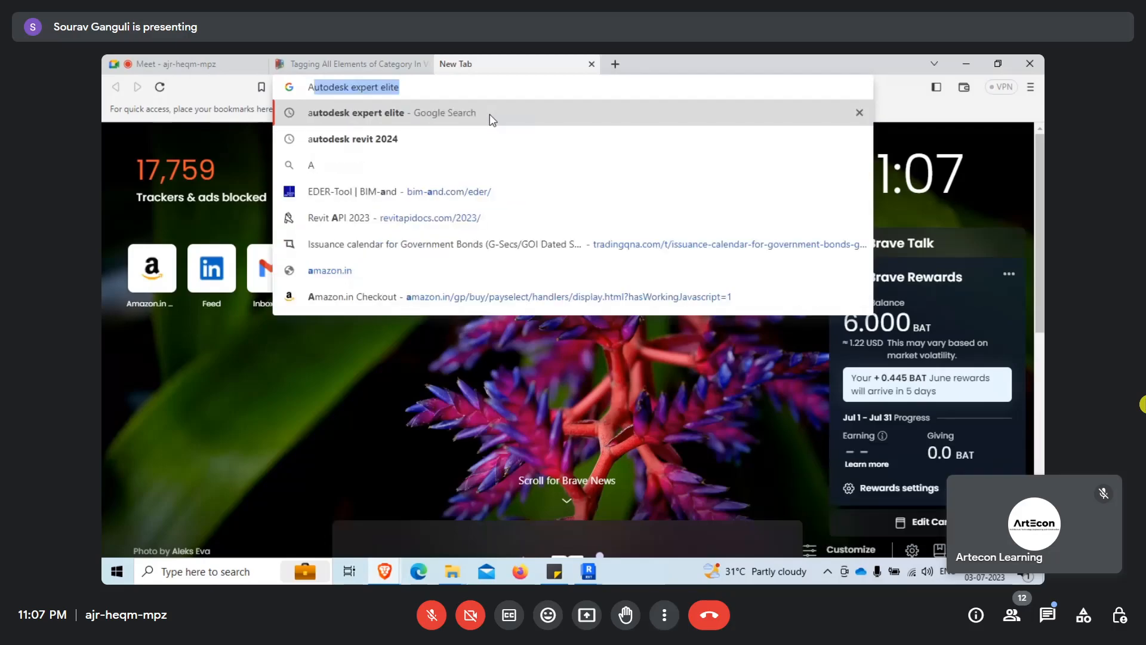
pyautogui.write('usie BIM ')
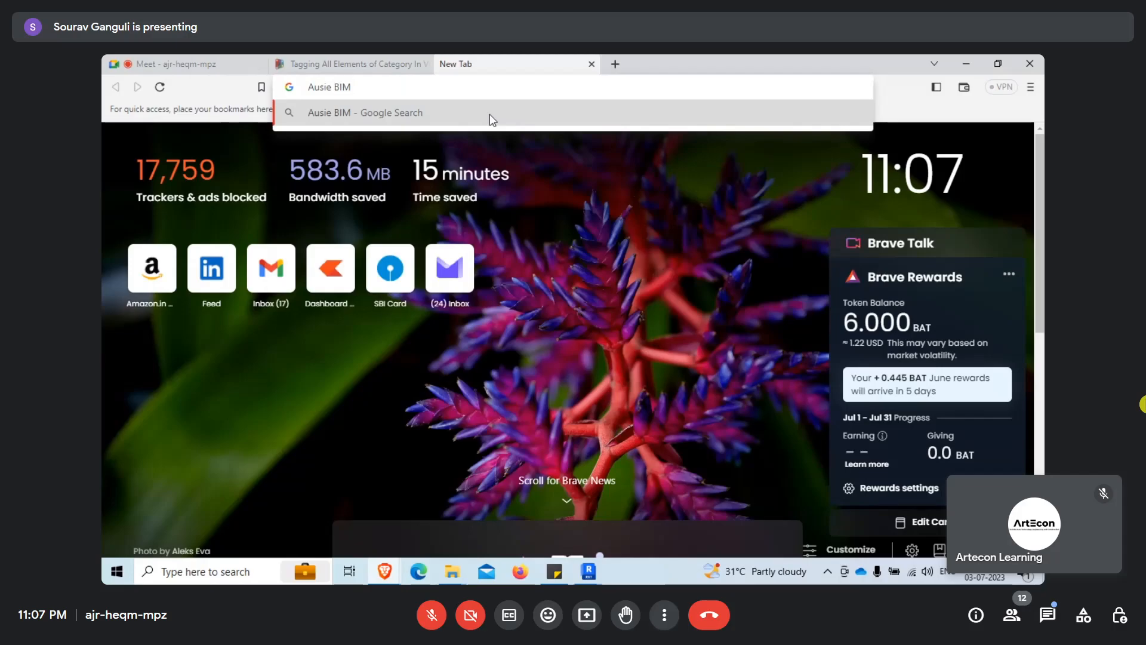
pyautogui.write('Gu')
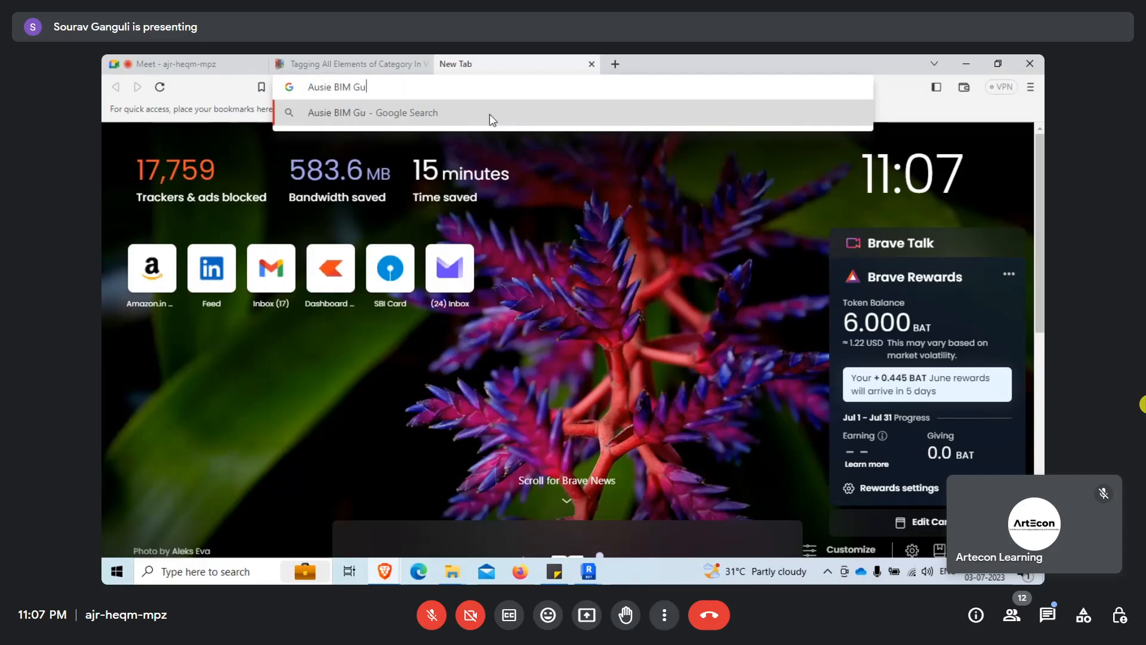
pyautogui.write('ru Dimens')
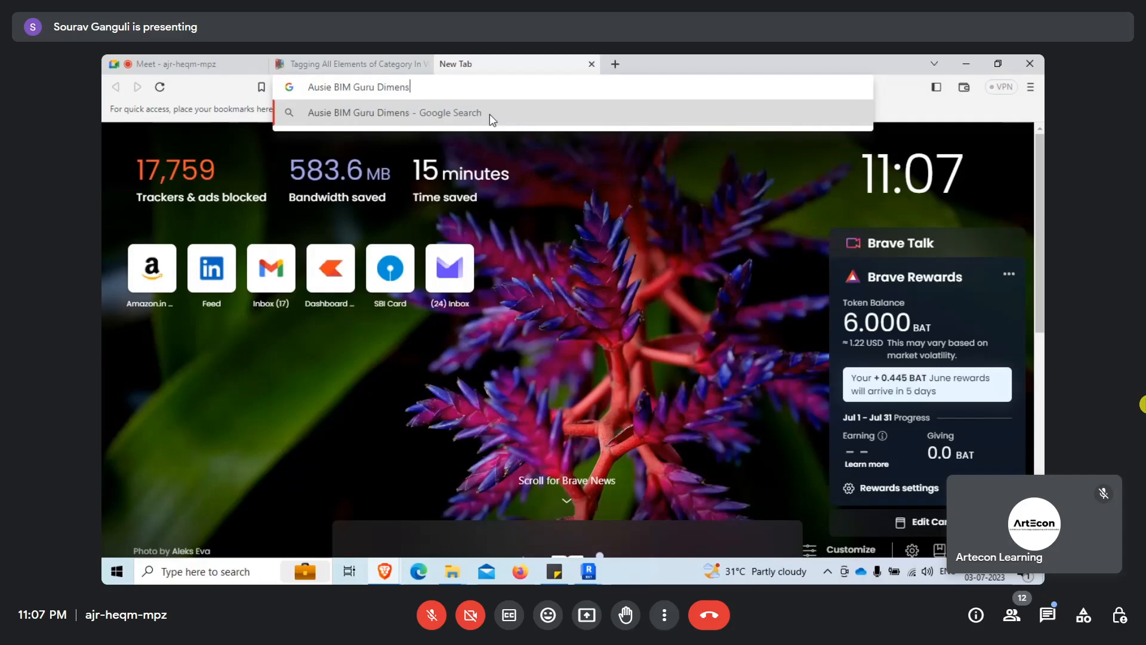
pyautogui.write('ioning')
pyautogui.press('Return')
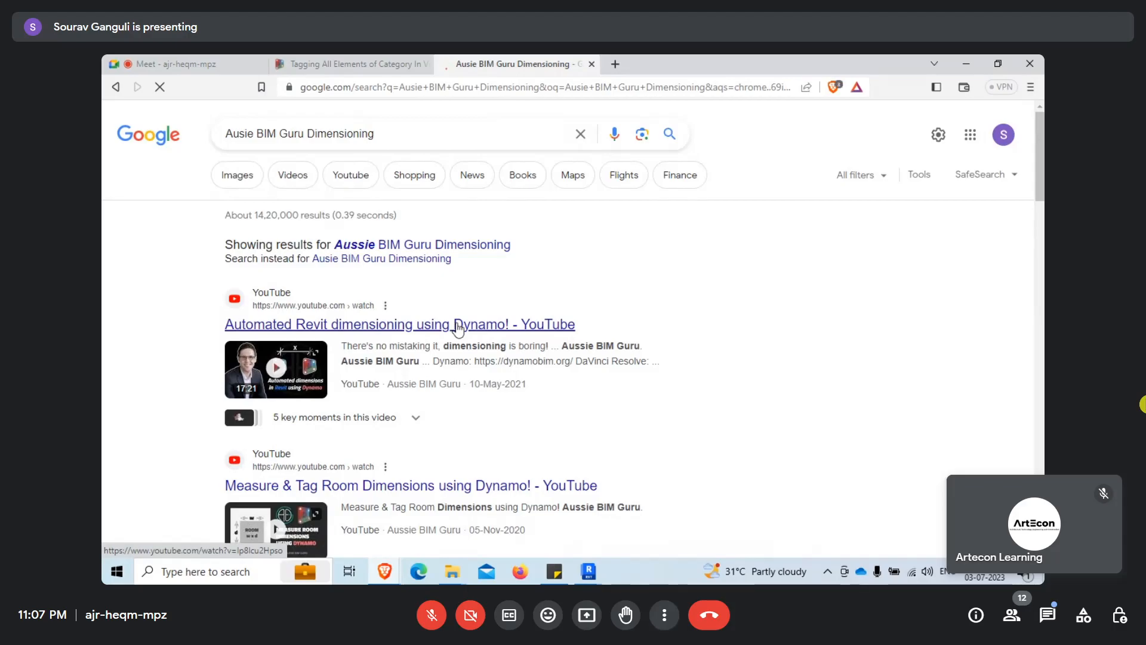
# Open the video "Automated Revit dimensioning using Dynamo!", pause it and skip to 3:09.
pyautogui.click(457, 327)
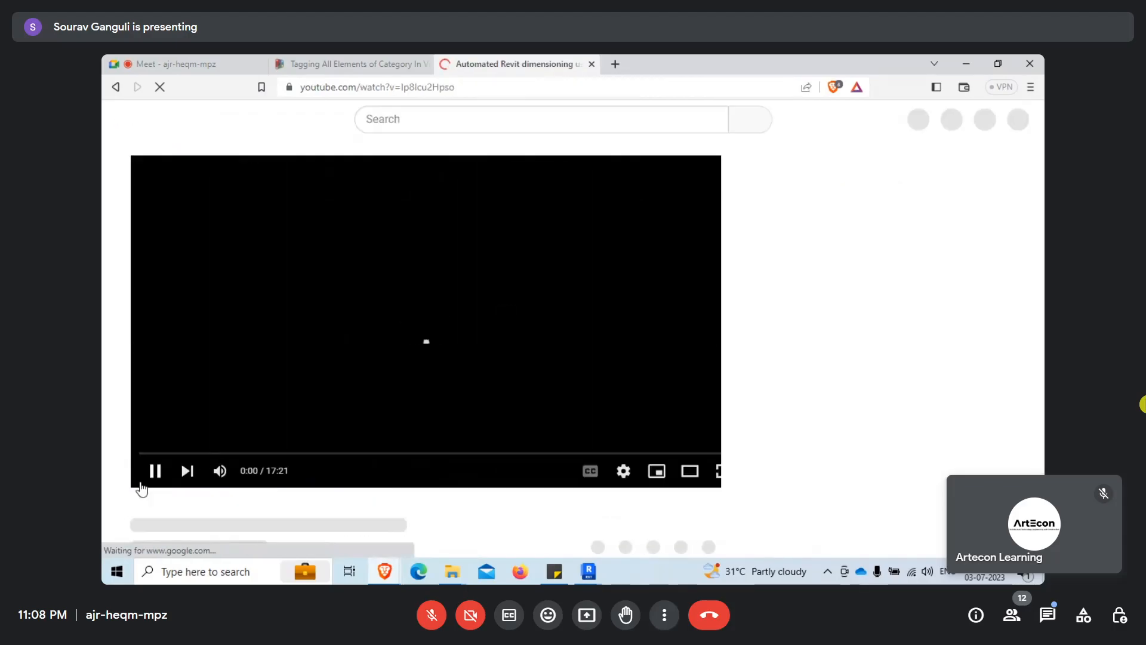
pyautogui.click(155, 474)
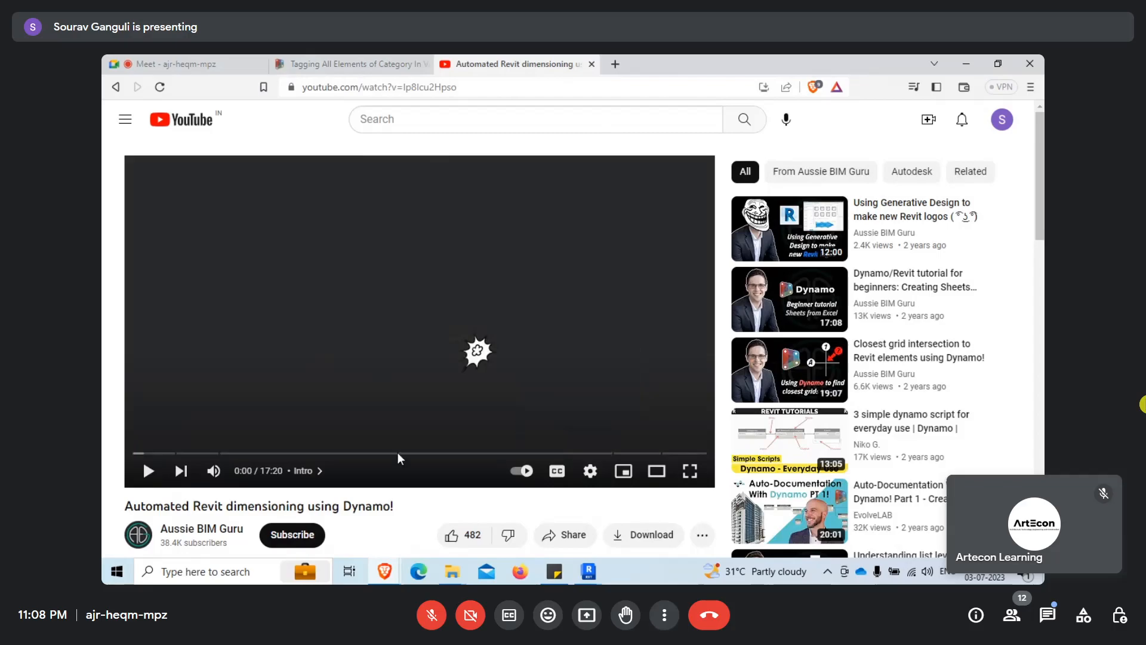
pyautogui.click(238, 453)
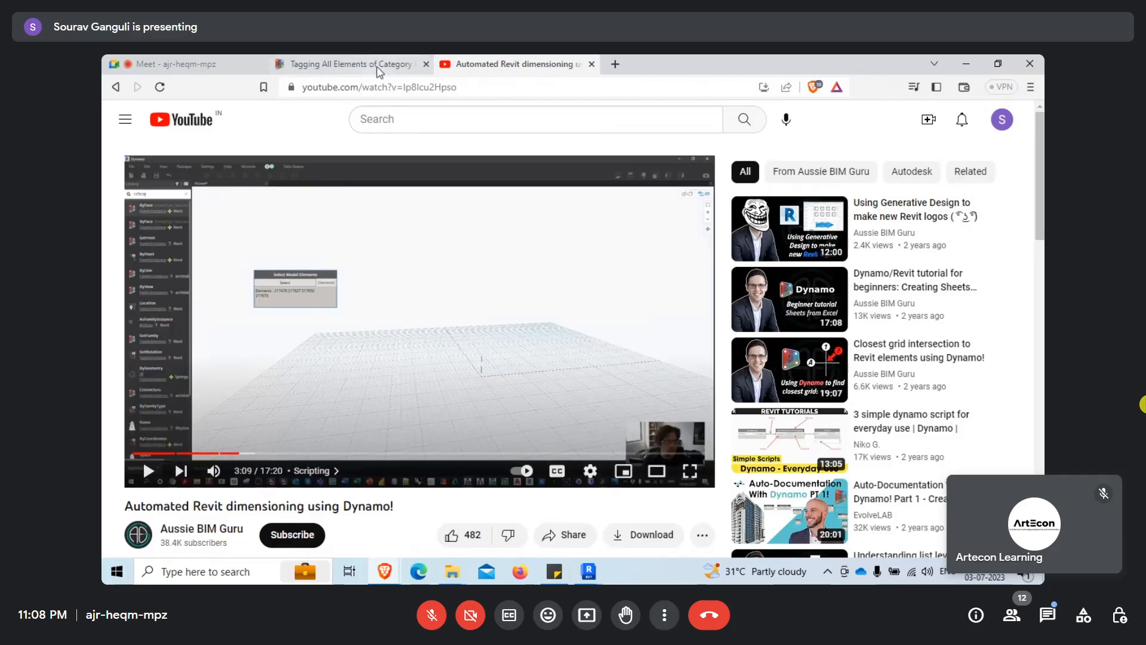
# Check back on the Meet call, and return to the dimensioning video to skip ahead through 12:34 to 13:18.
pyautogui.click(353, 64)
pyautogui.click(181, 62)
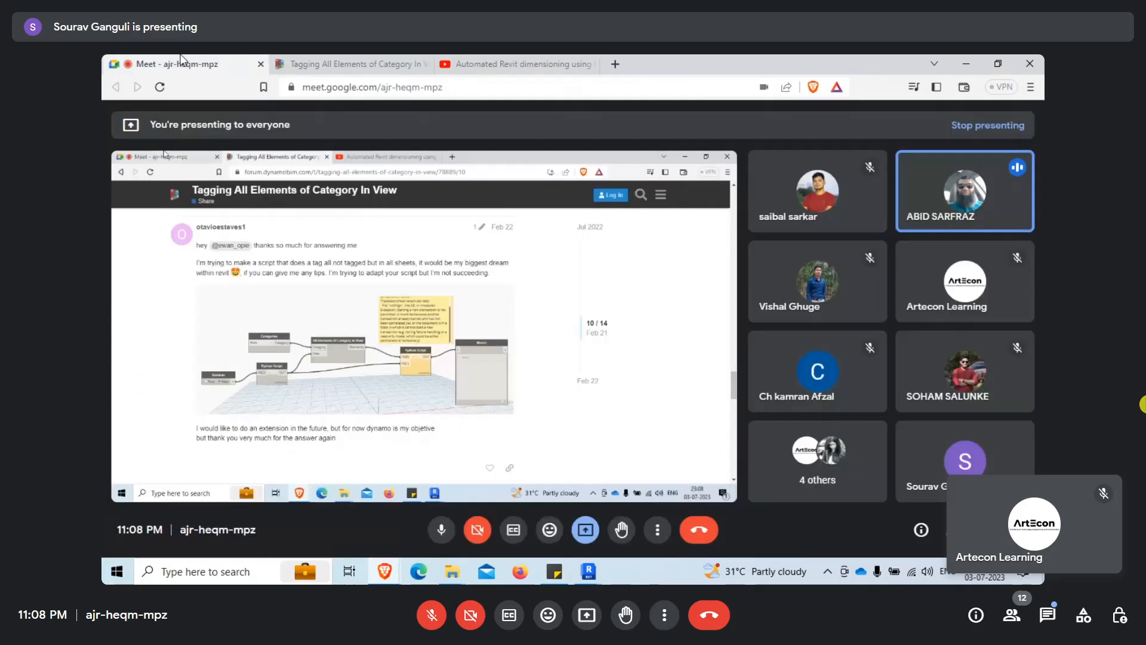
pyautogui.click(521, 67)
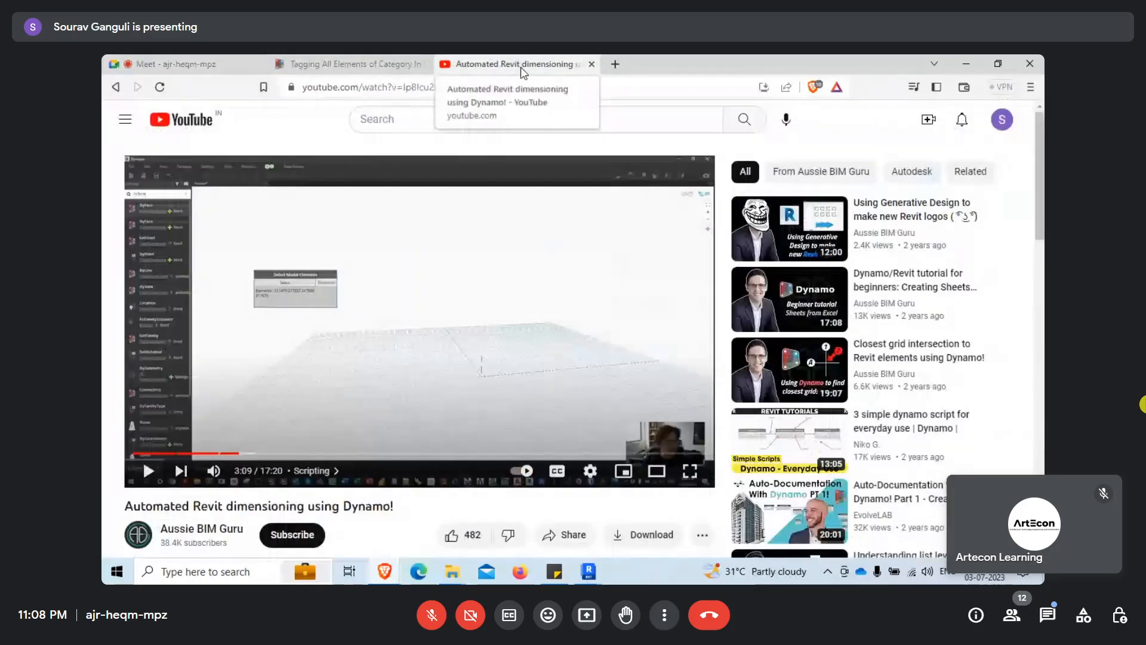
pyautogui.click(548, 454)
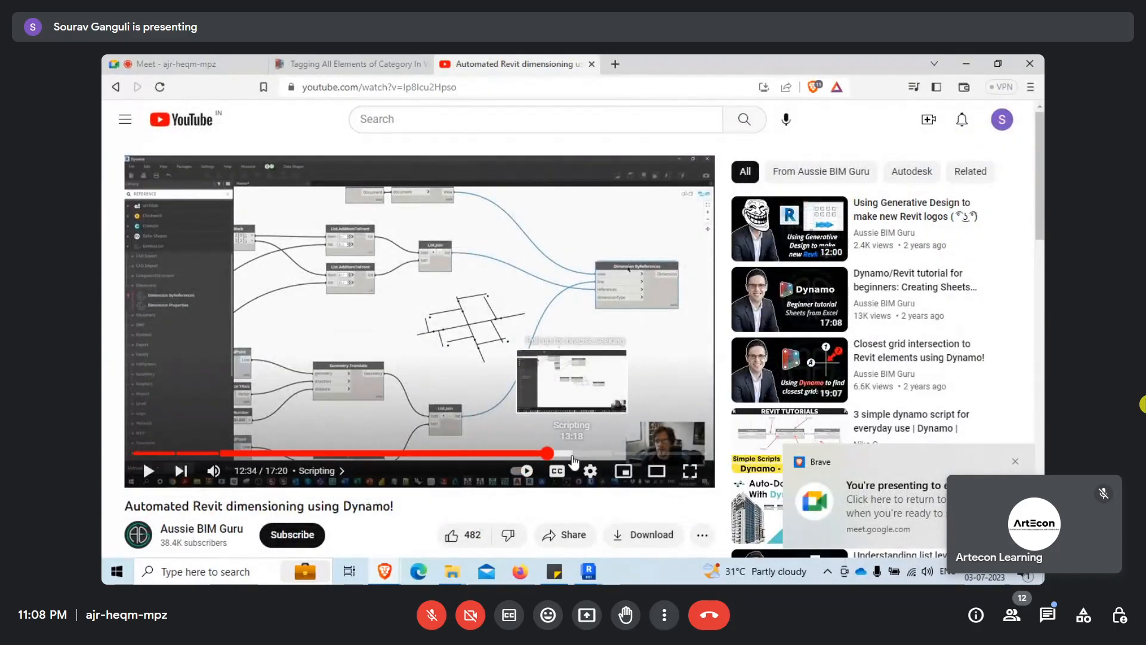
pyautogui.click(572, 455)
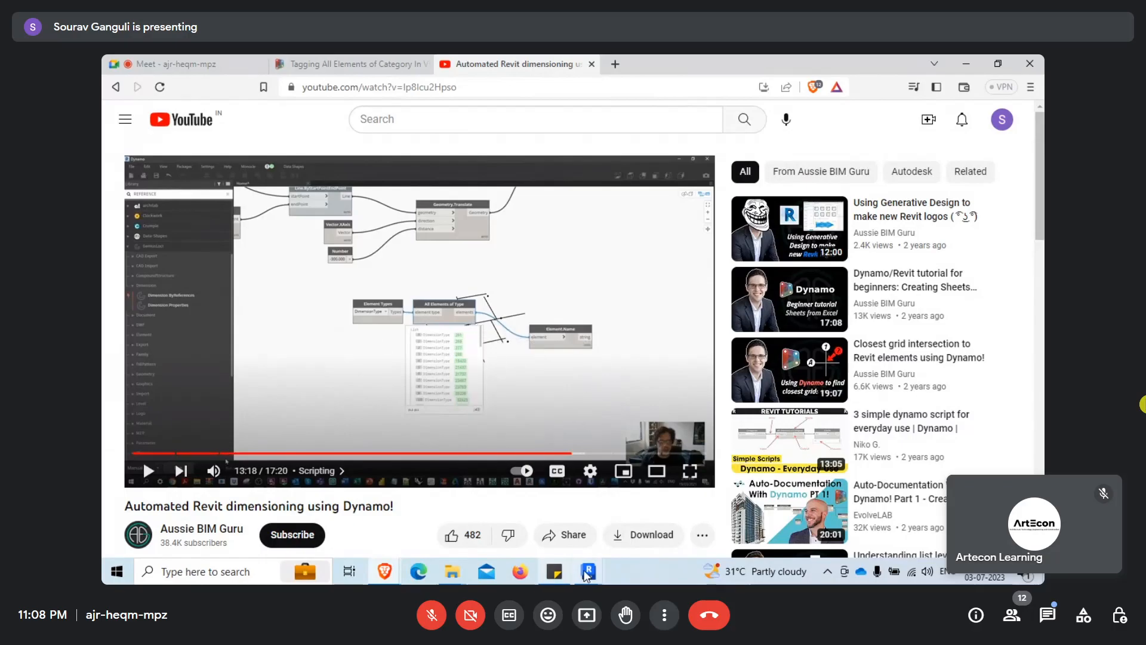
pyautogui.moveTo(590, 572)
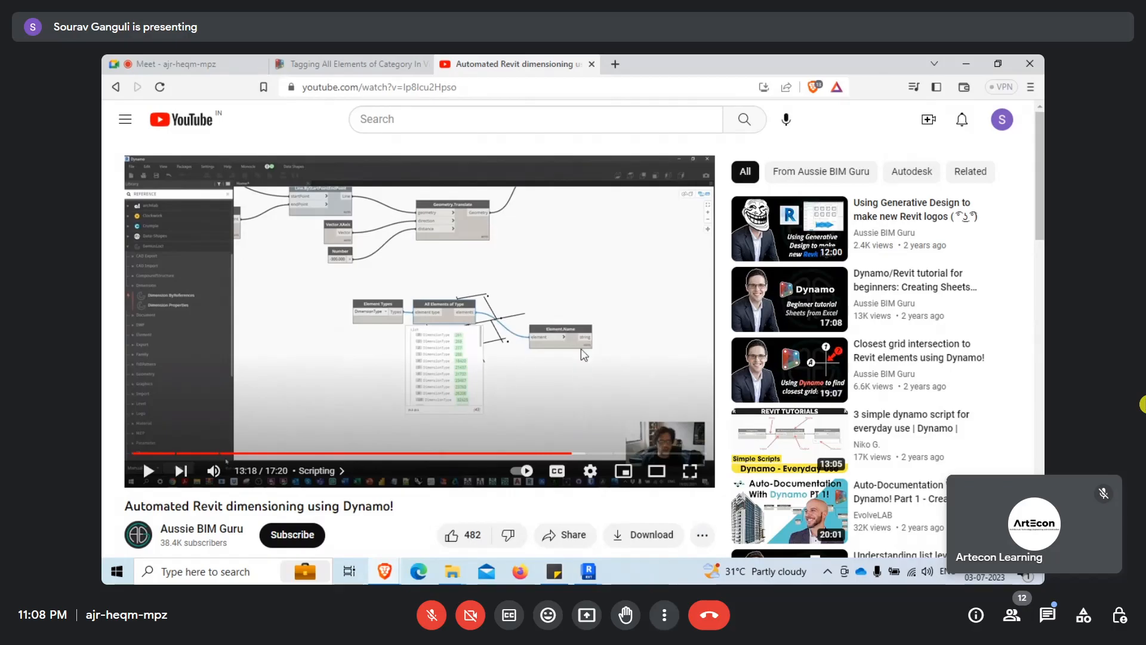
# Return to the Meet call, and switch to Dynamo to show the whole node graph with free workspace around it.
pyautogui.click(351, 62)
pyautogui.click(194, 65)
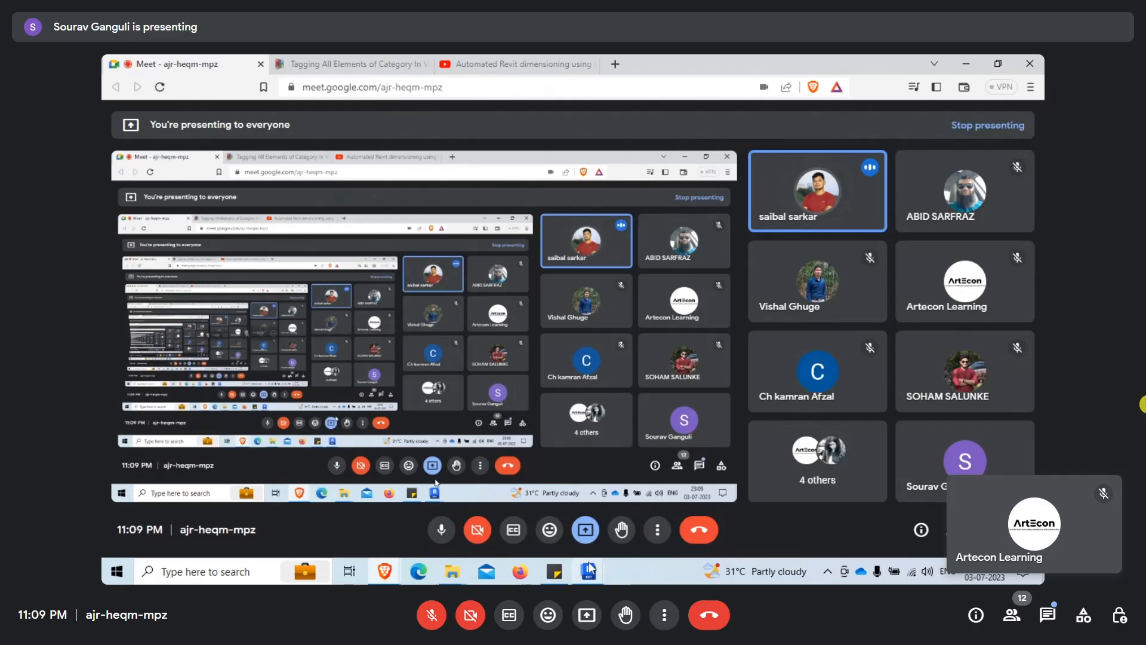
pyautogui.moveTo(589, 568)
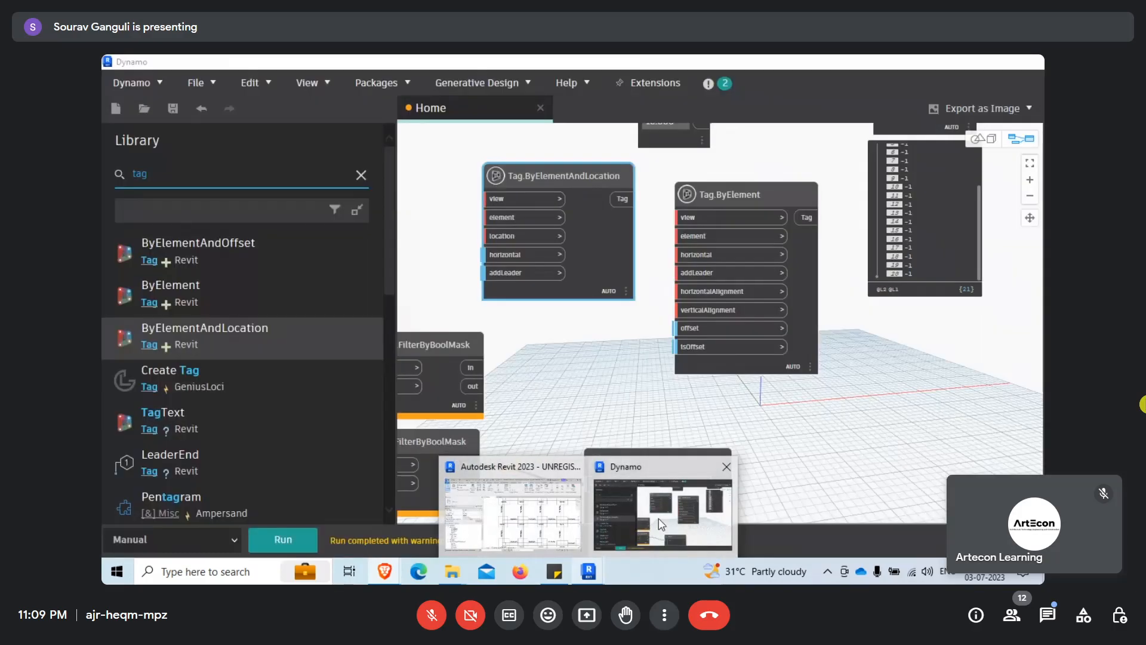
pyautogui.click(662, 524)
pyautogui.scroll(-10, 625, 288)
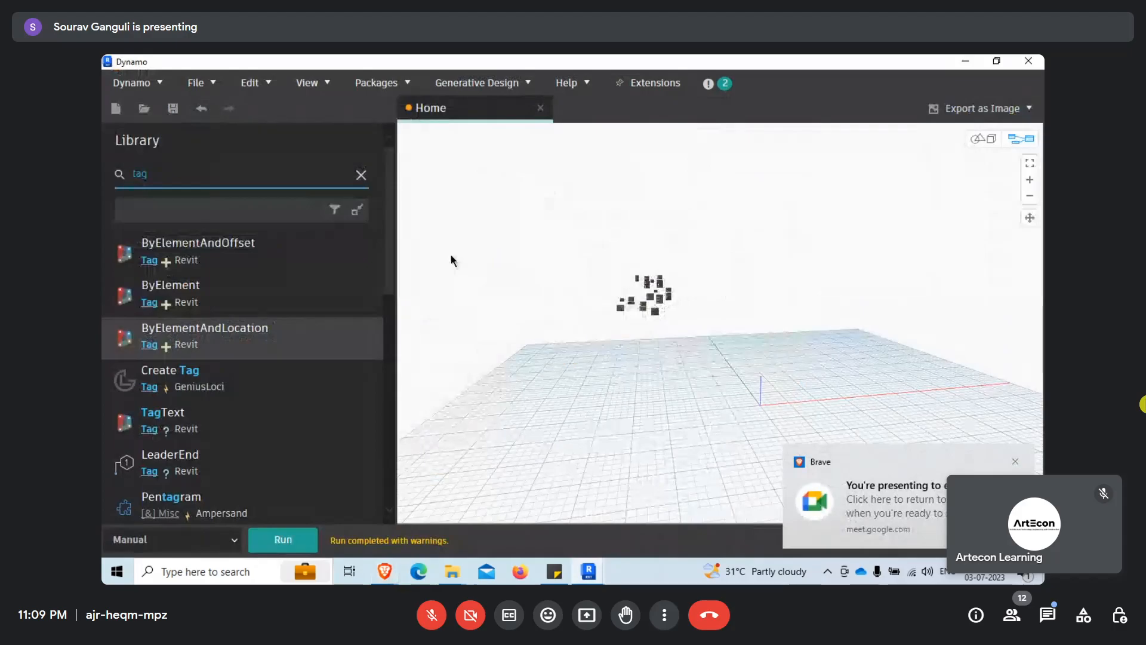
pyautogui.moveTo(233, 181); pyautogui.dragTo(111, 182)
pyautogui.press('BackSpace')
pyautogui.write('fi')
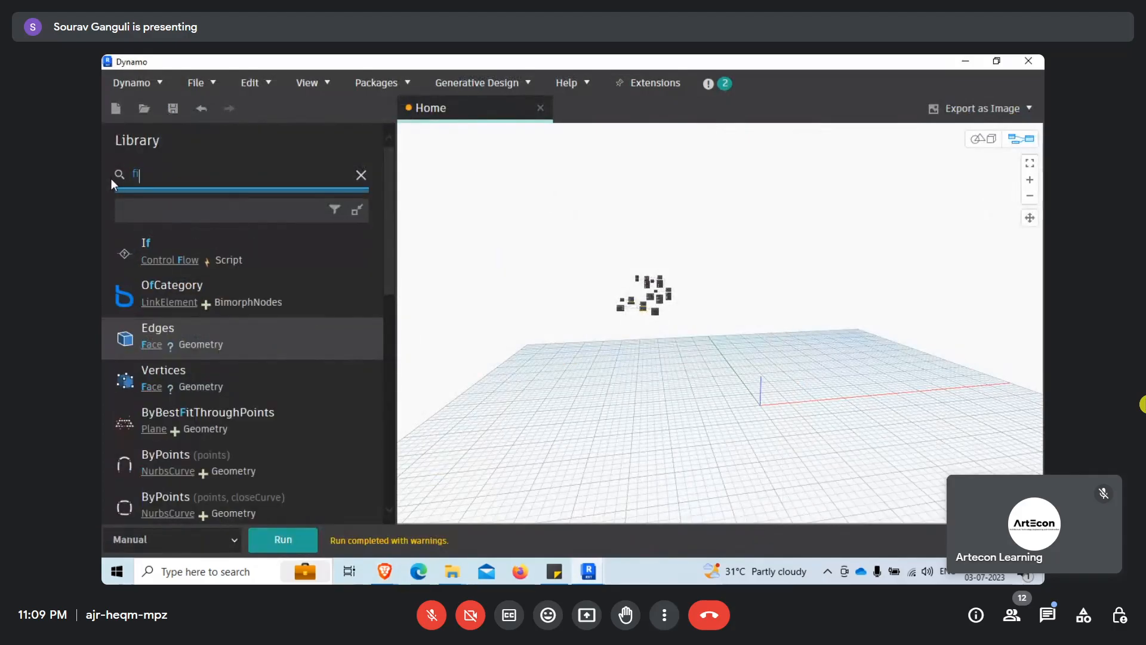
pyautogui.write('l')
pyautogui.click(361, 176)
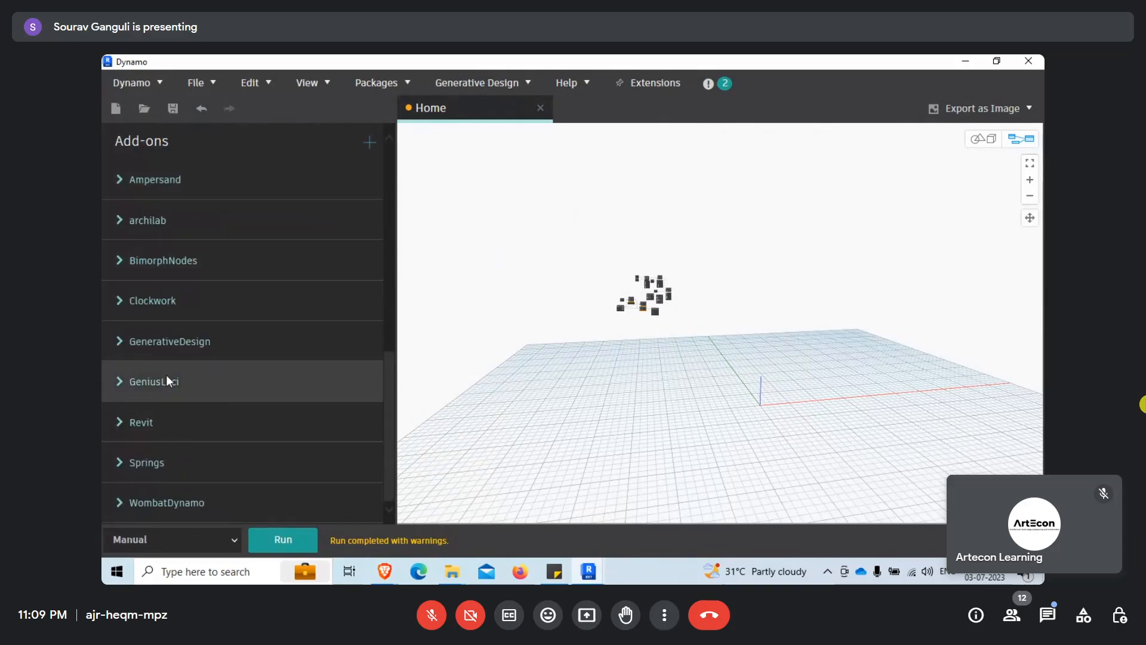
# Browse the Revit node categories of the BimorphNodes add-on in the node library.
pyautogui.click(121, 266)
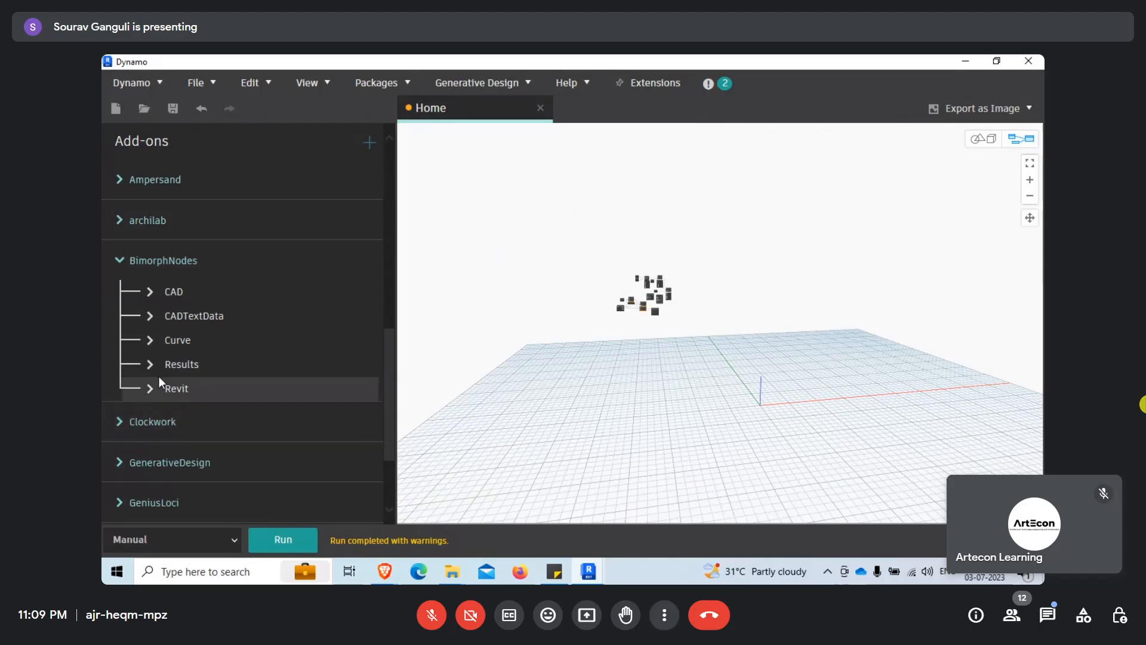
pyautogui.click(148, 389)
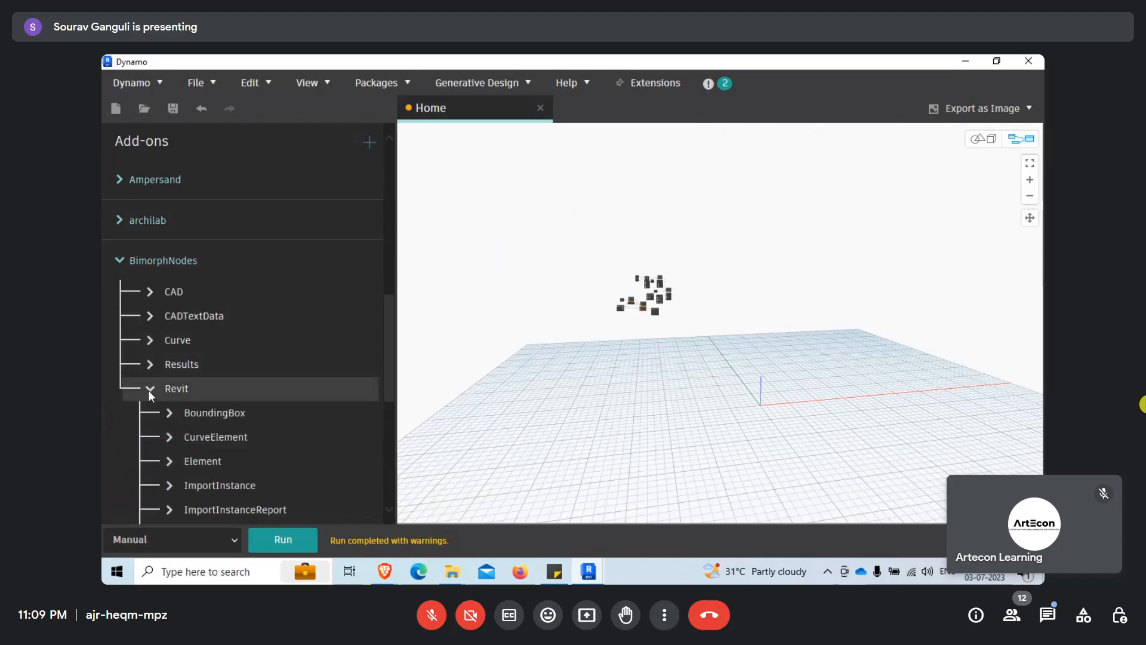
pyautogui.scroll(15, 205, 403)
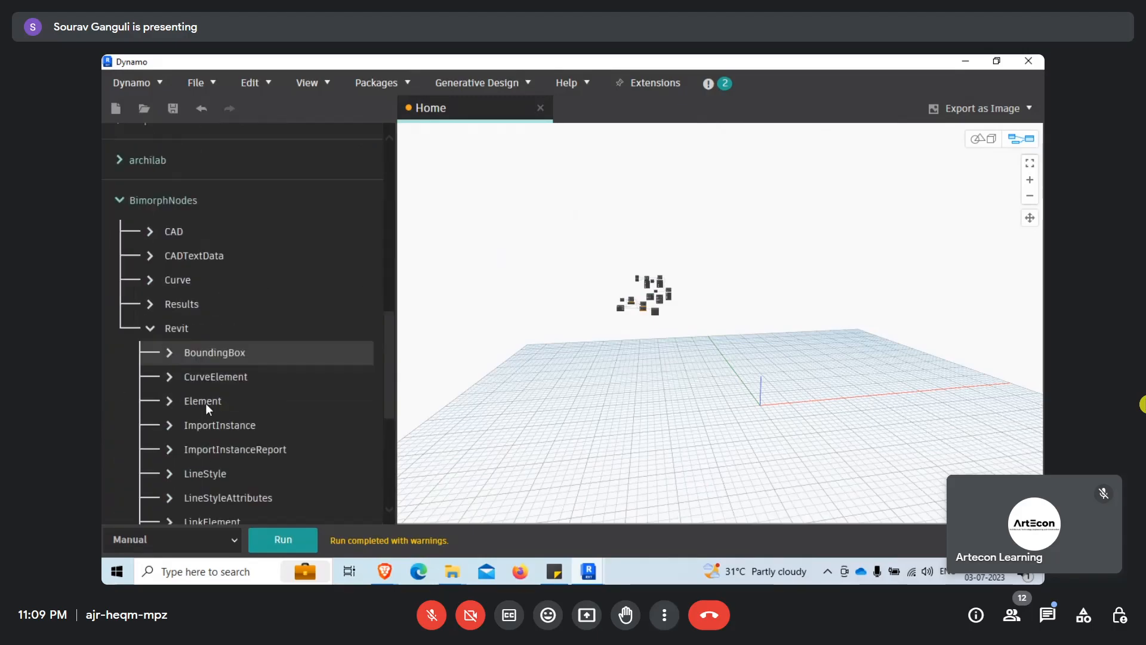
# Search the node library for "Linkelement" and add the BimorphNodes LinkElement.Element node to the workspace.
pyautogui.click(175, 178)
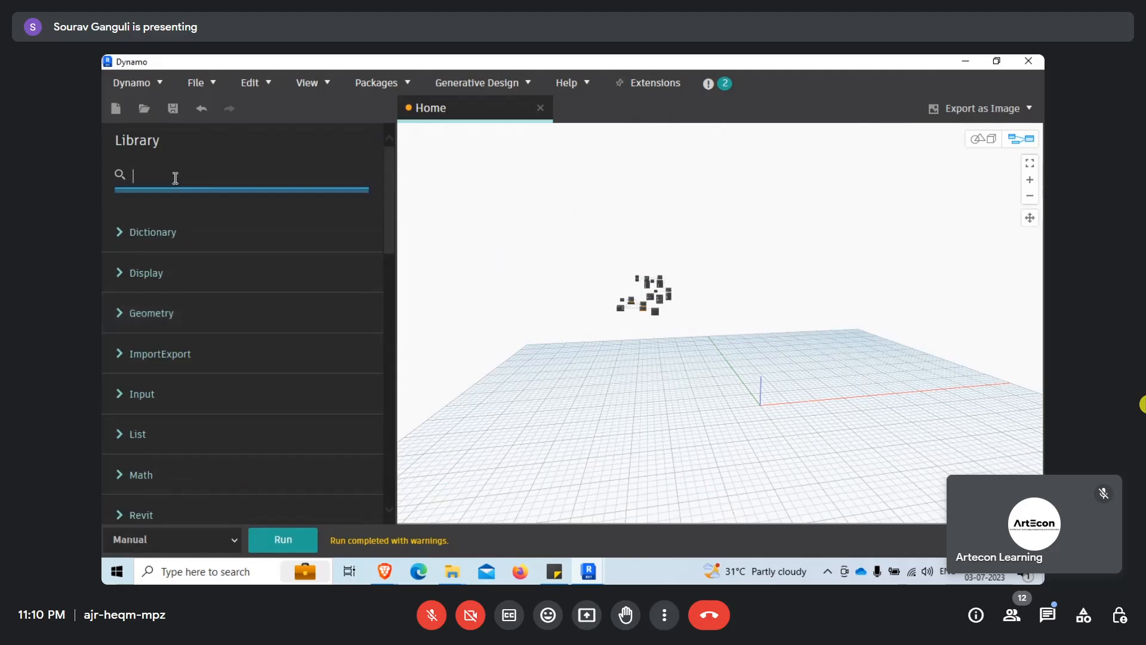
pyautogui.write('Link element')
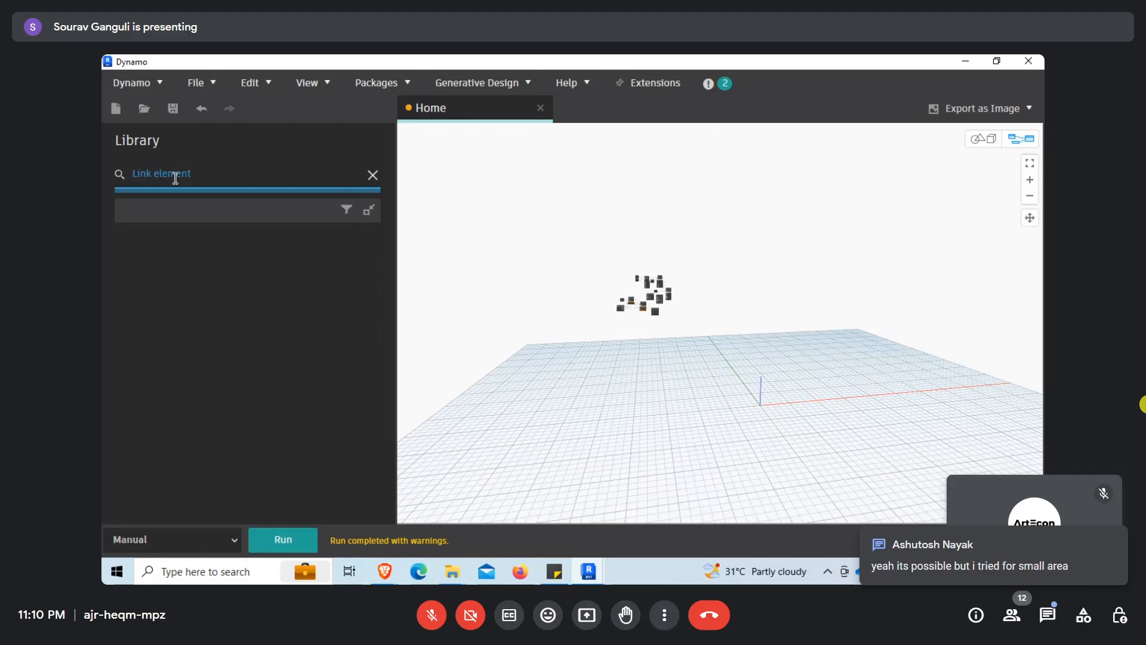
pyautogui.click(156, 173)
pyautogui.press('BackSpace')
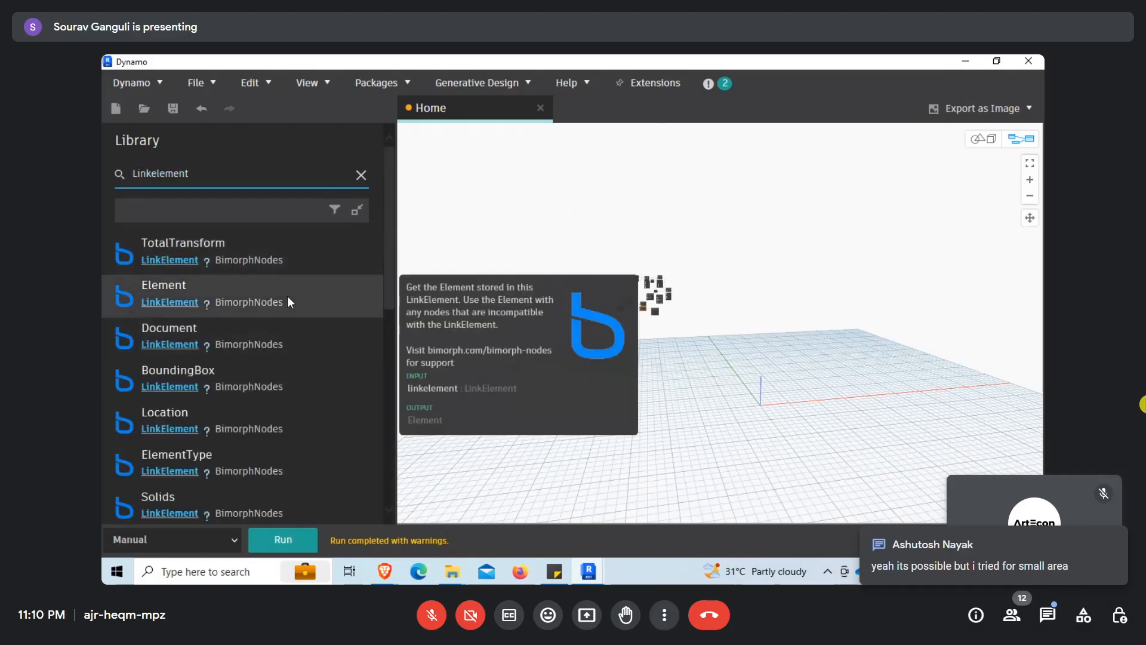
pyautogui.scroll(5, 647, 322)
pyautogui.scroll(-7, 613, 279)
pyautogui.scroll(10, 708, 314)
pyautogui.scroll(5, 539, 321)
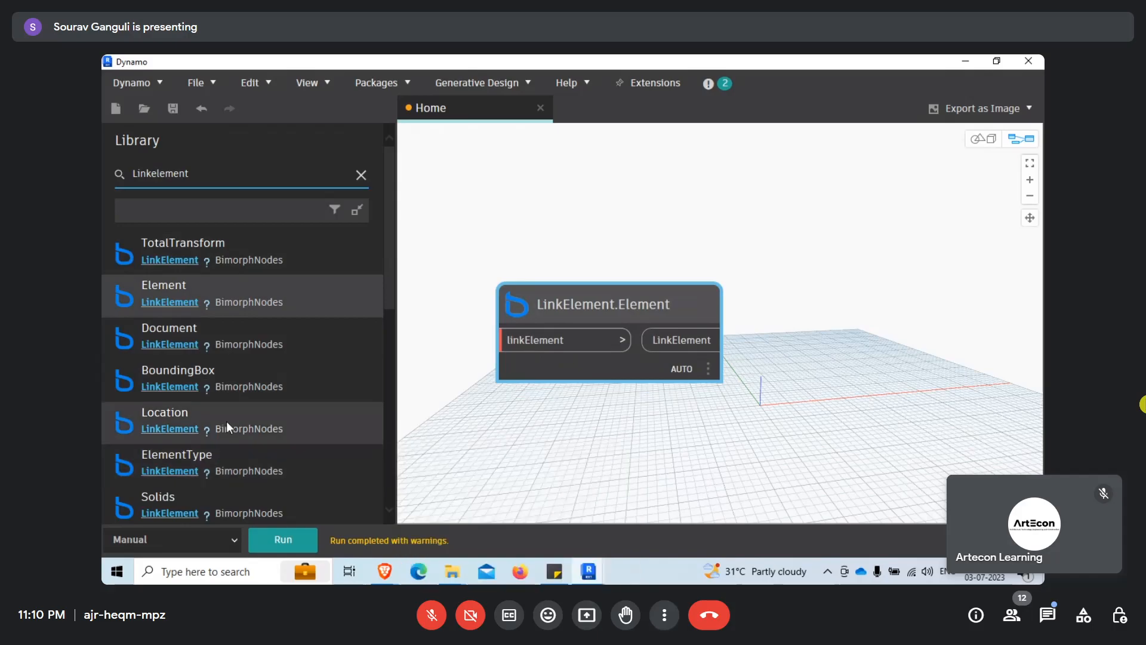
# Add the BimorphNodes LinkElement.Faces node to the workspace beside the LinkElement.Element node.
pyautogui.scroll(-3, 227, 421)
pyautogui.scroll(-1, 222, 439)
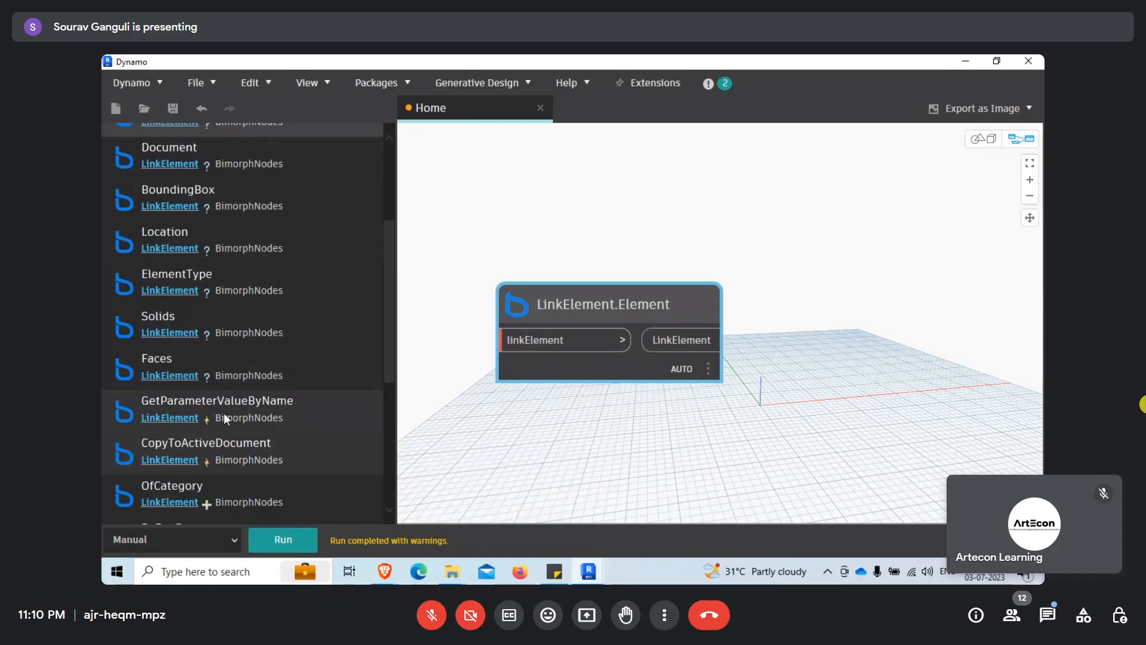
pyautogui.click(239, 362)
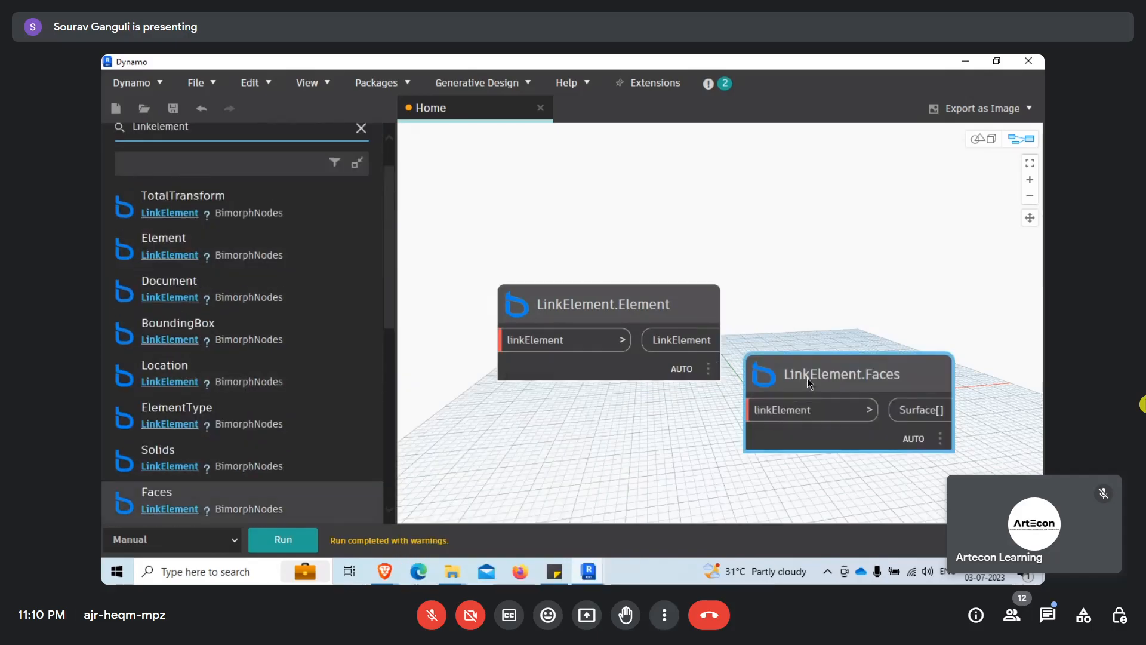
# Shift the LinkElement.Faces node slightly, and examine the other BimorphNodes LinkElement nodes in the search results, including the ByRayBounce and CopyToActiveDocument descriptions.
pyautogui.moveTo(809, 375); pyautogui.dragTo(832, 348)
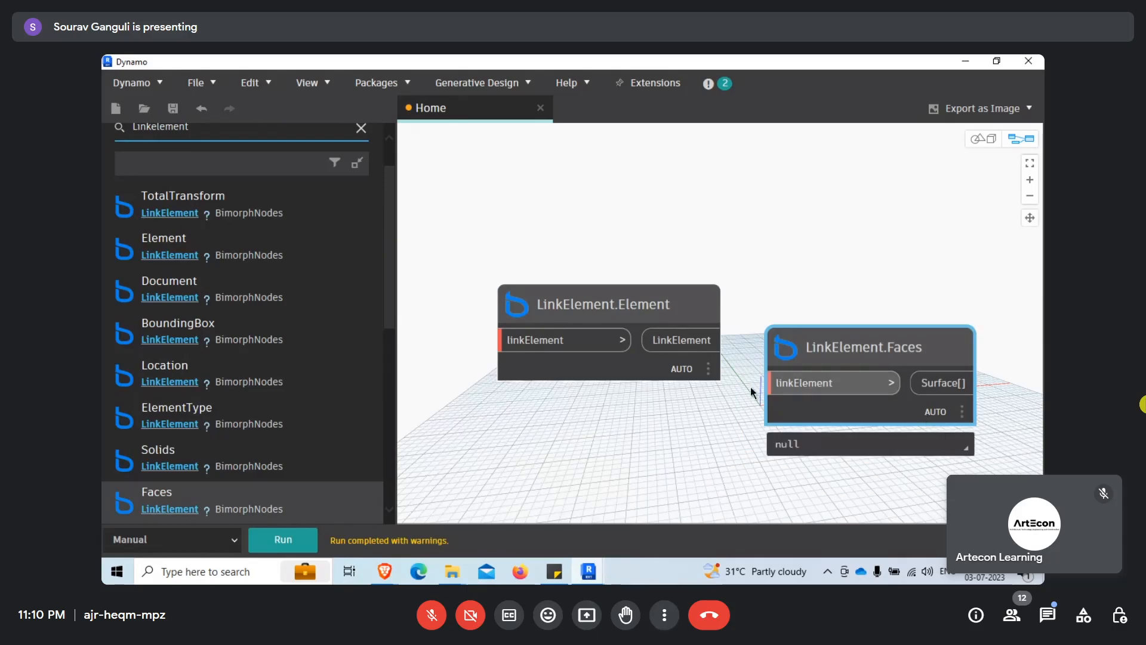
pyautogui.moveTo(241, 407)
pyautogui.scroll(-3, 241, 401)
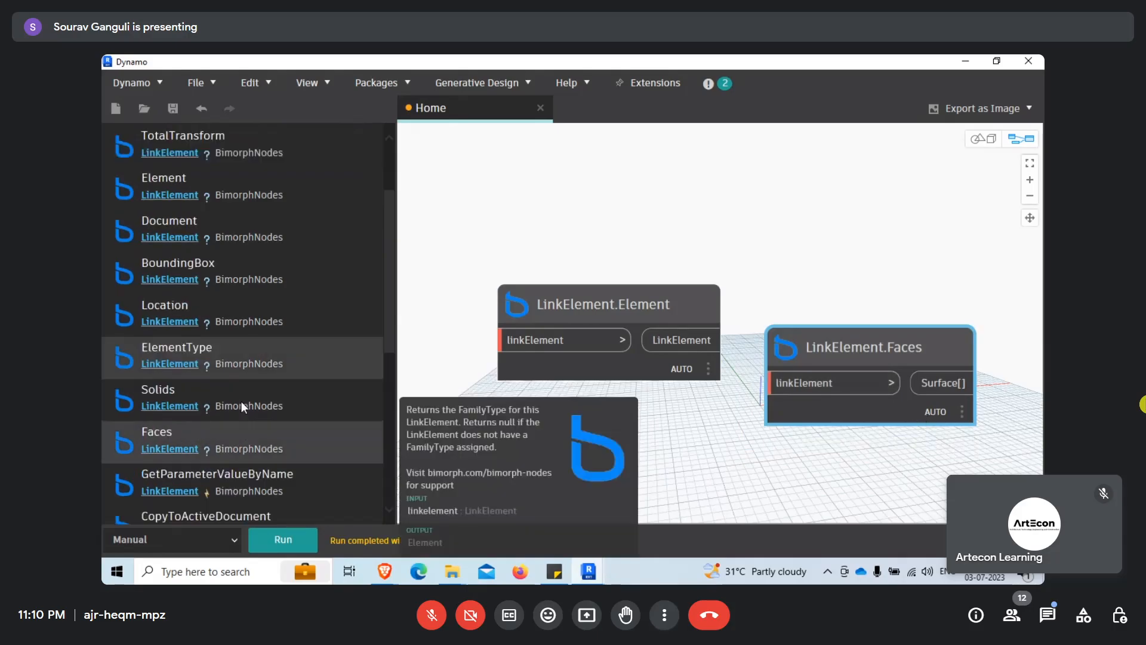
pyautogui.scroll(-1, 240, 403)
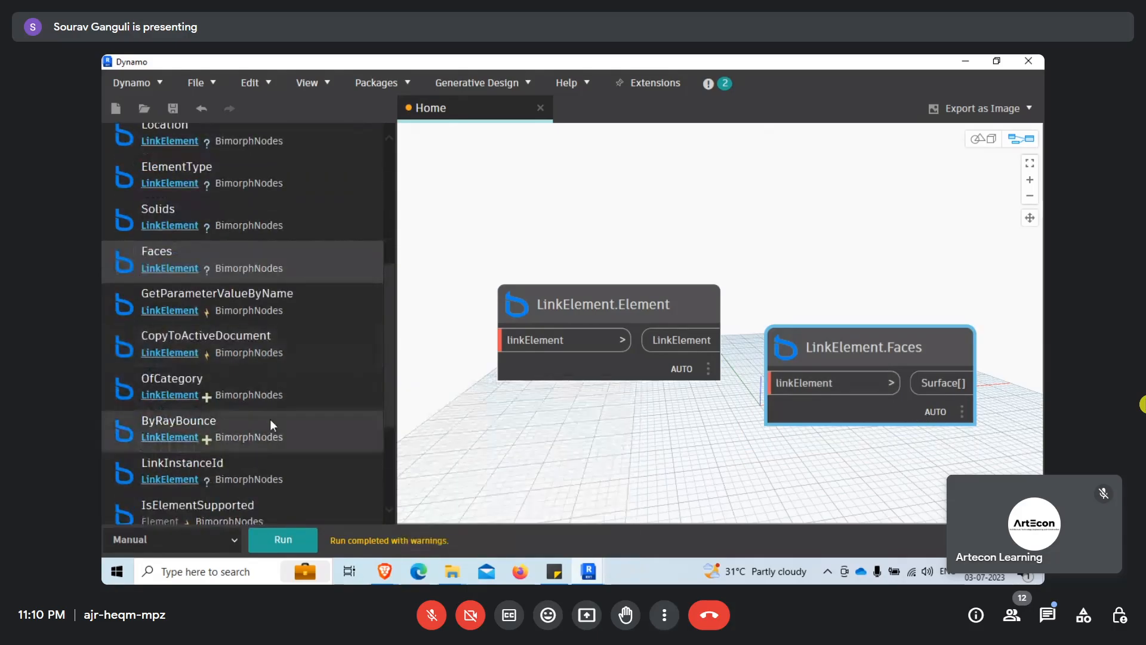
pyautogui.moveTo(270, 421)
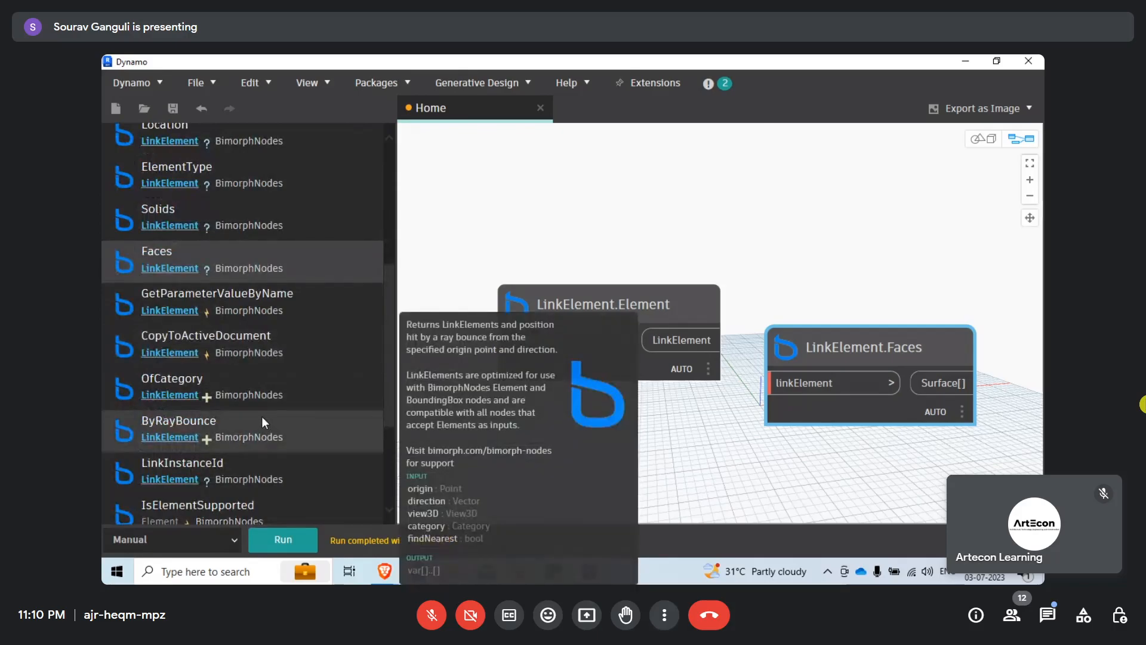
pyautogui.scroll(-2, 262, 417)
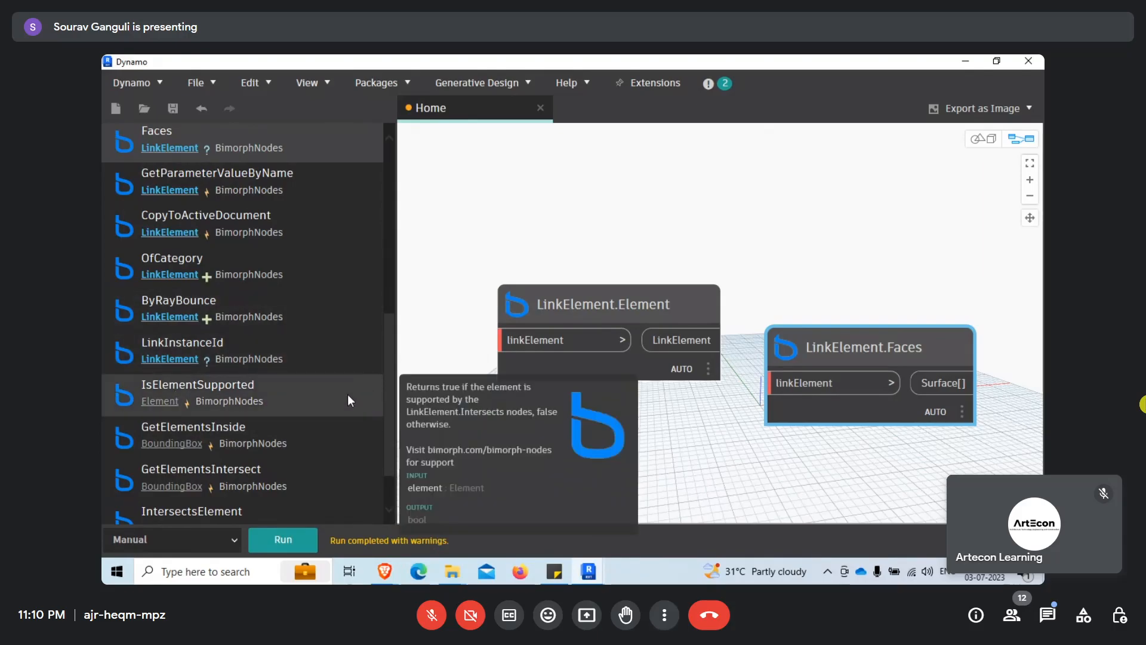
pyautogui.scroll(-1, 386, 381)
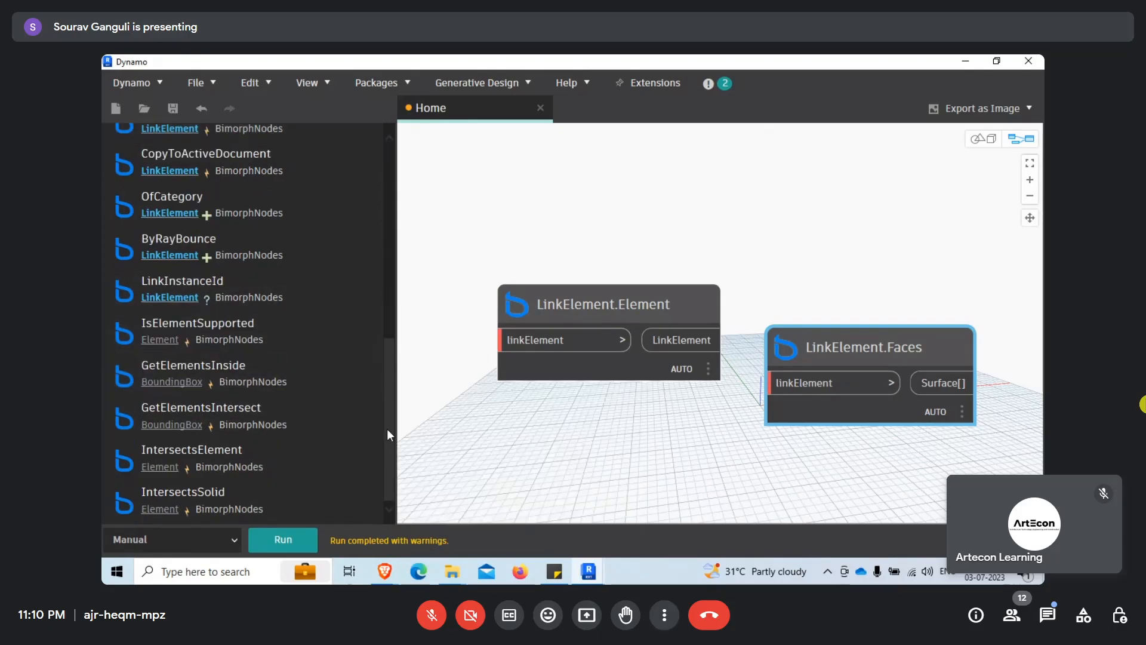
pyautogui.scroll(1, 392, 388)
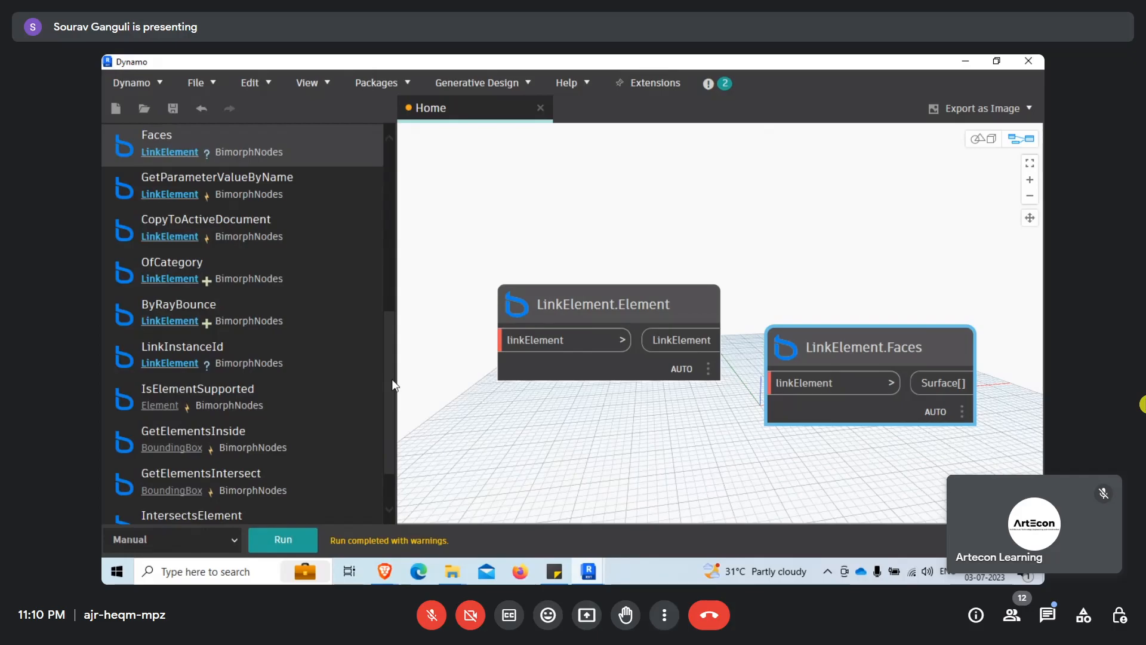
pyautogui.moveTo(238, 324)
pyautogui.scroll(3, 236, 332)
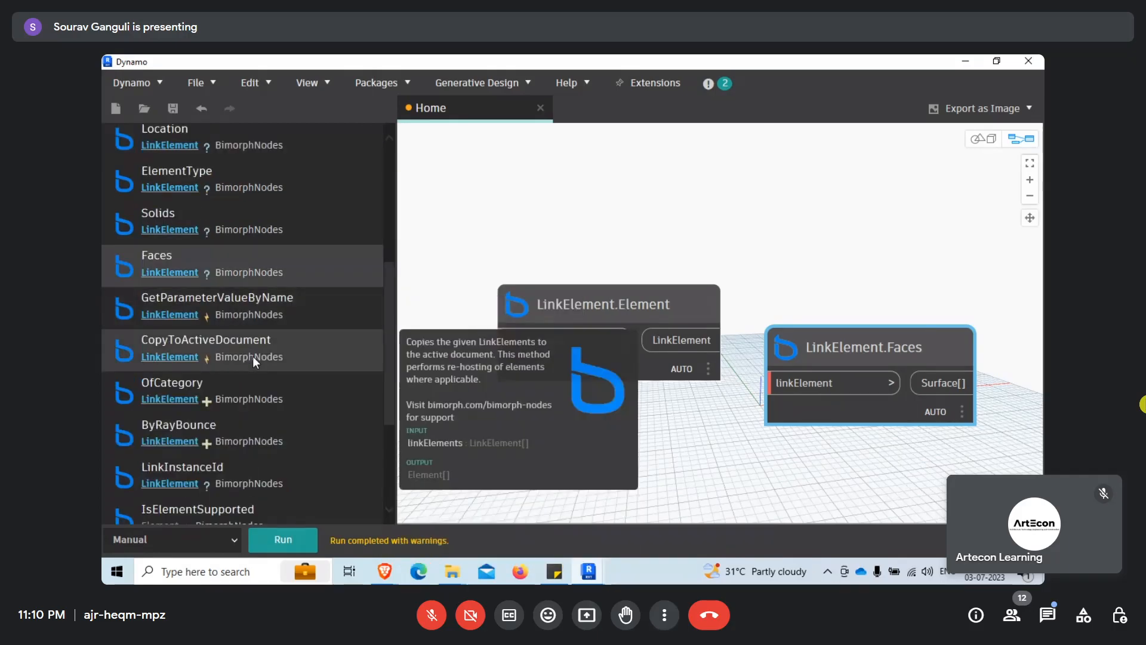
pyautogui.scroll(4, 269, 347)
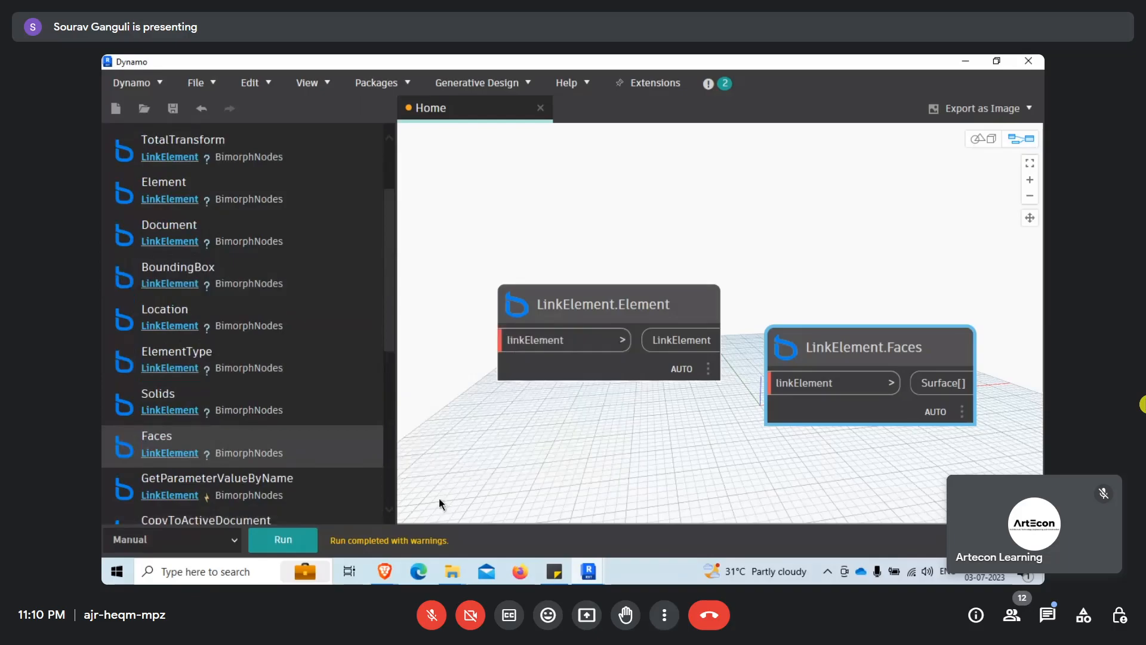
# Return to the Meet call in the browser for the discussion with the participants.
pyautogui.moveTo(384, 572)
pyautogui.click(321, 504)
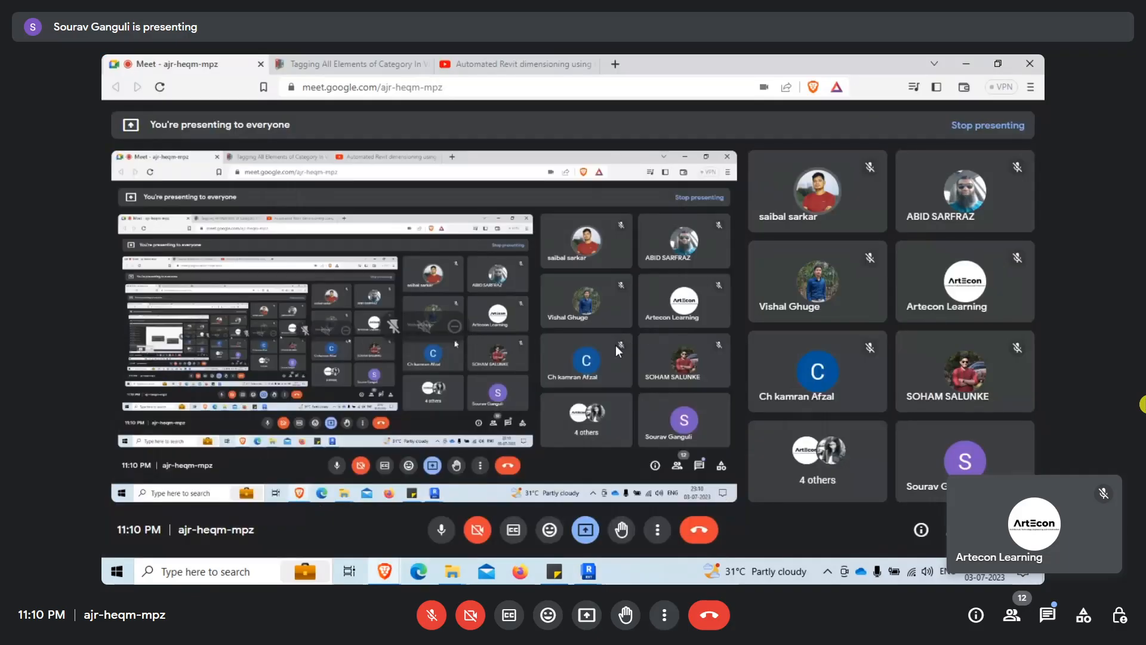
pyautogui.click(989, 532)
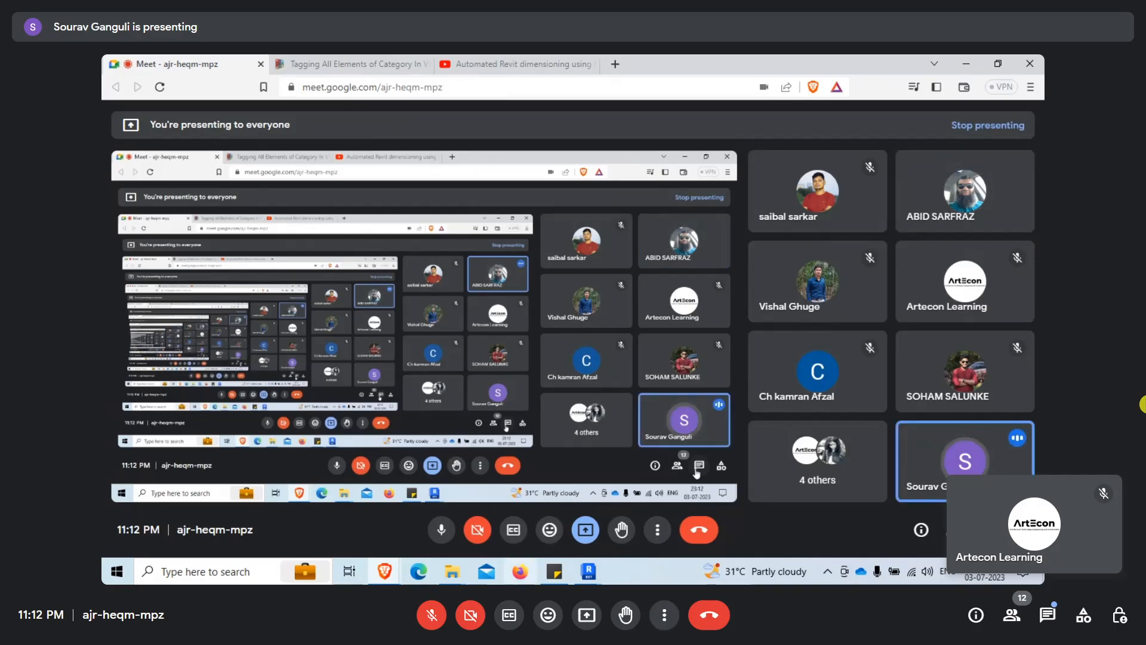
# Switch to Dynamo, close the Home graph without saving, and start a new empty workspace with the node search cleared.
pyautogui.moveTo(586, 575)
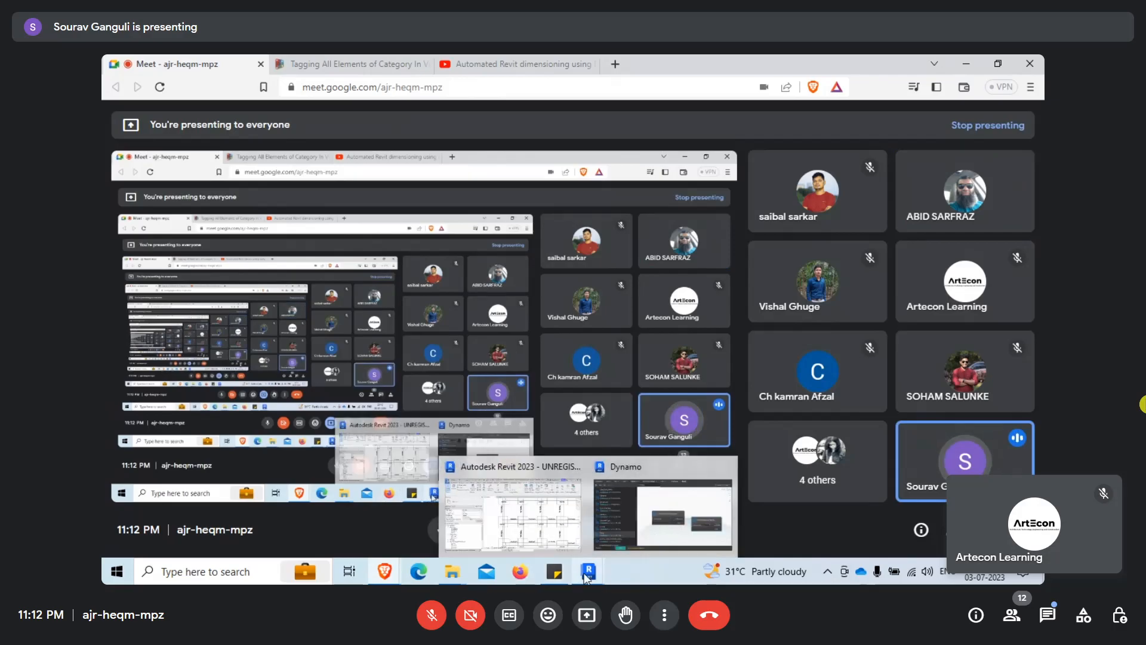
pyautogui.click(663, 513)
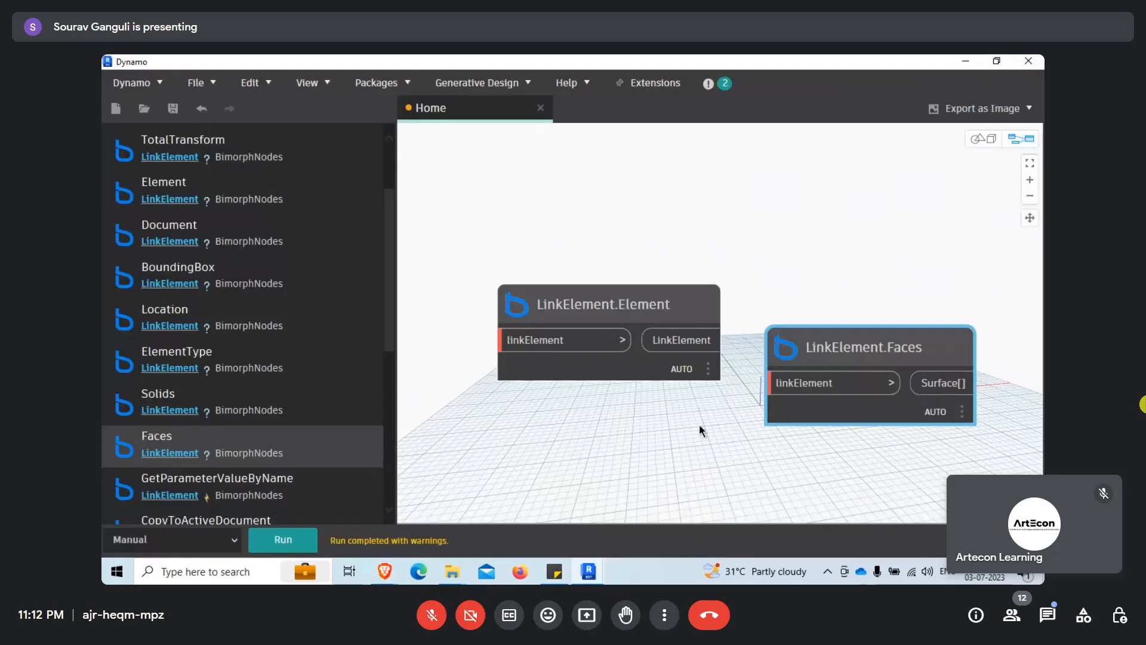
pyautogui.click(540, 108)
pyautogui.click(624, 341)
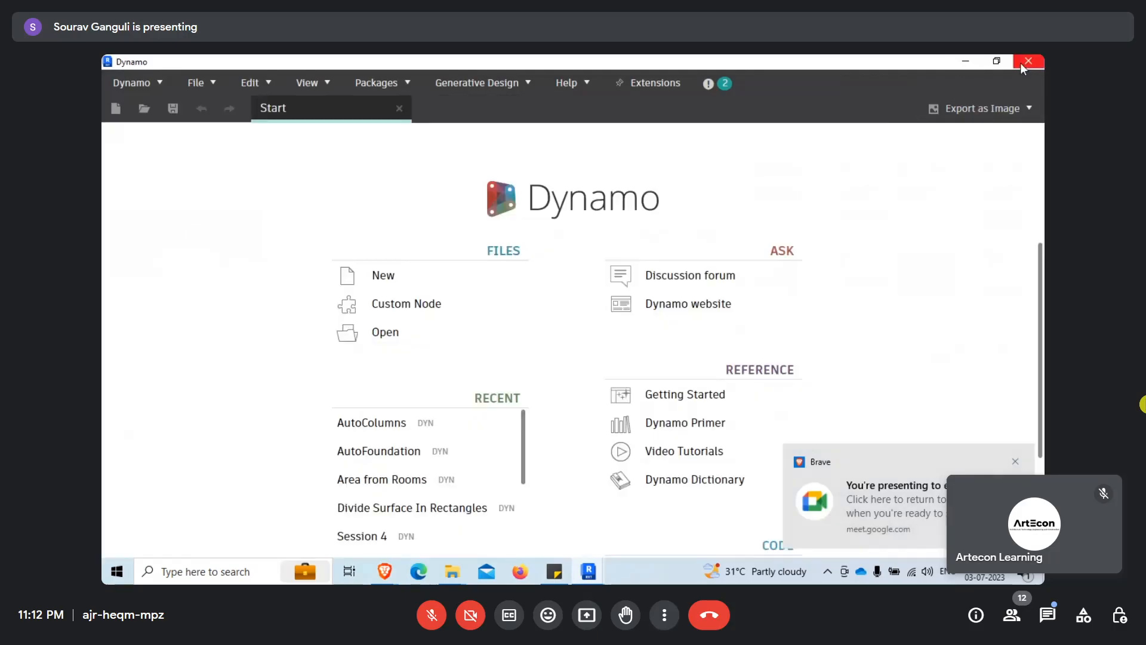
pyautogui.click(1030, 57)
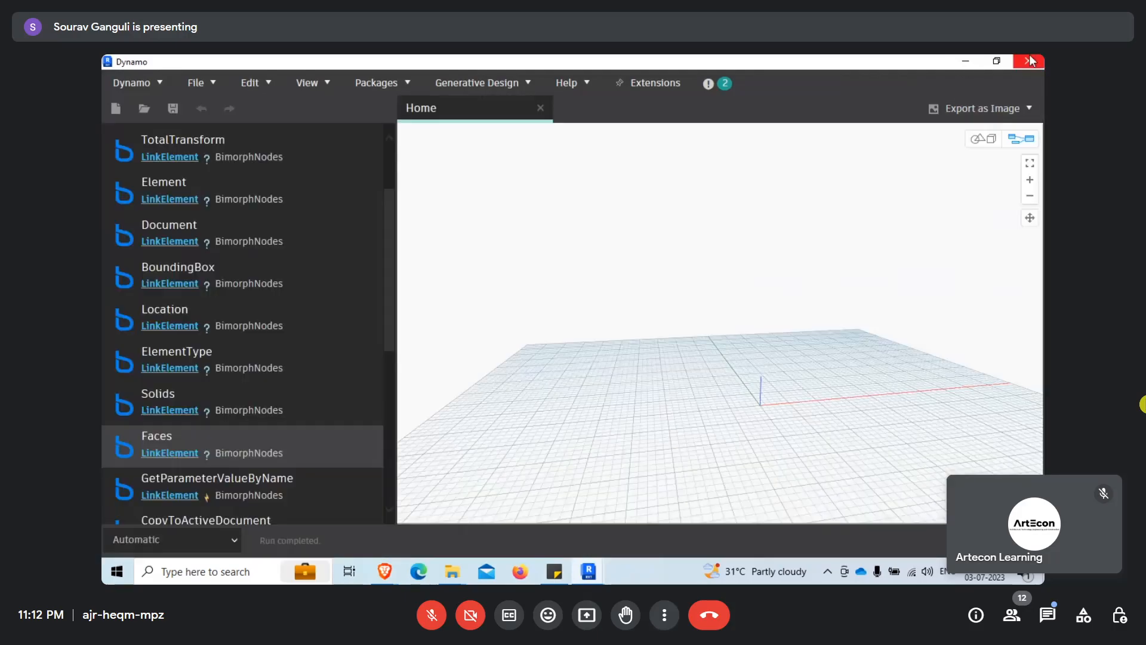
pyautogui.scroll(2, 290, 164)
pyautogui.click(361, 176)
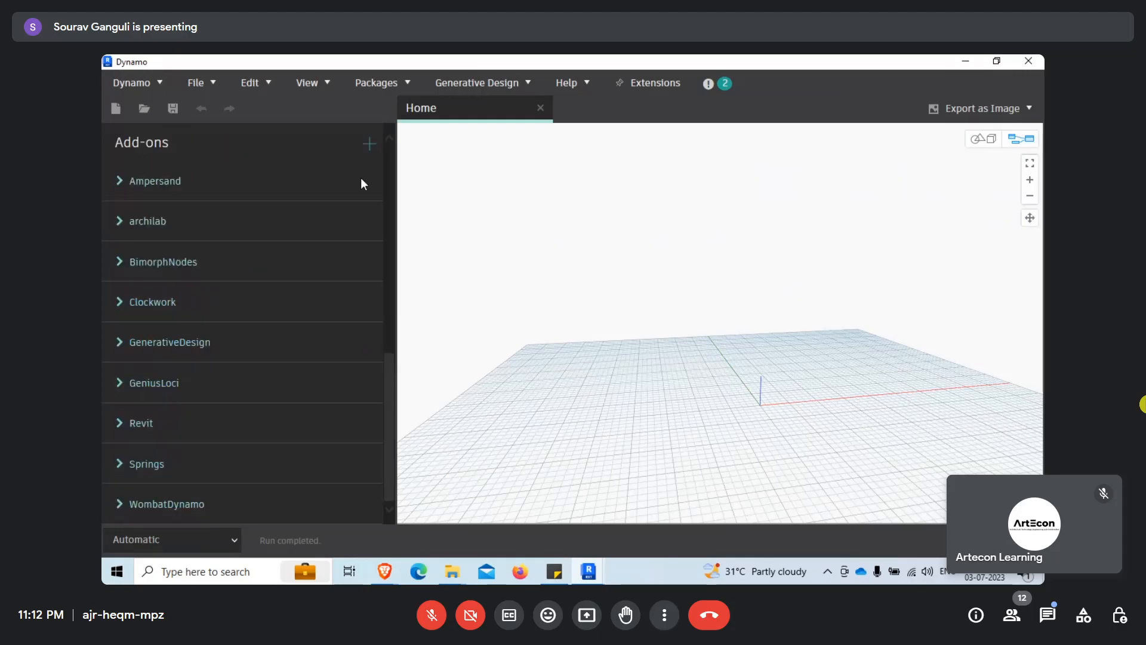
# Switch to Revit and show the {3D} view with empty space beside the foundation grid.
pyautogui.click(978, 63)
pyautogui.scroll(-5, 524, 348)
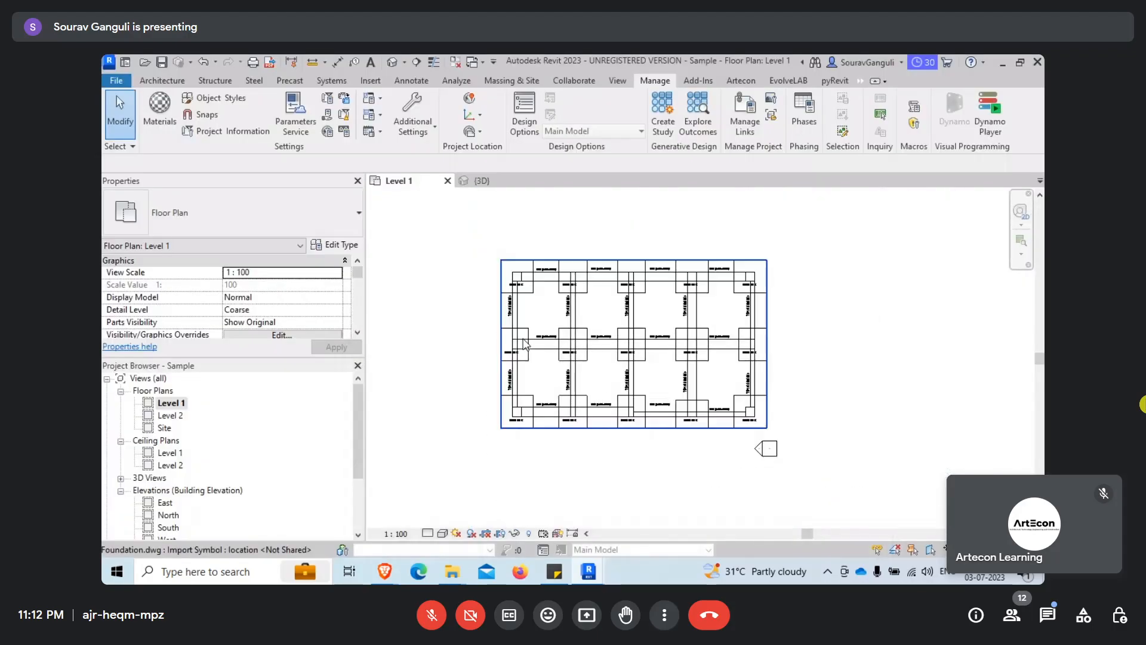
pyautogui.click(465, 182)
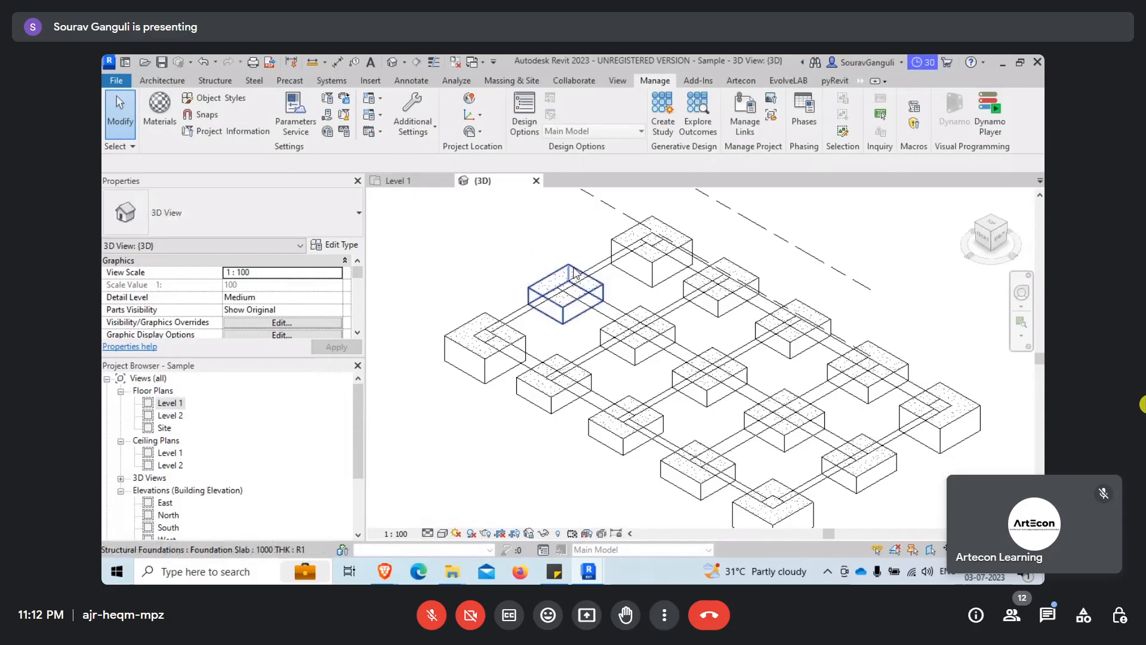
pyautogui.moveTo(505, 251); pyautogui.dragTo(543, 352, button='middle')
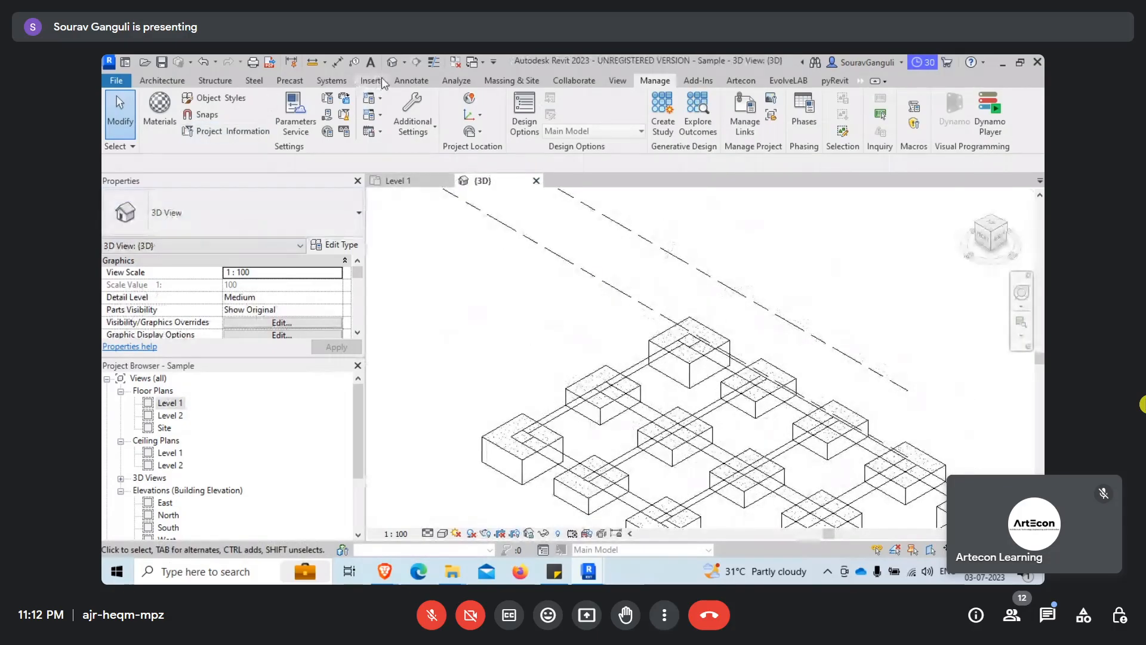
pyautogui.moveTo(367, 194); pyautogui.dragTo(666, 318, button='middle')
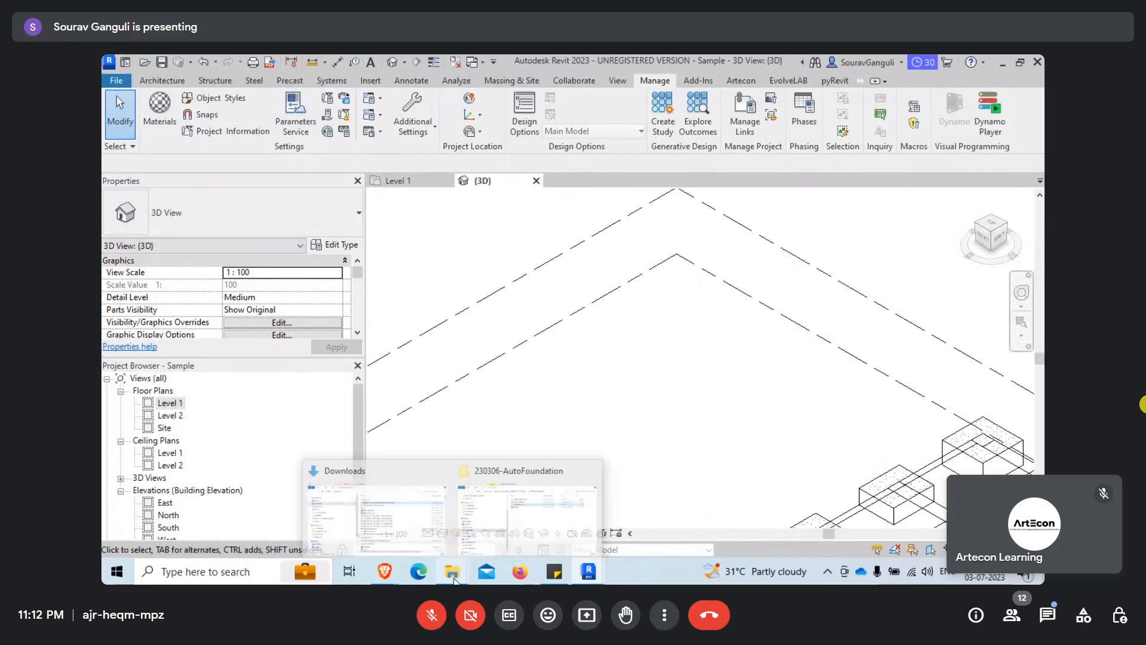
pyautogui.click(369, 532)
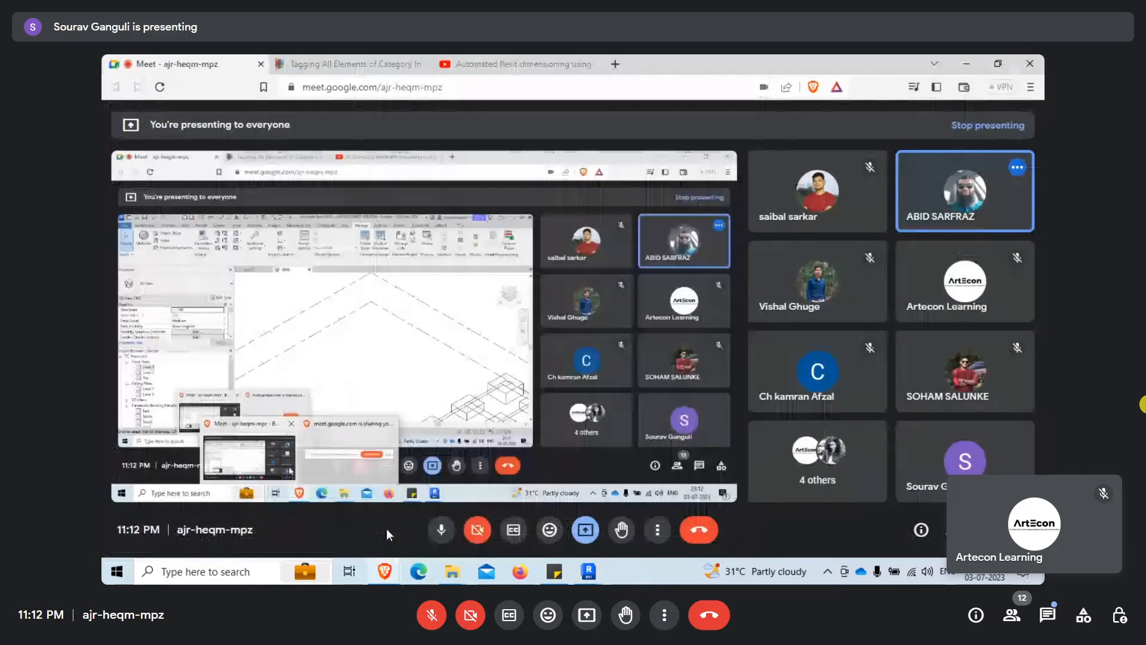
pyautogui.click(966, 63)
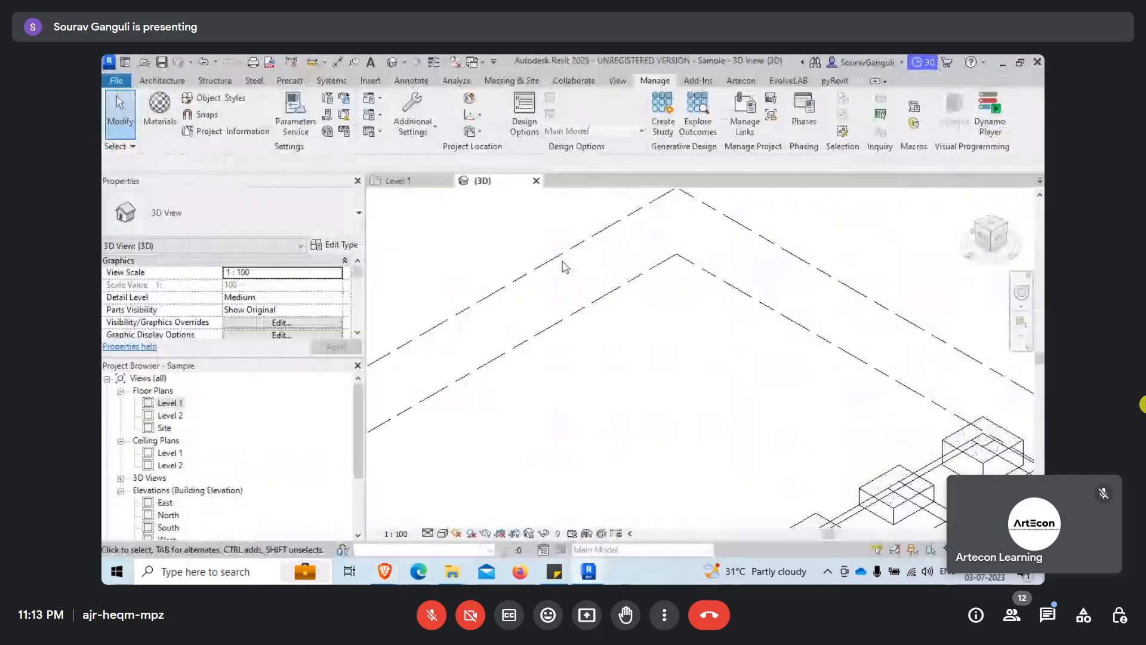
pyautogui.click(162, 80)
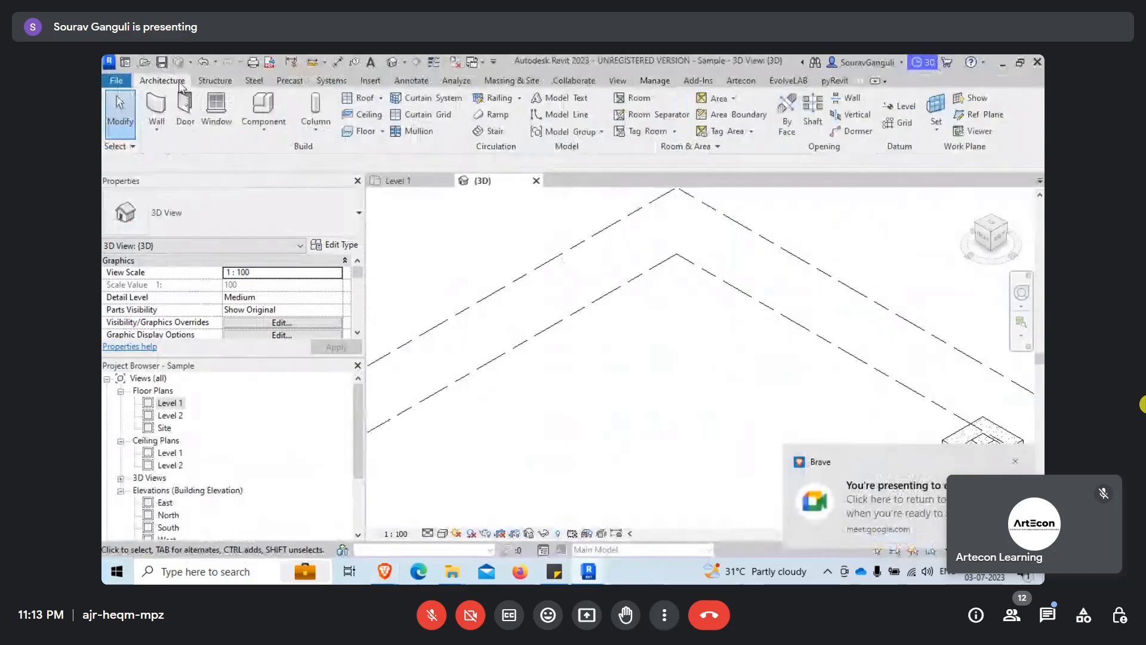
pyautogui.click(149, 105)
pyautogui.click(669, 369)
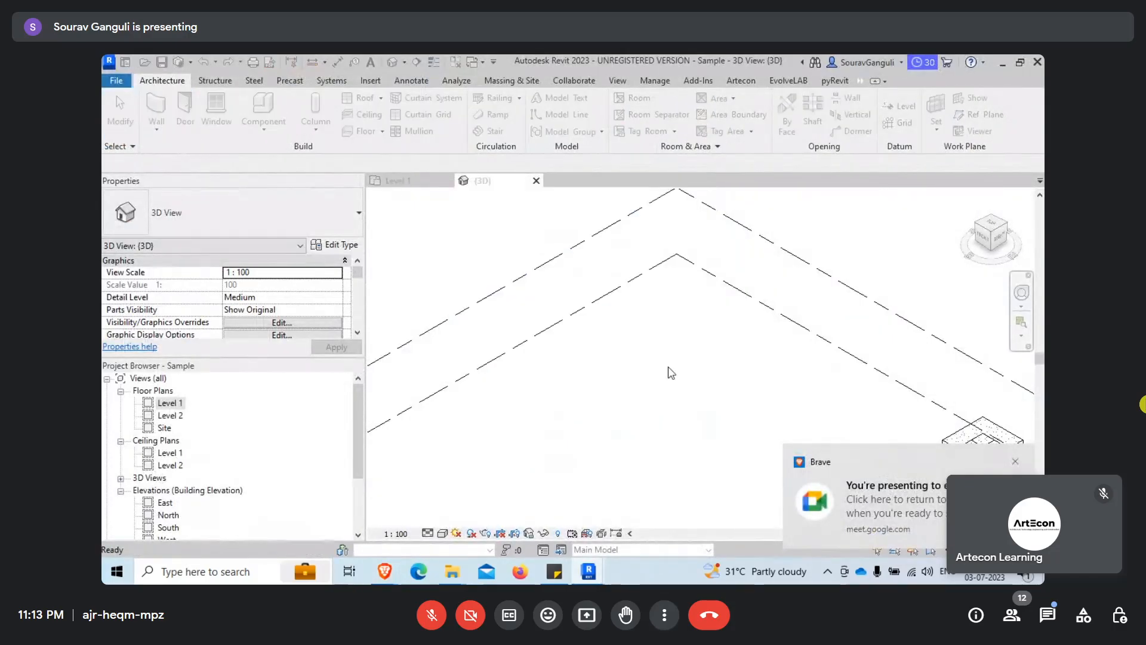
# Place a slanted STR-Column-REC-400x800 structural column from Level 1 to Level 2 in the empty space beside the foundations.
pyautogui.click(212, 81)
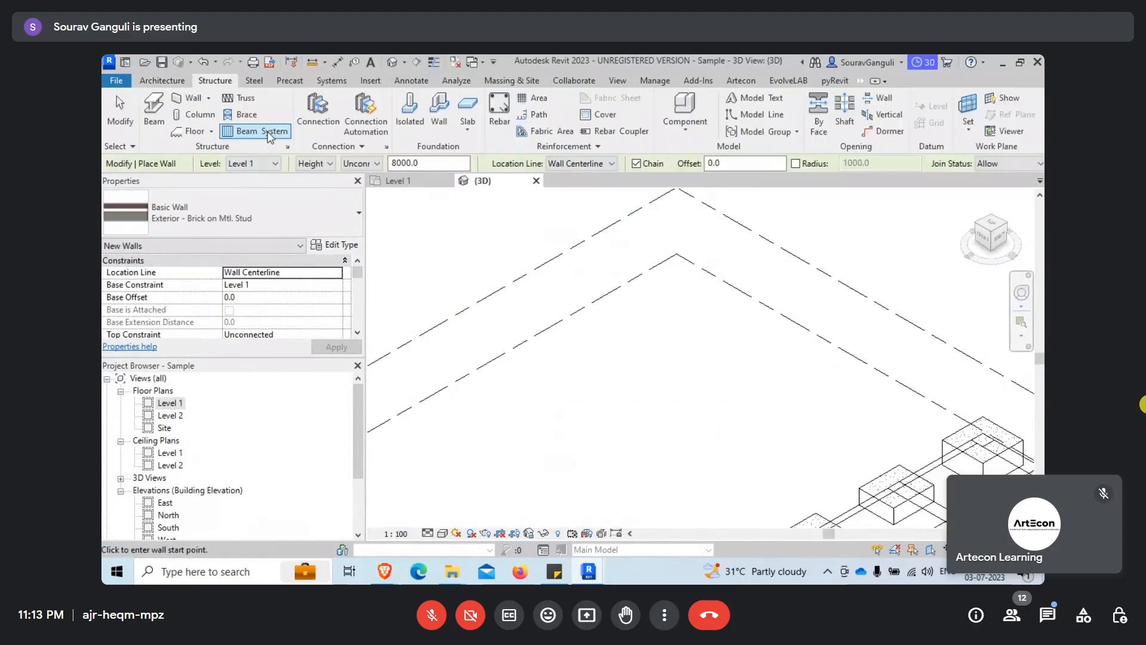
pyautogui.click(192, 114)
pyautogui.scroll(3, 660, 342)
pyautogui.scroll(-7, 634, 295)
pyautogui.scroll(4, 658, 329)
pyautogui.click(647, 349)
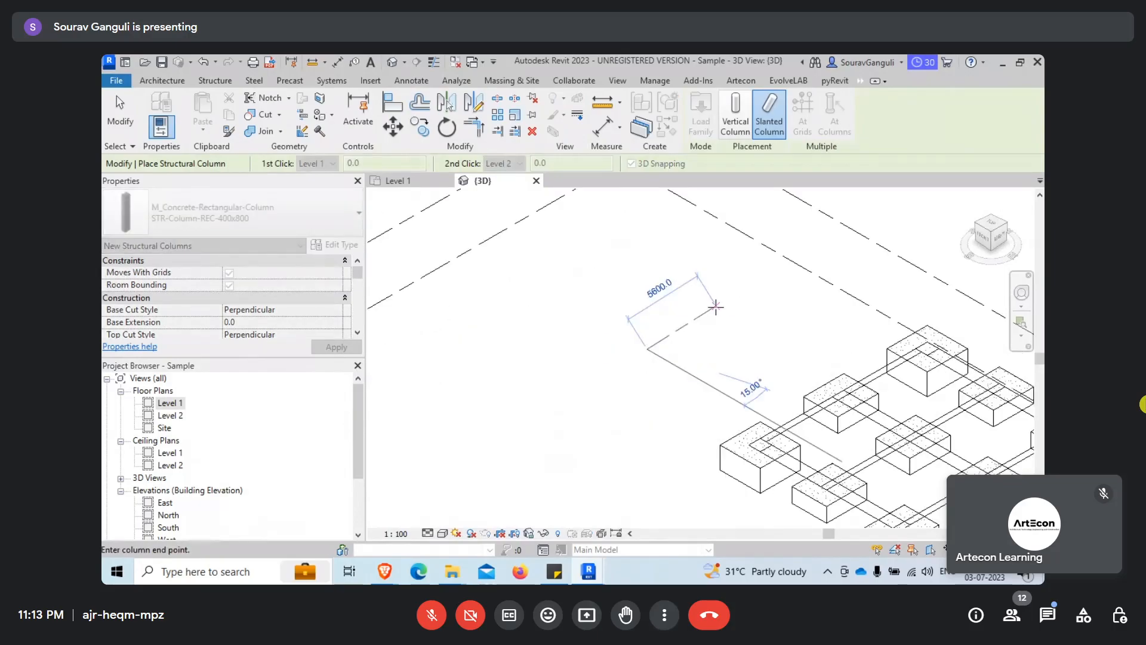
pyautogui.click(689, 295)
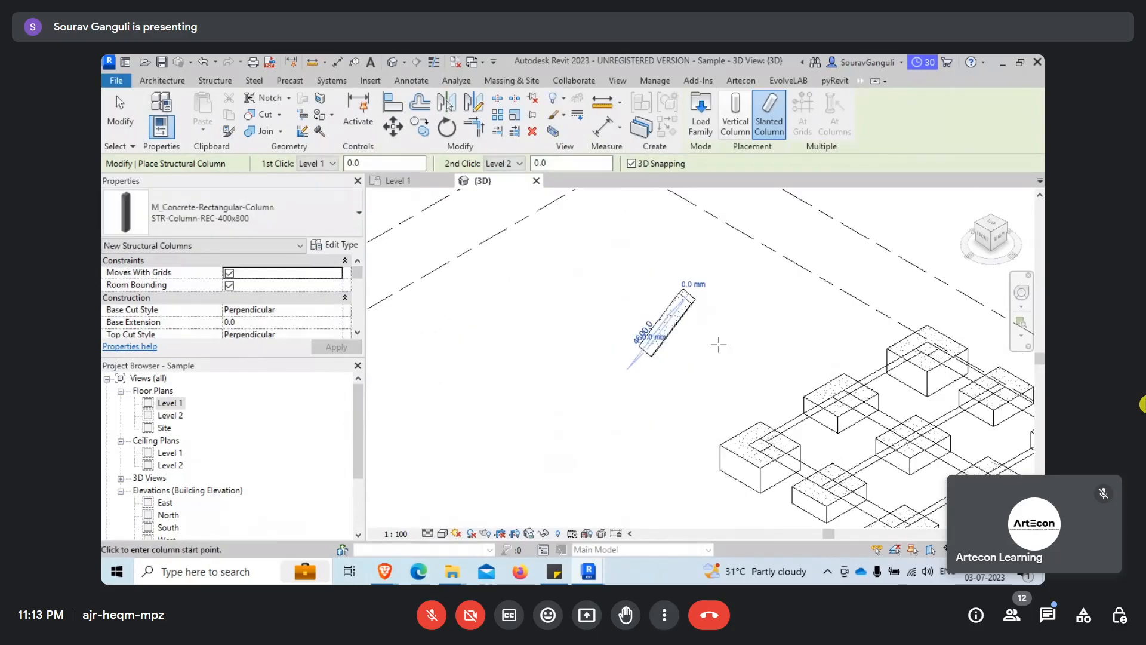
pyautogui.press('Escape')
pyautogui.press('Escape')
# Copy the nearest corner 1500 THK foundation slab into the empty space next to the slanted column.
pyautogui.click(759, 457)
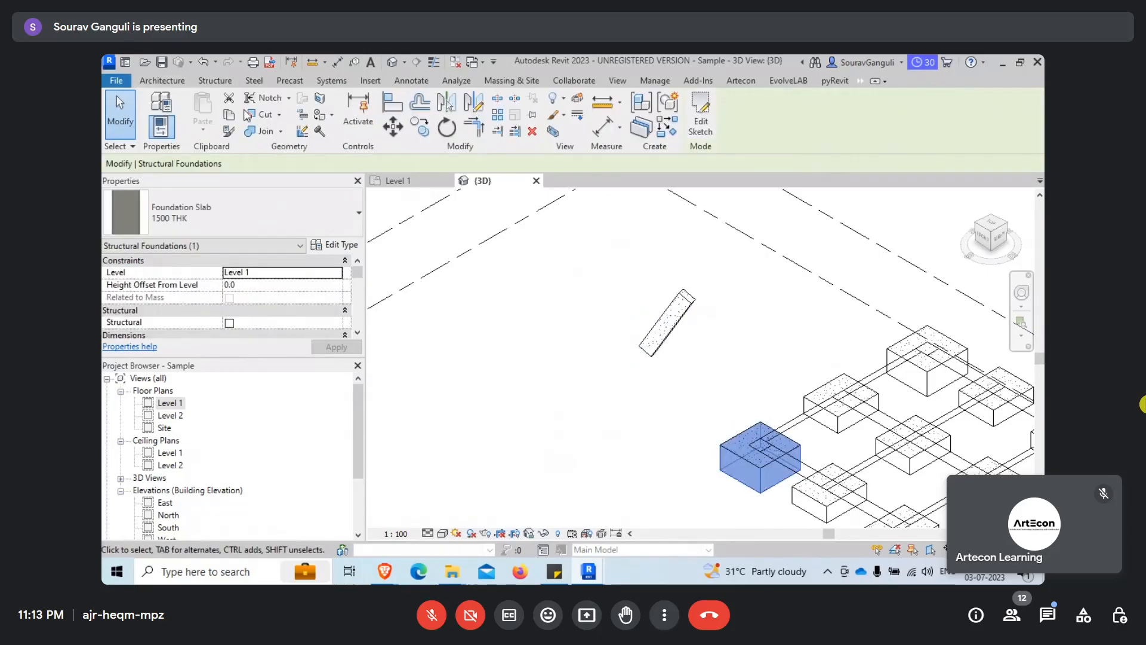
pyautogui.click(420, 128)
pyautogui.click(731, 448)
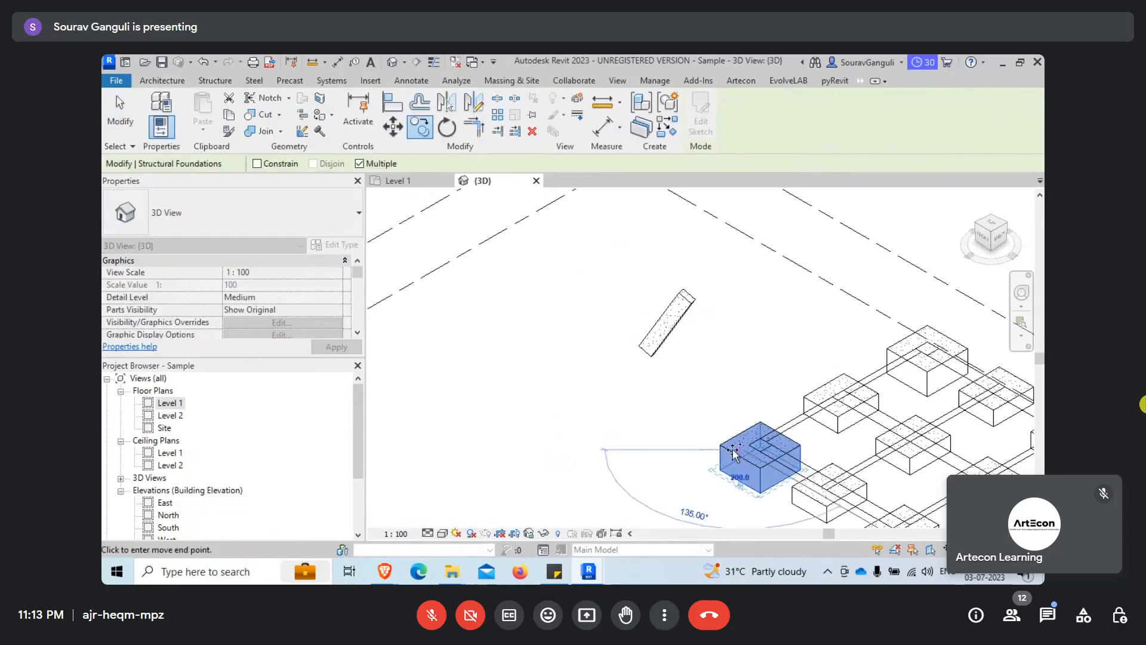
pyautogui.click(561, 382)
pyautogui.press('Escape')
# Inspect the properties of the copied foundation slab and the slanted column.
pyautogui.scroll(2, 577, 391)
pyautogui.click(578, 395)
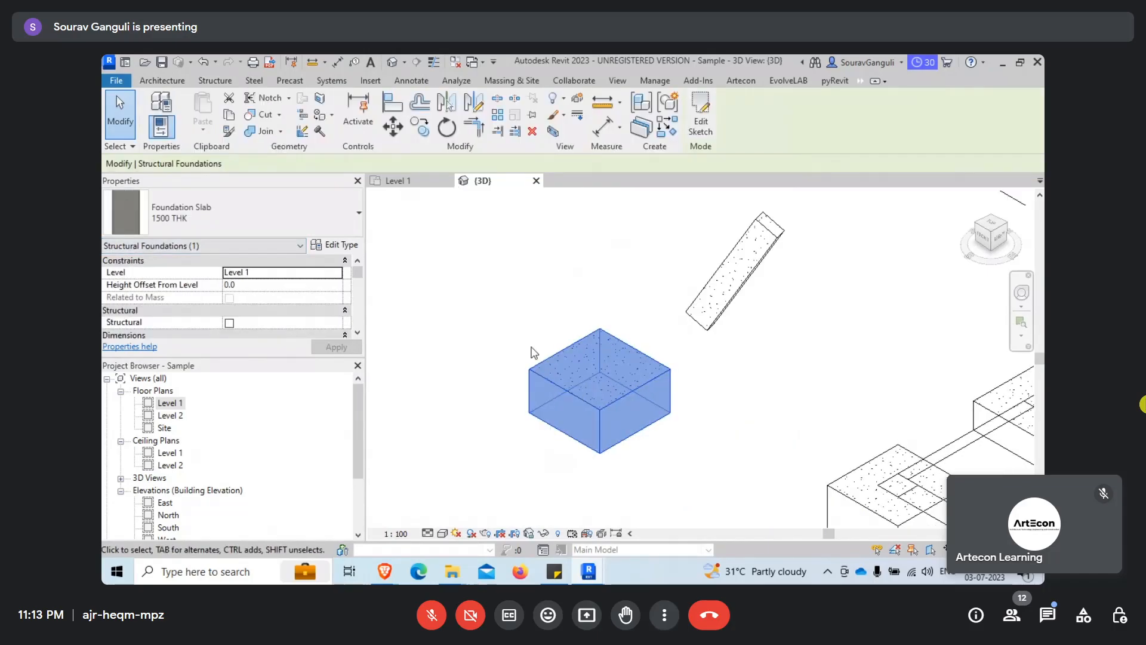
pyautogui.scroll(-4, 250, 305)
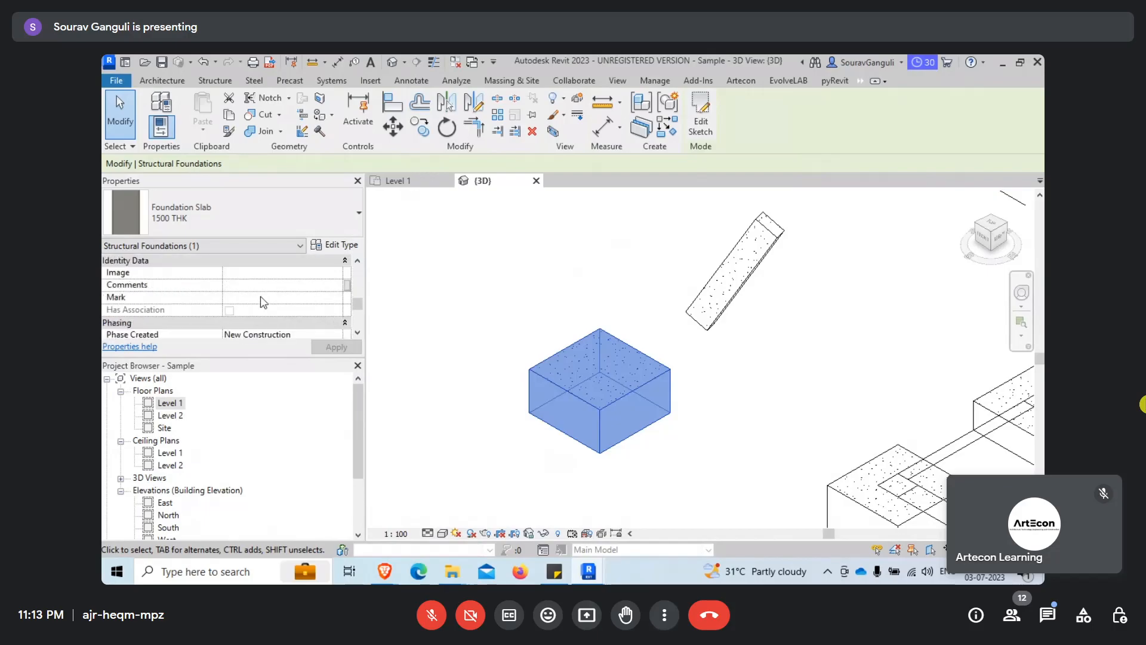
pyautogui.click(669, 275)
pyautogui.click(720, 286)
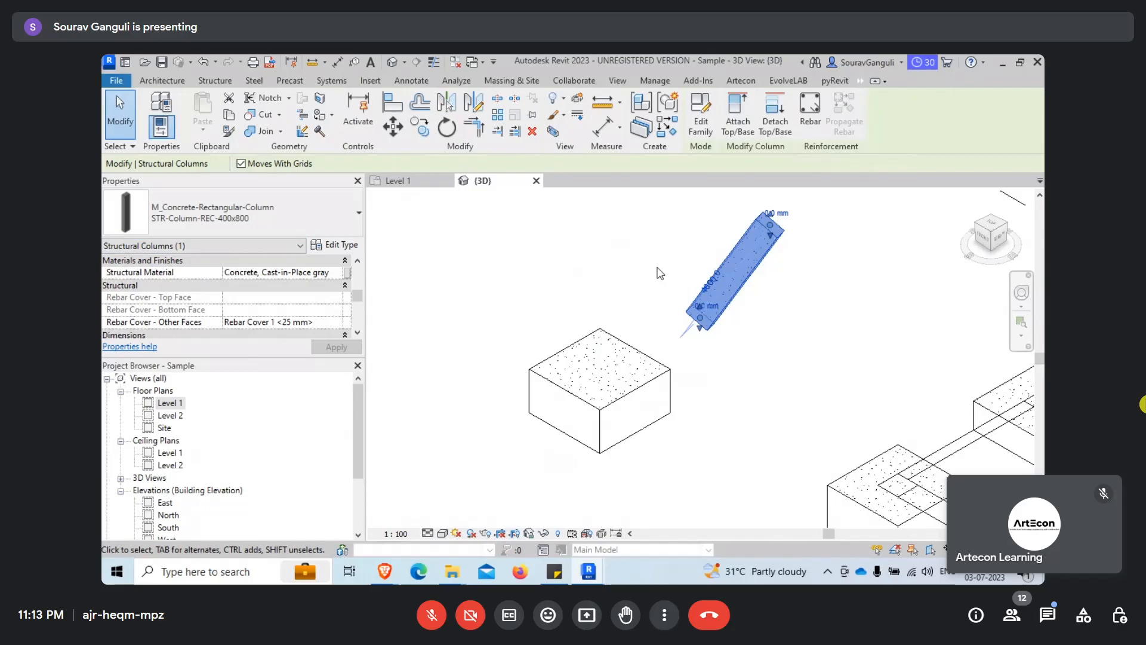
pyautogui.moveTo(657, 268); pyautogui.dragTo(685, 321, button='middle')
pyautogui.click(656, 318)
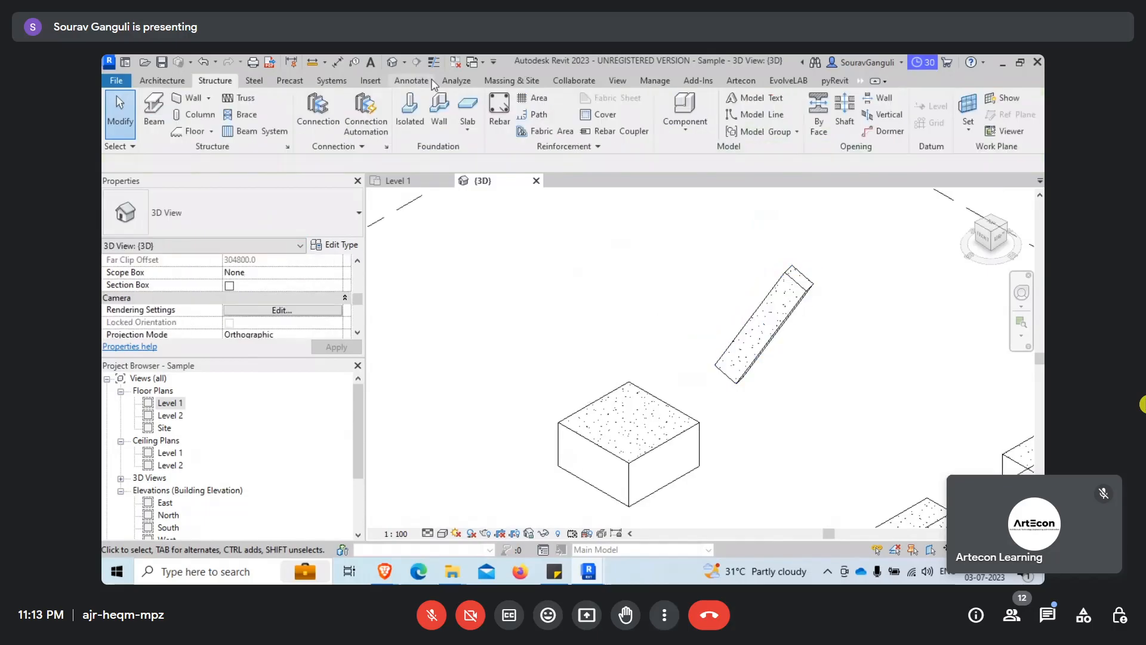
# Select the slanted structural column and switch to the Dynamo window.
pyautogui.click(772, 296)
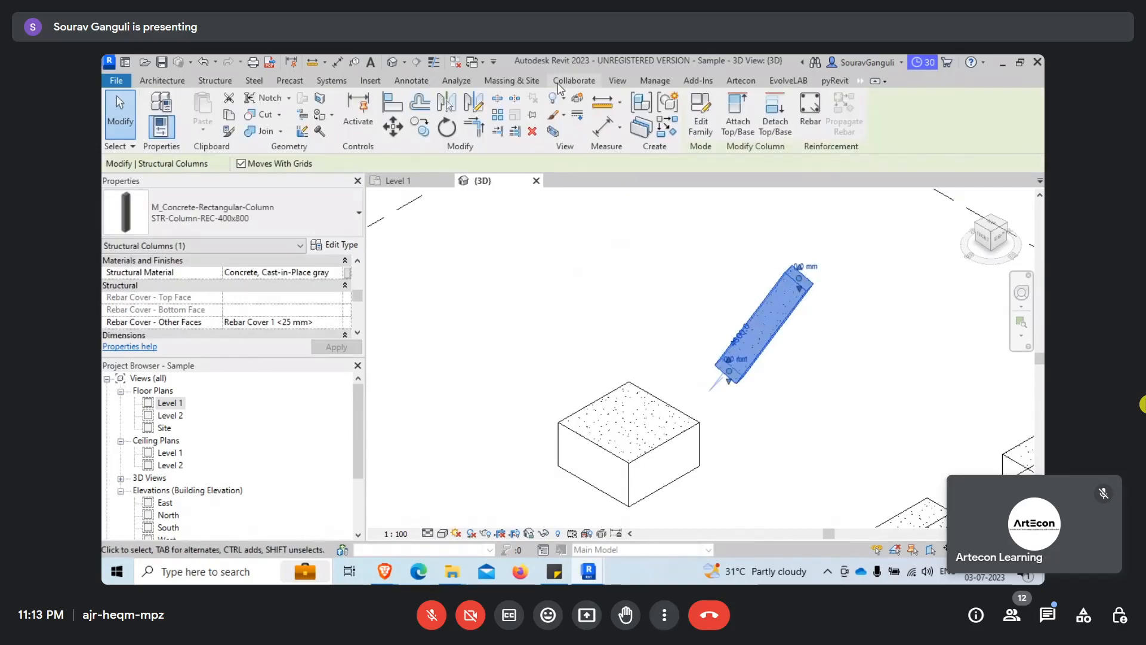
pyautogui.click(655, 80)
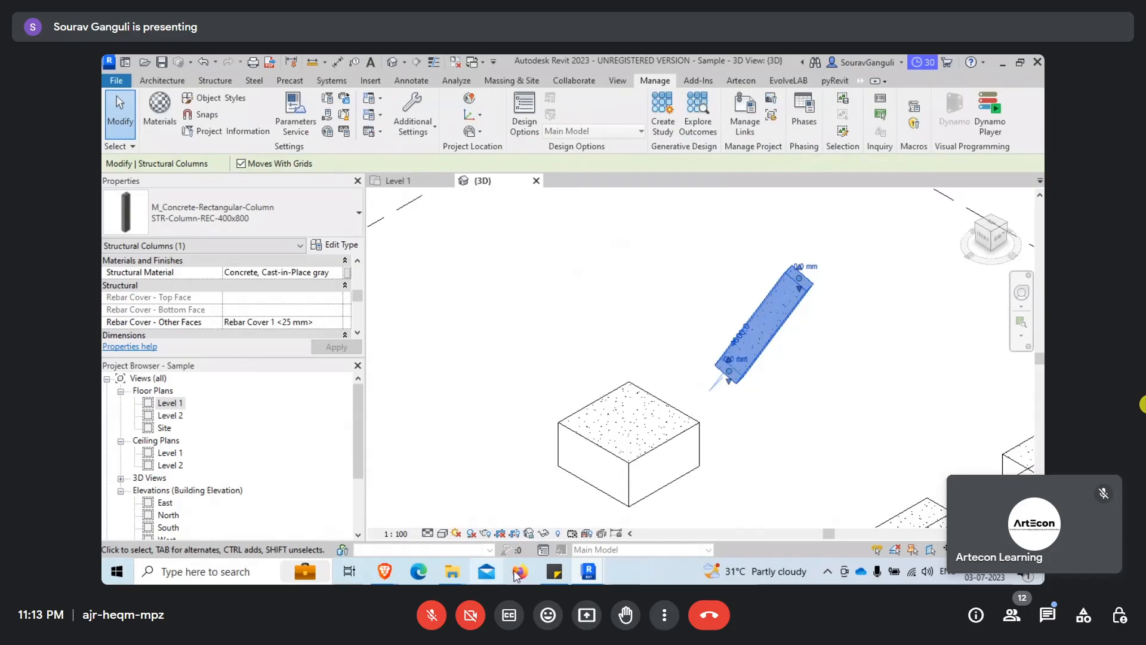
pyautogui.moveTo(601, 558)
pyautogui.click(701, 518)
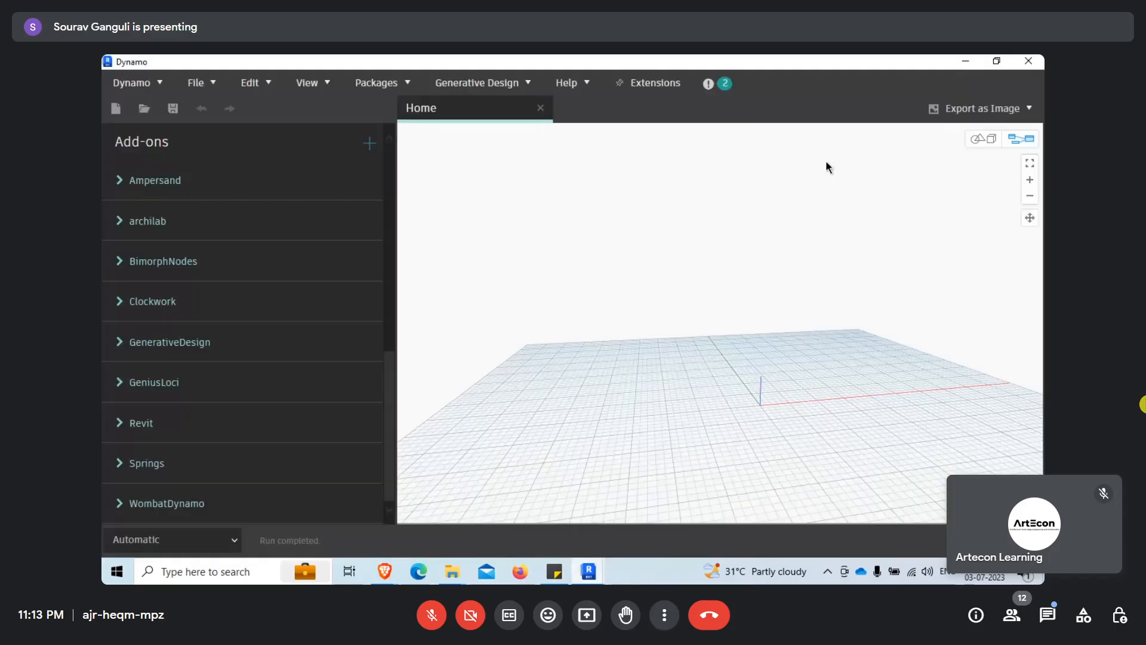
pyautogui.click(1021, 61)
pyautogui.moveTo(334, 175); pyautogui.dragTo(609, 79)
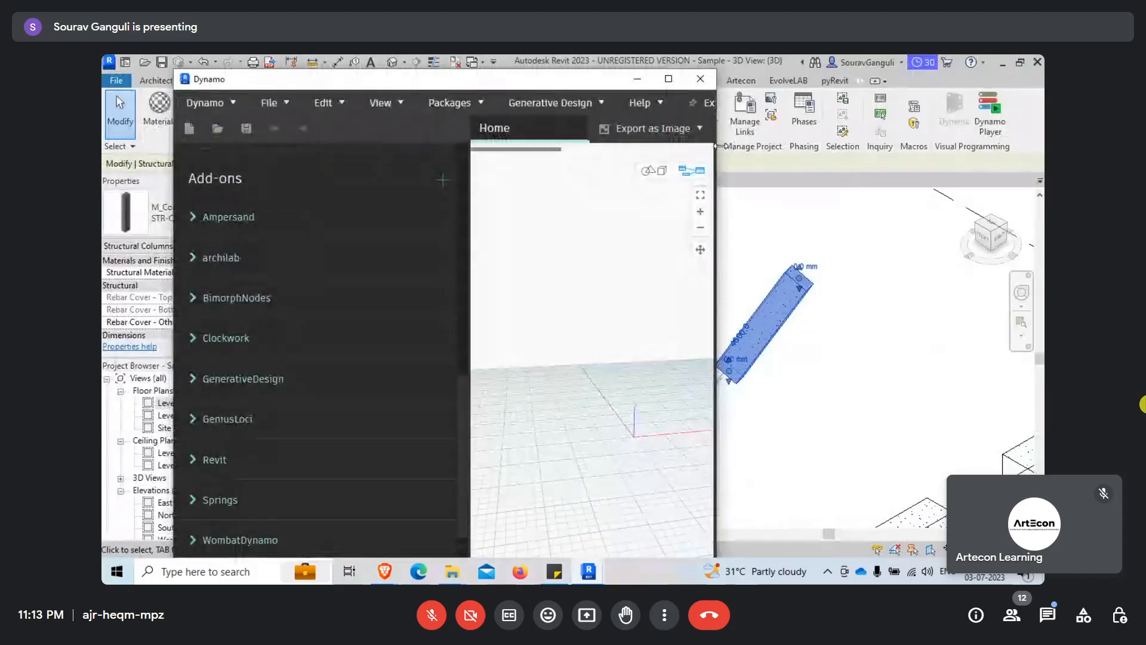
pyautogui.moveTo(716, 149); pyautogui.dragTo(928, 149)
pyautogui.doubleClick(817, 87)
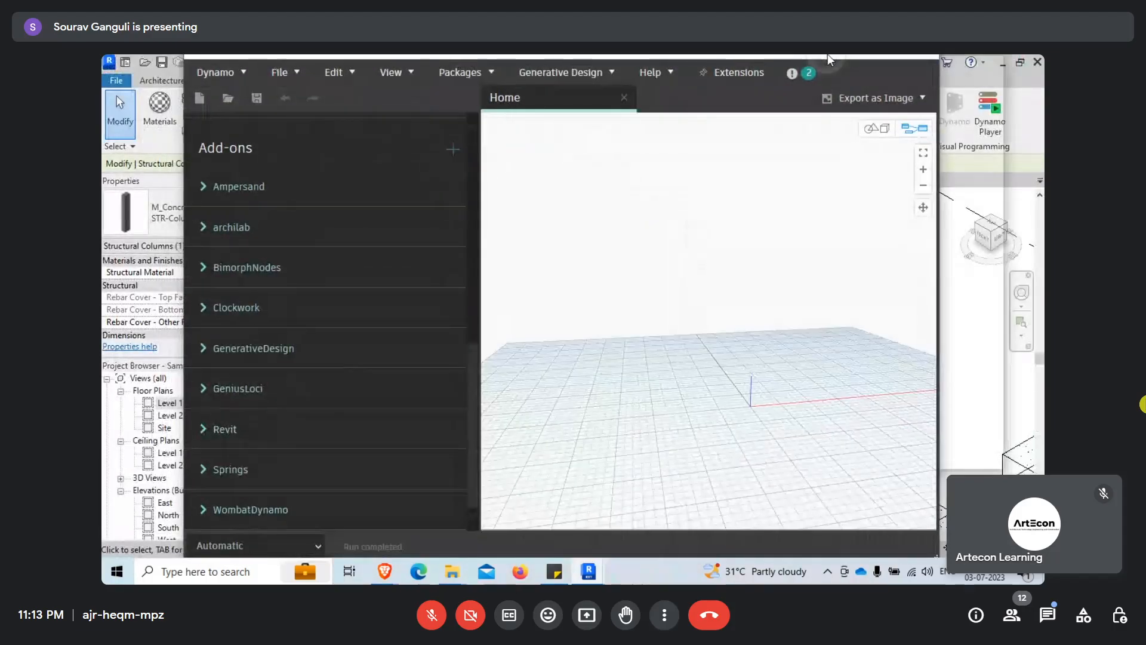
# Add an Element.SetParameterByName node from the Revit Elements library and place it in the empty upper area of the graph.
pyautogui.scroll(10, 218, 270)
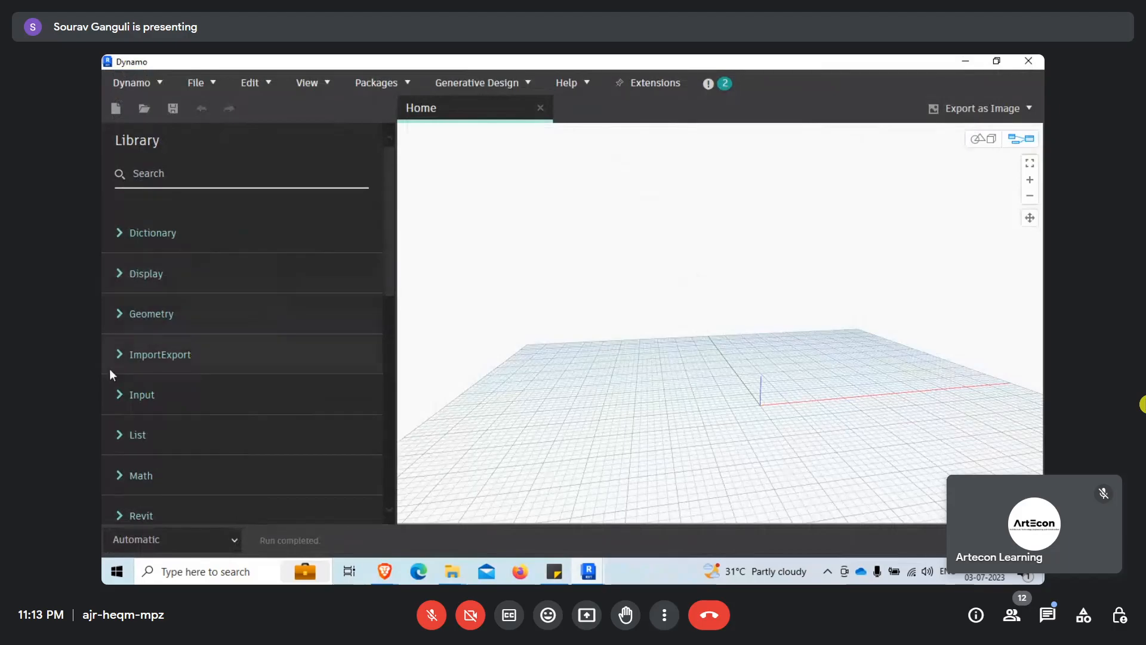
pyautogui.scroll(-2, 120, 462)
pyautogui.click(121, 394)
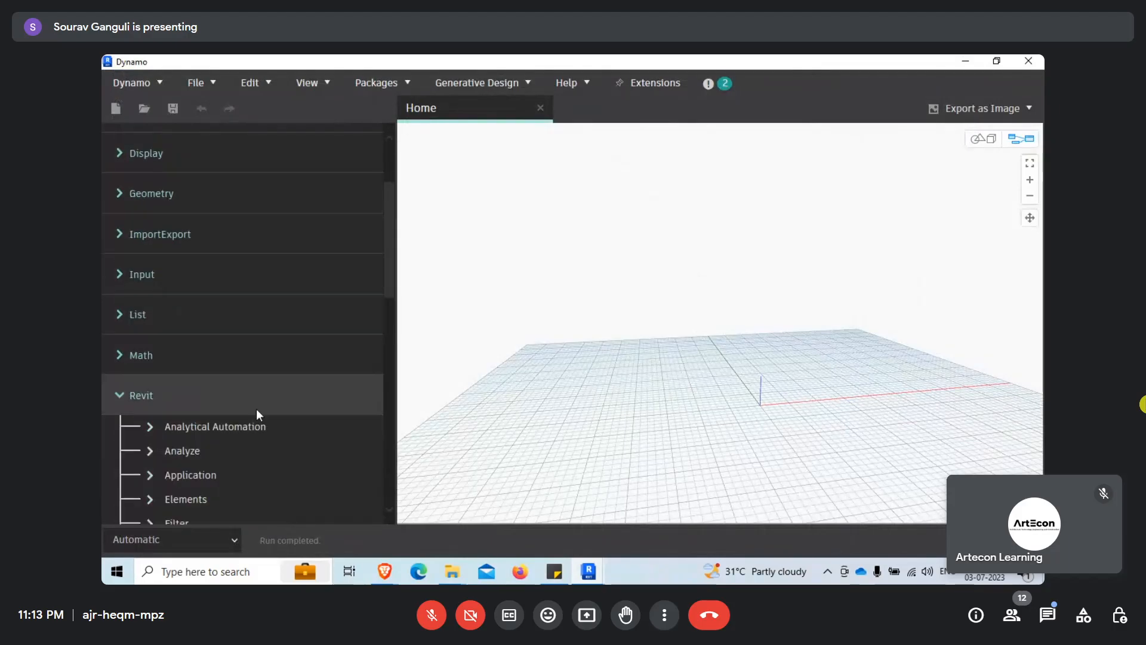
pyautogui.scroll(-1, 197, 442)
pyautogui.click(151, 439)
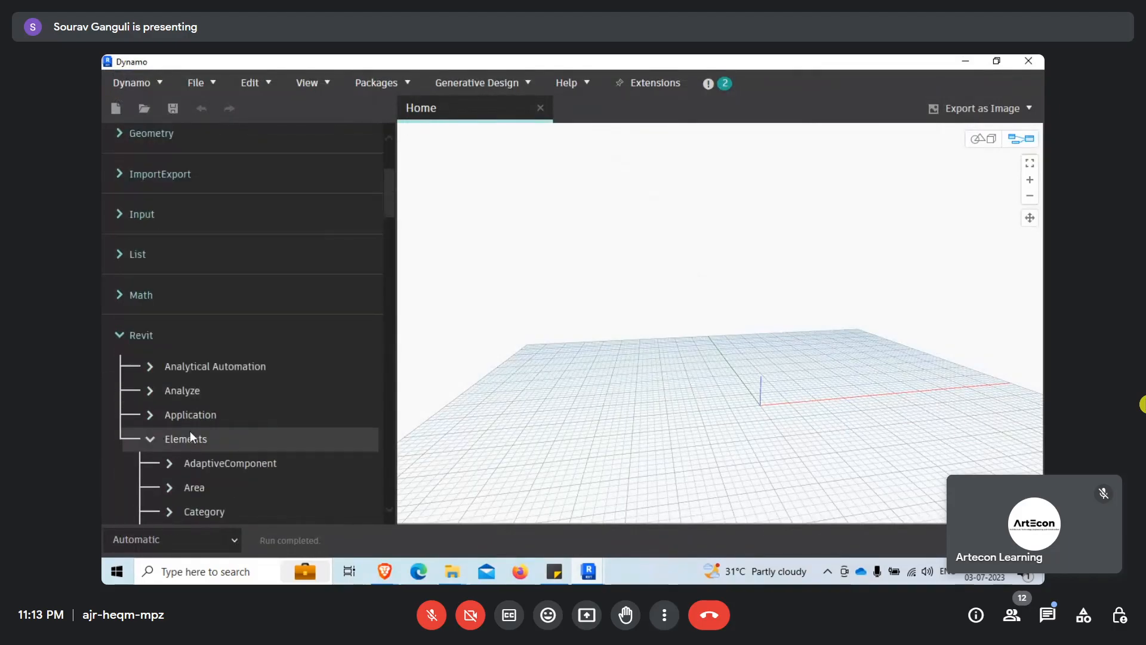
pyautogui.scroll(-6, 364, 282)
pyautogui.scroll(-1, 220, 405)
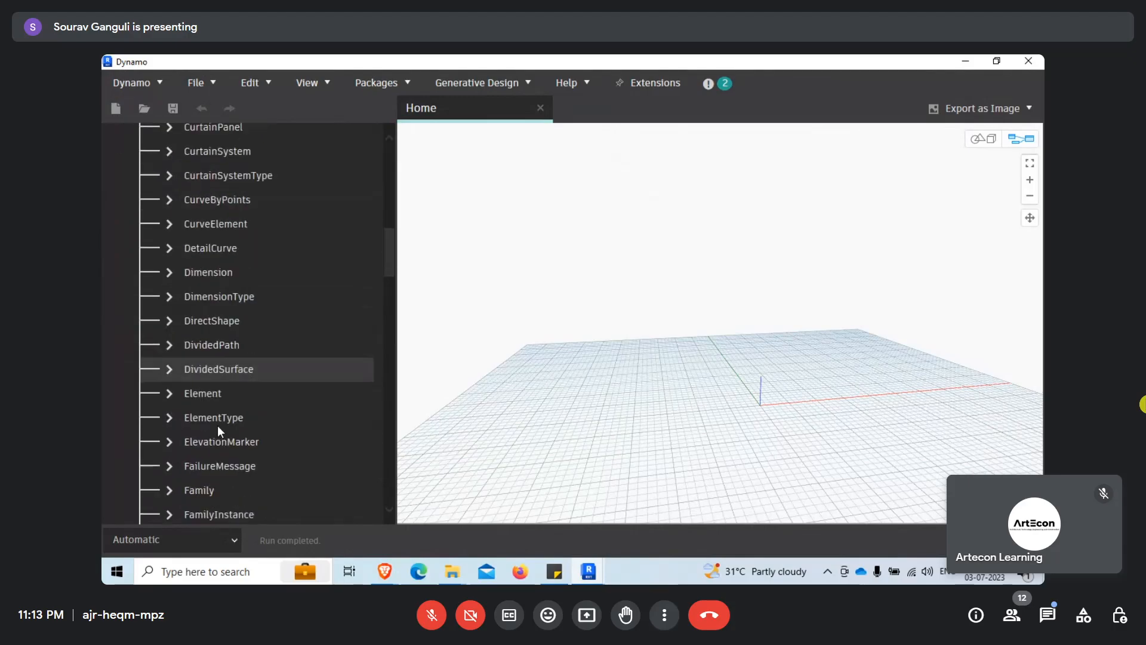
pyautogui.click(169, 394)
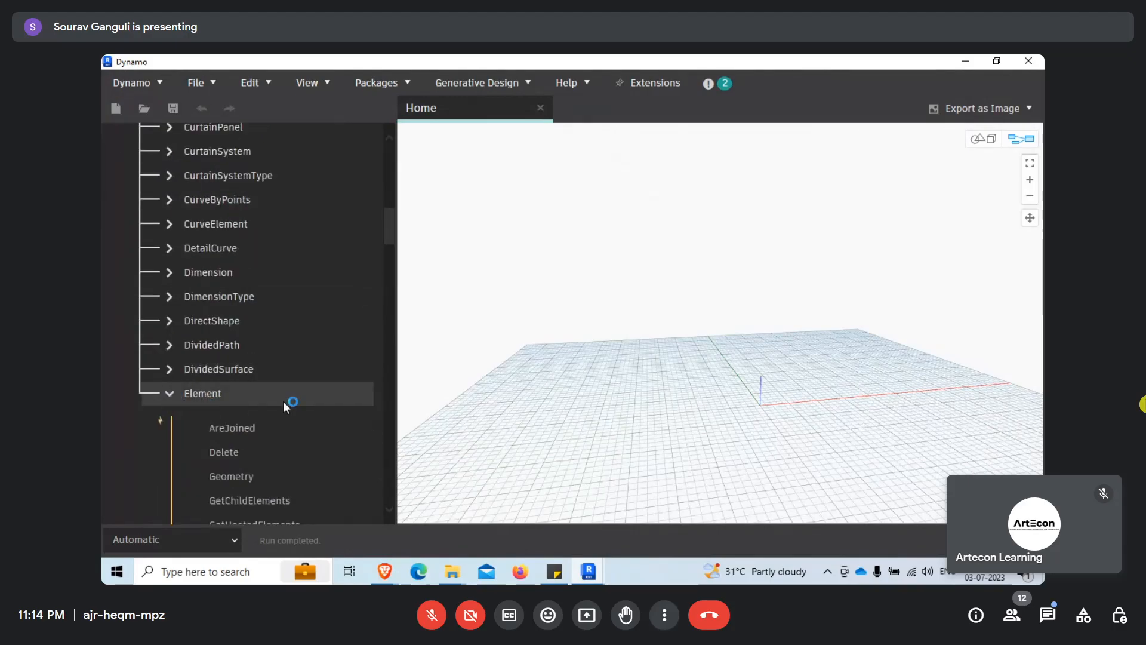
pyautogui.scroll(-4, 283, 401)
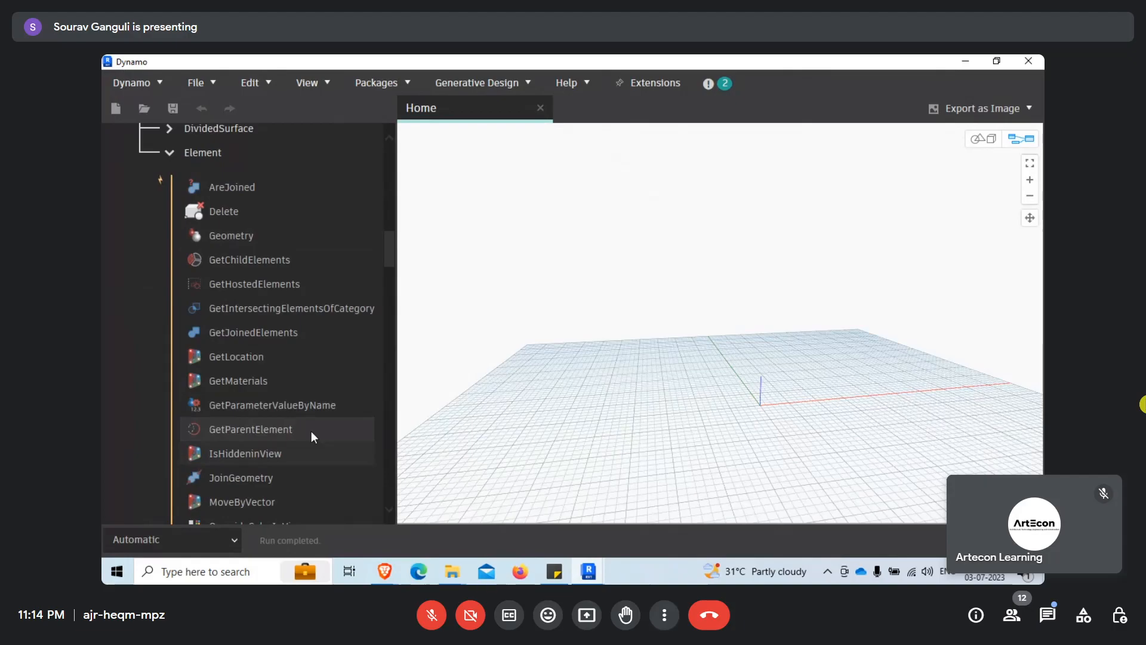
pyautogui.scroll(-3, 282, 353)
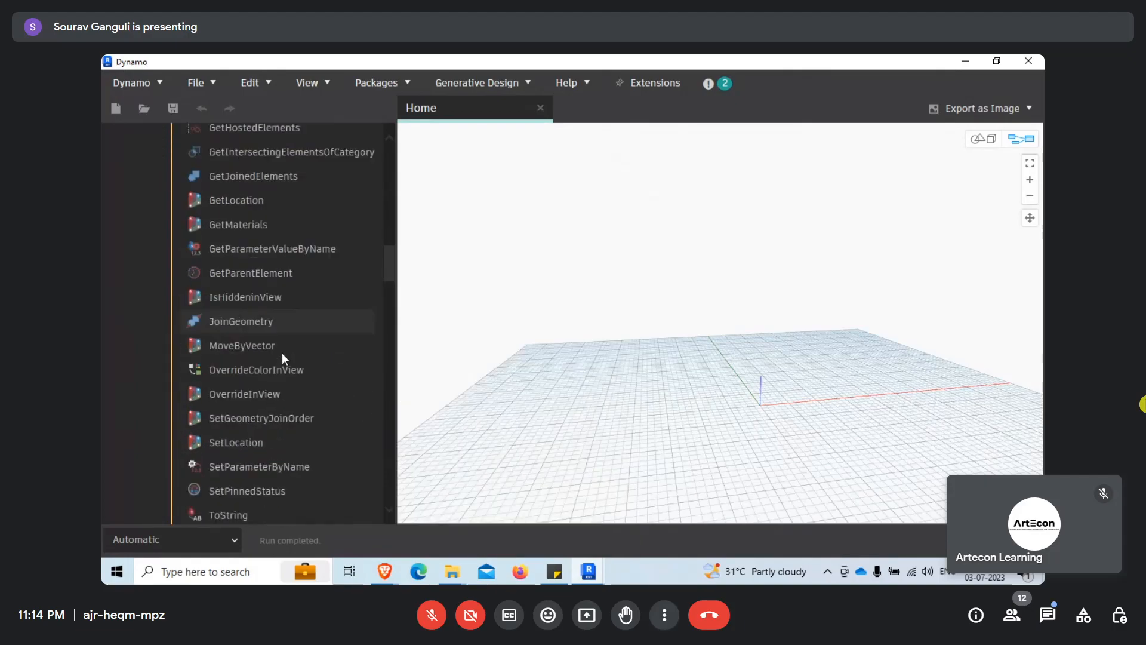
pyautogui.click(260, 442)
pyautogui.moveTo(738, 315); pyautogui.dragTo(808, 227)
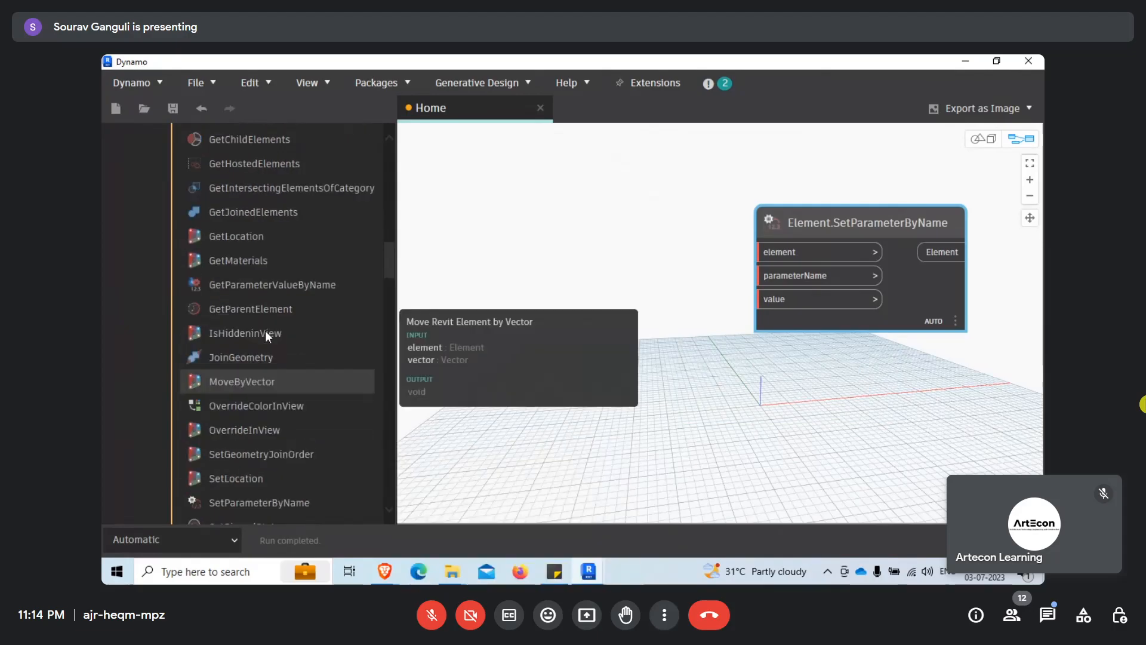
# Add an All Elements of Category node from the Revit Selection library, placed to the left of Element.SetParameterByName.
pyautogui.scroll(7, 263, 316)
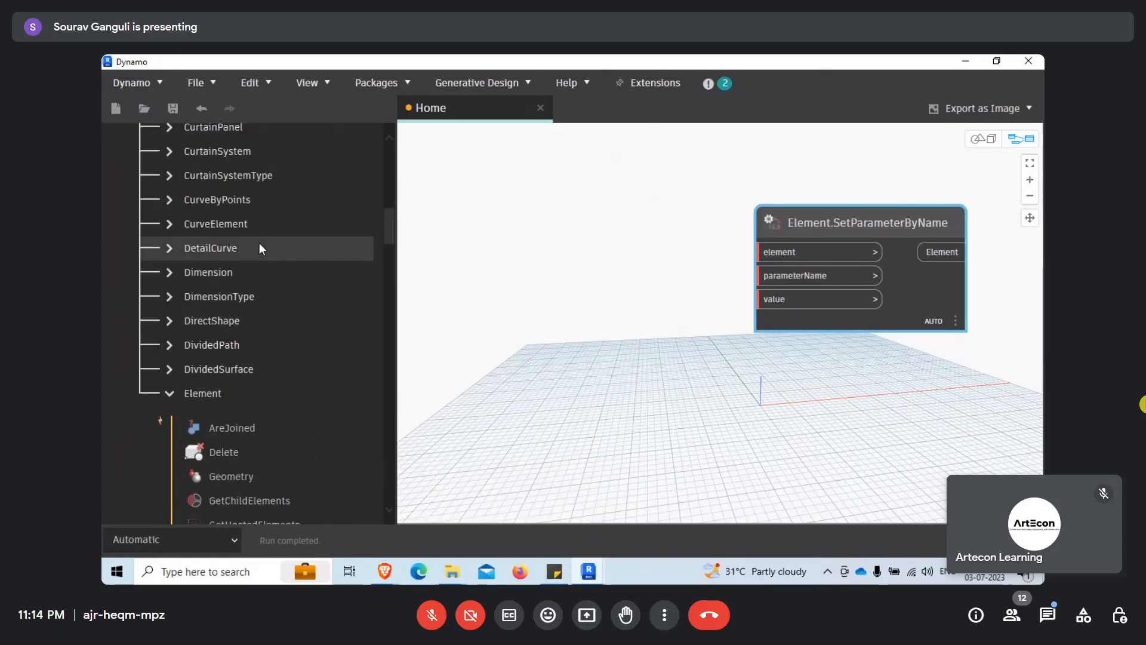
pyautogui.scroll(10, 258, 242)
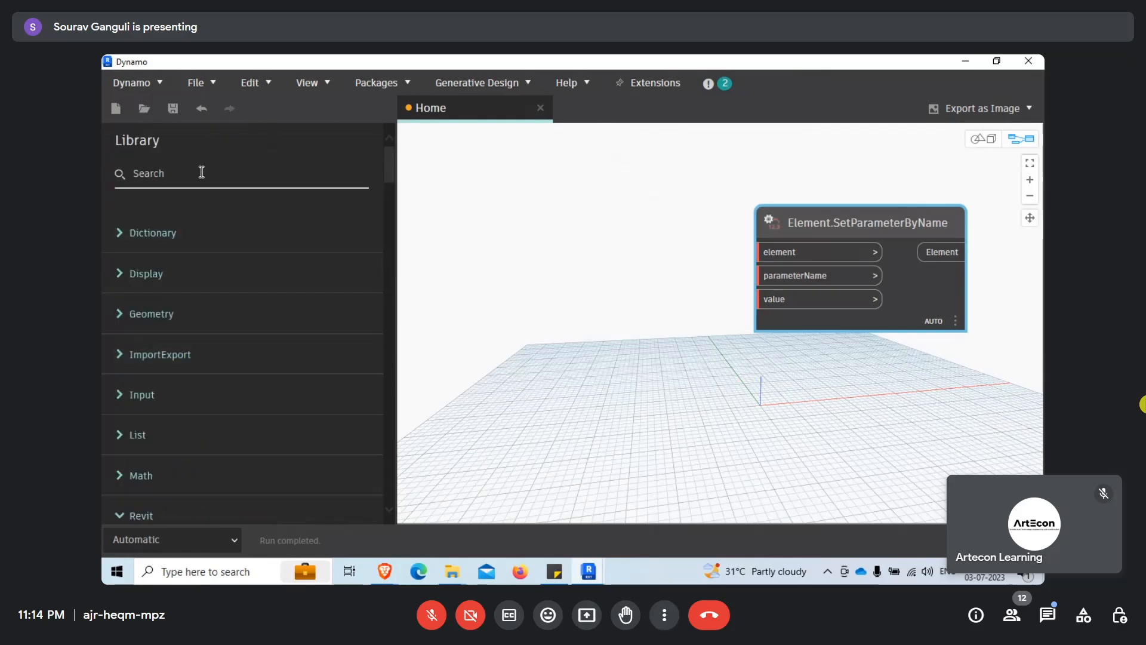
pyautogui.scroll(-3, 213, 391)
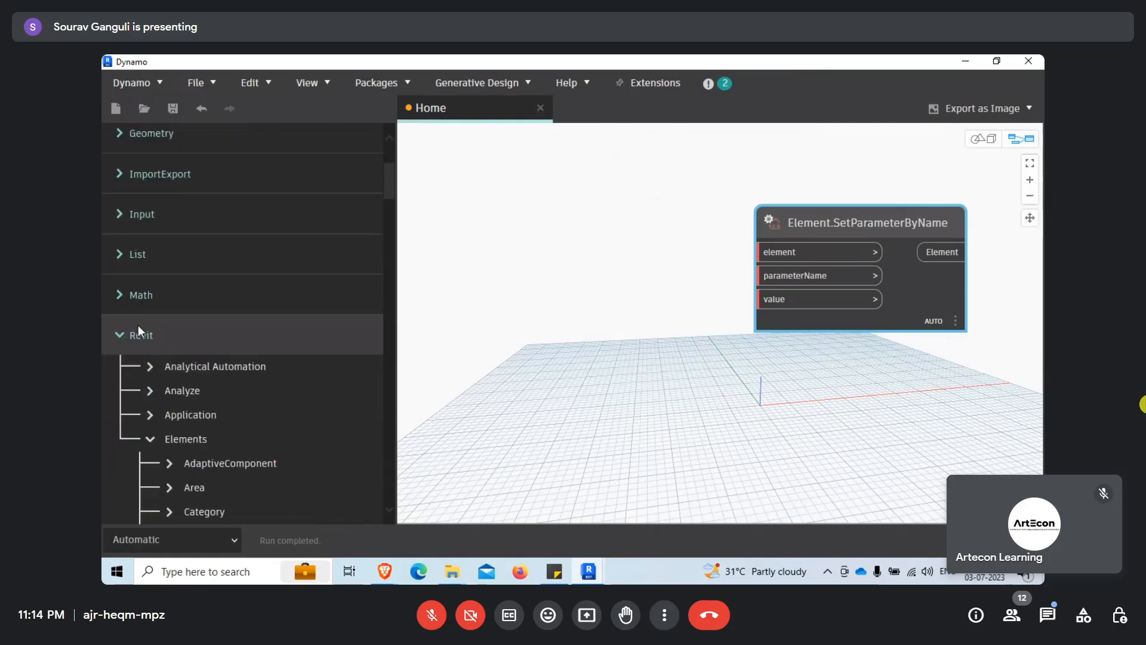
pyautogui.click(150, 439)
pyautogui.scroll(-3, 160, 426)
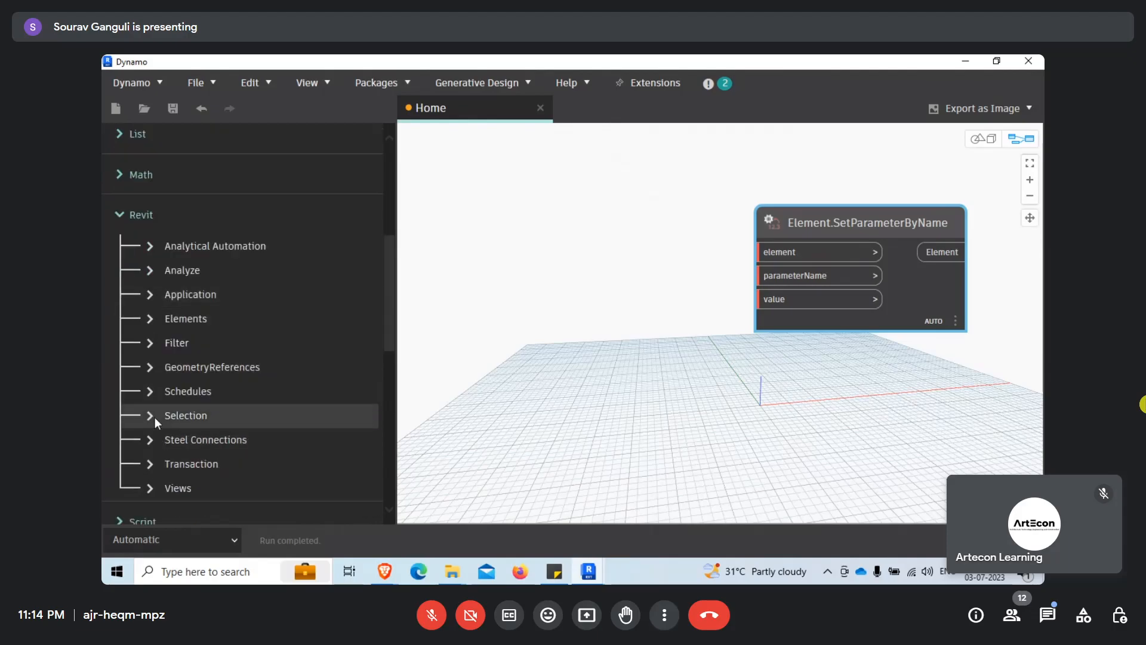
pyautogui.click(152, 416)
pyautogui.scroll(-4, 214, 398)
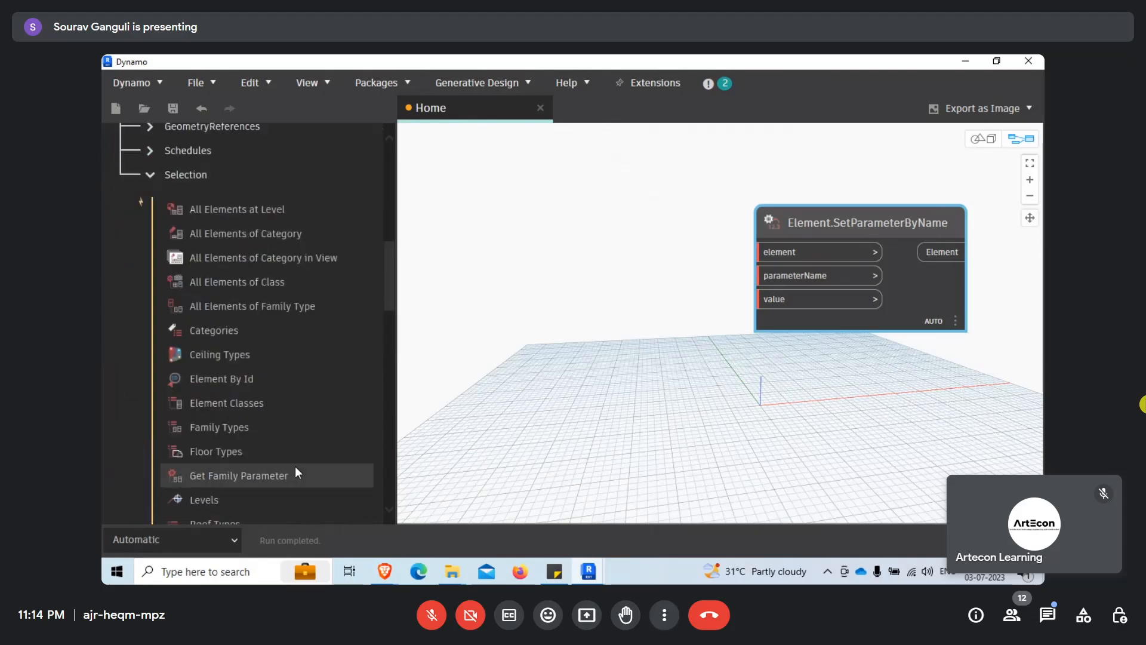
pyautogui.click(287, 235)
pyautogui.moveTo(761, 322); pyautogui.dragTo(539, 256)
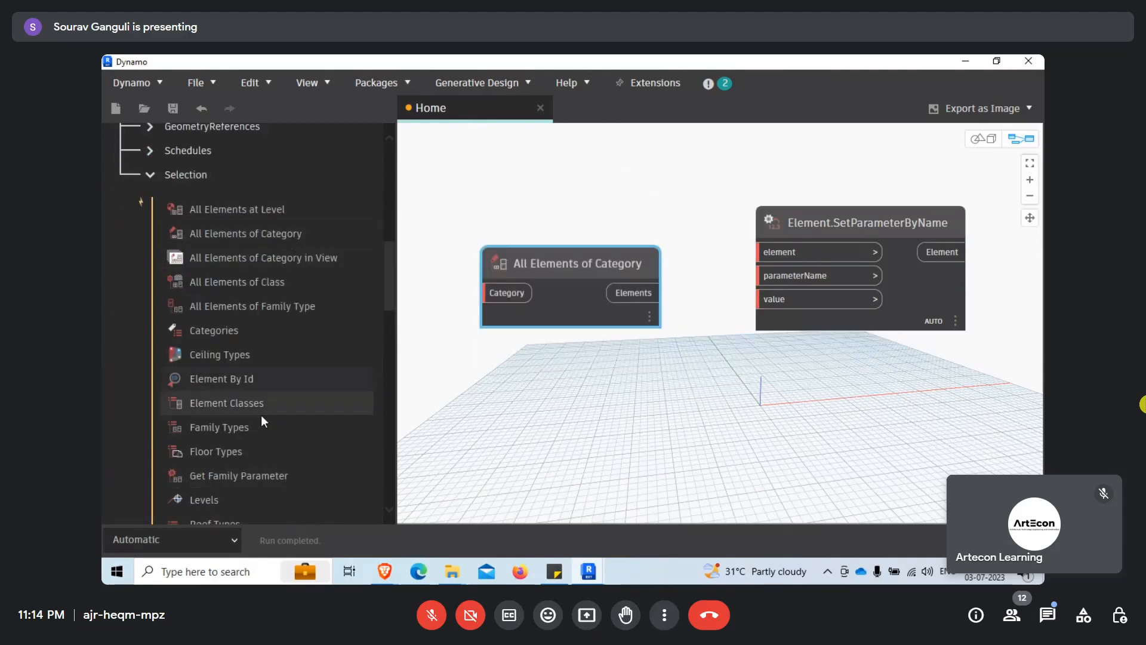
# Add a Categories node from the Revit Selection library and place it to the left of All Elements of Category.
pyautogui.scroll(-2, 234, 423)
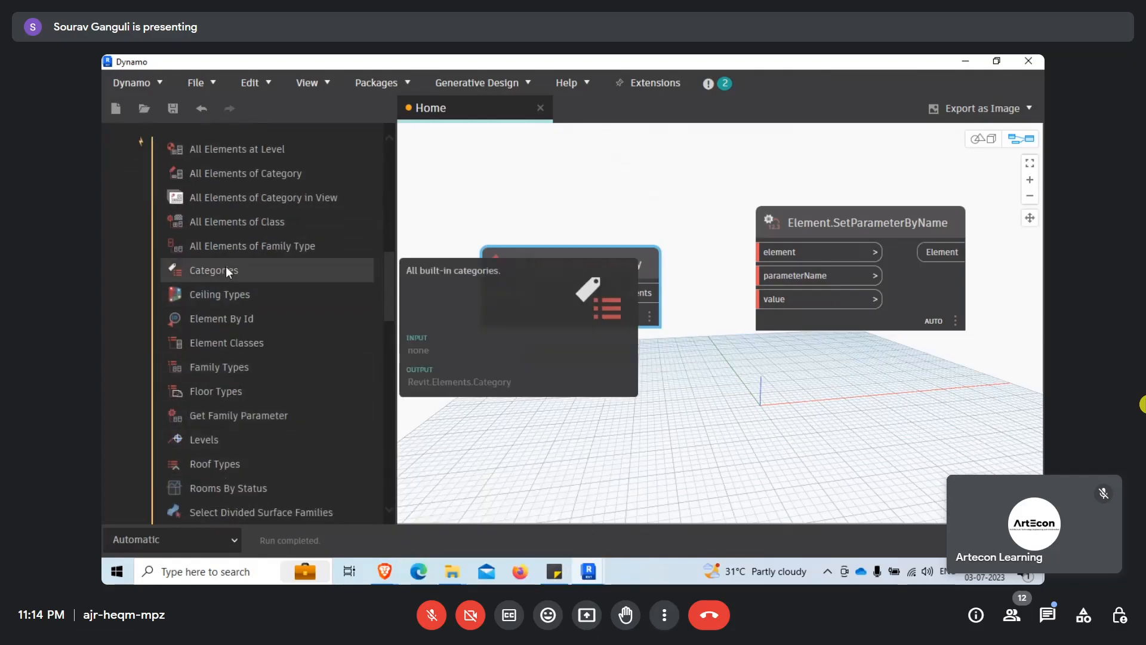
pyautogui.click(225, 269)
pyautogui.scroll(-3, 836, 357)
pyautogui.moveTo(836, 357); pyautogui.dragTo(548, 284)
pyautogui.scroll(3, 500, 322)
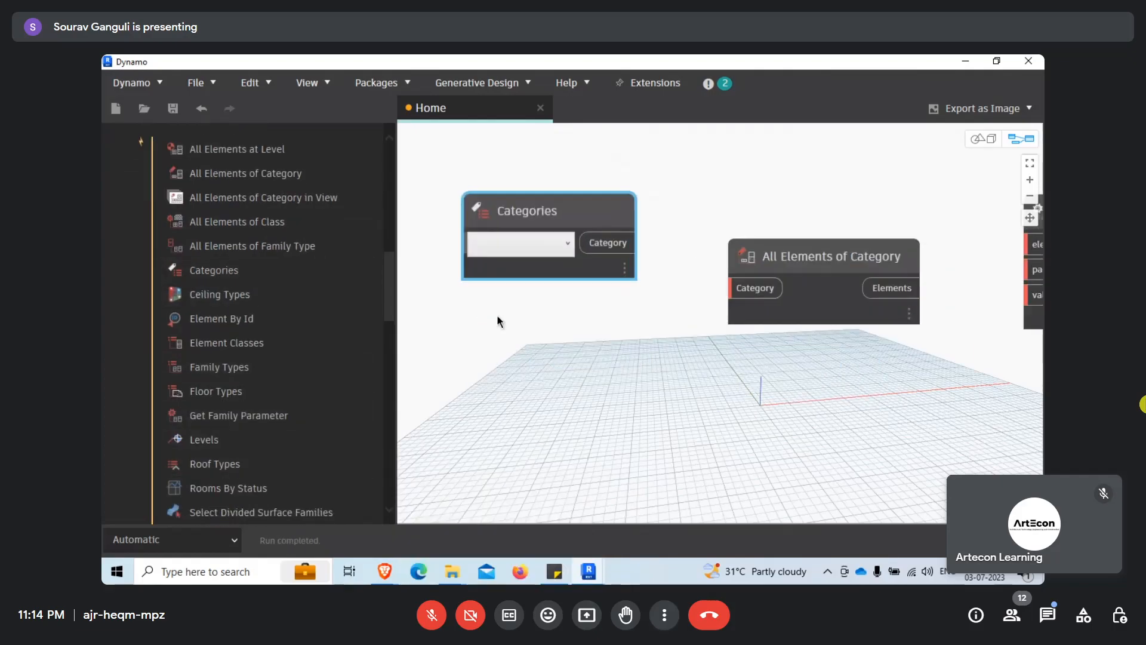
# Set the Categories node to Floors and connect its Category output to the Category input of All Elements of Category.
pyautogui.click(520, 248)
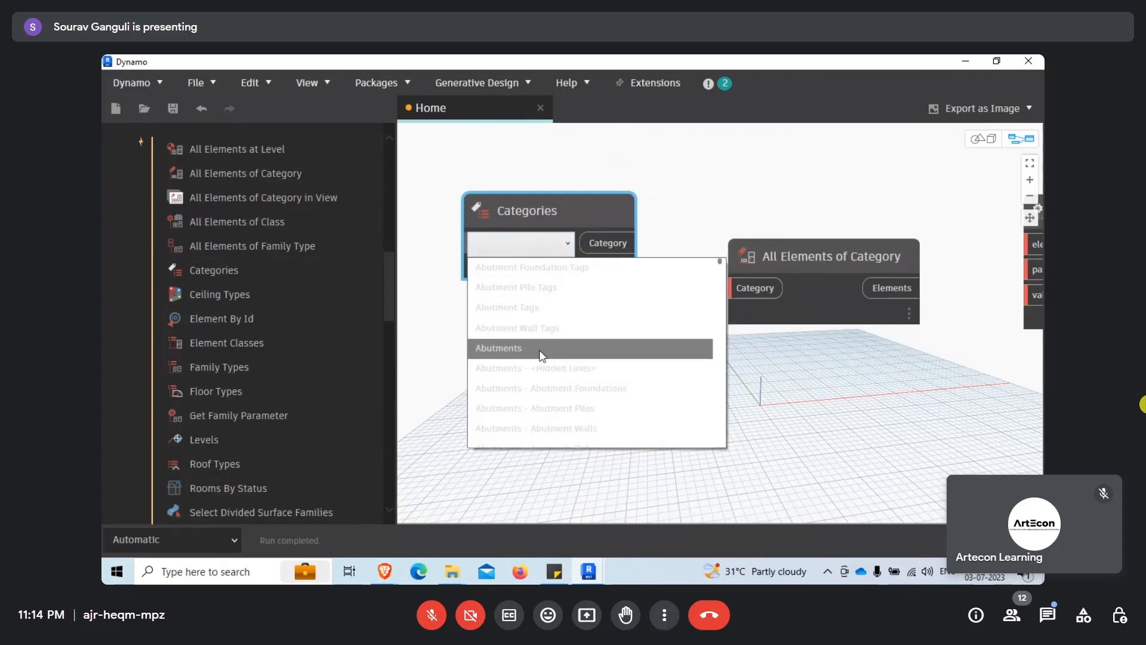
pyautogui.scroll(-10, 525, 418)
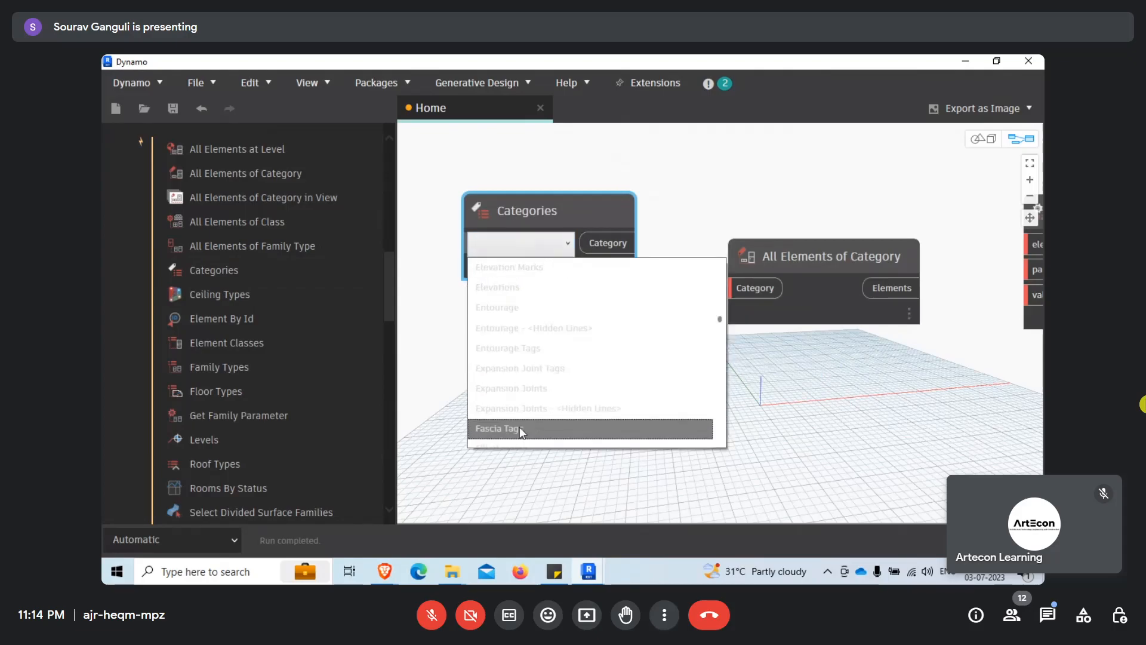
pyautogui.scroll(-7, 524, 418)
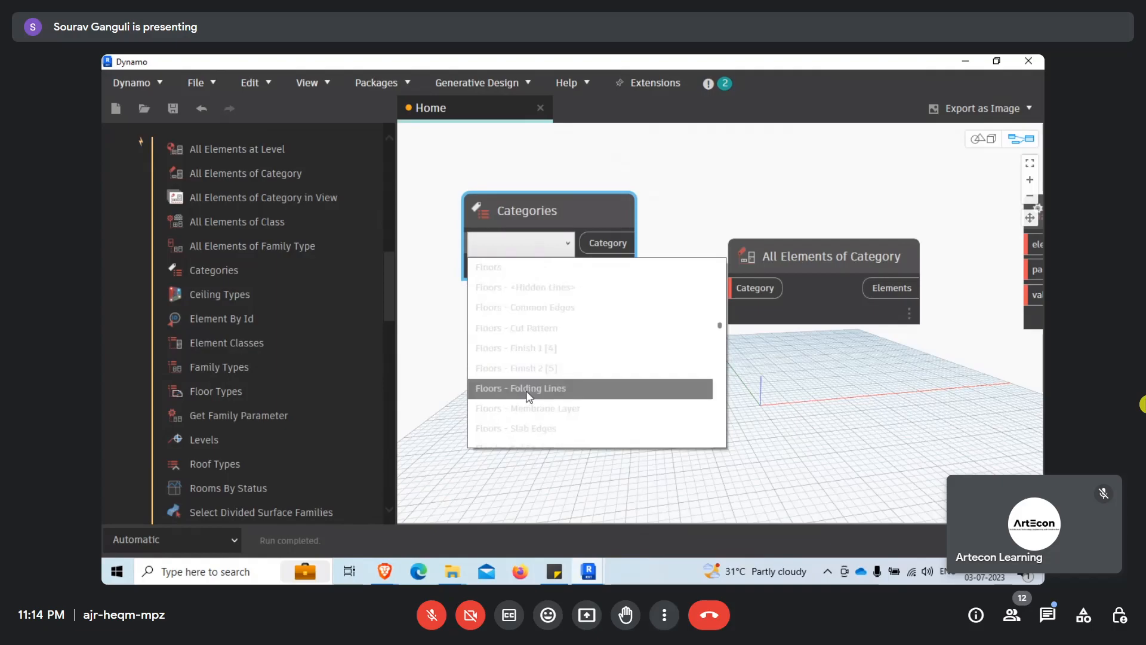
pyautogui.scroll(-2, 532, 406)
pyautogui.scroll(5, 530, 418)
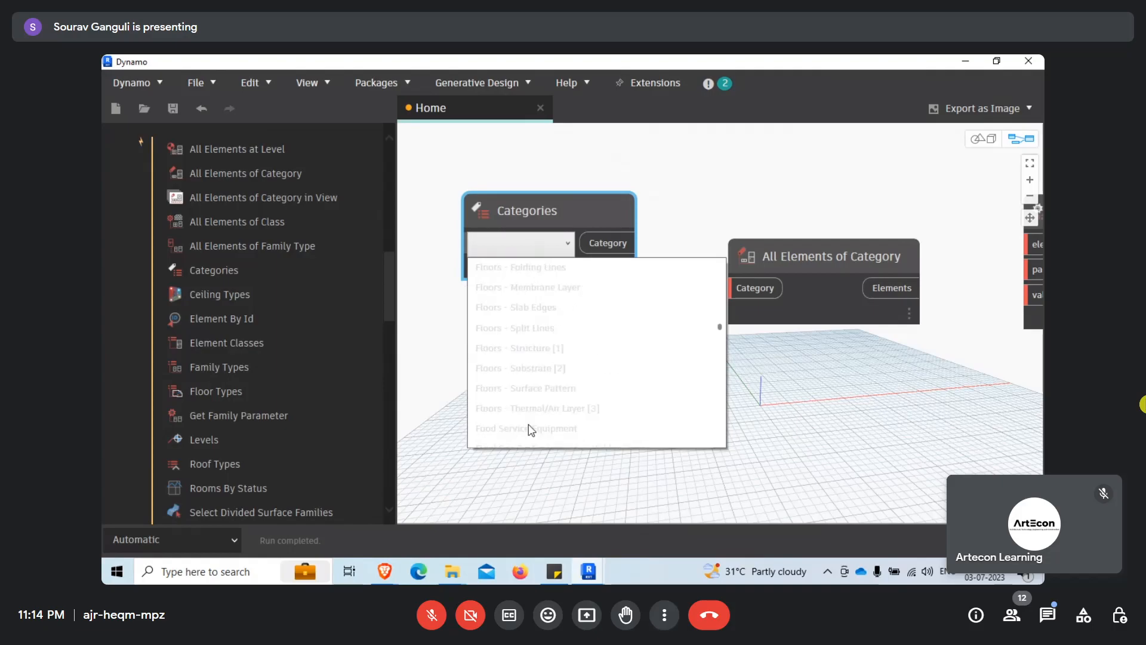
pyautogui.scroll(2, 559, 324)
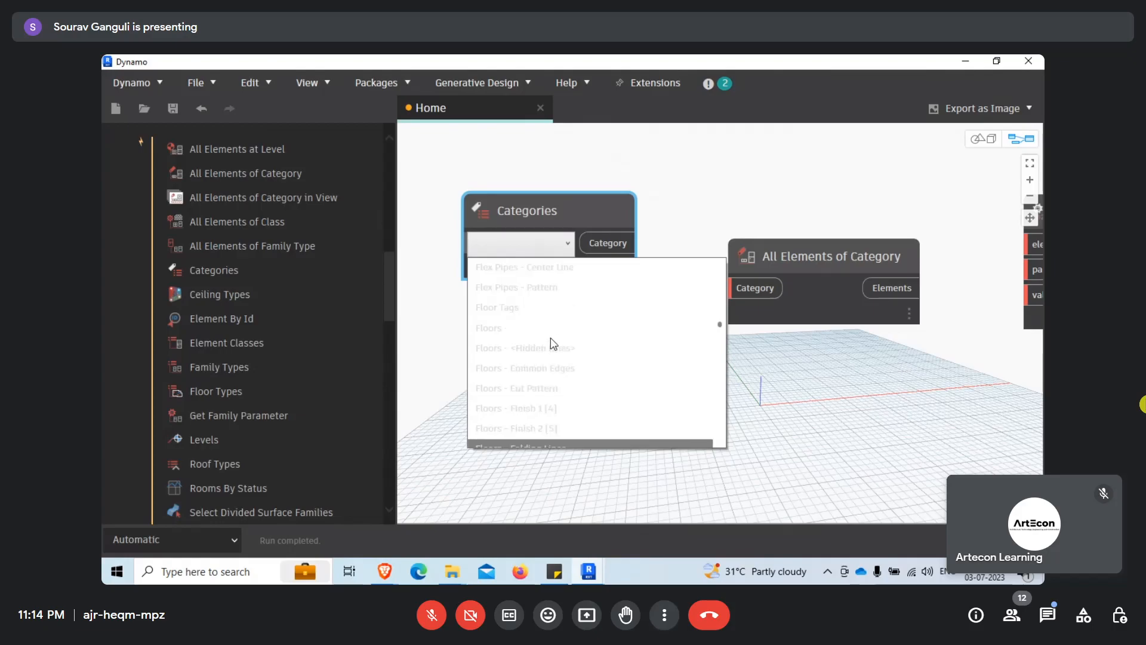
pyautogui.click(545, 333)
pyautogui.moveTo(621, 242); pyautogui.dragTo(753, 287)
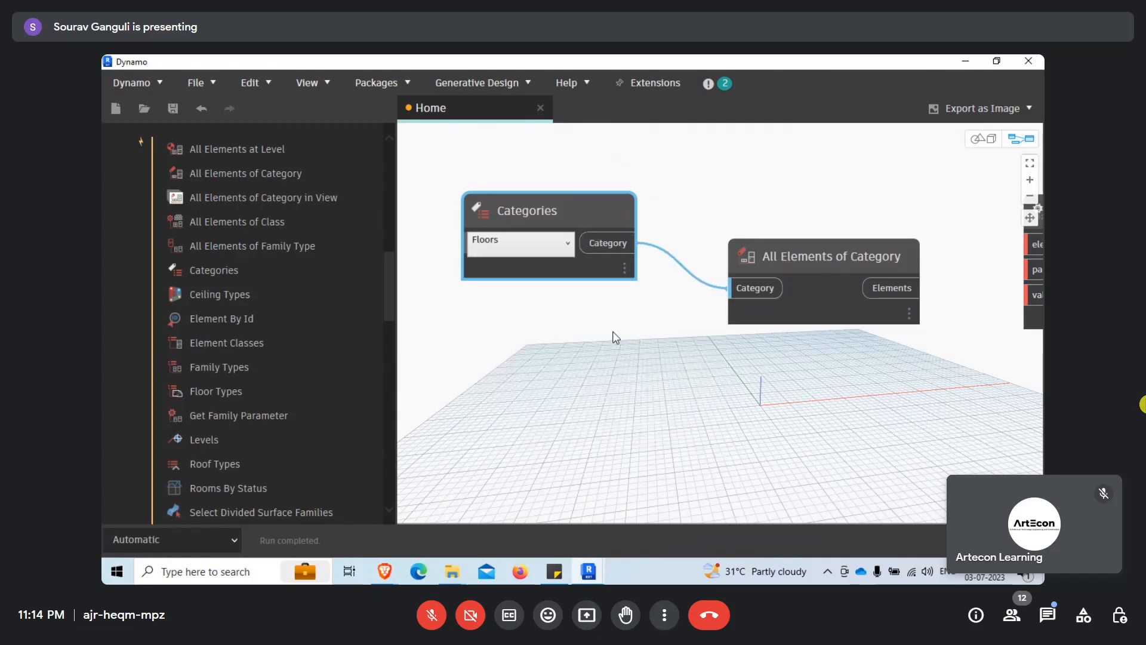
# Connect the Elements output of All Elements of Category to the element input of Element.SetParameterByName.
pyautogui.scroll(-3, 740, 298)
pyautogui.scroll(3, 736, 300)
pyautogui.moveTo(886, 254); pyautogui.dragTo(883, 257)
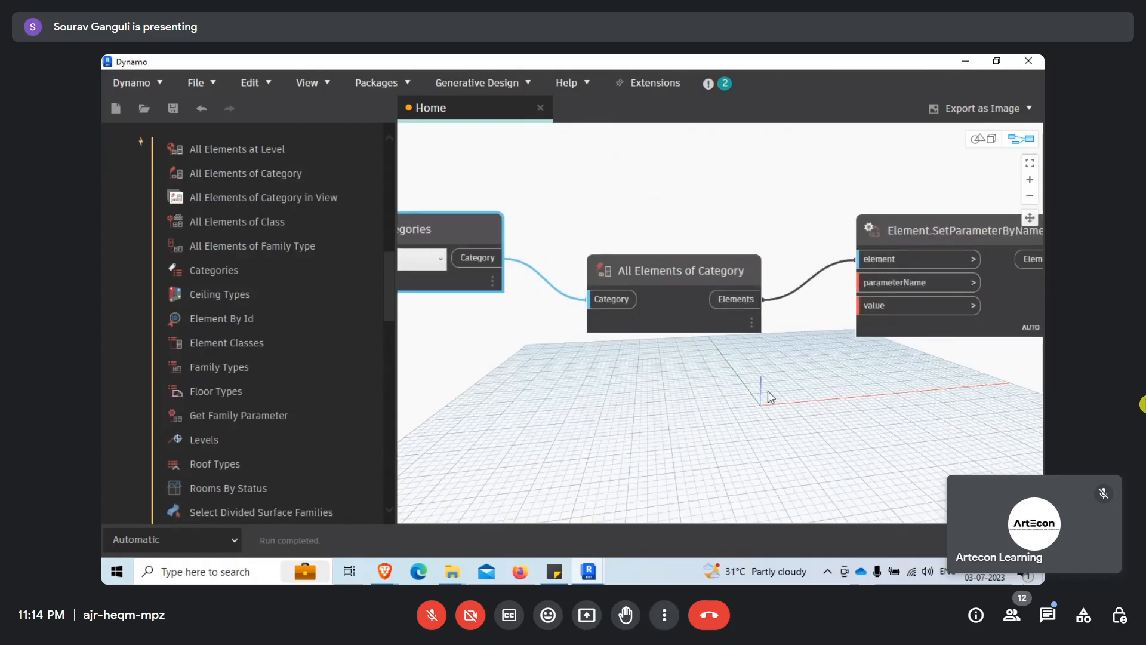
# Set the graph's run mode to Manual and move the Categories node farther away from All Elements of Category.
pyautogui.click(193, 541)
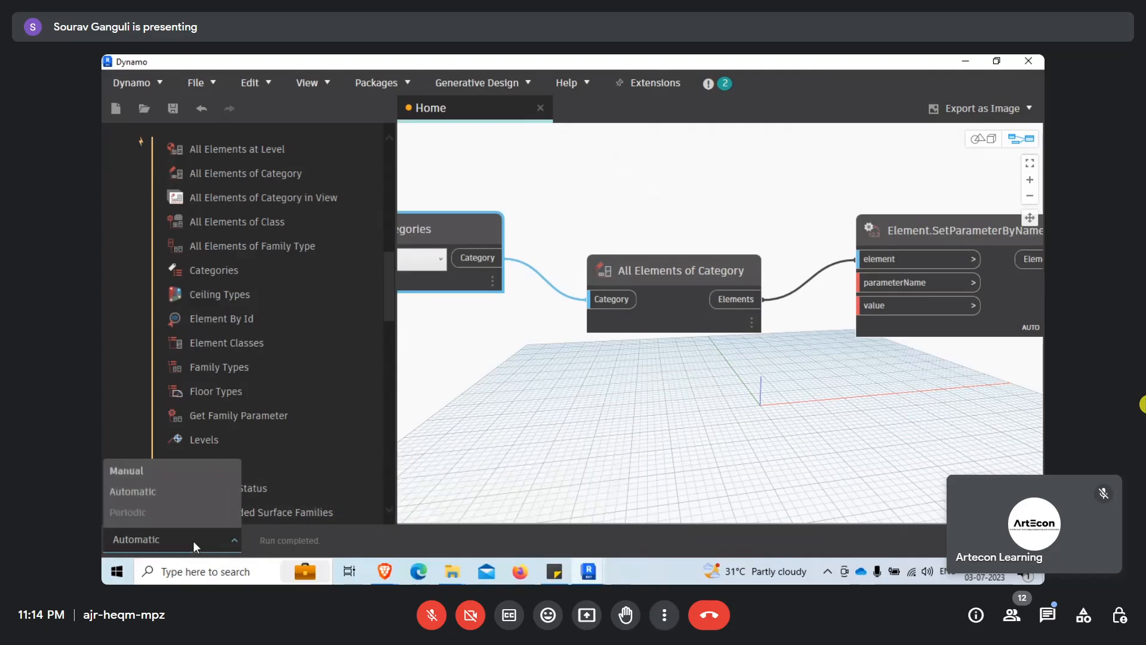
pyautogui.click(159, 465)
pyautogui.scroll(-5, 770, 391)
pyautogui.moveTo(609, 313); pyautogui.dragTo(512, 292)
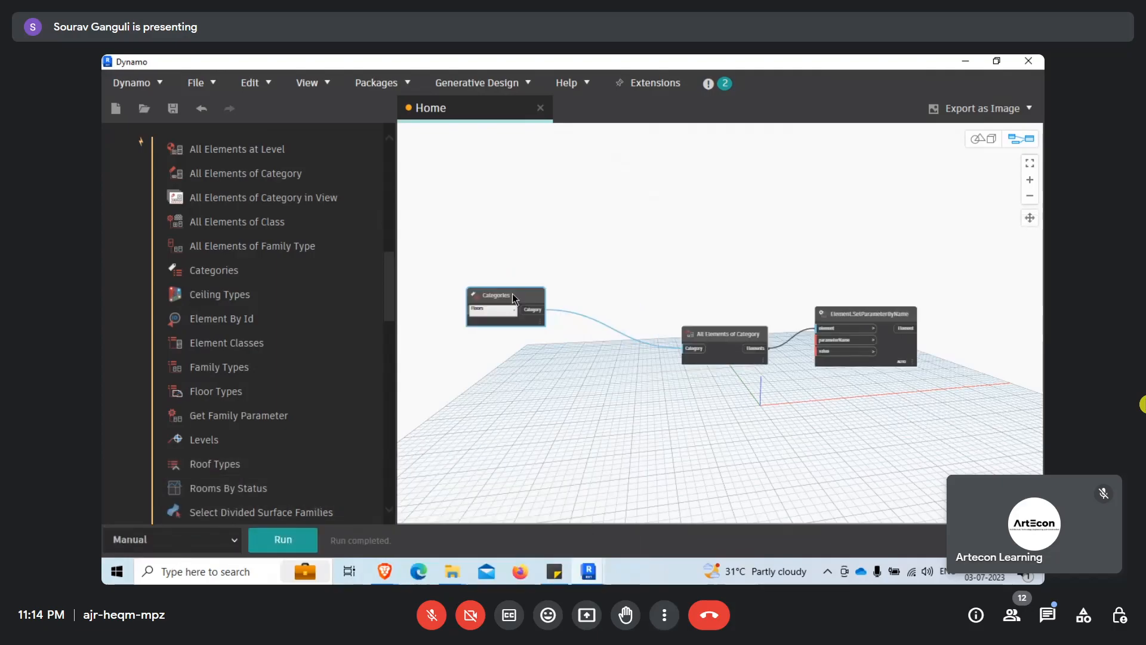
# Add a List Create node between Categories and All Elements of Category, and give it a second item input.
pyautogui.scroll(10, 164, 205)
pyautogui.scroll(-4, 217, 274)
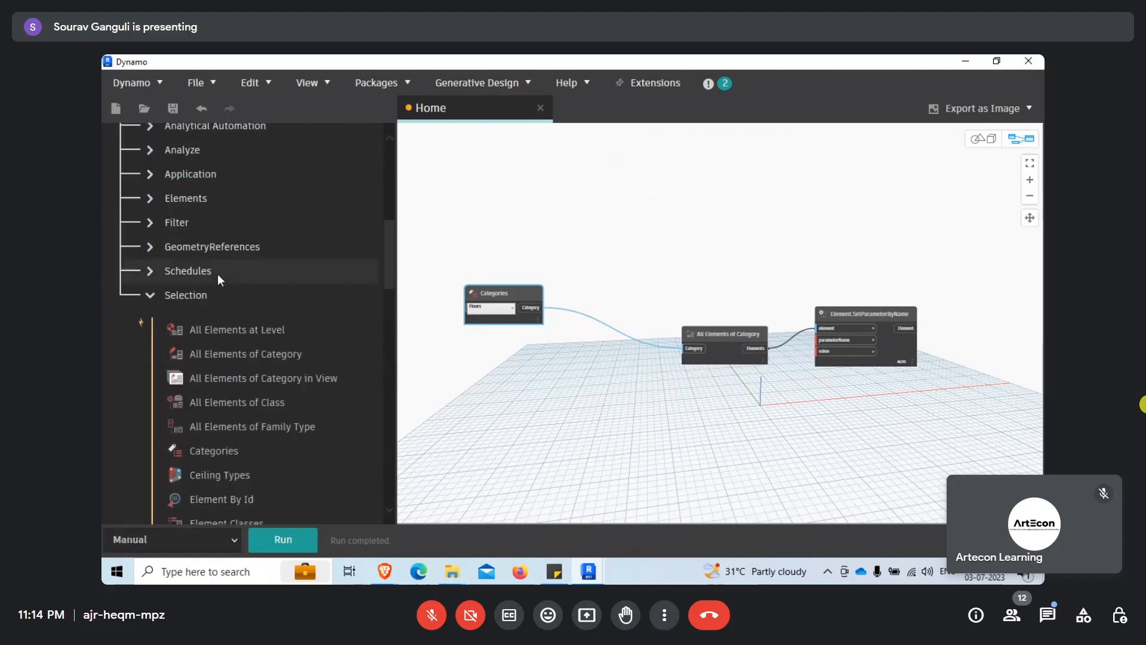
pyautogui.scroll(7, 217, 176)
pyautogui.click(197, 172)
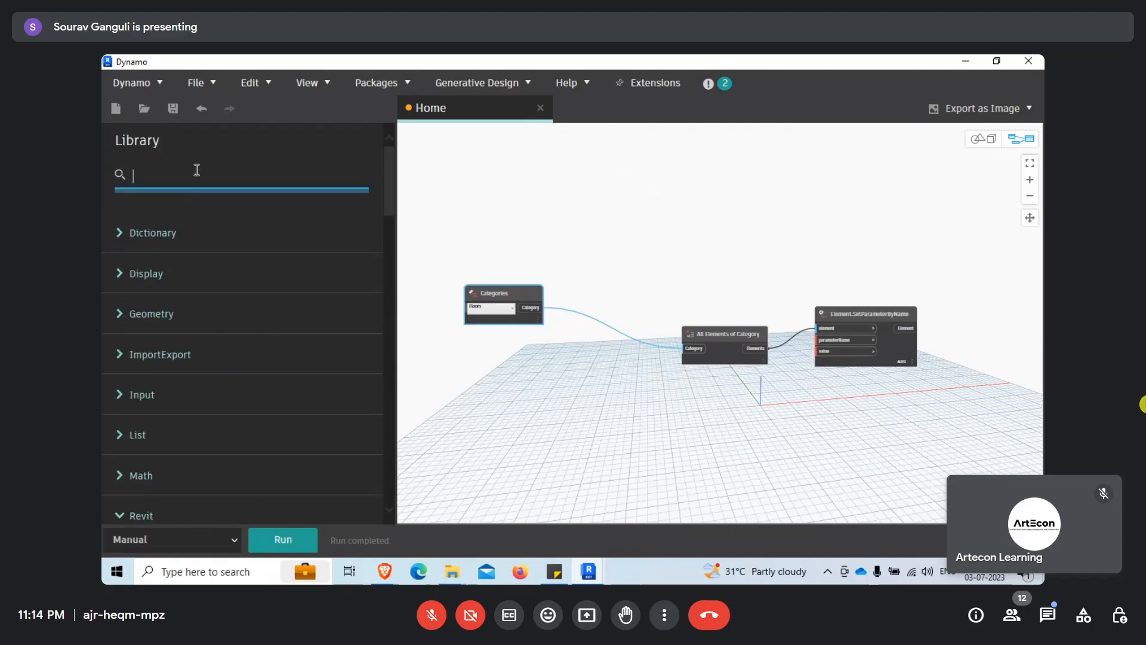
pyautogui.write('list')
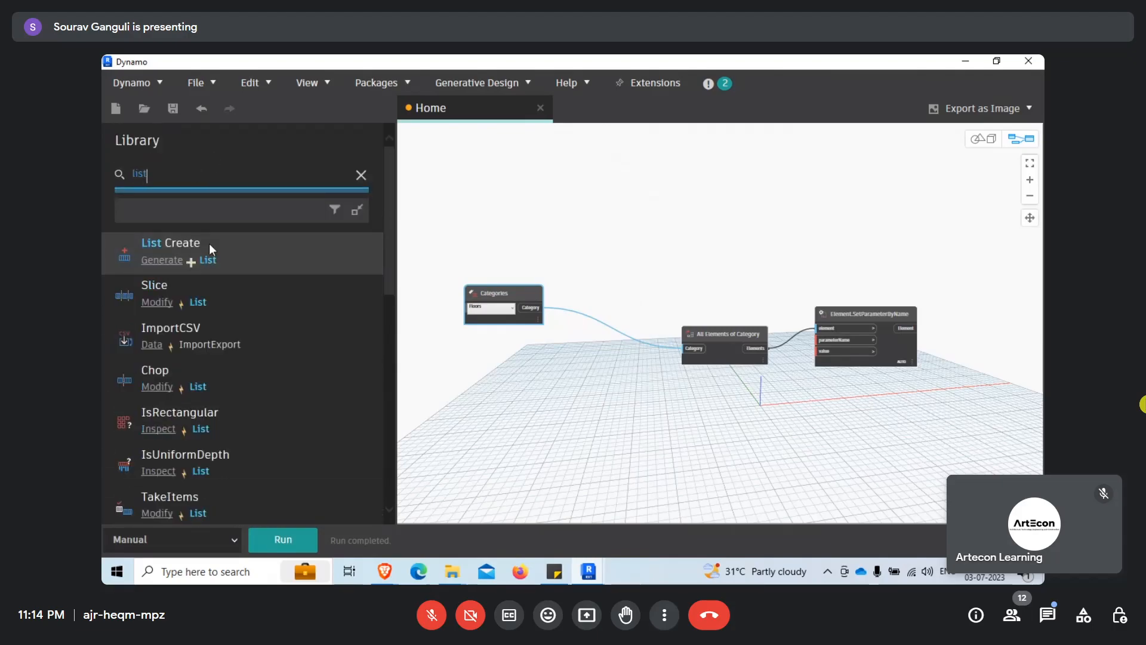
pyautogui.click(209, 243)
pyautogui.moveTo(760, 362); pyautogui.dragTo(572, 301)
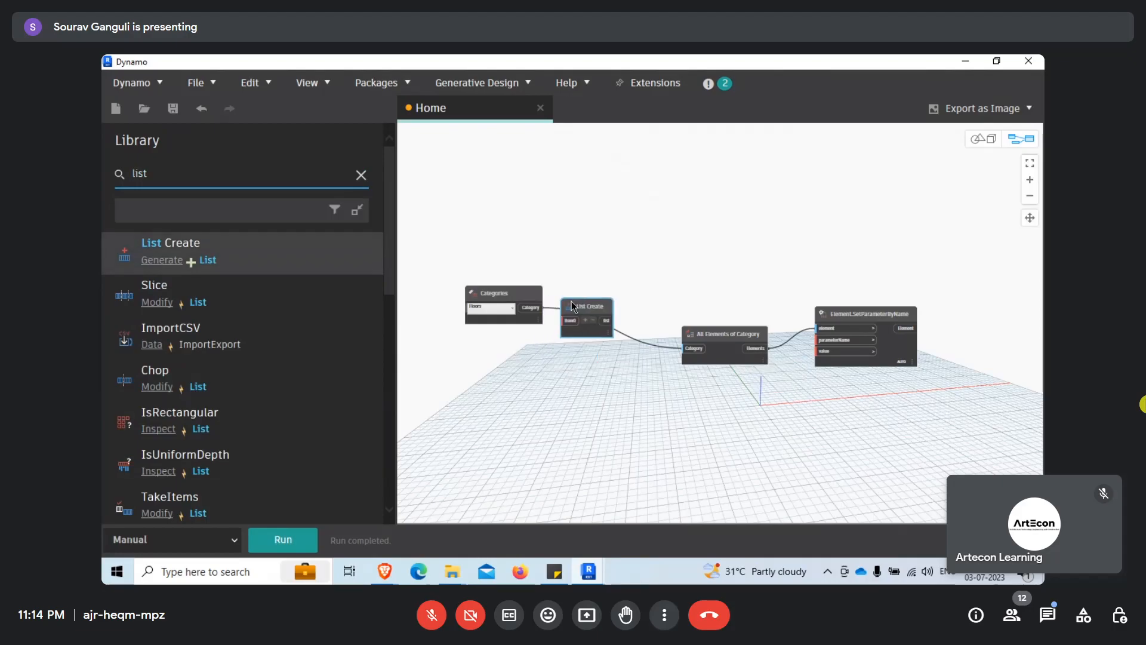
pyautogui.scroll(3, 571, 301)
pyautogui.click(599, 314)
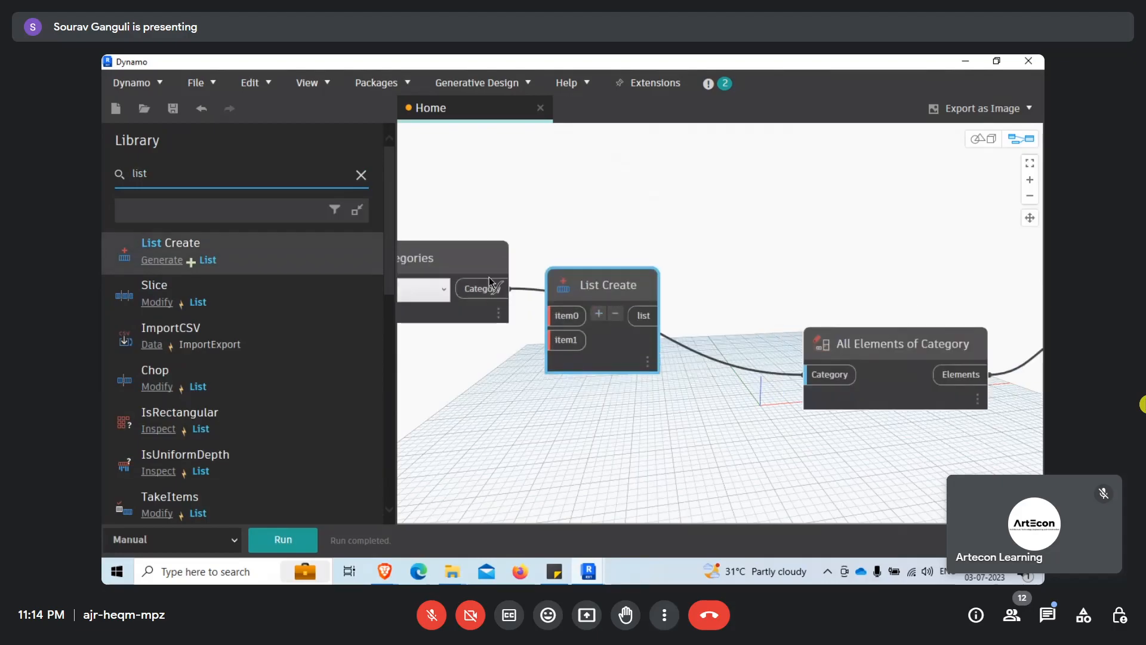
# Connect the Floors Categories node's output to item0 of List Create and move the Categories node farther up and away.
pyautogui.click(551, 317)
pyautogui.moveTo(486, 364); pyautogui.dragTo(633, 329, button='middle')
pyautogui.moveTo(542, 237); pyautogui.dragTo(430, 173)
pyautogui.moveTo(500, 202); pyautogui.dragTo(507, 196)
# Duplicate the Floors Categories node and place the copy below the original.
pyautogui.hotkey('ctrl', 'c')
pyautogui.click(548, 309)
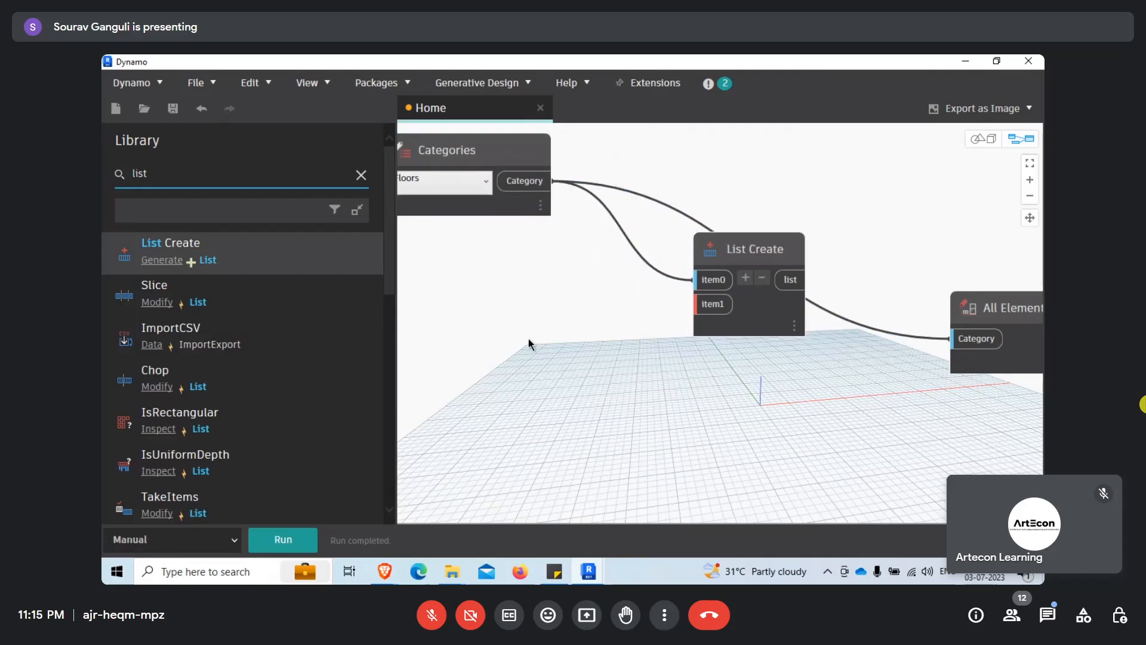
pyautogui.hotkey('ctrl', 'v')
pyautogui.moveTo(655, 353); pyautogui.dragTo(555, 297)
pyautogui.scroll(-3, 622, 301)
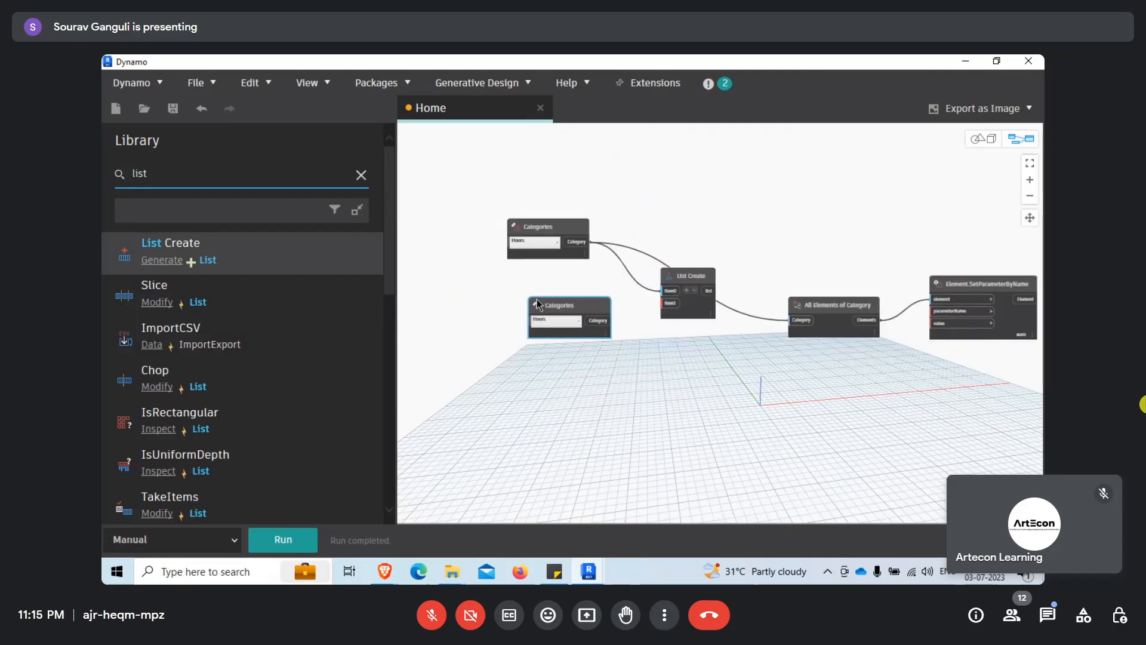
# Set the copied Categories node to Security Devices.
pyautogui.scroll(4, 536, 299)
pyautogui.click(565, 362)
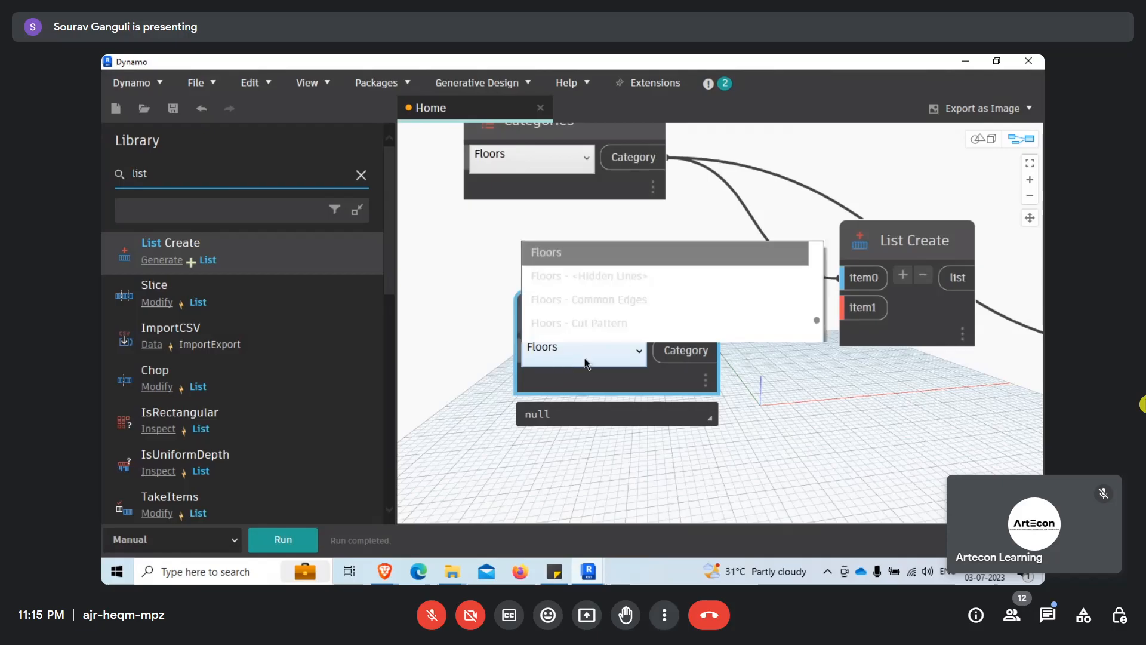
pyautogui.press('s')
pyautogui.press('s')
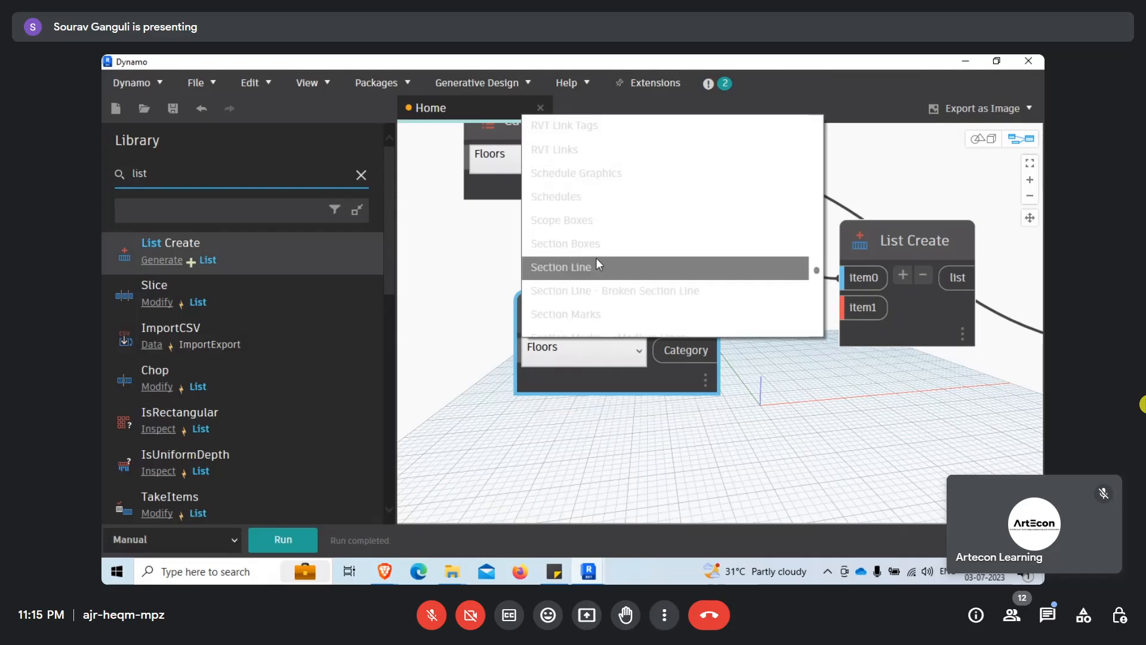
pyautogui.scroll(-2, 595, 257)
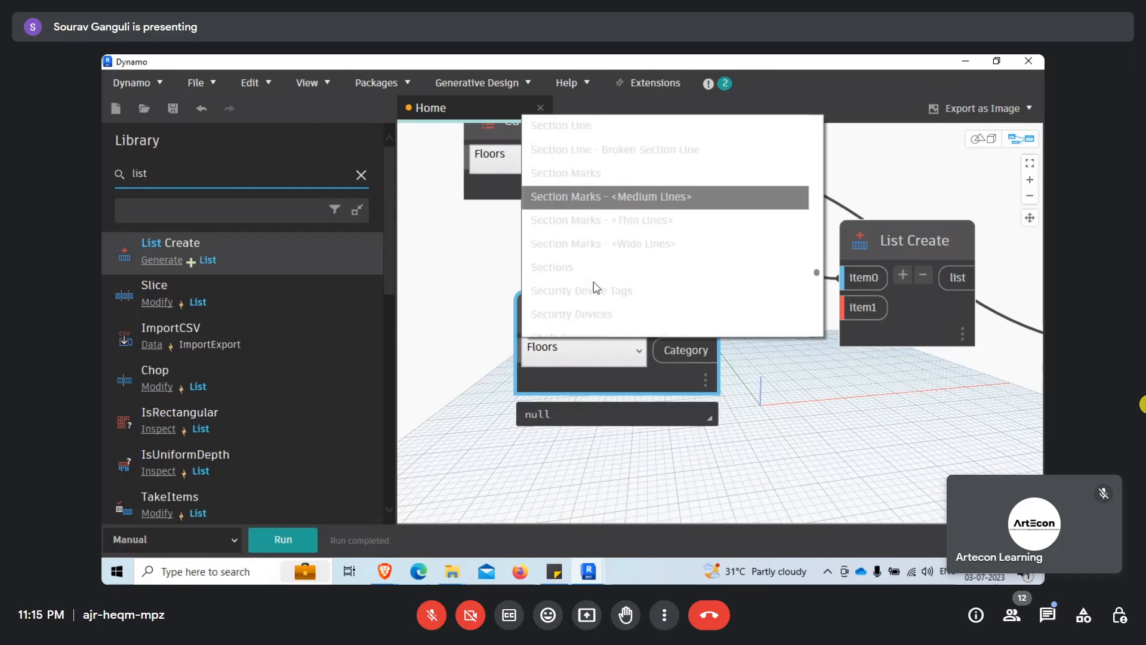
pyautogui.scroll(-1, 595, 285)
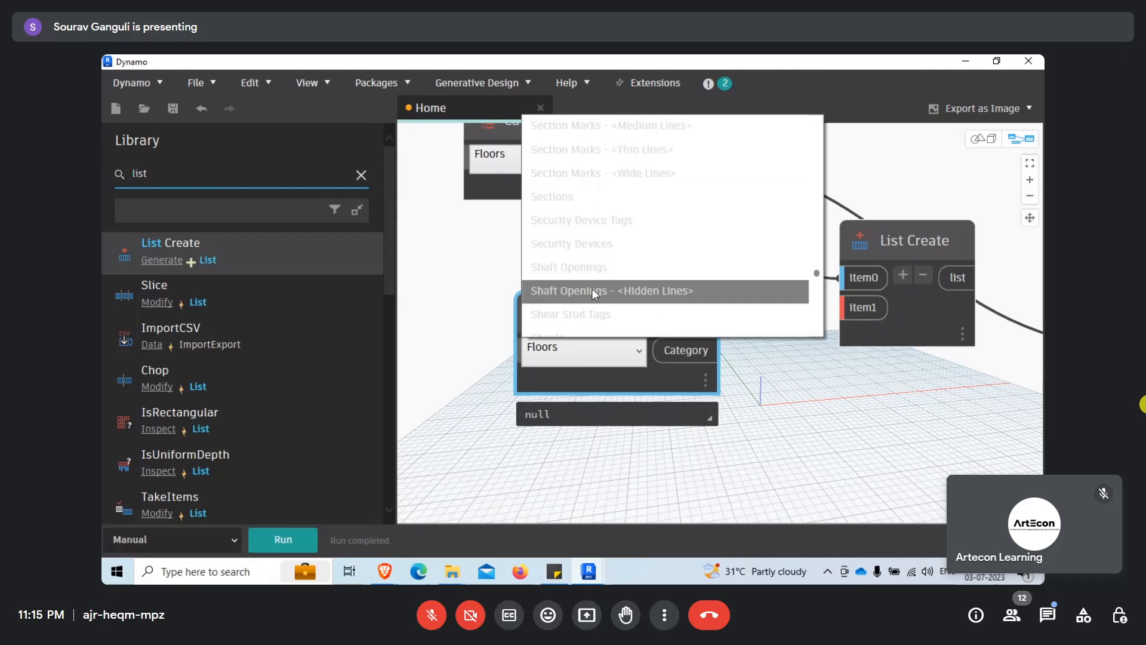
pyautogui.scroll(-2, 593, 292)
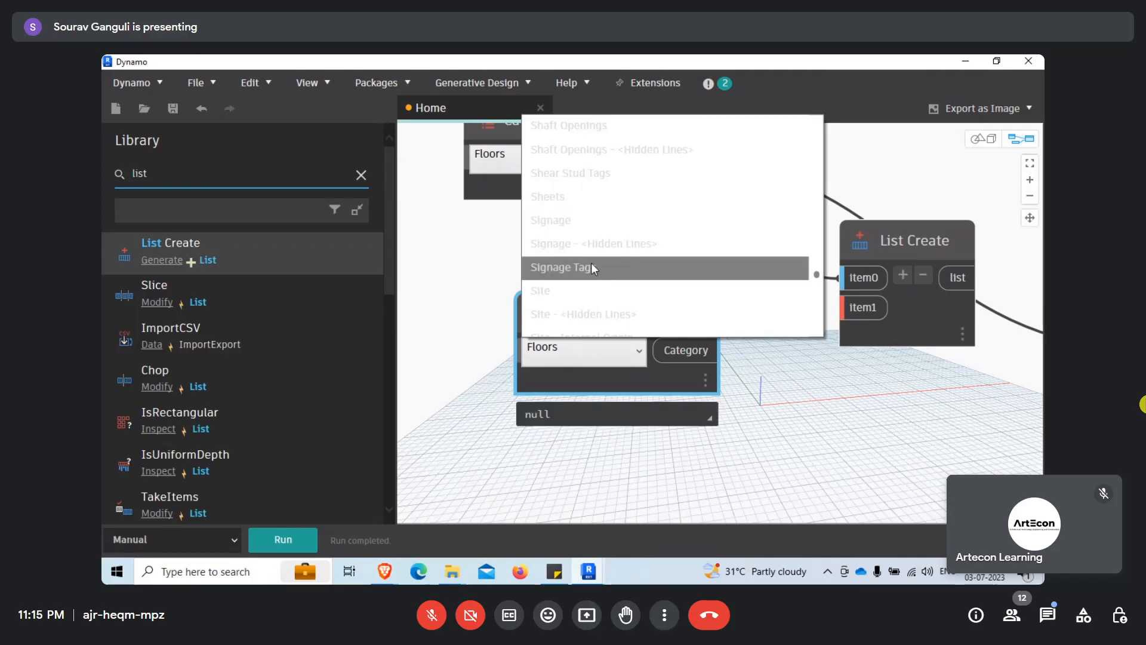
pyautogui.scroll(6, 594, 292)
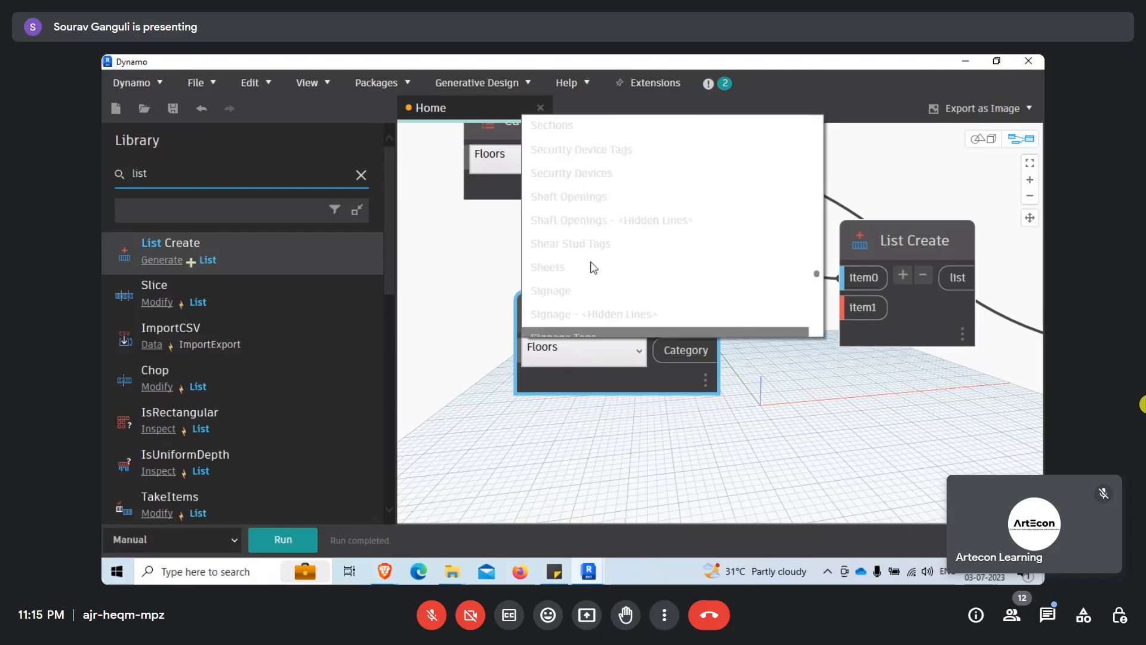
pyautogui.scroll(-4, 593, 267)
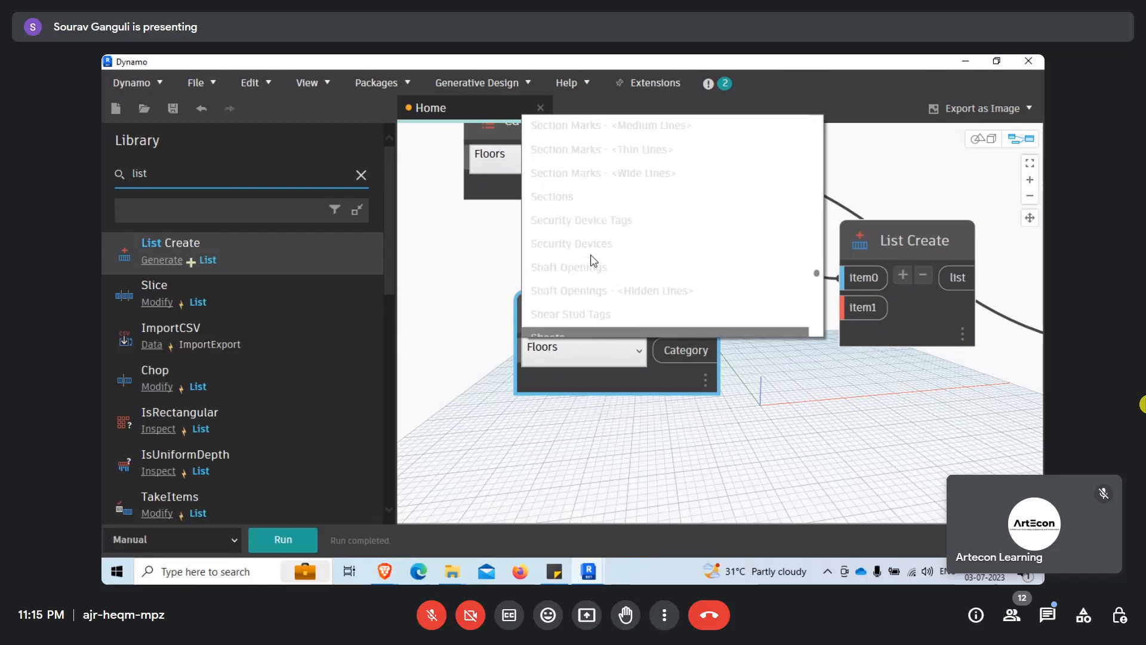
pyautogui.click(603, 245)
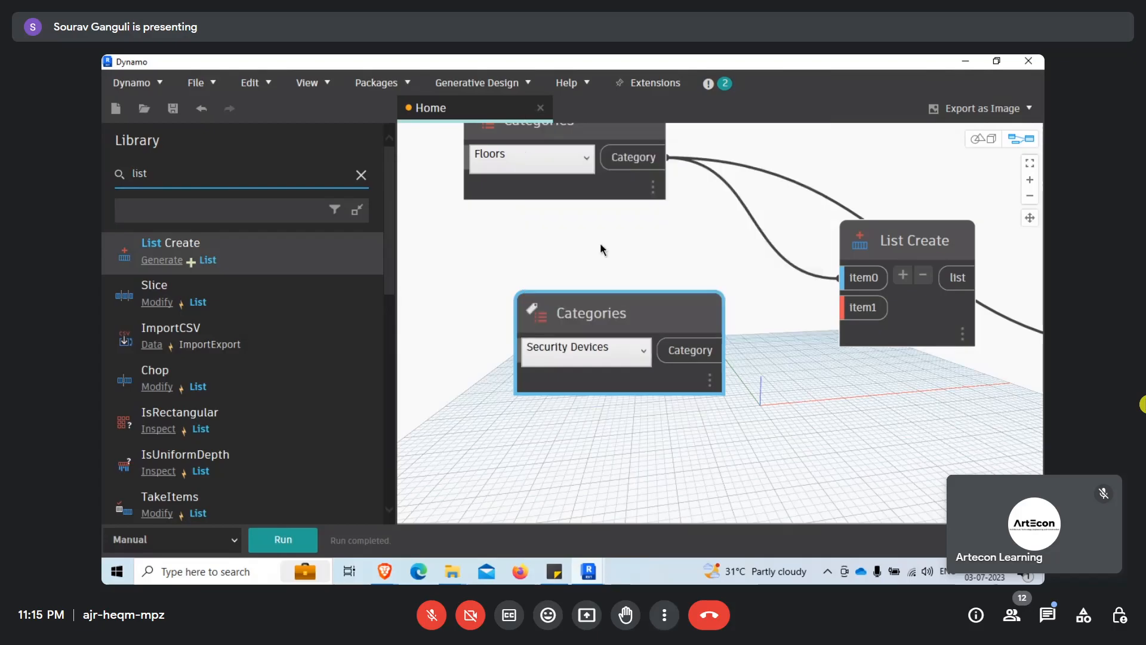
# Connect the Security Devices category to item1 of List Create, and List Create's list output to the Category input of All Elements of Category.
pyautogui.moveTo(719, 352); pyautogui.dragTo(850, 308)
pyautogui.scroll(-4, 806, 345)
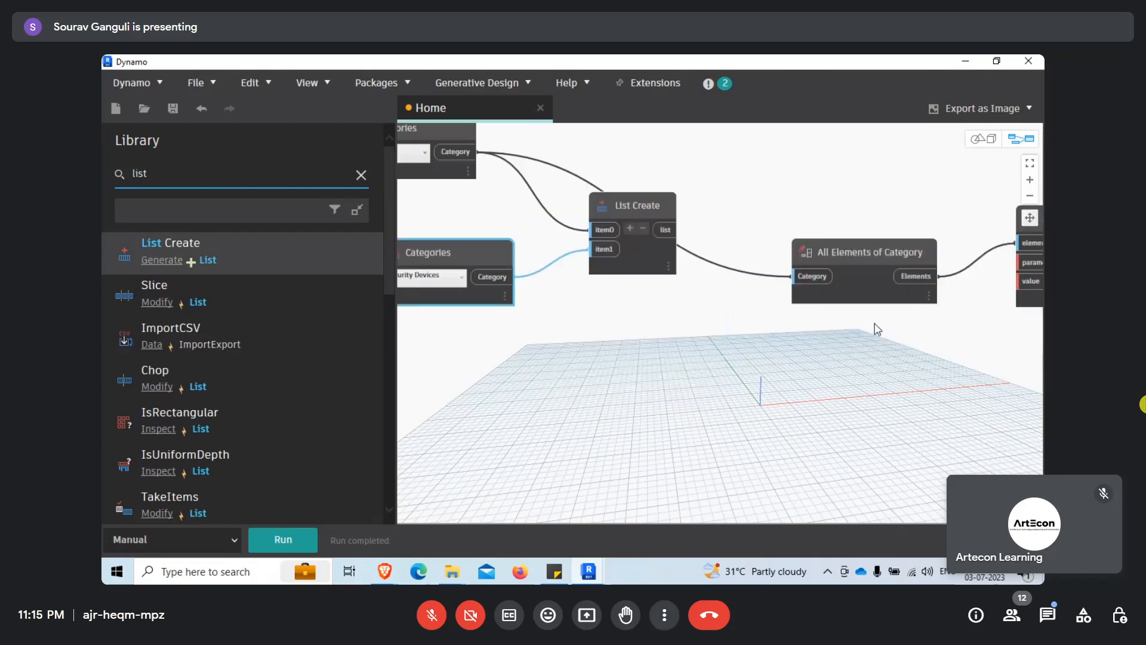
pyautogui.moveTo(665, 229); pyautogui.dragTo(798, 276)
pyautogui.moveTo(833, 371); pyautogui.dragTo(754, 331, button='middle')
pyautogui.scroll(-3, 761, 332)
pyautogui.scroll(2, 613, 288)
# Move the Security Devices Categories node so it sits directly beneath the Floors one.
pyautogui.moveTo(490, 249); pyautogui.dragTo(464, 215)
pyautogui.scroll(-1, 531, 215)
pyautogui.scroll(1, 458, 212)
pyautogui.moveTo(464, 216); pyautogui.dragTo(570, 229, button='middle')
pyautogui.moveTo(570, 230); pyautogui.dragTo(582, 217)
pyautogui.click(675, 373)
pyautogui.moveTo(715, 393); pyautogui.dragTo(595, 397, button='middle')
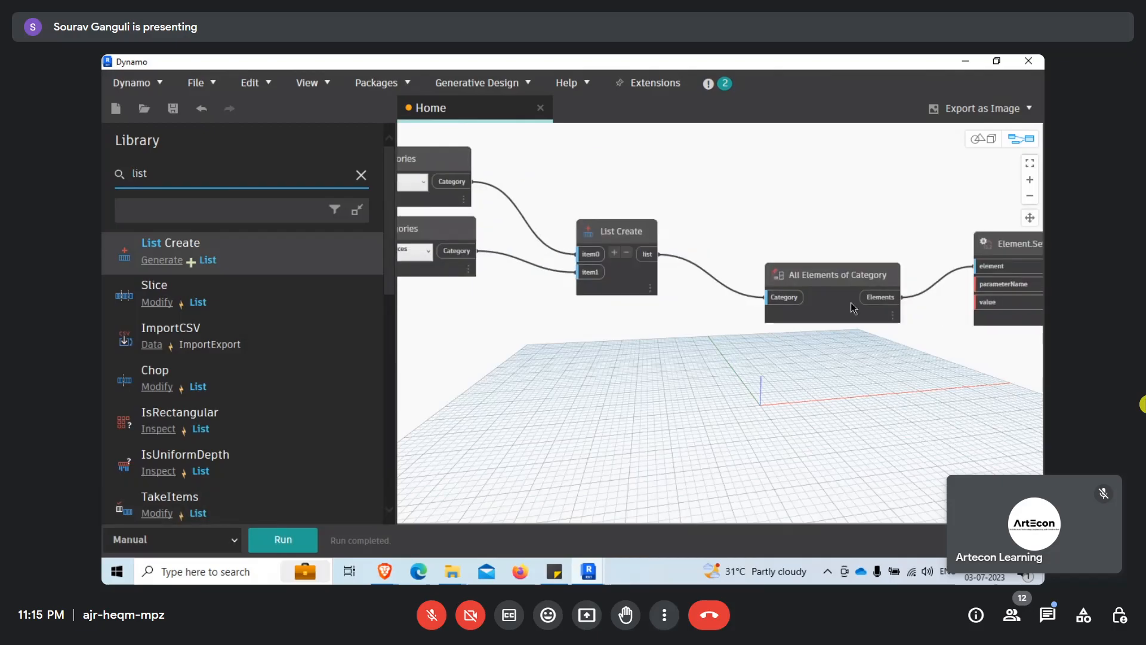
# Pin the output preview of All Elements of Category and move the Element.SetParameterByName node farther up and away from it.
pyautogui.scroll(2, 845, 300)
pyautogui.click(903, 346)
pyautogui.moveTo(903, 347); pyautogui.dragTo(647, 381, button='middle')
pyautogui.moveTo(797, 387); pyautogui.dragTo(647, 374, button='middle')
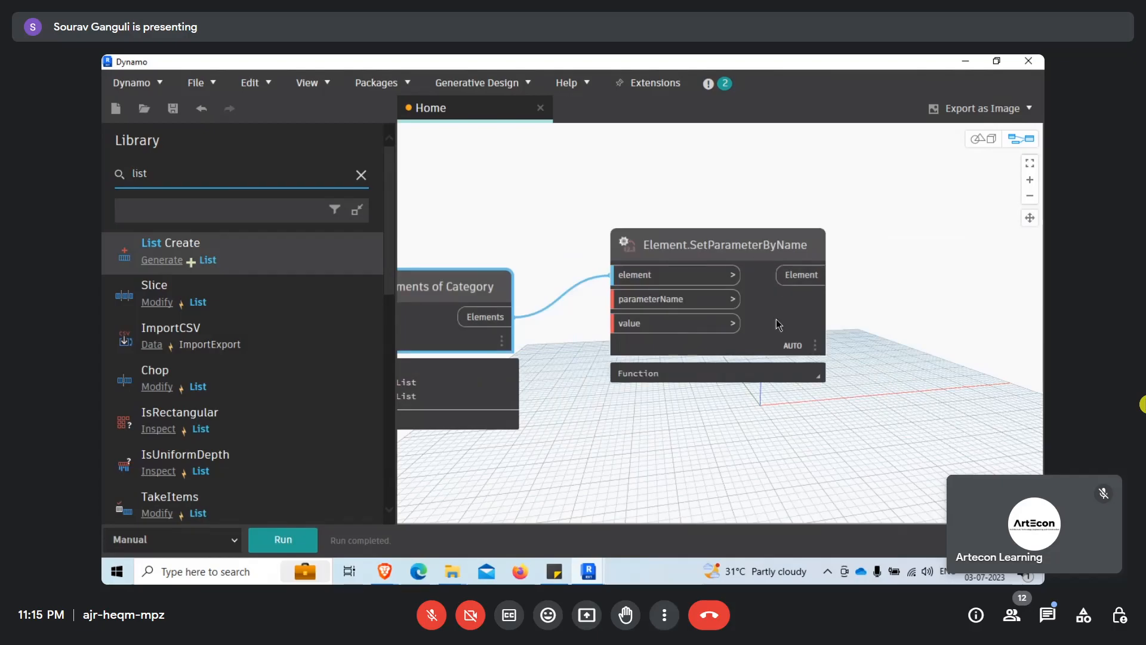
pyautogui.moveTo(777, 324); pyautogui.dragTo(826, 271)
pyautogui.click(178, 180)
pyautogui.write('ele')
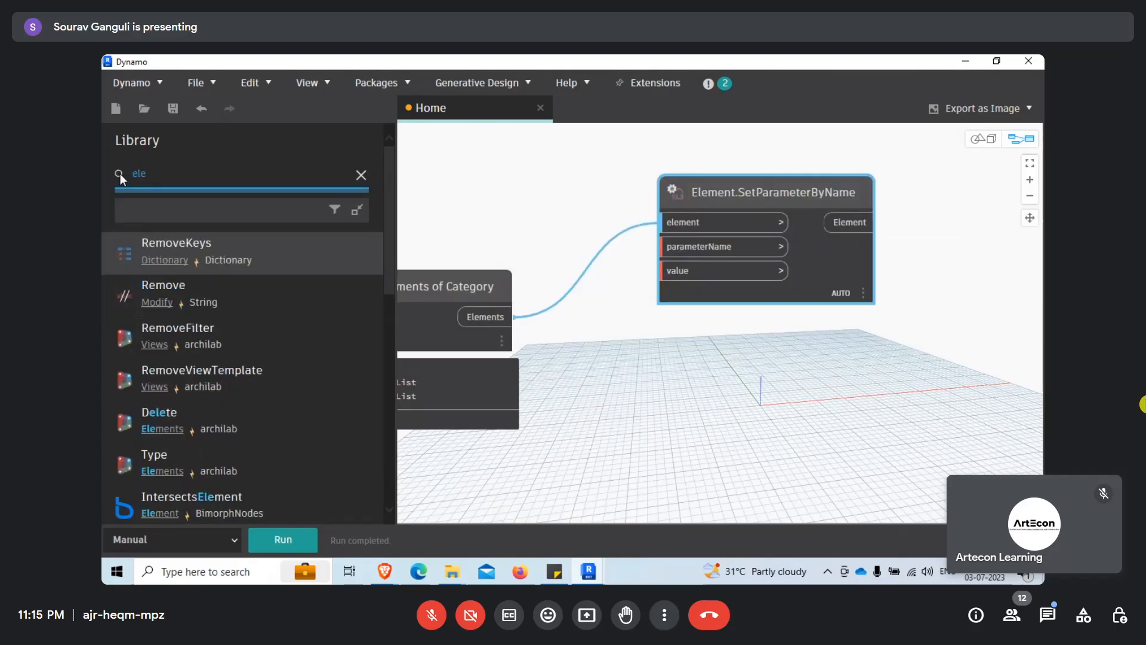
pyautogui.write('ment')
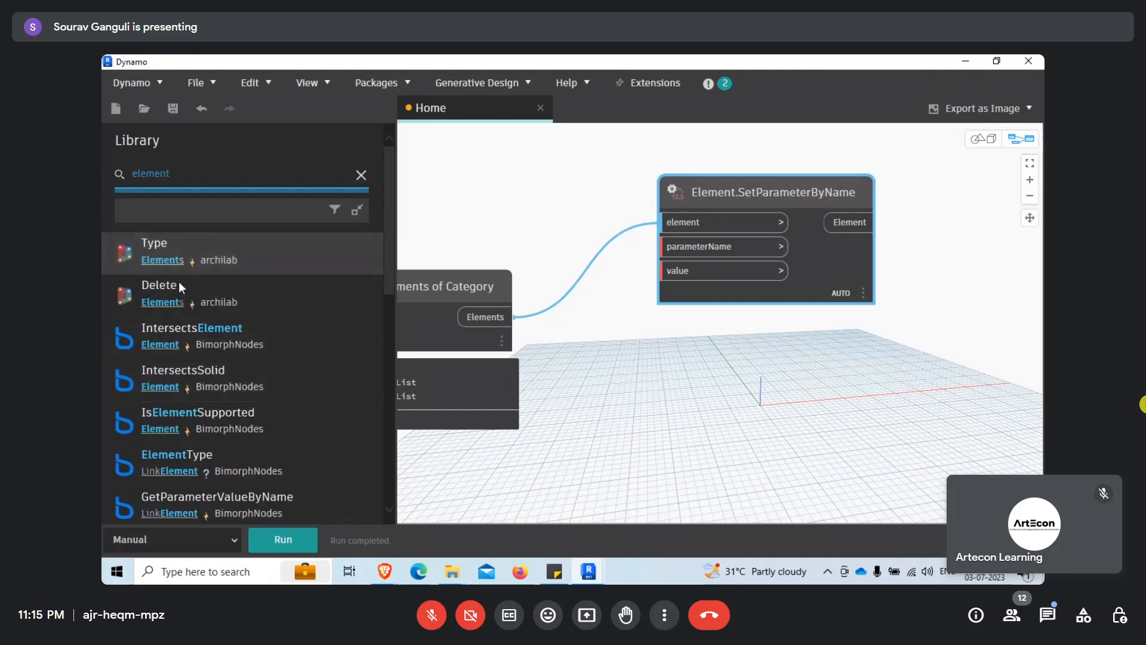
# Clear the library search and expand the Element group under Revit Elements in the node library.
pyautogui.click(361, 176)
pyautogui.scroll(10, 172, 357)
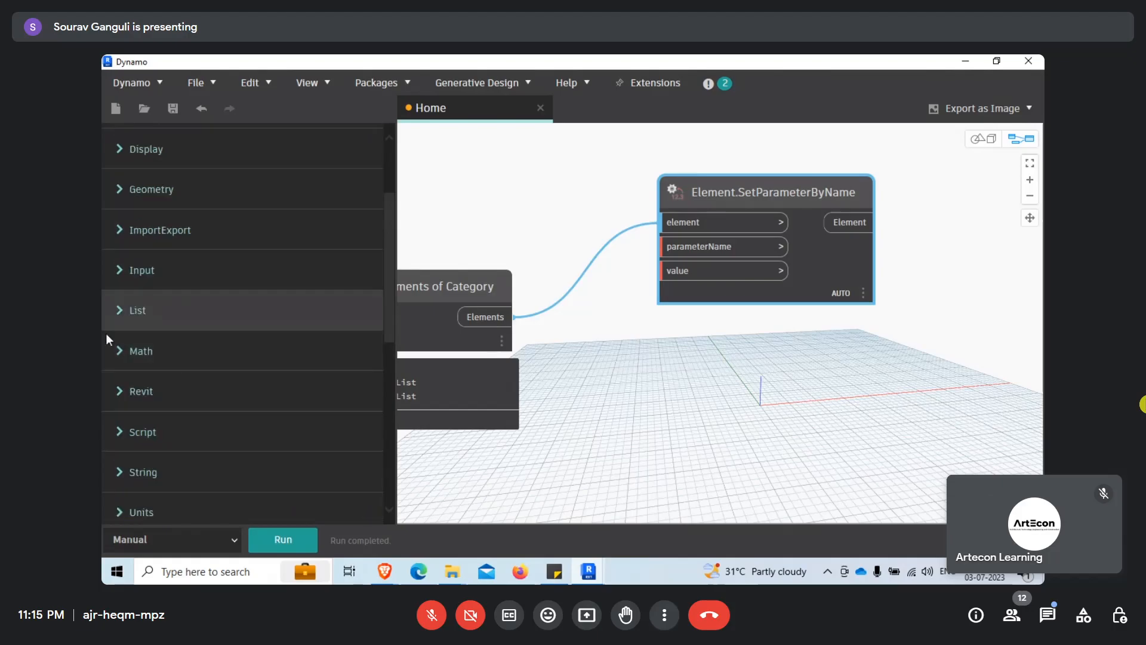
pyautogui.click(120, 396)
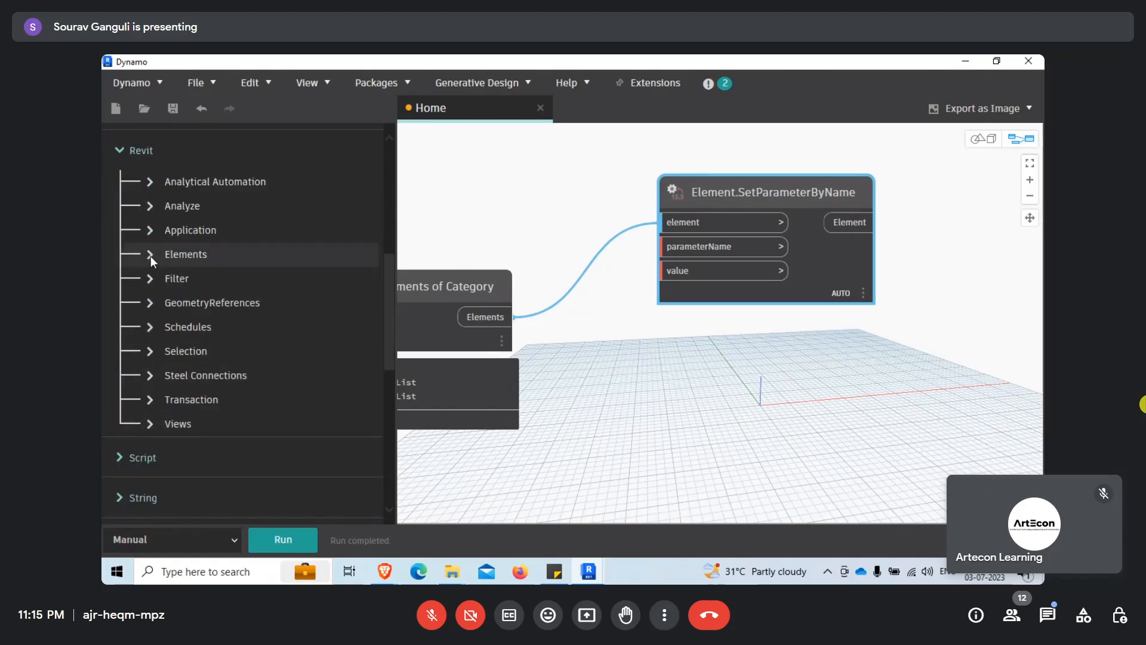
pyautogui.click(151, 253)
pyautogui.scroll(-4, 184, 443)
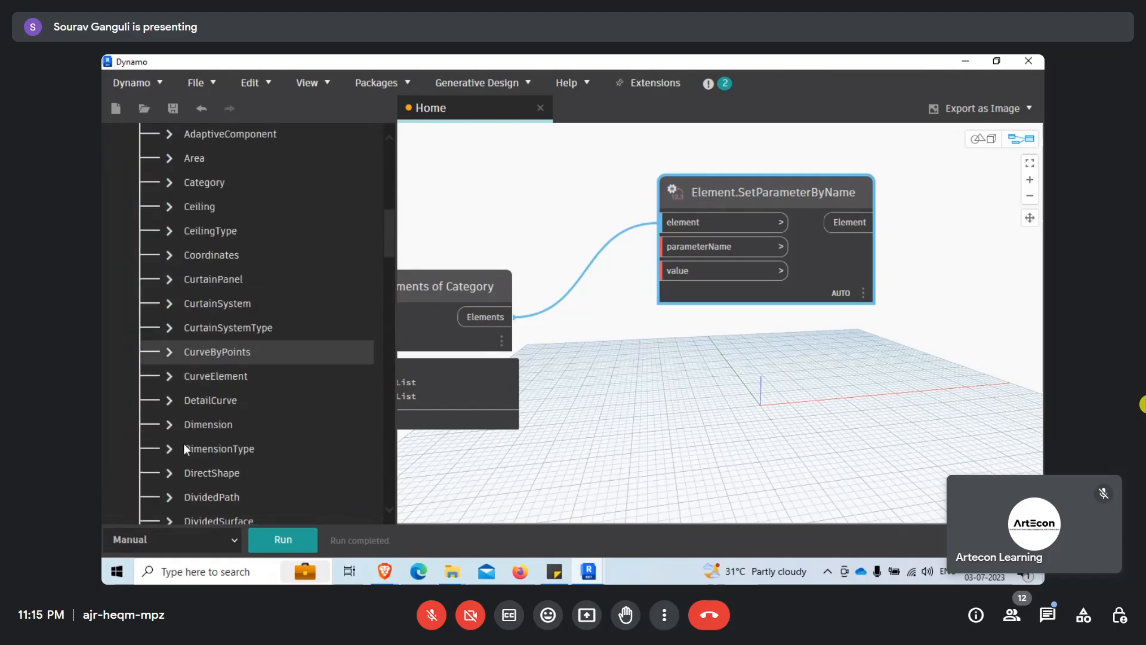
pyautogui.scroll(5, 189, 370)
pyautogui.scroll(-5, 191, 341)
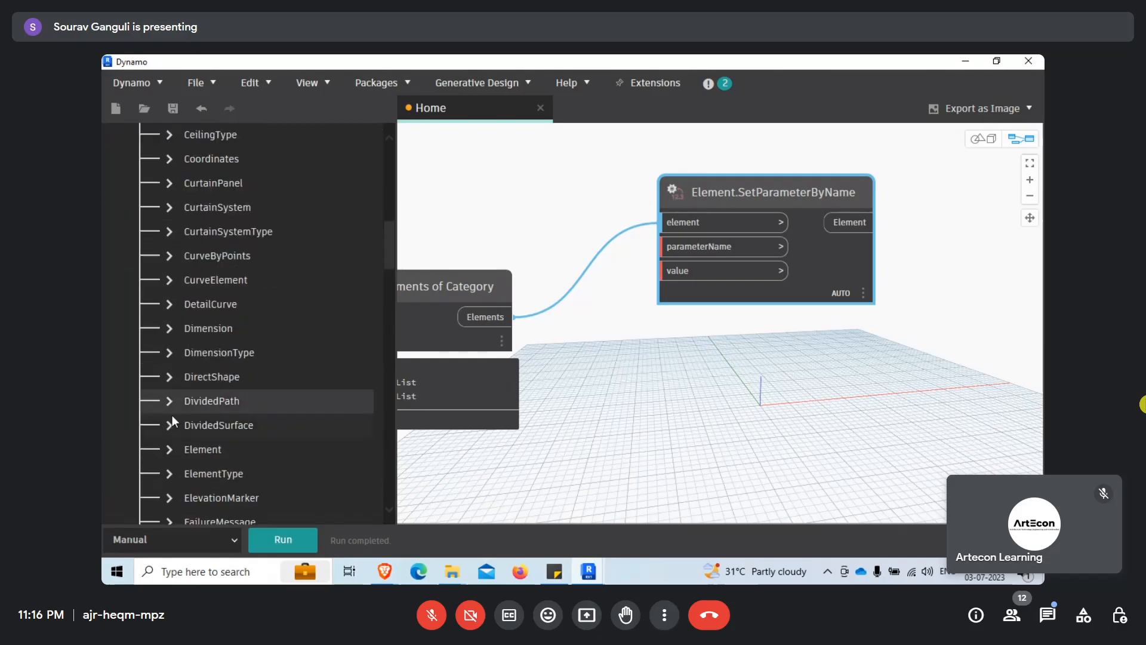
pyautogui.click(170, 473)
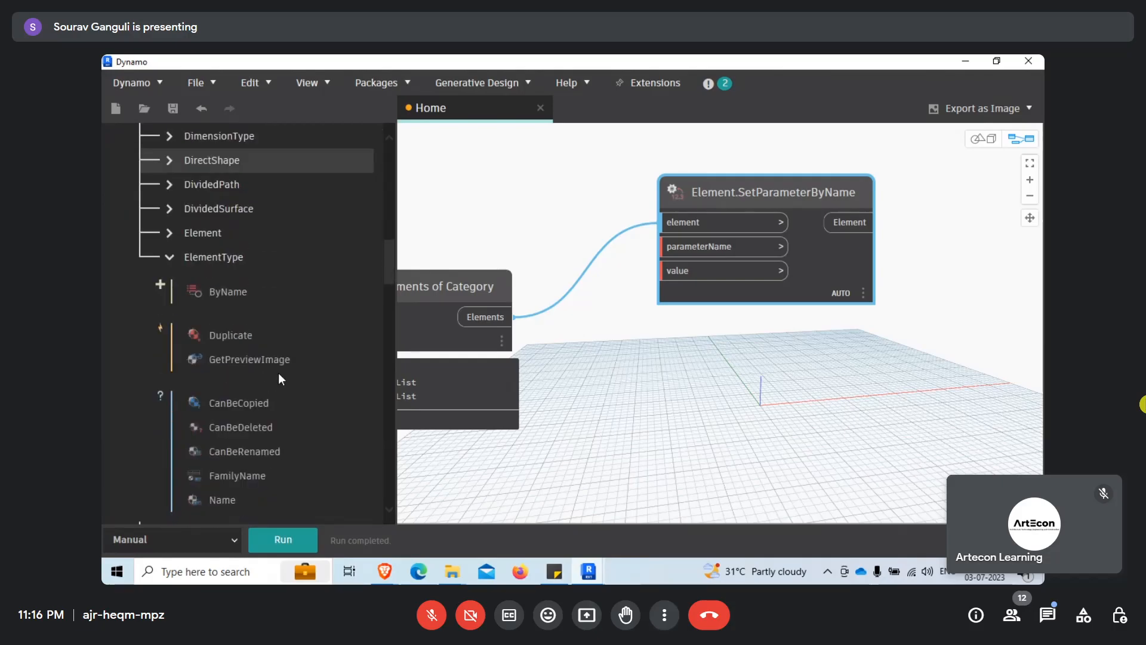
pyautogui.scroll(2, 249, 385)
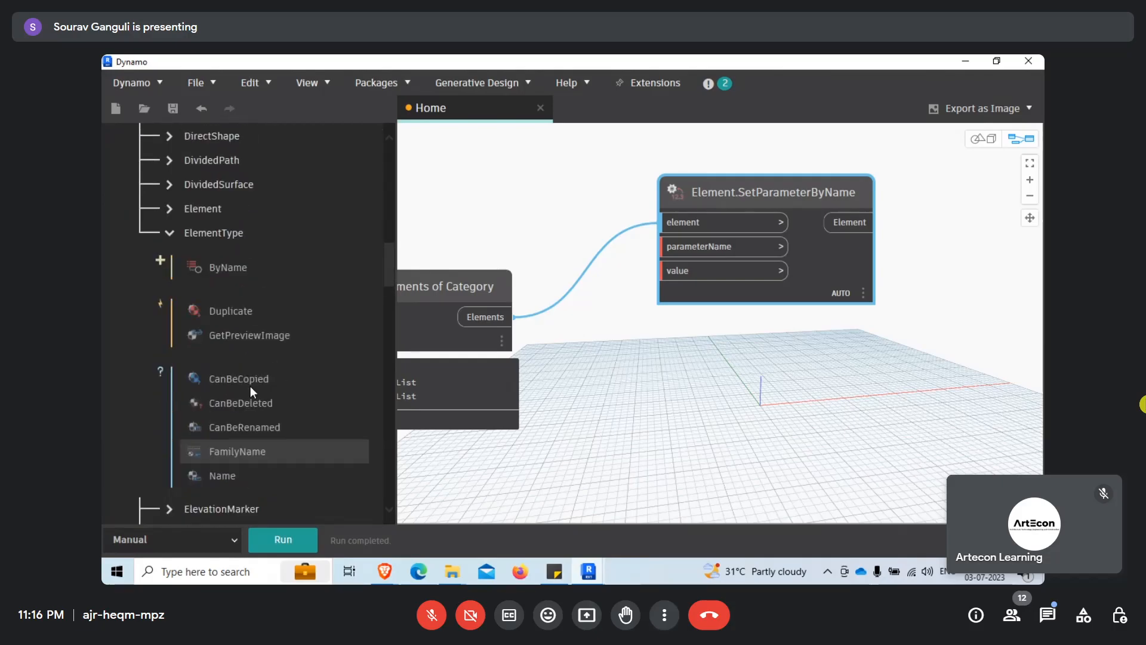
pyautogui.click(172, 210)
pyautogui.moveTo(284, 425)
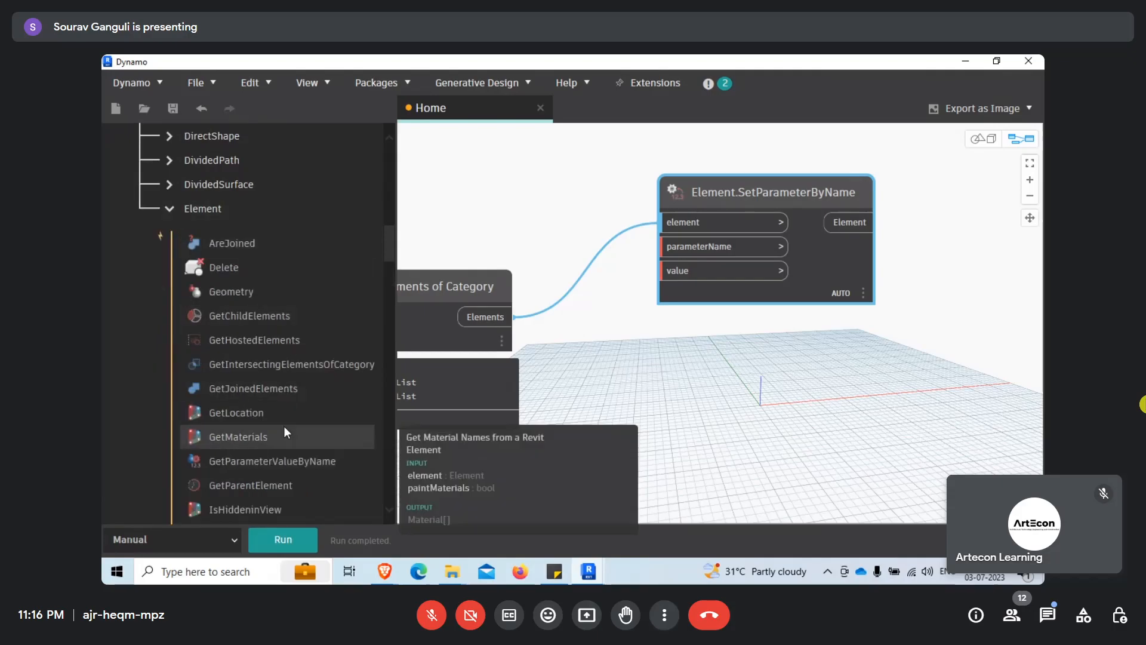
# Examine the action nodes available in the library's Element group, such as the getters and setters for element data.
pyautogui.scroll(-10, 284, 427)
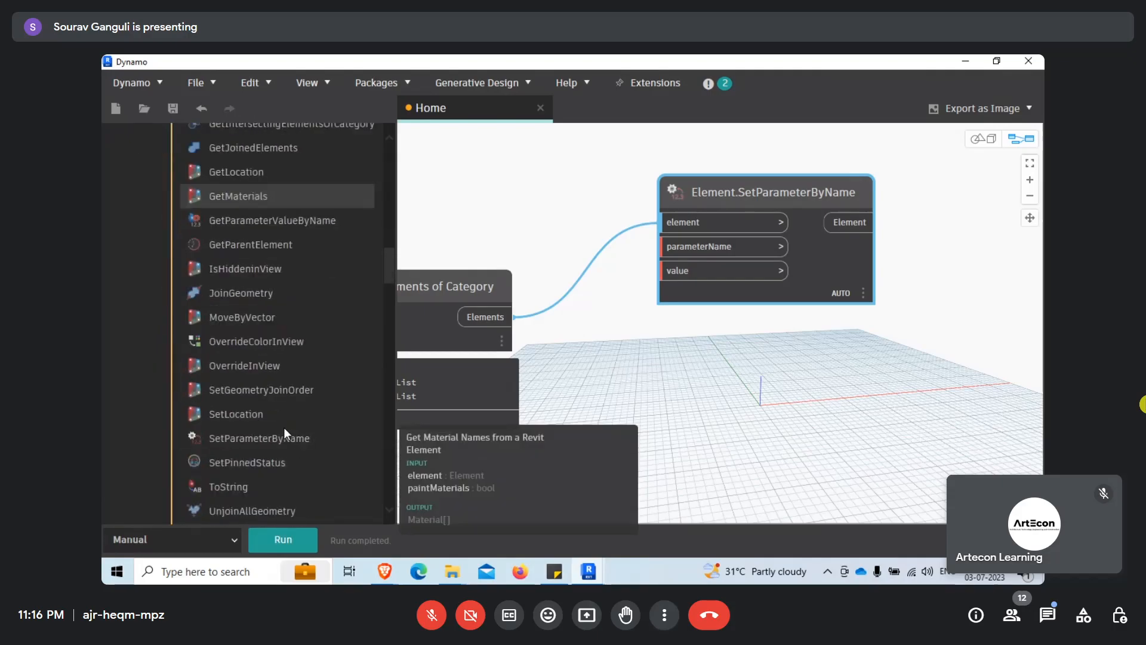
pyautogui.scroll(4, 275, 465)
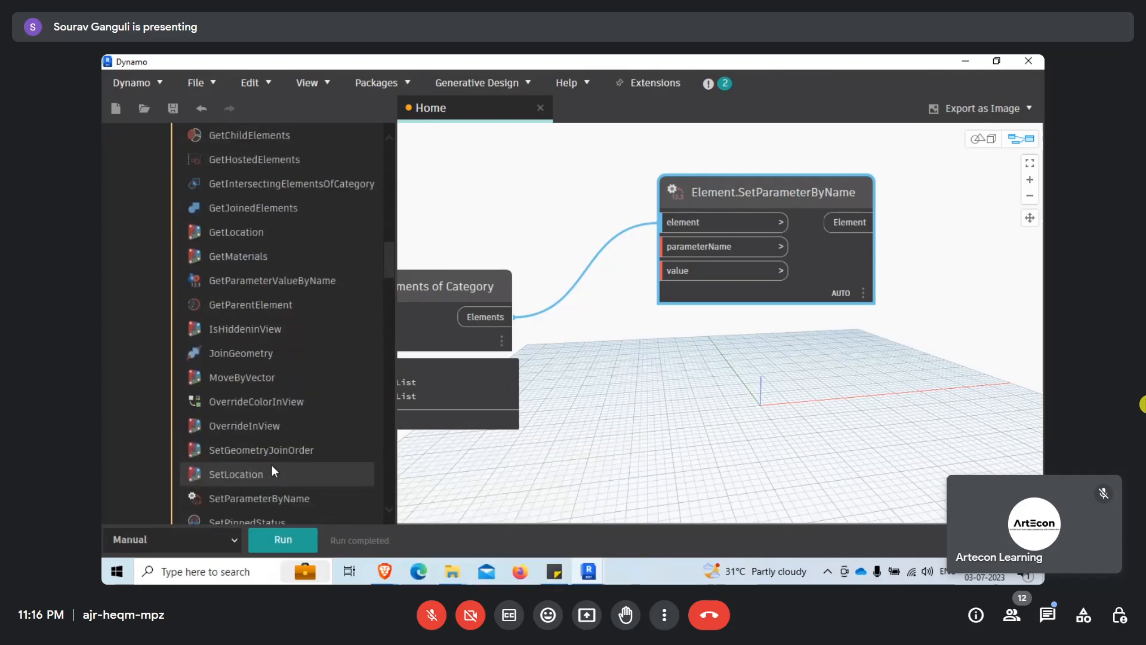
pyautogui.scroll(4, 266, 335)
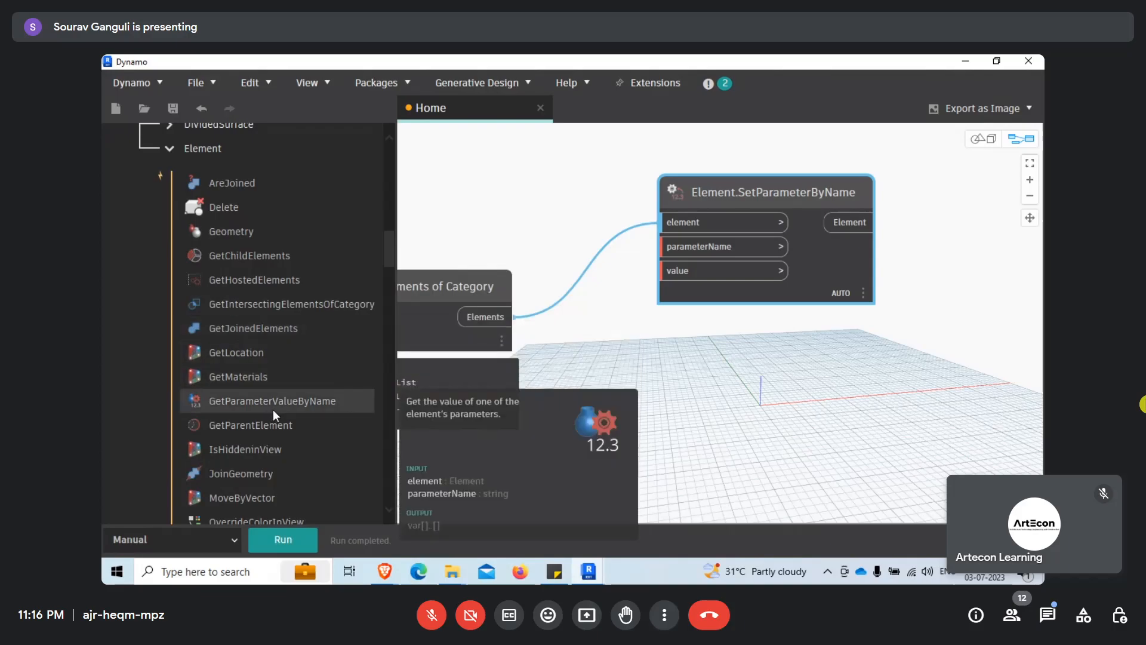
pyautogui.moveTo(360, 325)
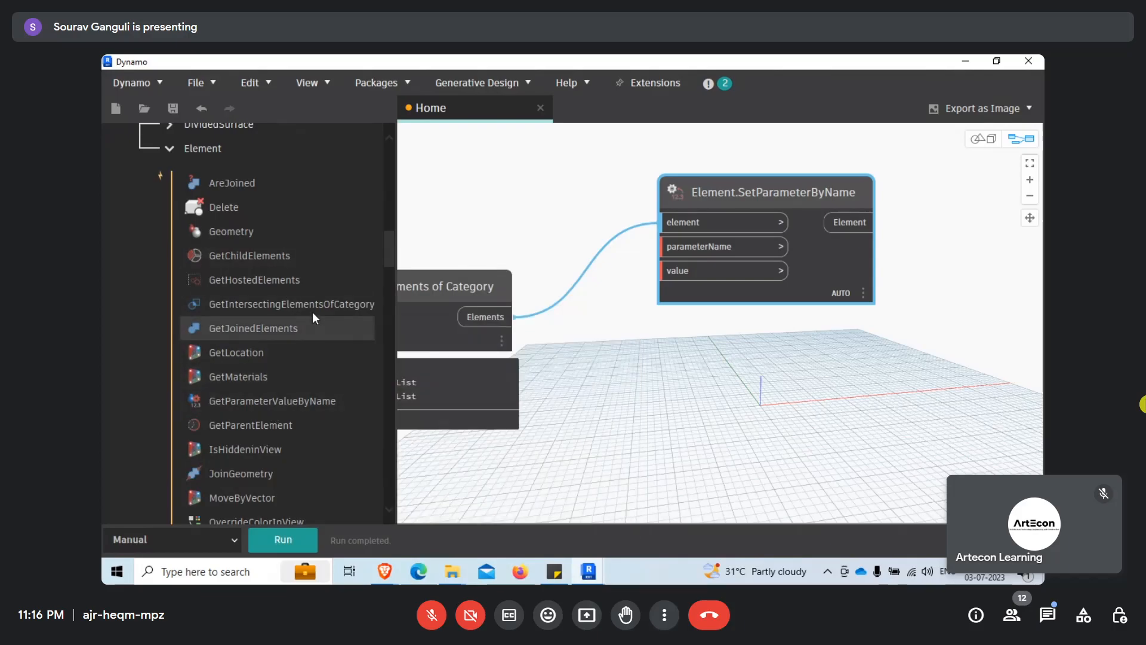
pyautogui.moveTo(279, 206)
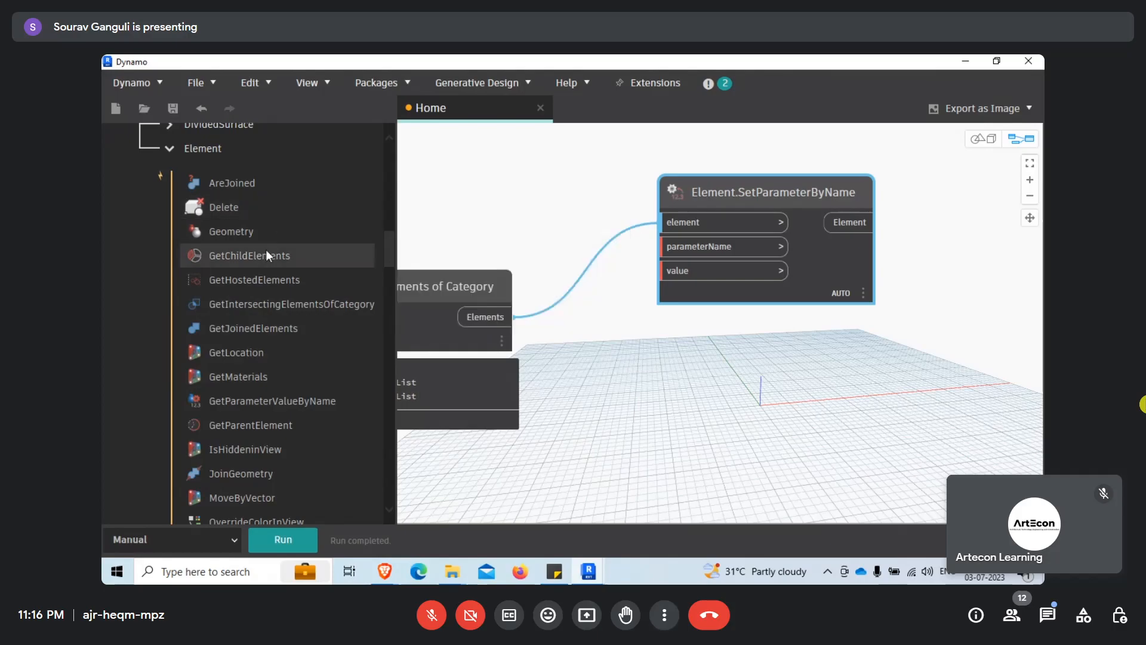
pyautogui.moveTo(278, 317)
pyautogui.scroll(-2, 278, 317)
pyautogui.scroll(-2, 279, 316)
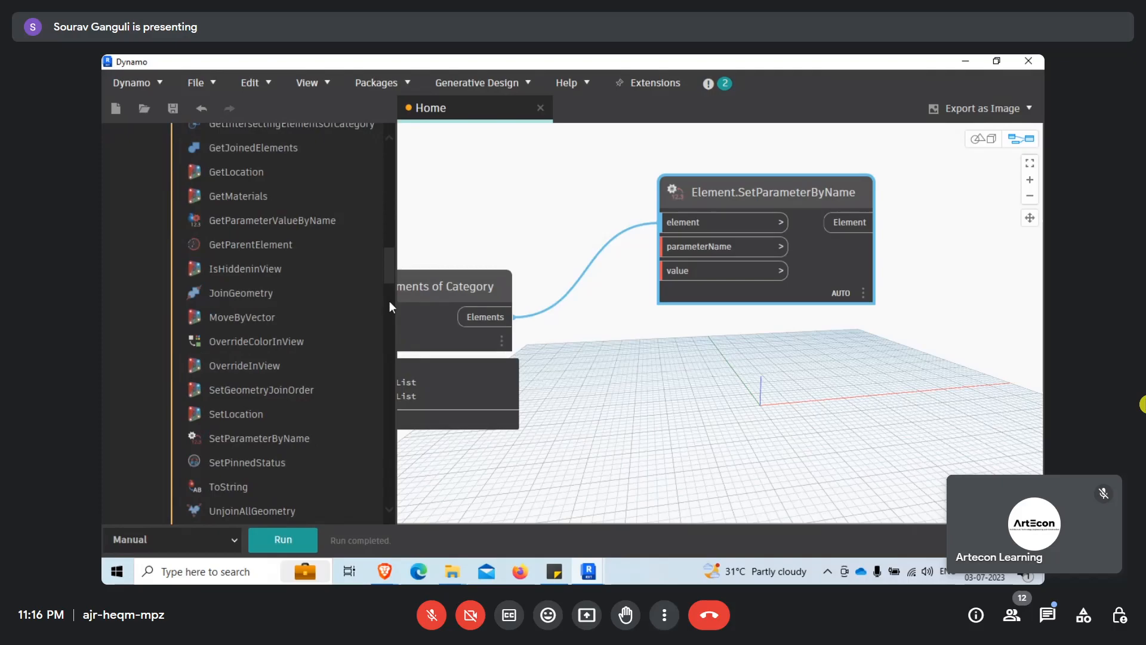
# Add an Element.ElementType node below Element.SetParameterByName and connect the Elements output of All Elements of Category to its element input.
pyautogui.moveTo(391, 278); pyautogui.dragTo(389, 315)
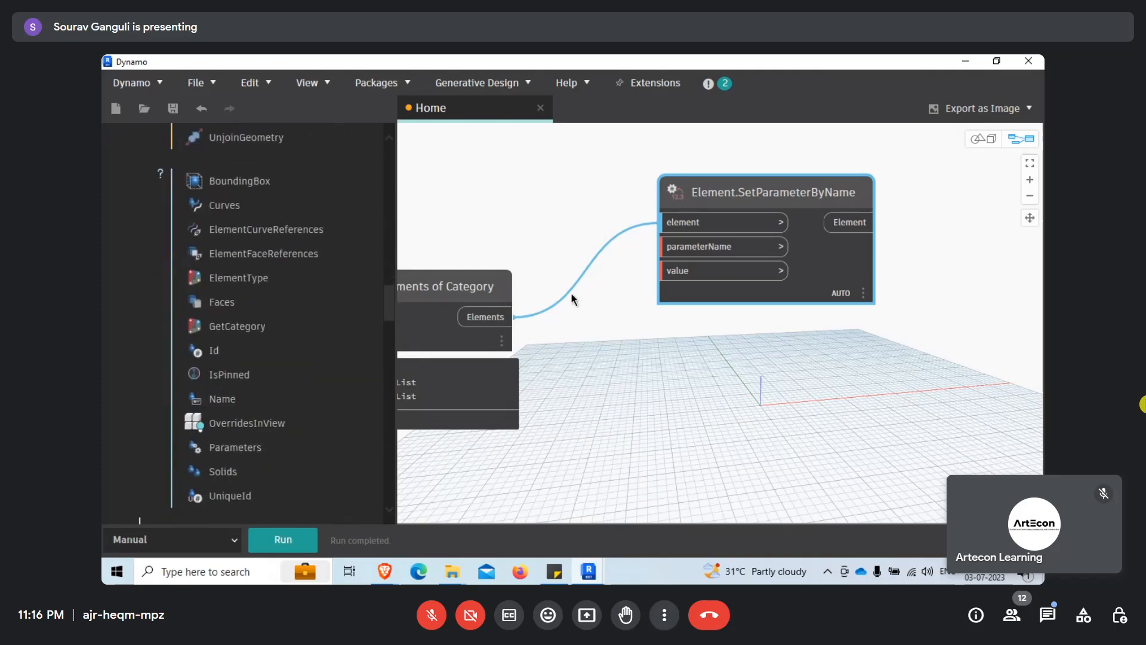
pyautogui.moveTo(288, 281)
pyautogui.moveTo(288, 279); pyautogui.dragTo(743, 399)
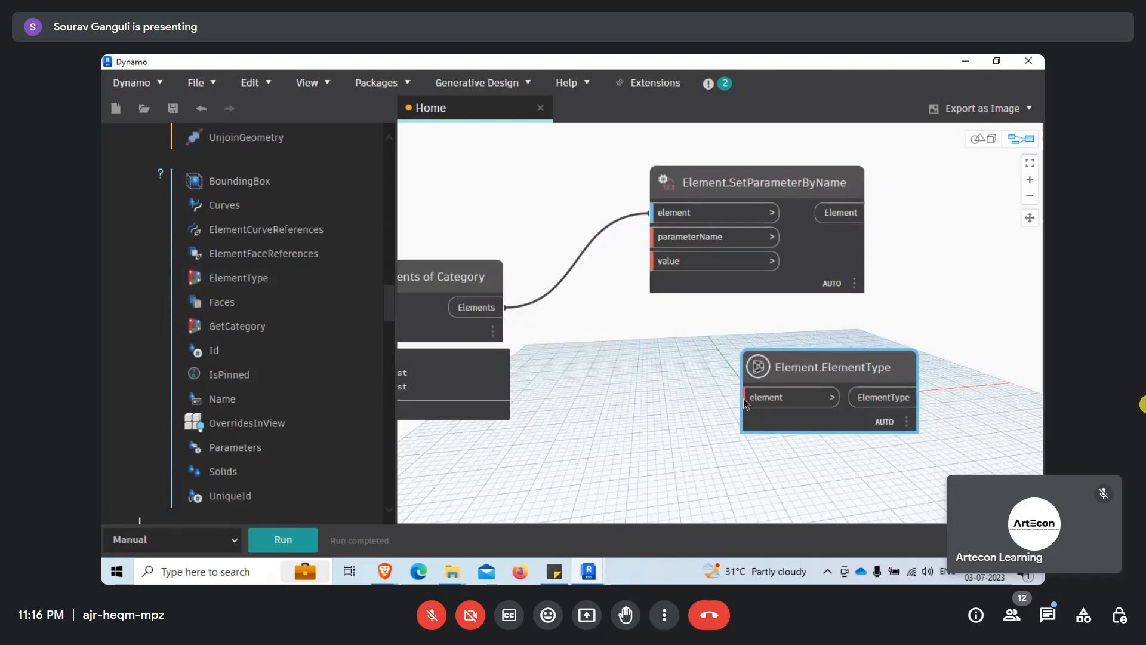
pyautogui.moveTo(543, 256); pyautogui.dragTo(722, 390)
pyautogui.moveTo(764, 359); pyautogui.dragTo(696, 371)
pyautogui.moveTo(697, 371)
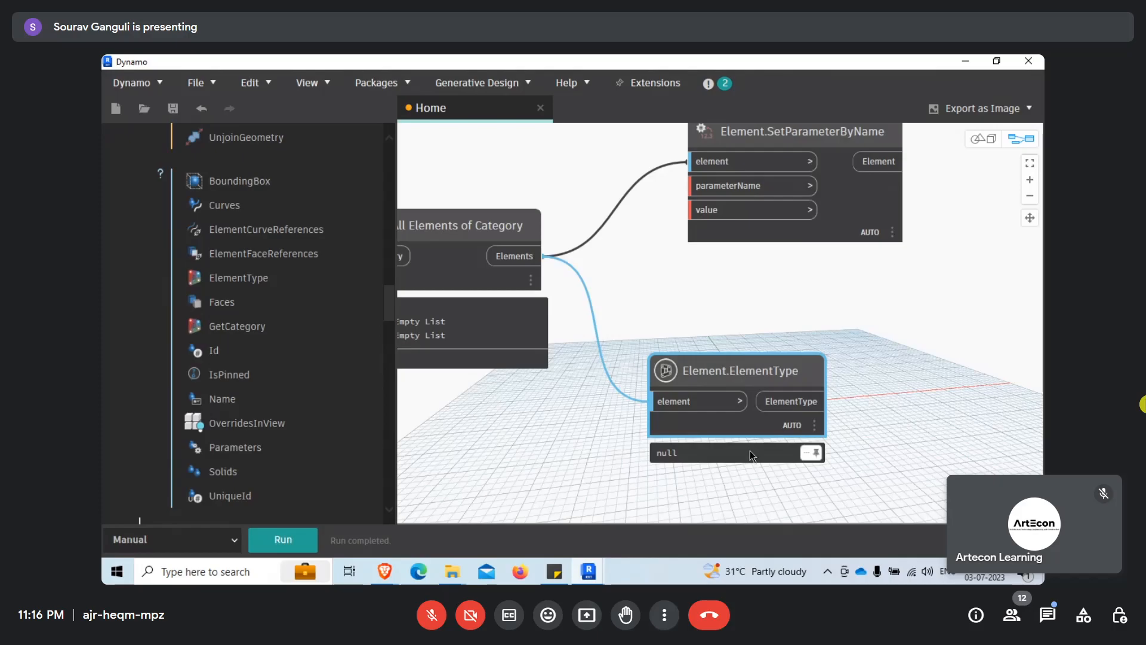
pyautogui.scroll(-1, 715, 346)
pyautogui.scroll(1, 707, 405)
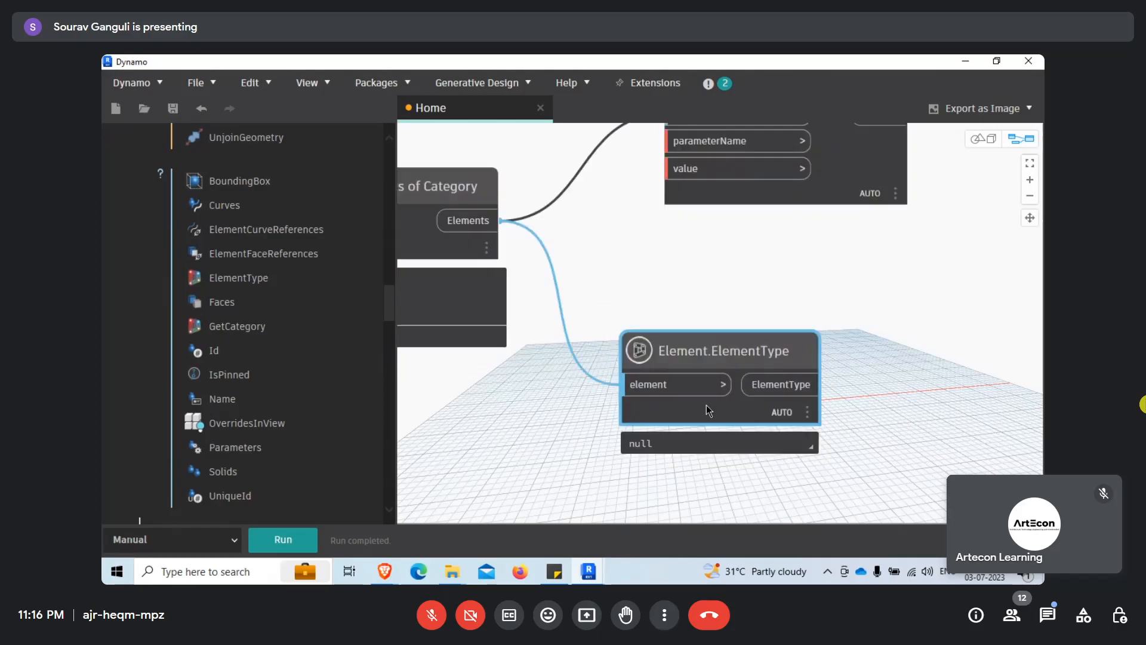
# Duplicate Element.SetParameterByName, place the copy beyond Element.ElementType, and connect the ElementType output to the copy's element input.
pyautogui.scroll(-1, 786, 441)
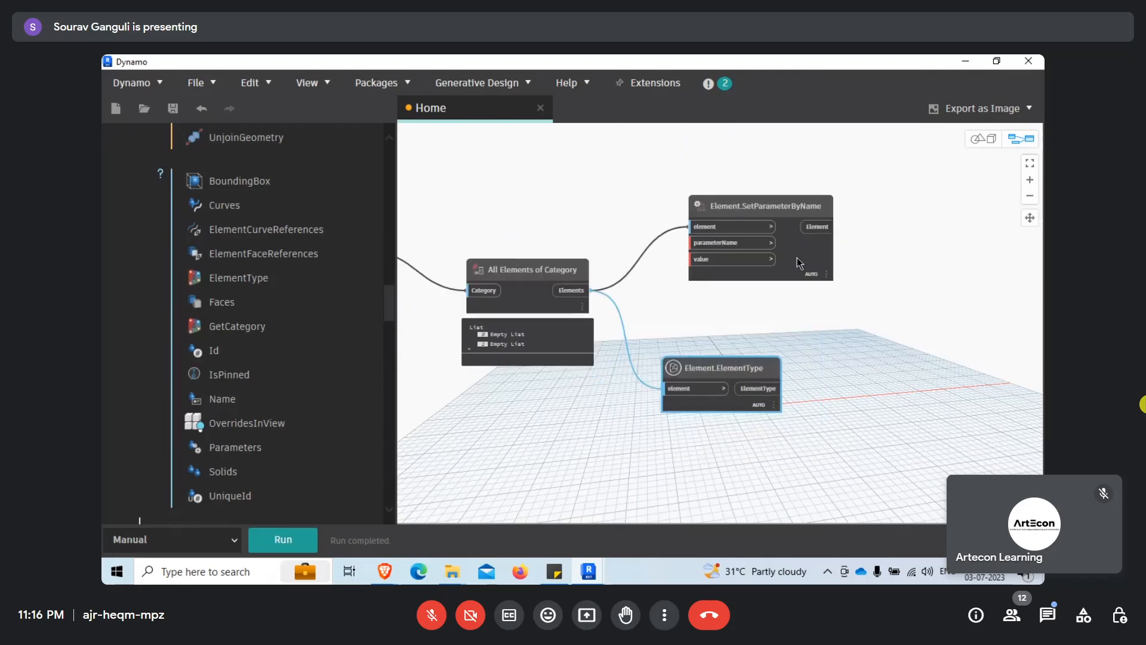
pyautogui.hotkey('ctrl', 'v')
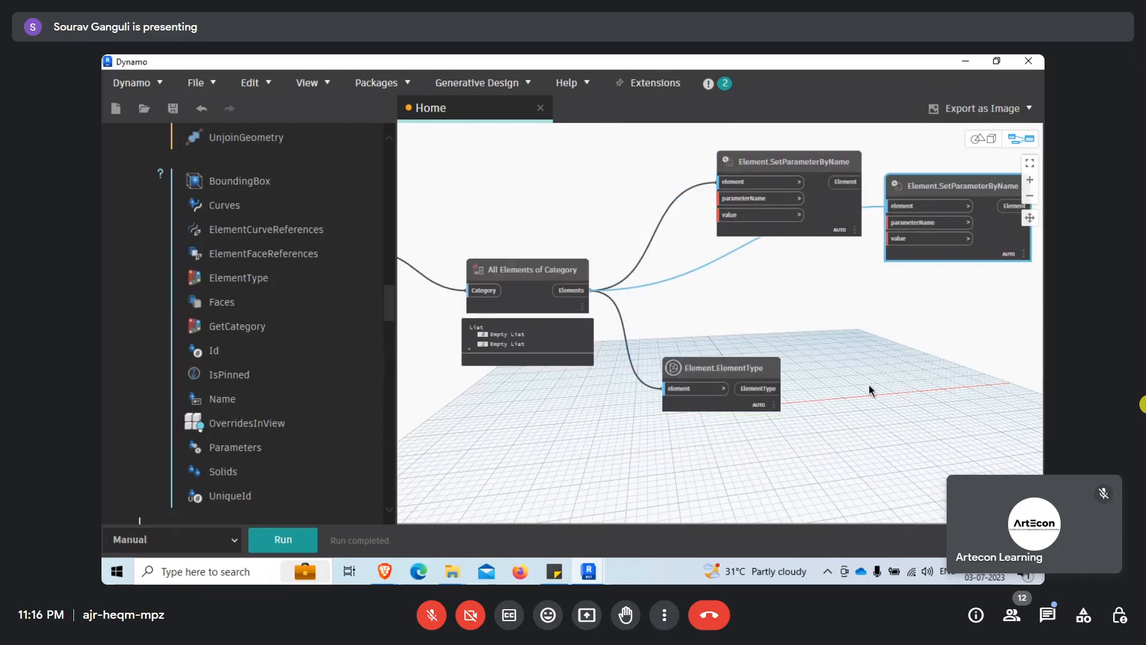
pyautogui.moveTo(928, 194); pyautogui.dragTo(931, 446)
pyautogui.click(760, 388)
pyautogui.click(896, 402)
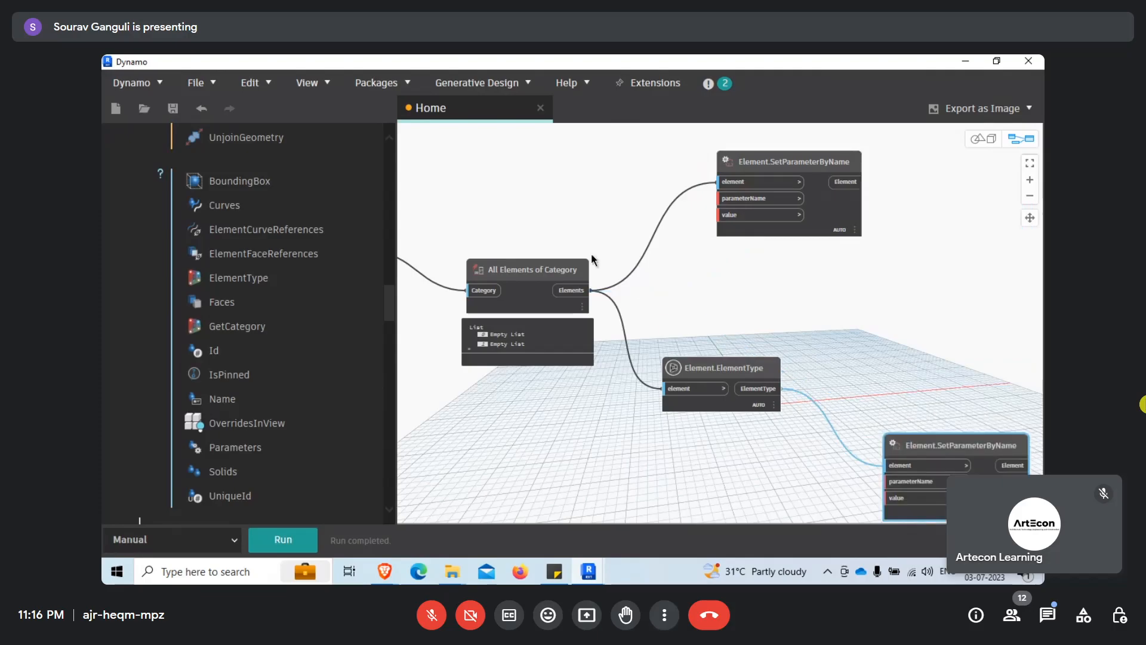
# Switch to the Brave browser and view the forum thread "Tagging All Elements of Category In View" around its Py - Active View code.
pyautogui.scroll(-2, 925, 322)
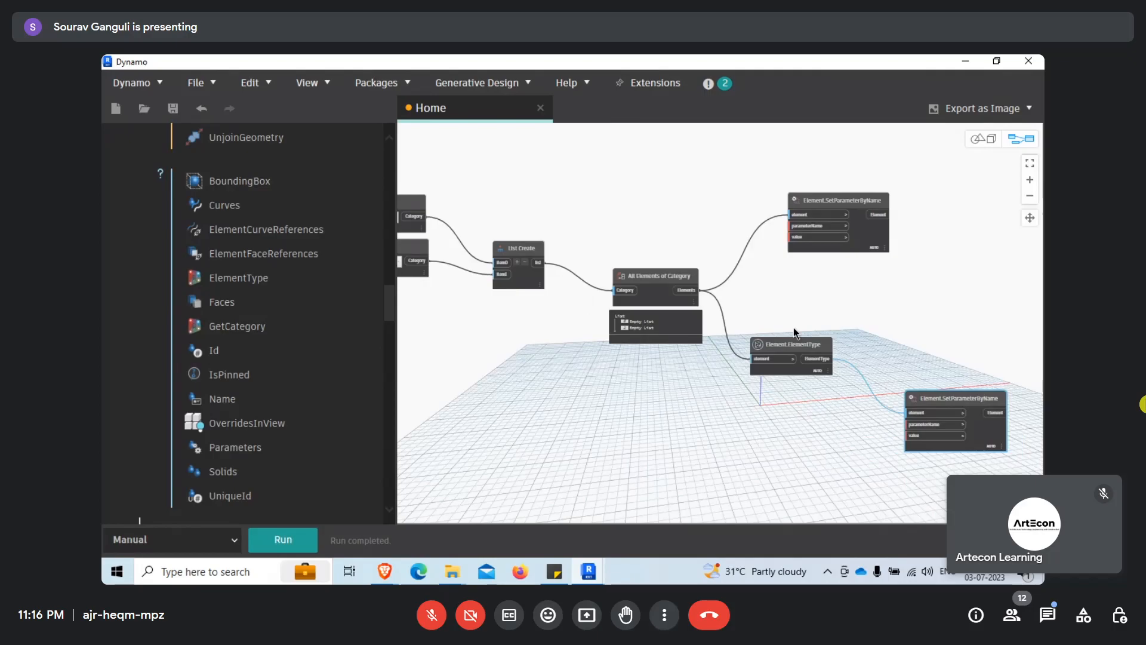
pyautogui.moveTo(390, 568)
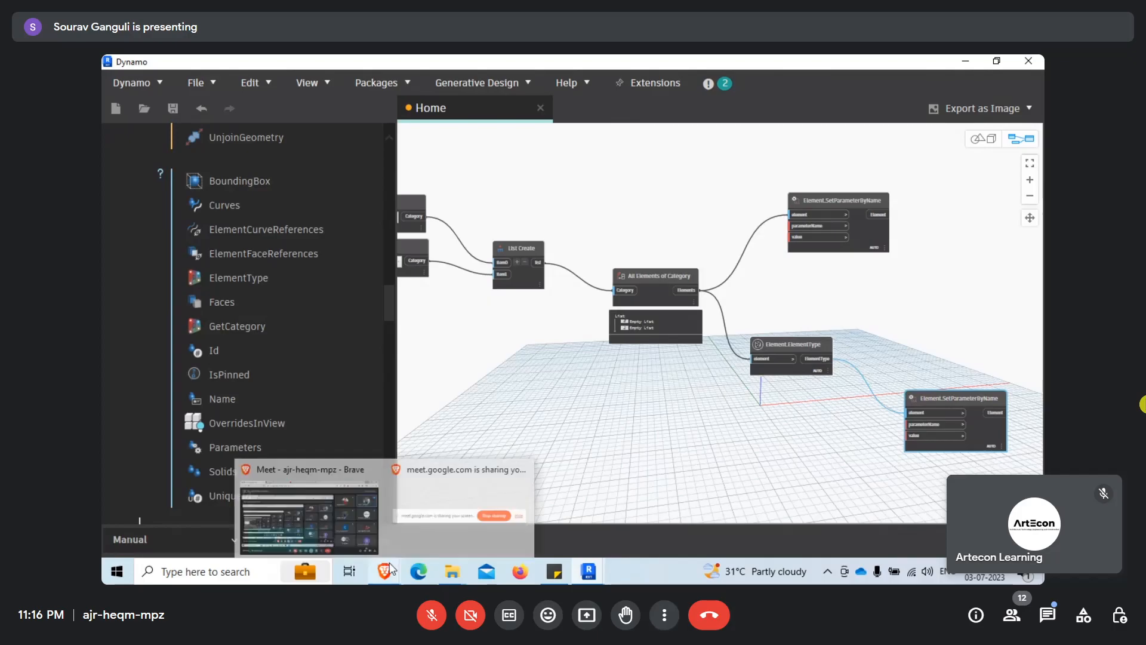
pyautogui.click(317, 516)
pyautogui.click(353, 64)
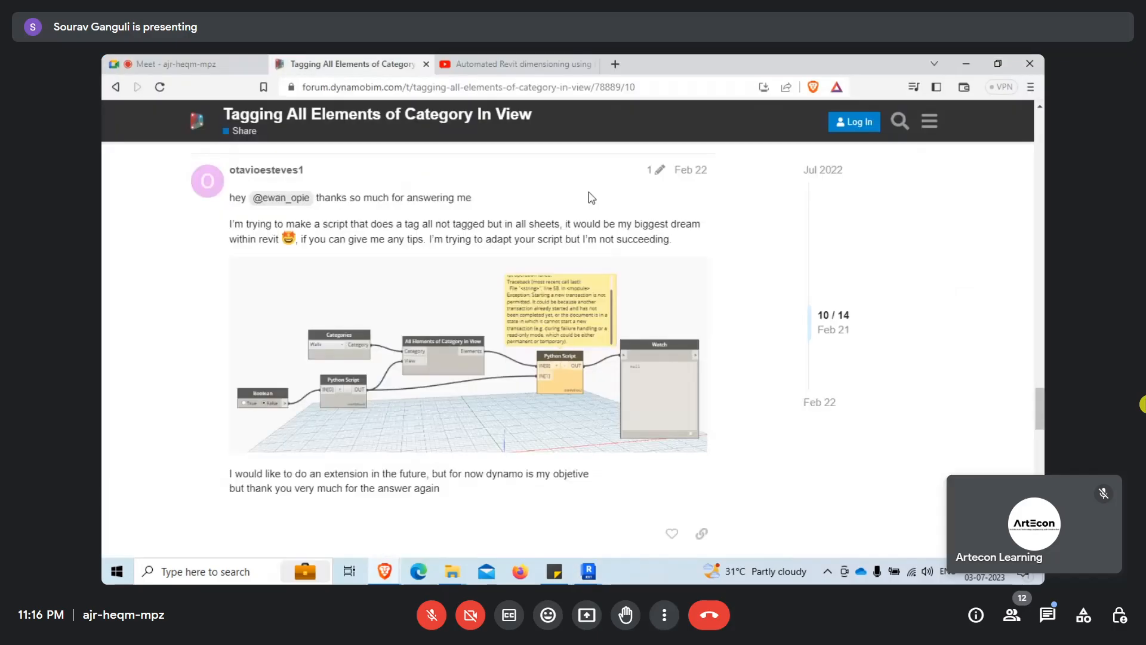
pyautogui.scroll(8, 591, 358)
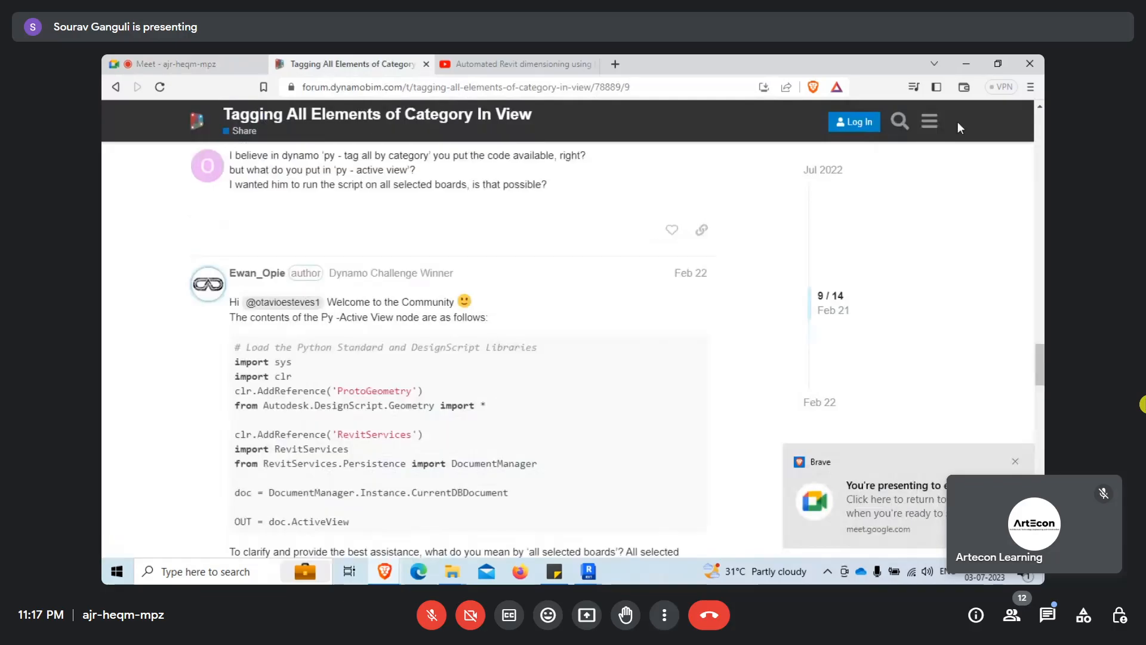
# Log in to the Dynamo forum by submitting the Autodesk account's e-mail and password, and return to Dynamo.
pyautogui.click(836, 123)
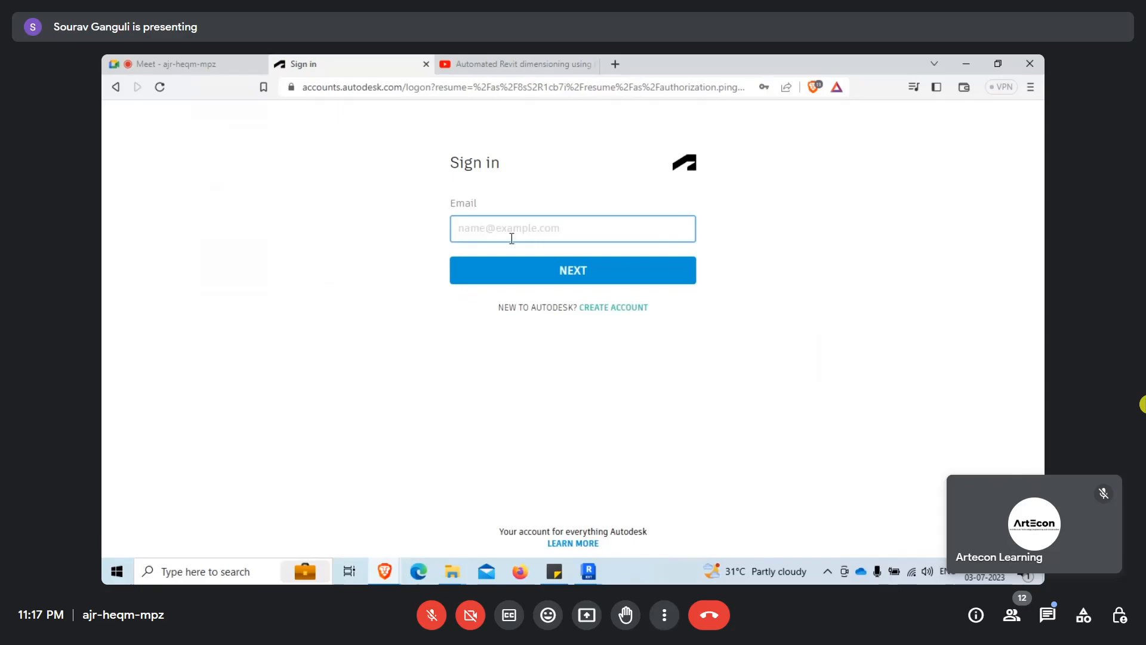
pyautogui.click(491, 273)
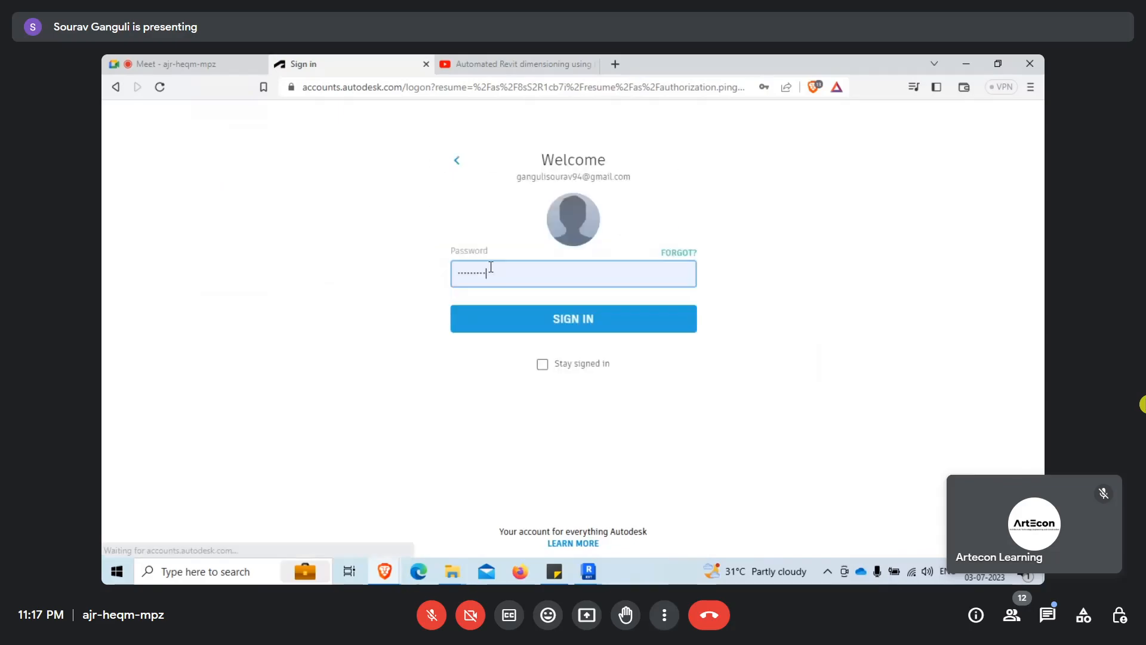
pyautogui.press('Return')
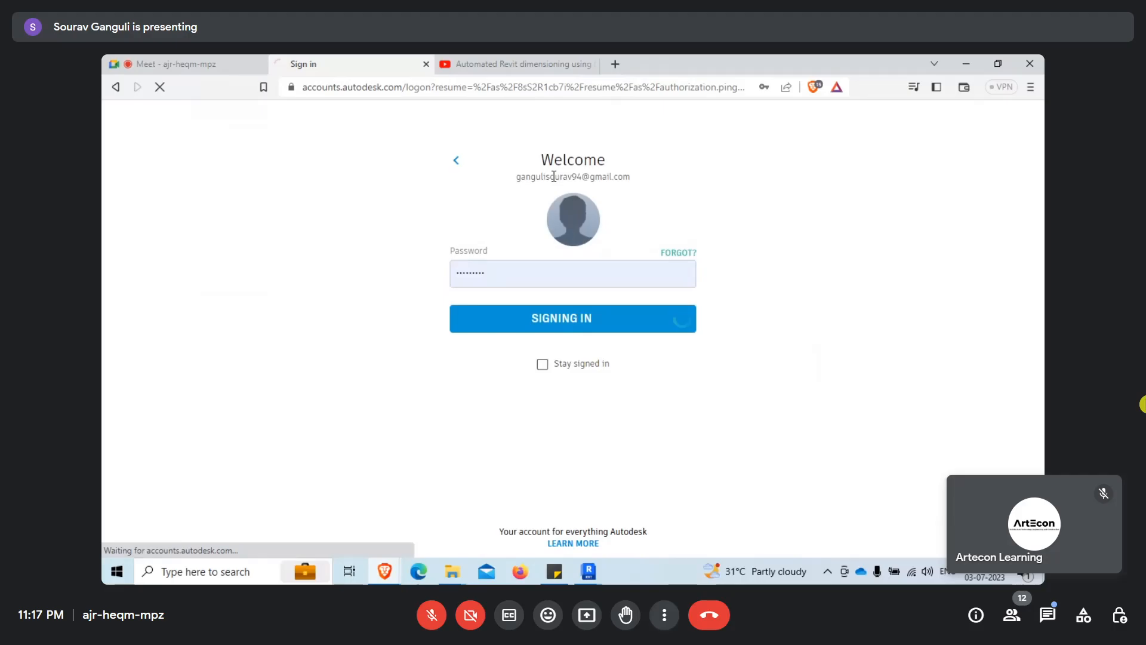
pyautogui.click(974, 67)
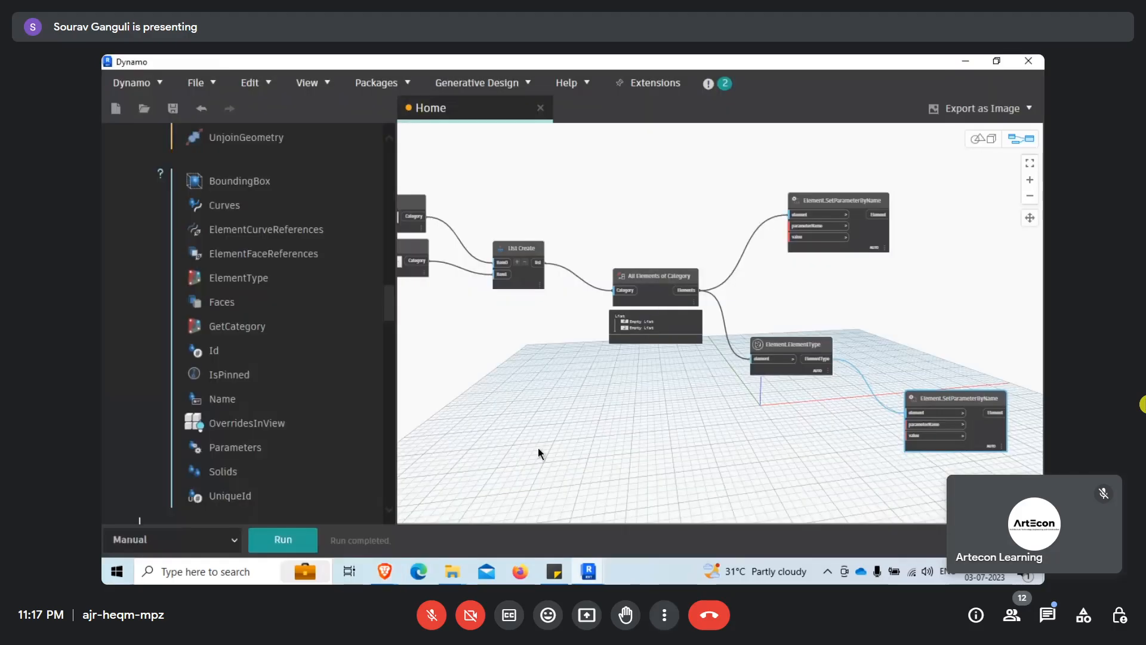
# Check the Google Meet call in the browser and return to Dynamo.
pyautogui.moveTo(372, 559)
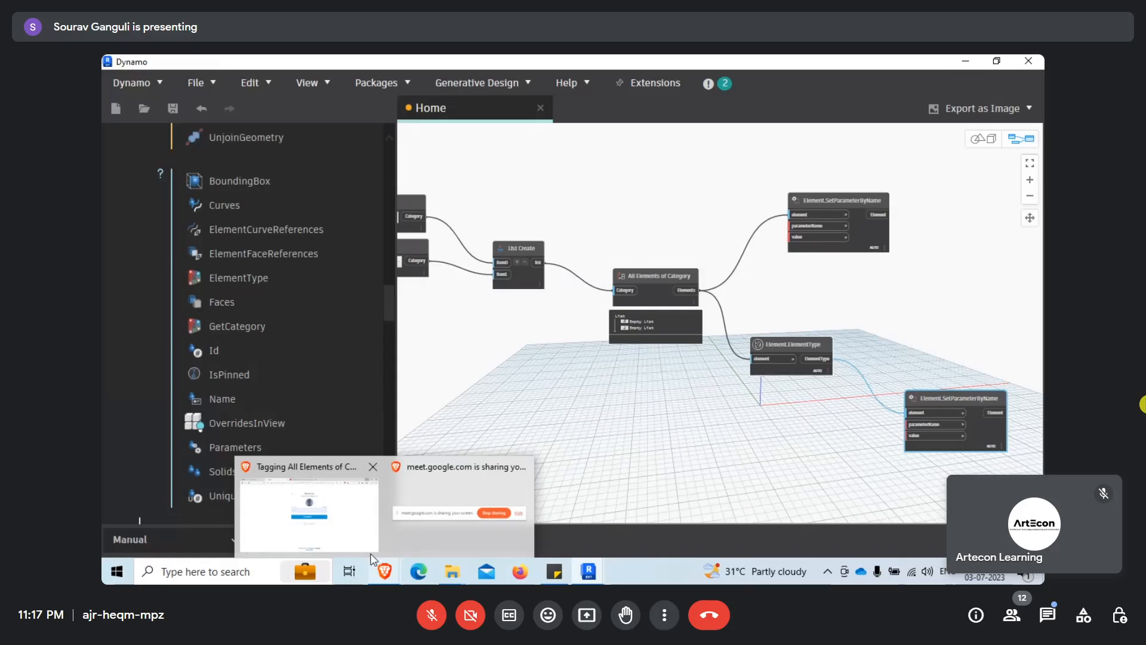
pyautogui.click(385, 578)
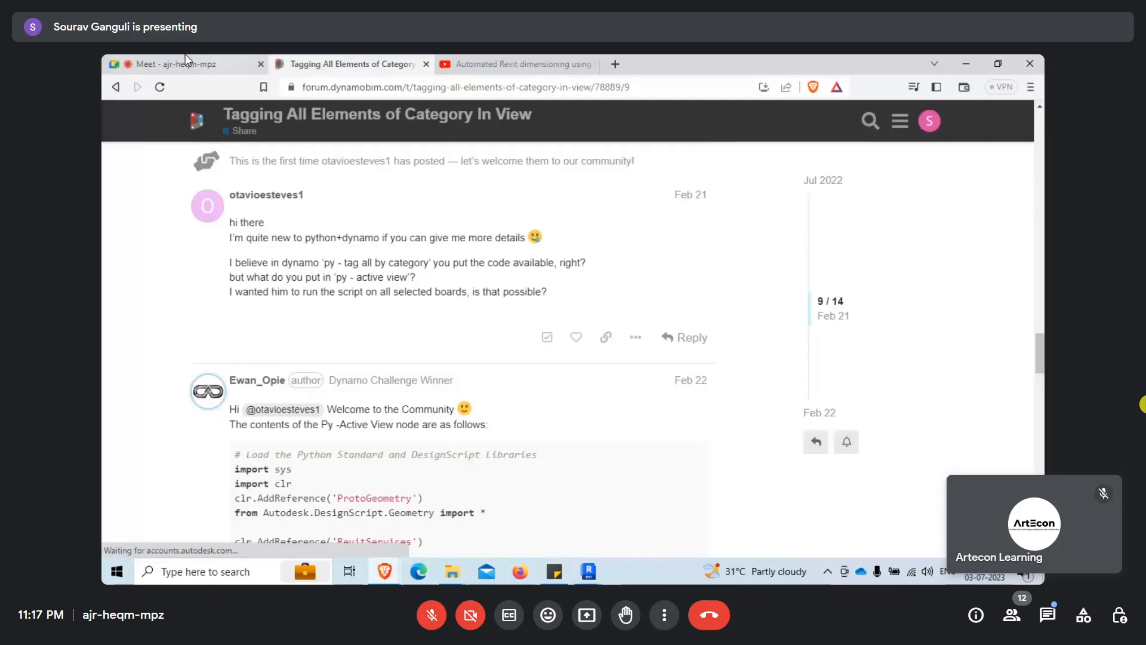
pyautogui.click(185, 62)
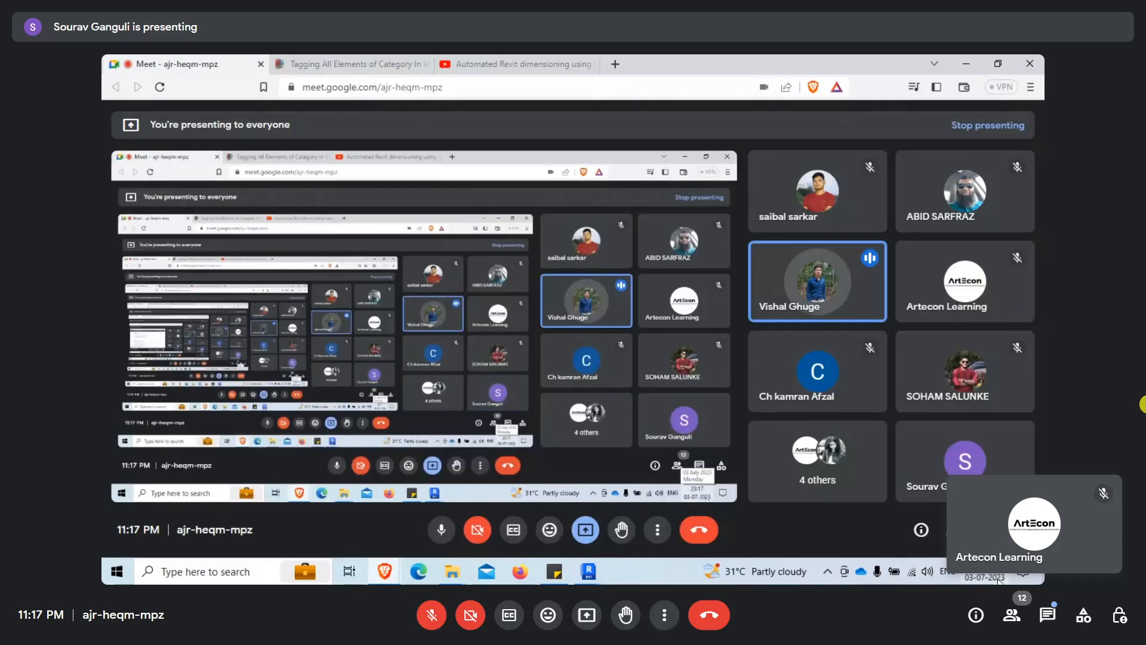
pyautogui.click(966, 63)
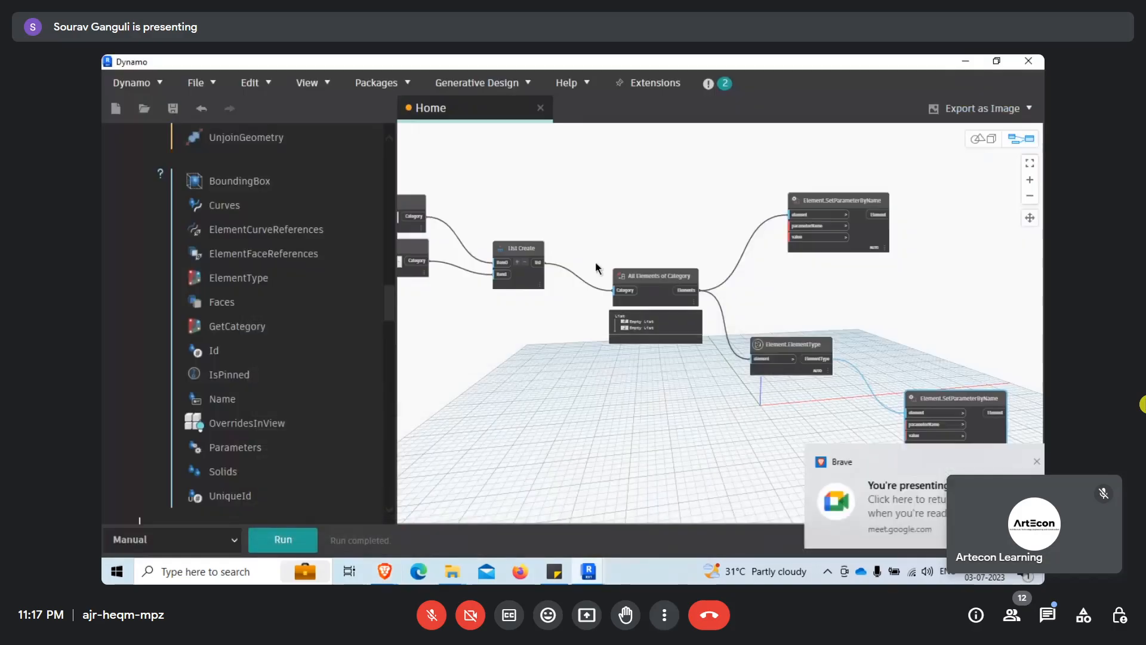
# Widen the node library beside the graph canvas.
pyautogui.scroll(5, 283, 338)
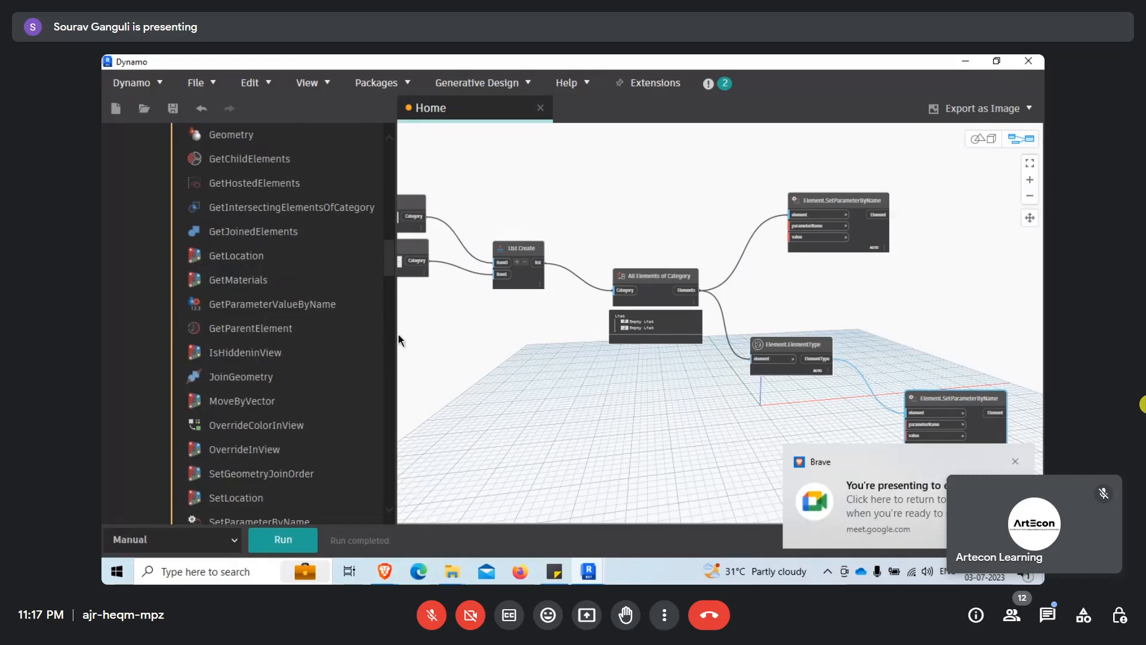
pyautogui.moveTo(399, 340); pyautogui.dragTo(434, 348)
pyautogui.scroll(5, 260, 139)
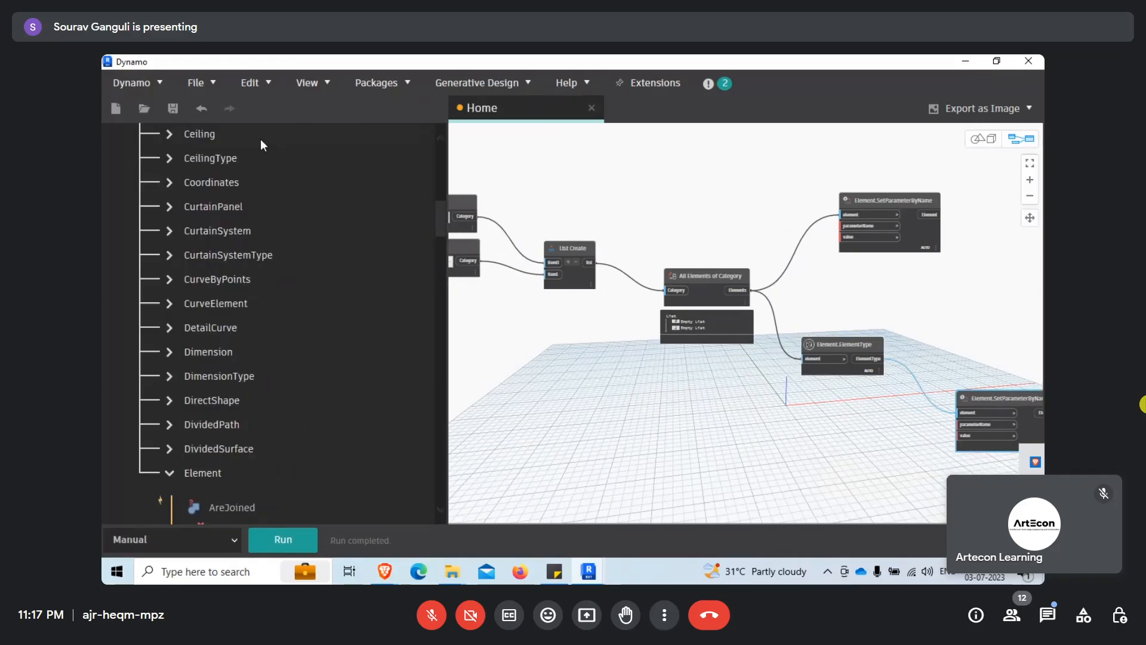
# Search the node library for "Get element by Para" and clear the search.
pyautogui.scroll(10, 260, 138)
pyautogui.click(212, 173)
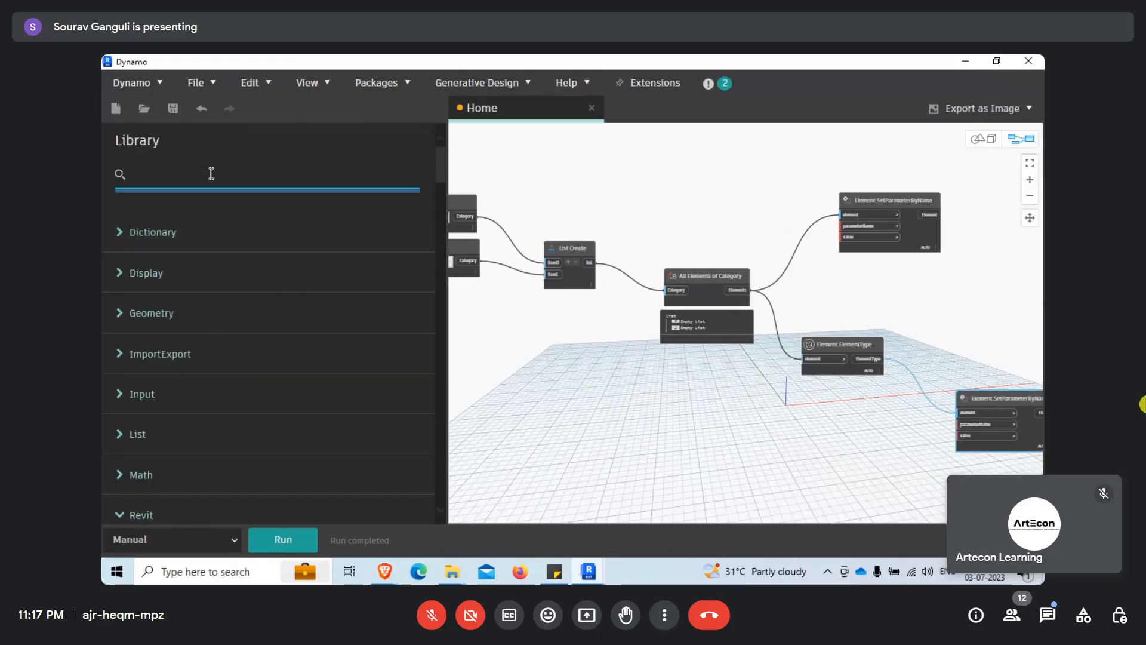
pyautogui.write('Get')
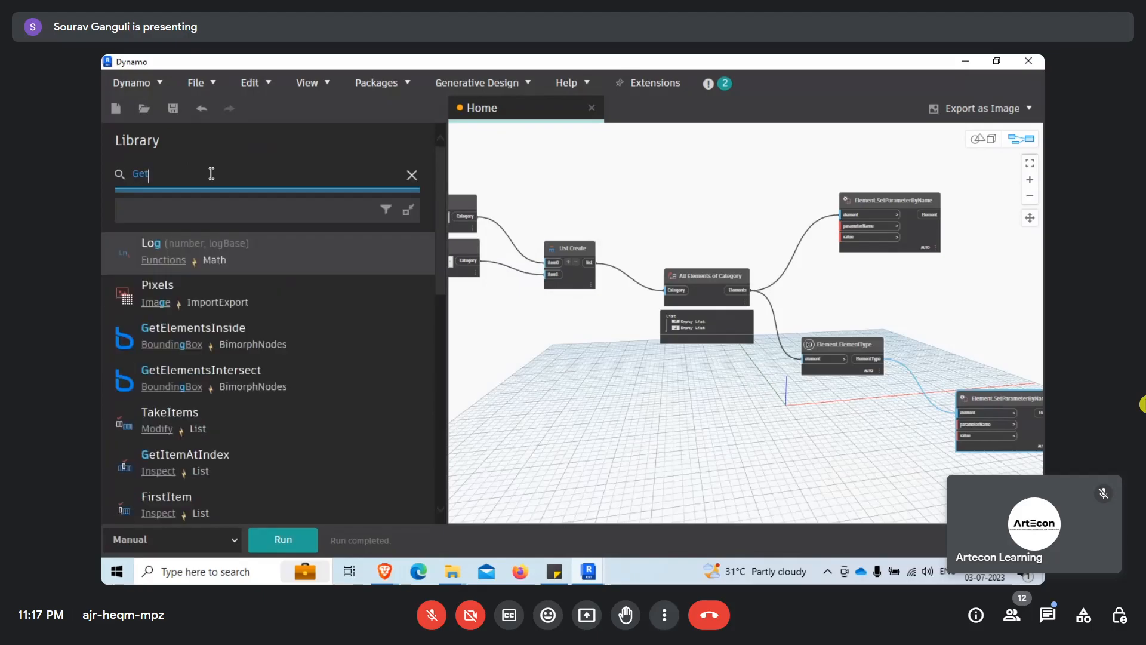
pyautogui.write(' elemen')
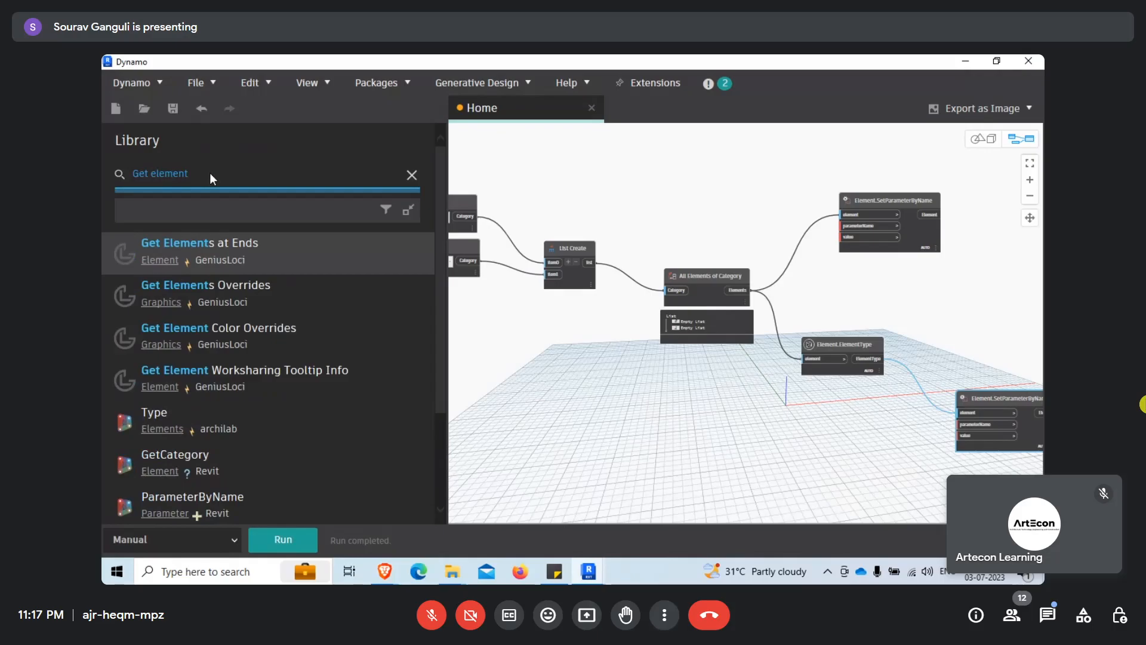
pyautogui.write('t by')
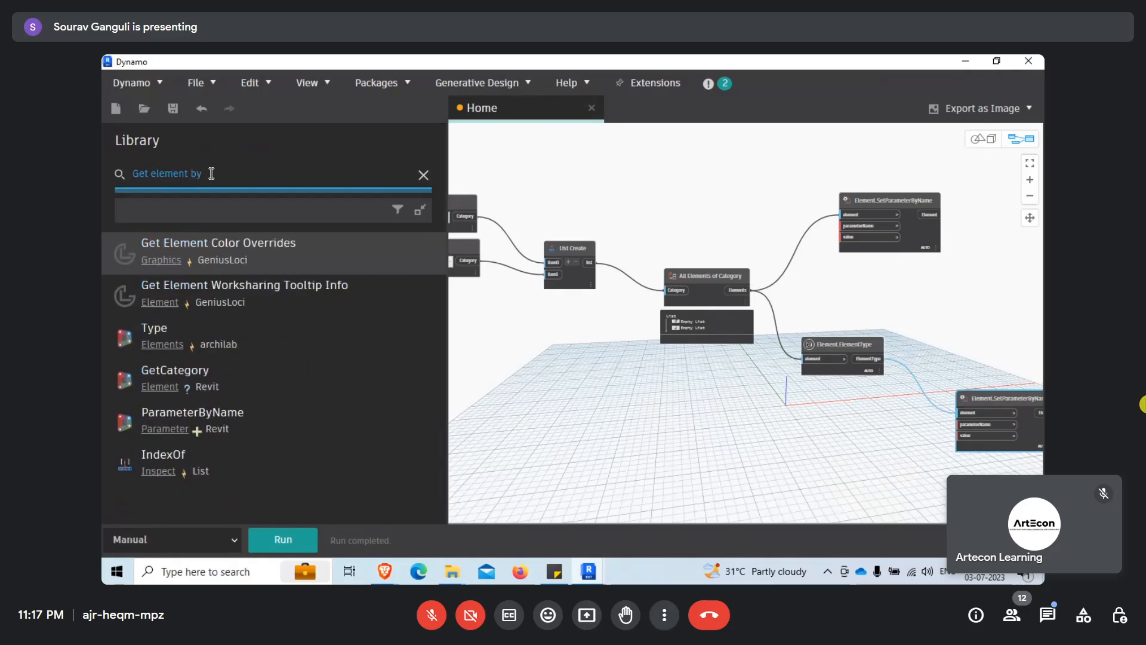
pyautogui.write(' Para')
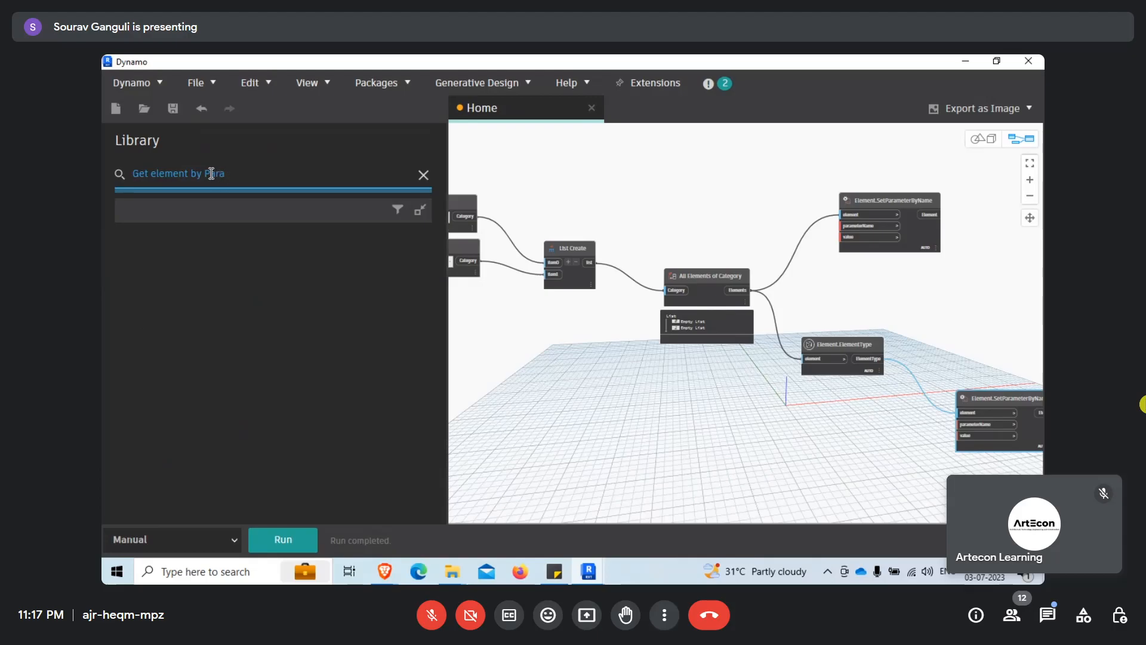
pyautogui.press('BackSpace')
pyautogui.press('BackSpace')
pyautogui.press('BackSpace')
pyautogui.press('BackSpace')
pyautogui.press('BackSpace')
pyautogui.press('BackSpace')
pyautogui.press('BackSpace')
pyautogui.press('BackSpace')
pyautogui.press('BackSpace')
pyautogui.press('BackSpace')
pyautogui.press('BackSpace')
pyautogui.press('BackSpace')
pyautogui.press('BackSpace')
pyautogui.press('BackSpace')
pyautogui.press('BackSpace')
pyautogui.press('BackSpace')
pyautogui.press('BackSpace')
pyautogui.press('BackSpace')
pyautogui.press('BackSpace')
# Expand Revit in the node library, look through its Elements group and collapse that group again.
pyautogui.scroll(-1, 209, 174)
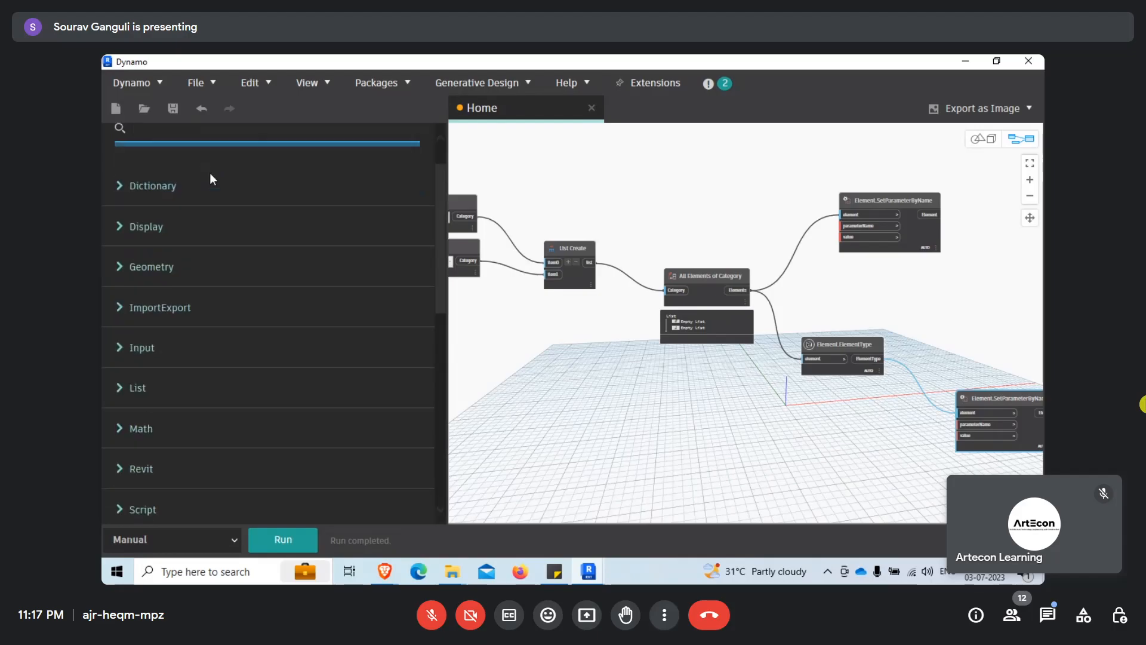
pyautogui.click(121, 467)
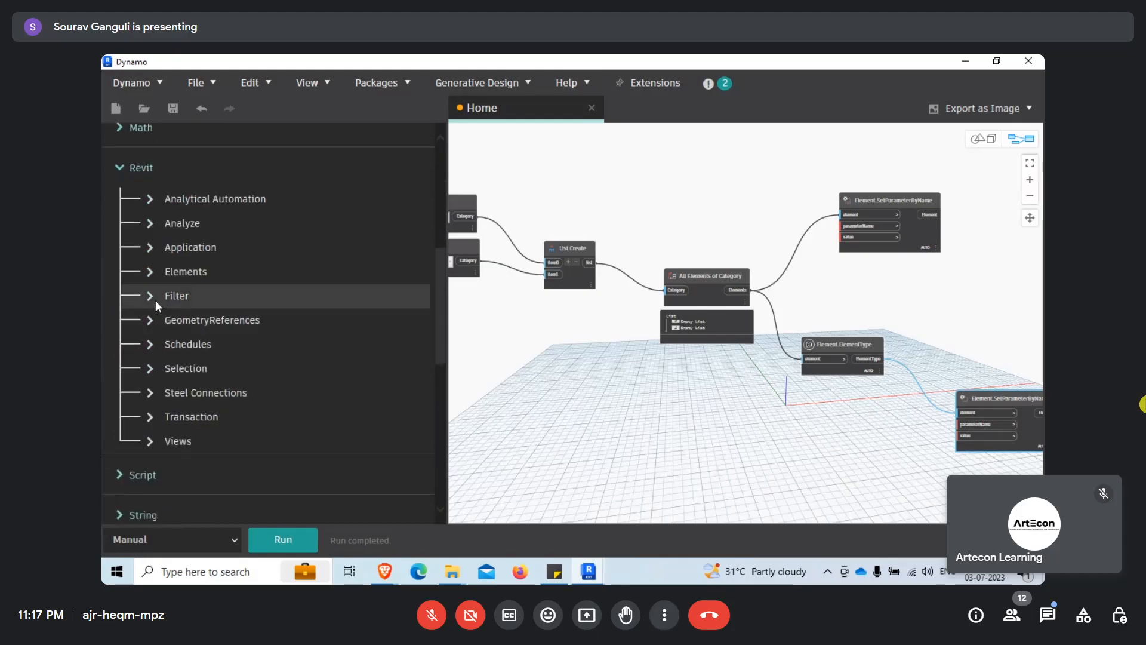
pyautogui.click(148, 274)
pyautogui.scroll(-5, 203, 336)
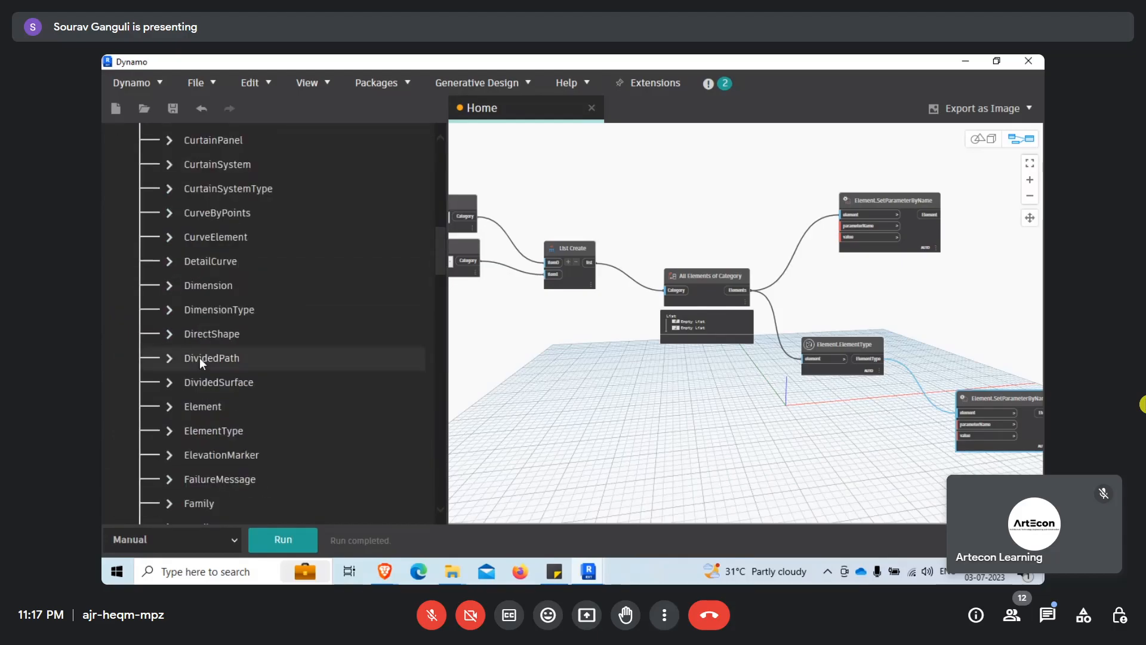
pyautogui.scroll(5, 188, 353)
pyautogui.click(149, 272)
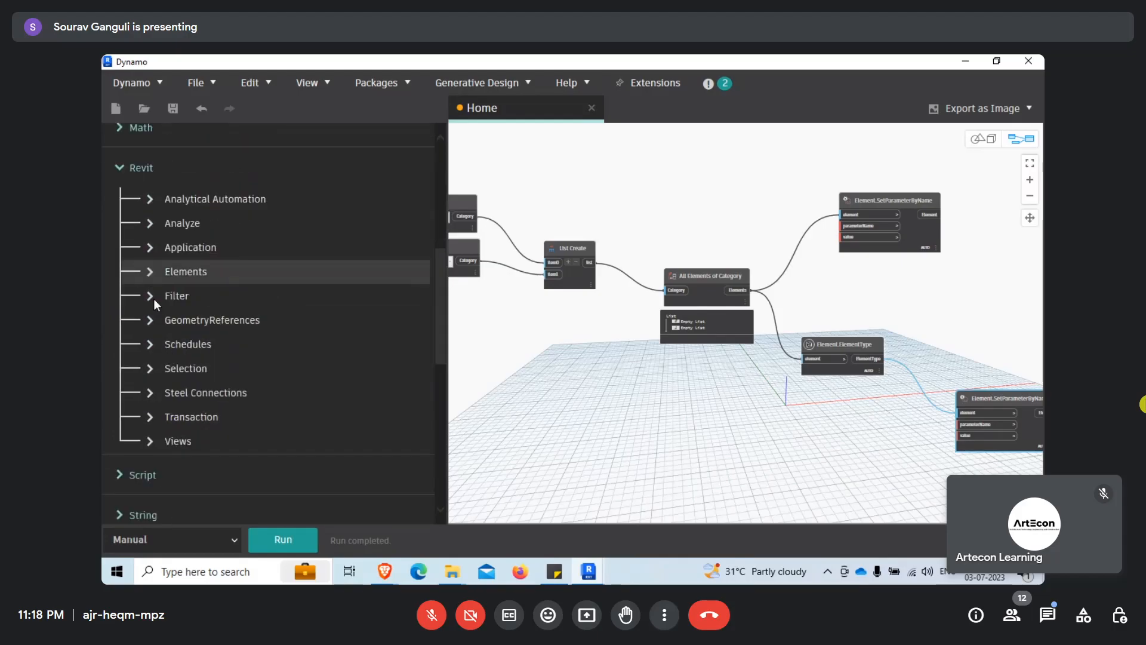
# Expand the Selection group under Revit and examine its nodes for collecting and selecting elements.
pyautogui.click(149, 368)
pyautogui.moveTo(288, 335)
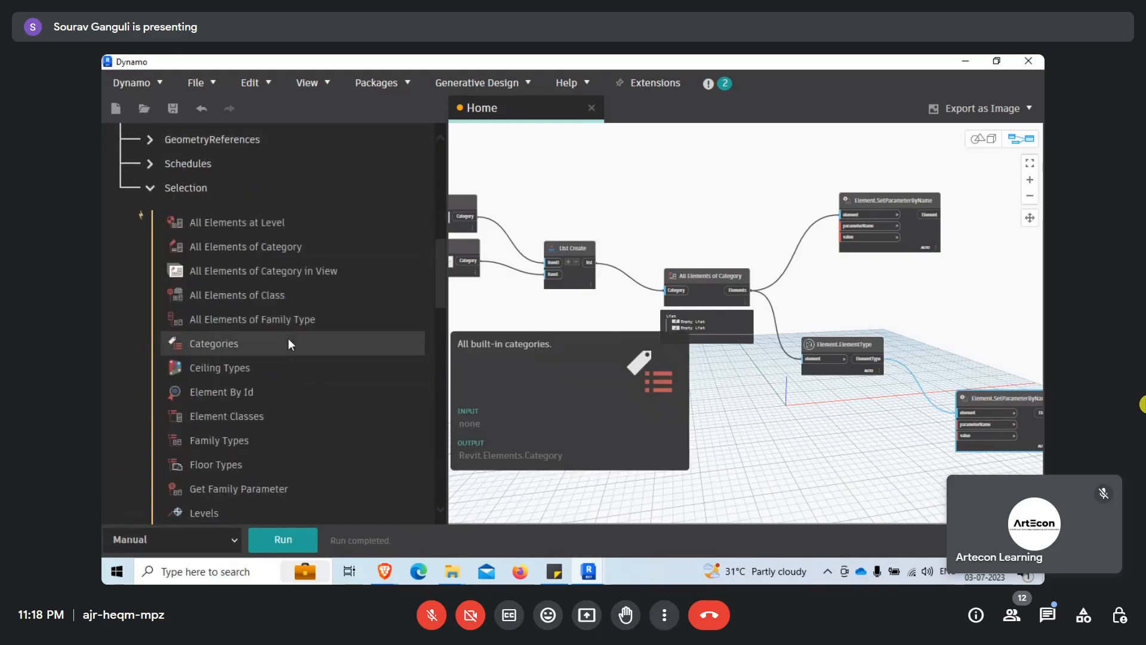
pyautogui.scroll(-1, 288, 337)
pyautogui.scroll(-1, 287, 338)
pyautogui.moveTo(283, 378)
pyautogui.scroll(-1, 285, 425)
pyautogui.scroll(-2, 285, 425)
pyautogui.moveTo(285, 428)
pyautogui.scroll(-1, 285, 427)
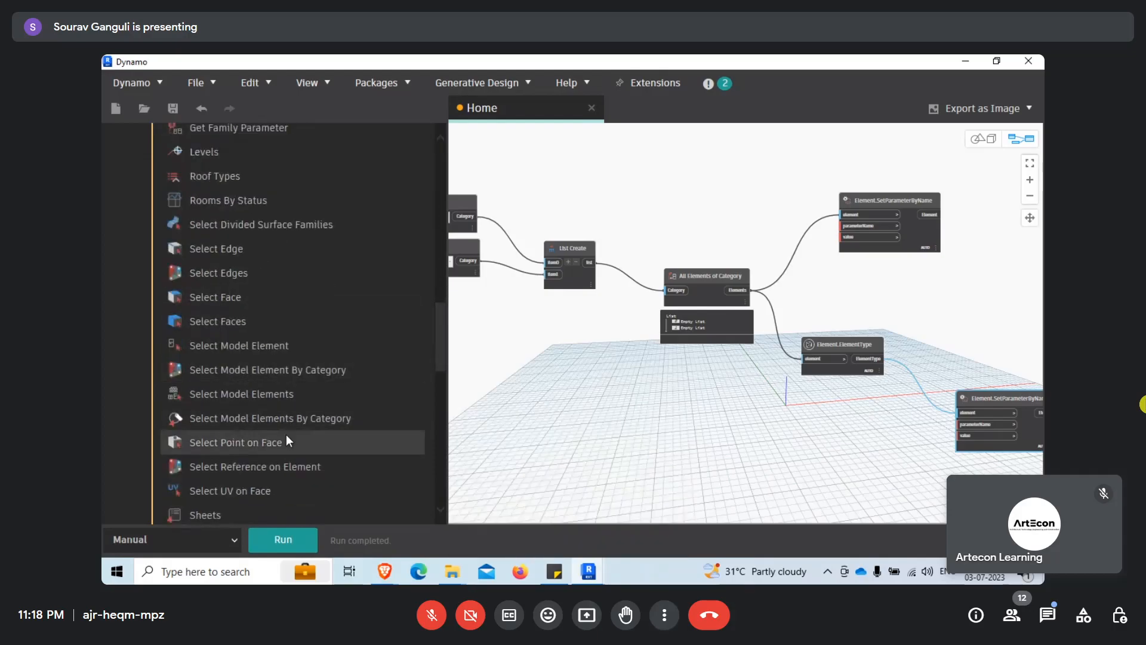
pyautogui.scroll(-2, 286, 452)
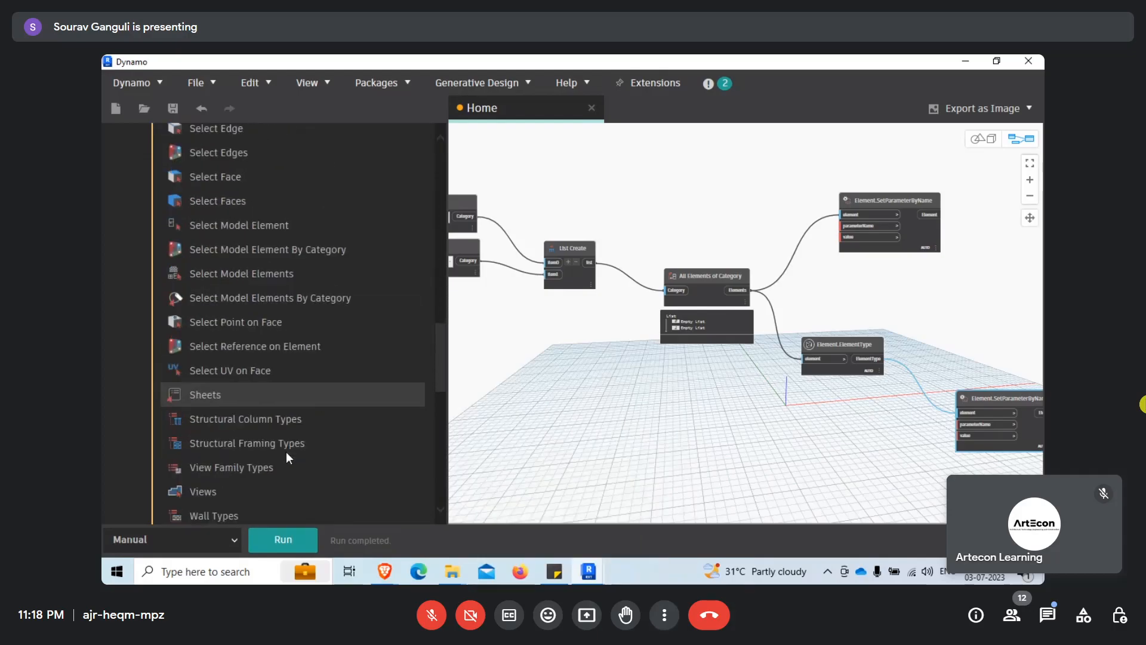
pyautogui.scroll(-2, 286, 452)
pyautogui.scroll(4, 286, 452)
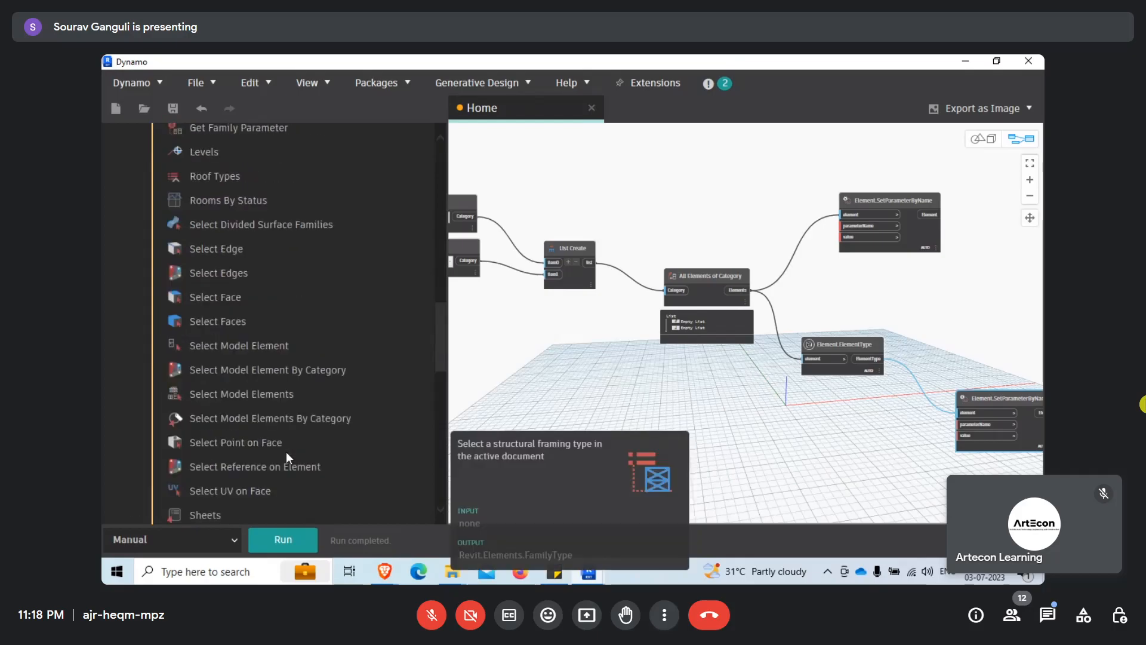
pyautogui.scroll(6, 286, 452)
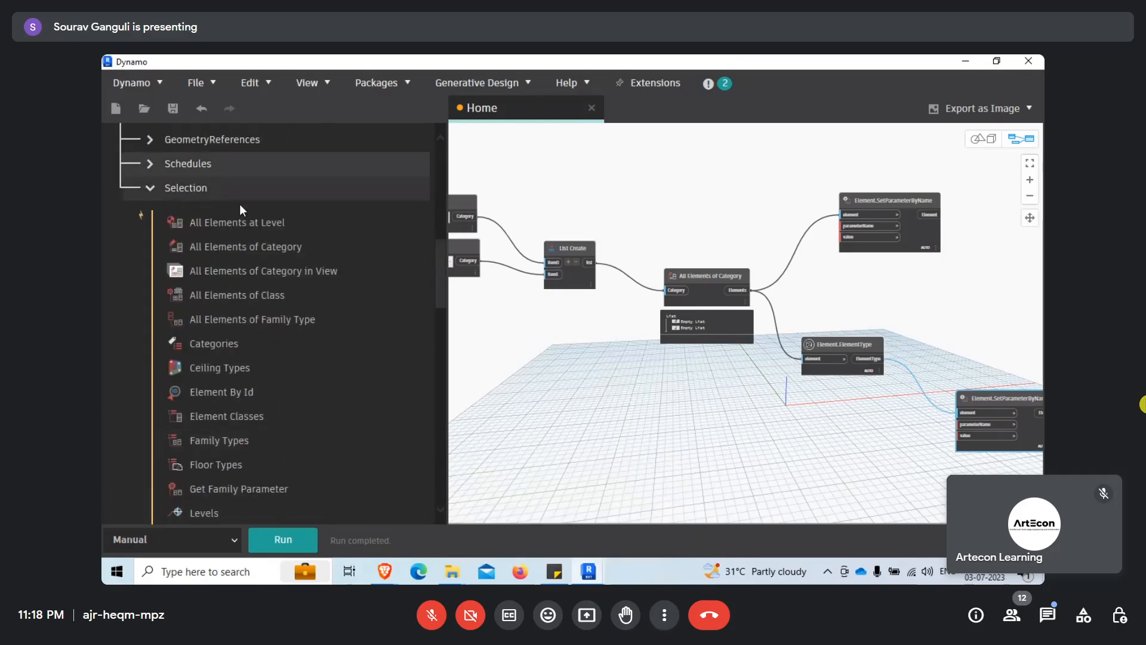
pyautogui.scroll(10, 240, 215)
# Search the node library for "Element.GetPar" and add Revit's Element.GetParameterValueByName node to the graph.
pyautogui.click(209, 179)
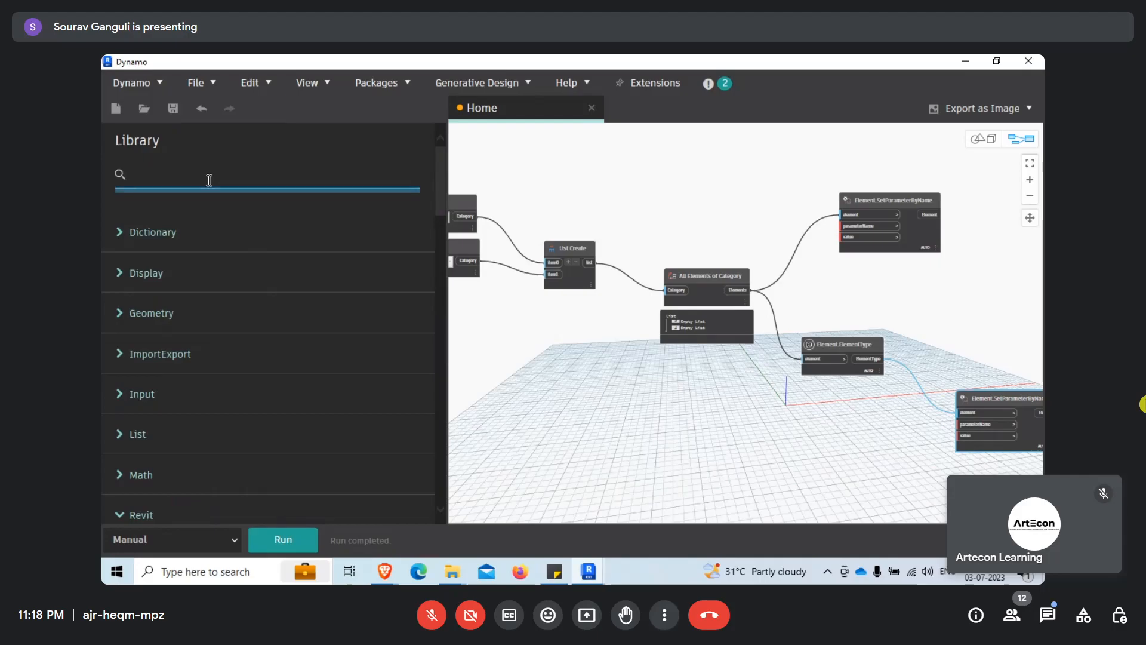
pyautogui.write('Element')
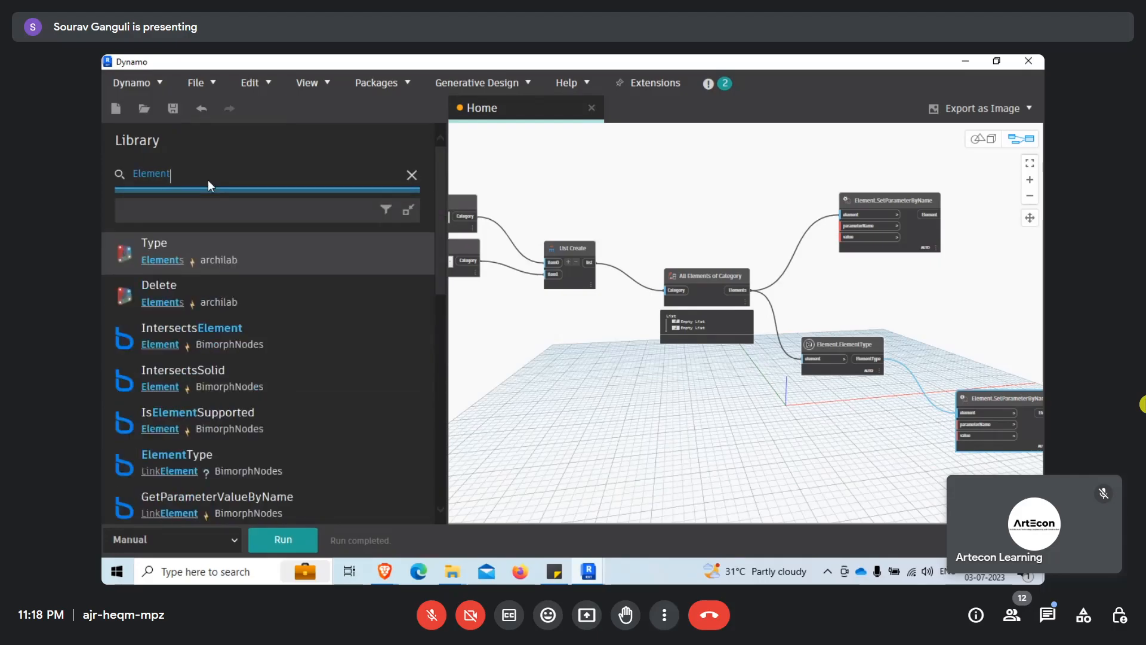
pyautogui.write('.Par')
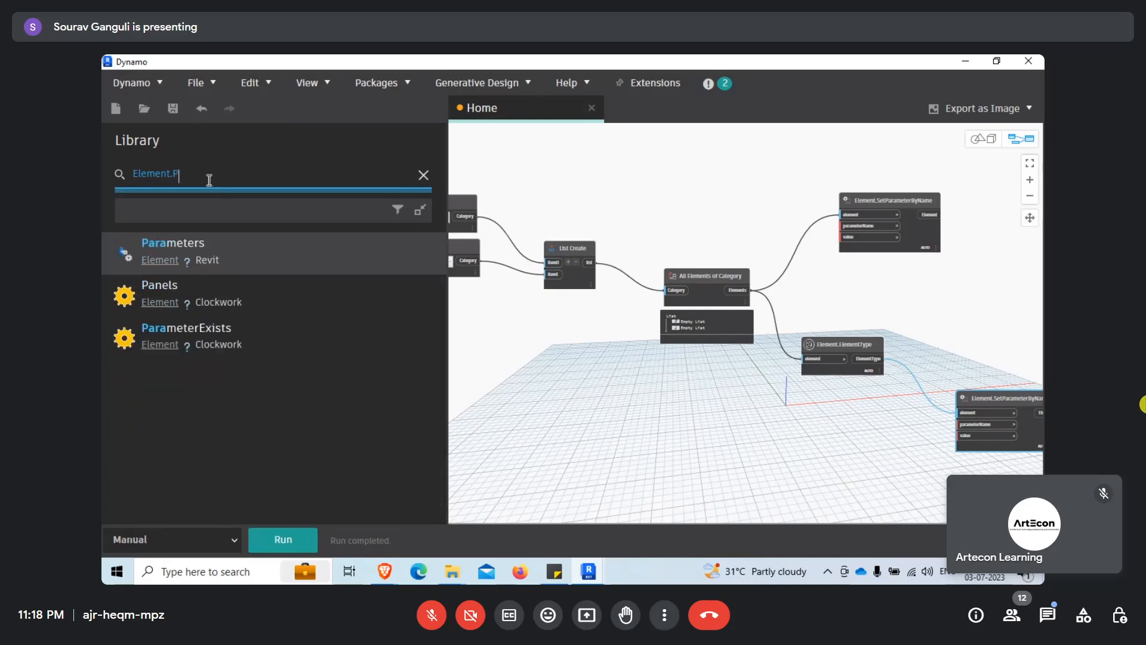
pyautogui.press('BackSpace')
pyautogui.write('Ge')
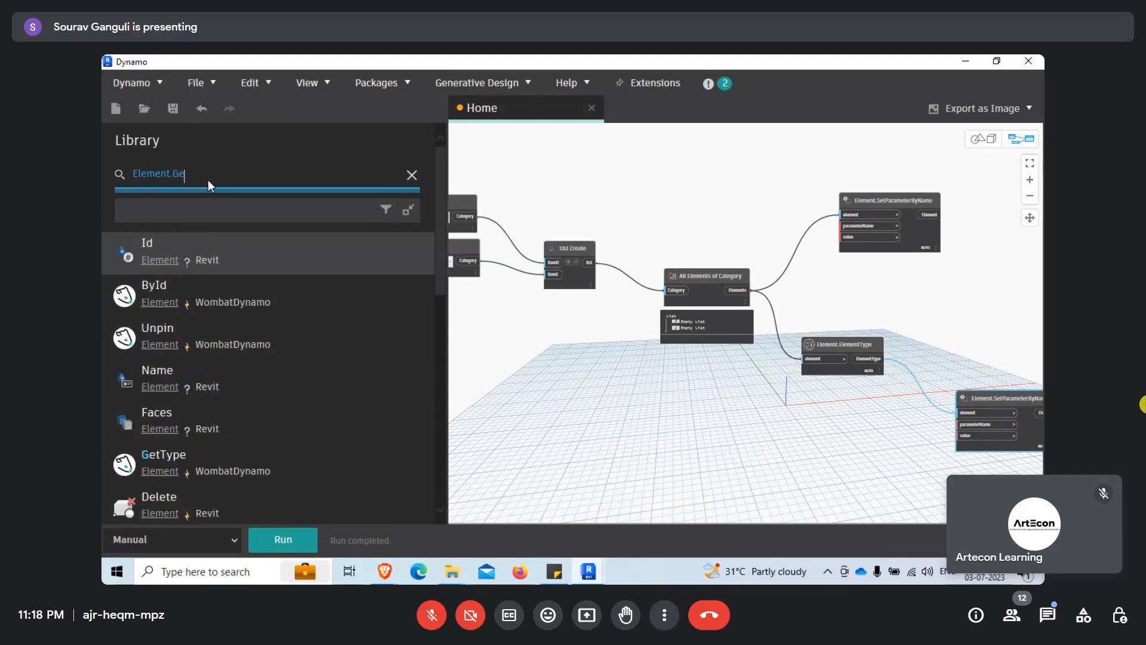
pyautogui.write('t')
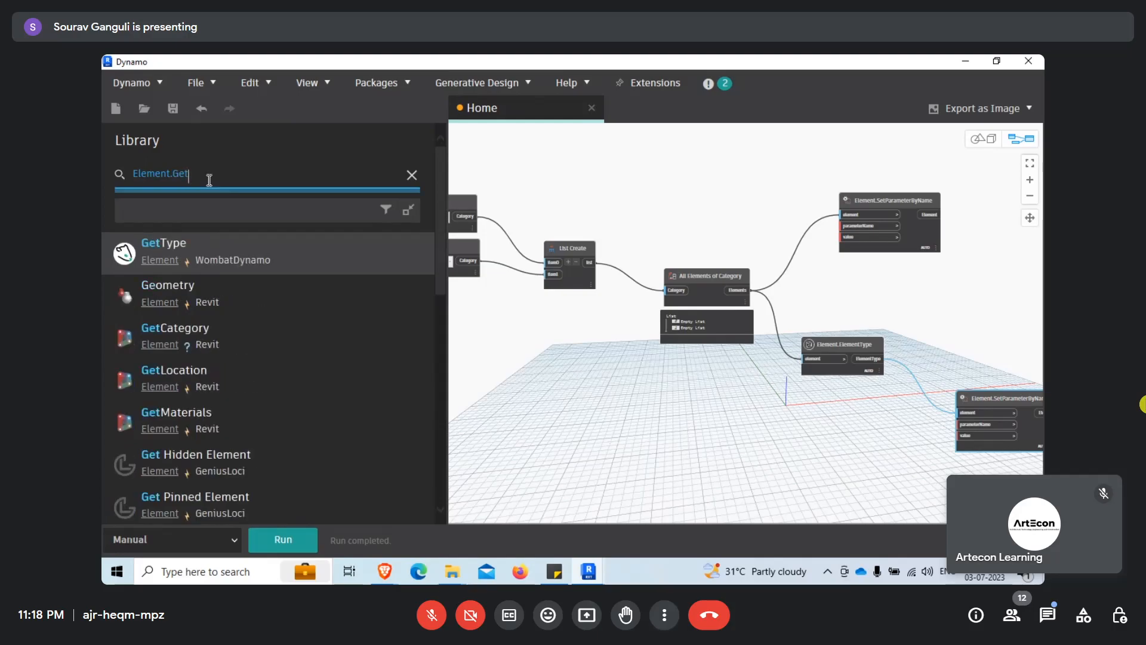
pyautogui.write('Par')
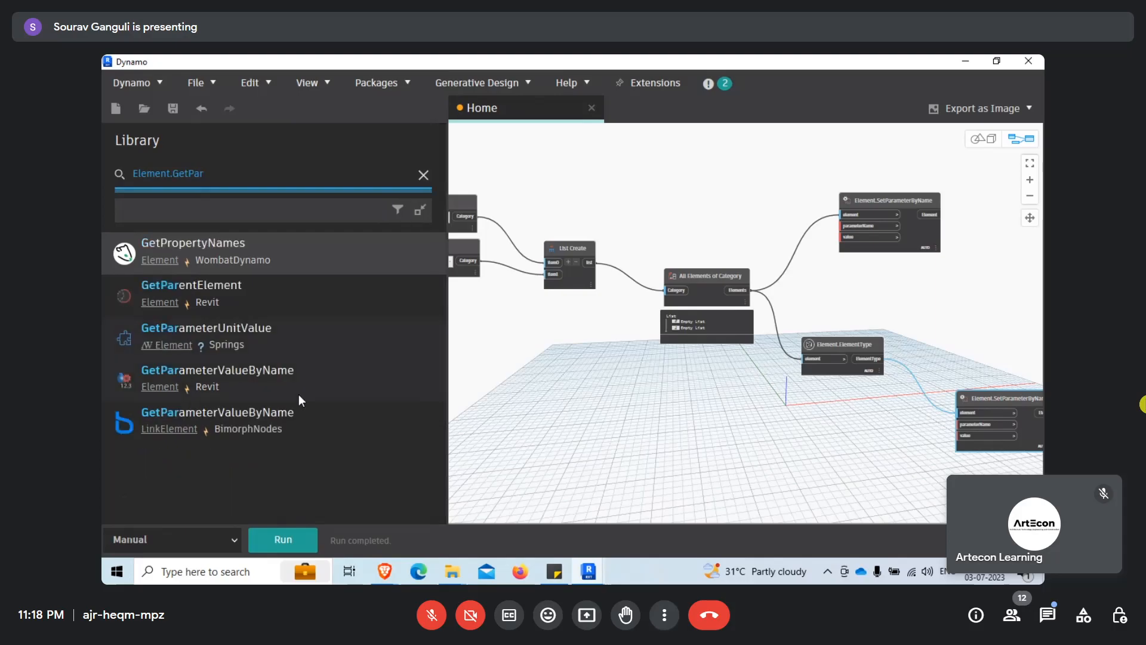
pyautogui.click(320, 392)
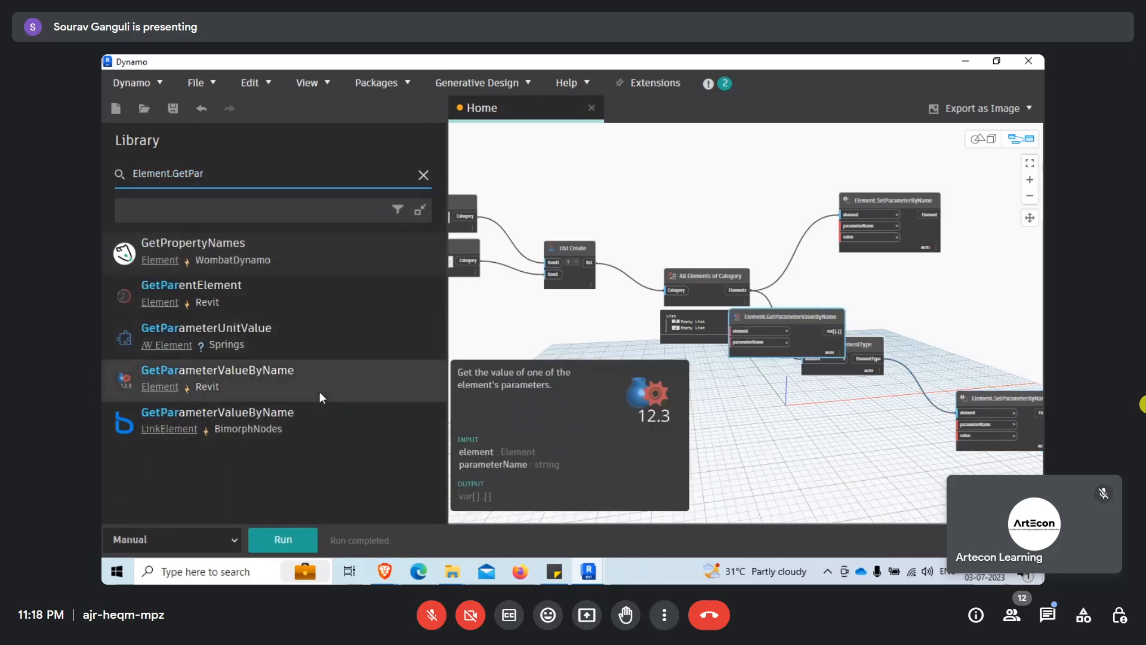
# Move the Element.GetParameterValueByName node to just above the Element.ElementType node and clear the library search.
pyautogui.scroll(3, 868, 330)
pyautogui.moveTo(766, 310); pyautogui.dragTo(863, 267)
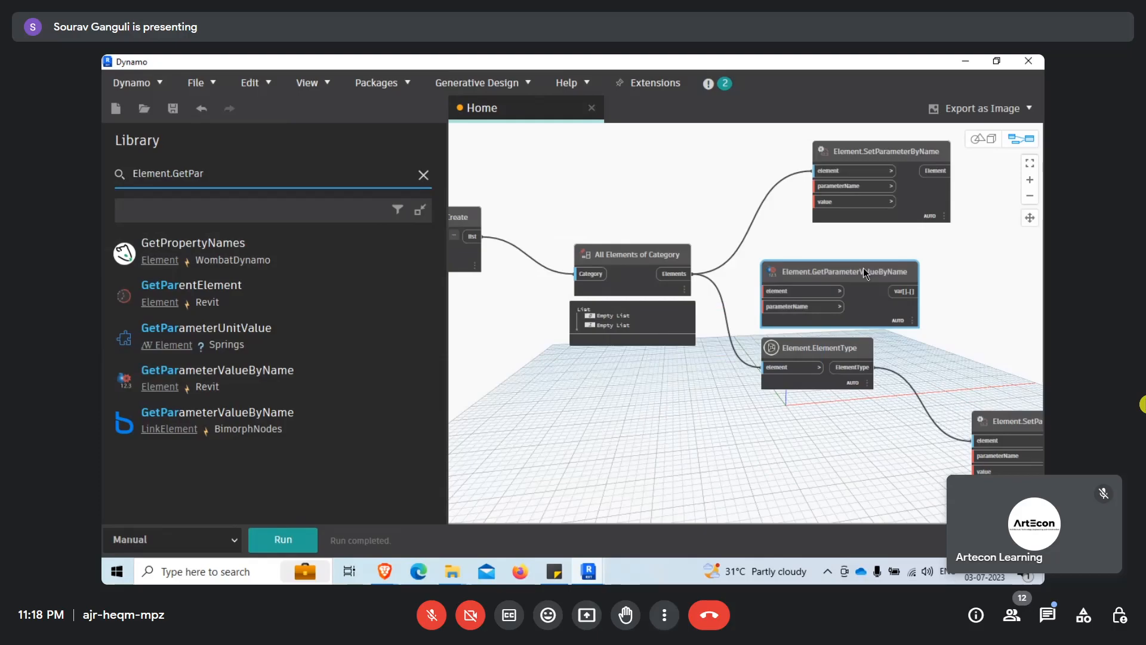
pyautogui.scroll(3, 856, 292)
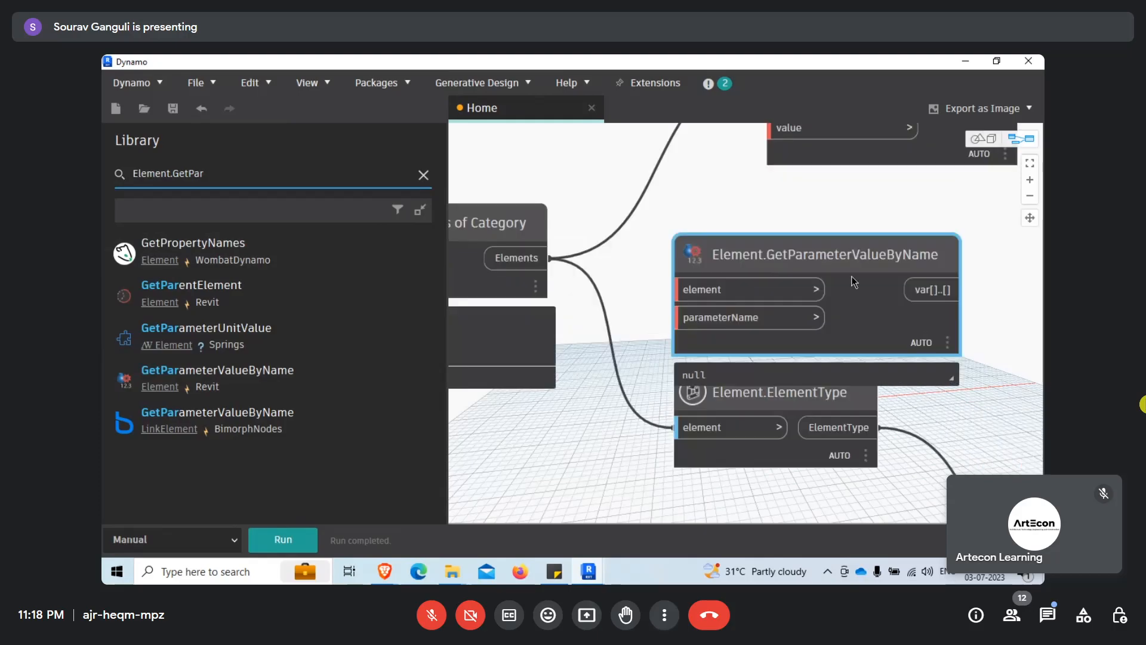
pyautogui.click(424, 175)
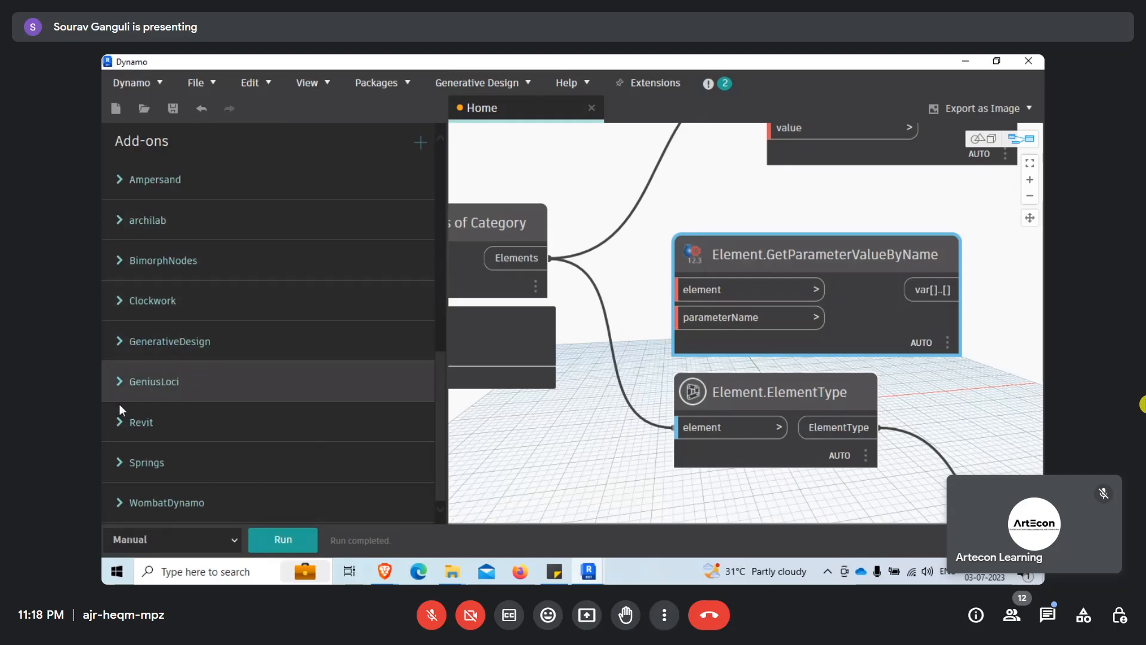
pyautogui.moveTo(843, 380)
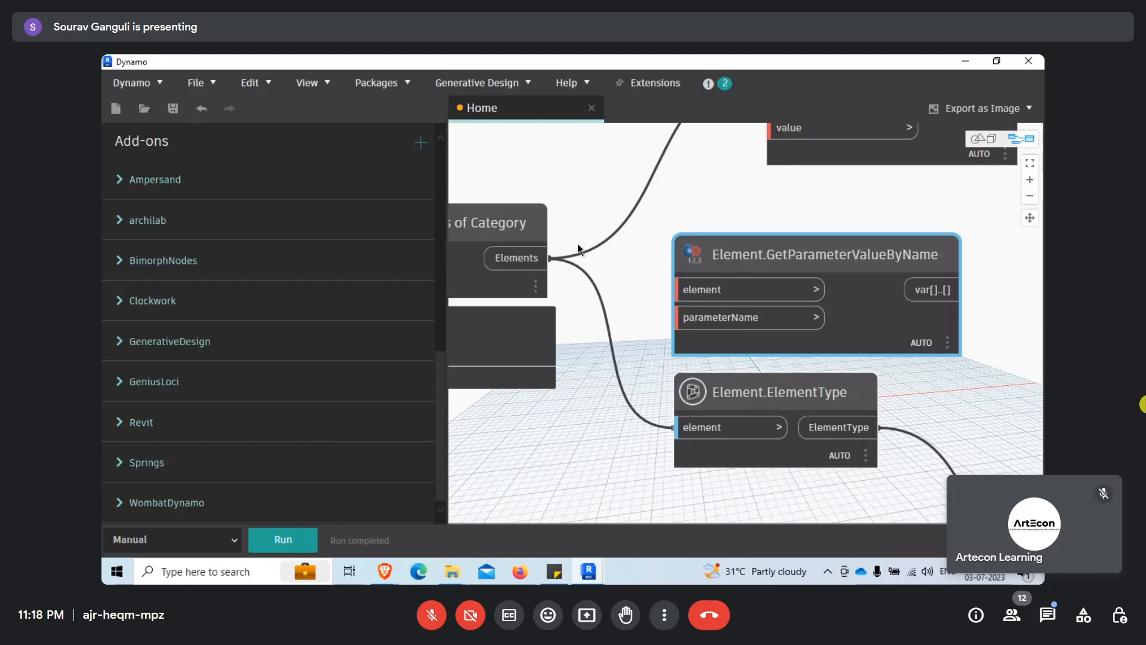
# Switch to Revit and draw a Supply Air oval duct about 10300 mm long in the 3D view, beside the separate block.
pyautogui.click(983, 63)
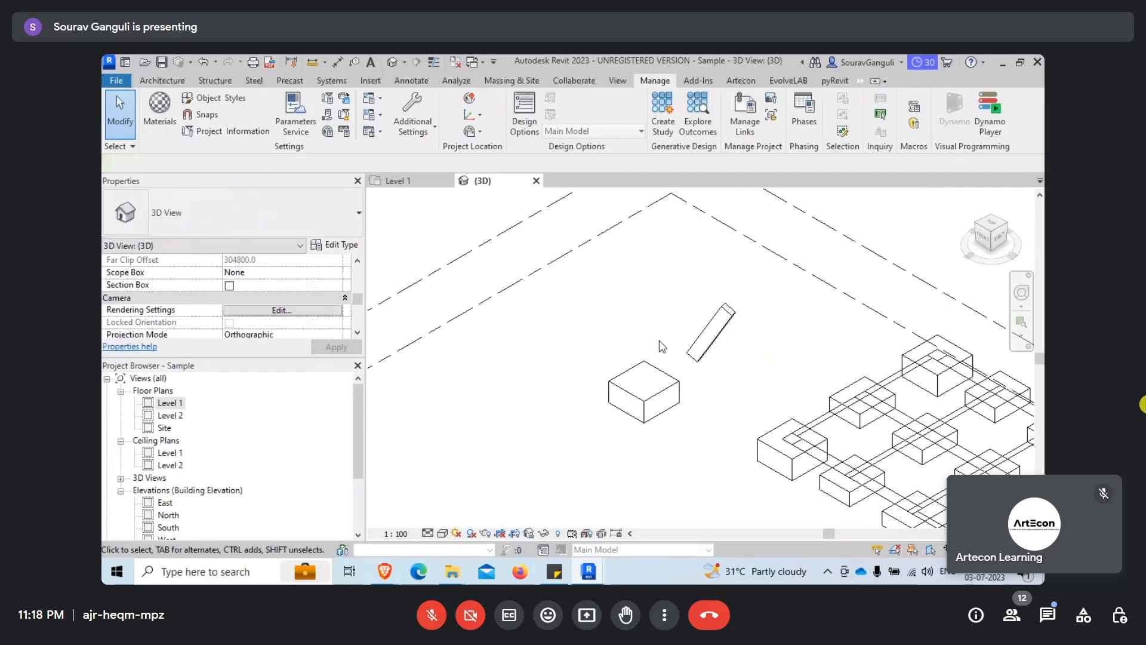
pyautogui.moveTo(661, 347); pyautogui.dragTo(693, 374, button='middle')
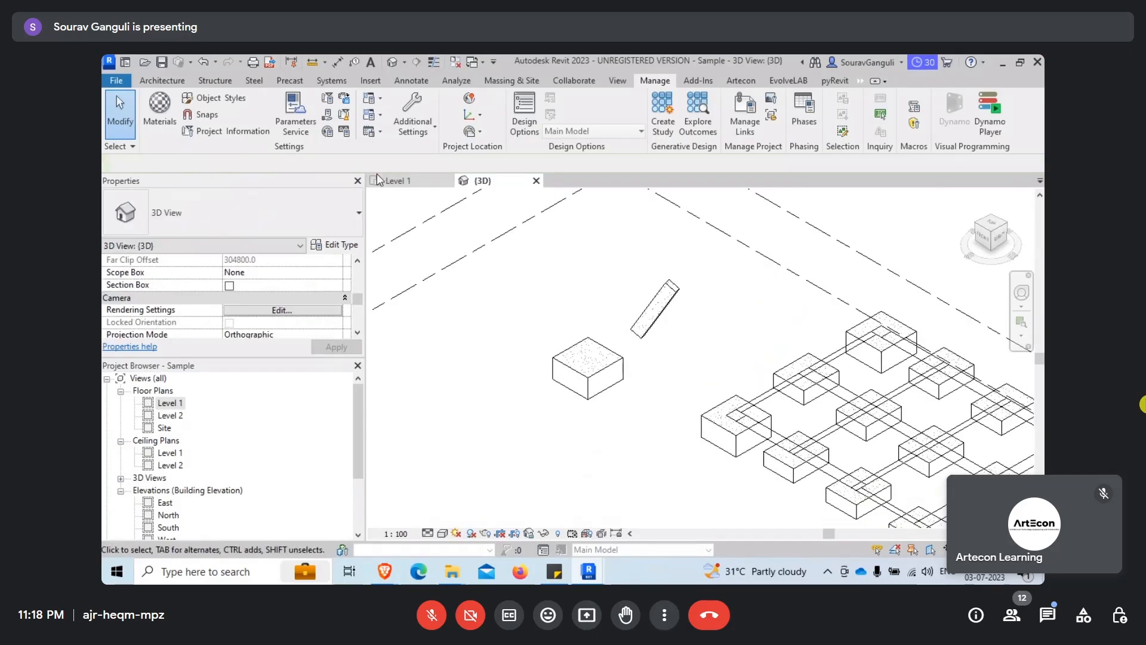
pyautogui.click(331, 80)
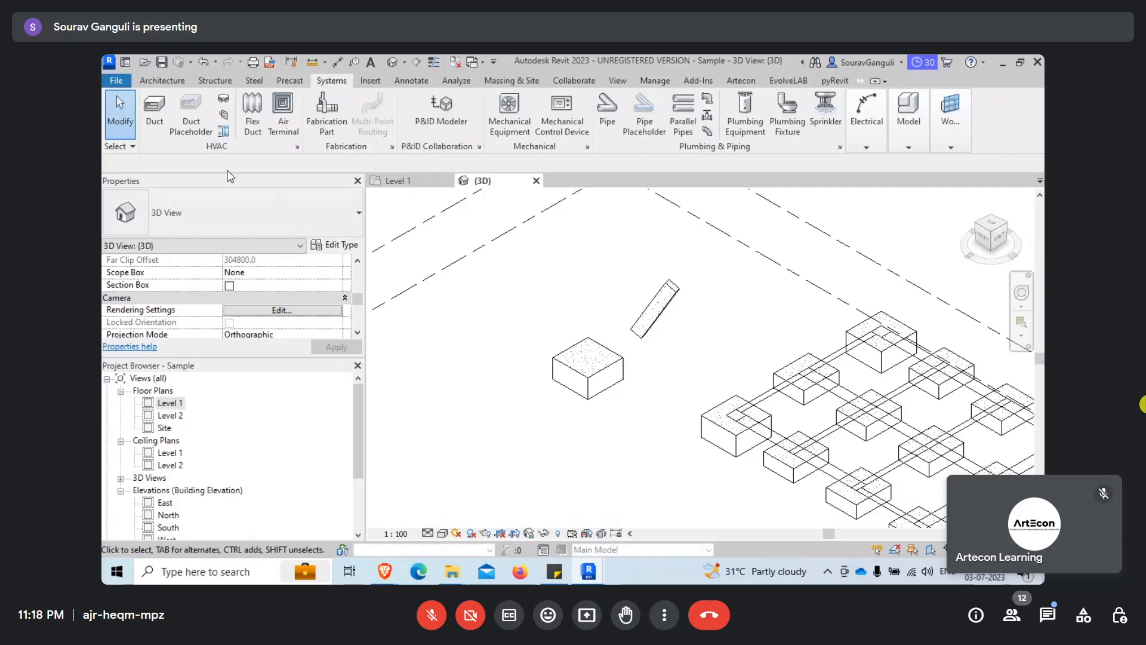
pyautogui.click(144, 107)
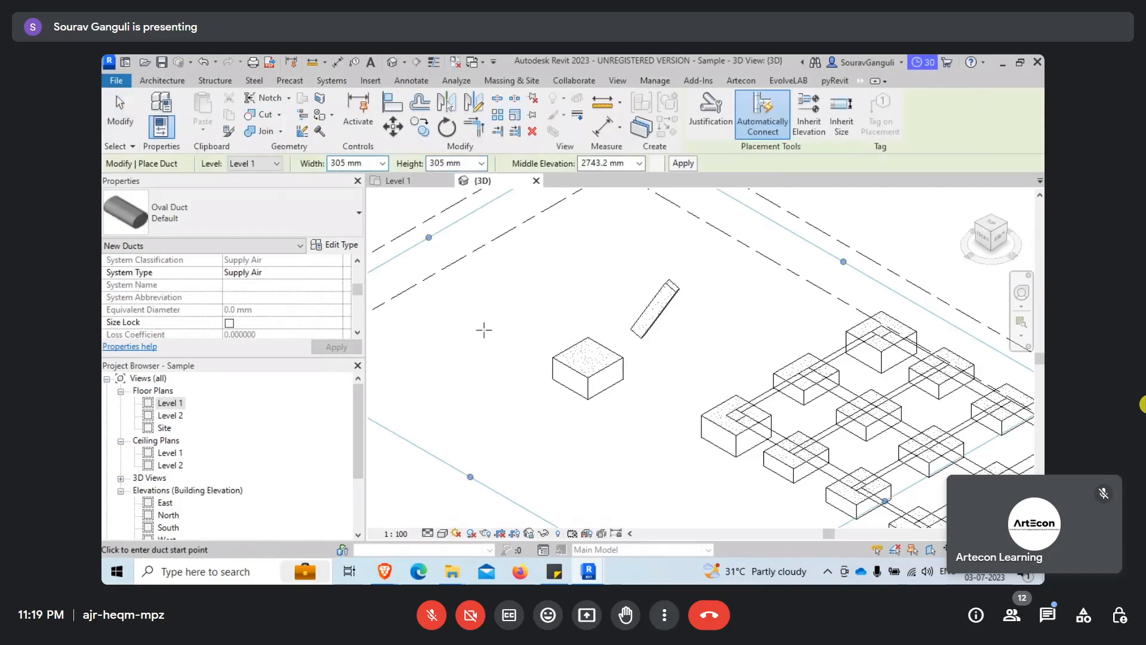
pyautogui.click(483, 329)
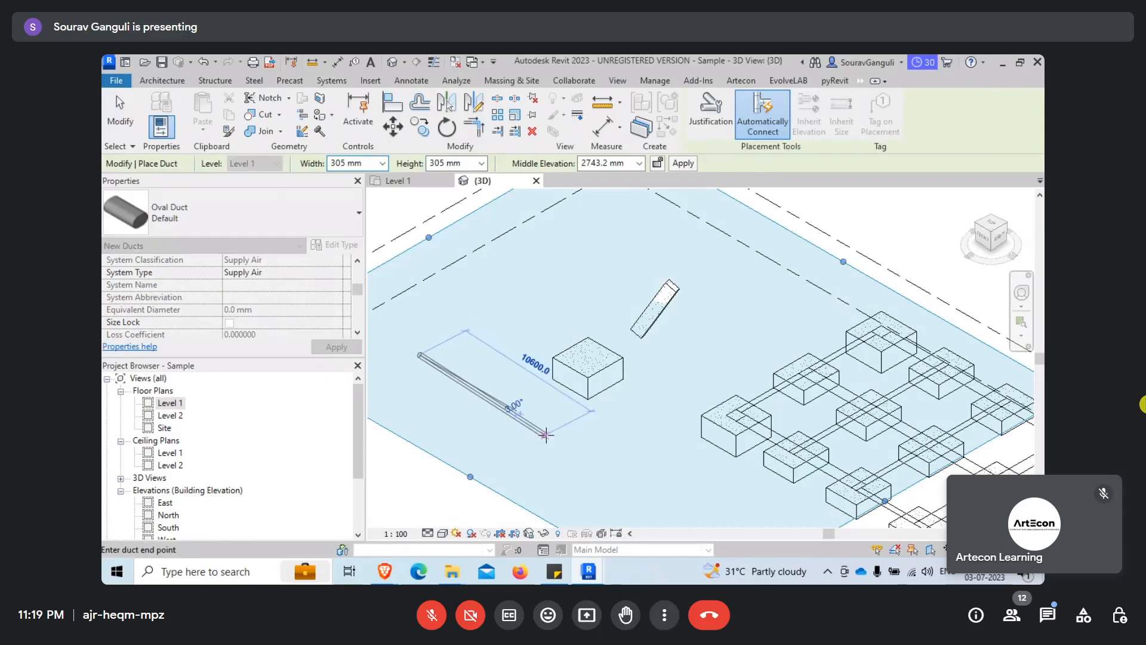
pyautogui.click(546, 434)
pyautogui.press('Escape')
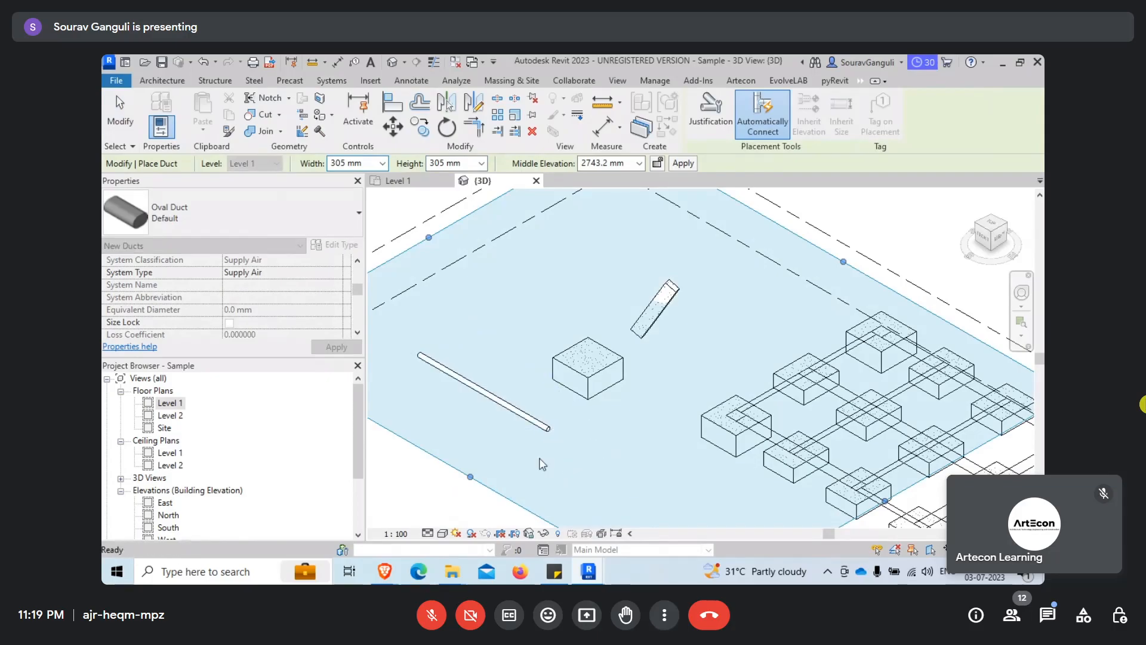
pyautogui.press('Escape')
# Select the new duct and examine its instance parameters, enlarging the properties area to show more of them.
pyautogui.click(528, 416)
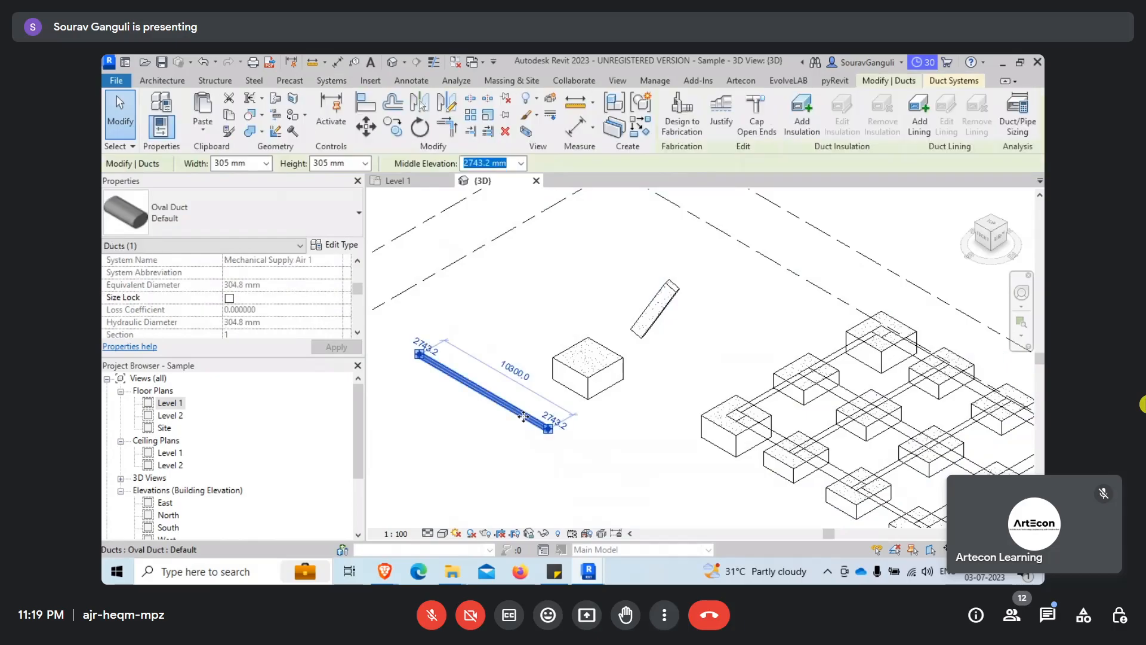
pyautogui.scroll(-3, 242, 325)
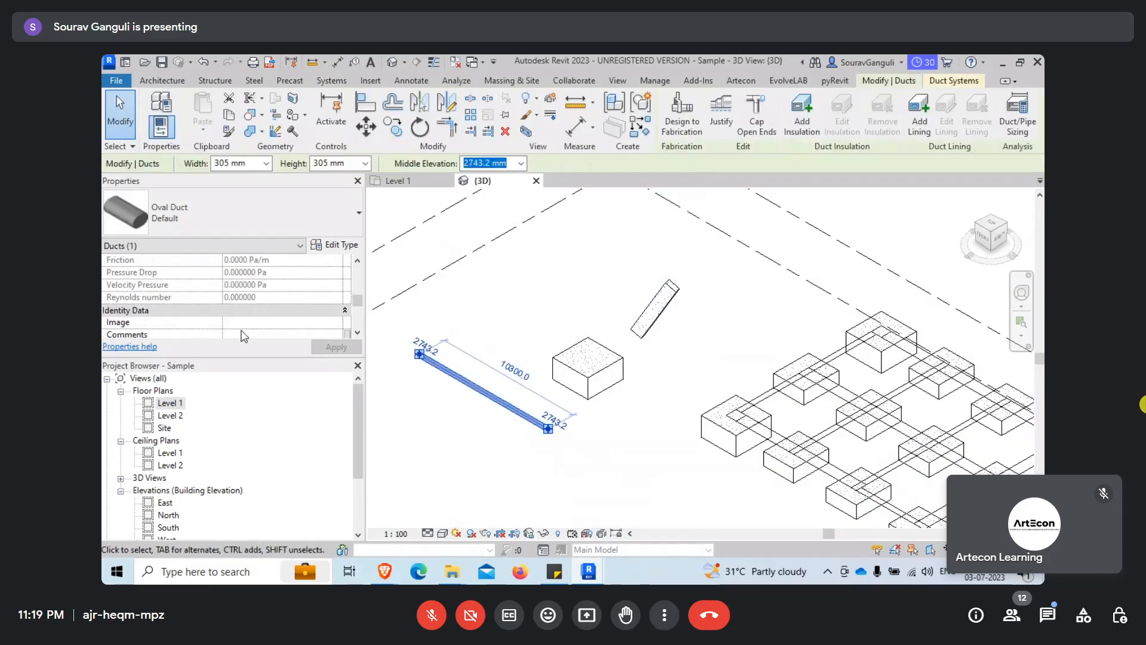
pyautogui.moveTo(233, 357); pyautogui.dragTo(242, 515)
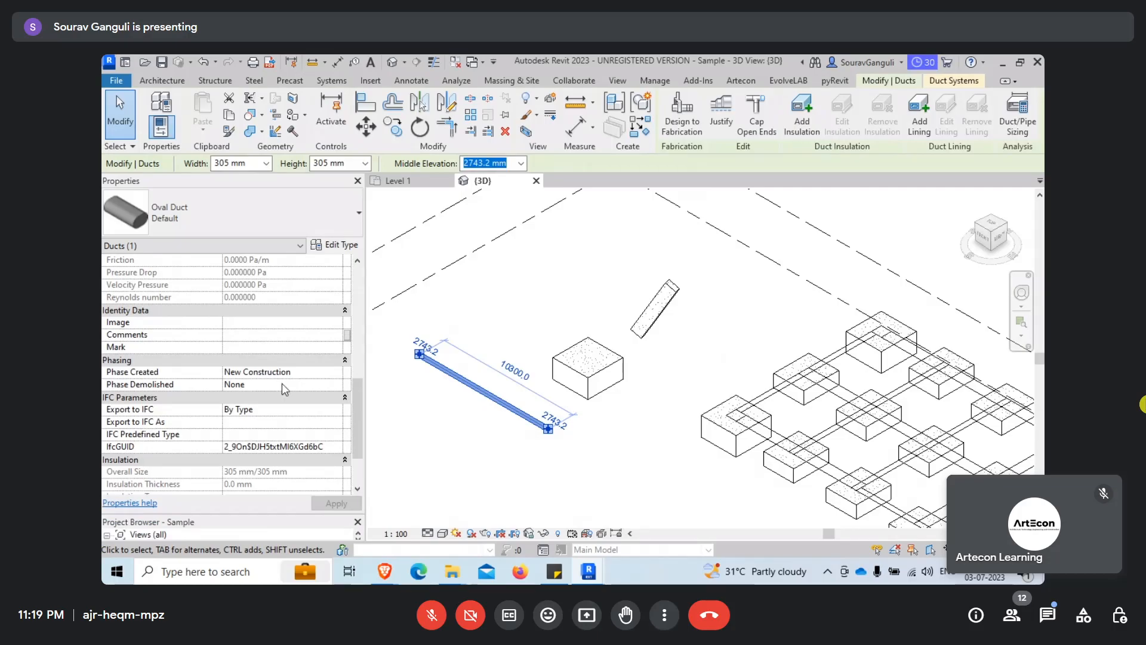
pyautogui.scroll(3, 124, 412)
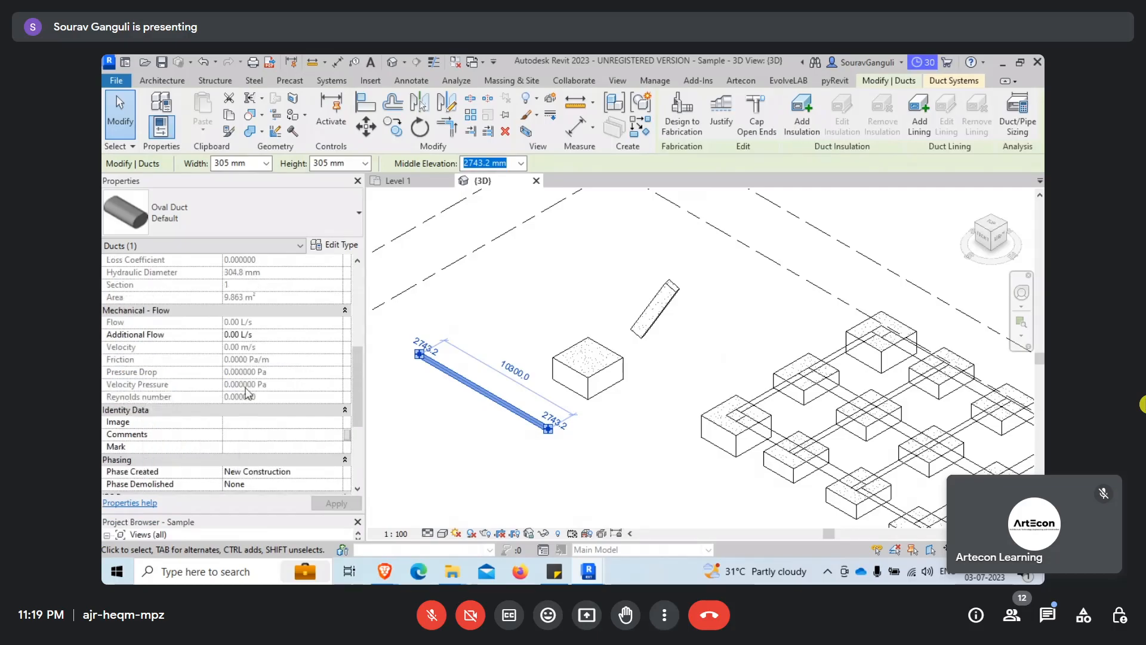
pyautogui.scroll(4, 148, 358)
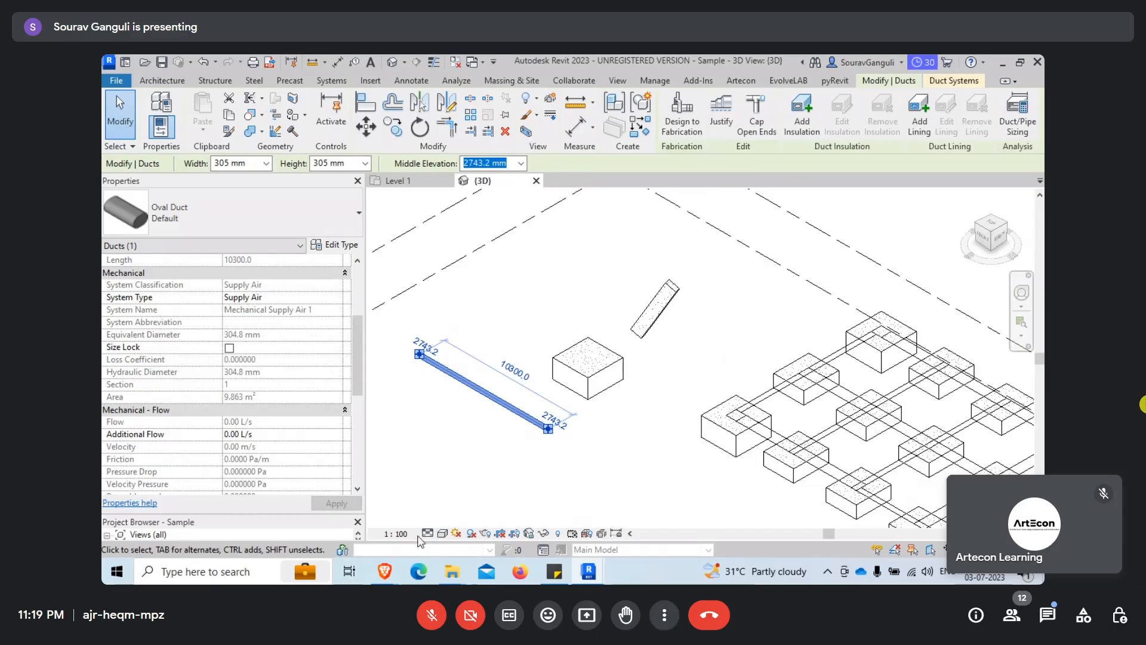
# Switch back to Dynamo and move the All Elements of Category node upward to free space beneath it.
pyautogui.moveTo(587, 572)
pyautogui.click(661, 515)
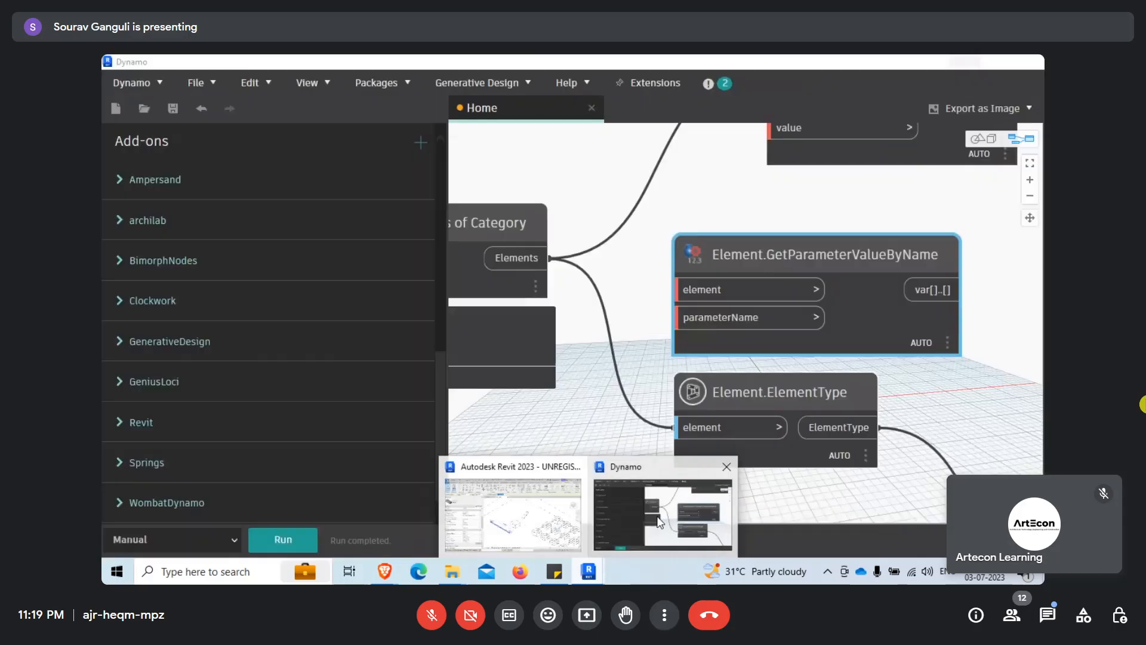
pyautogui.scroll(2, 779, 305)
pyautogui.scroll(3, 705, 297)
pyautogui.moveTo(607, 268); pyautogui.dragTo(609, 164)
pyautogui.scroll(10, 238, 152)
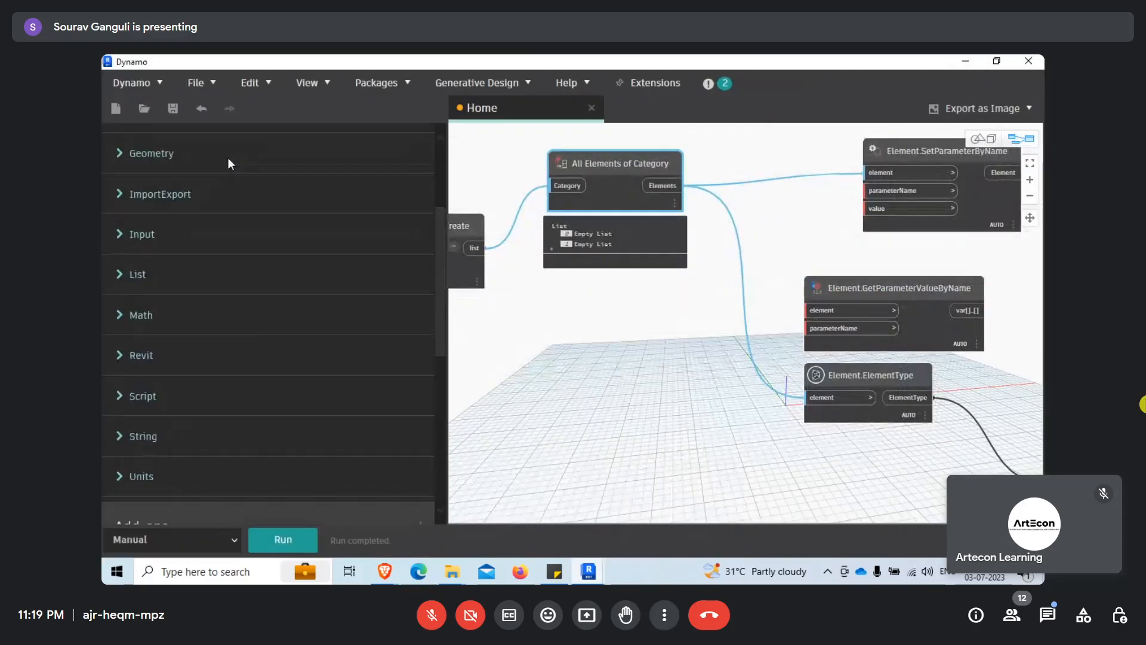
# Find "model element" in the library, add a Select Model Element node and connect it to the element input of Element.GetParameterValueByName.
pyautogui.click(171, 173)
pyautogui.write('model')
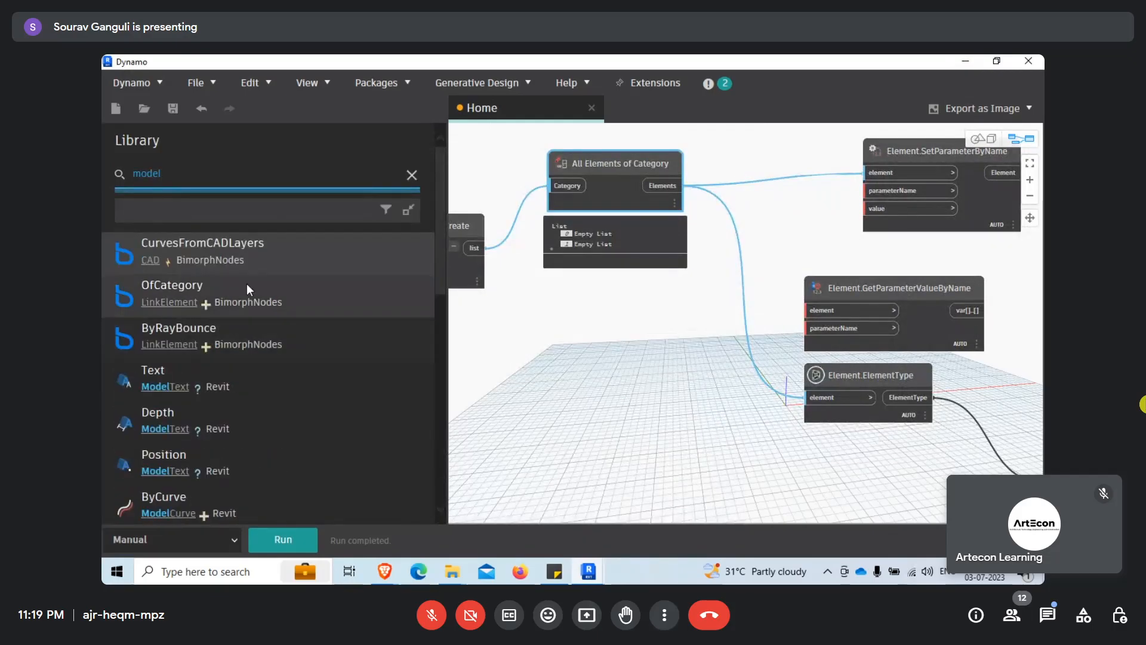
pyautogui.write(' element')
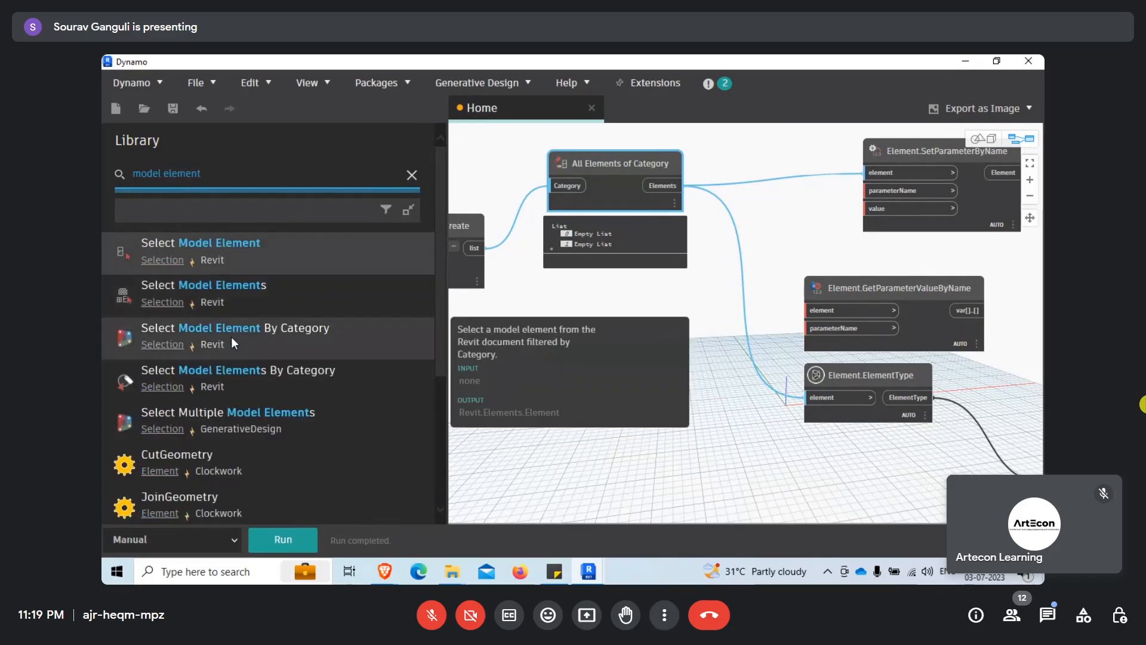
pyautogui.click(241, 256)
pyautogui.moveTo(794, 331); pyautogui.dragTo(573, 396)
pyautogui.click(620, 416)
pyautogui.click(817, 316)
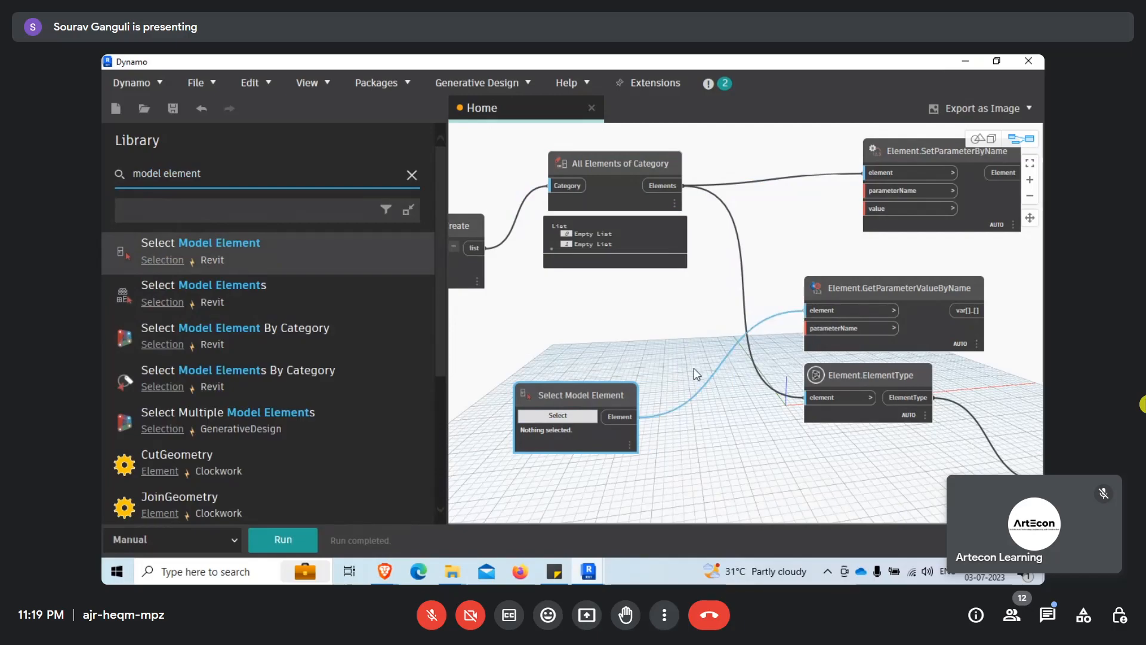
# Shrink the Dynamo window to reveal the Revit model, pick the duct for Select Model Element, and maximize Dynamo again.
pyautogui.click(998, 61)
pyautogui.moveTo(526, 84); pyautogui.dragTo(672, 152)
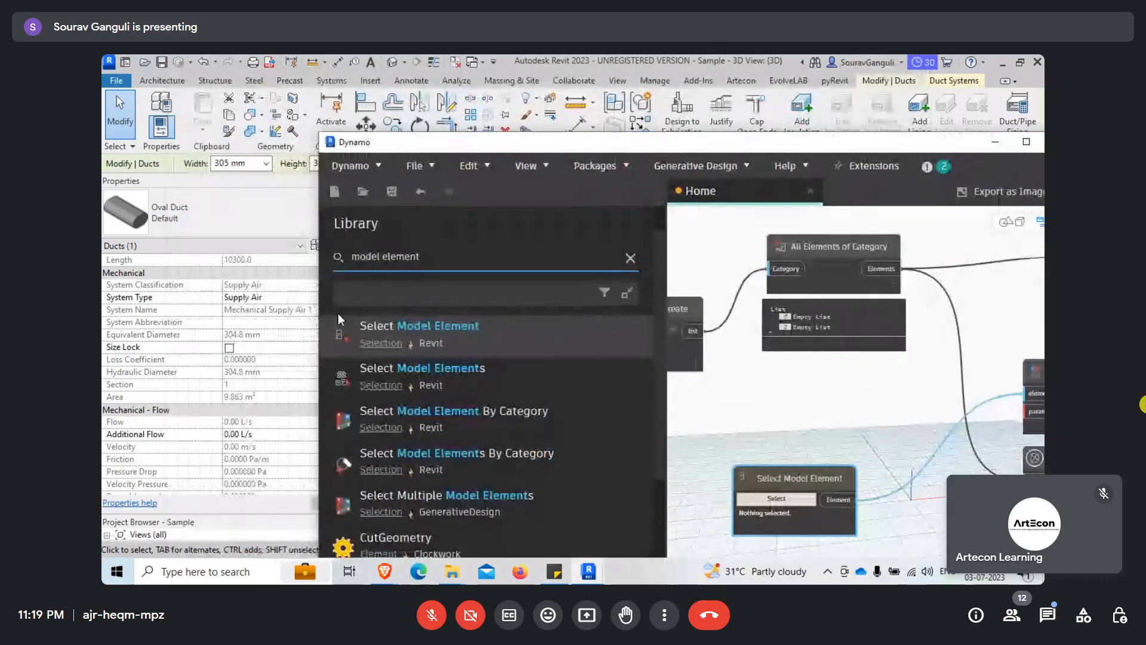
pyautogui.moveTo(320, 326); pyautogui.dragTo(625, 326)
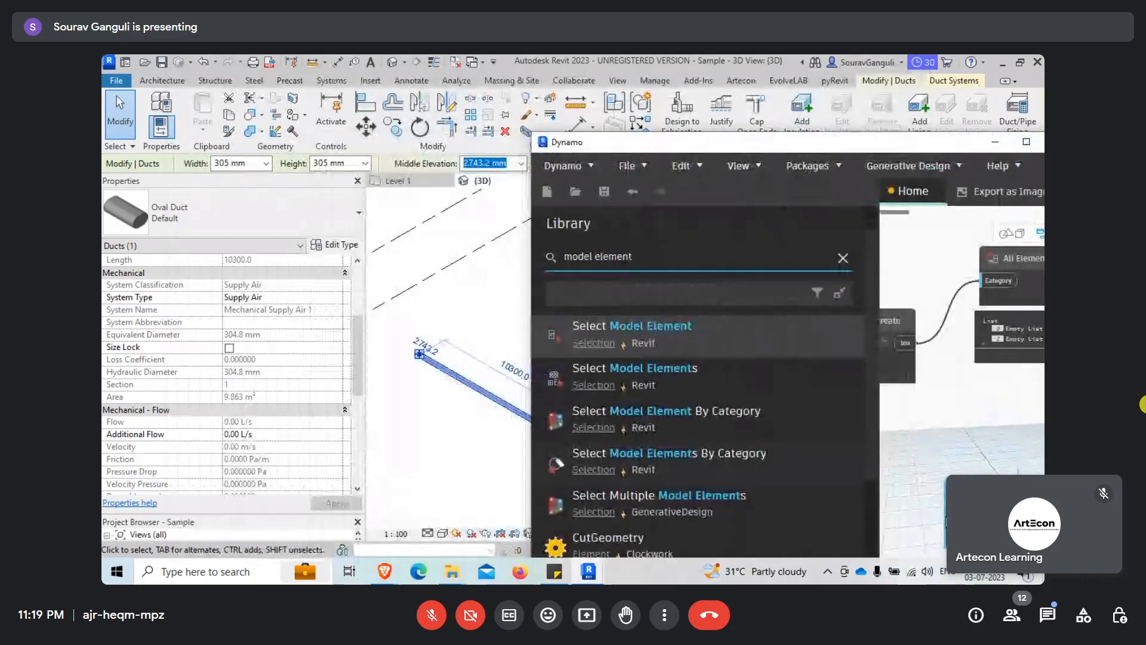
pyautogui.click(466, 393)
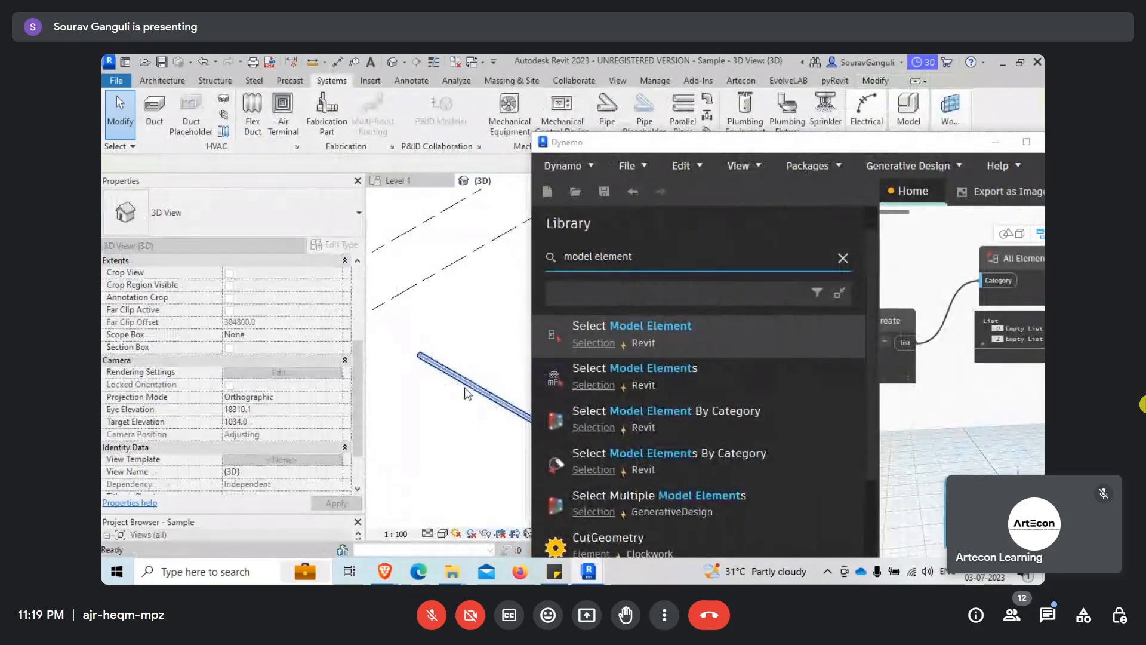
pyautogui.moveTo(866, 146); pyautogui.dragTo(493, 75)
pyautogui.doubleClick(493, 74)
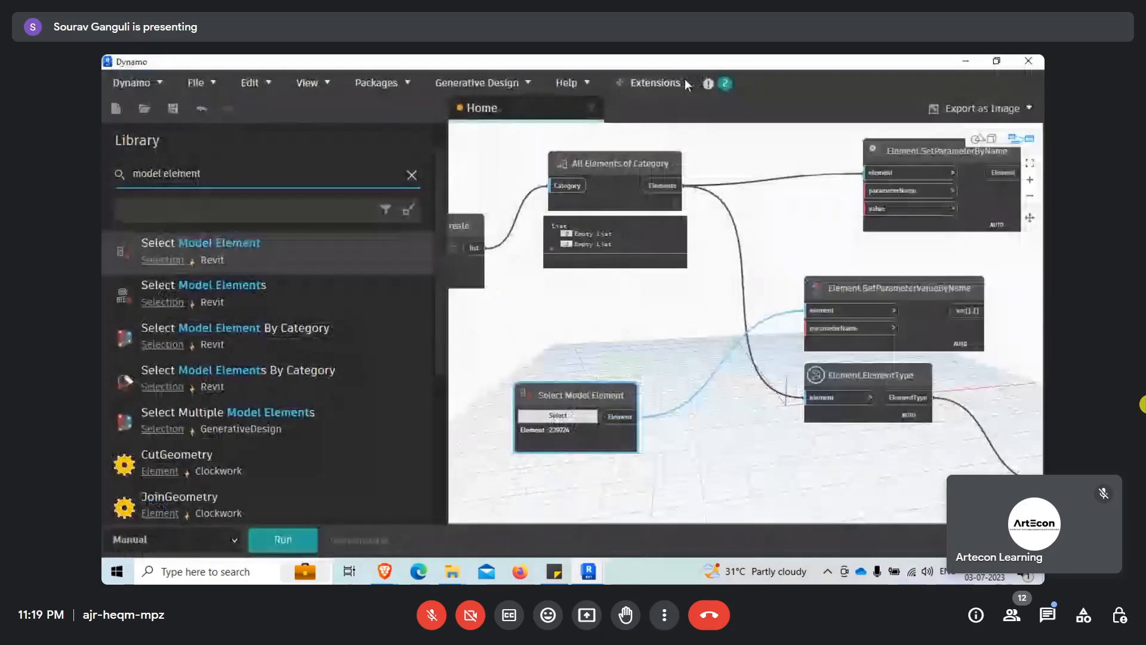
# Move the Select Model Element and Element.GetParameterValueByName nodes together into an empty area below the rest of the graph.
pyautogui.moveTo(857, 285); pyautogui.dragTo(732, 446)
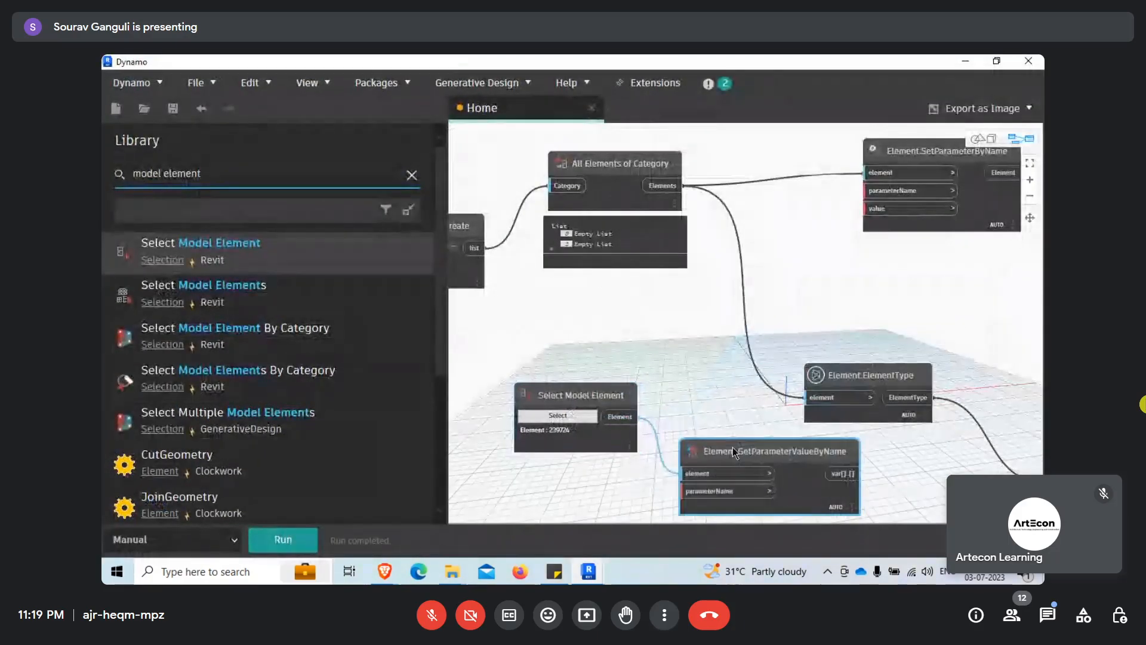
pyautogui.moveTo(633, 361); pyautogui.dragTo(679, 257, button='middle')
pyautogui.moveTo(731, 247); pyautogui.dragTo(566, 435)
pyautogui.moveTo(644, 293); pyautogui.dragTo(637, 364)
pyautogui.scroll(-5, 665, 256)
pyautogui.scroll(3, 635, 355)
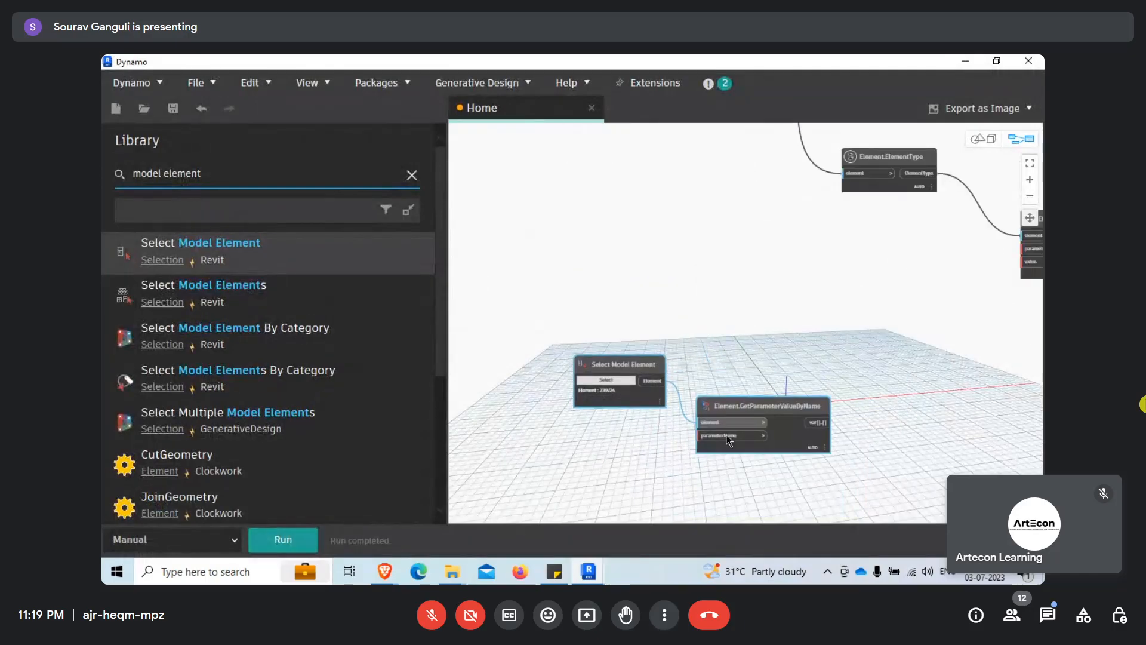
pyautogui.moveTo(677, 456); pyautogui.dragTo(712, 404, button='middle')
# Clear the library search and add the Parameters node from Revit's Elements > Element group to the graph.
pyautogui.click(411, 175)
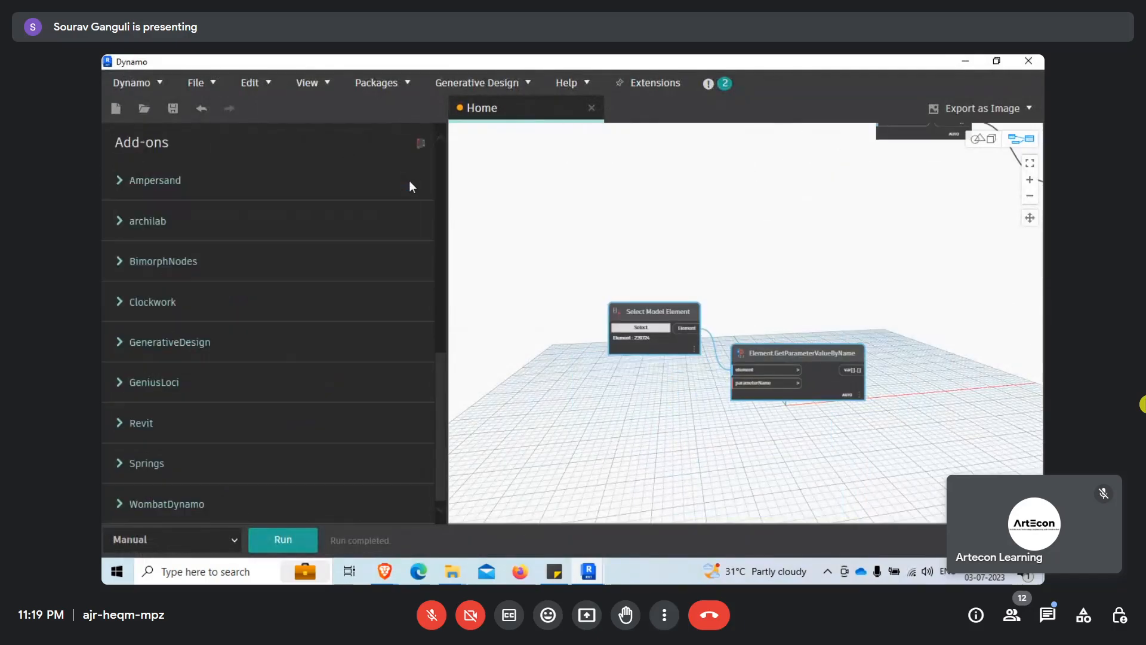
pyautogui.scroll(6, 127, 349)
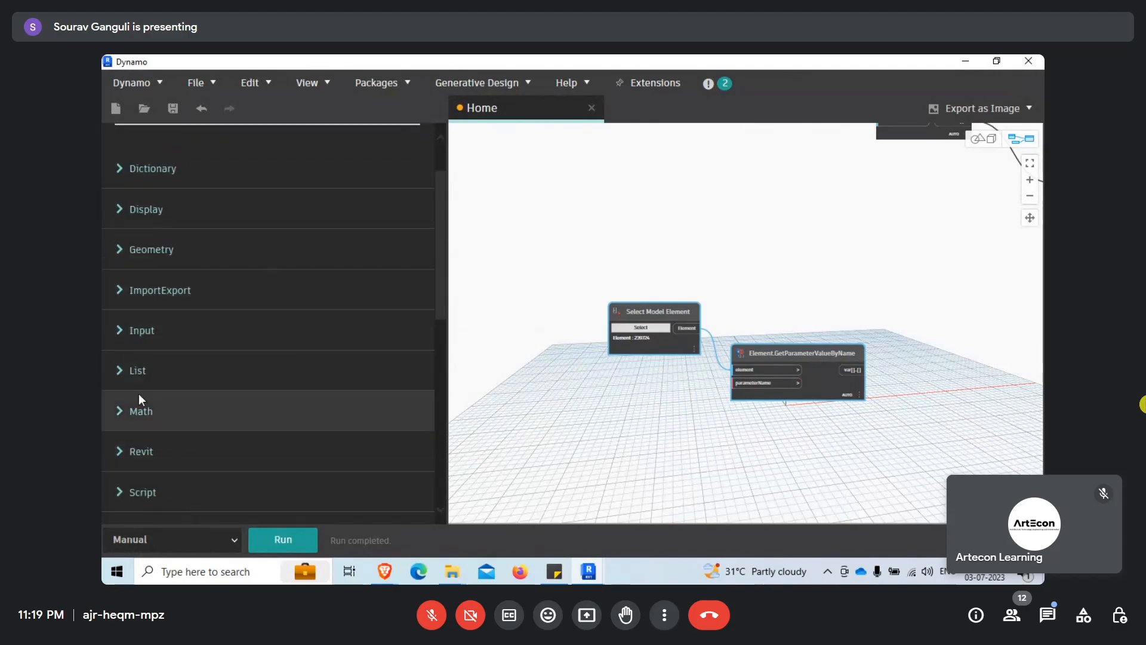
pyautogui.click(113, 451)
pyautogui.scroll(-5, 251, 334)
pyautogui.scroll(3, 138, 314)
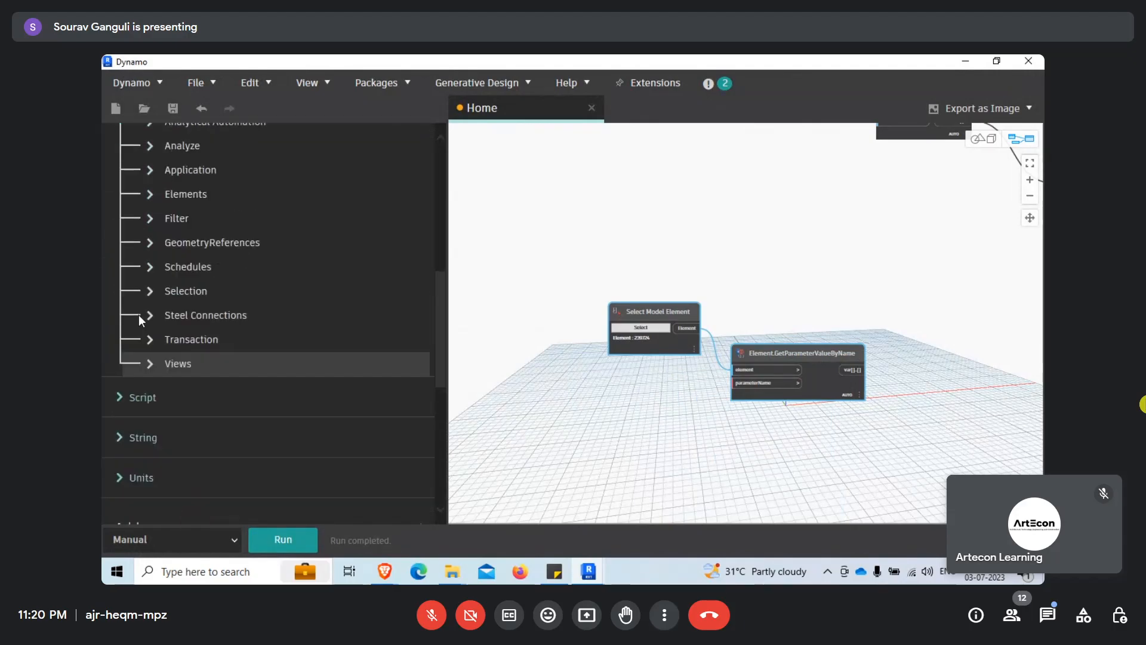
pyautogui.click(148, 198)
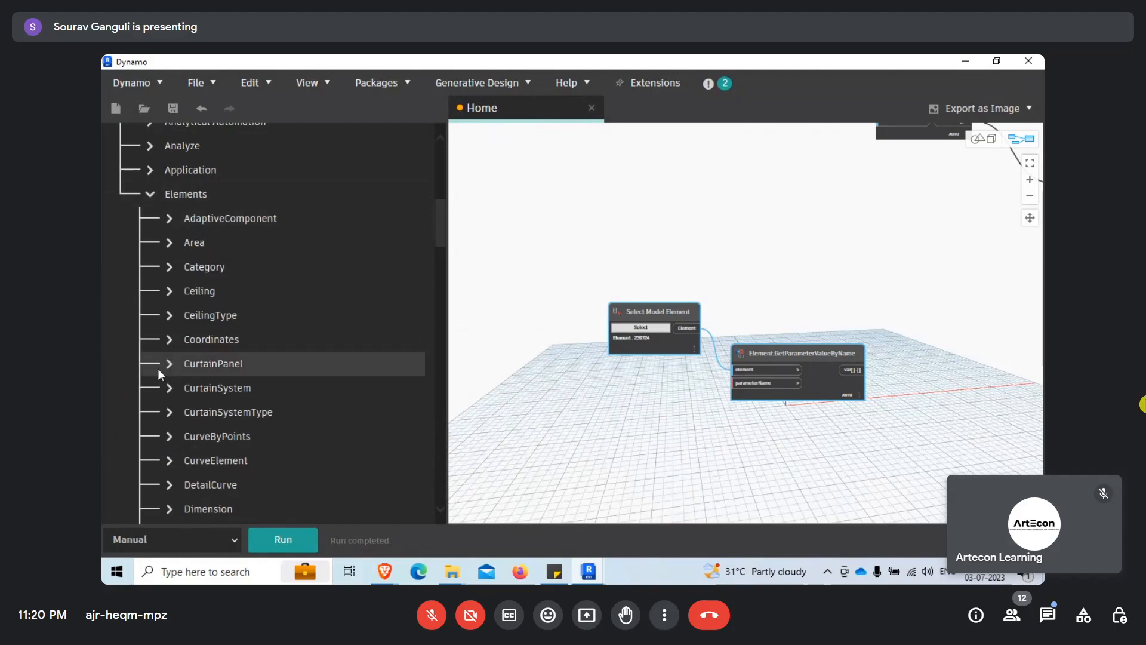
pyautogui.scroll(-3, 158, 367)
pyautogui.click(171, 391)
pyautogui.scroll(-5, 263, 350)
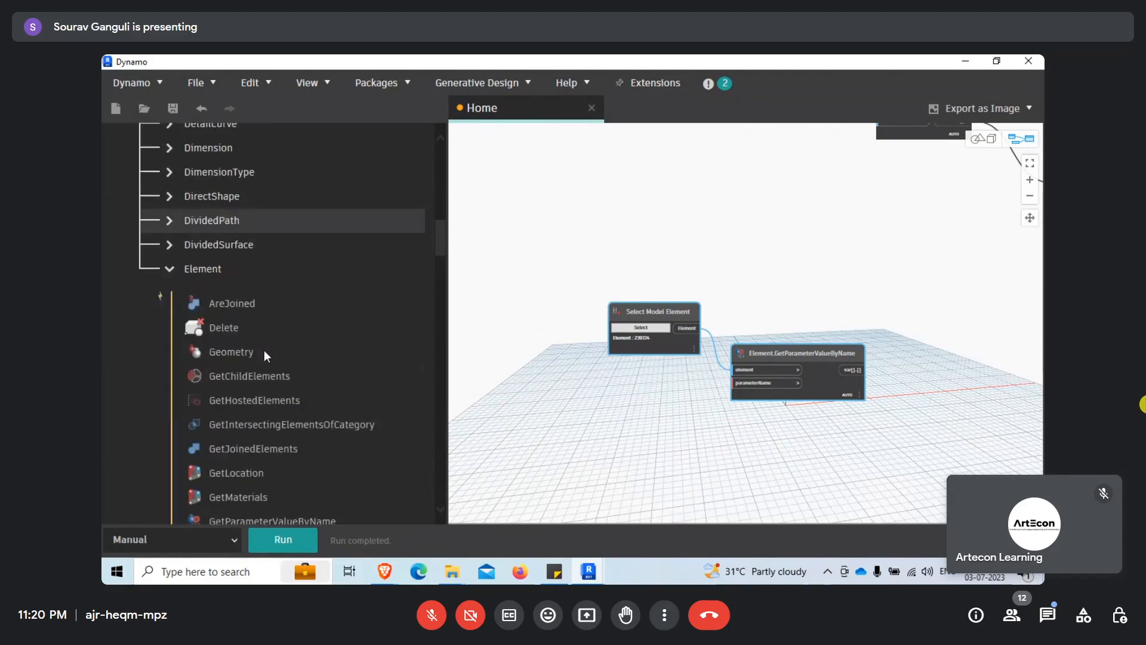
pyautogui.scroll(-10, 268, 358)
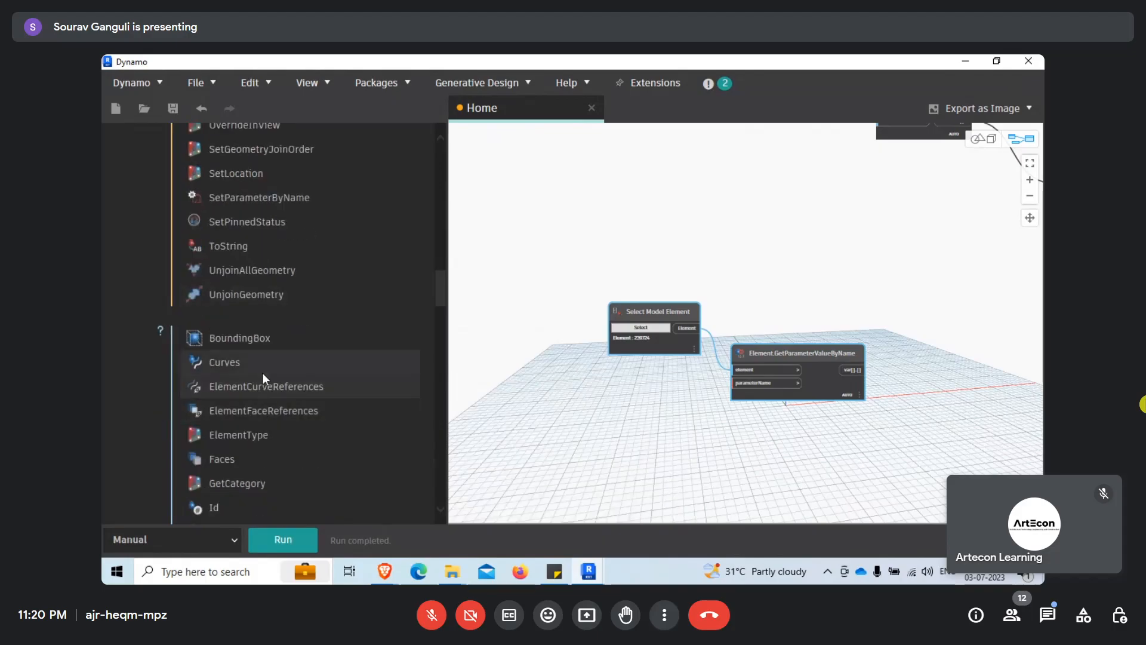
pyautogui.scroll(-7, 257, 409)
pyautogui.click(255, 421)
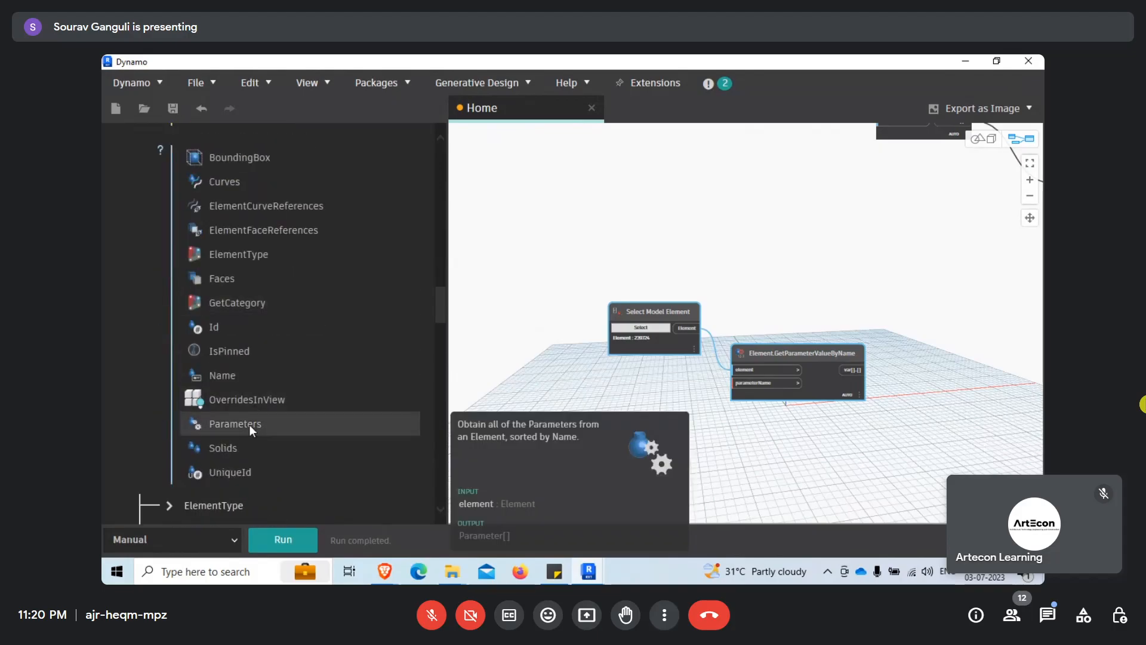
# Place Element.Parameters above Element.GetParameterValueByName and connect Select Model Element's output to its element input.
pyautogui.scroll(3, 776, 388)
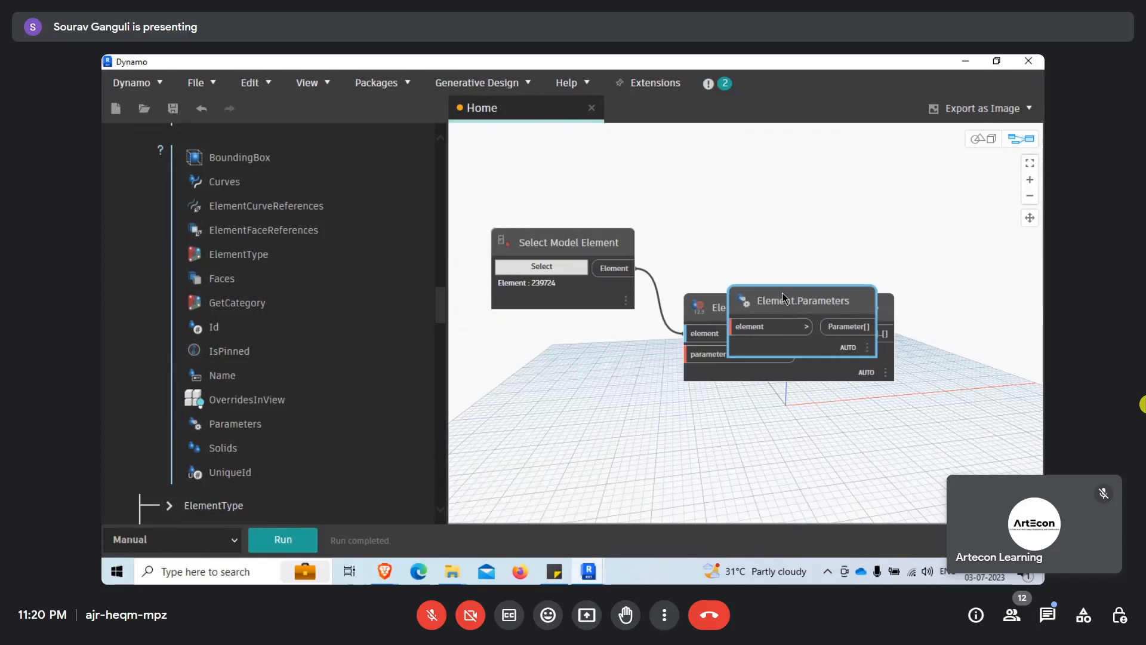
pyautogui.moveTo(782, 292); pyautogui.dragTo(838, 165)
pyautogui.moveTo(614, 268); pyautogui.dragTo(801, 199)
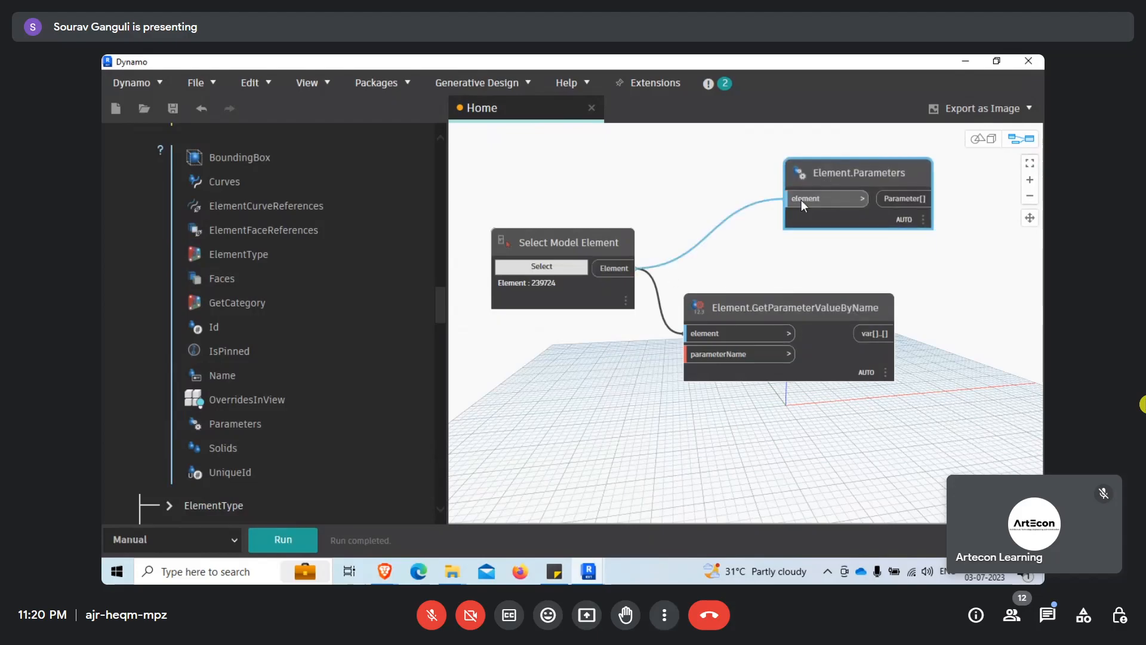
# Run the graph and review the duct's full parameter list in the Element.Parameters output preview.
pyautogui.click(294, 529)
pyautogui.scroll(3, 876, 254)
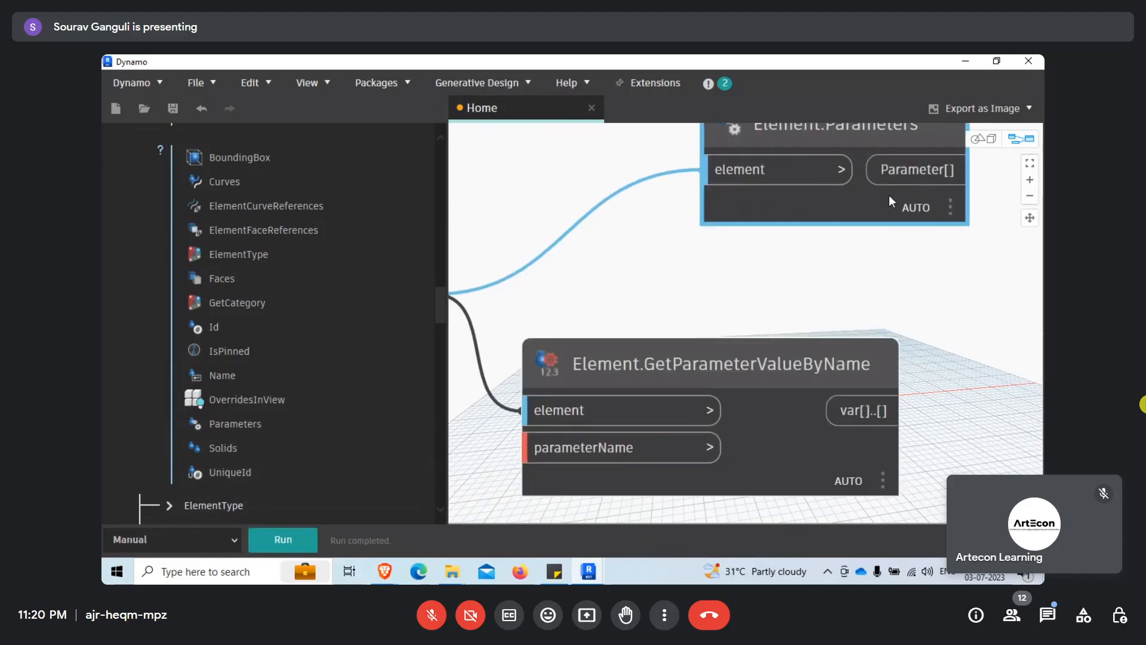
pyautogui.moveTo(938, 242)
pyautogui.moveTo(881, 364); pyautogui.dragTo(790, 271, button='middle')
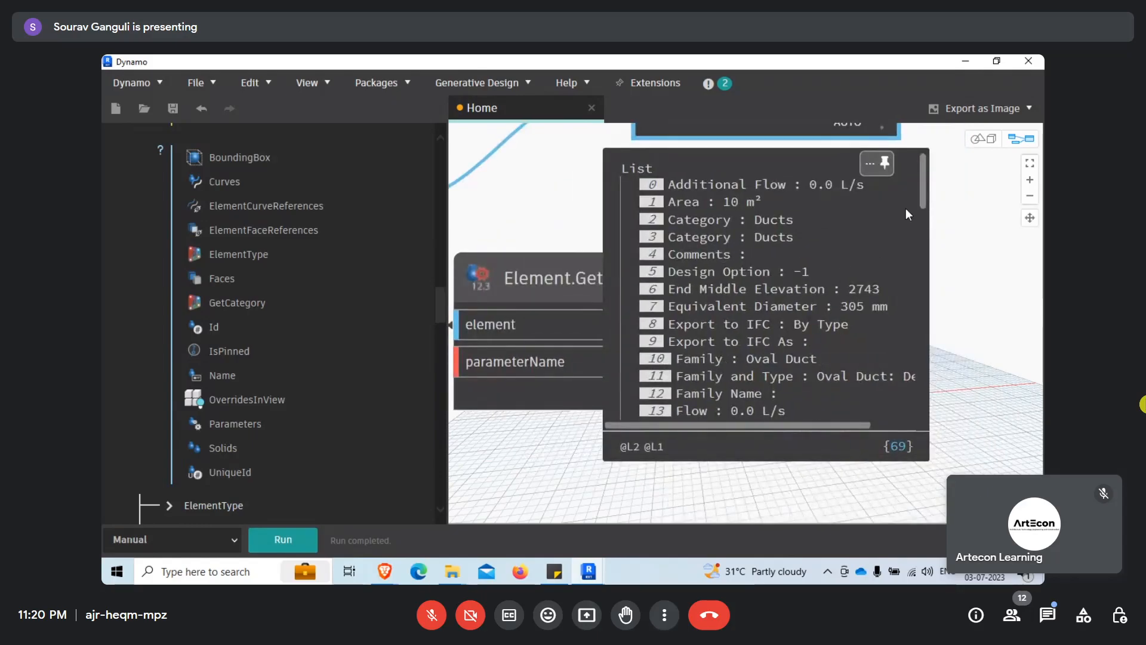
pyautogui.moveTo(921, 203); pyautogui.dragTo(924, 382)
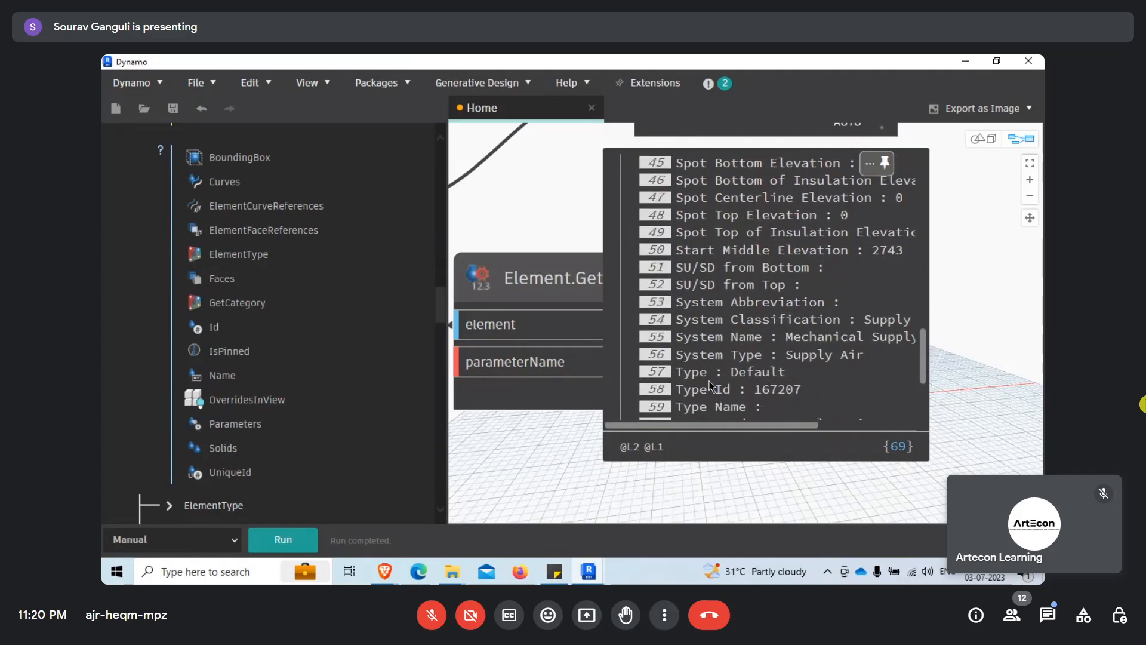
pyautogui.scroll(-3, 1015, 336)
pyautogui.scroll(-5, 764, 374)
# Move the Element.Parameters node and its output preview farther up and away from Element.GetParameterValueByName.
pyautogui.moveTo(936, 237); pyautogui.dragTo(710, 348, button='middle')
pyautogui.moveTo(645, 292); pyautogui.dragTo(967, 192)
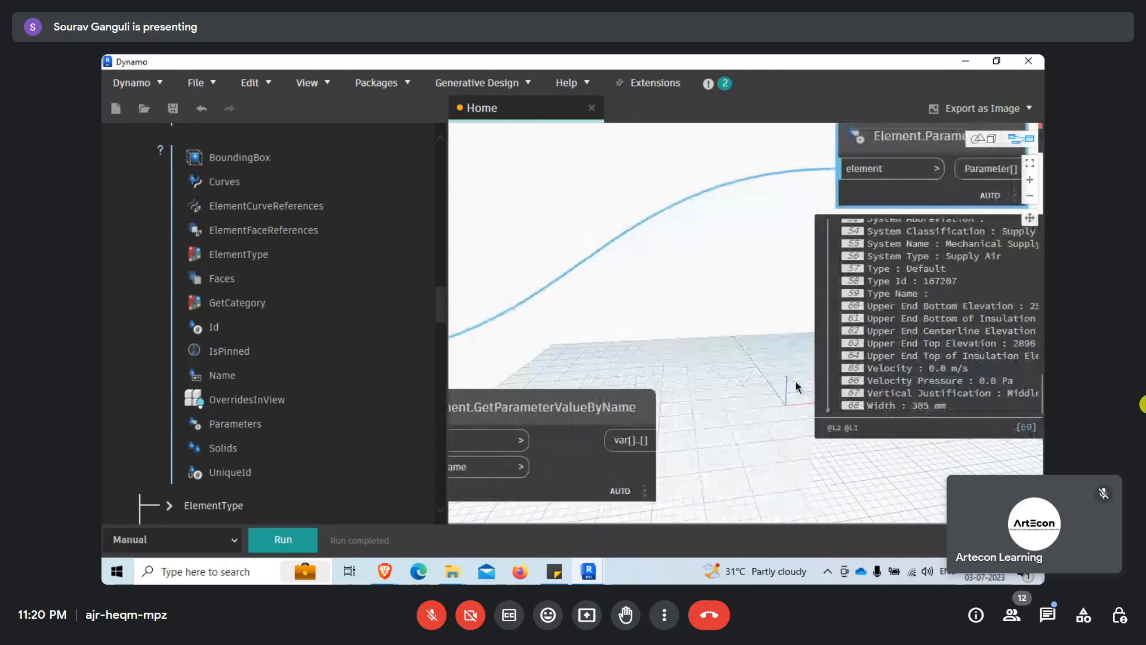
pyautogui.scroll(-5, 795, 385)
pyautogui.scroll(4, 629, 447)
# Find the String input node in the library, add it to the graph, and place it below Select Model Element.
pyautogui.scroll(15, 206, 189)
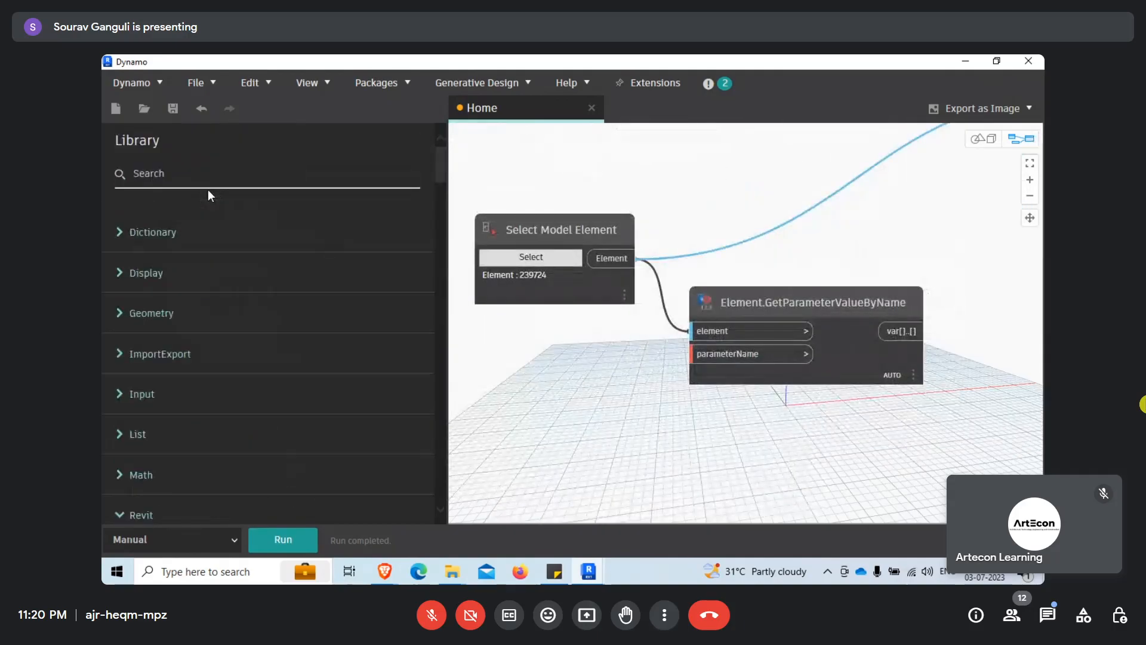
pyautogui.click(183, 175)
pyautogui.write('str')
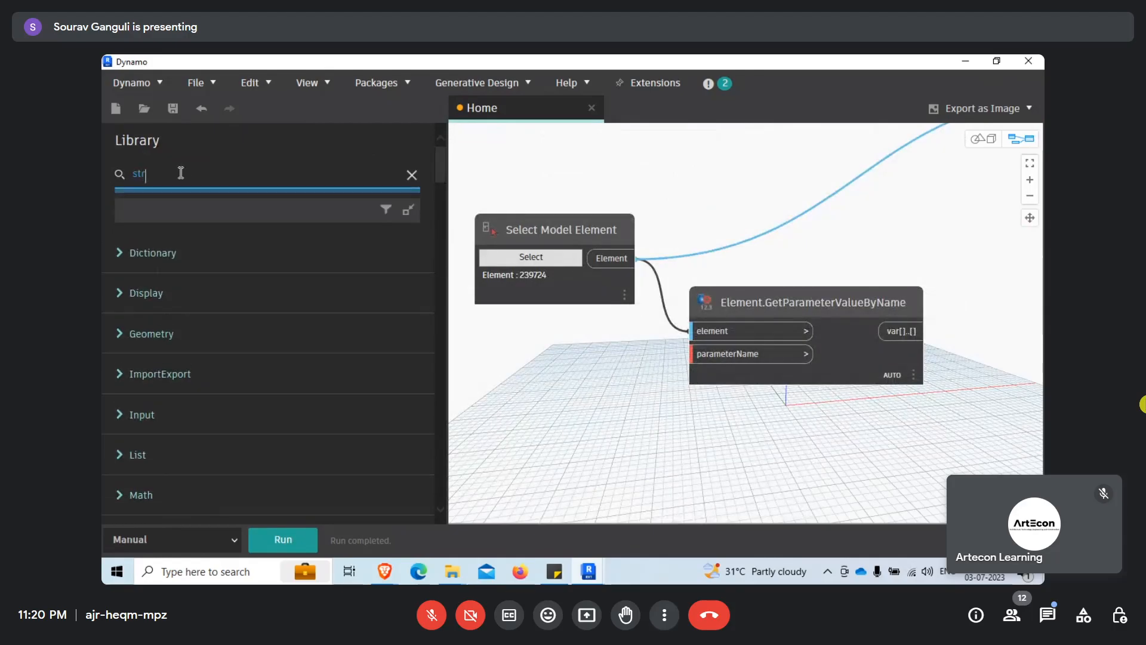
pyautogui.write('ing')
pyautogui.click(249, 249)
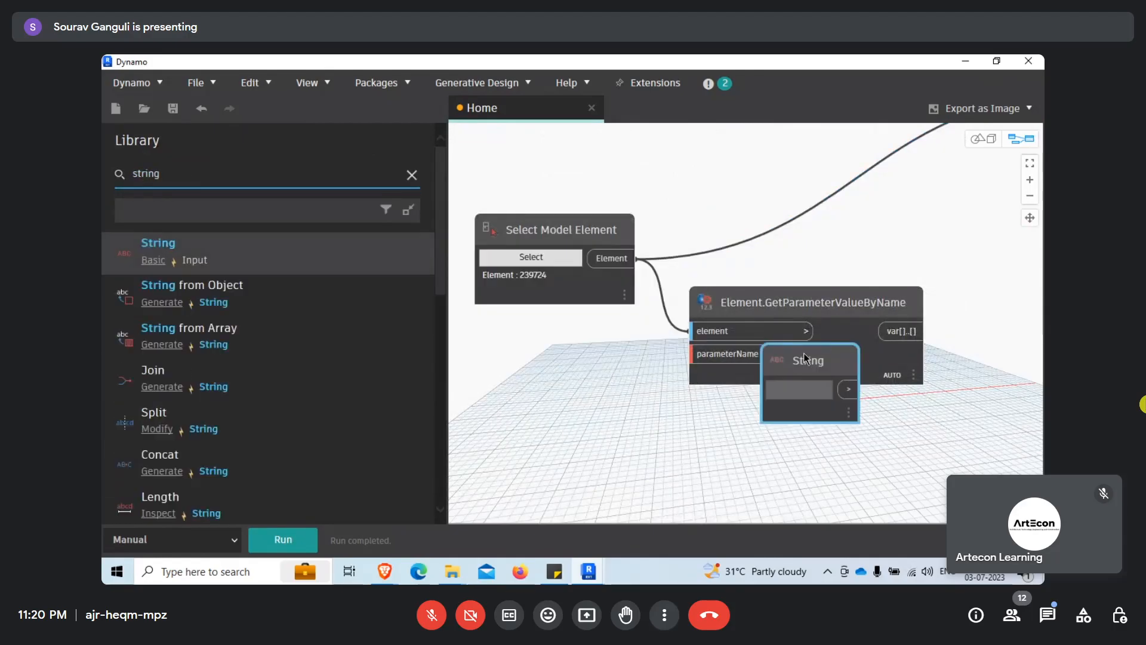
pyautogui.moveTo(760, 387); pyautogui.dragTo(547, 401)
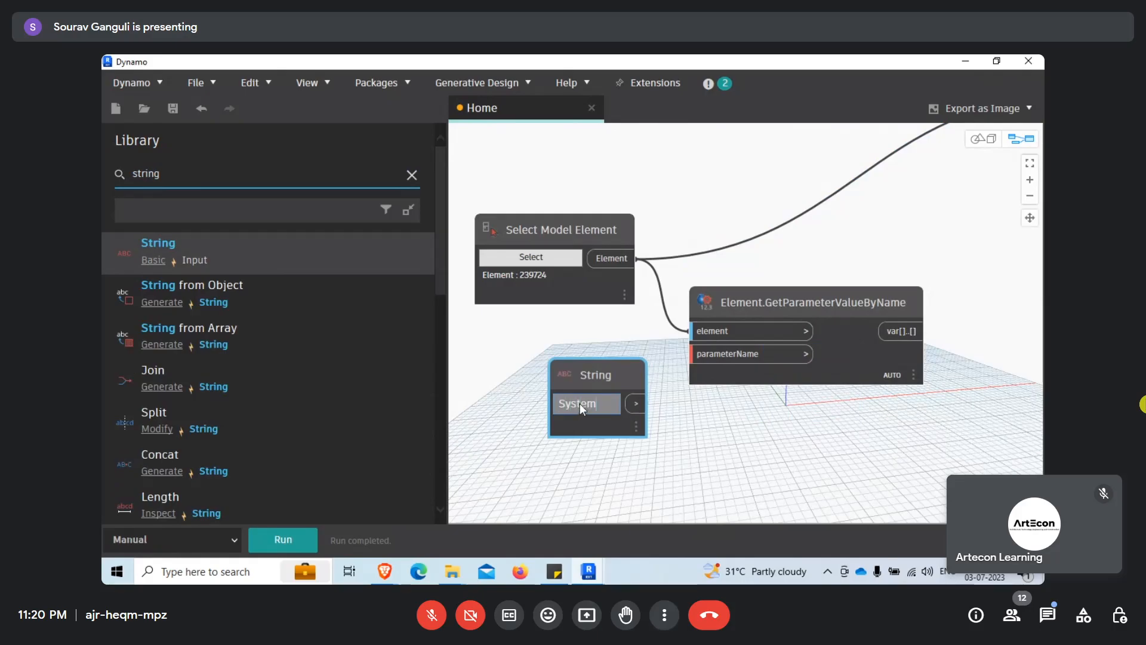
# Set the String node's text to System Type and connect it to the parameterName input of Element.GetParameterValueByName.
pyautogui.click(579, 403)
pyautogui.write('System Type')
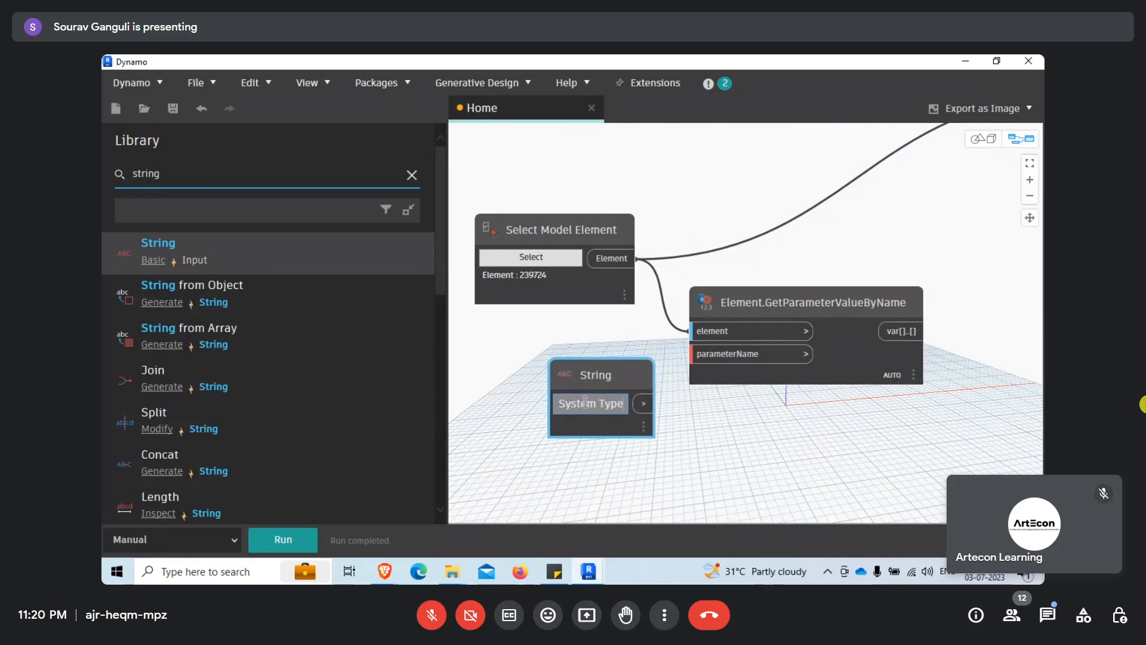
pyautogui.moveTo(581, 379); pyautogui.dragTo(529, 372)
pyautogui.moveTo(586, 396); pyautogui.dragTo(685, 360)
# Run the graph, pin the Element.GetParameterValueByName output preview, and shift Element.Parameters slightly upward.
pyautogui.click(283, 540)
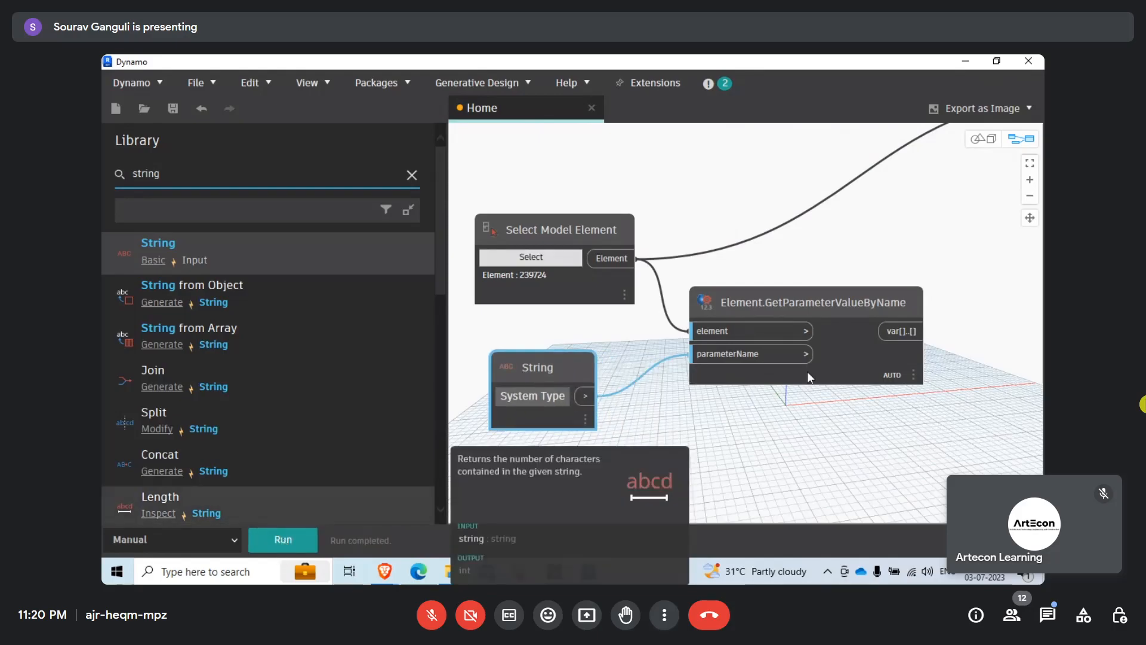
pyautogui.moveTo(854, 358)
pyautogui.click(912, 400)
pyautogui.moveTo(916, 435); pyautogui.dragTo(809, 419, button='middle')
pyautogui.scroll(-3, 732, 319)
pyautogui.moveTo(865, 372); pyautogui.dragTo(675, 375, button='middle')
pyautogui.scroll(-3, 758, 324)
pyautogui.scroll(3, 758, 324)
pyautogui.moveTo(814, 180); pyautogui.dragTo(824, 156)
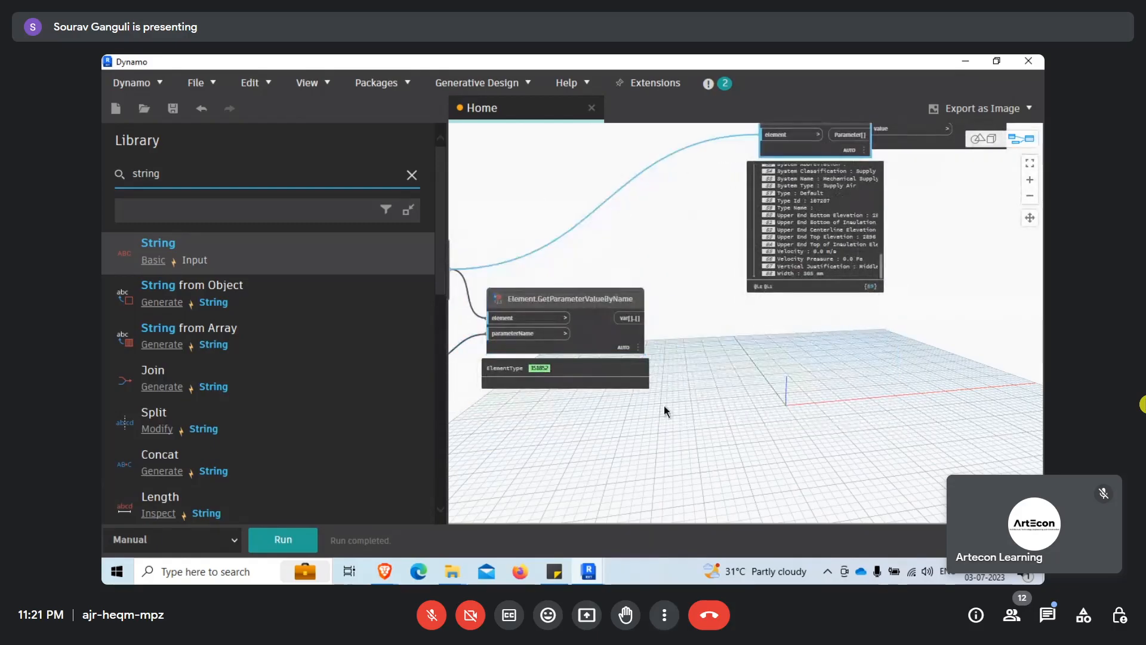
# Add a Watch node, connect the Element.GetParameterValueByName output to it, and run the graph.
pyautogui.moveTo(167, 178); pyautogui.dragTo(101, 186)
pyautogui.write('watch')
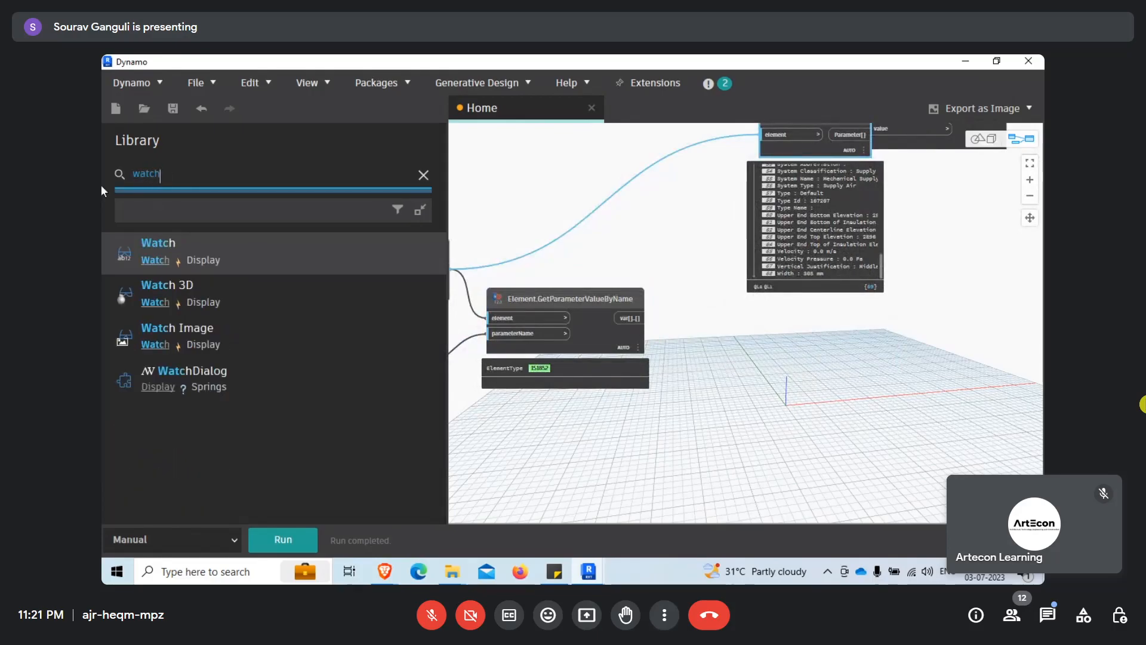
pyautogui.click(241, 250)
pyautogui.moveTo(636, 325); pyautogui.dragTo(721, 314)
pyautogui.click(301, 544)
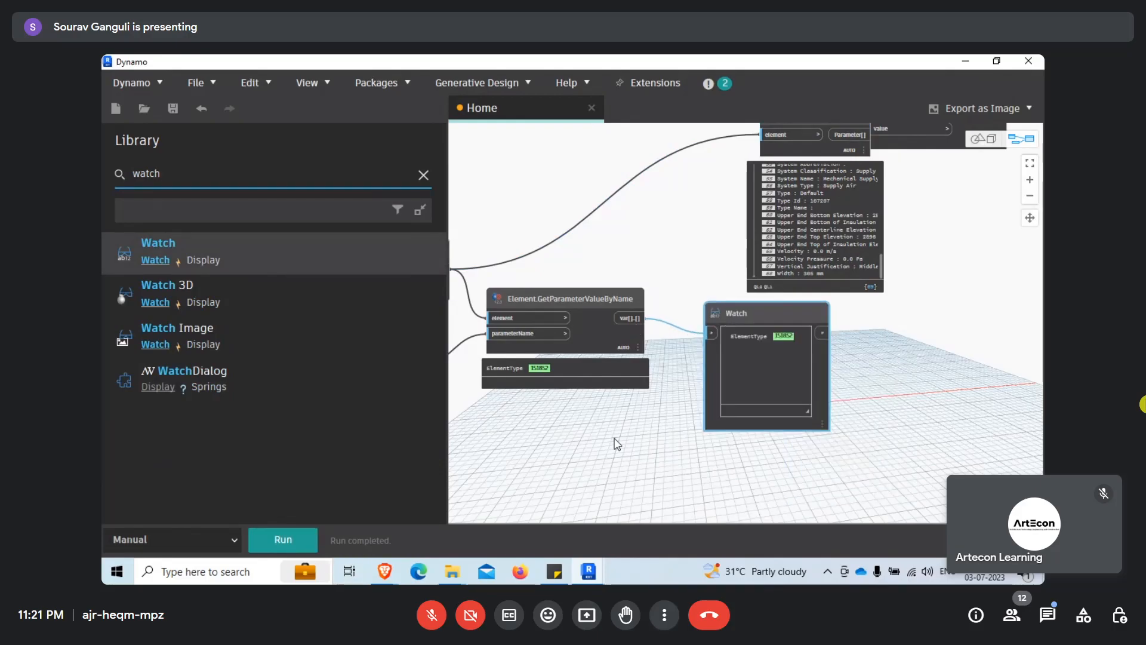
pyautogui.scroll(4, 868, 362)
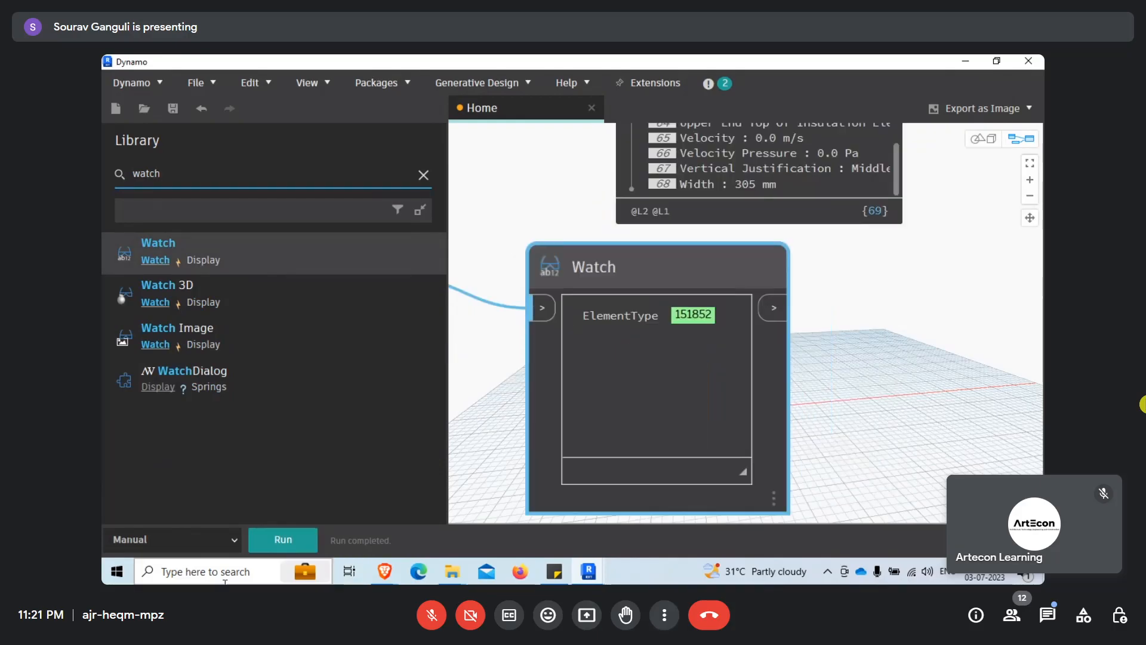
# Switch to the Google Meet window in Brave to check the participants, and return to Dynamo.
pyautogui.moveTo(384, 572)
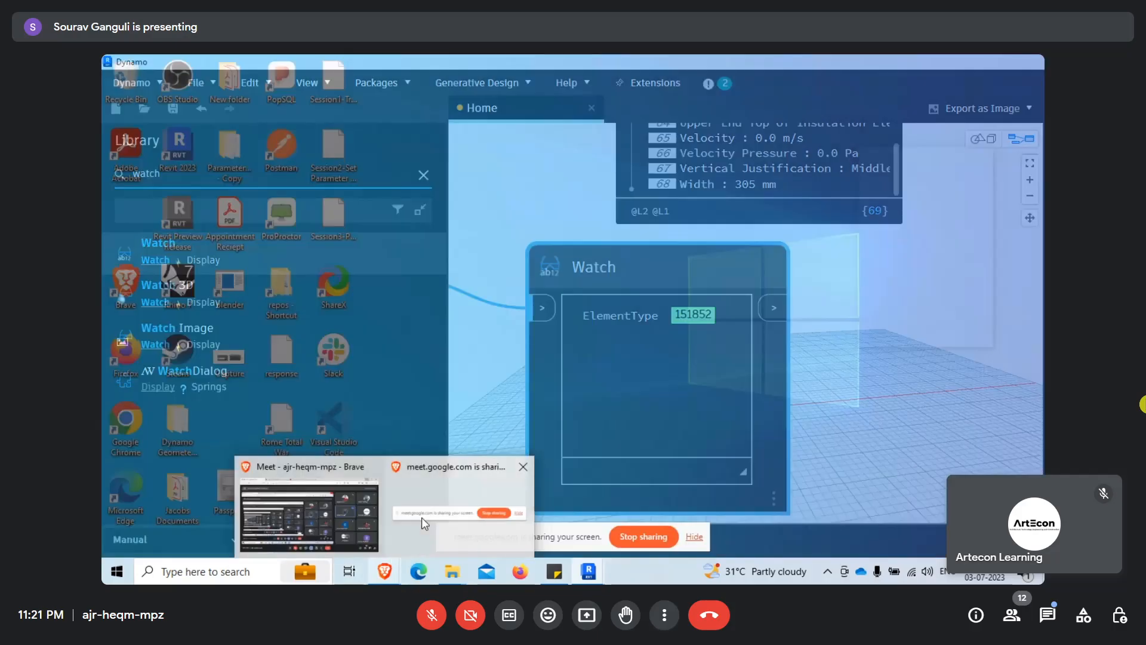
pyautogui.click(422, 517)
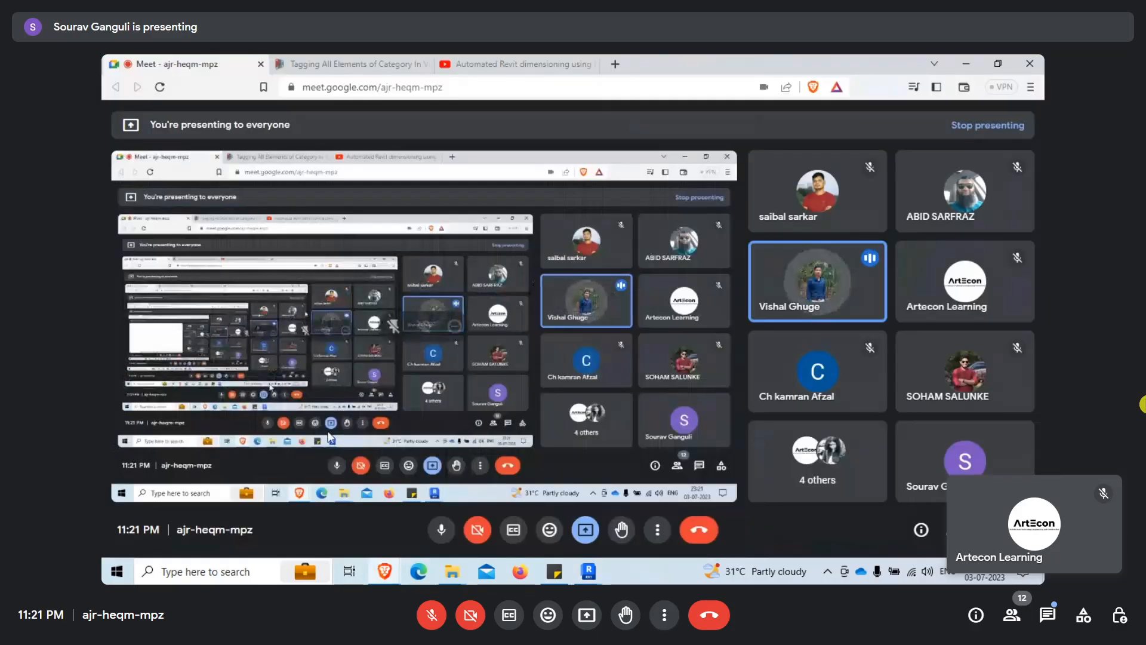
pyautogui.click(969, 64)
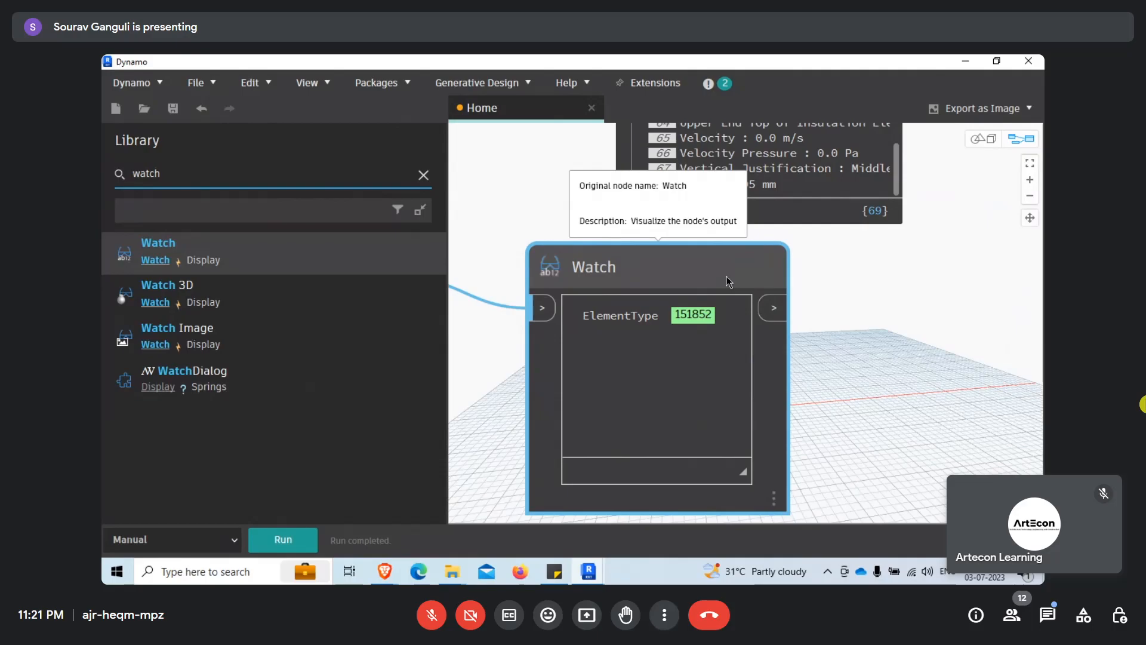
# Hide the Element.Parameters output preview and move Element.Parameters and Watch closer to Element.GetParameterValueByName.
pyautogui.scroll(-3, 728, 281)
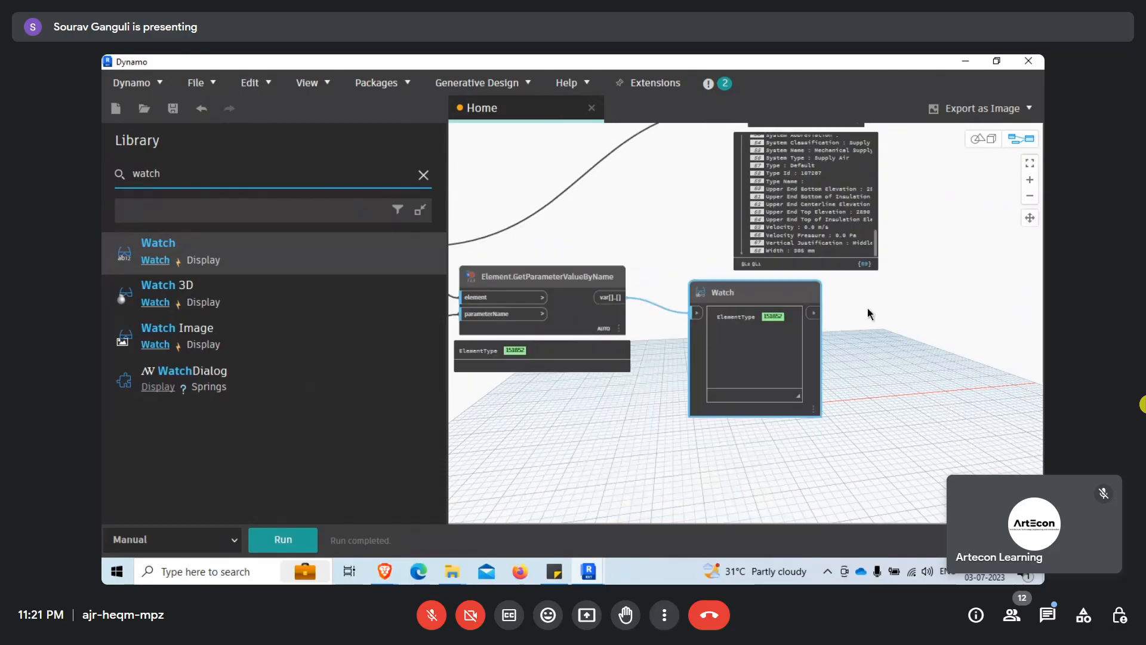
pyautogui.moveTo(868, 313); pyautogui.dragTo(871, 420, button='middle')
pyautogui.click(846, 235)
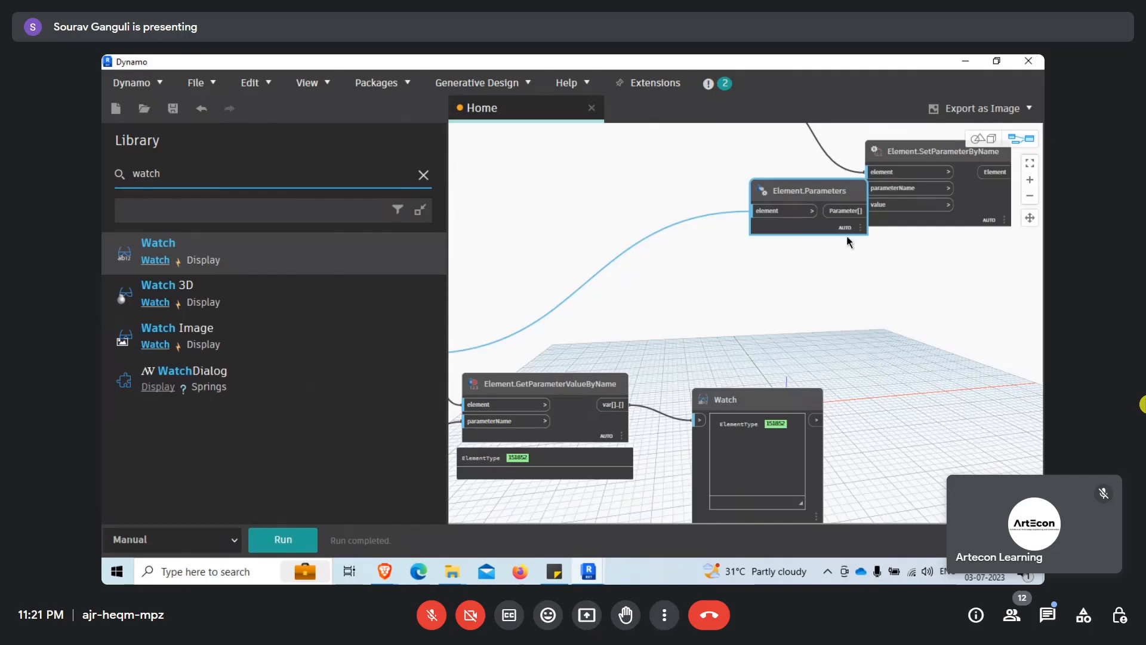
pyautogui.moveTo(839, 221); pyautogui.dragTo(763, 244)
pyautogui.moveTo(746, 401); pyautogui.dragTo(710, 388)
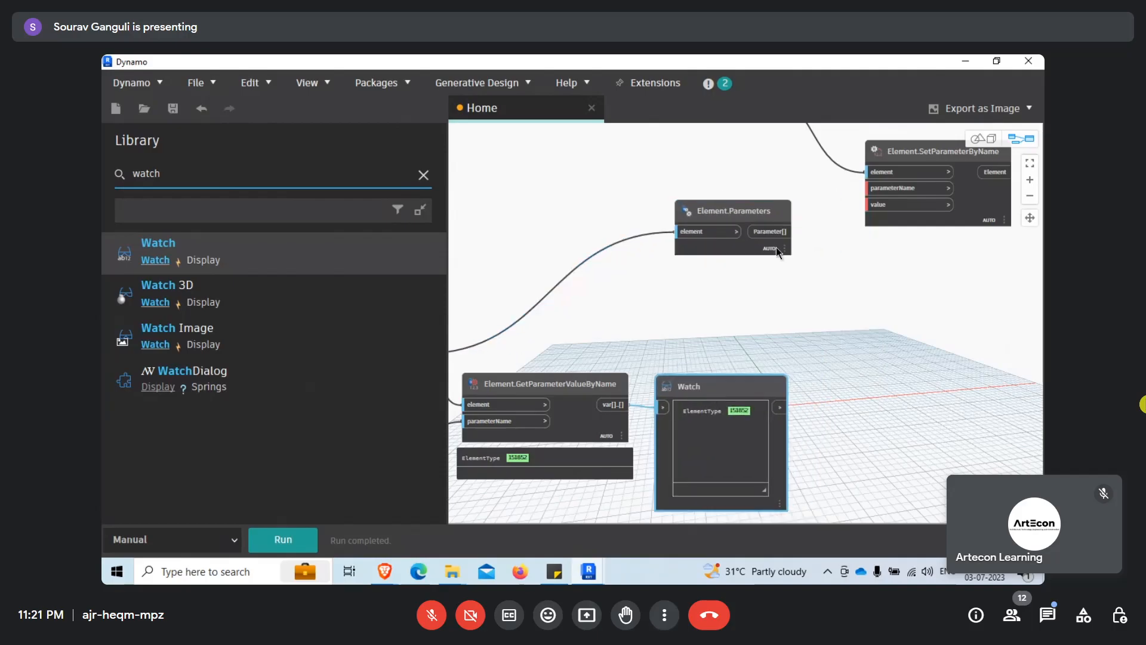
# Duplicate Element.GetParameterValueByName beyond the Watch node and connect Watch's output to the copy's element input.
pyautogui.click(547, 397)
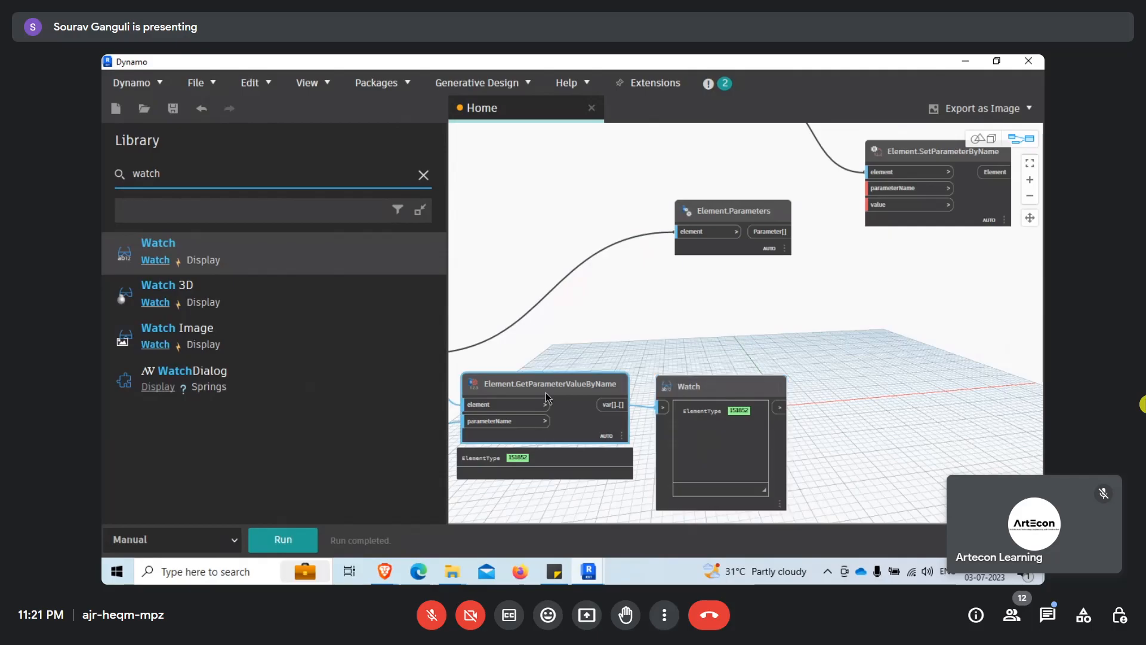
pyautogui.scroll(-2, 604, 335)
pyautogui.click(807, 344)
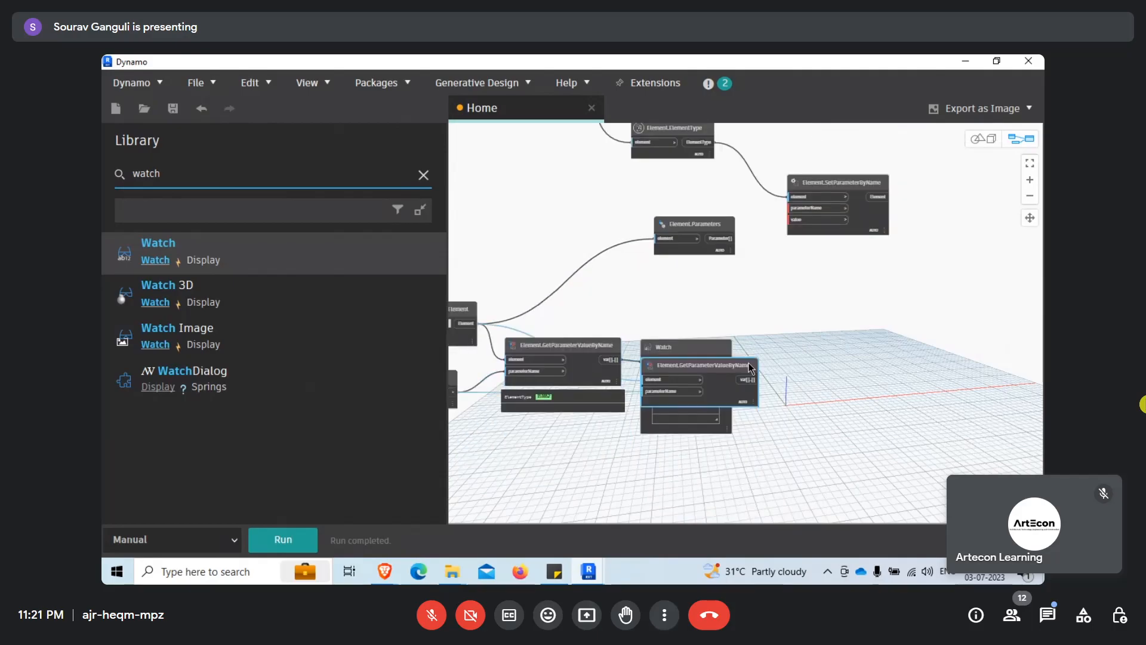
pyautogui.hotkey('ctrl', 'v')
pyautogui.scroll(3, 773, 360)
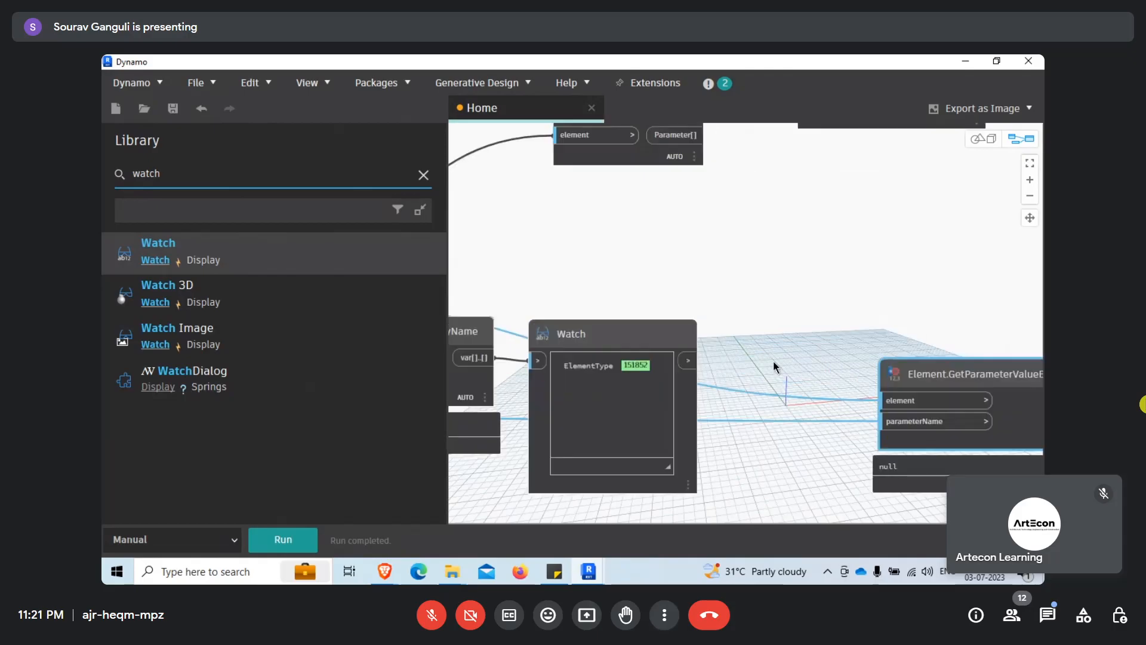
pyautogui.click(688, 360)
pyautogui.click(884, 399)
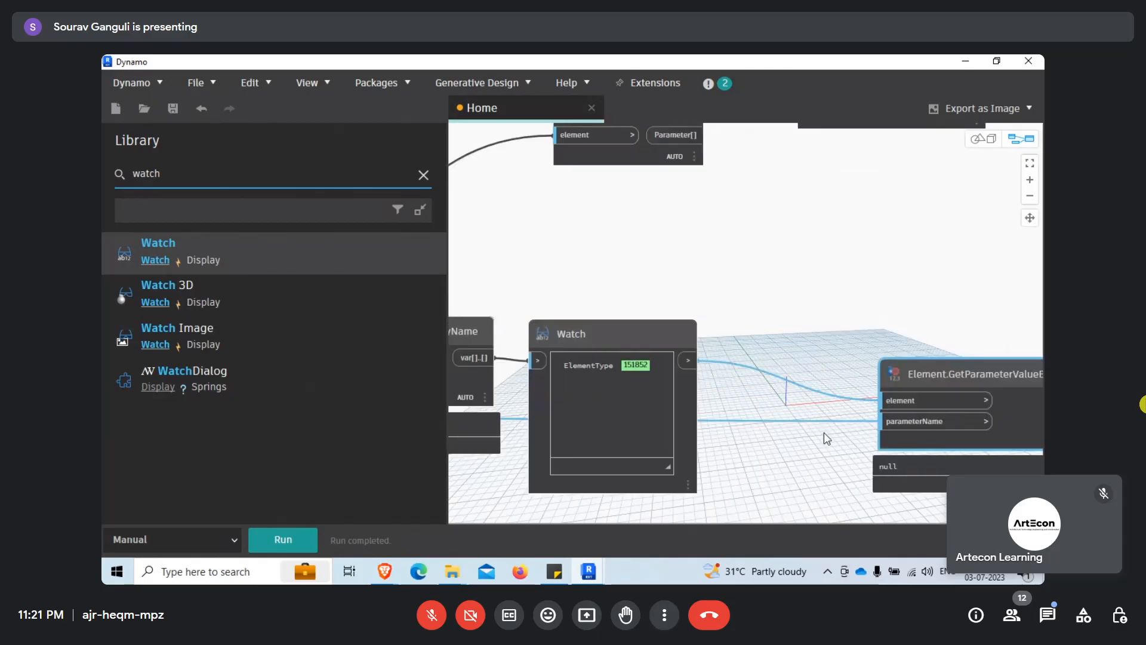
# Duplicate the String node below Watch, set its text to Name, and connect it to the copied node's parameterName input.
pyautogui.scroll(-5, 885, 292)
pyautogui.scroll(2, 590, 395)
pyautogui.click(508, 324)
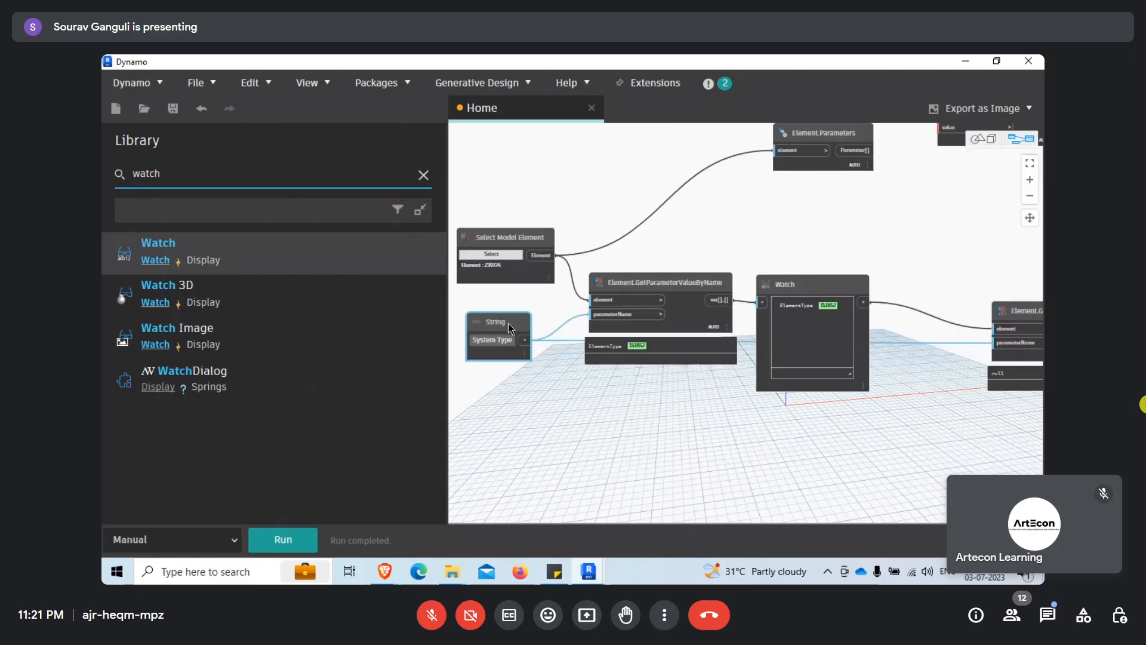
pyautogui.moveTo(790, 428); pyautogui.dragTo(670, 328, button='middle')
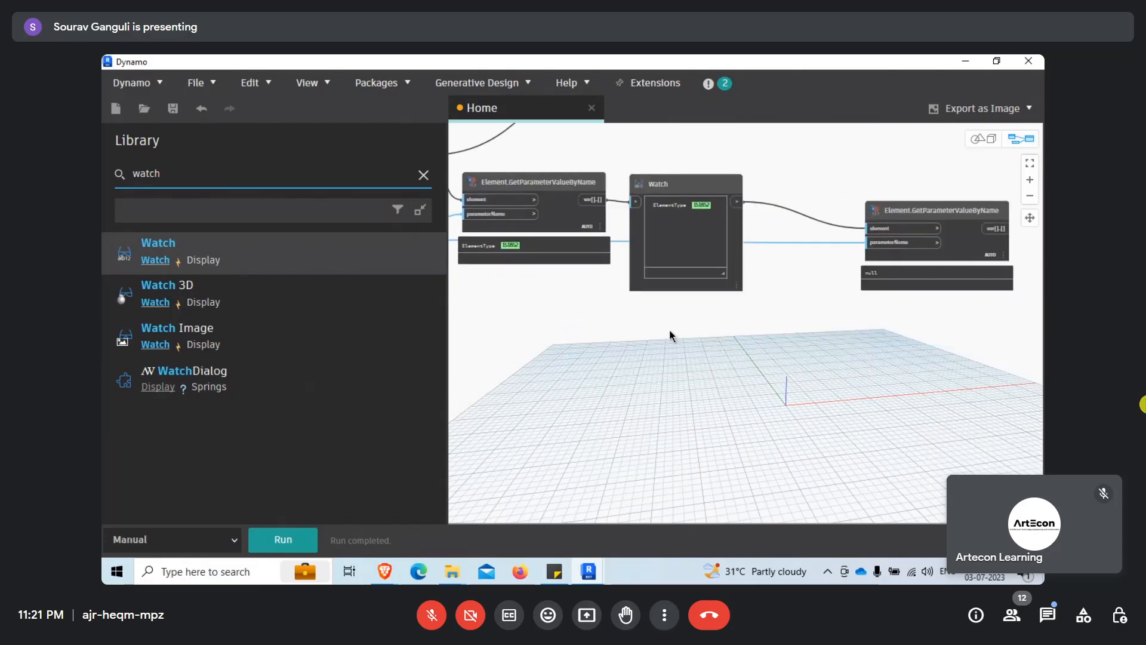
pyautogui.hotkey('ctrl', 'v')
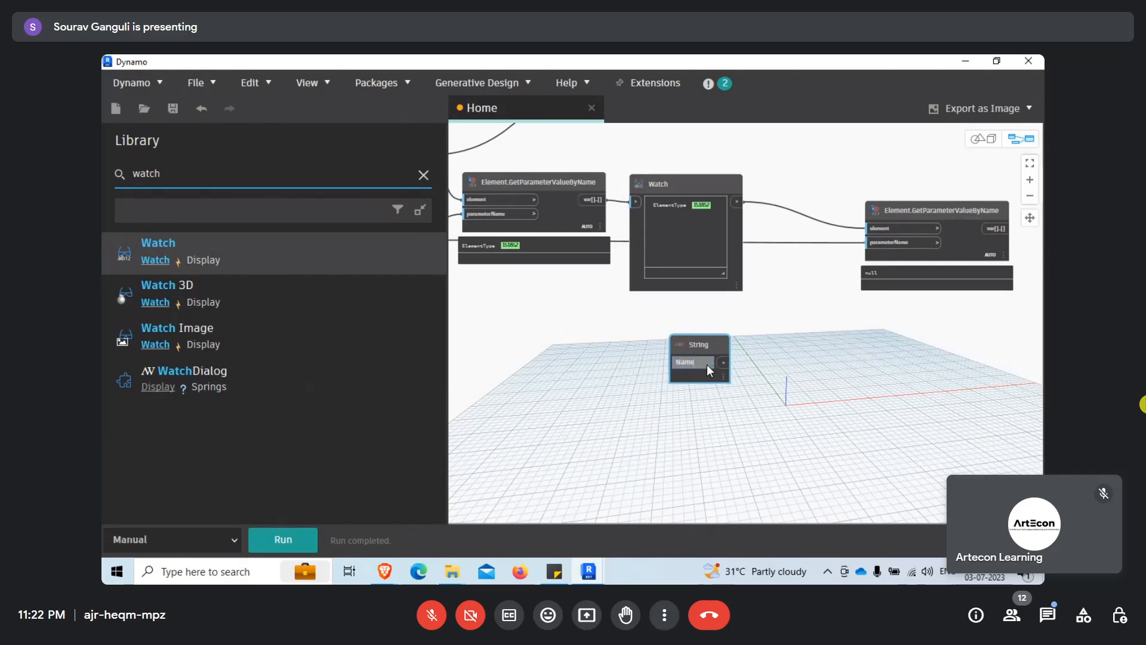
pyautogui.click(758, 340)
pyautogui.moveTo(724, 363); pyautogui.dragTo(868, 242)
# Run the graph, inspect the output of the second Element.GetParameterValueByName, and select the Name text in its String node.
pyautogui.click(283, 539)
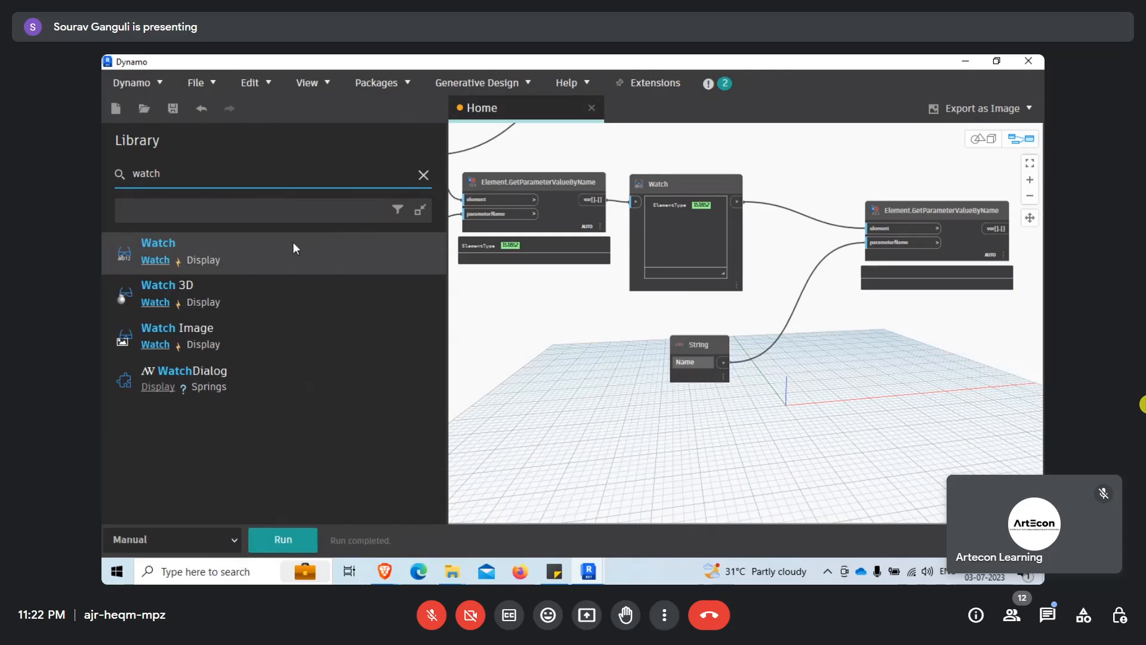
pyautogui.scroll(-5, 673, 312)
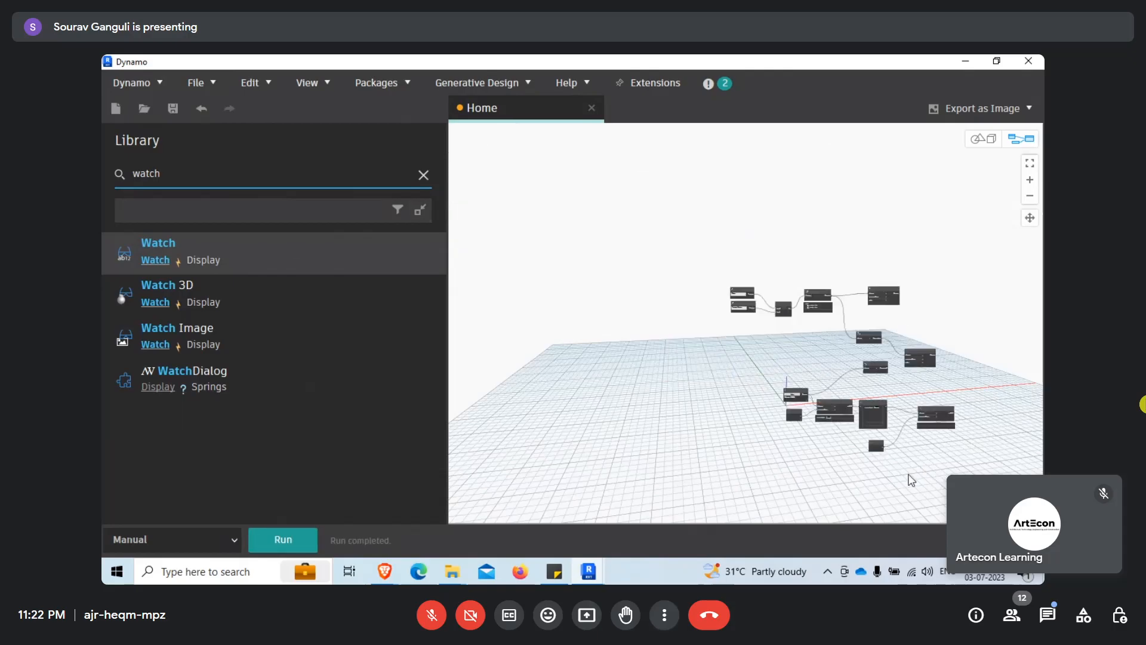
pyautogui.scroll(5, 908, 456)
pyautogui.moveTo(917, 379); pyautogui.dragTo(672, 352, button='middle')
pyautogui.scroll(3, 819, 259)
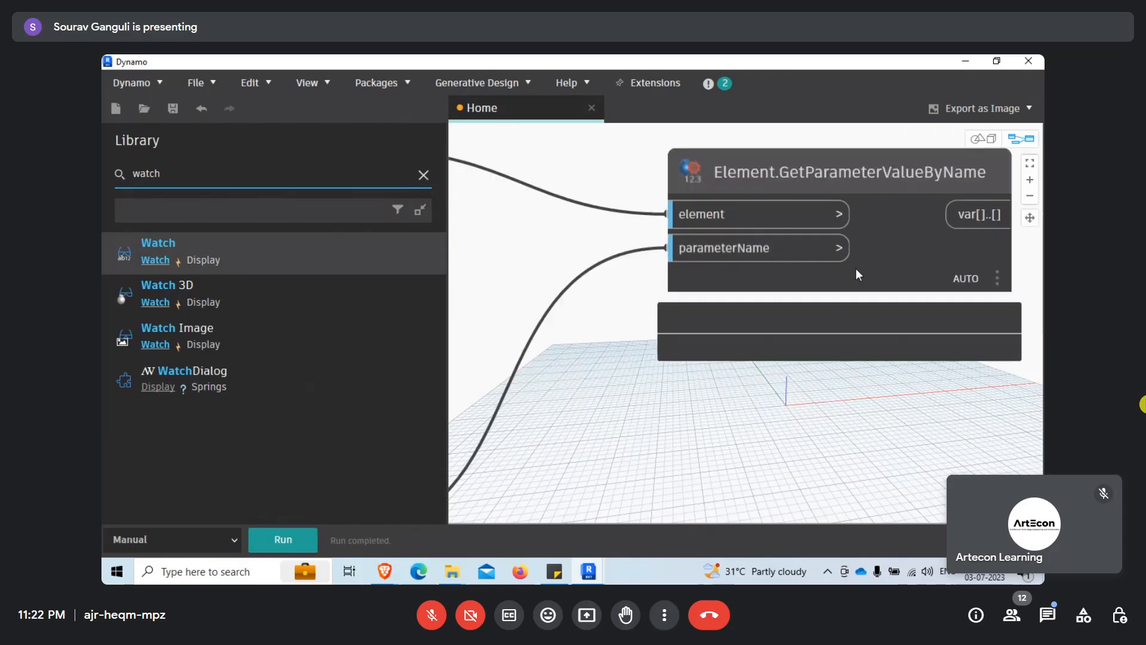
pyautogui.scroll(-3, 800, 342)
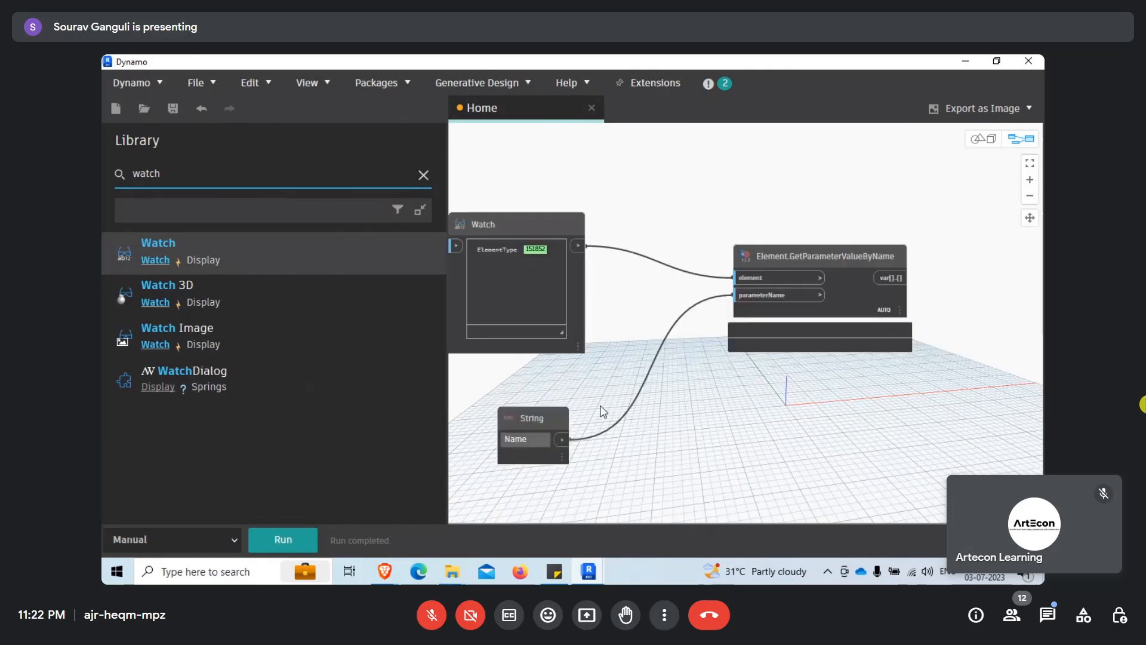
pyautogui.doubleClick(517, 439)
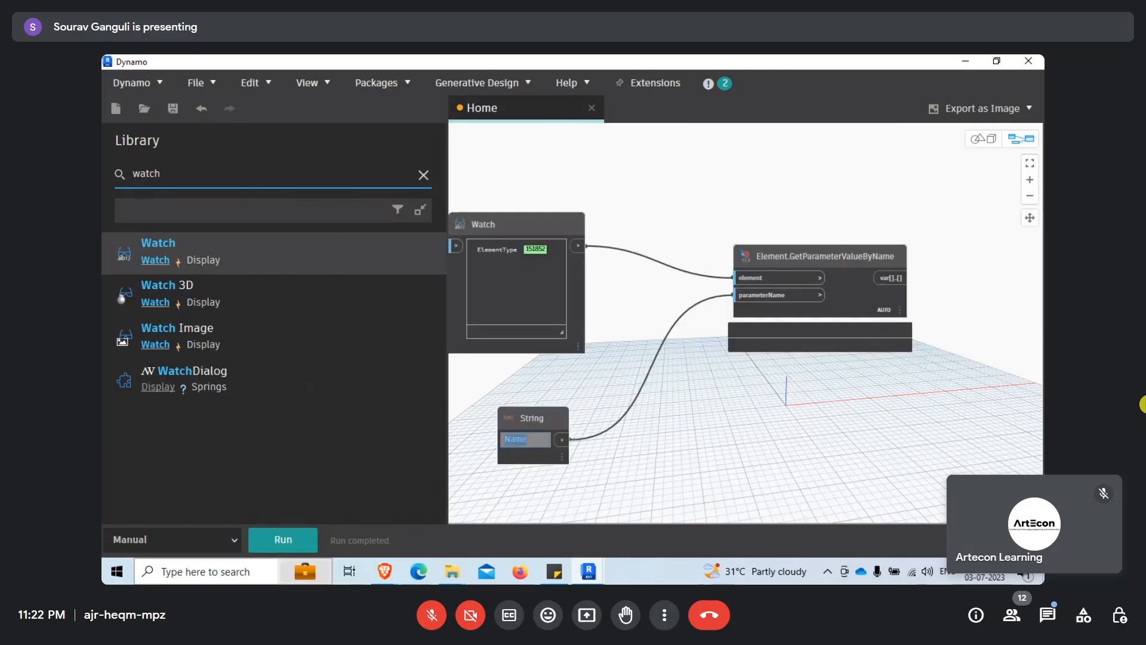
# Minimize Dynamo to reveal the Revit model and switch to the Google Meet call window.
pyautogui.moveTo(385, 578)
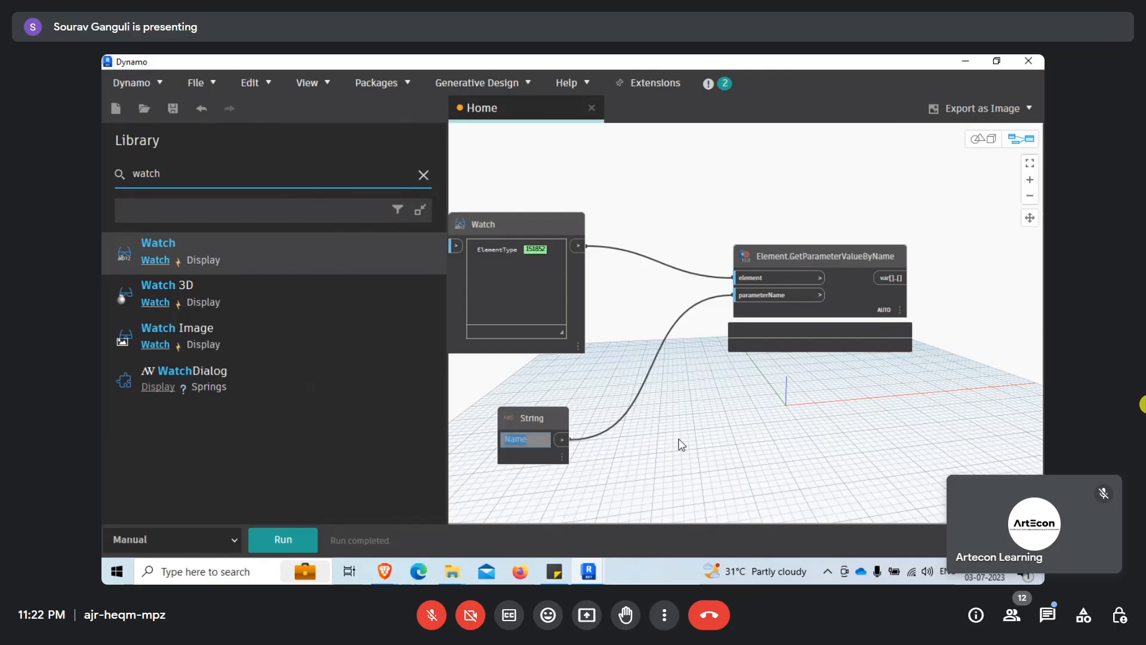
pyautogui.click(974, 64)
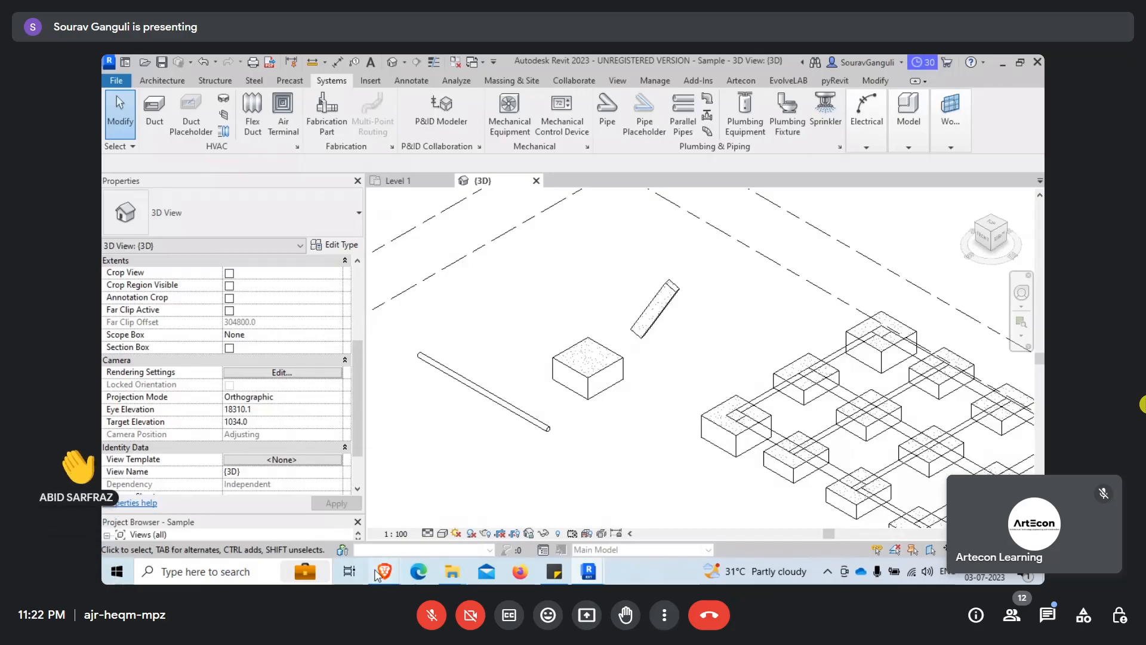
pyautogui.click(314, 505)
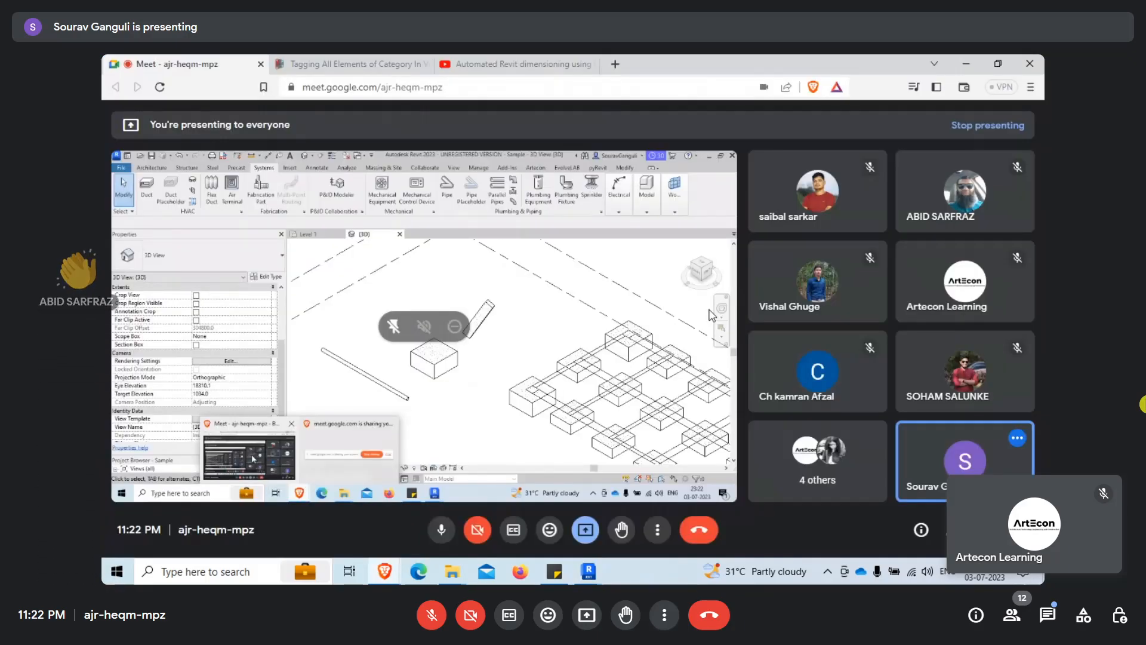
# Switch to the browser, search for Dynamo studio in a new tab, and read the availability information on Autodesk's Dynamo Studio page.
pyautogui.click(254, 458)
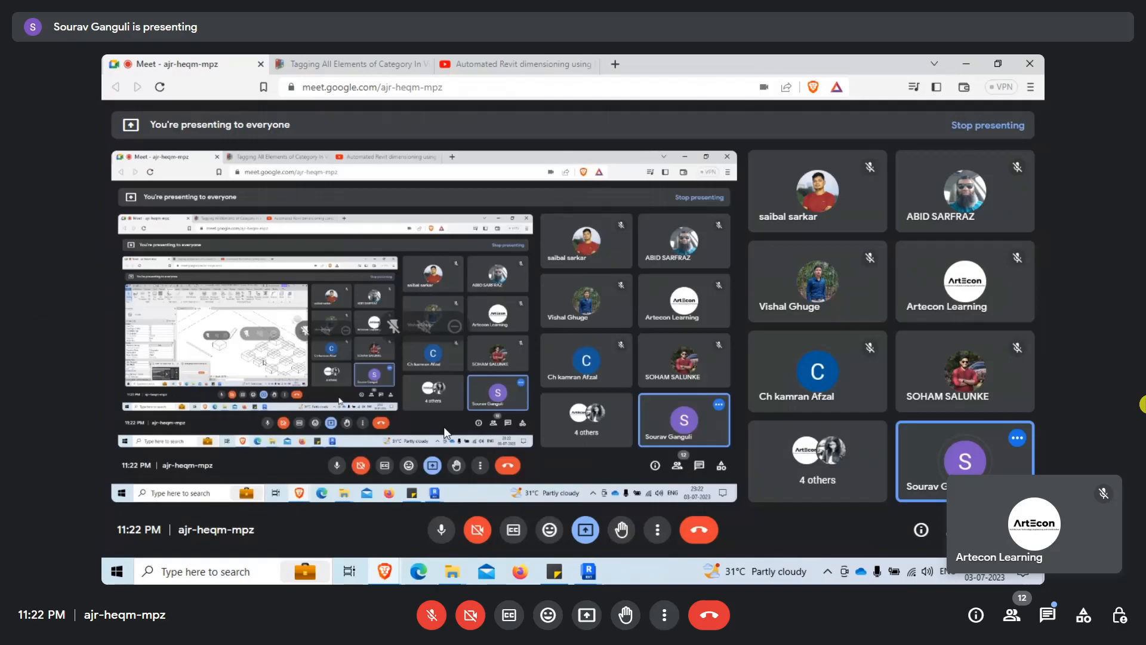
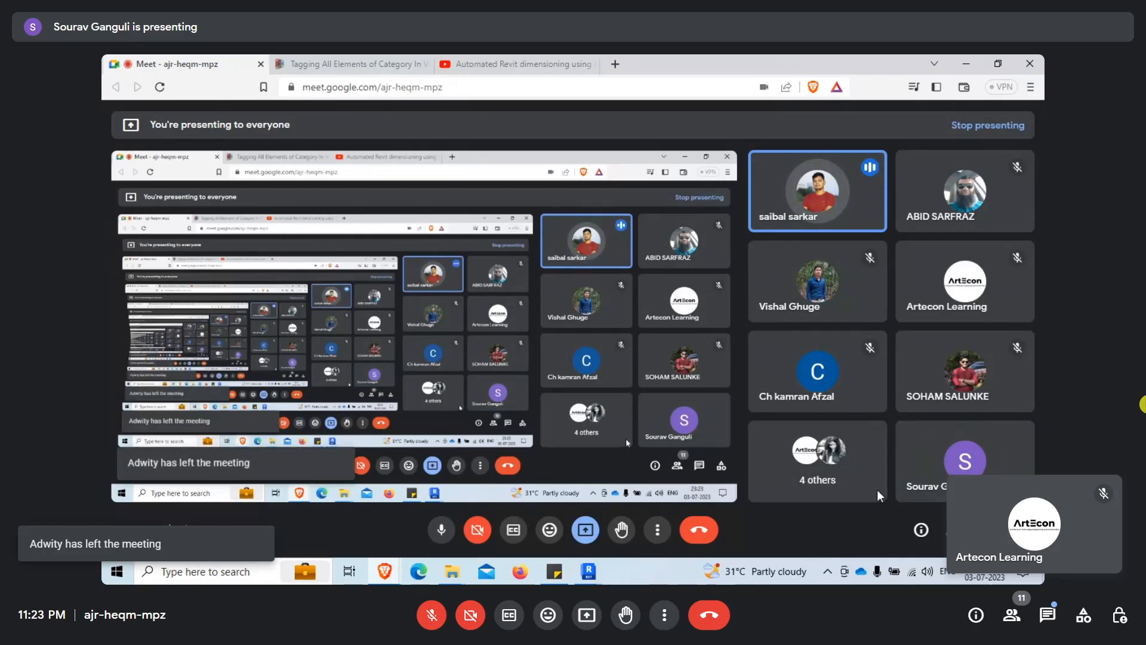
pyautogui.click(615, 64)
pyautogui.write('D')
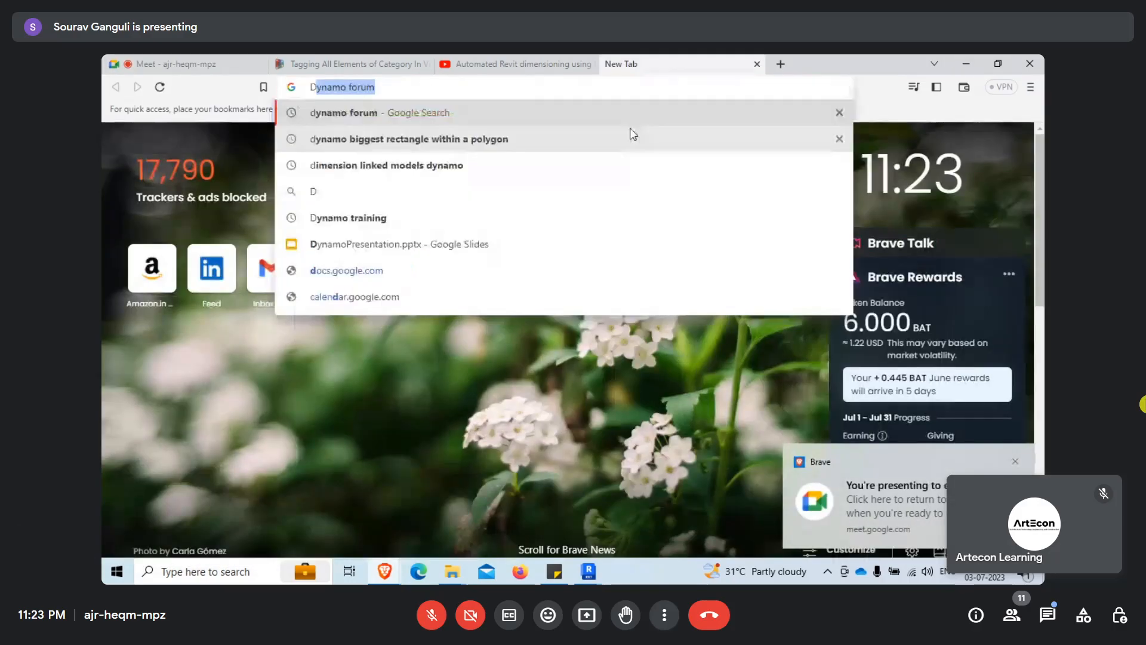
pyautogui.write('ynamo studio')
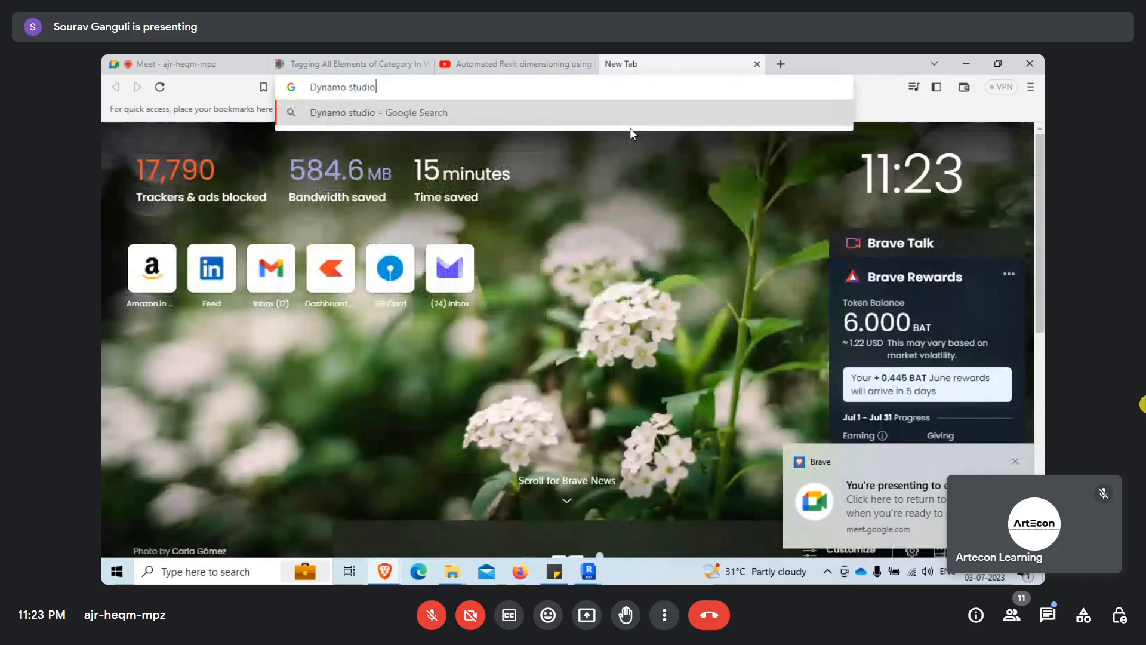
pyautogui.press('Return')
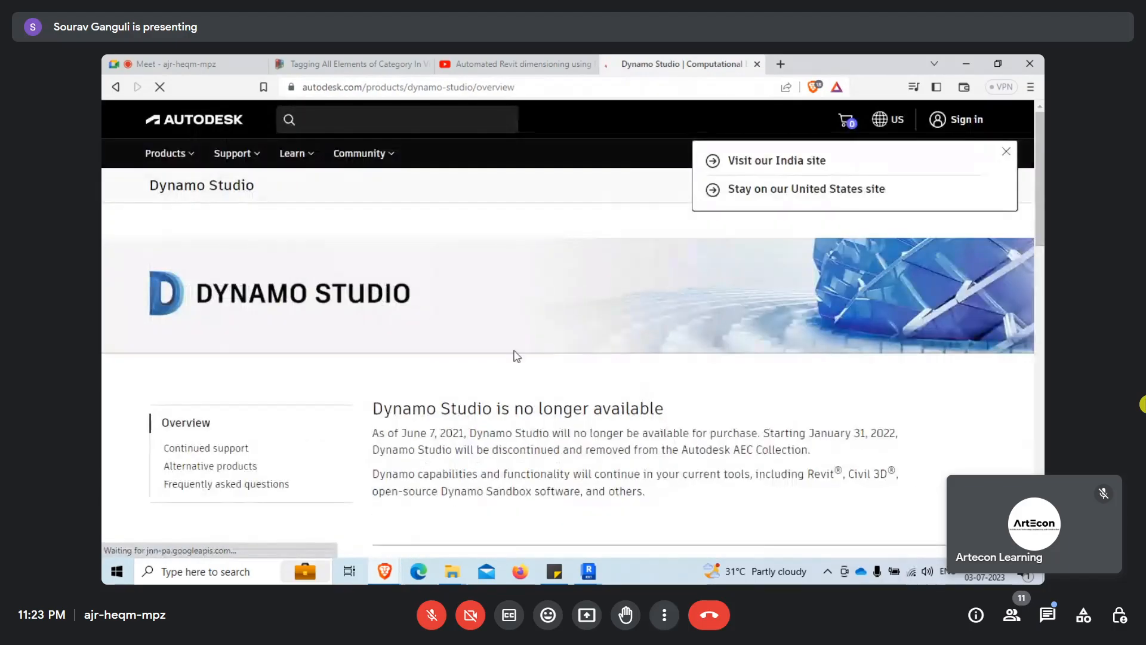
pyautogui.scroll(-2, 510, 394)
pyautogui.scroll(-2, 510, 394)
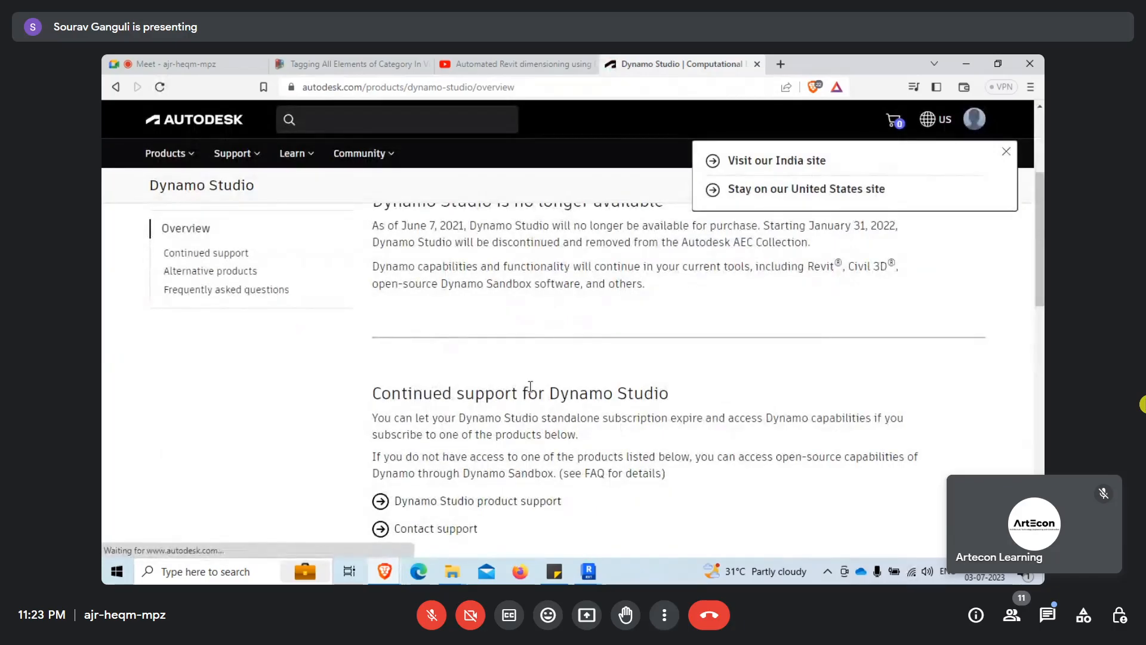
pyautogui.scroll(4, 687, 360)
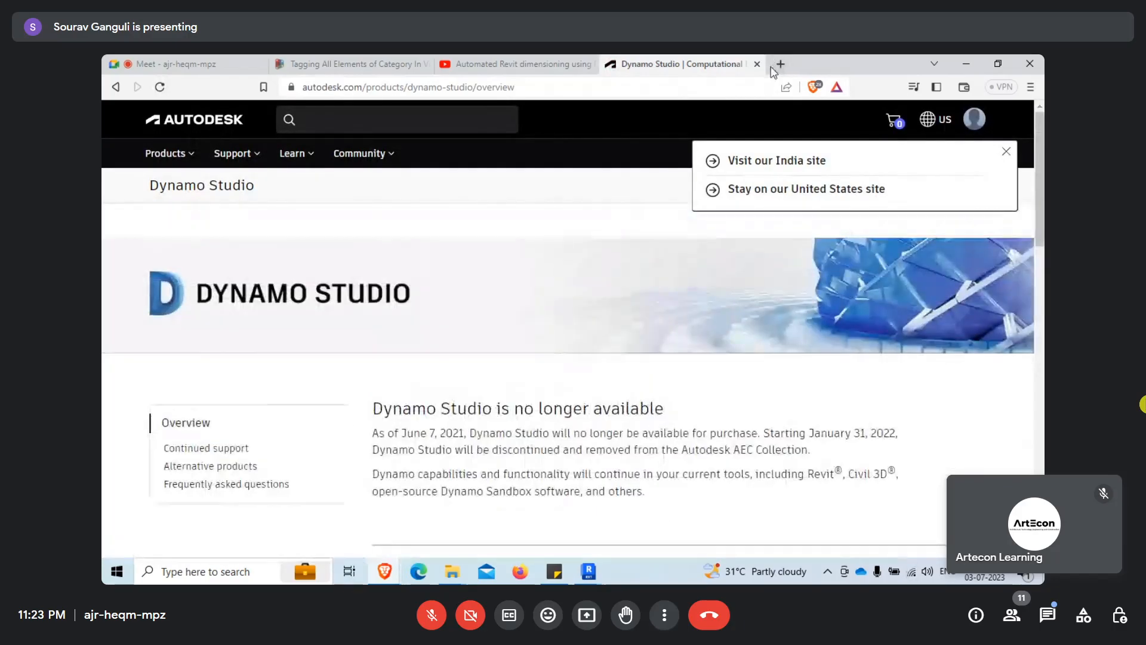
# Open another browser tab and search Google for dynamo, removing the word studio from the query.
pyautogui.click(779, 64)
pyautogui.write('Dynamo')
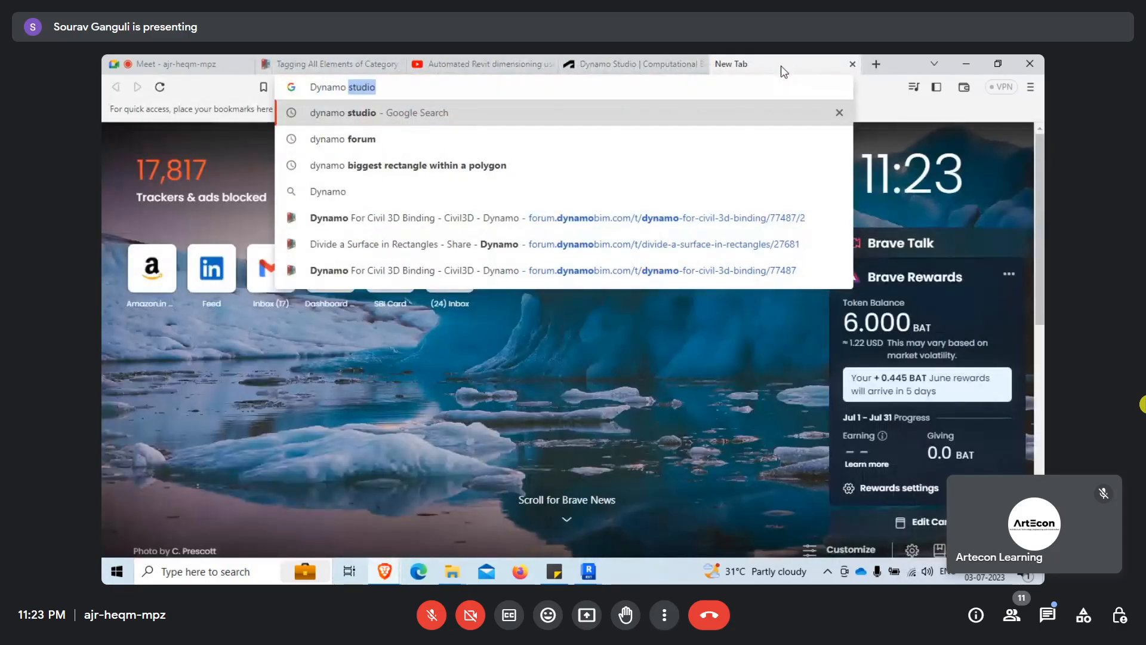
pyautogui.press('Return')
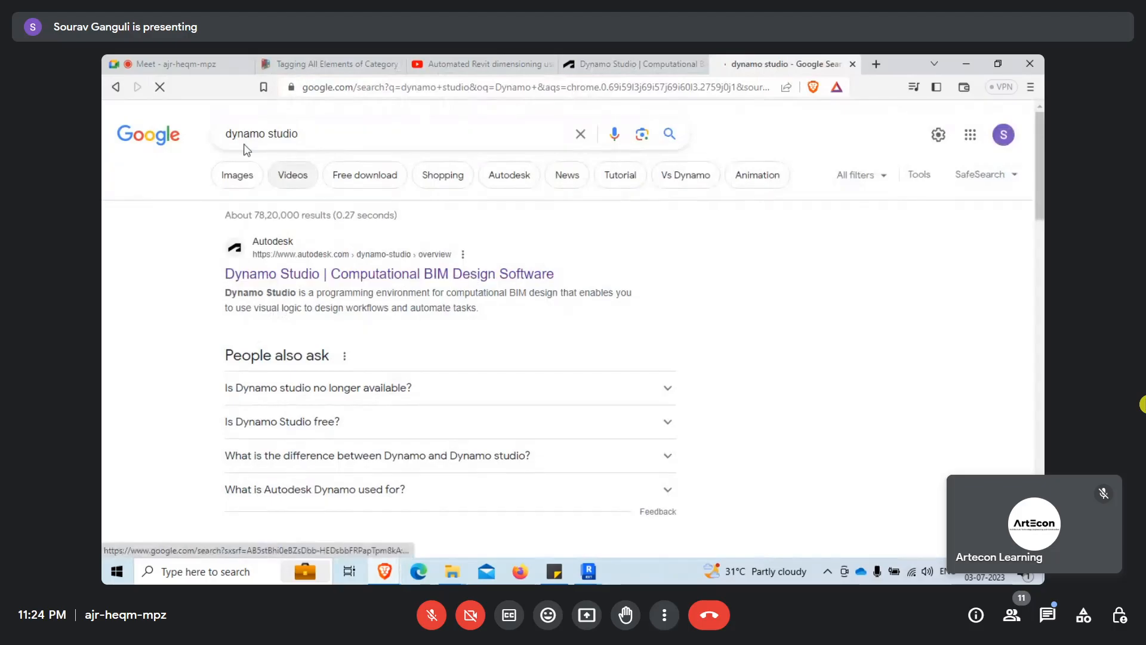
pyautogui.doubleClick(272, 137)
pyautogui.press('BackSpace')
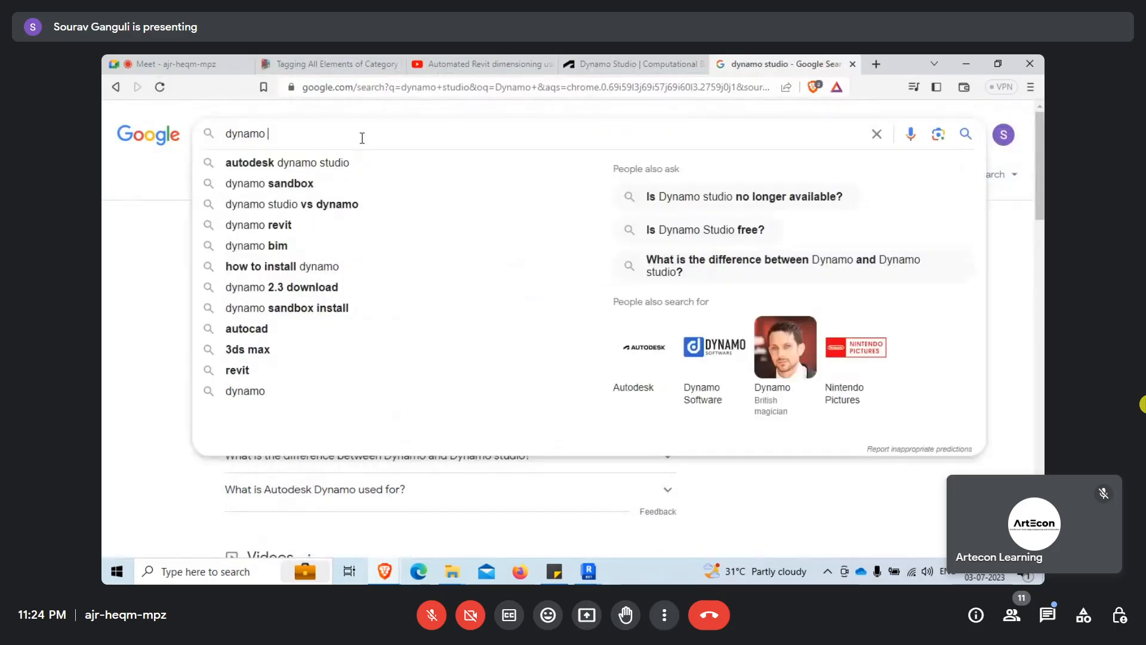
pyautogui.press('Return')
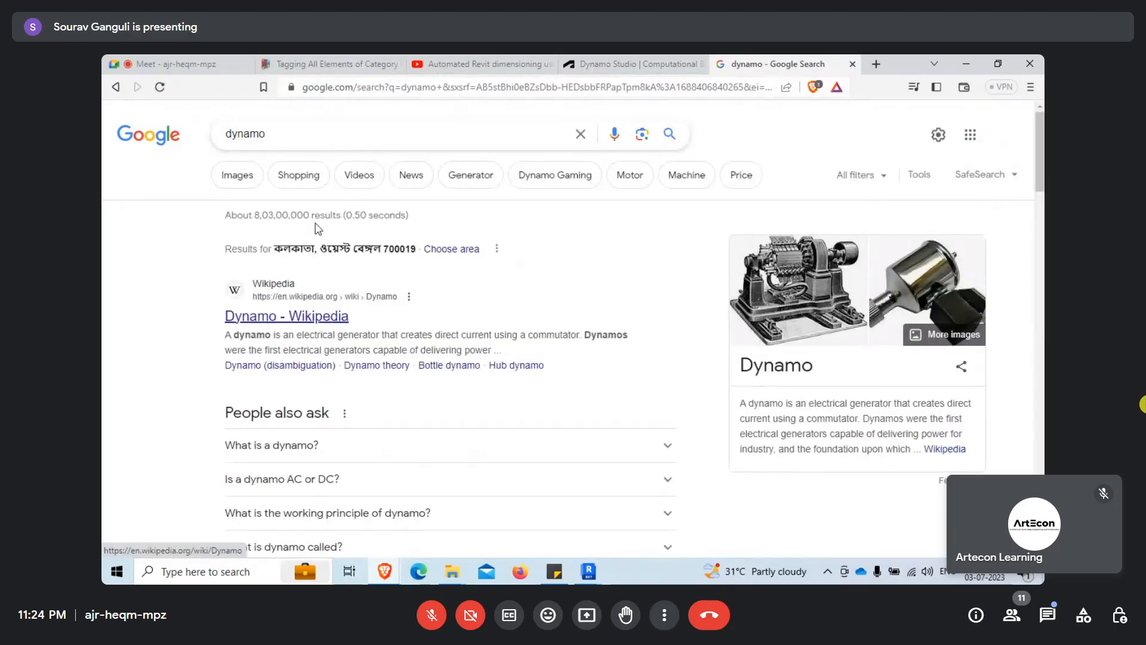
# Open the Dynamo BIM website from the search results and go to its Get Dynamo download page.
pyautogui.scroll(-6, 335, 232)
pyautogui.scroll(-4, 296, 388)
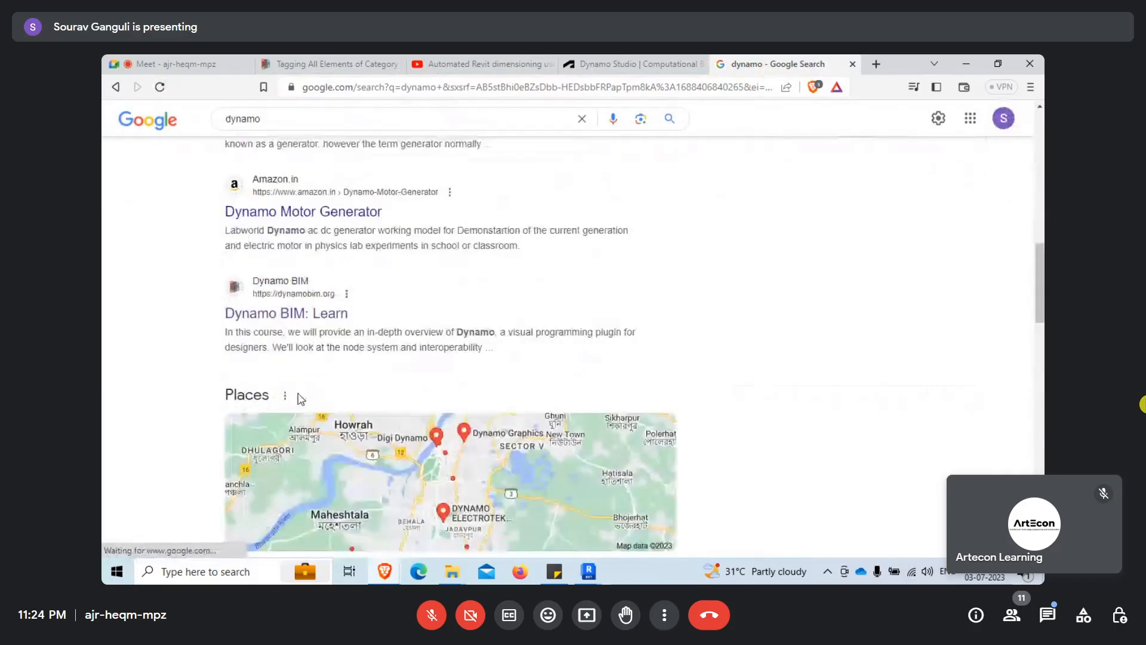
pyautogui.click(298, 383)
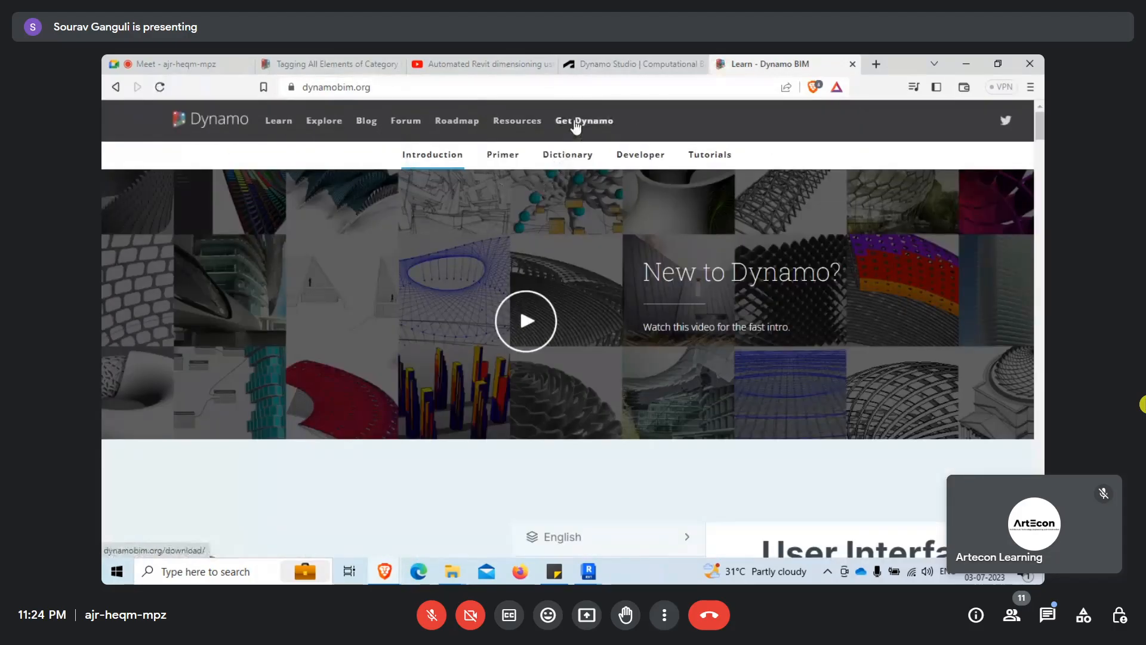
pyautogui.click(572, 122)
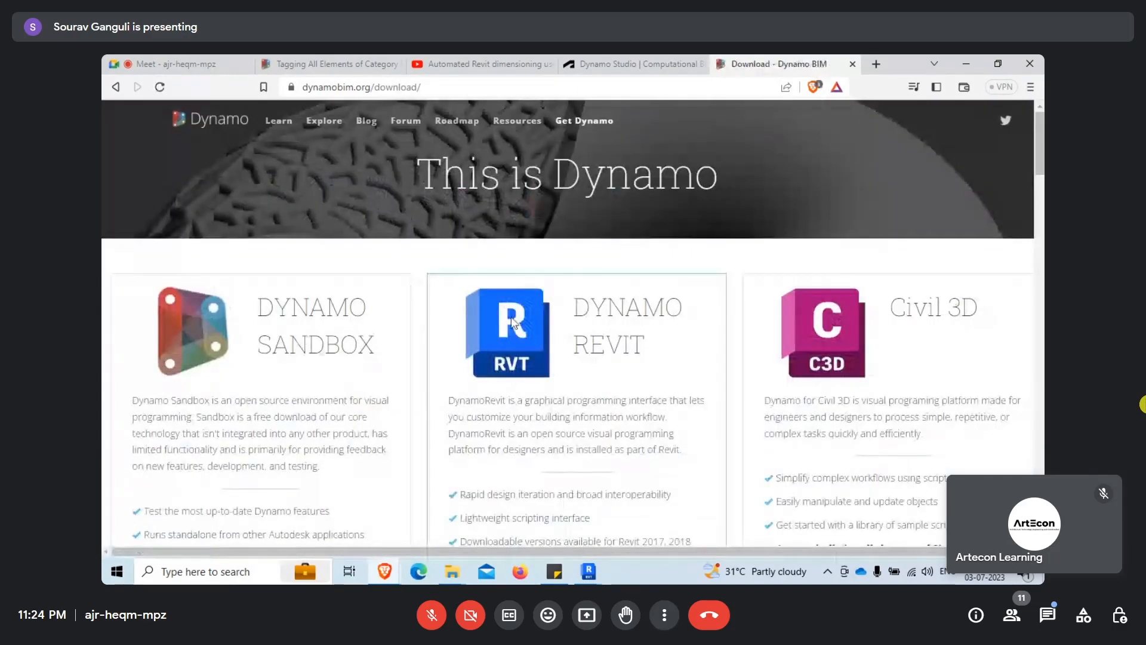
# Examine the Dynamo versions offered for Sandbox, Revit, Civil 3D, Alias, FormIt and Advance Steel on the download page.
pyautogui.scroll(-5, 268, 423)
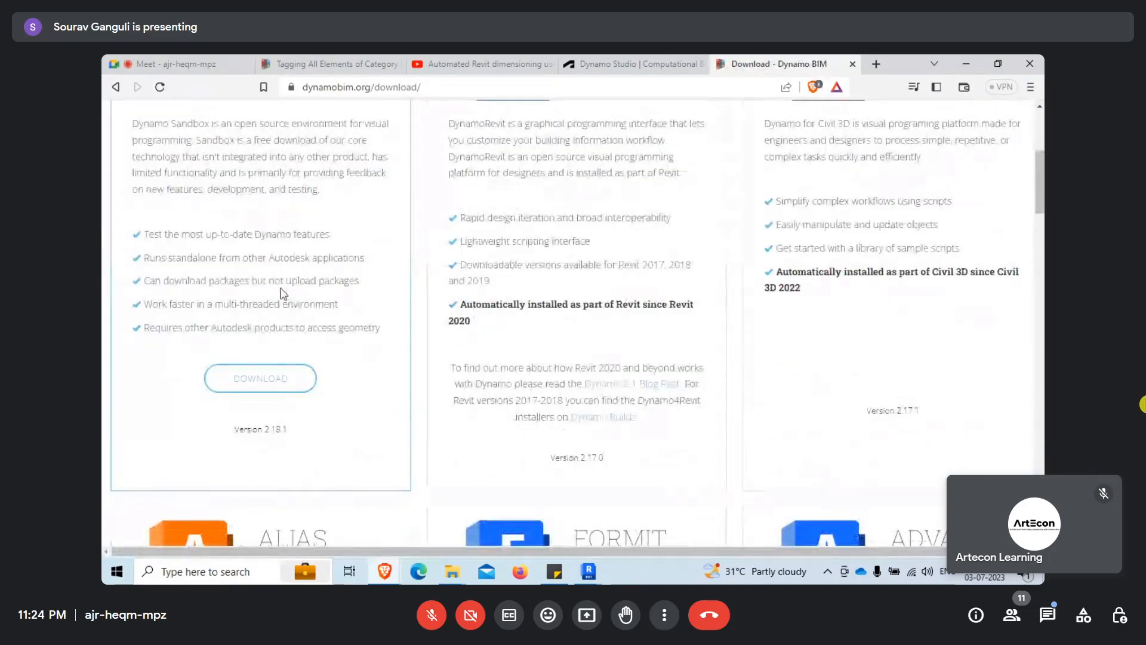
pyautogui.scroll(-7, 323, 275)
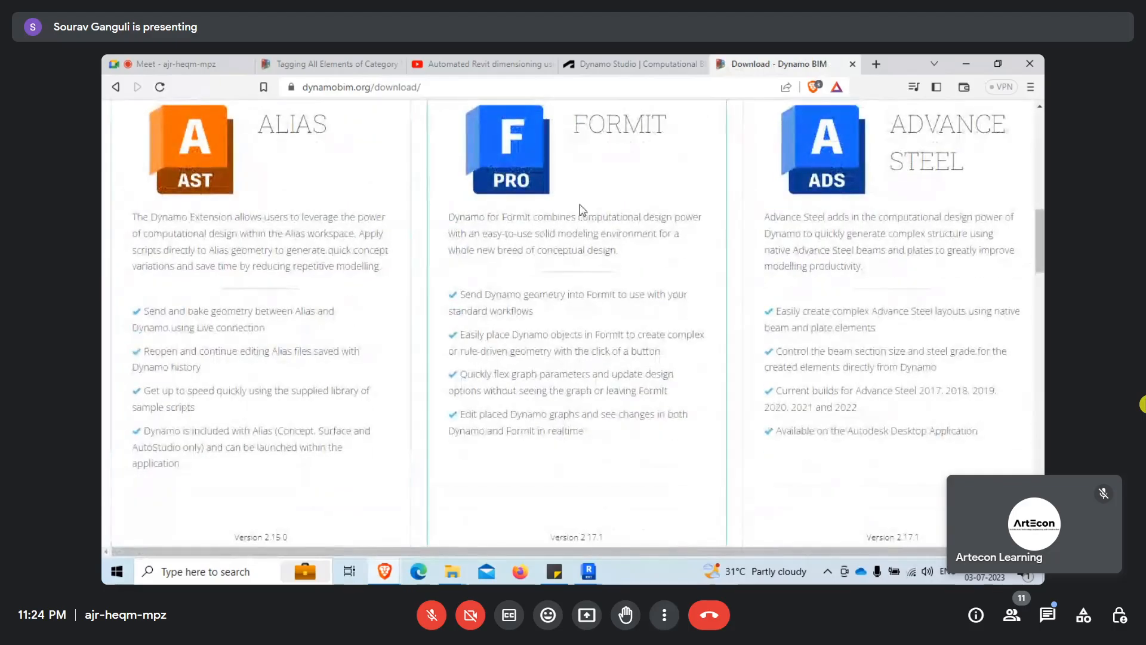
pyautogui.scroll(-10, 616, 325)
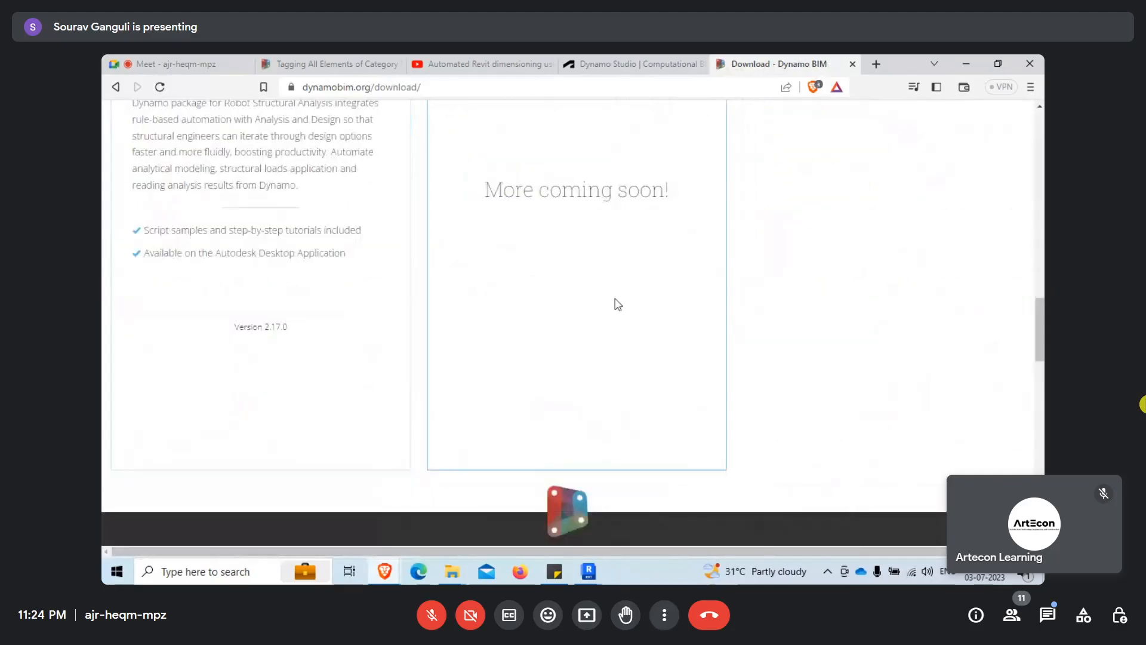
pyautogui.scroll(10, 673, 294)
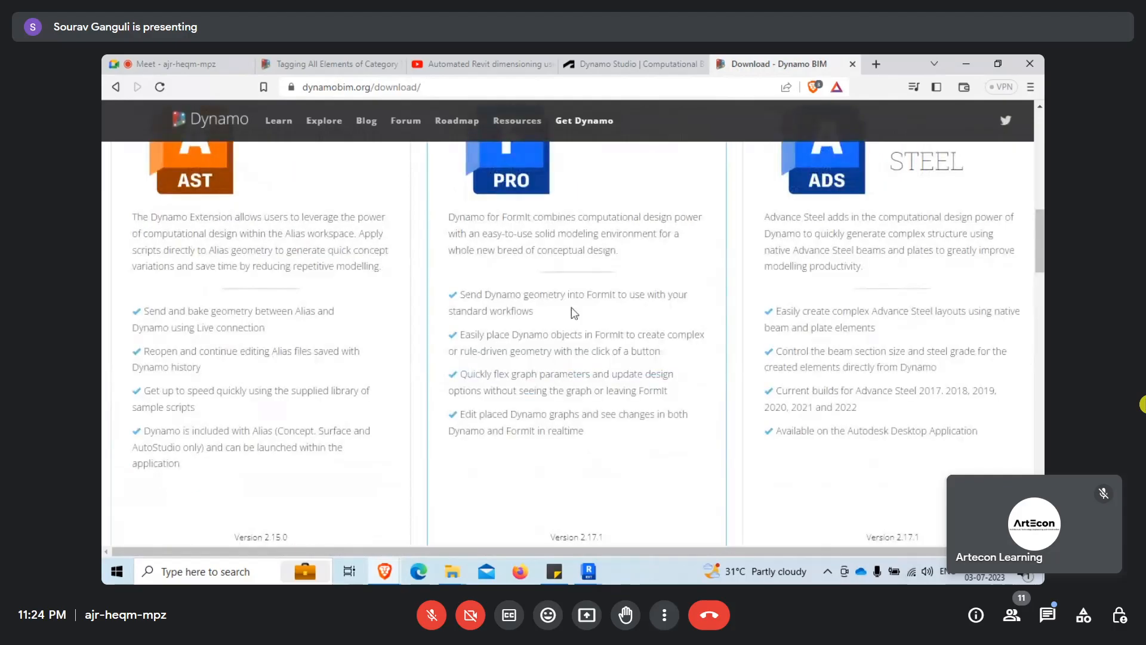
pyautogui.scroll(2, 575, 313)
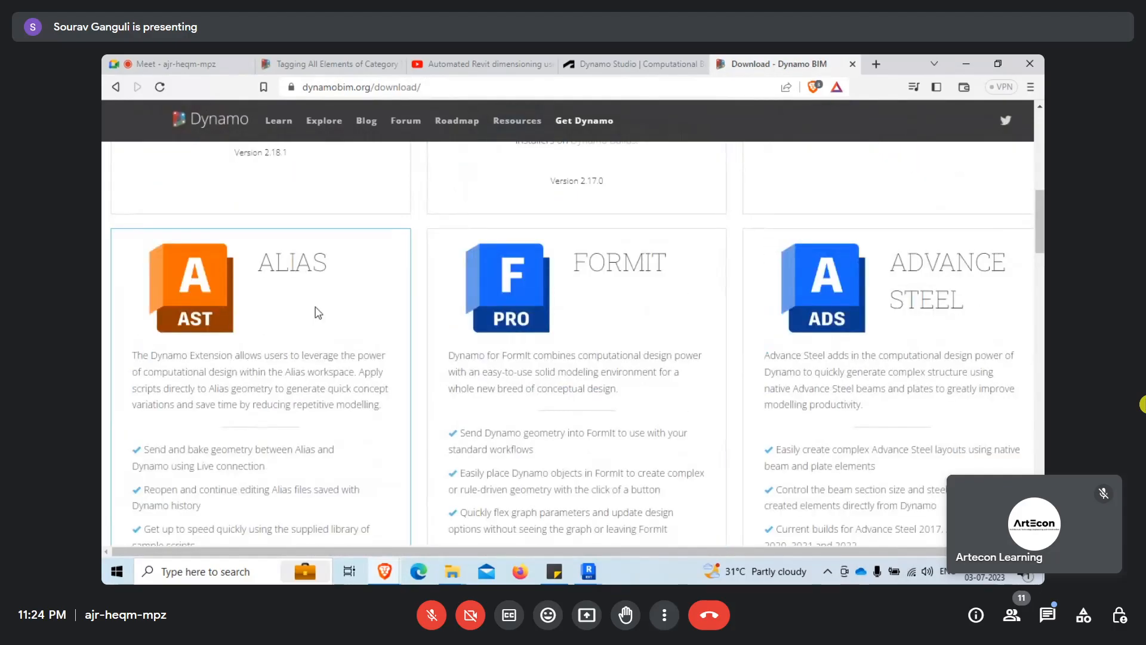
pyautogui.scroll(10, 318, 313)
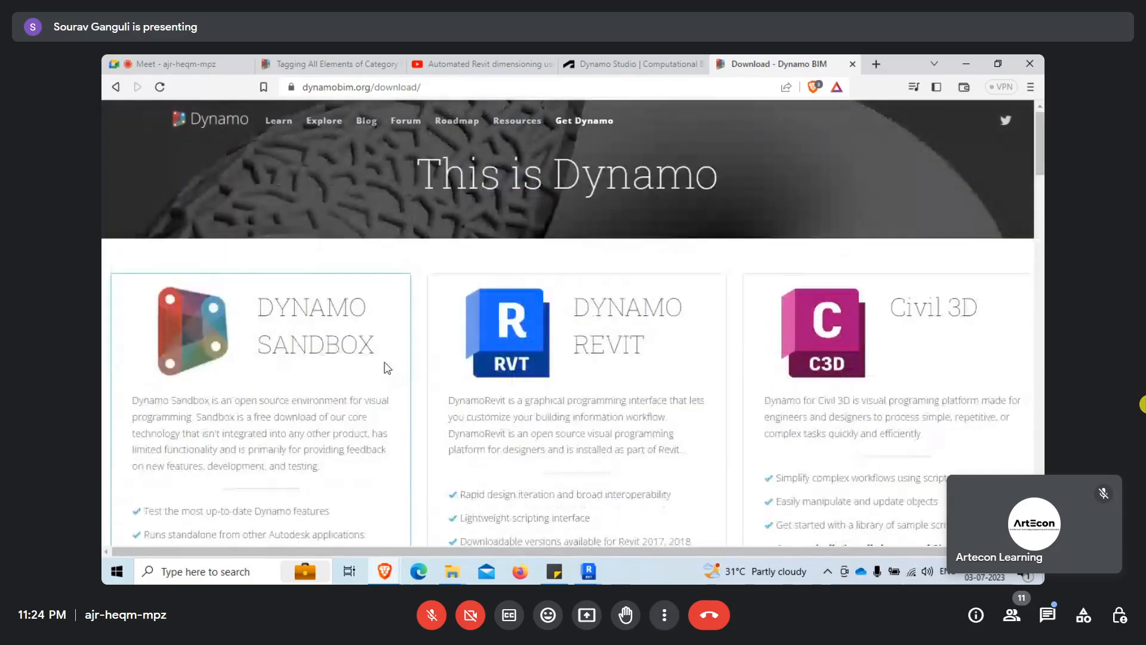
# Return to the Google Meet call tab and mute the microphone while another participant speaks, unmuting it to reply.
pyautogui.click(966, 64)
pyautogui.moveTo(384, 571)
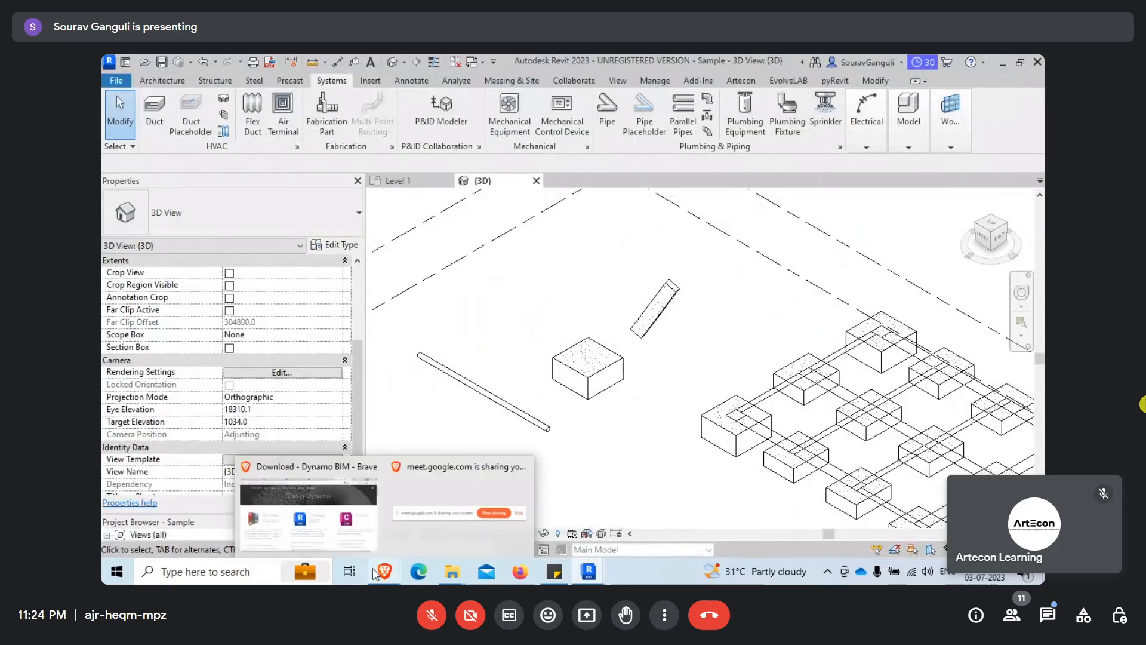
pyautogui.click(316, 510)
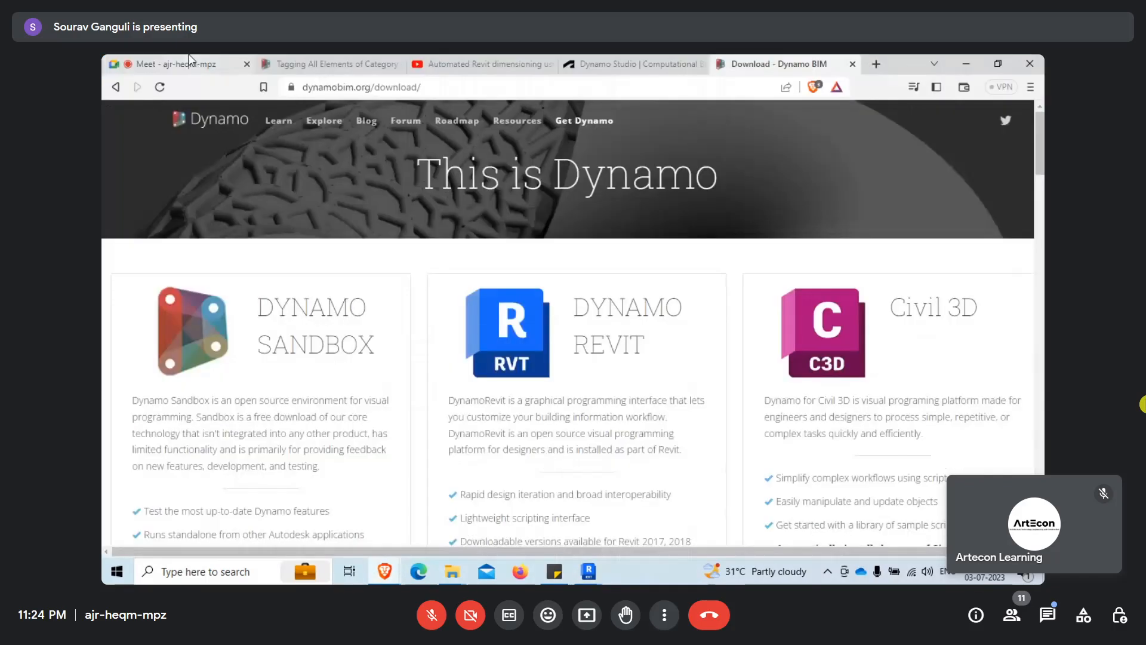
pyautogui.click(173, 63)
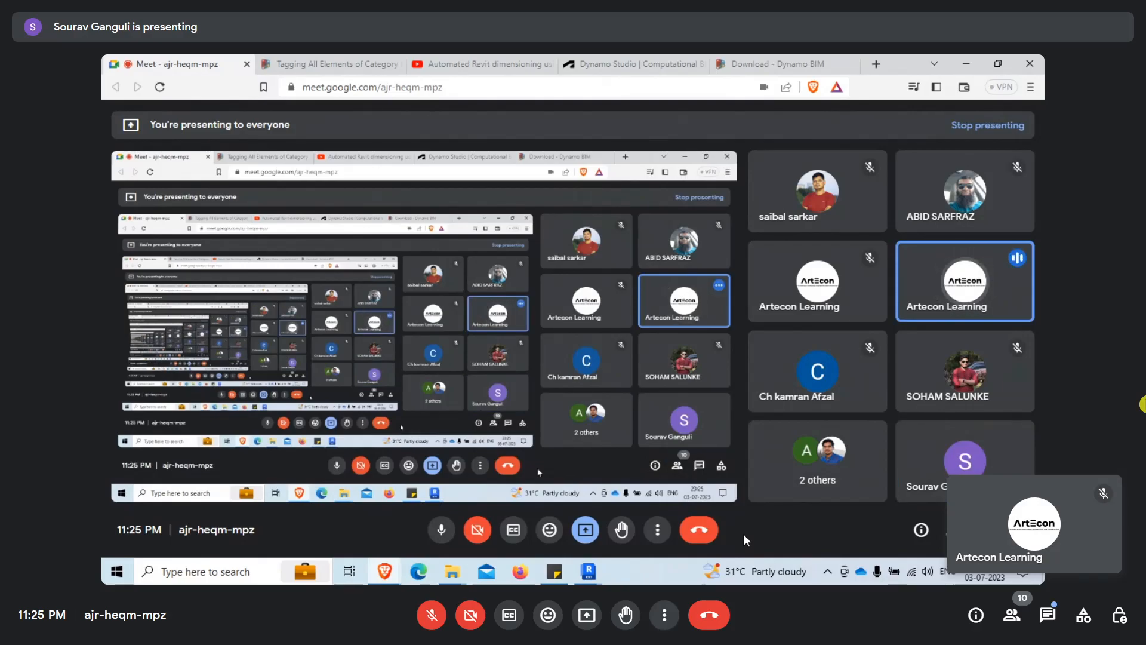
pyautogui.click(444, 535)
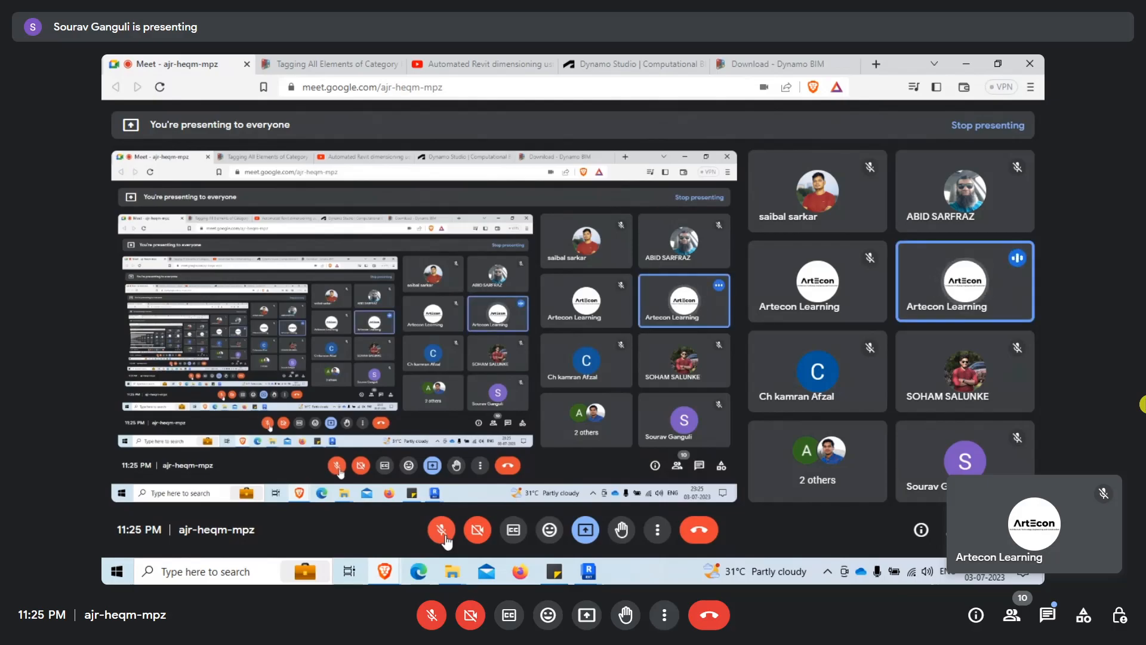
pyautogui.click(443, 532)
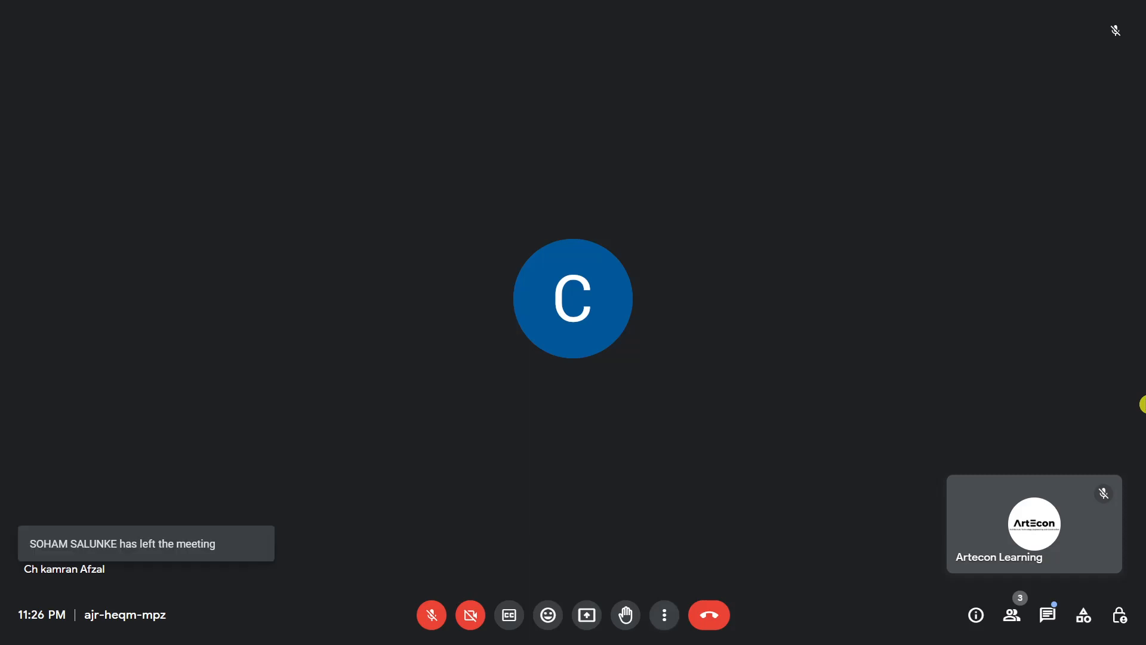
# Leave the Google Meet call and bring up the OBS recording window.
pyautogui.click(711, 616)
pyautogui.click(640, 630)
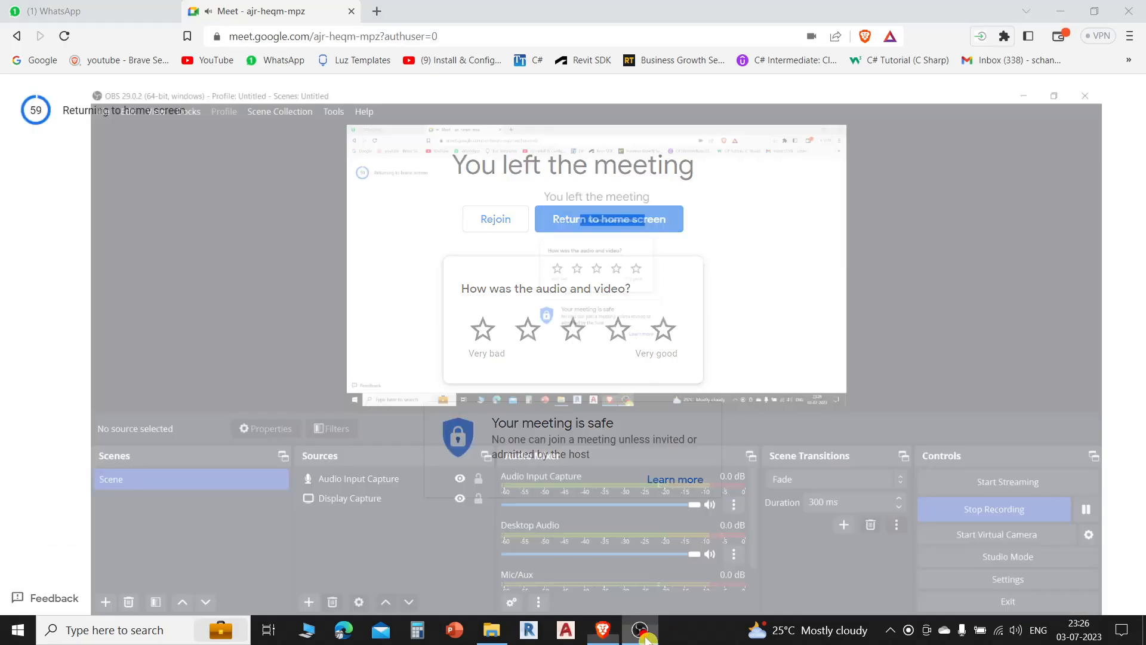